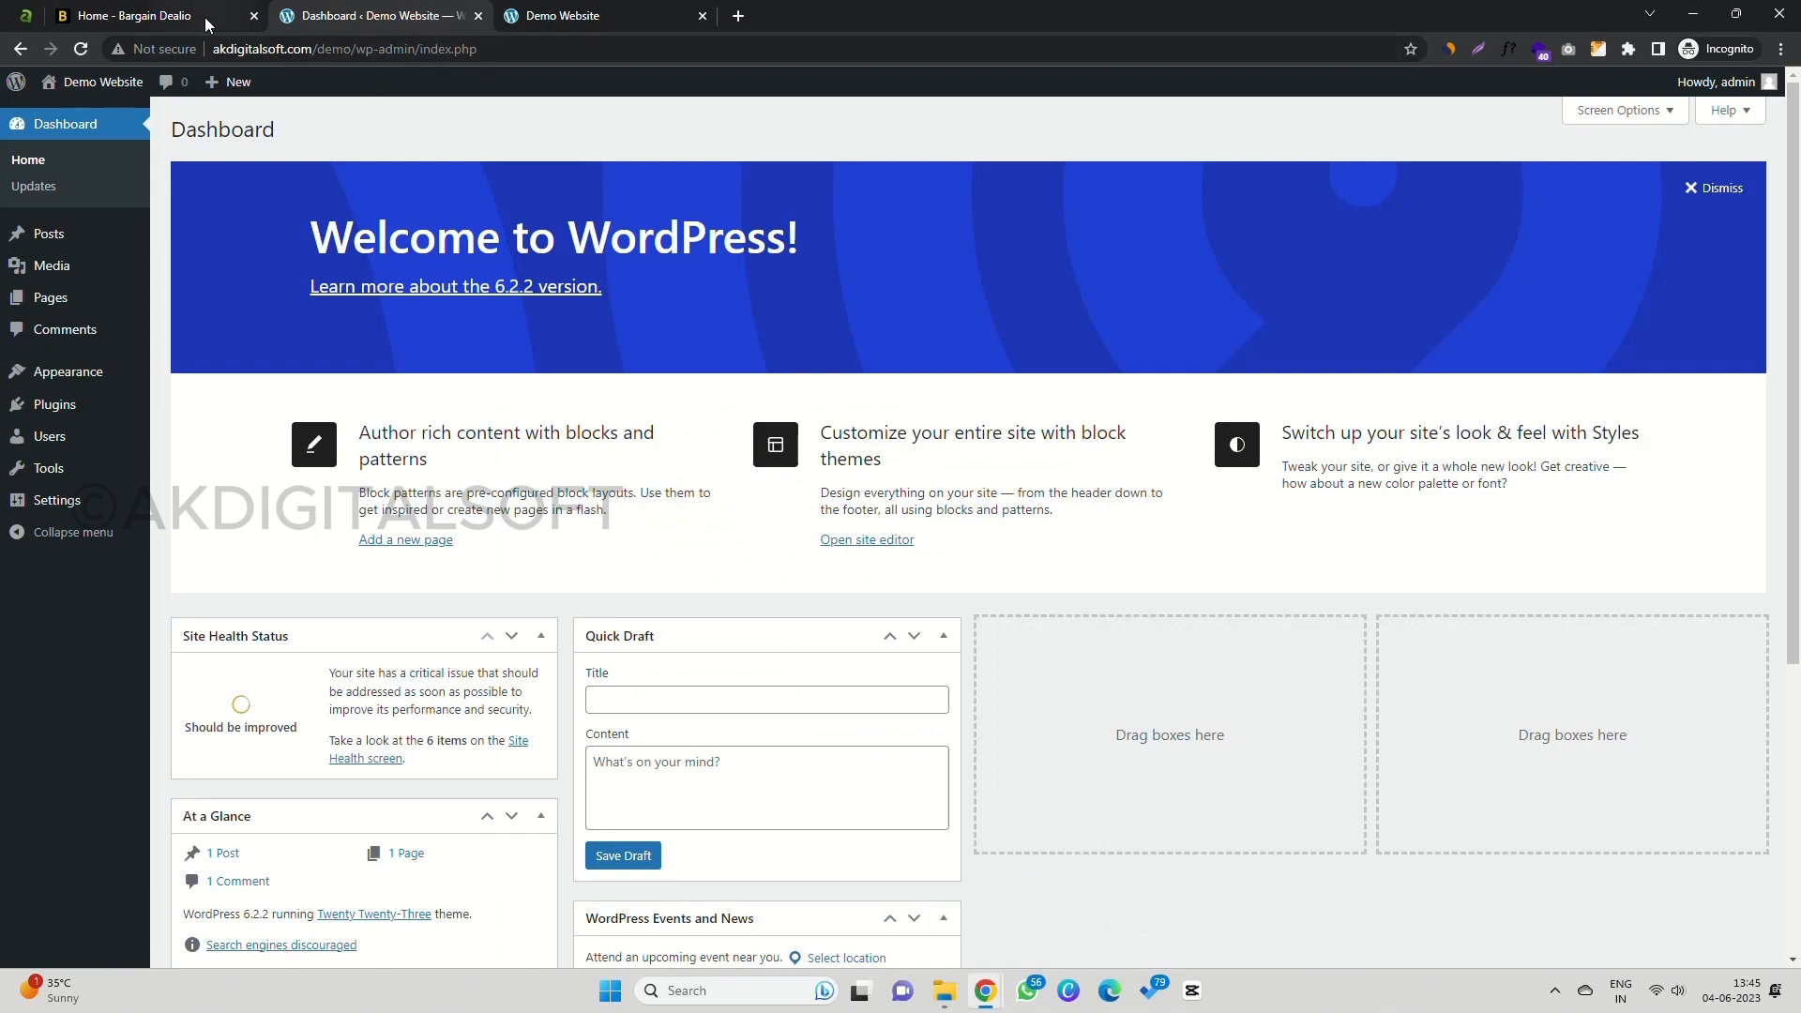
# Step: Review the Bargain Dealio home page as the sample blog, from its header down through the post list
pyautogui.click(206, 23)
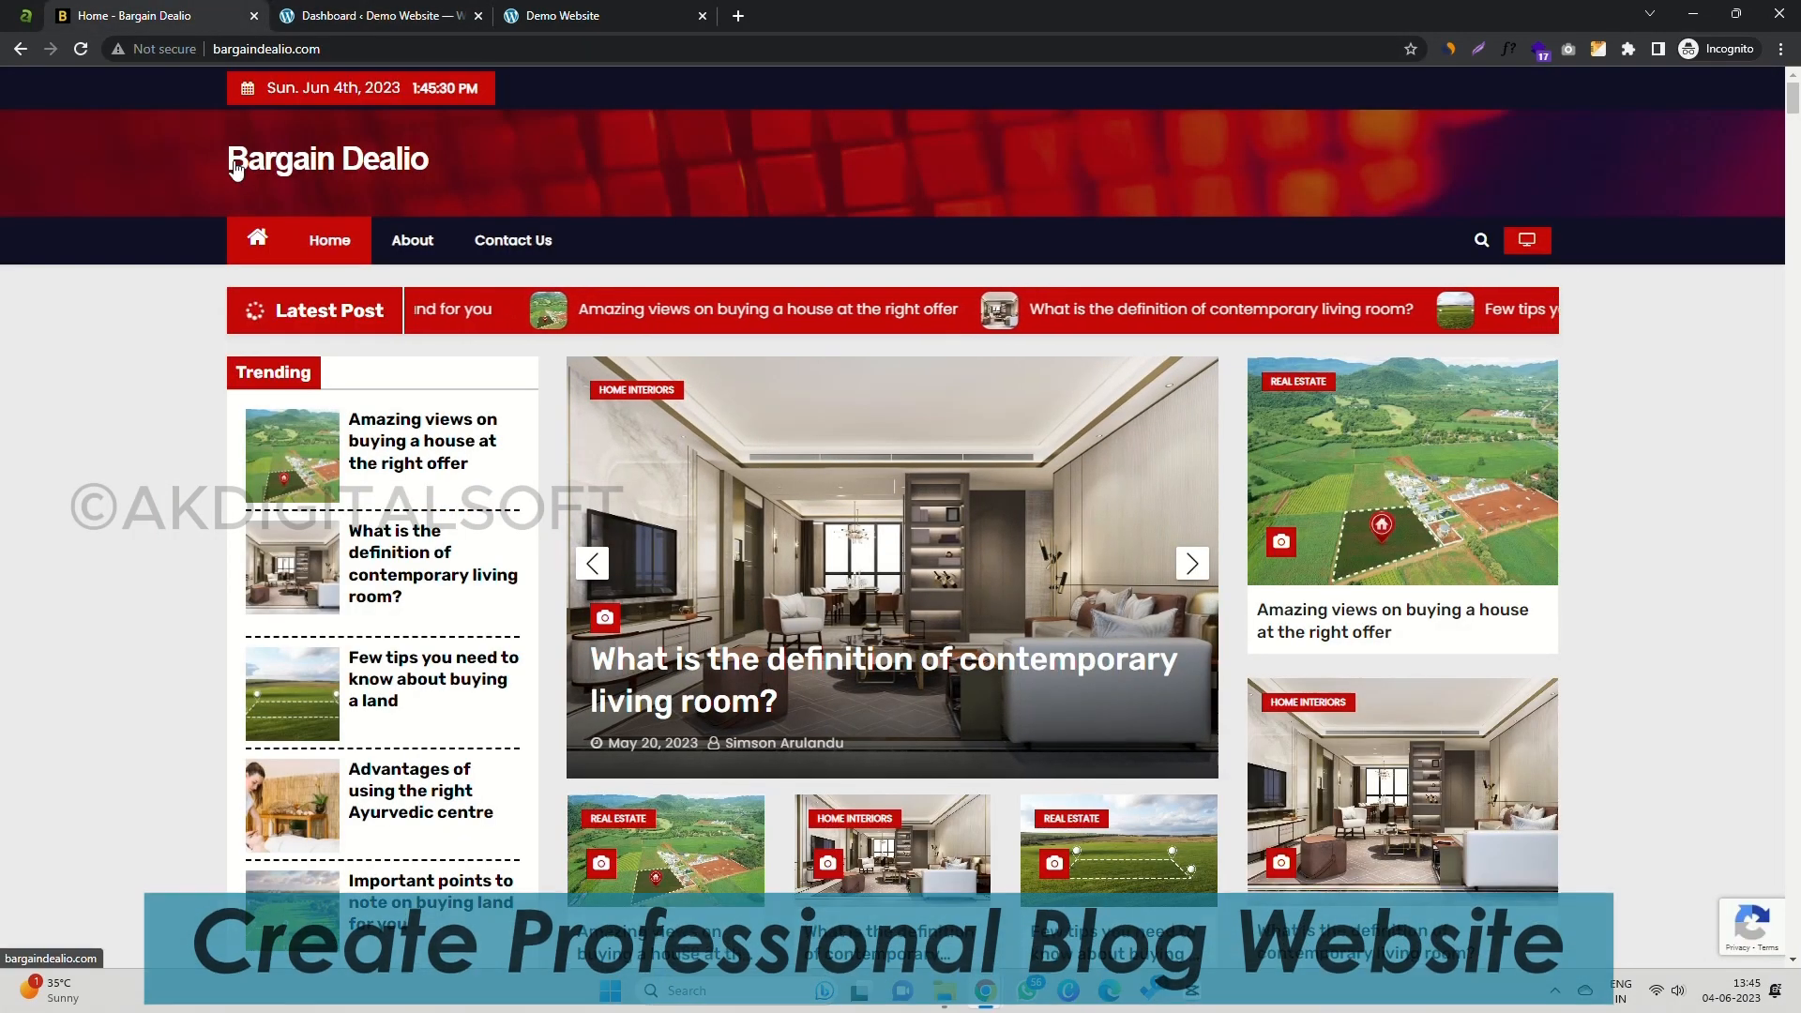
pyautogui.scroll(-4, 482, 290)
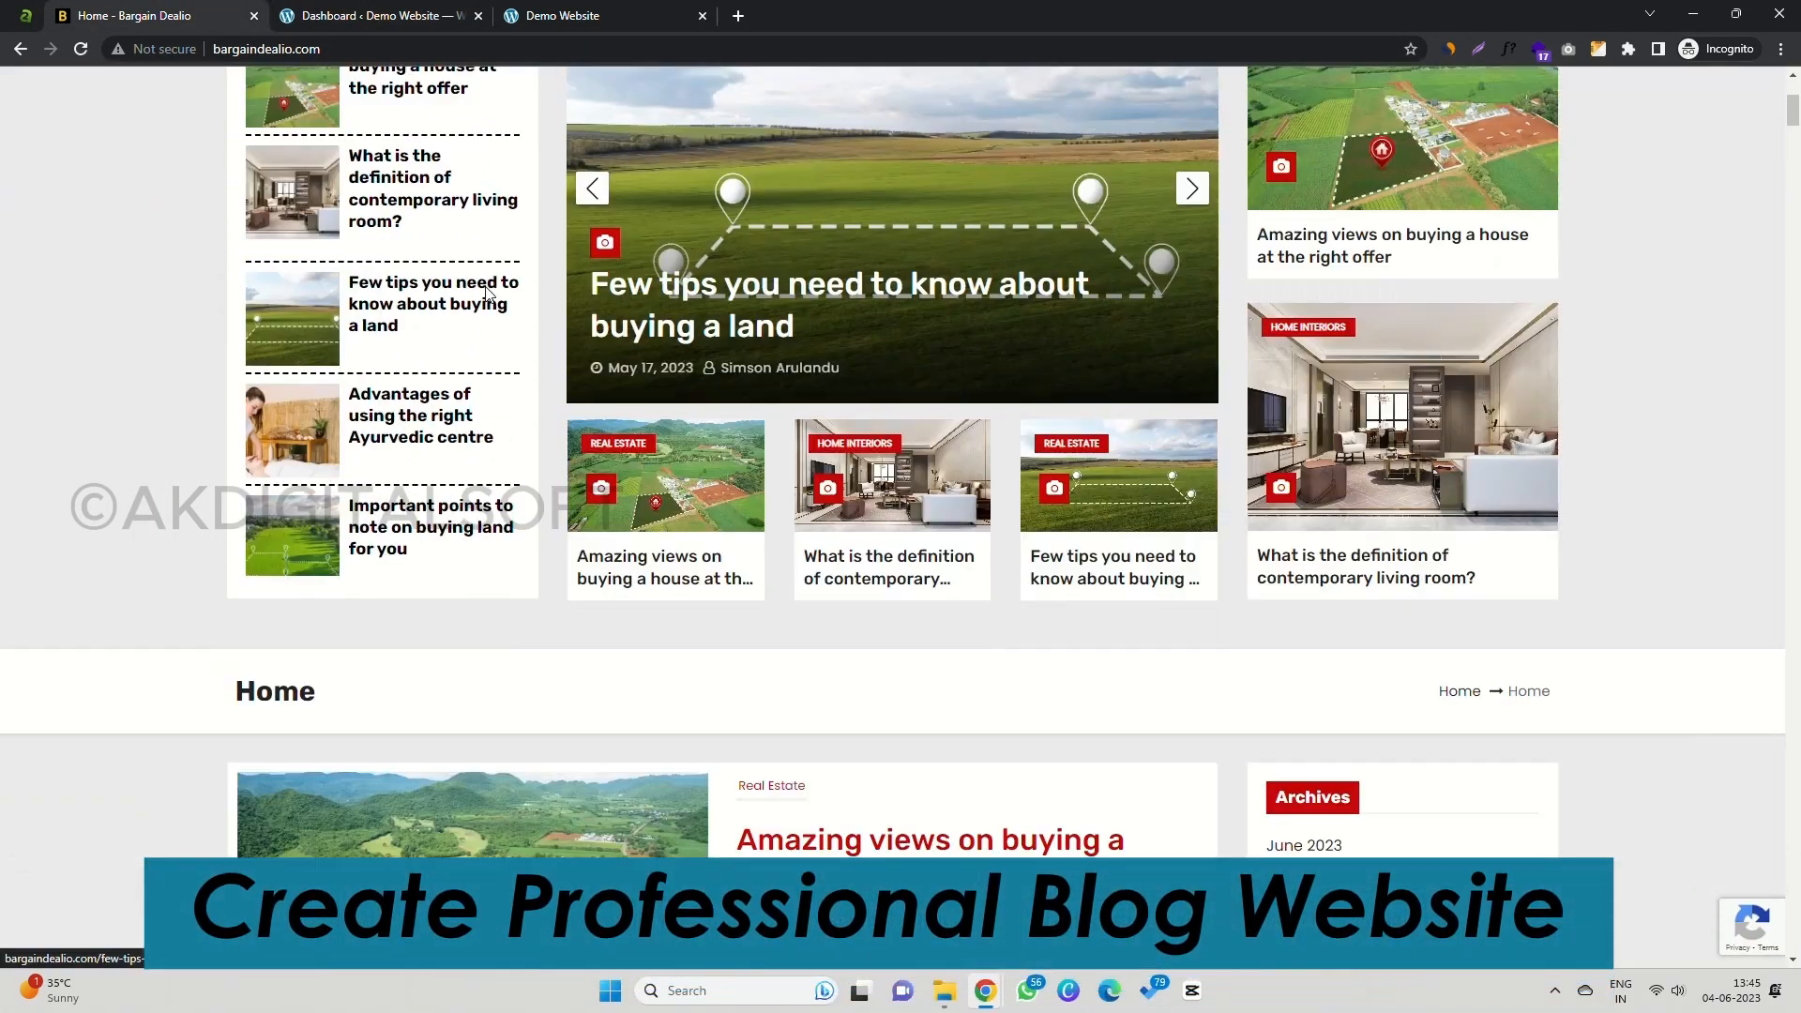
pyautogui.scroll(-15, 485, 293)
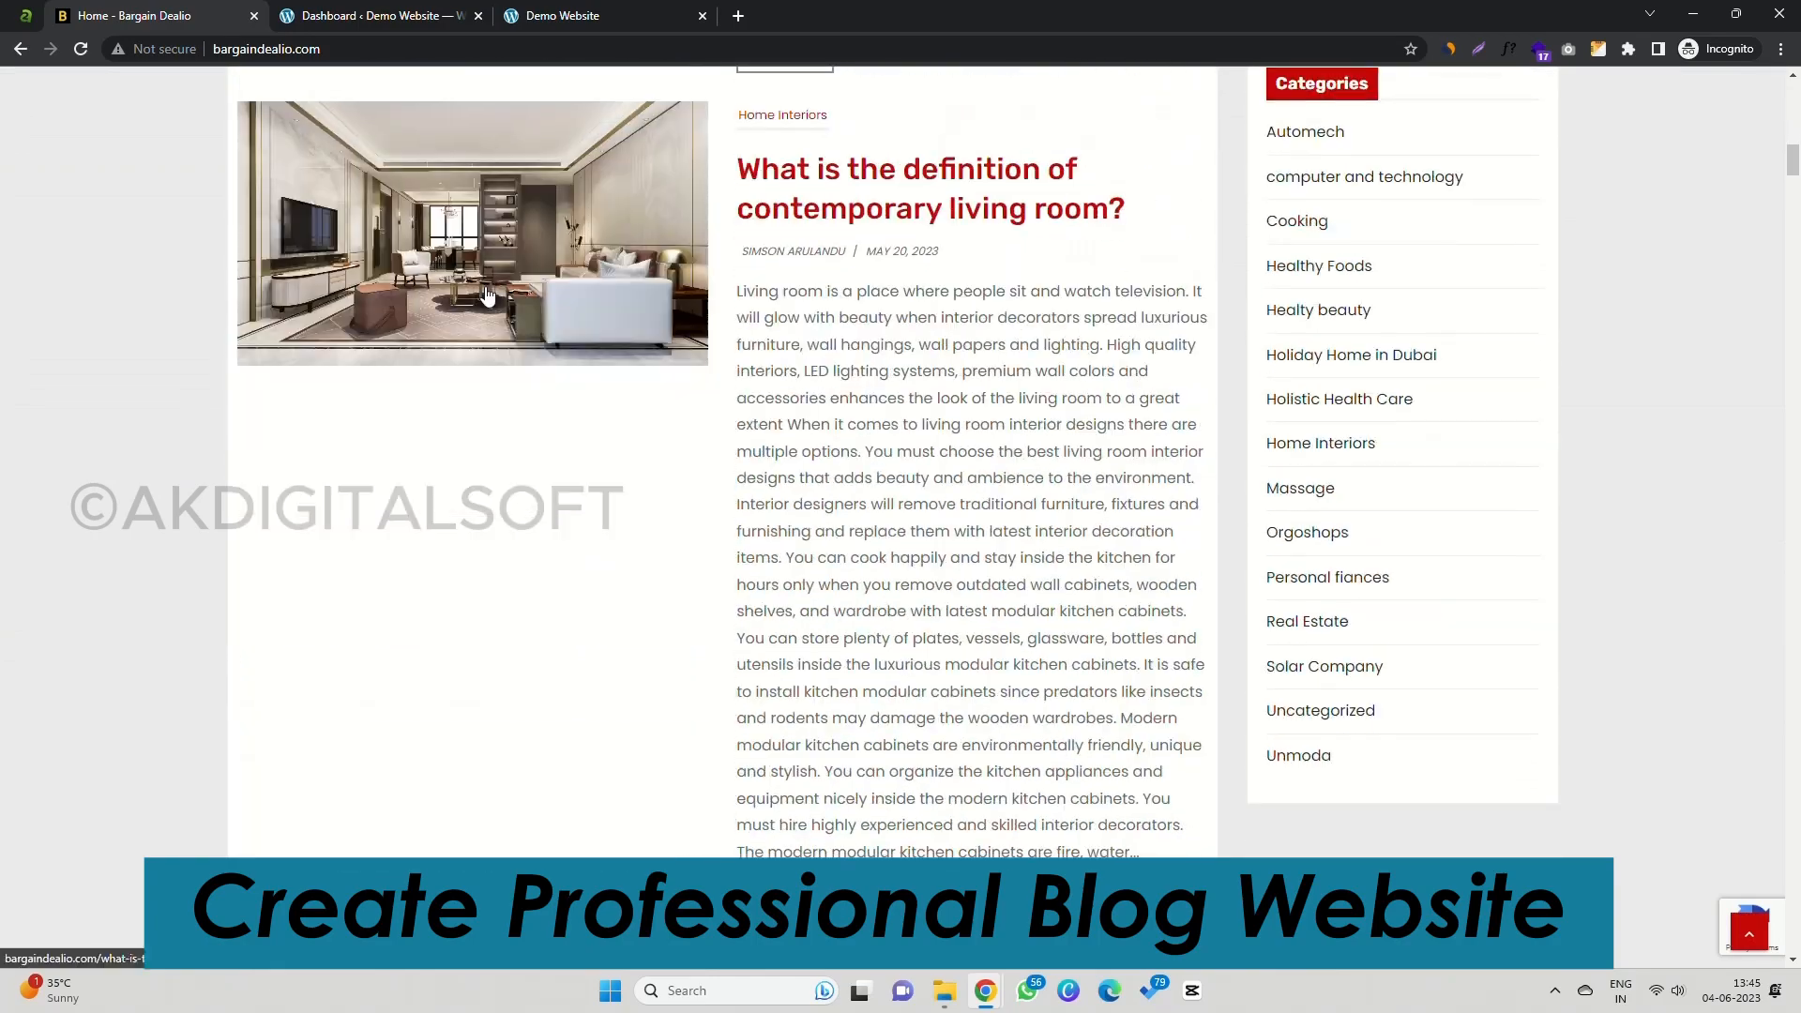
pyautogui.scroll(-7, 485, 294)
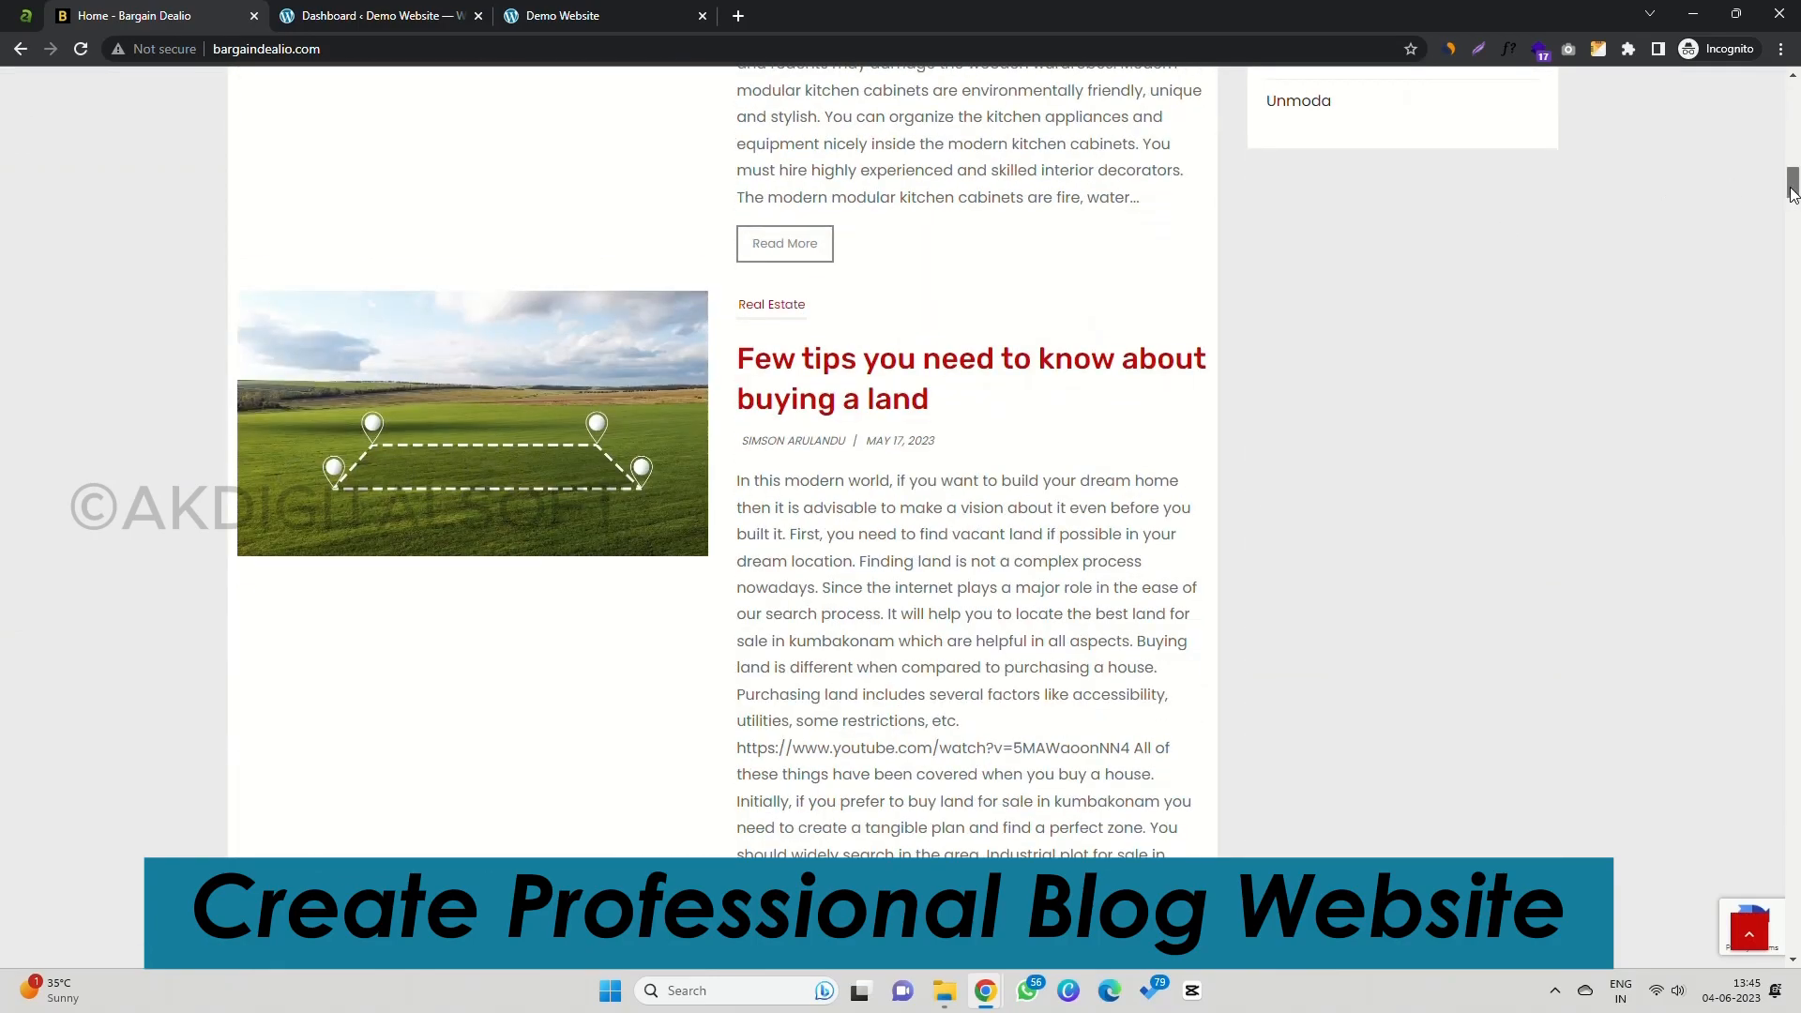
pyautogui.moveTo(1792, 186); pyautogui.dragTo(1793, 101)
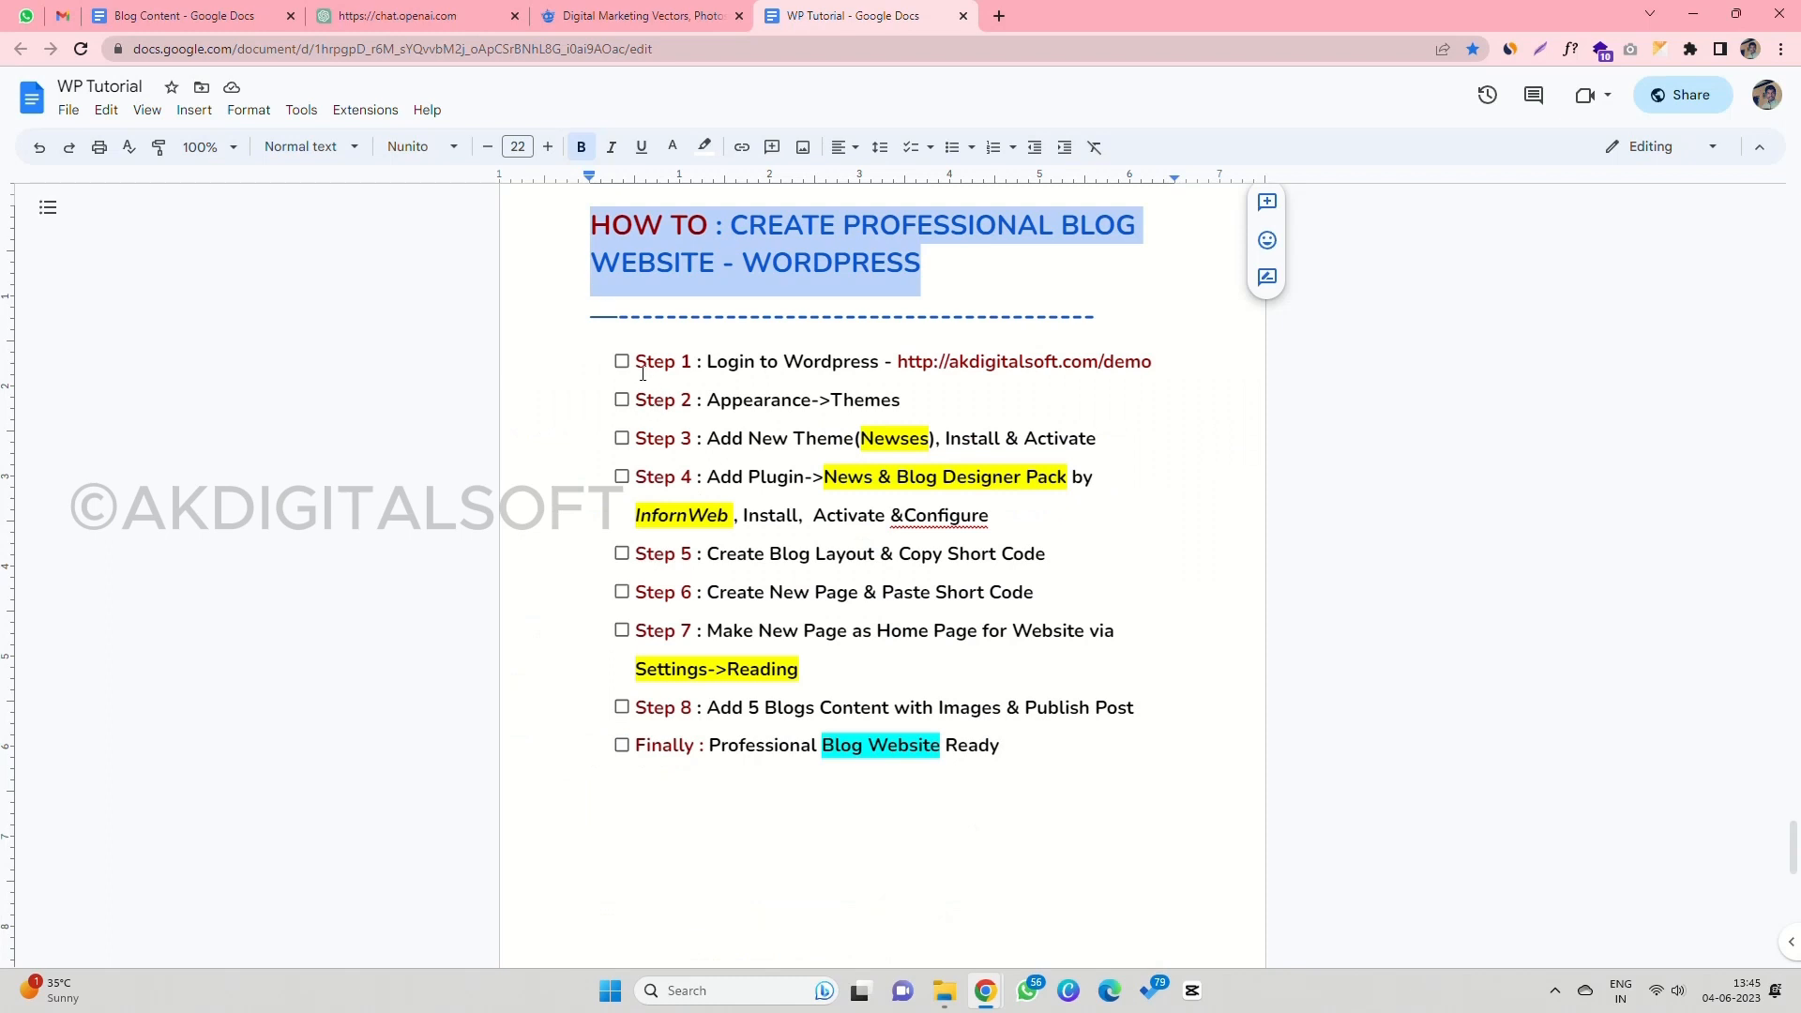
# Step: Highlight the login address in Step 1 of the WP Tutorial checklist and check off Step 1
pyautogui.click(637, 366)
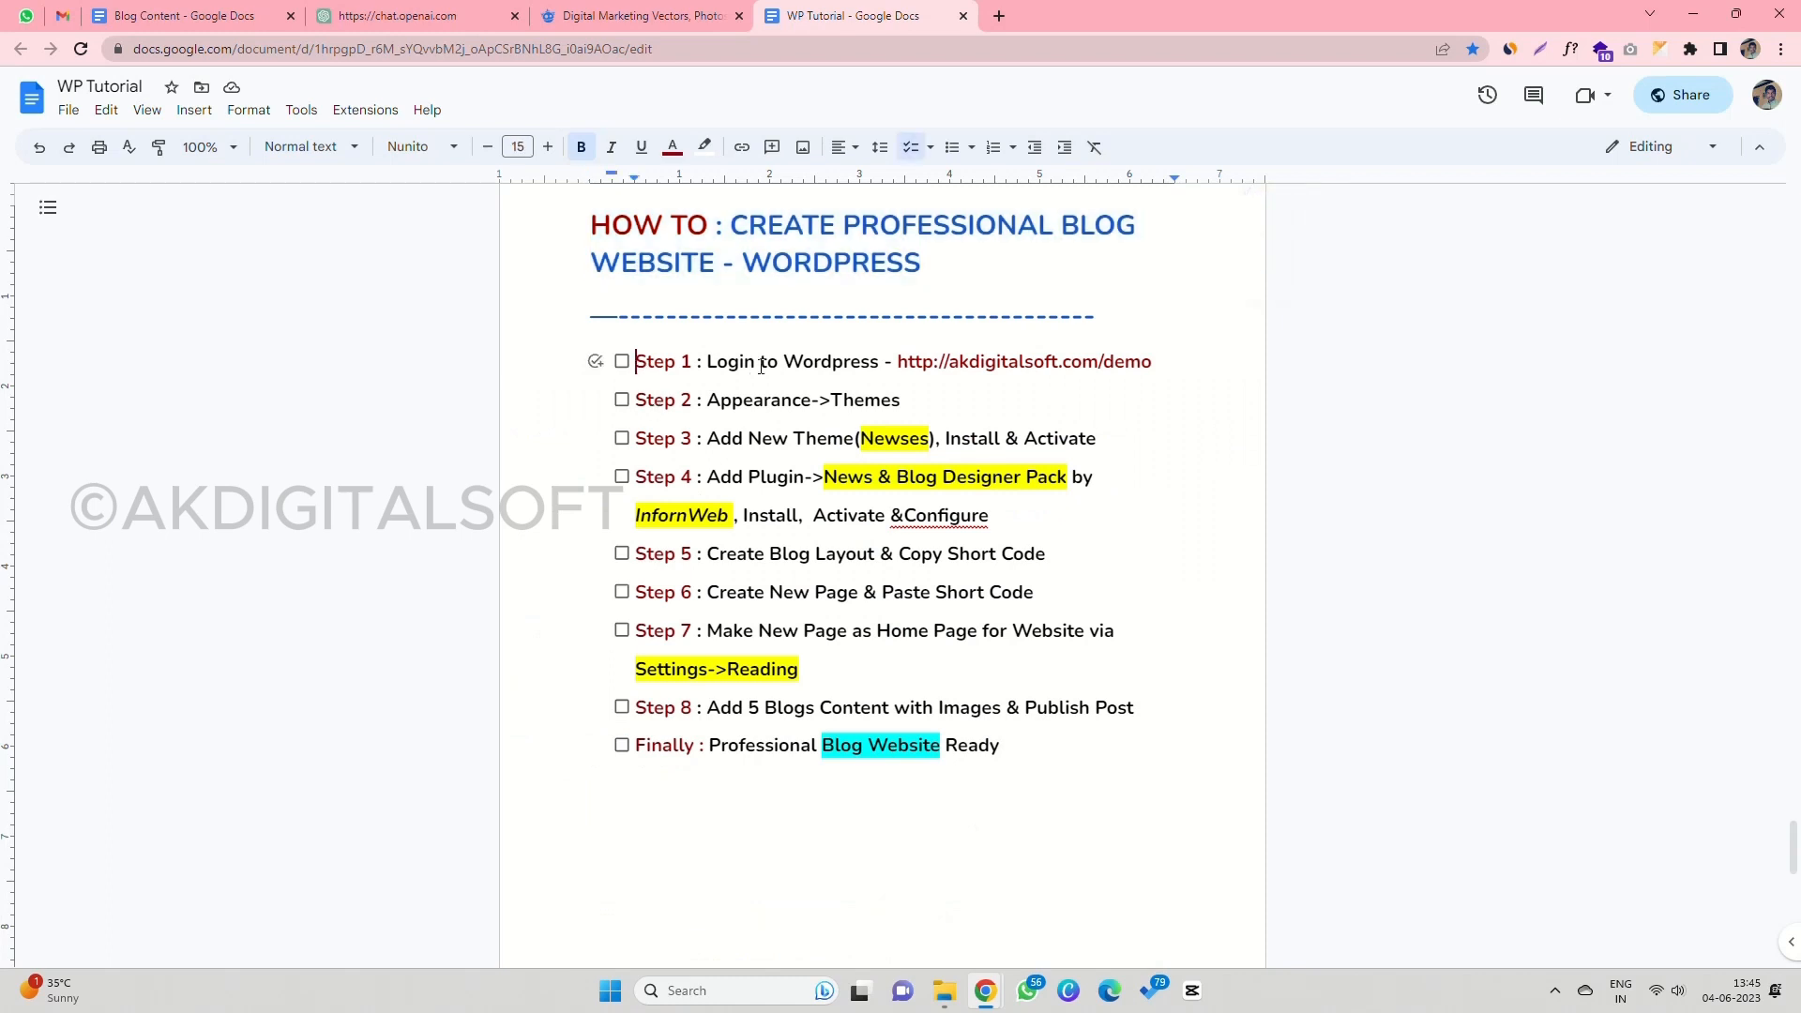
pyautogui.keyDown('shift'); pyautogui.click(1154, 361); pyautogui.keyUp('shift')
pyautogui.click(898, 363)
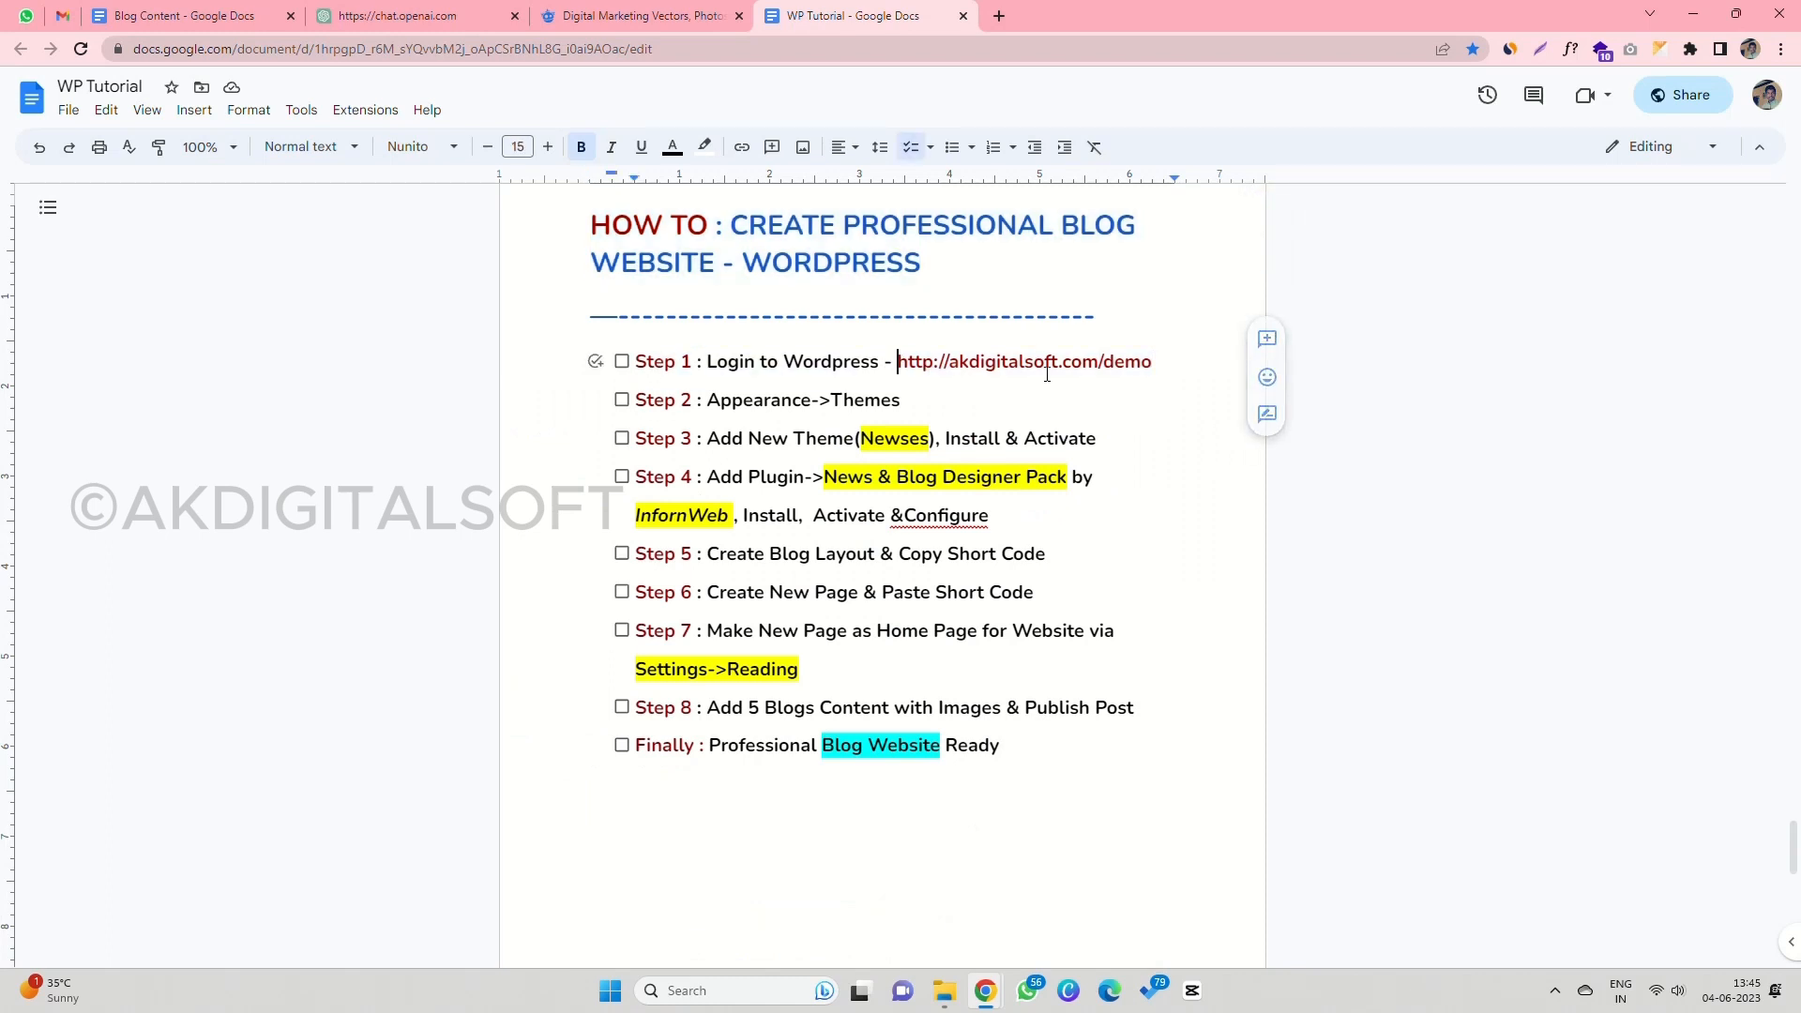
pyautogui.keyDown('shift'); pyautogui.click(1155, 361); pyautogui.keyUp('shift')
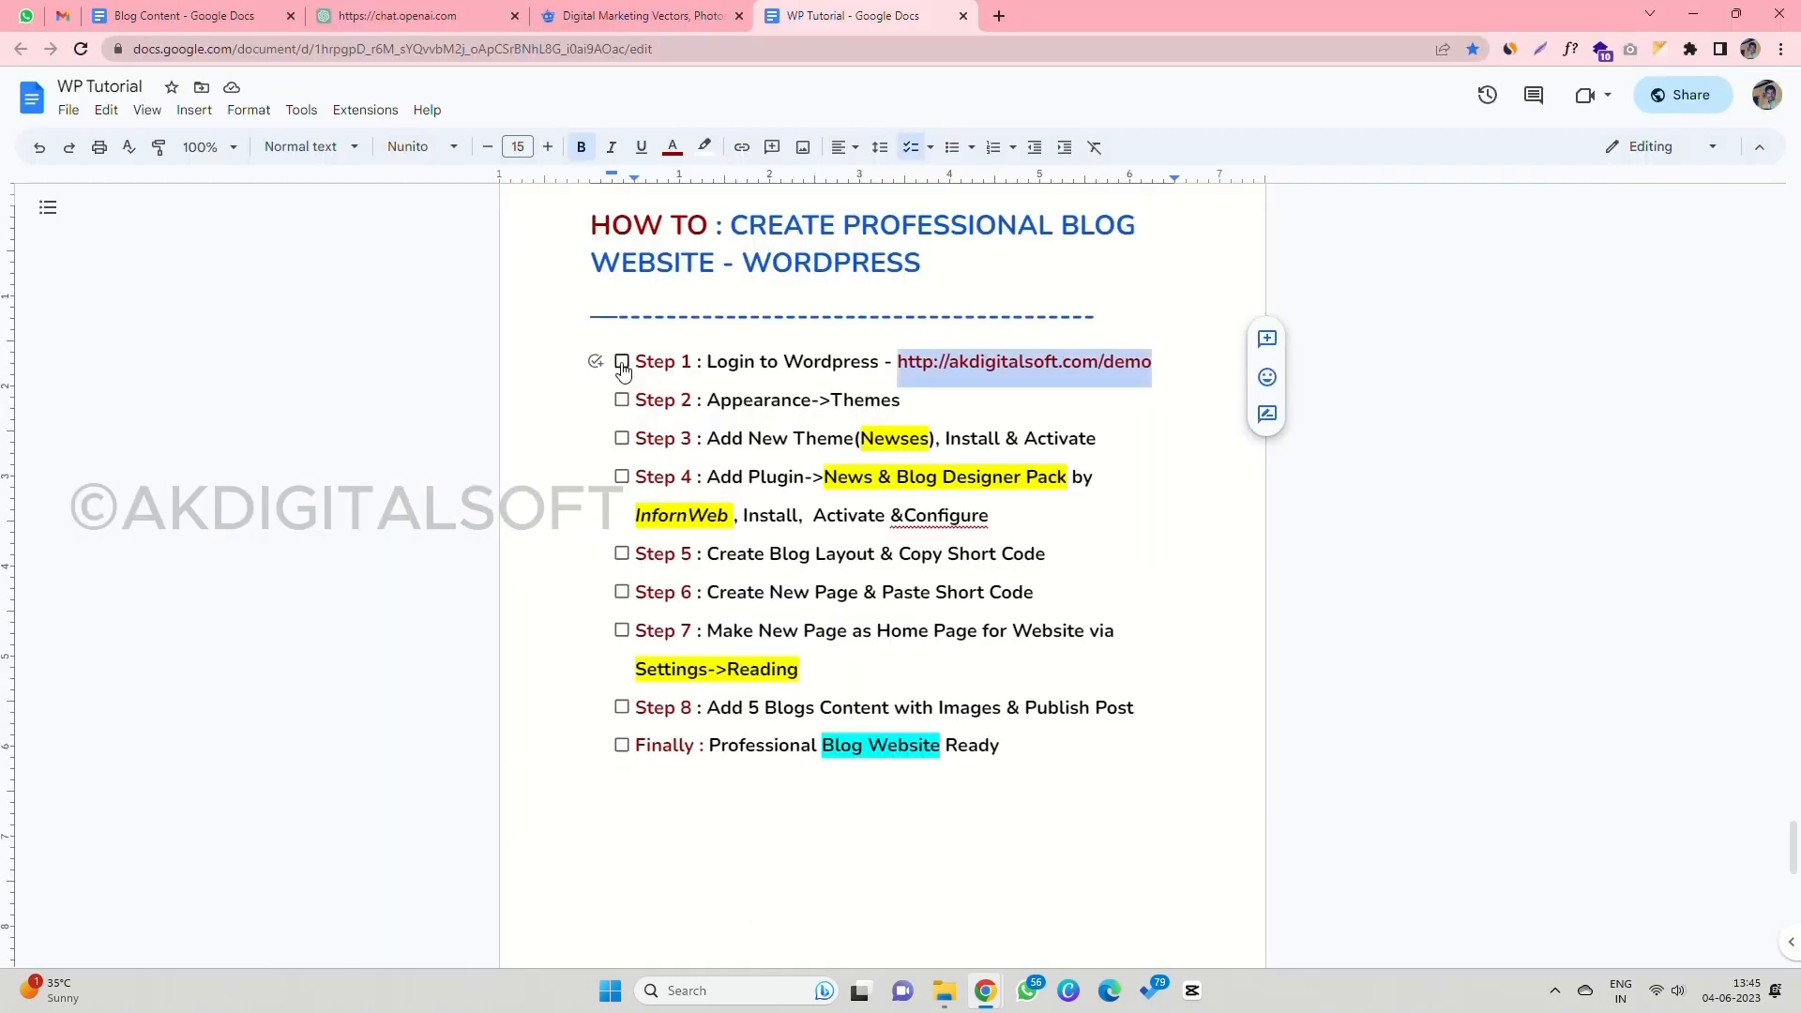
pyautogui.click(622, 364)
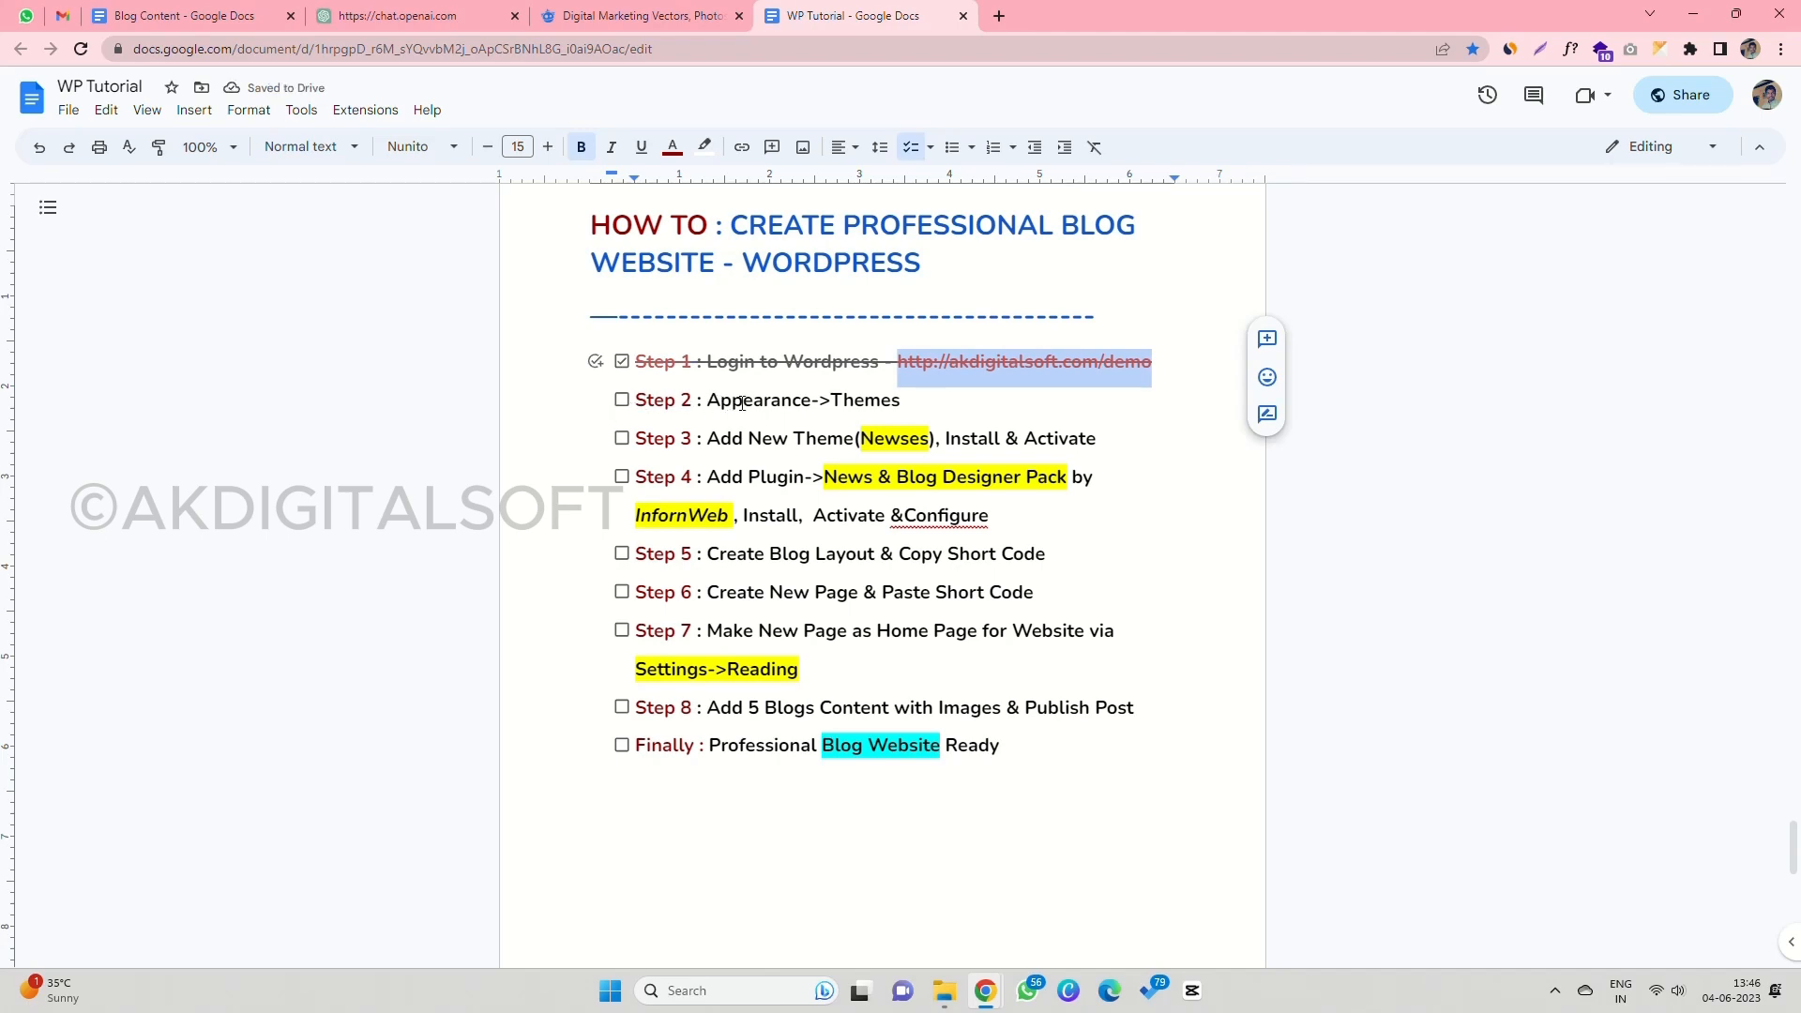
# Step: Open the theme management page in the WordPress dashboard and check off Step 2 in the WP Tutorial checklist
pyautogui.hotkey('alt', 'Tab')
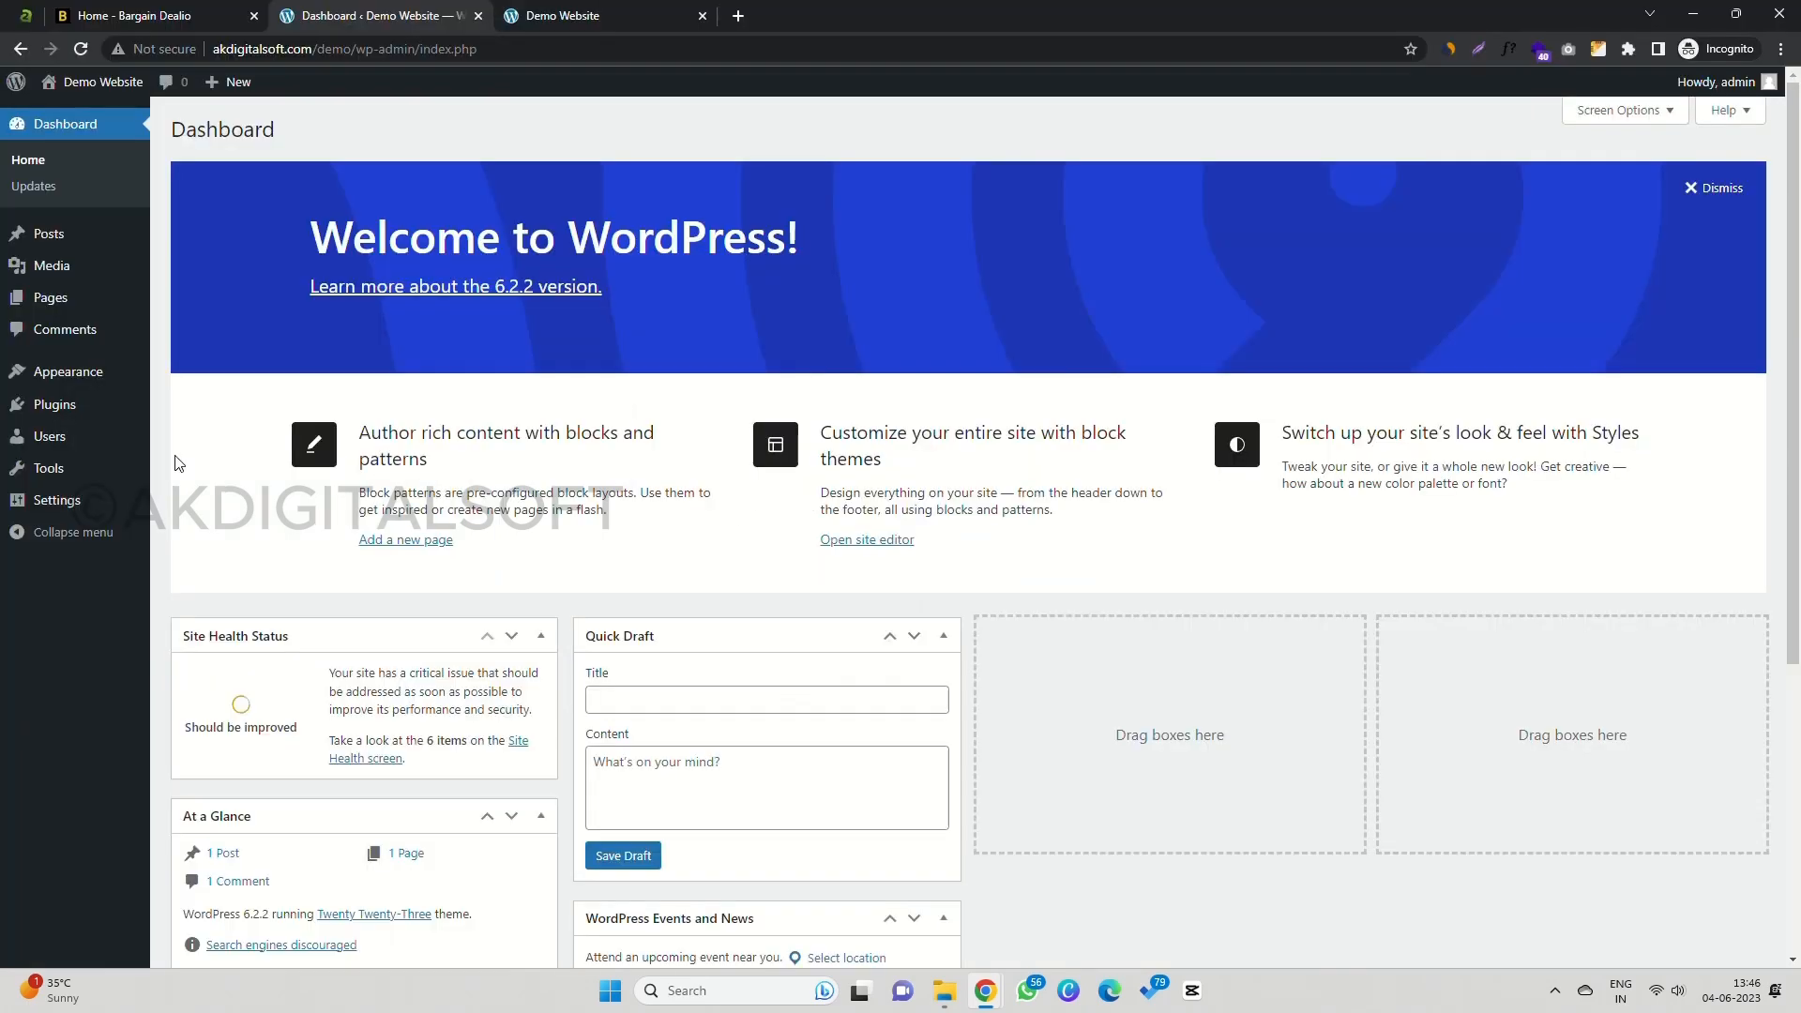
pyautogui.moveTo(70, 379)
pyautogui.click(190, 380)
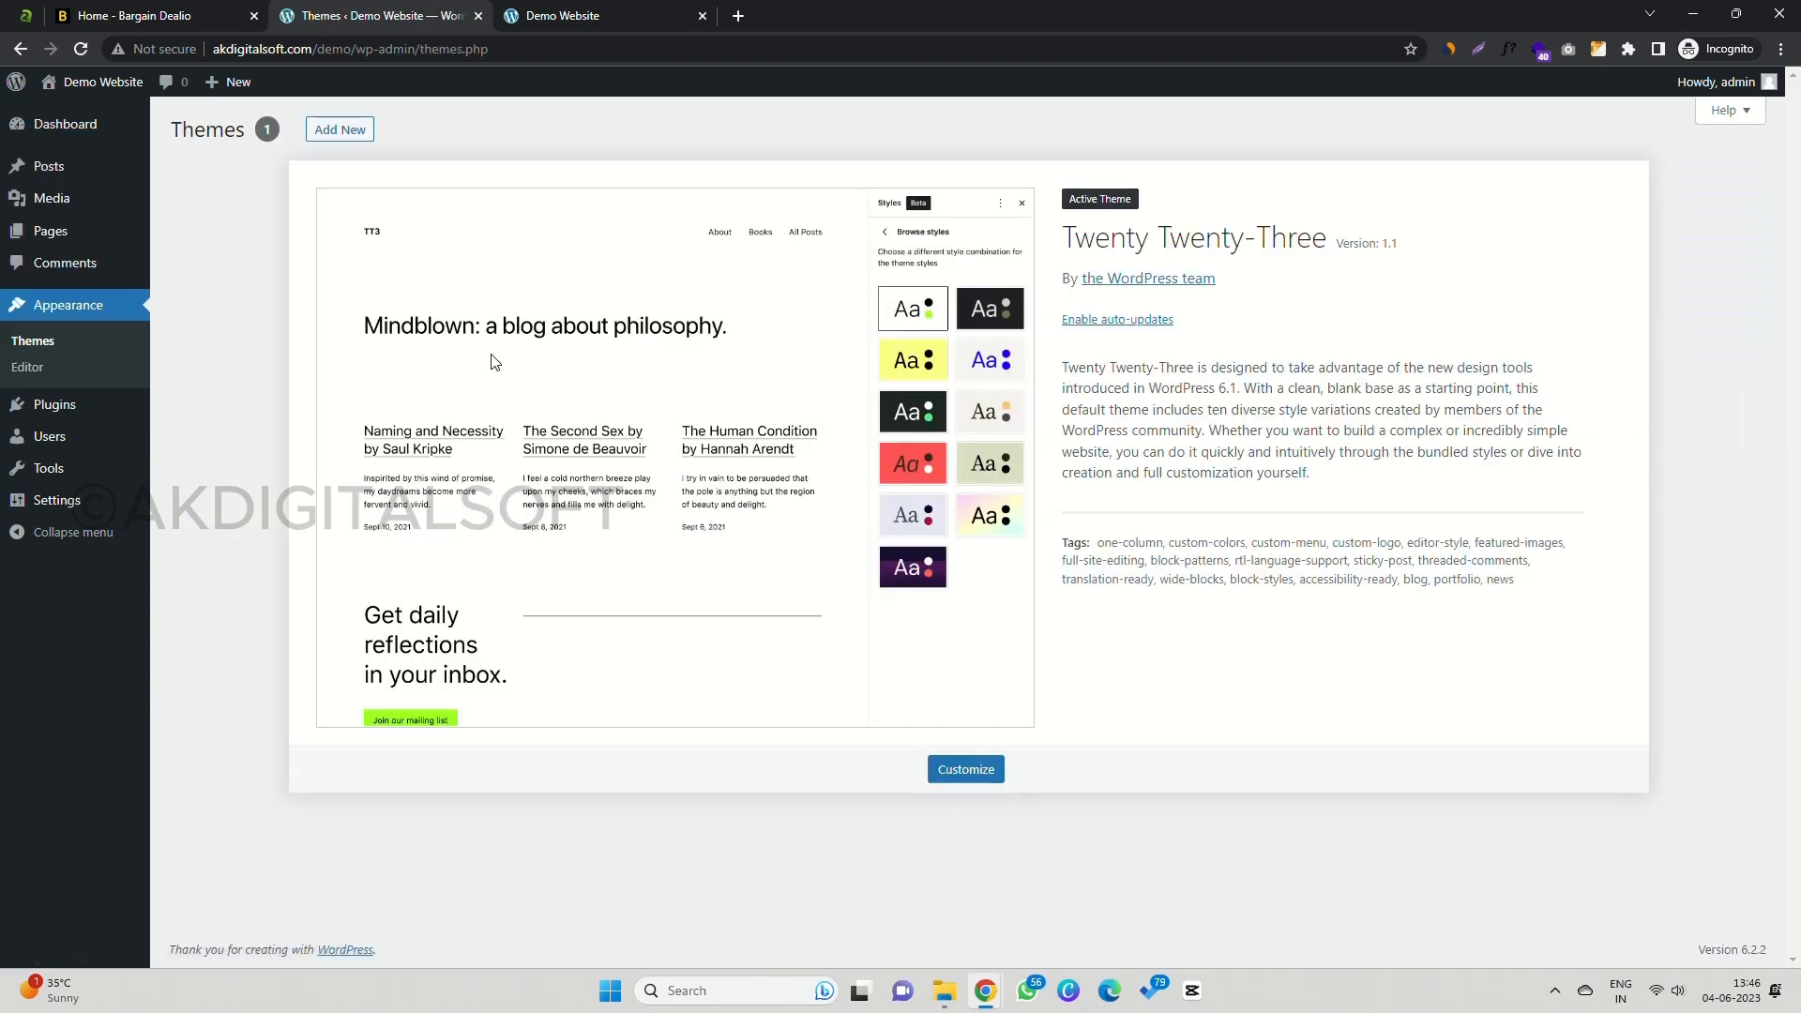
pyautogui.hotkey('alt', 'Tab')
pyautogui.click(622, 401)
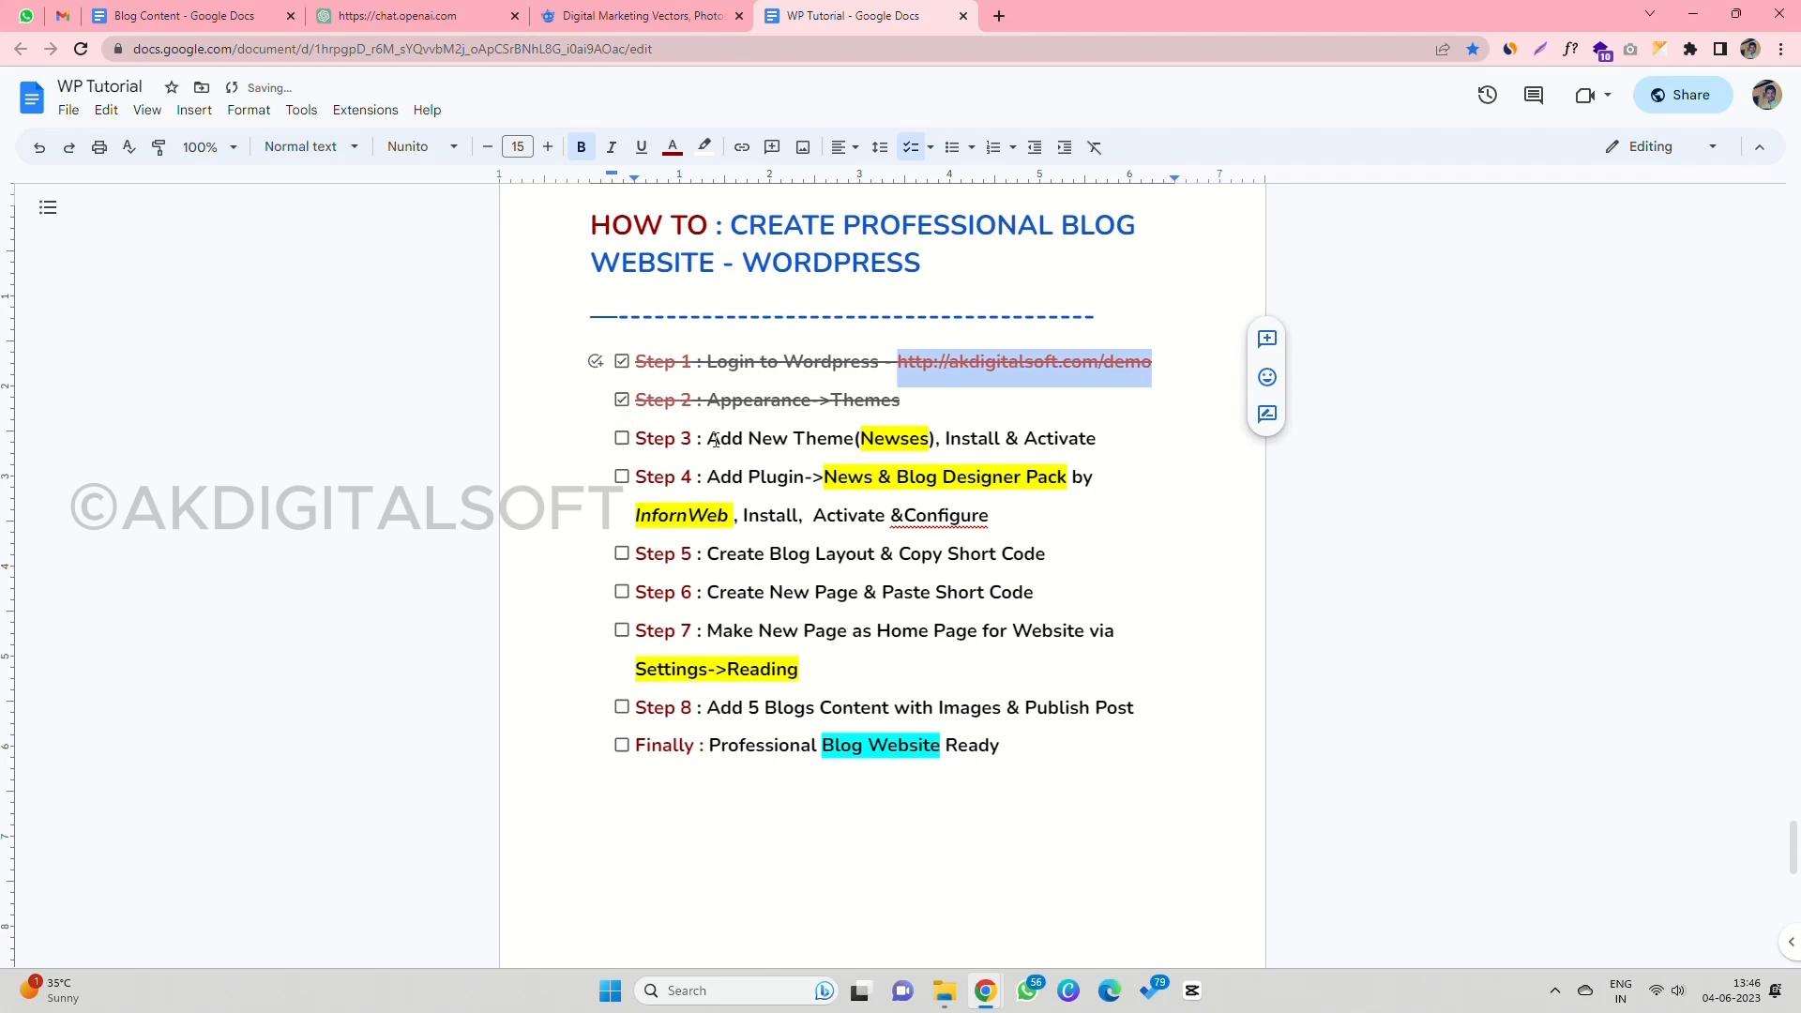
# Step: Read Step 3 of the checklist, then find the Newses theme in WordPress, install it and activate it
pyautogui.moveTo(708, 440); pyautogui.dragTo(1096, 440)
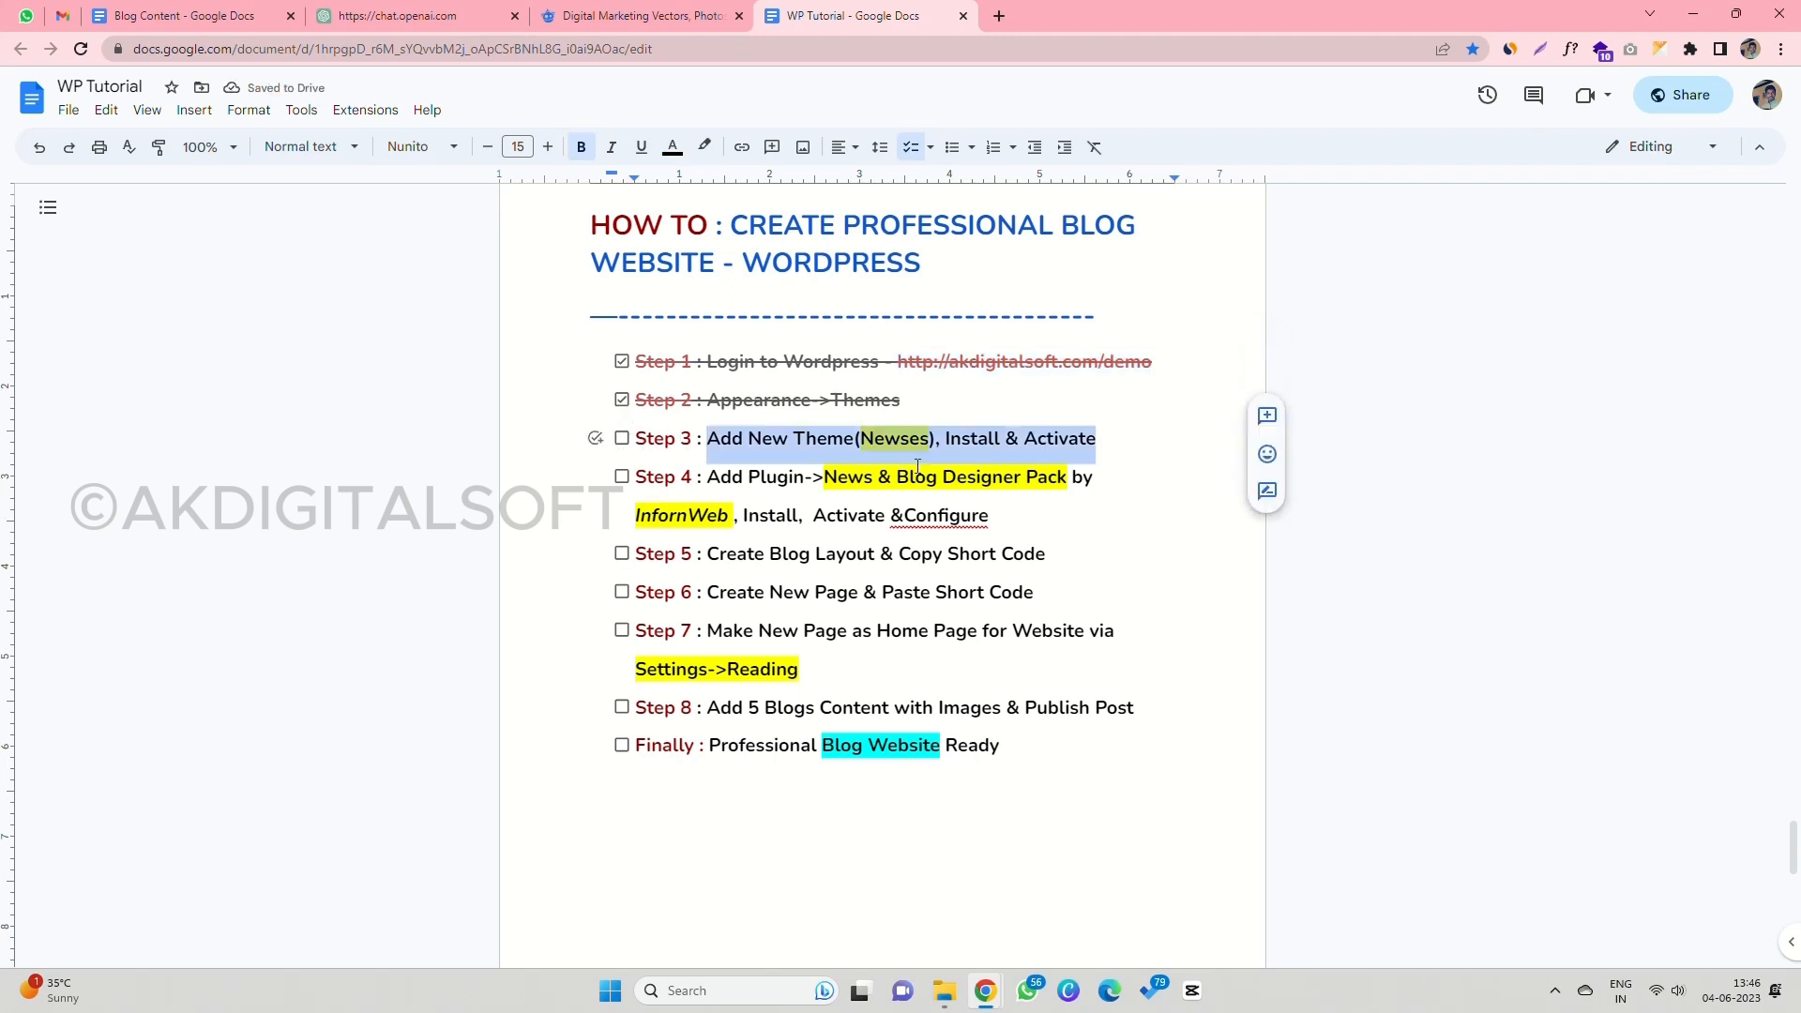
pyautogui.doubleClick(904, 440)
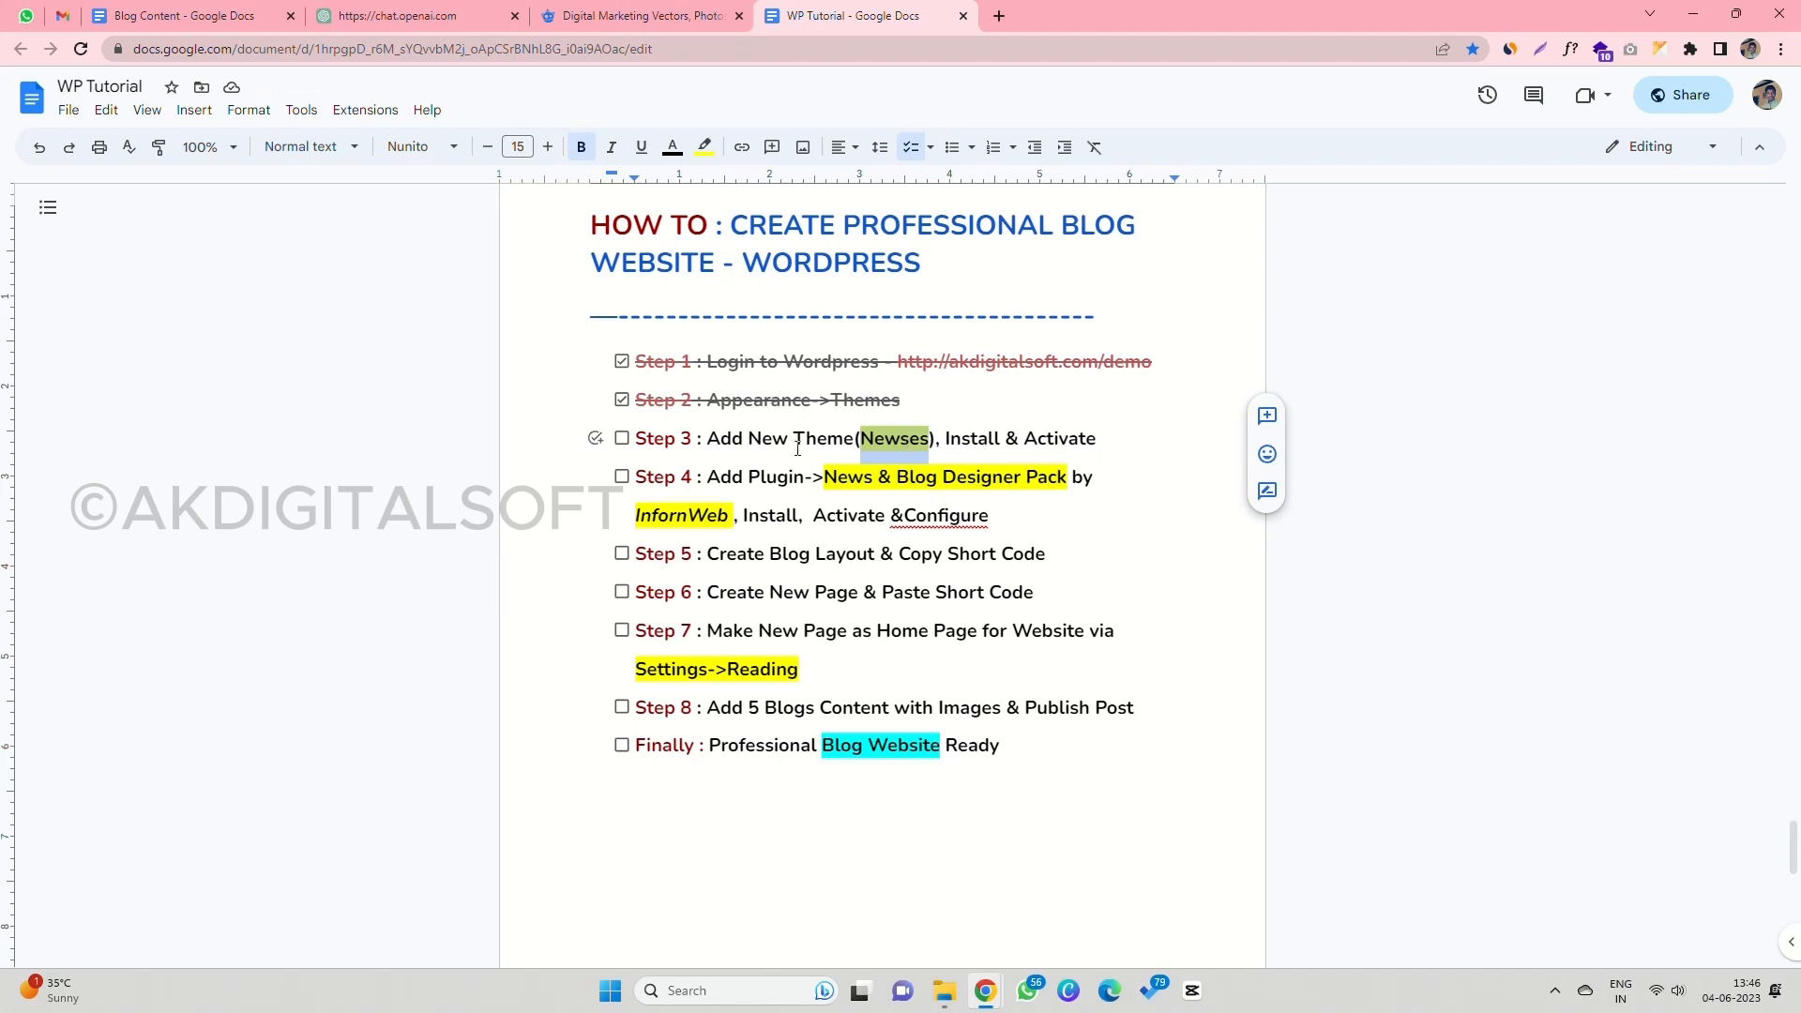
pyautogui.hotkey('alt', 'Tab')
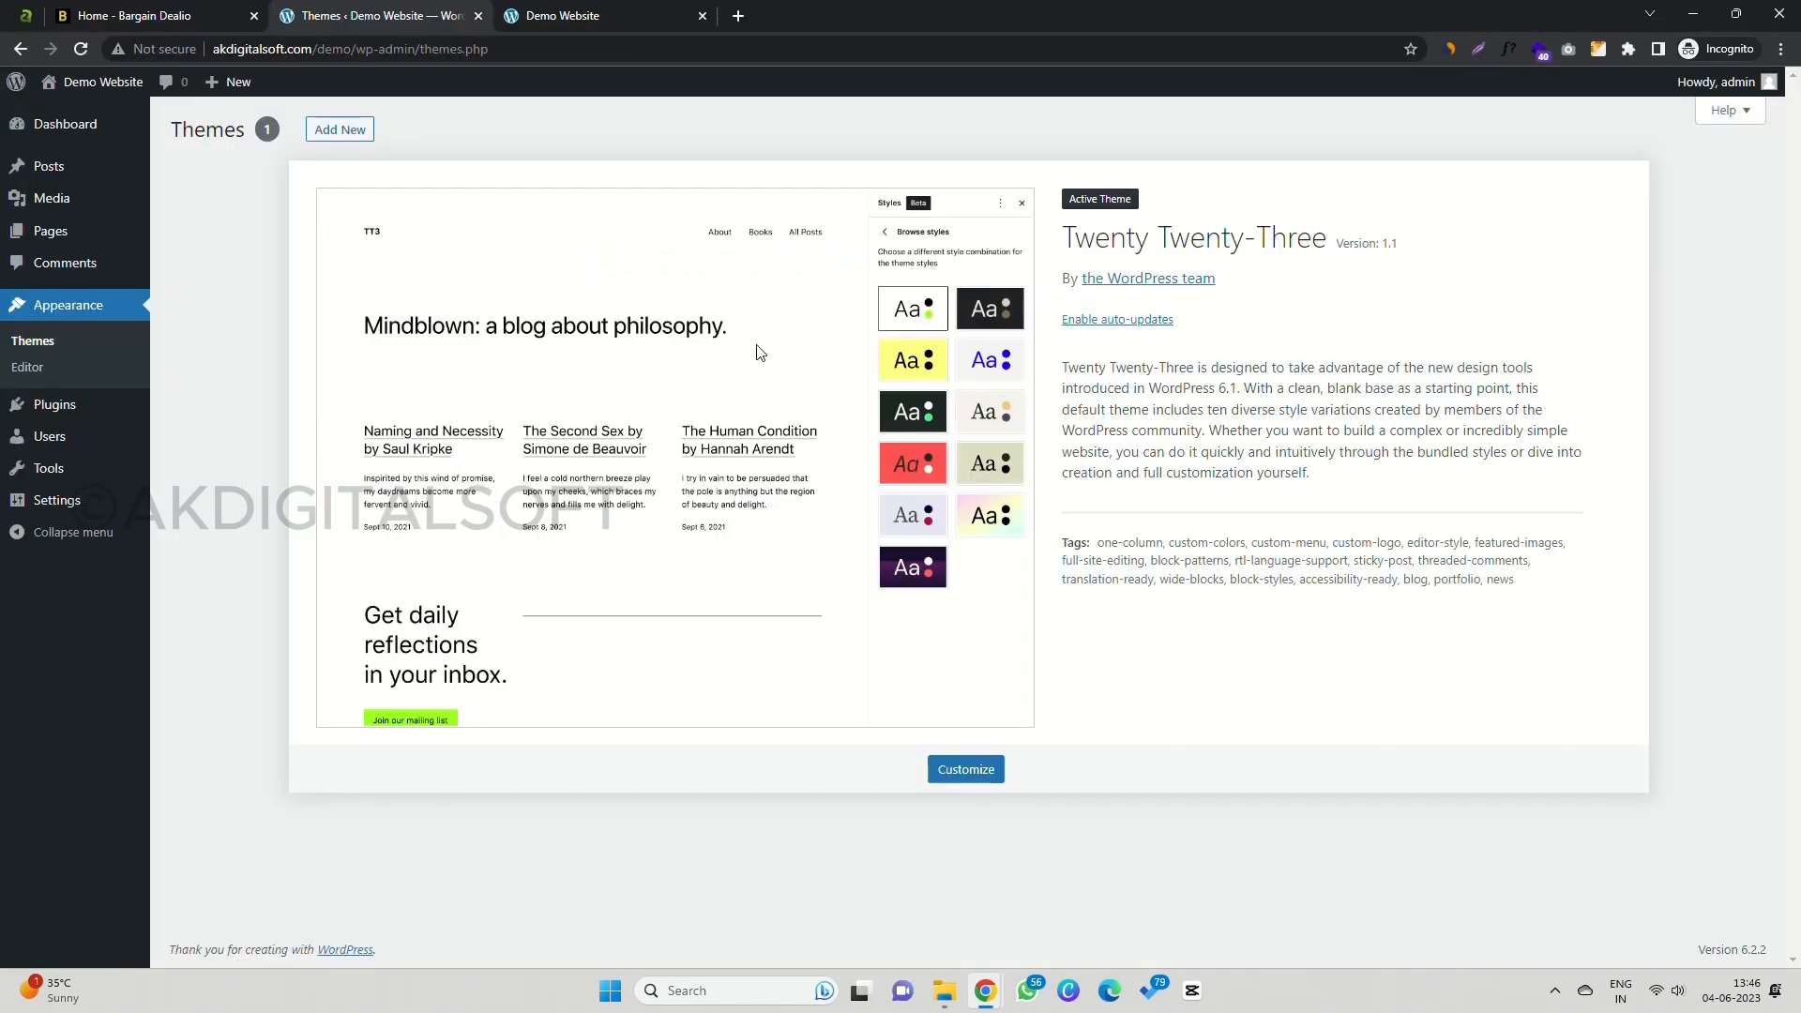
pyautogui.click(336, 137)
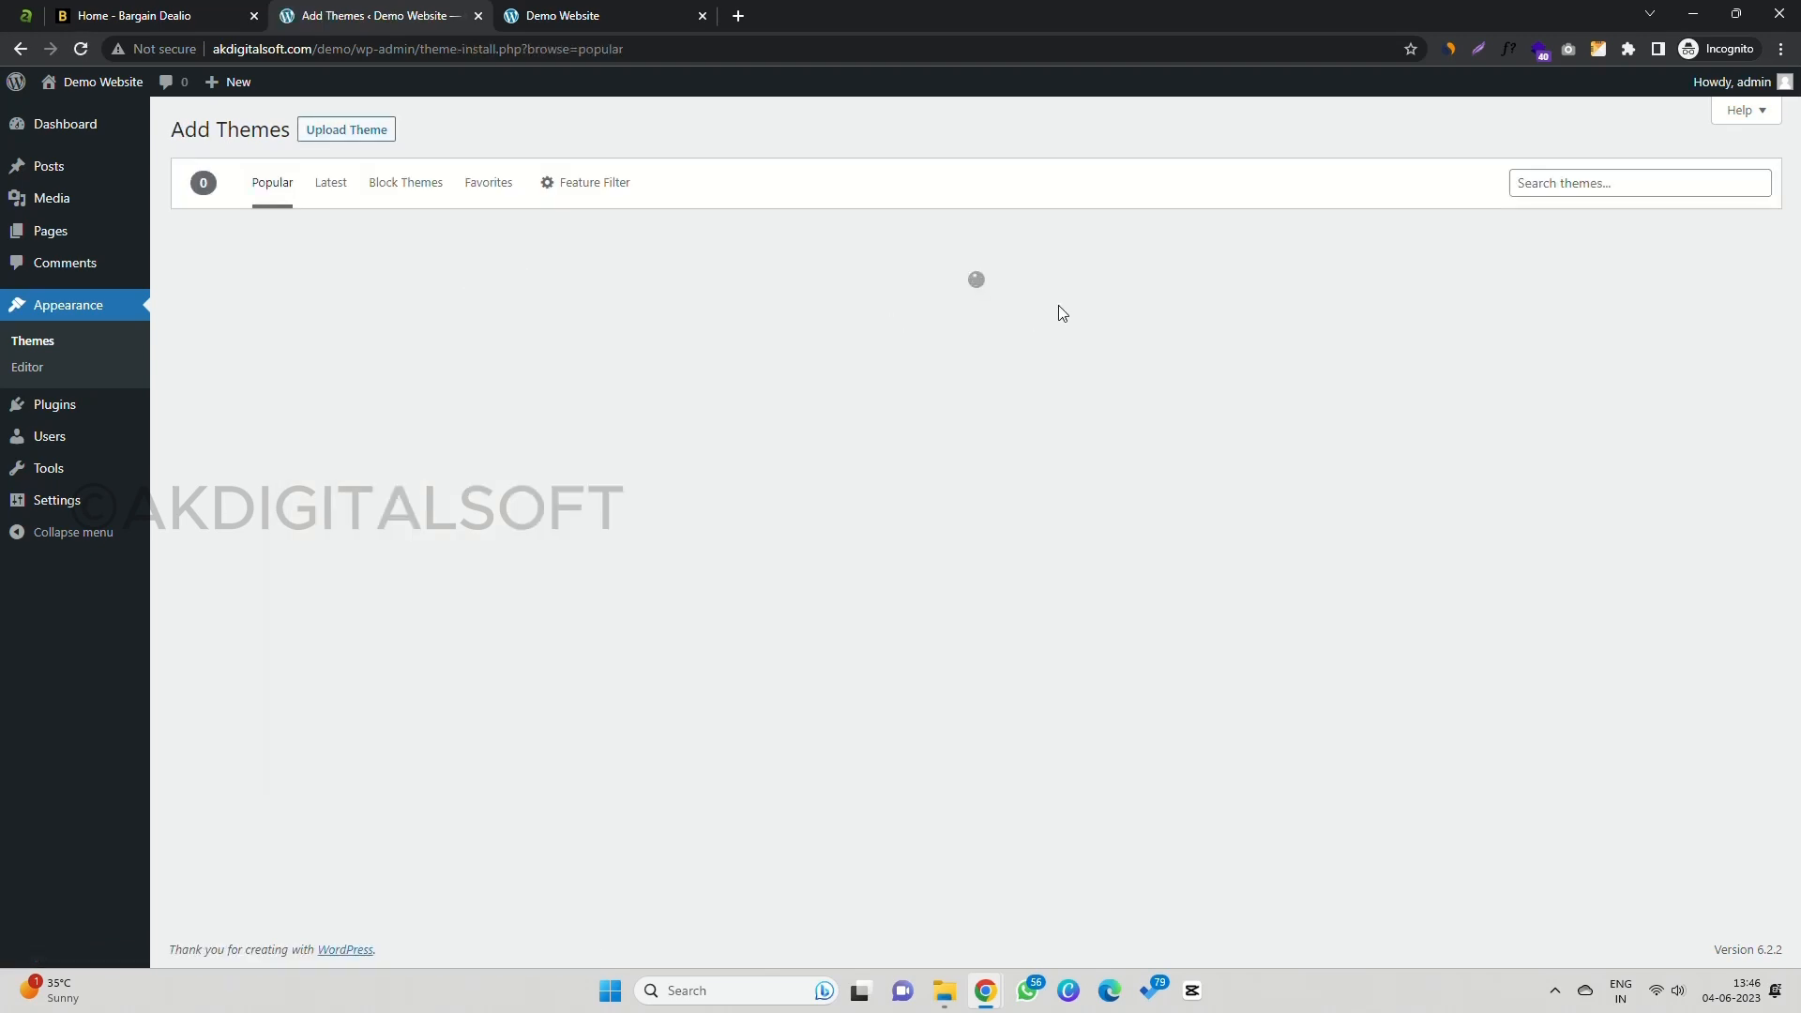
pyautogui.click(1532, 183)
pyautogui.write('Newses')
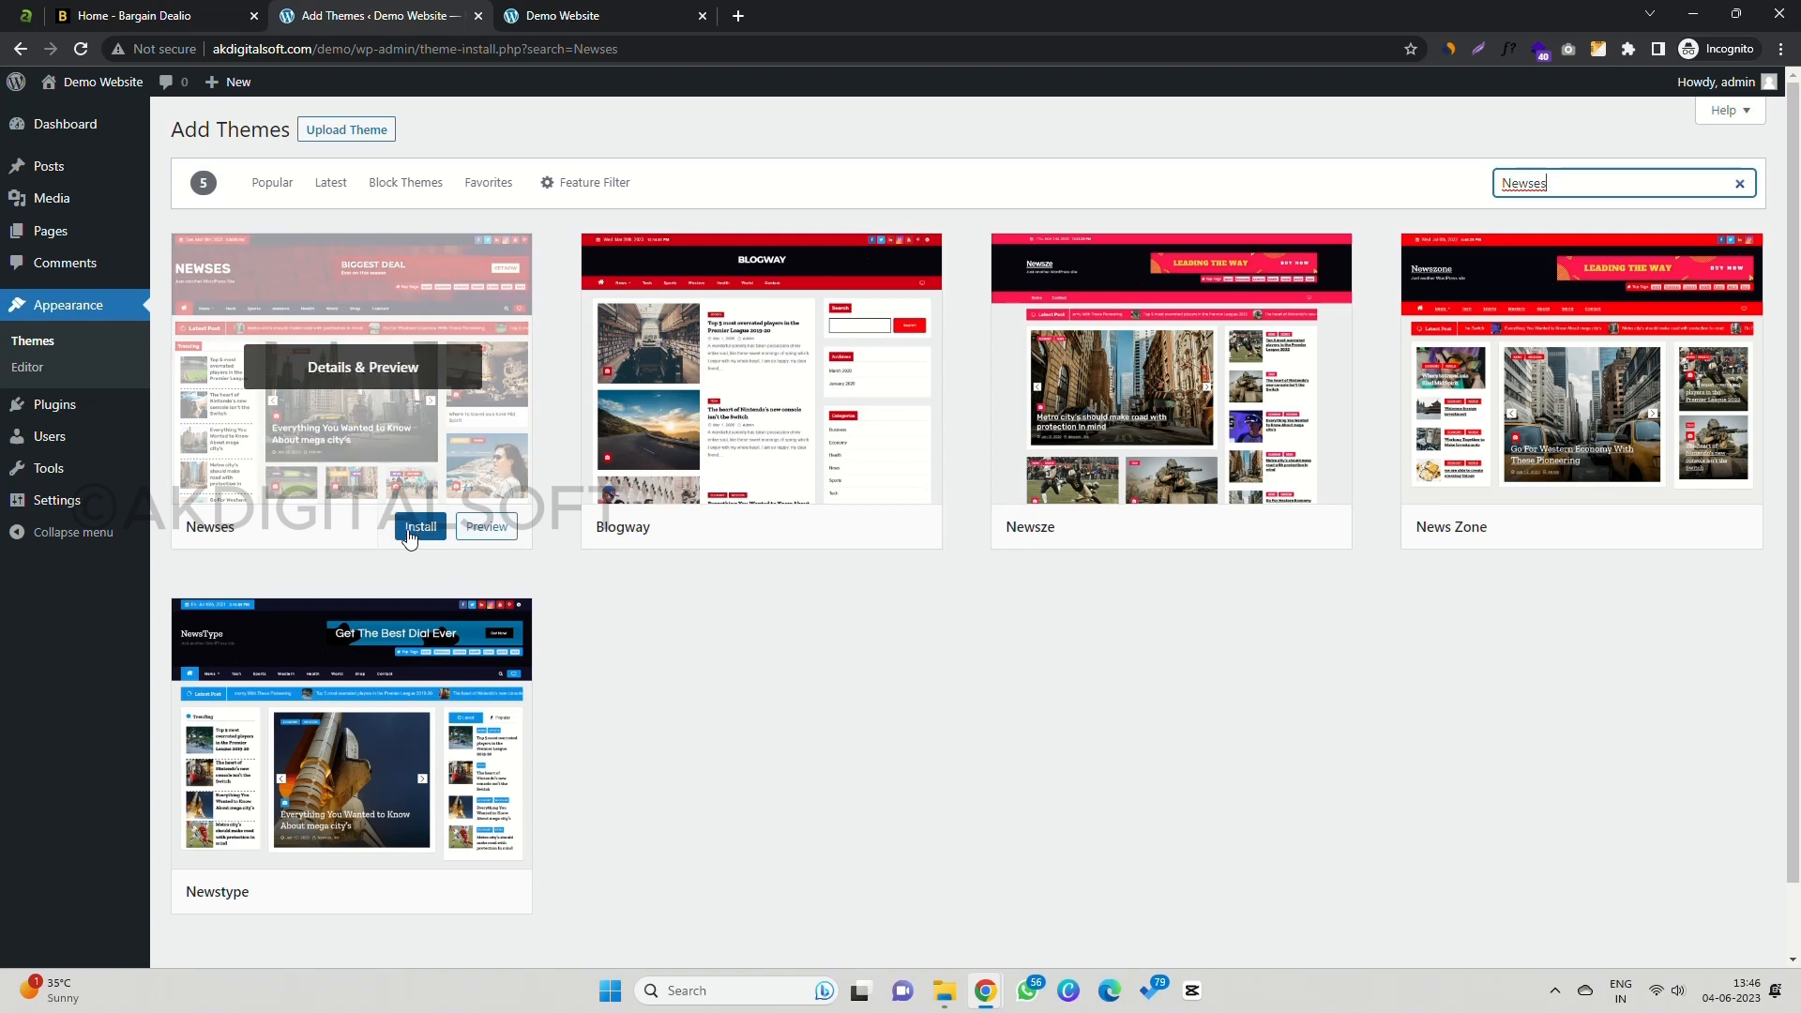
pyautogui.click(410, 531)
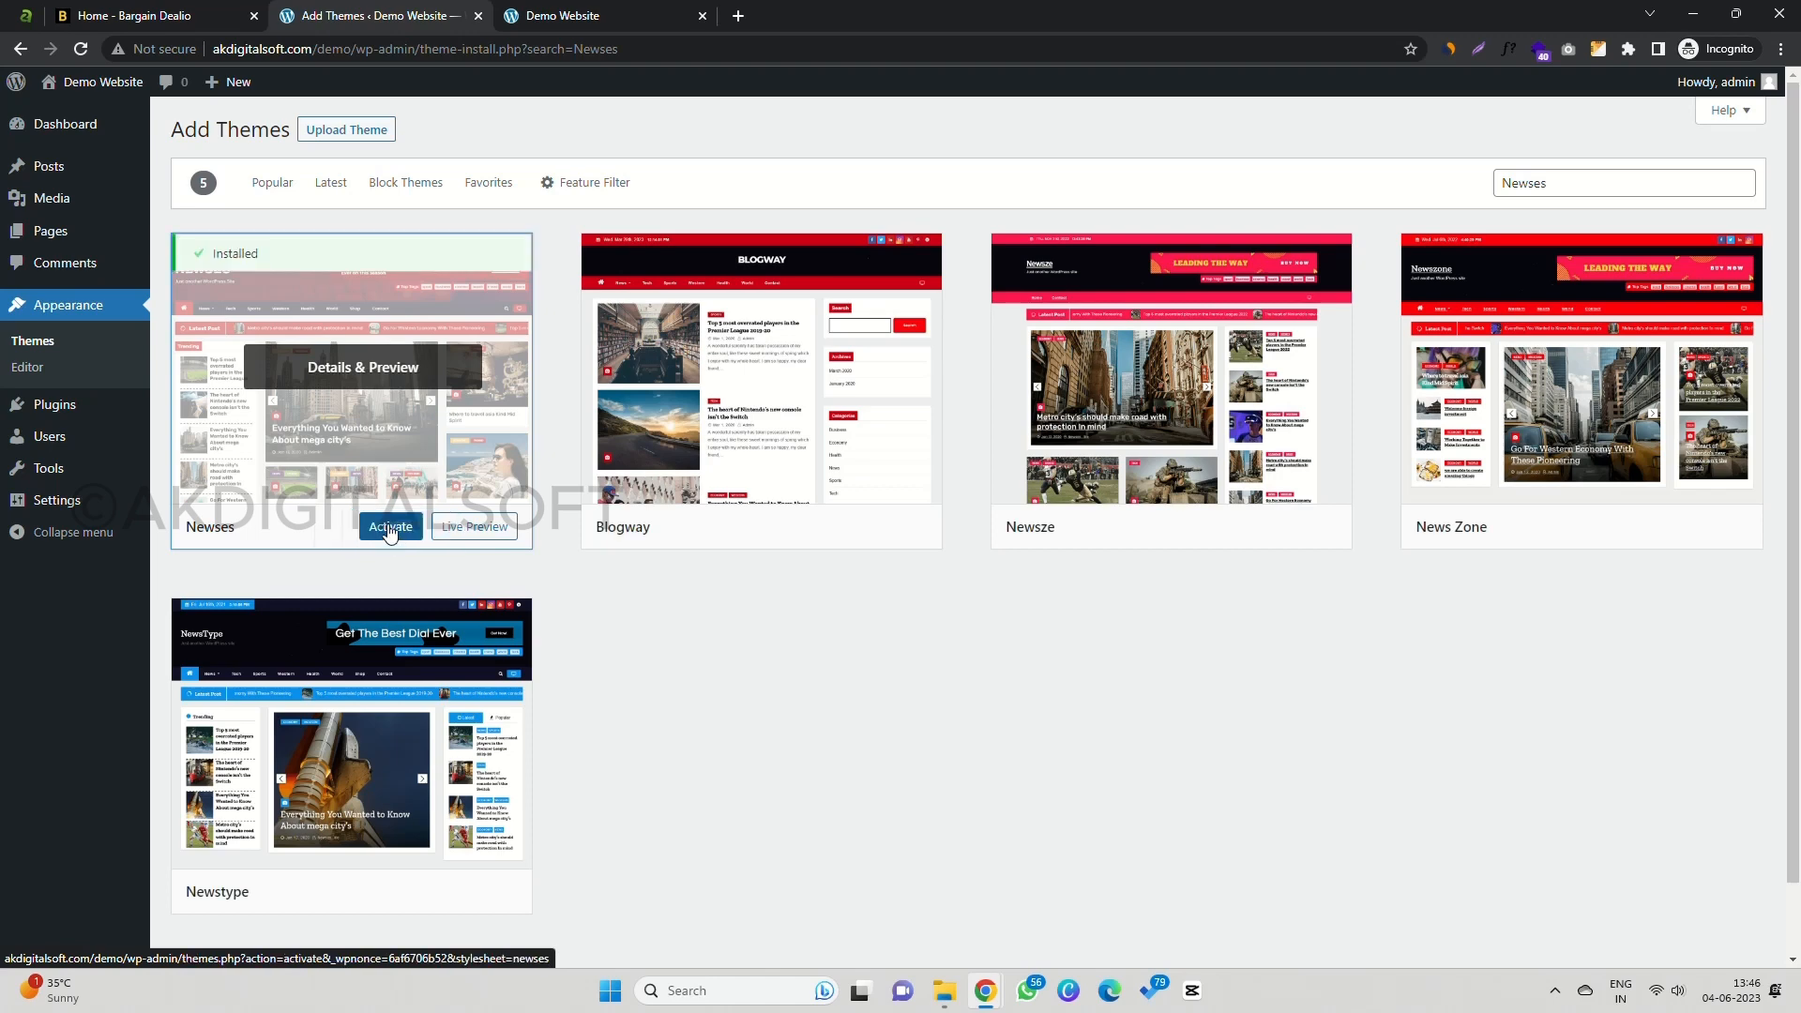
pyautogui.click(391, 530)
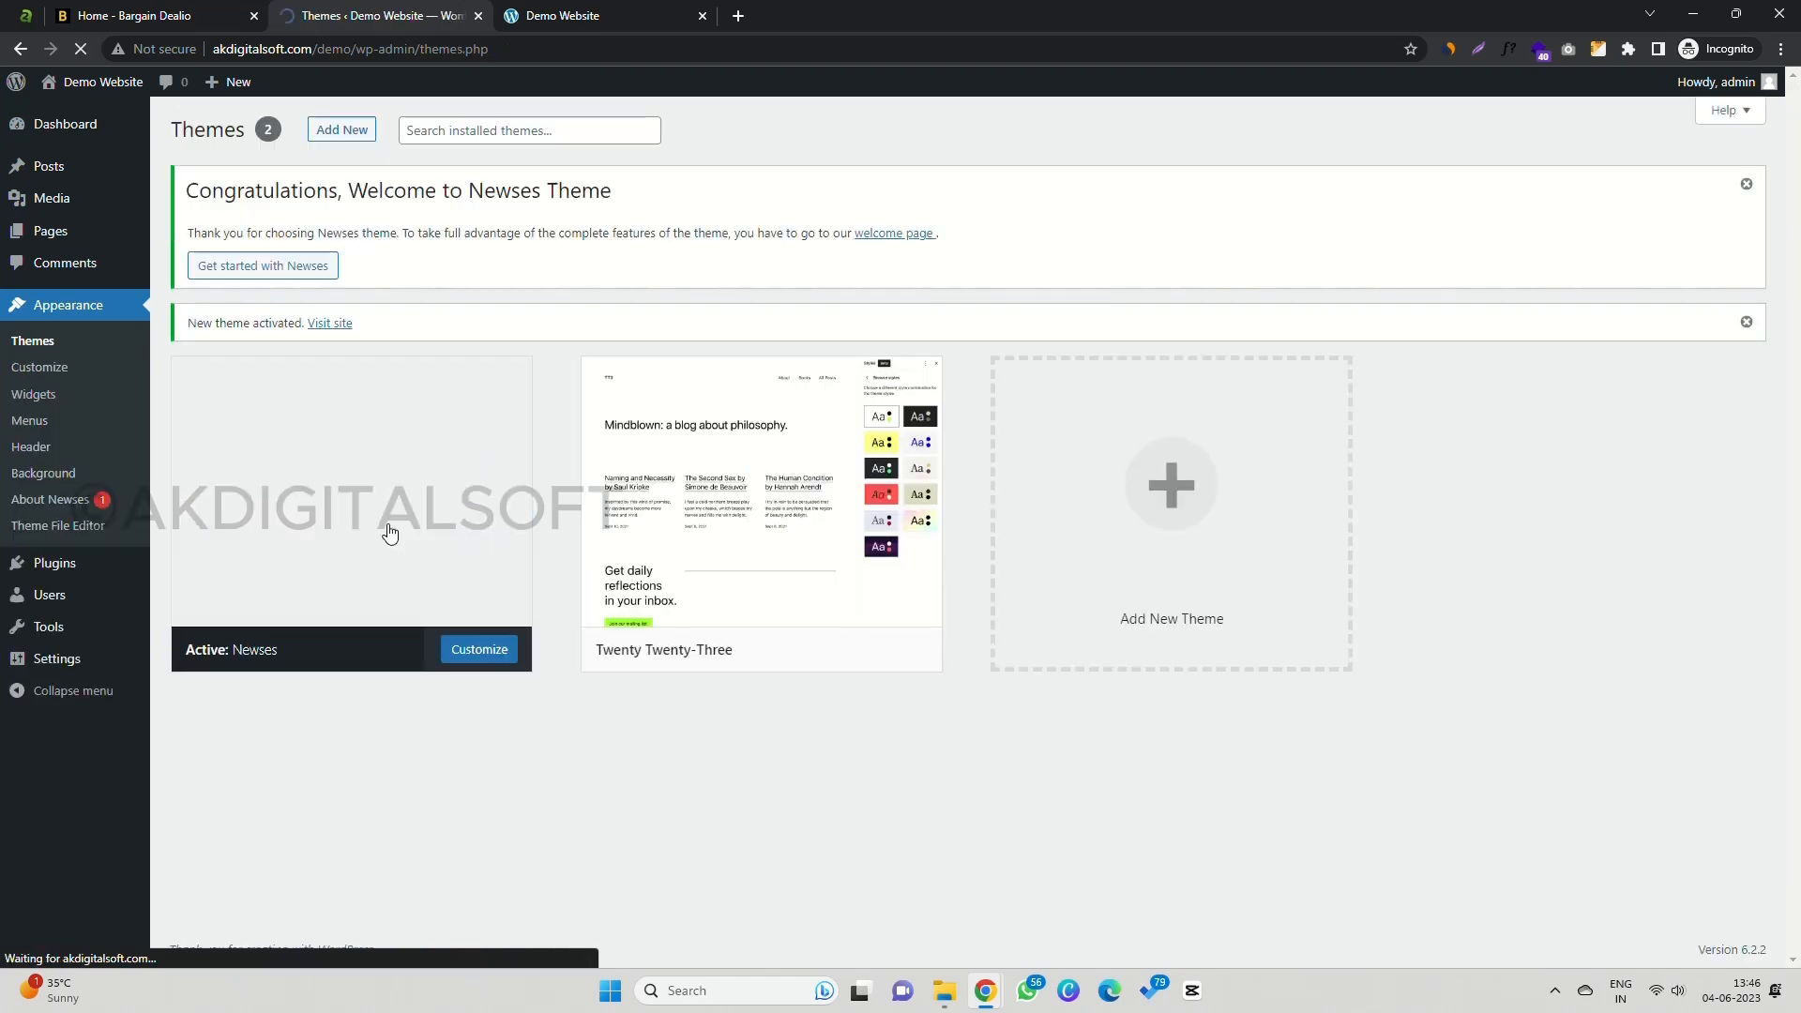
# Step: Check off Step 3 in the WP Tutorial checklist and highlight the plugin name News & Blog Designer Pack in Step 4
pyautogui.hotkey('alt', 'Tab')
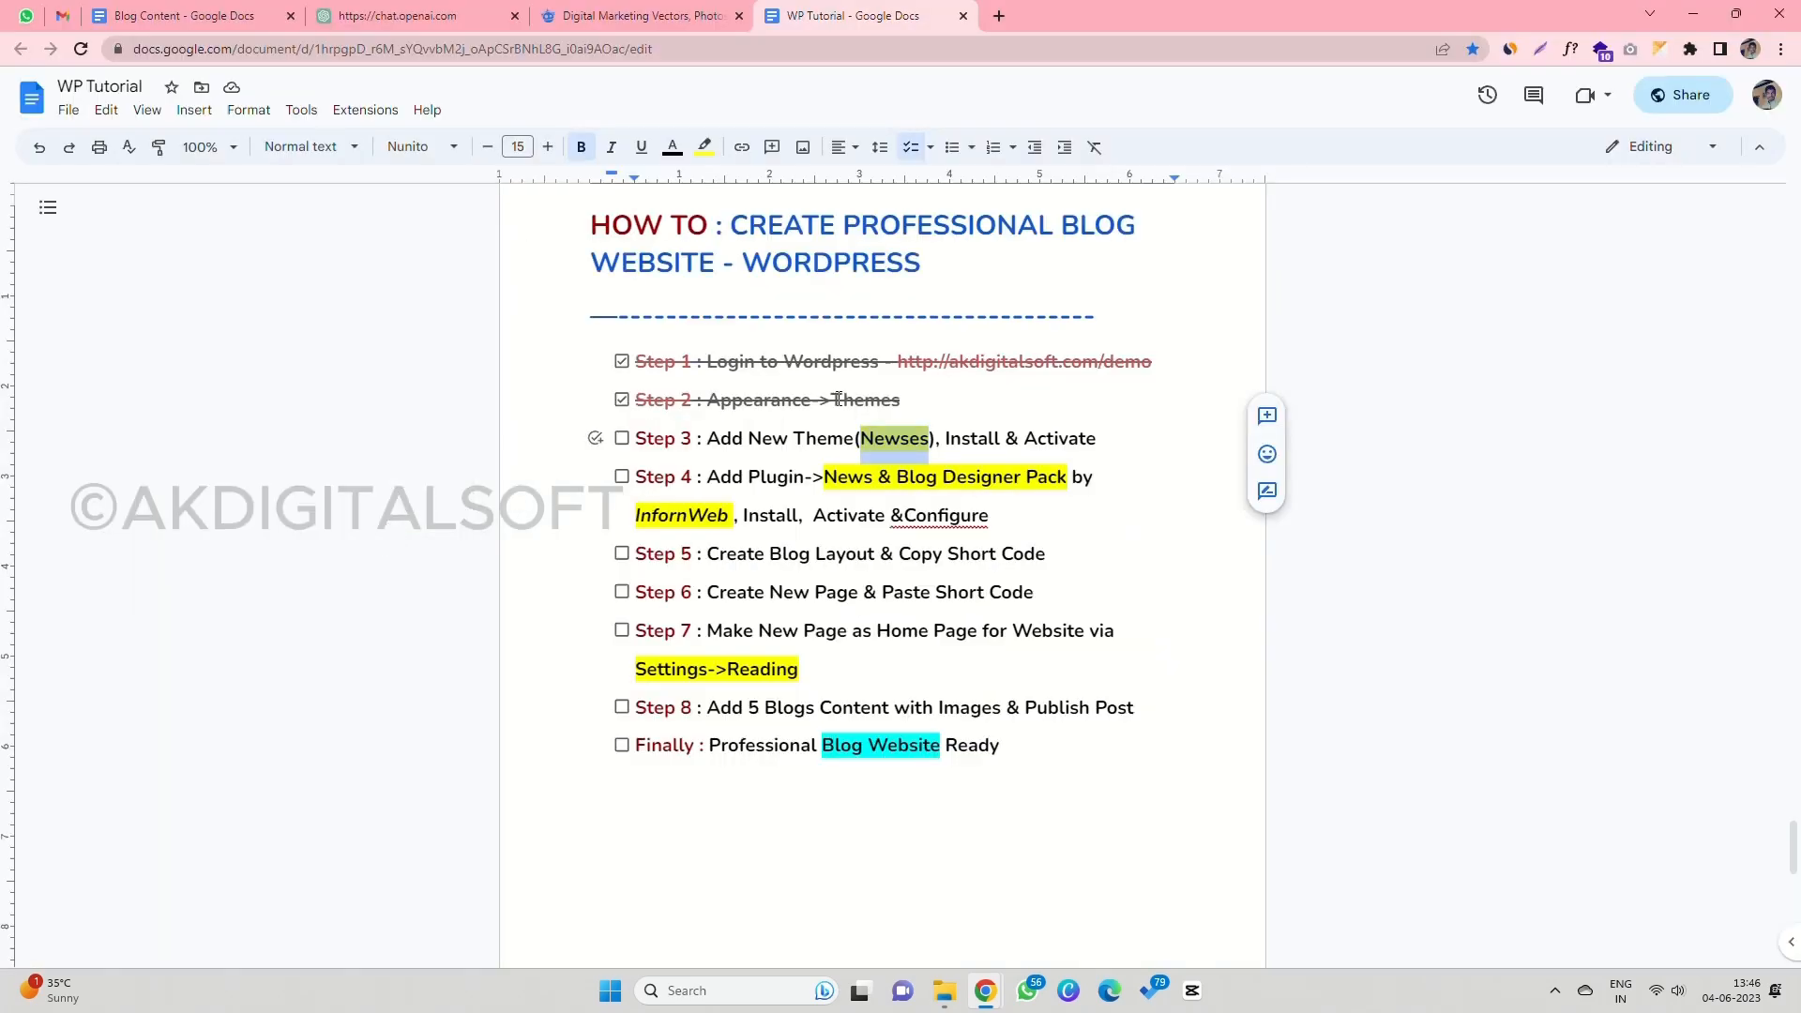
pyautogui.click(761, 438)
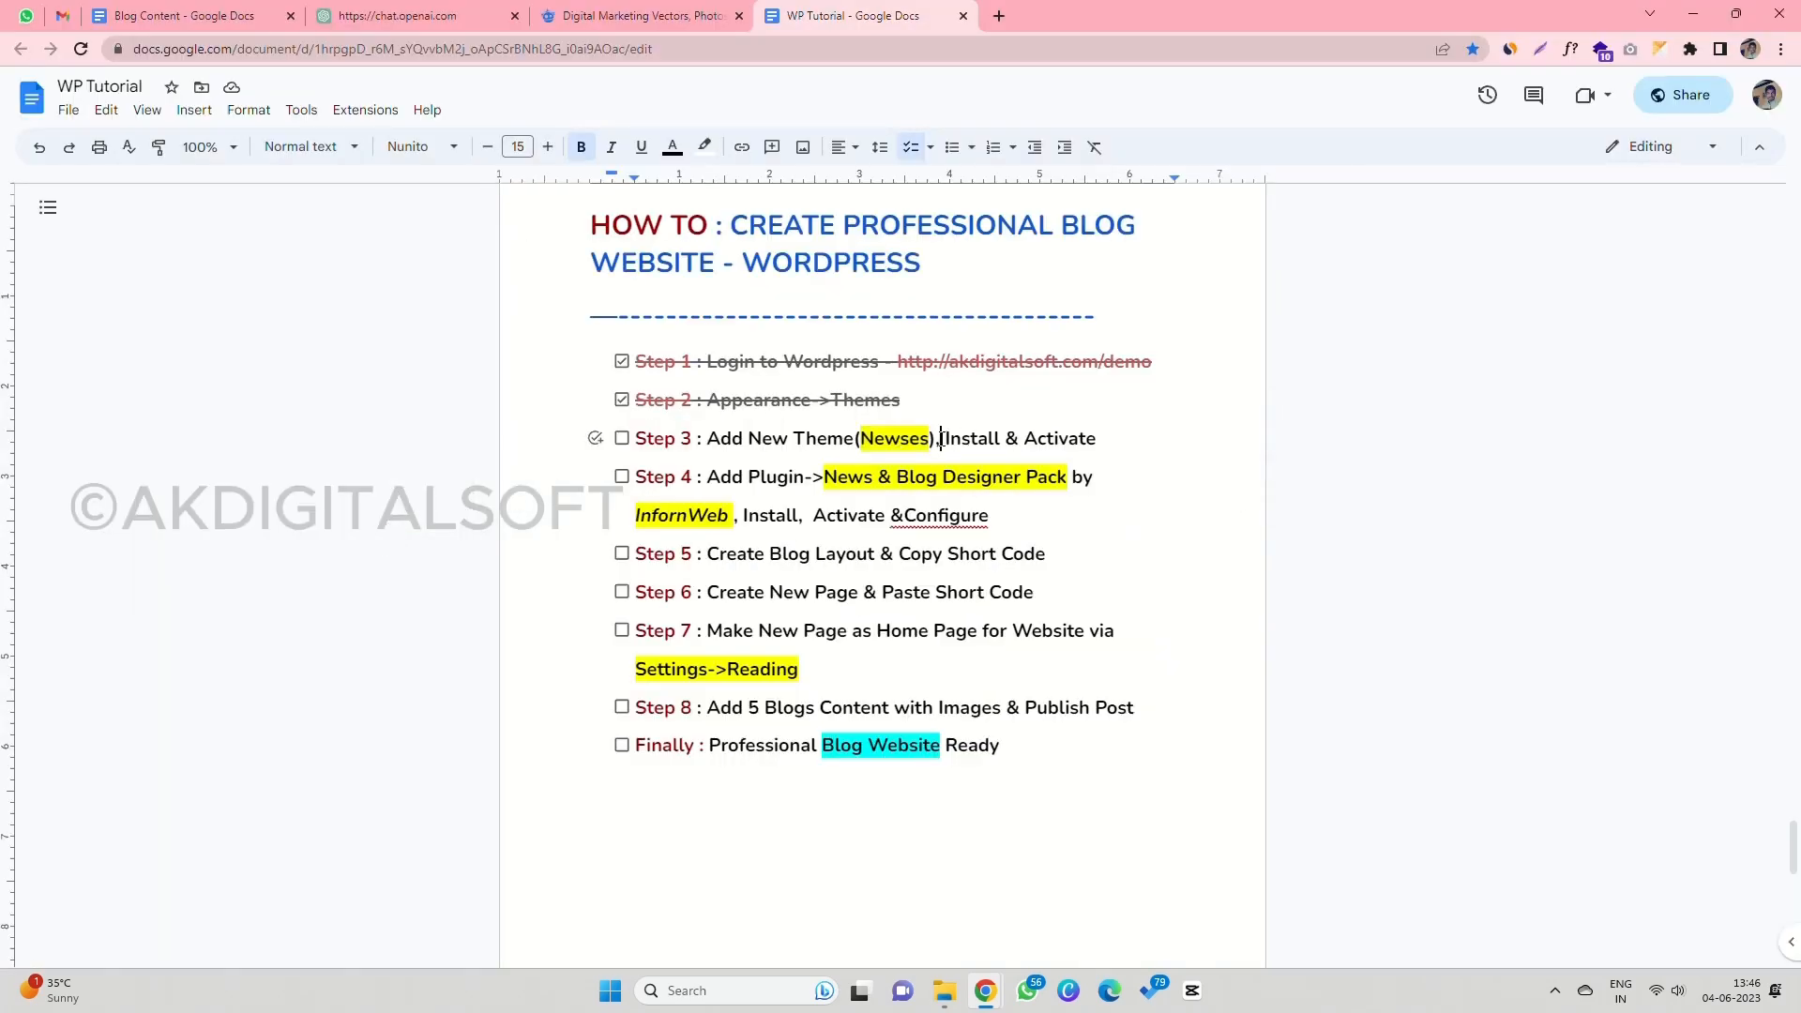
pyautogui.moveTo(941, 438); pyautogui.dragTo(1088, 437)
pyautogui.click(622, 441)
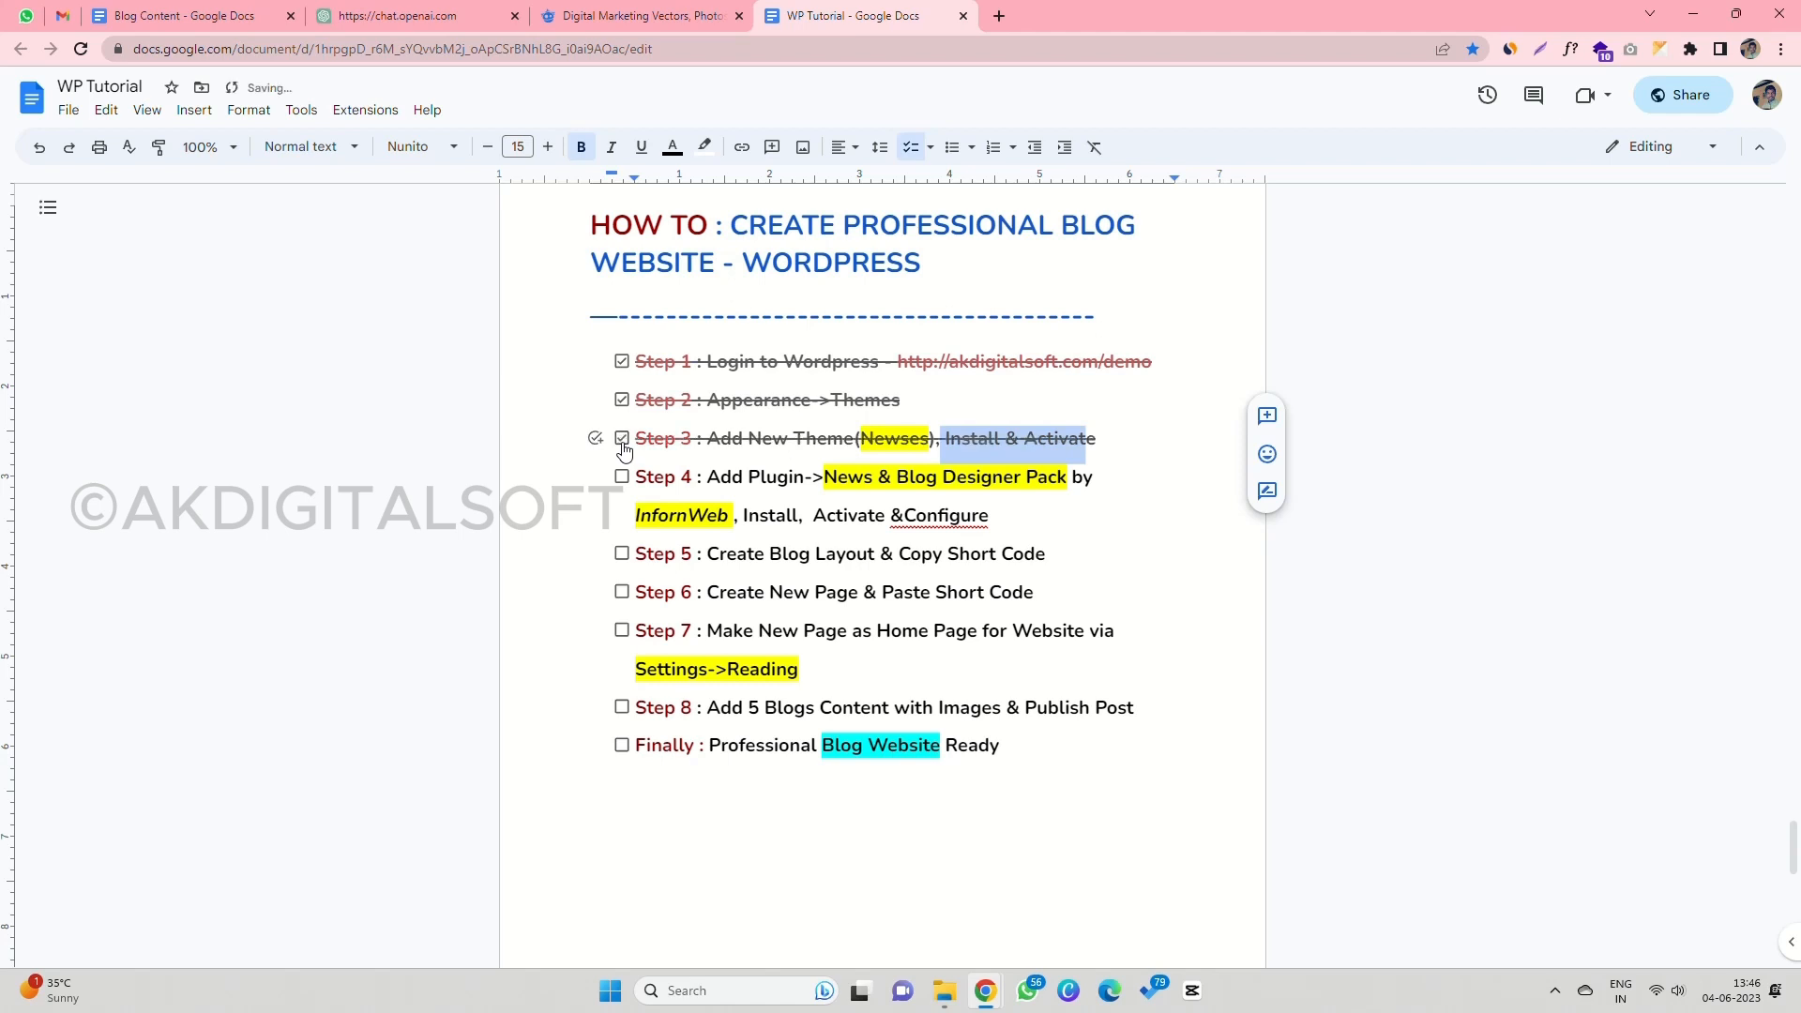
pyautogui.scroll(-1, 758, 435)
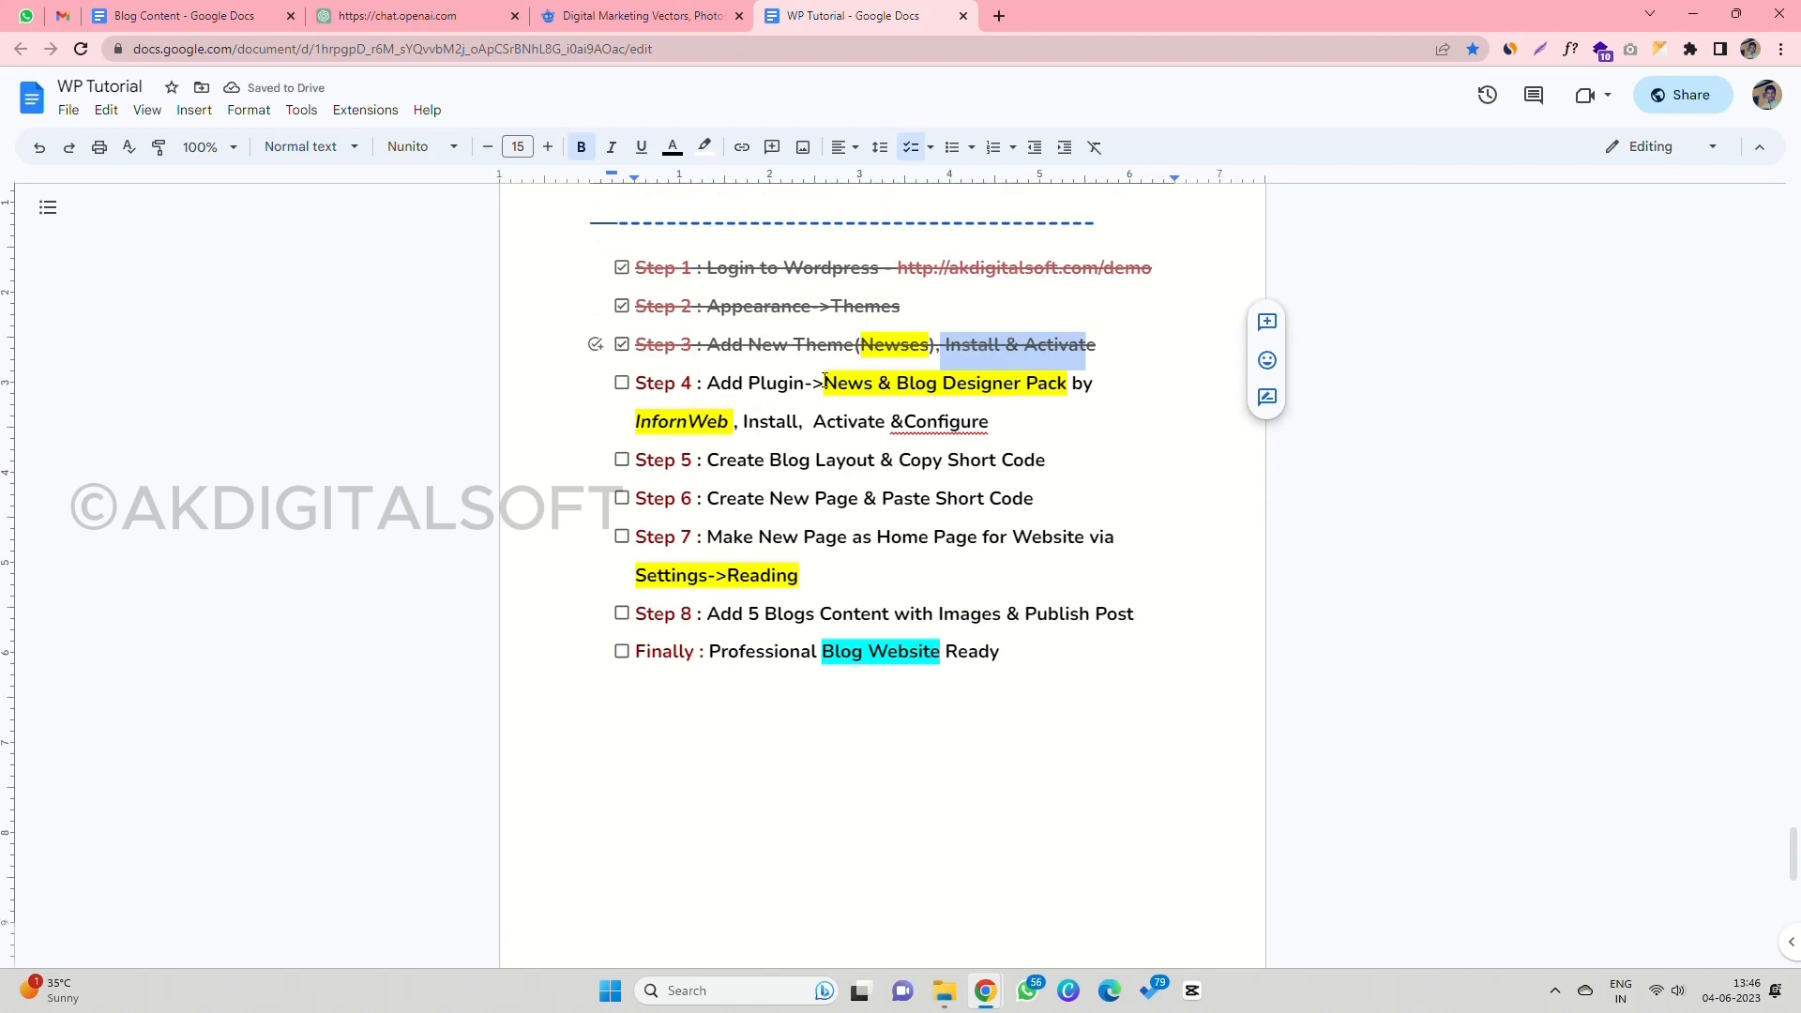
pyautogui.moveTo(826, 382); pyautogui.dragTo(1077, 411)
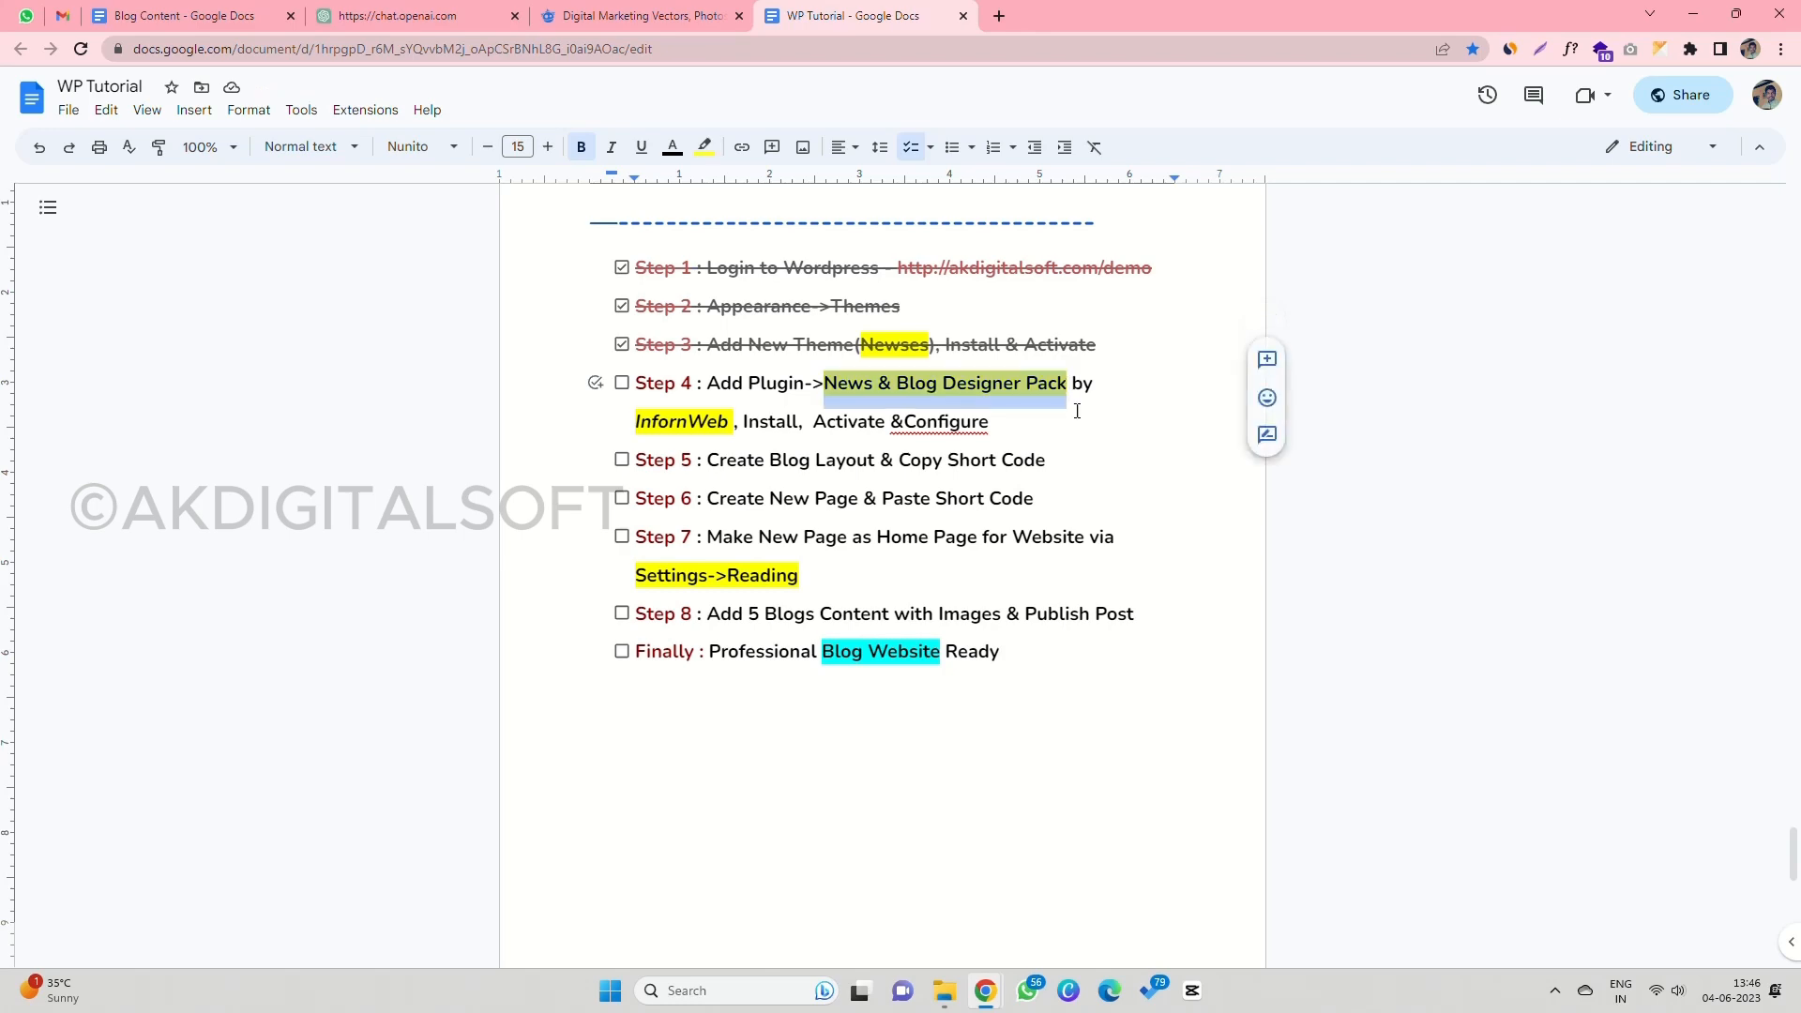
# Step: Switch to the demo website's front end at akdigitalsoft.com/demo and look at its page before reloading
pyautogui.hotkey('alt', 'Tab')
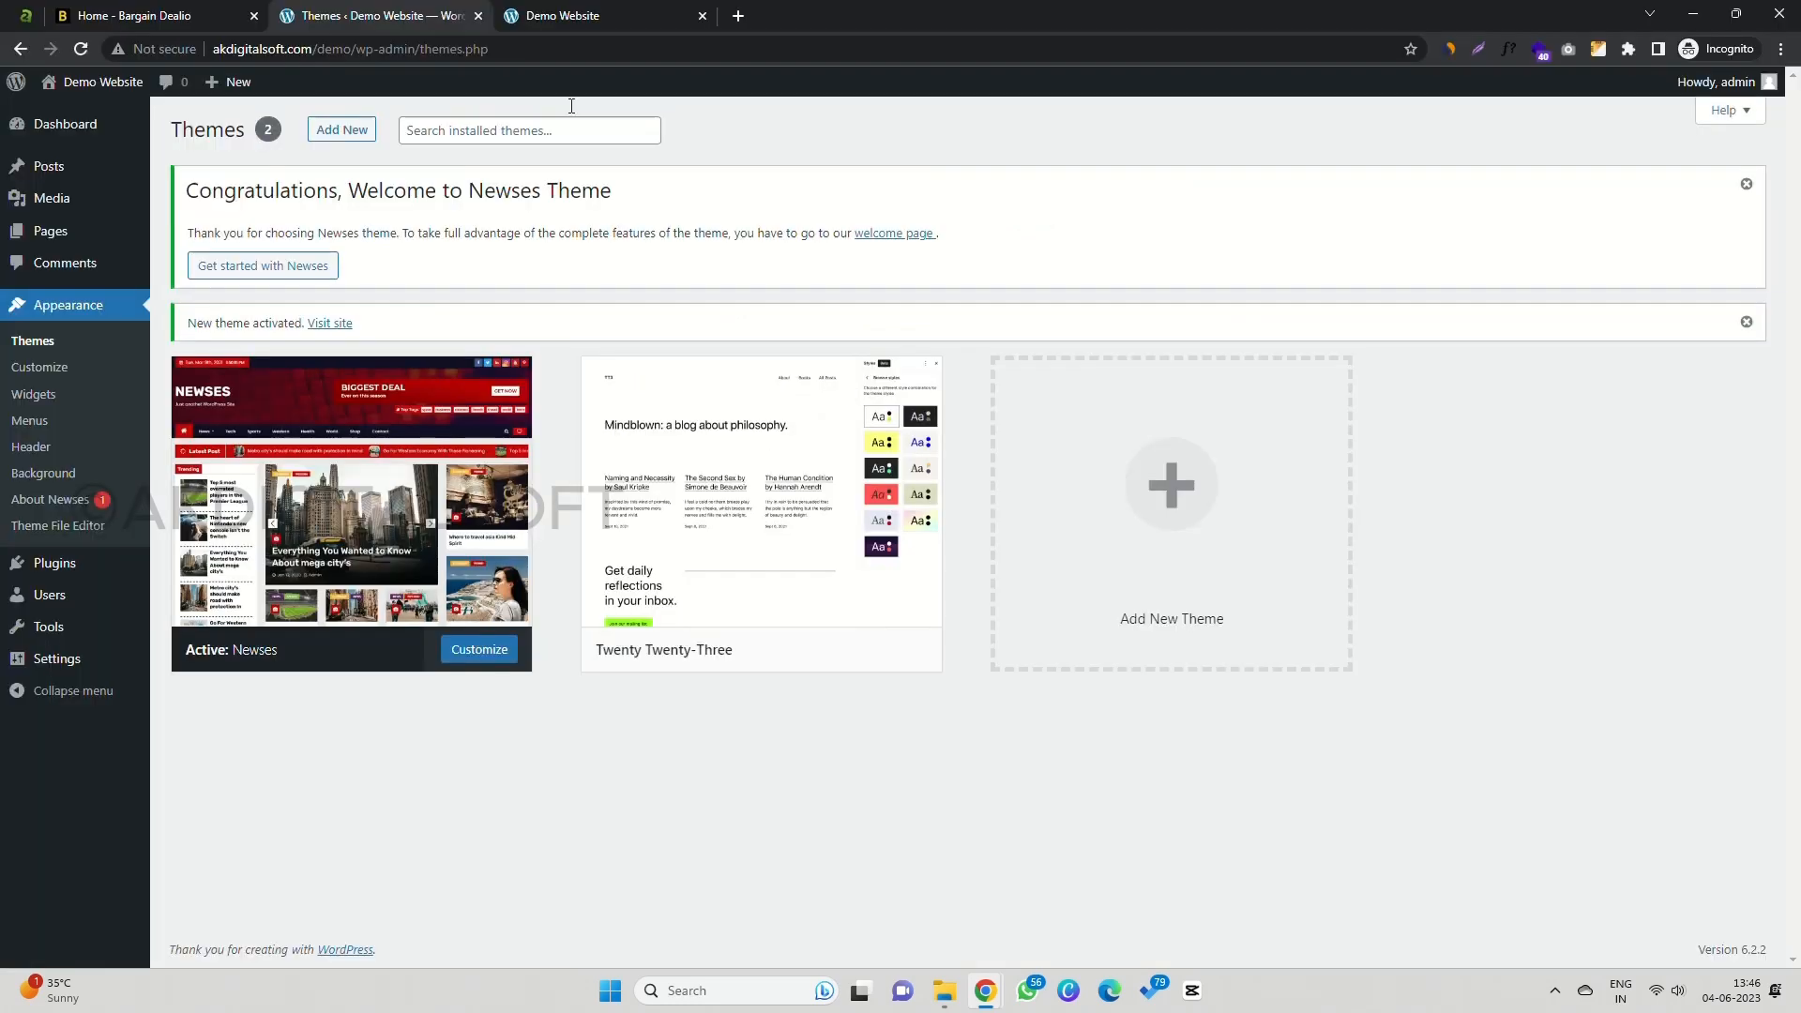
pyautogui.click(563, 16)
pyautogui.click(409, 54)
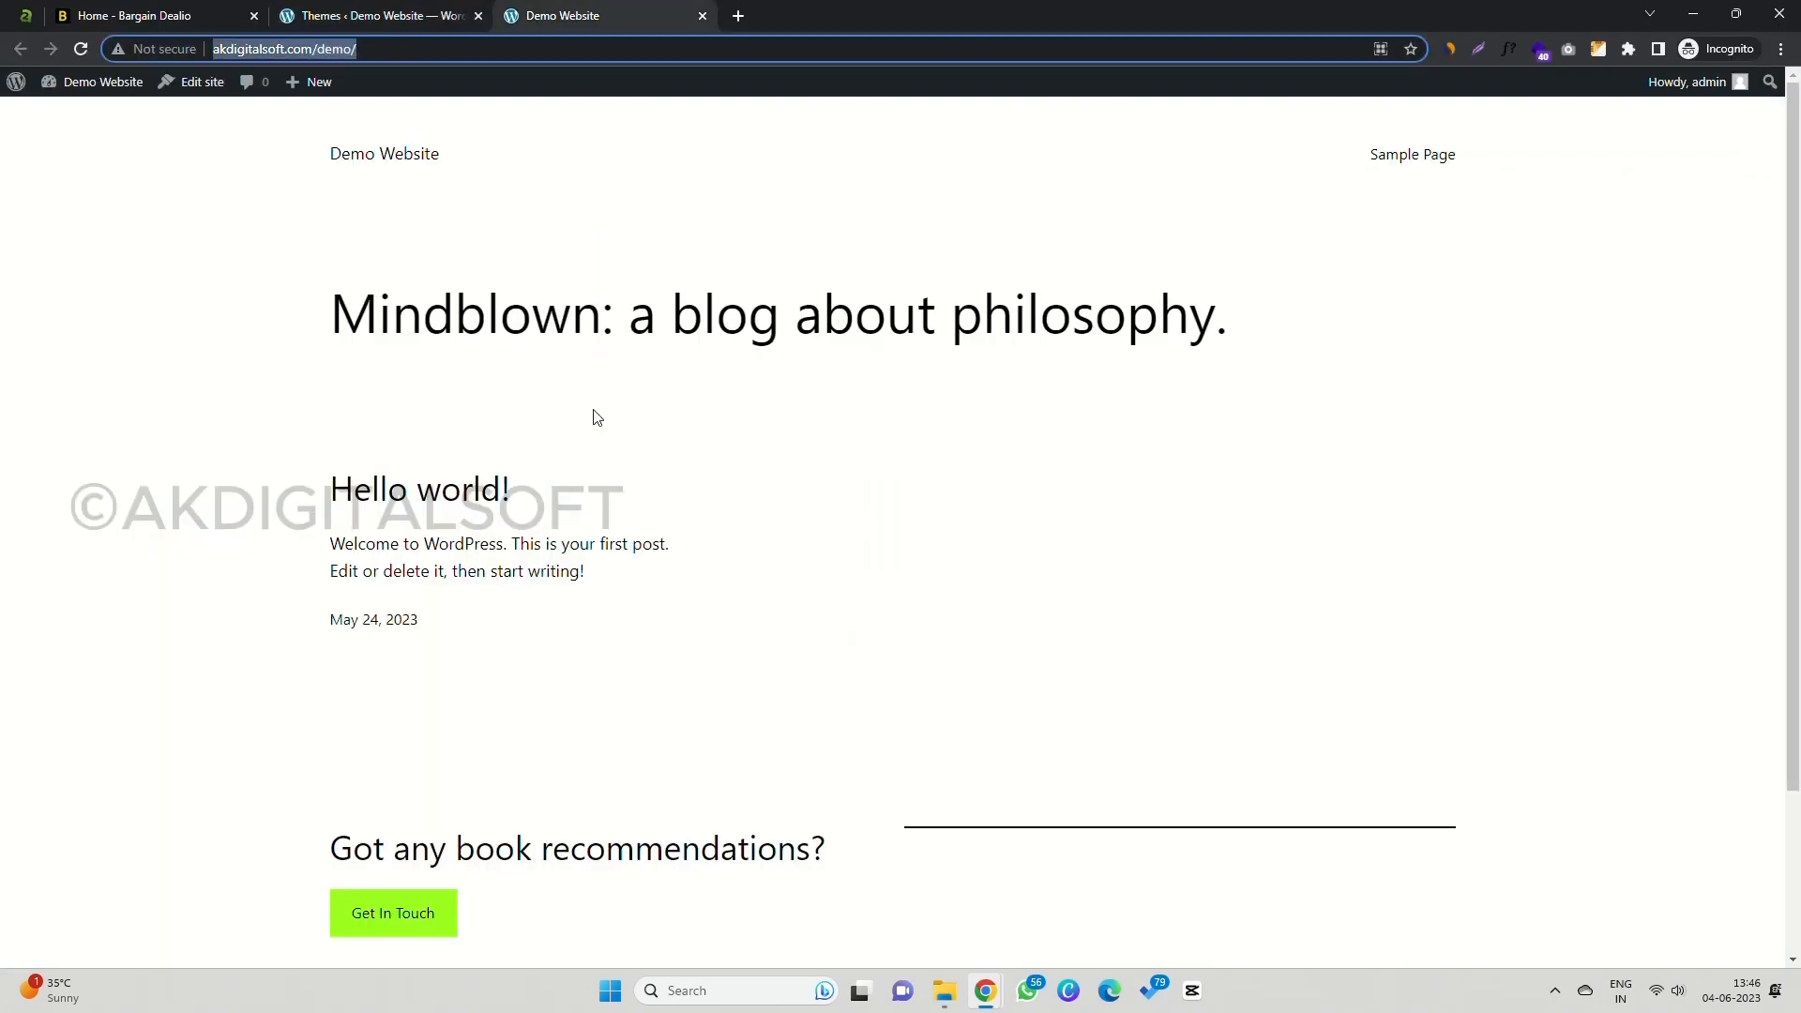
pyautogui.click(450, 48)
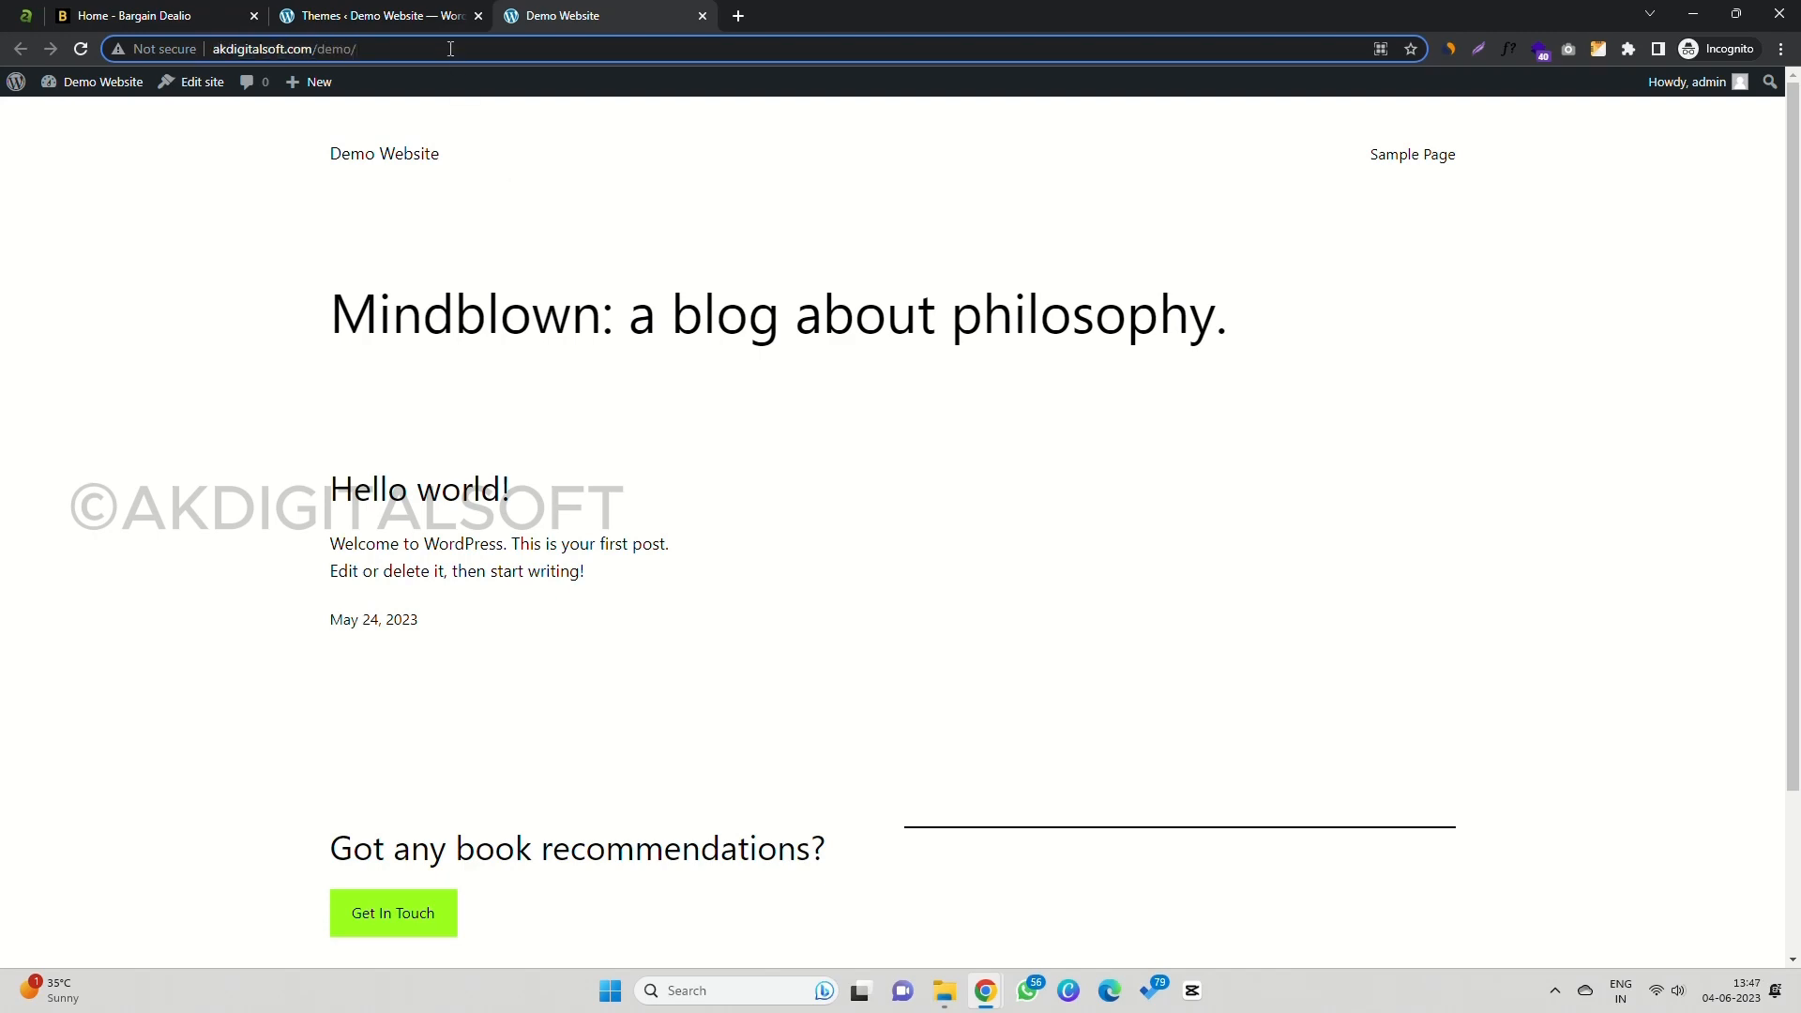
# Step: Open the theme details of the active Newses theme in WordPress and examine its name and version
pyautogui.click(379, 15)
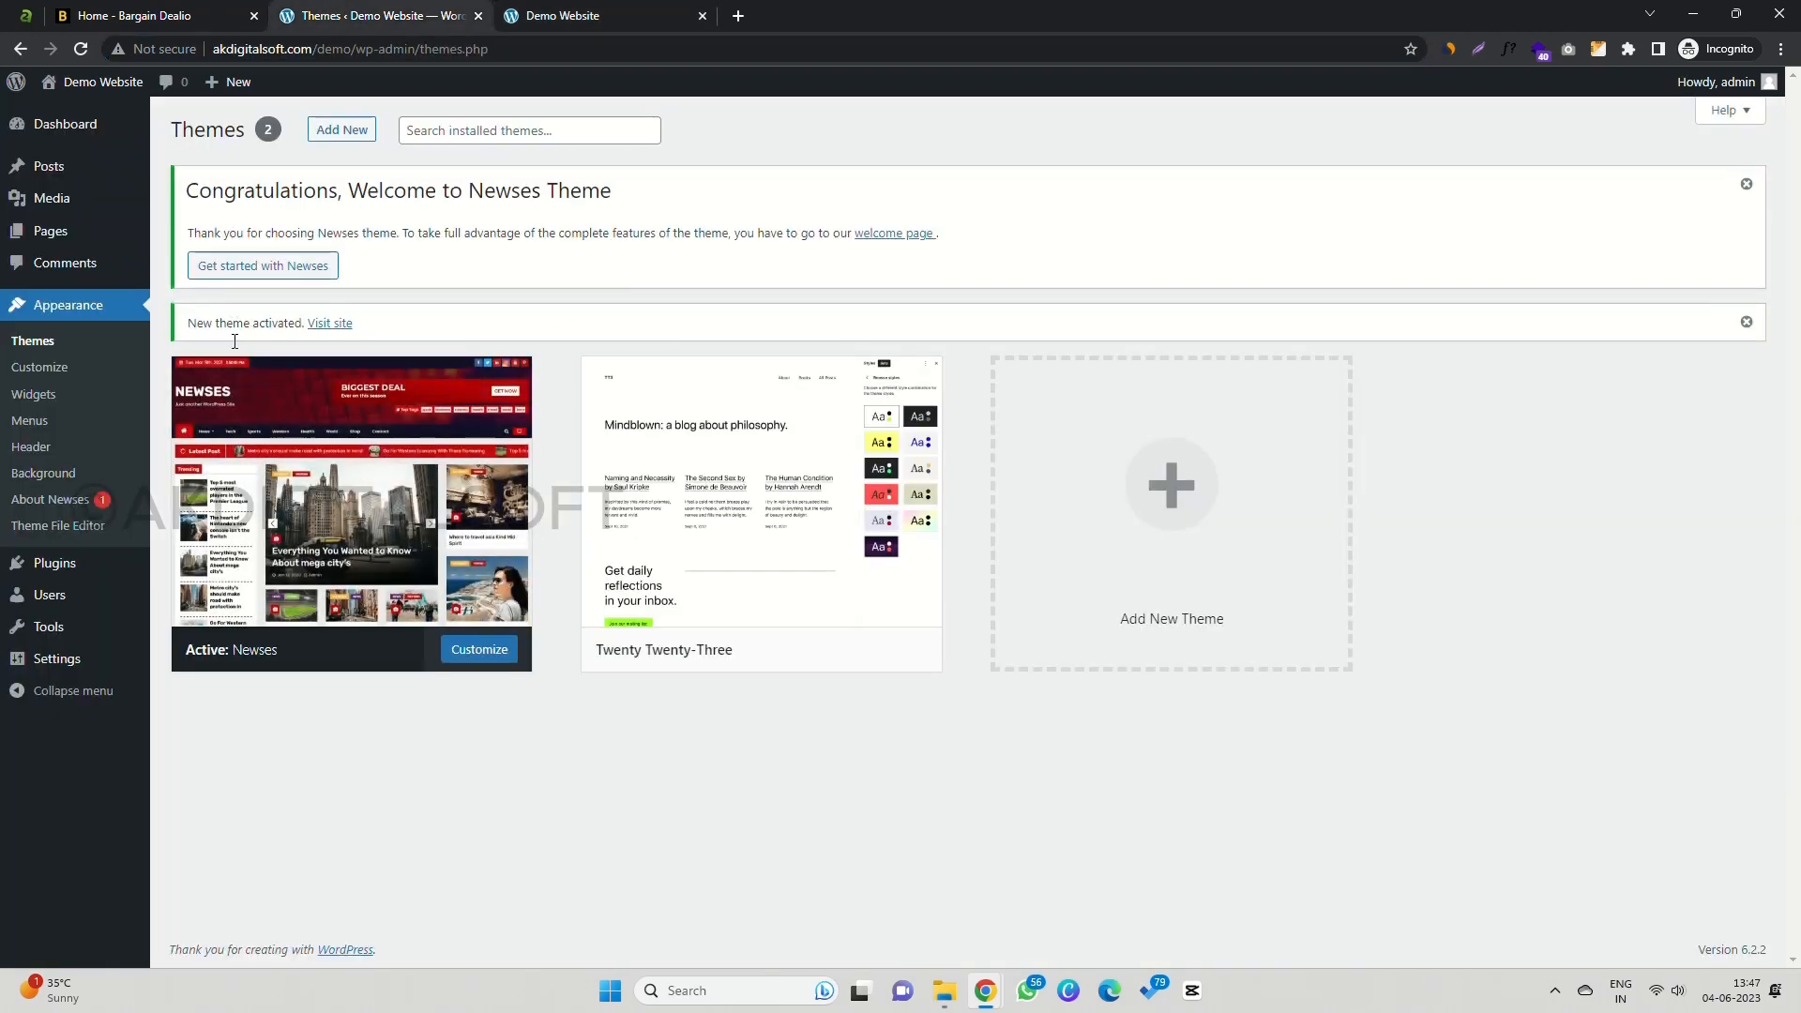
pyautogui.click(309, 423)
pyautogui.moveTo(1210, 277); pyautogui.dragTo(1093, 272)
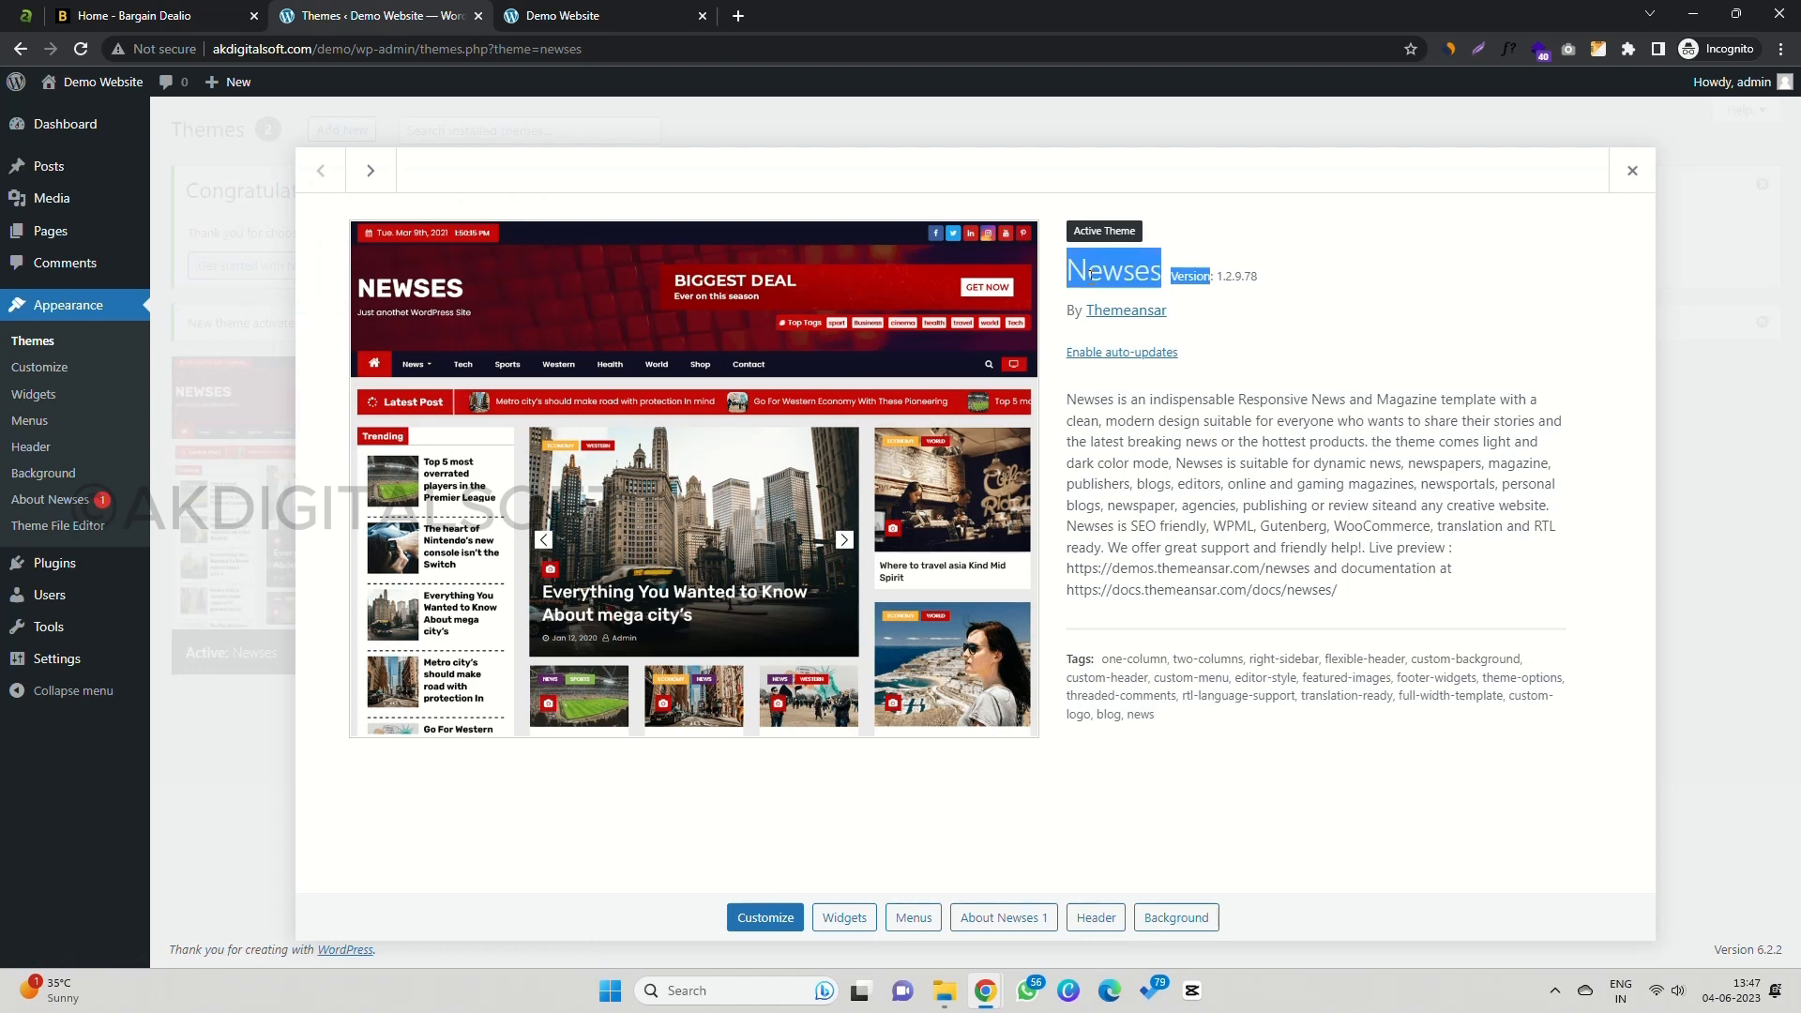
pyautogui.click(1109, 271)
# Step: Reload the demo website's home page and review its layout with the Newses theme from header to lower sections
pyautogui.click(591, 13)
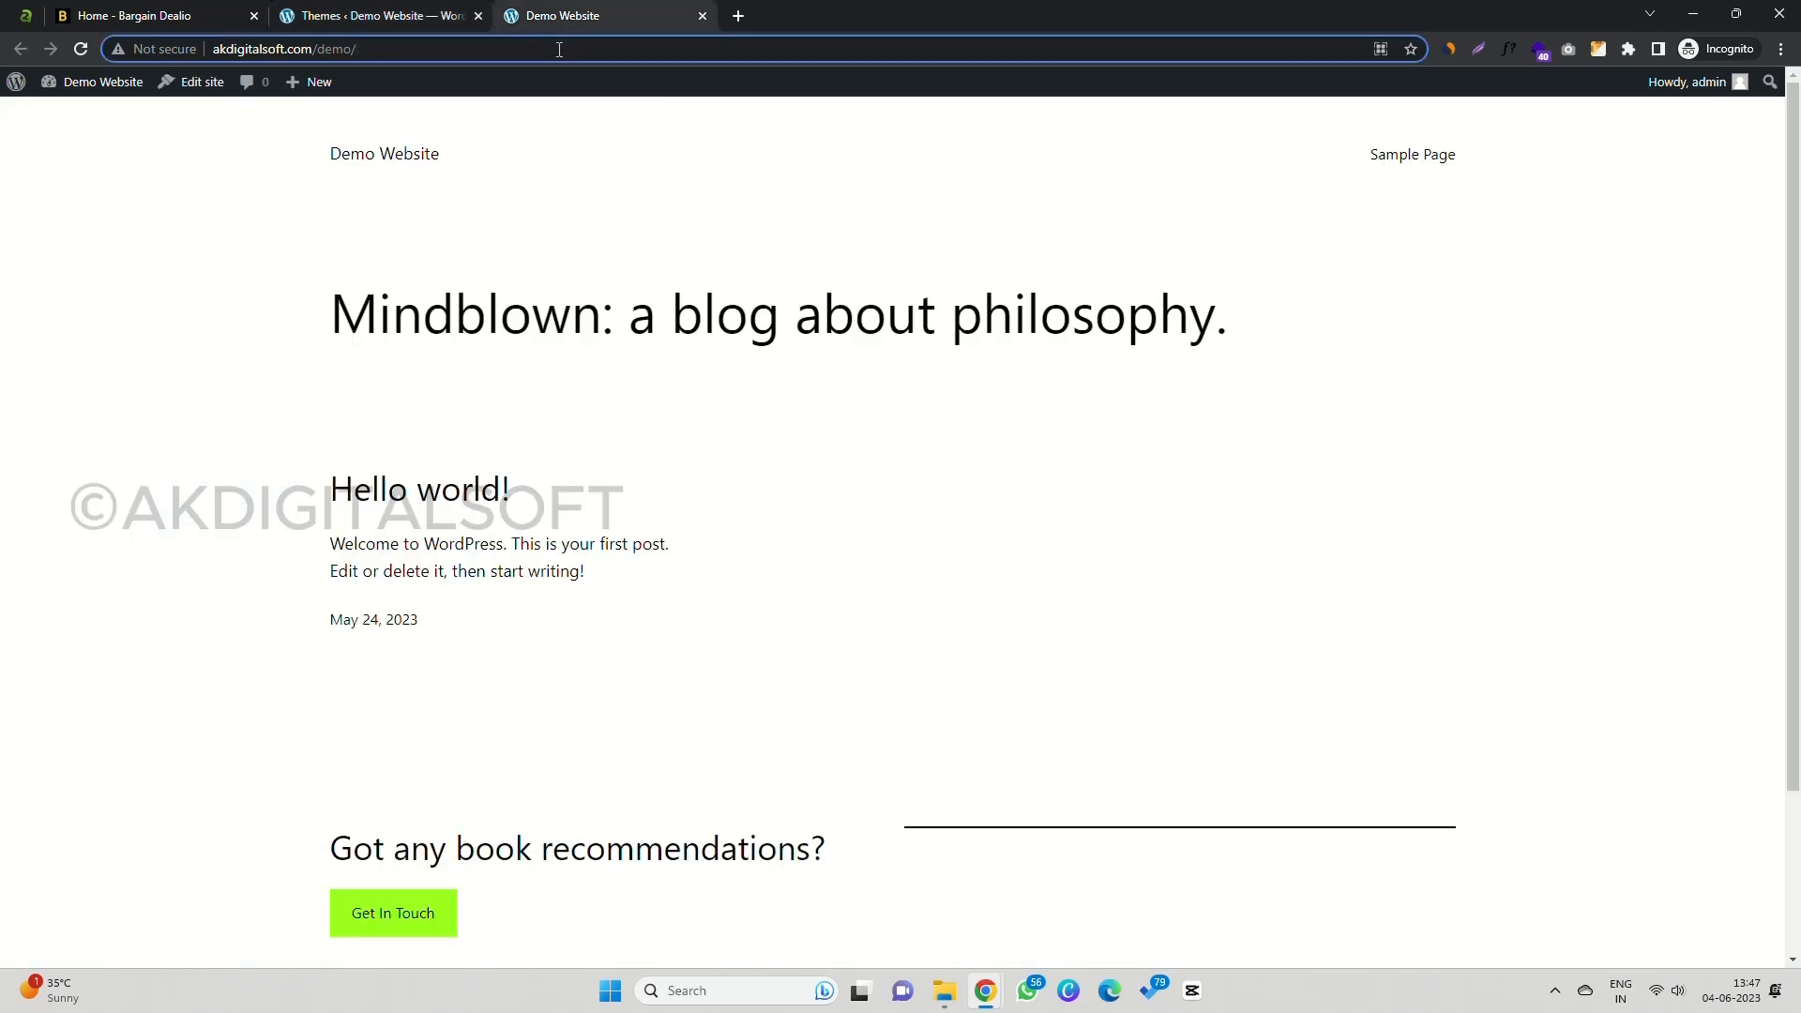
pyautogui.press('Return')
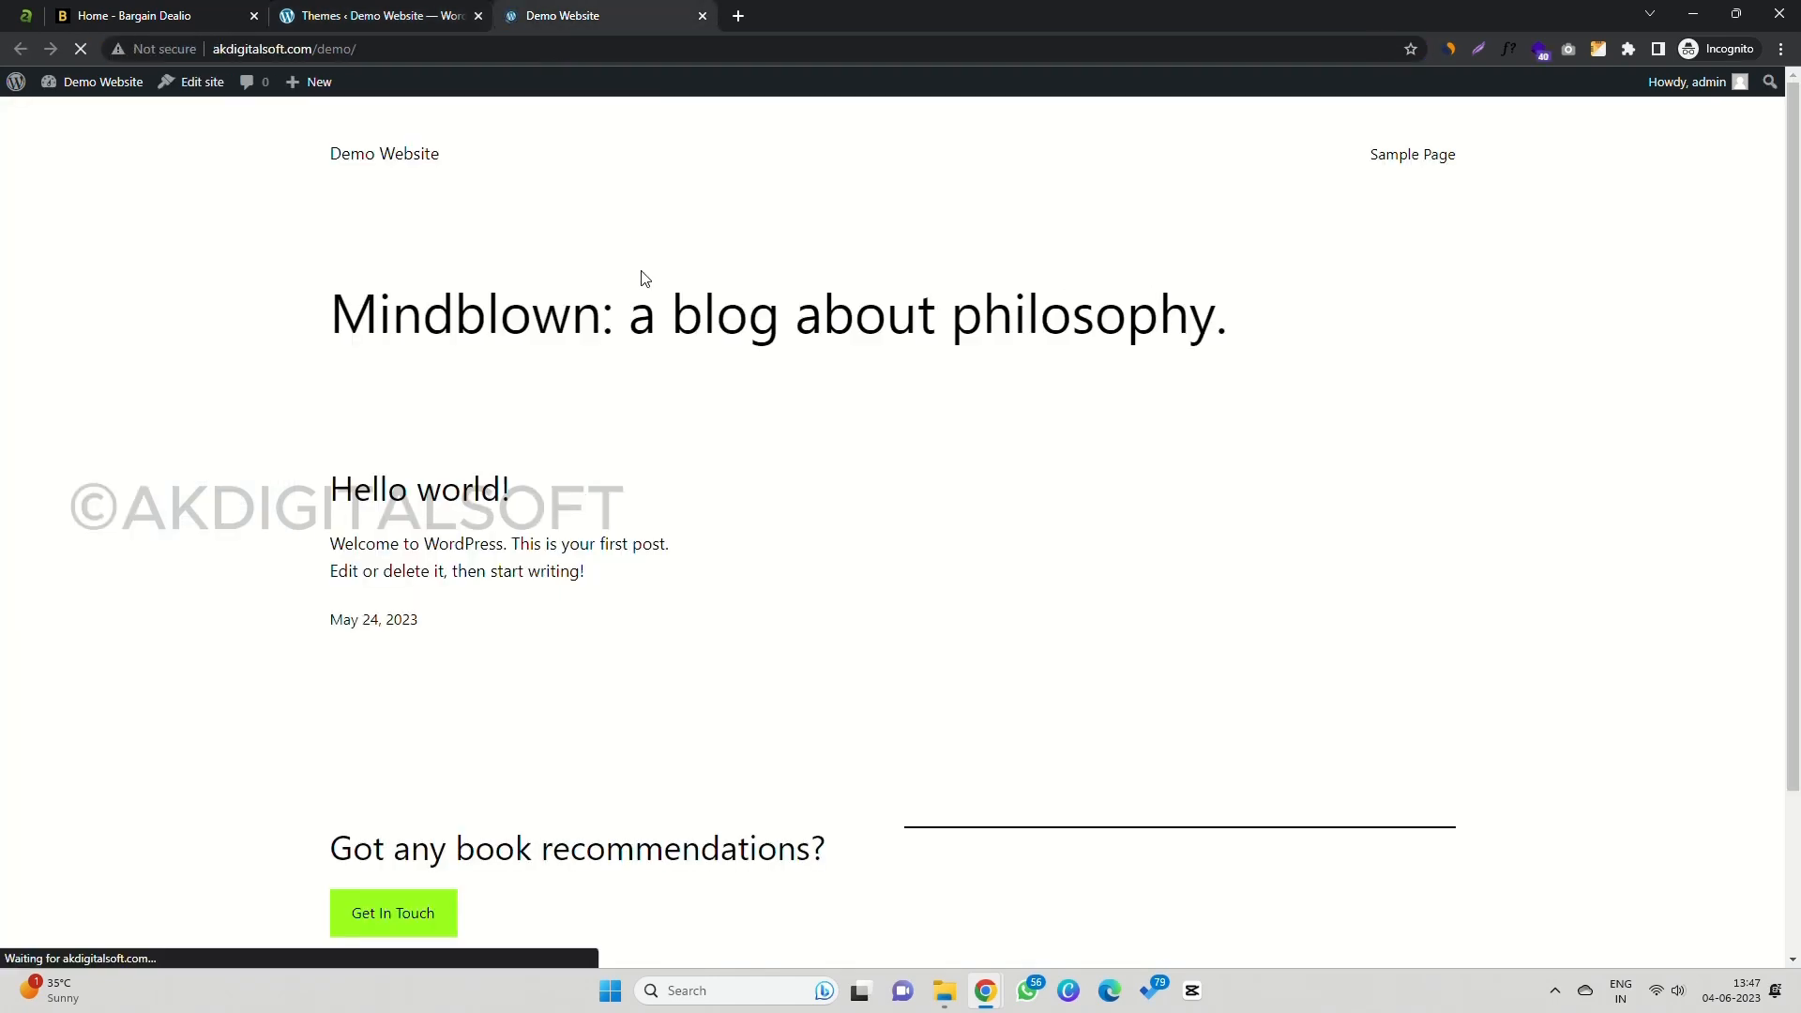
pyautogui.scroll(-3, 589, 485)
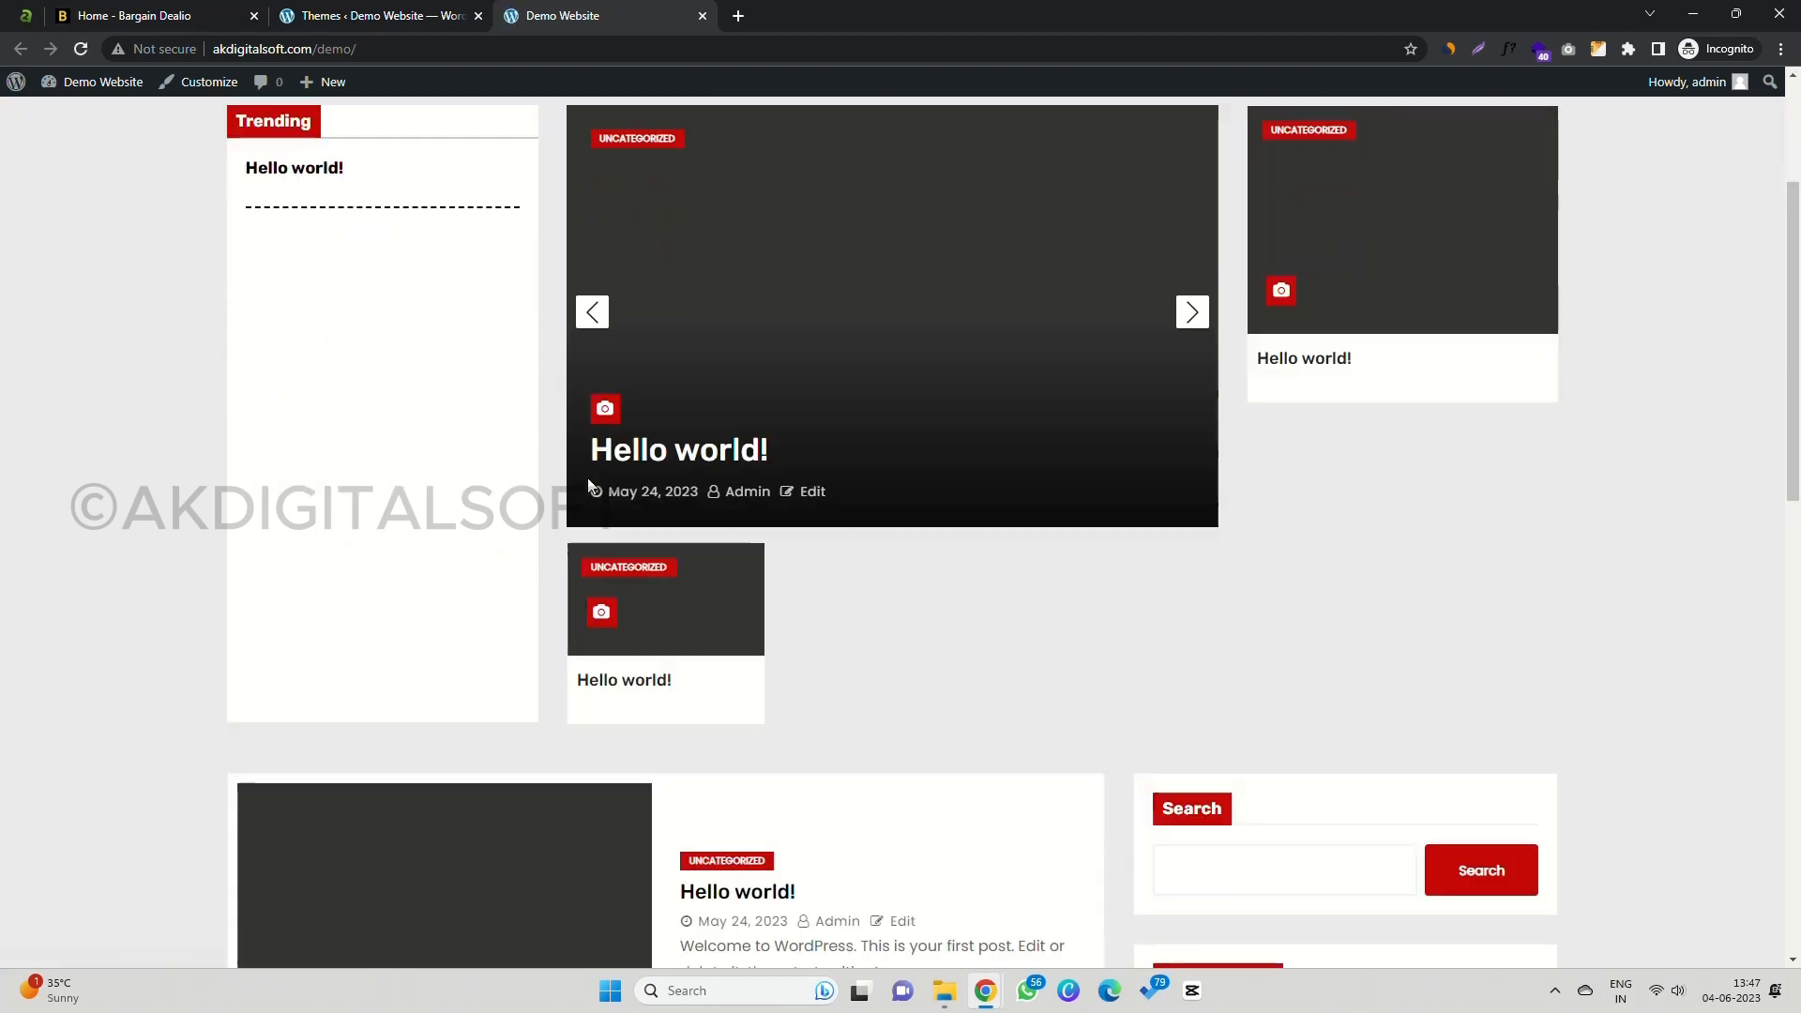
pyautogui.scroll(-5, 615, 547)
pyautogui.scroll(8, 621, 542)
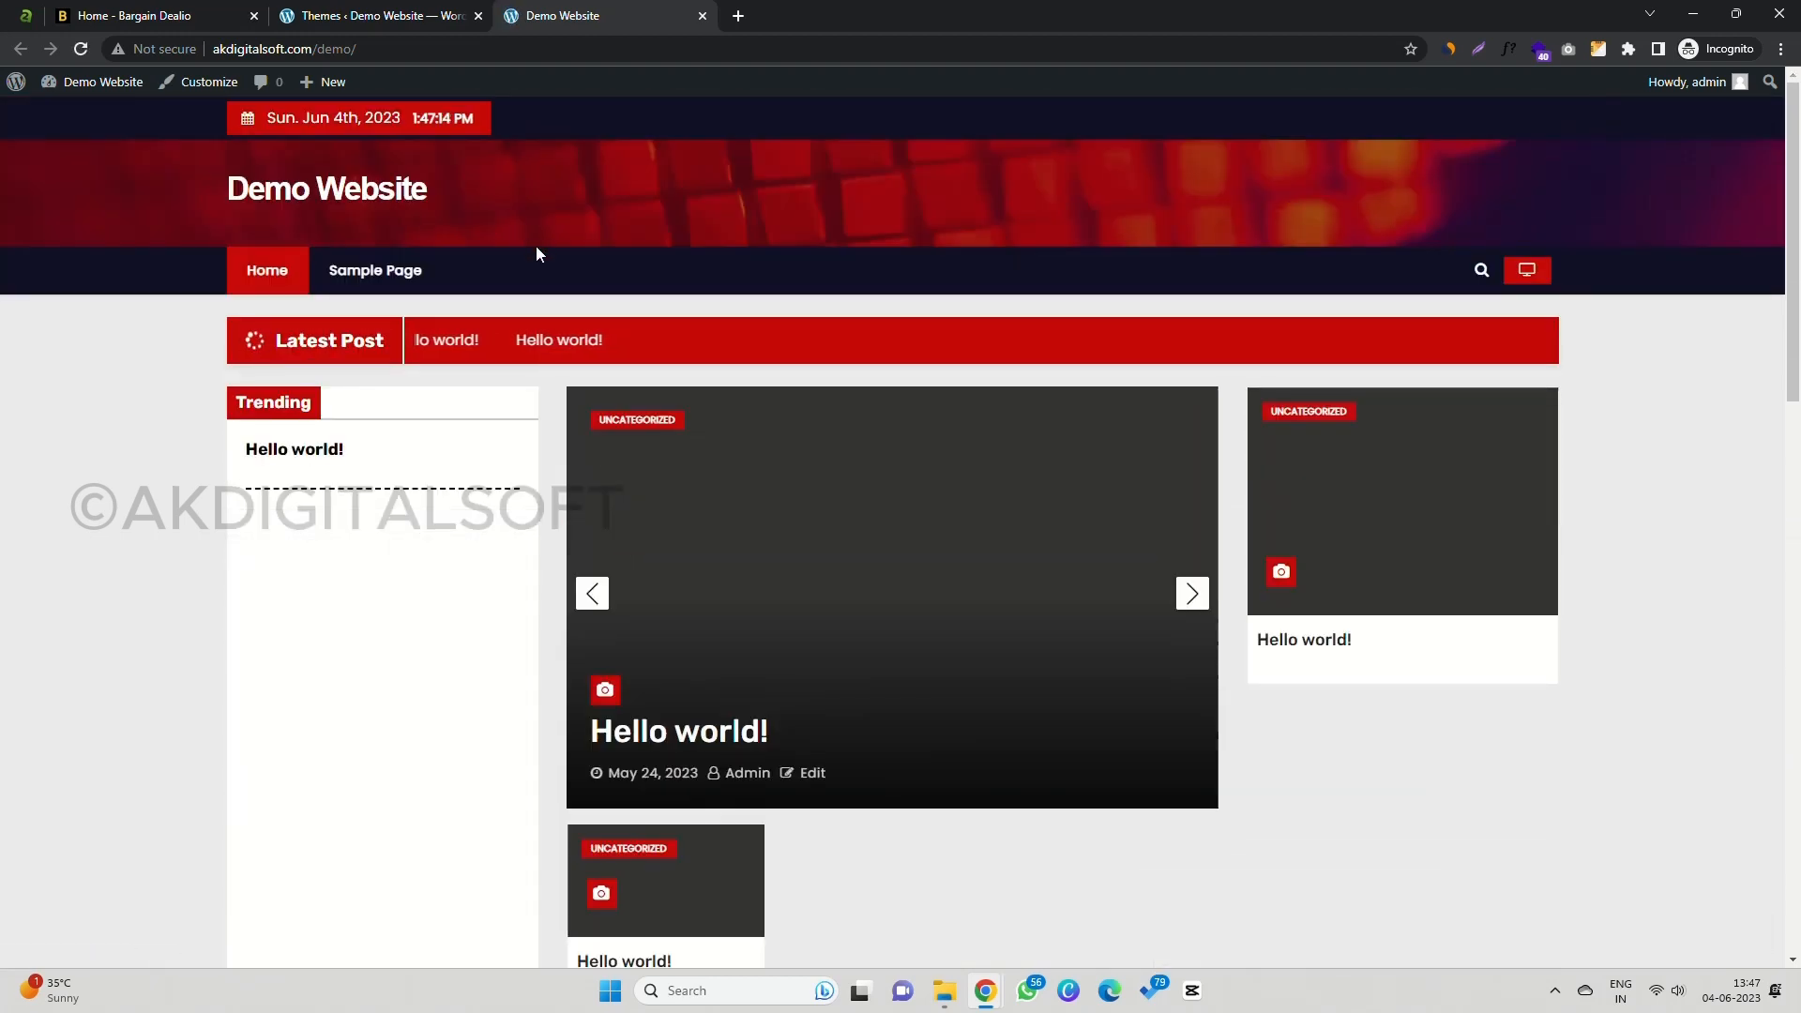
# Step: Switch to the WP Tutorial document and copy the plugin name News & Blog Designer Pack from Step 4
pyautogui.hotkey('alt', 'Tab')
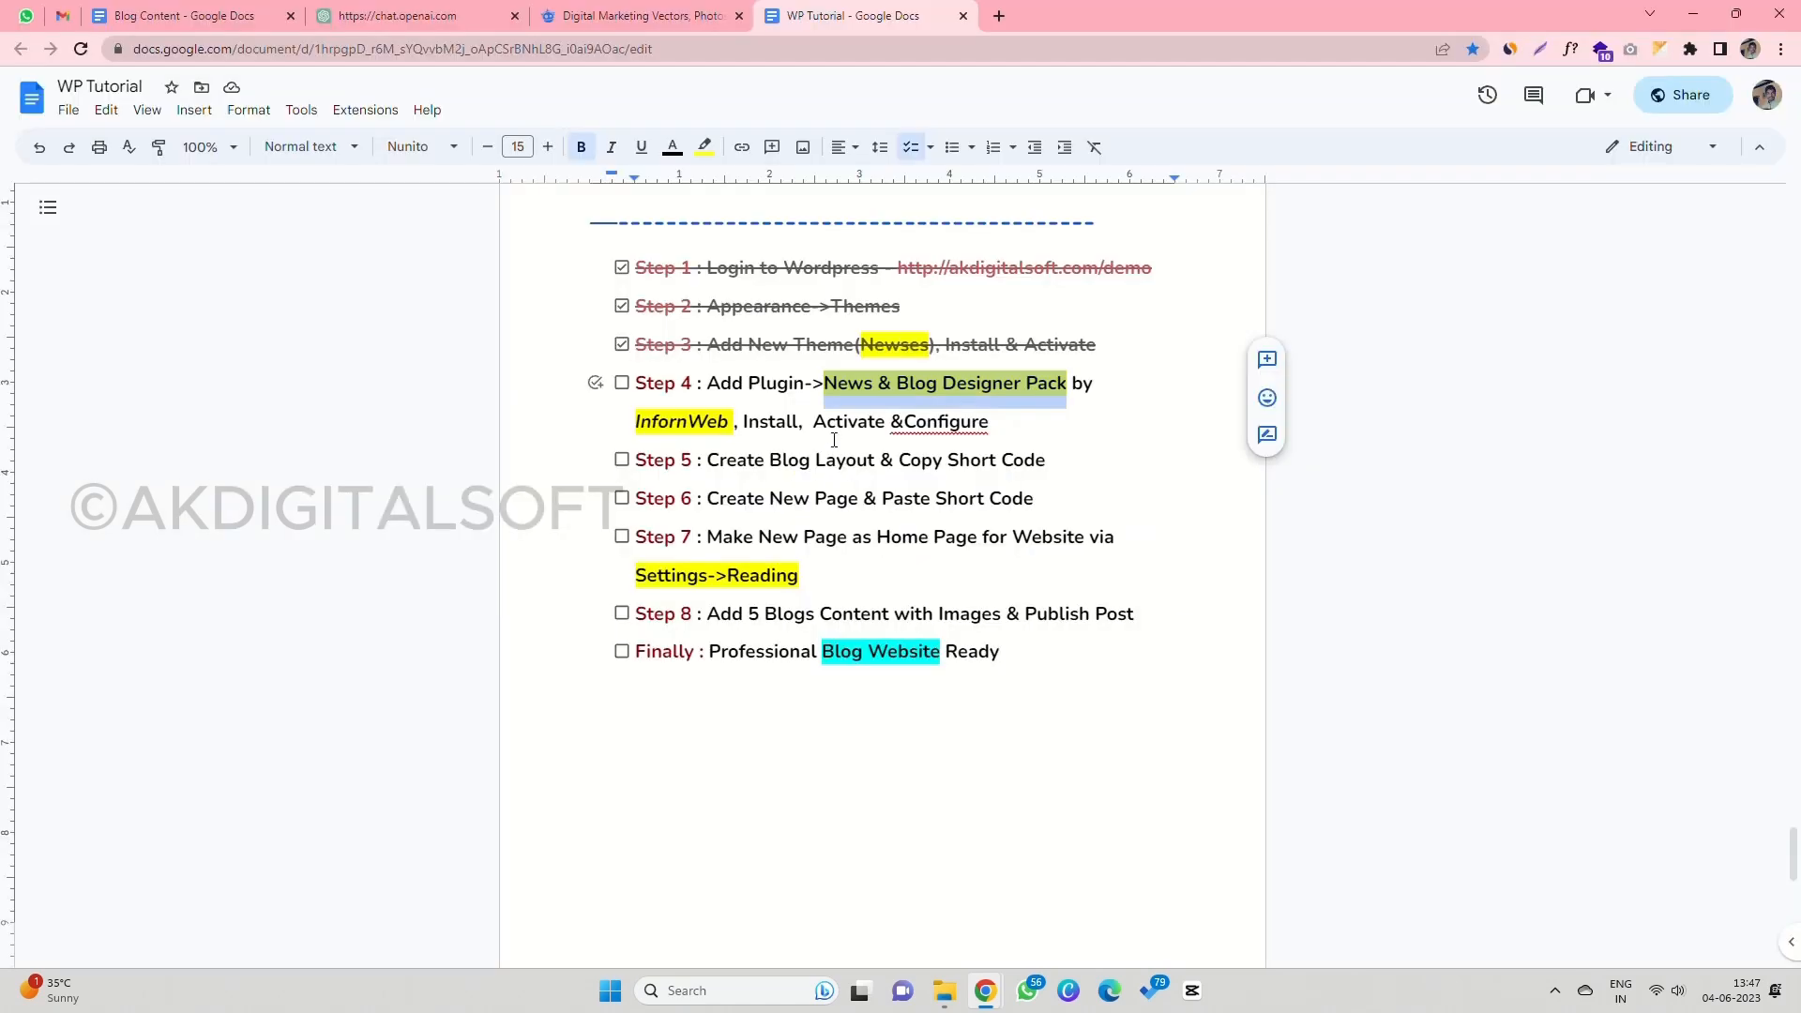
pyautogui.click(706, 382)
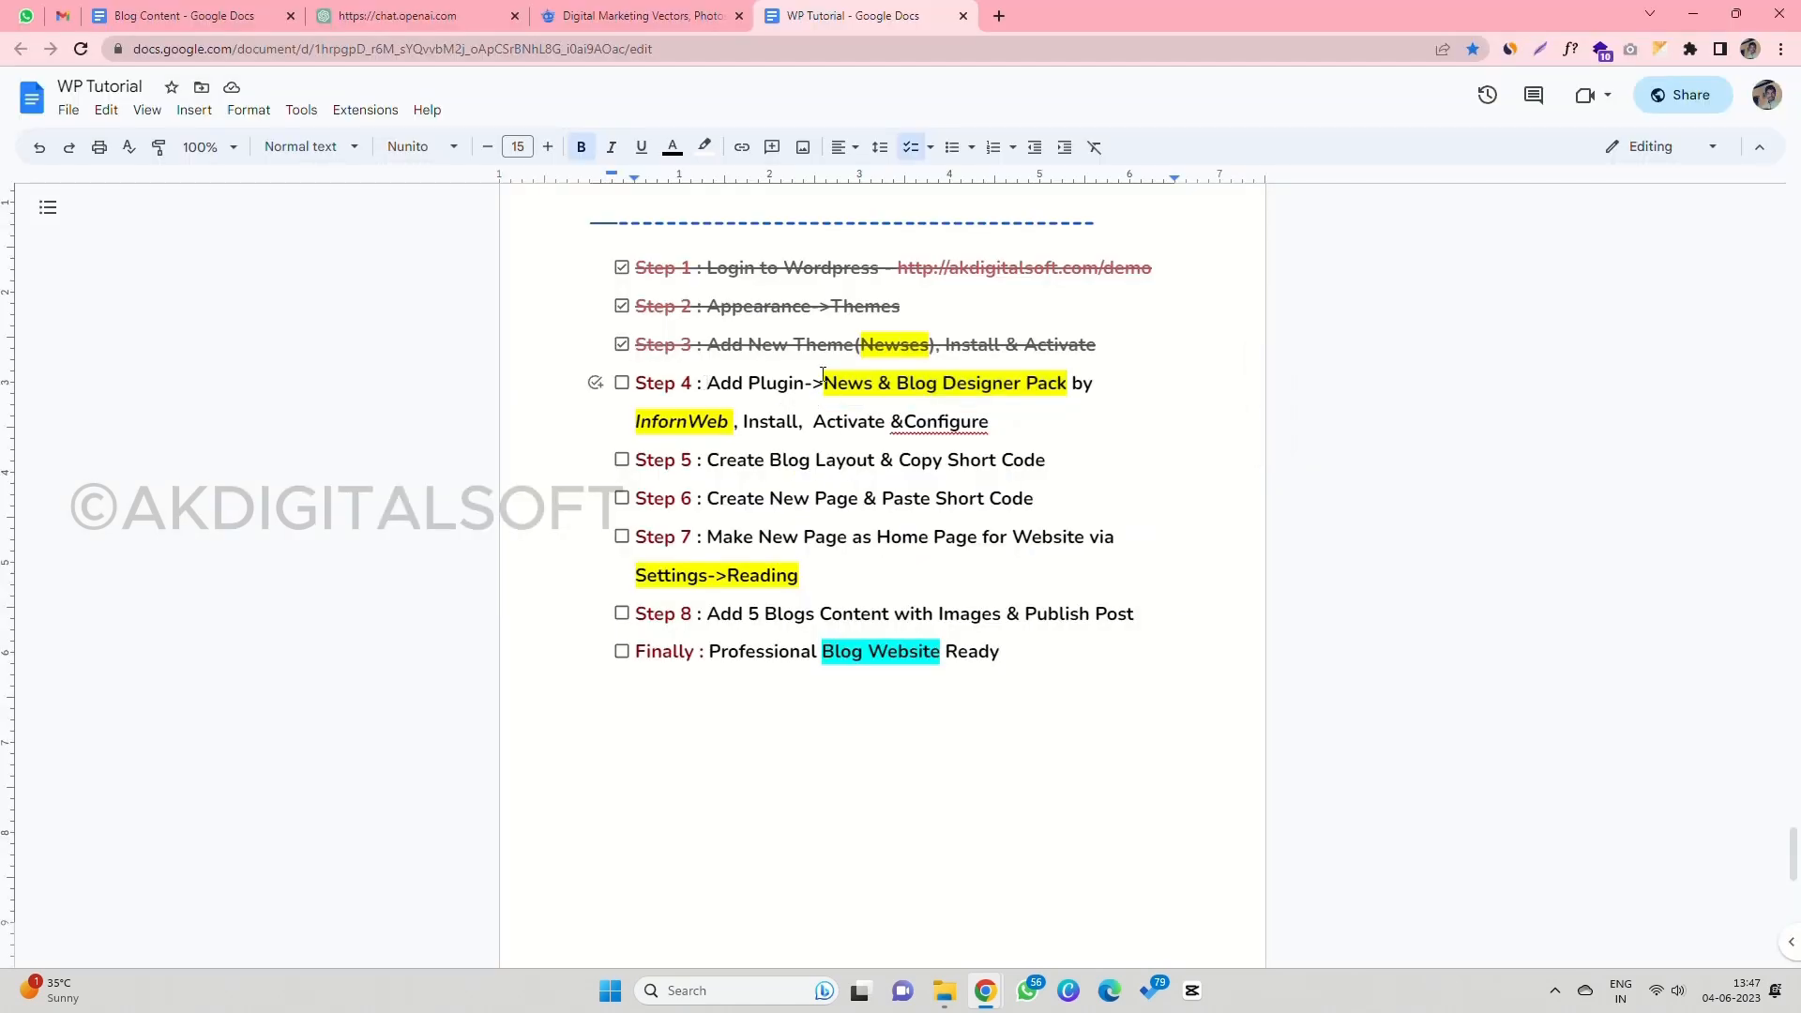
pyautogui.keyDown('shift'); pyautogui.click(1071, 392); pyautogui.keyUp('shift')
pyautogui.hotkey('ctrl', 'c')
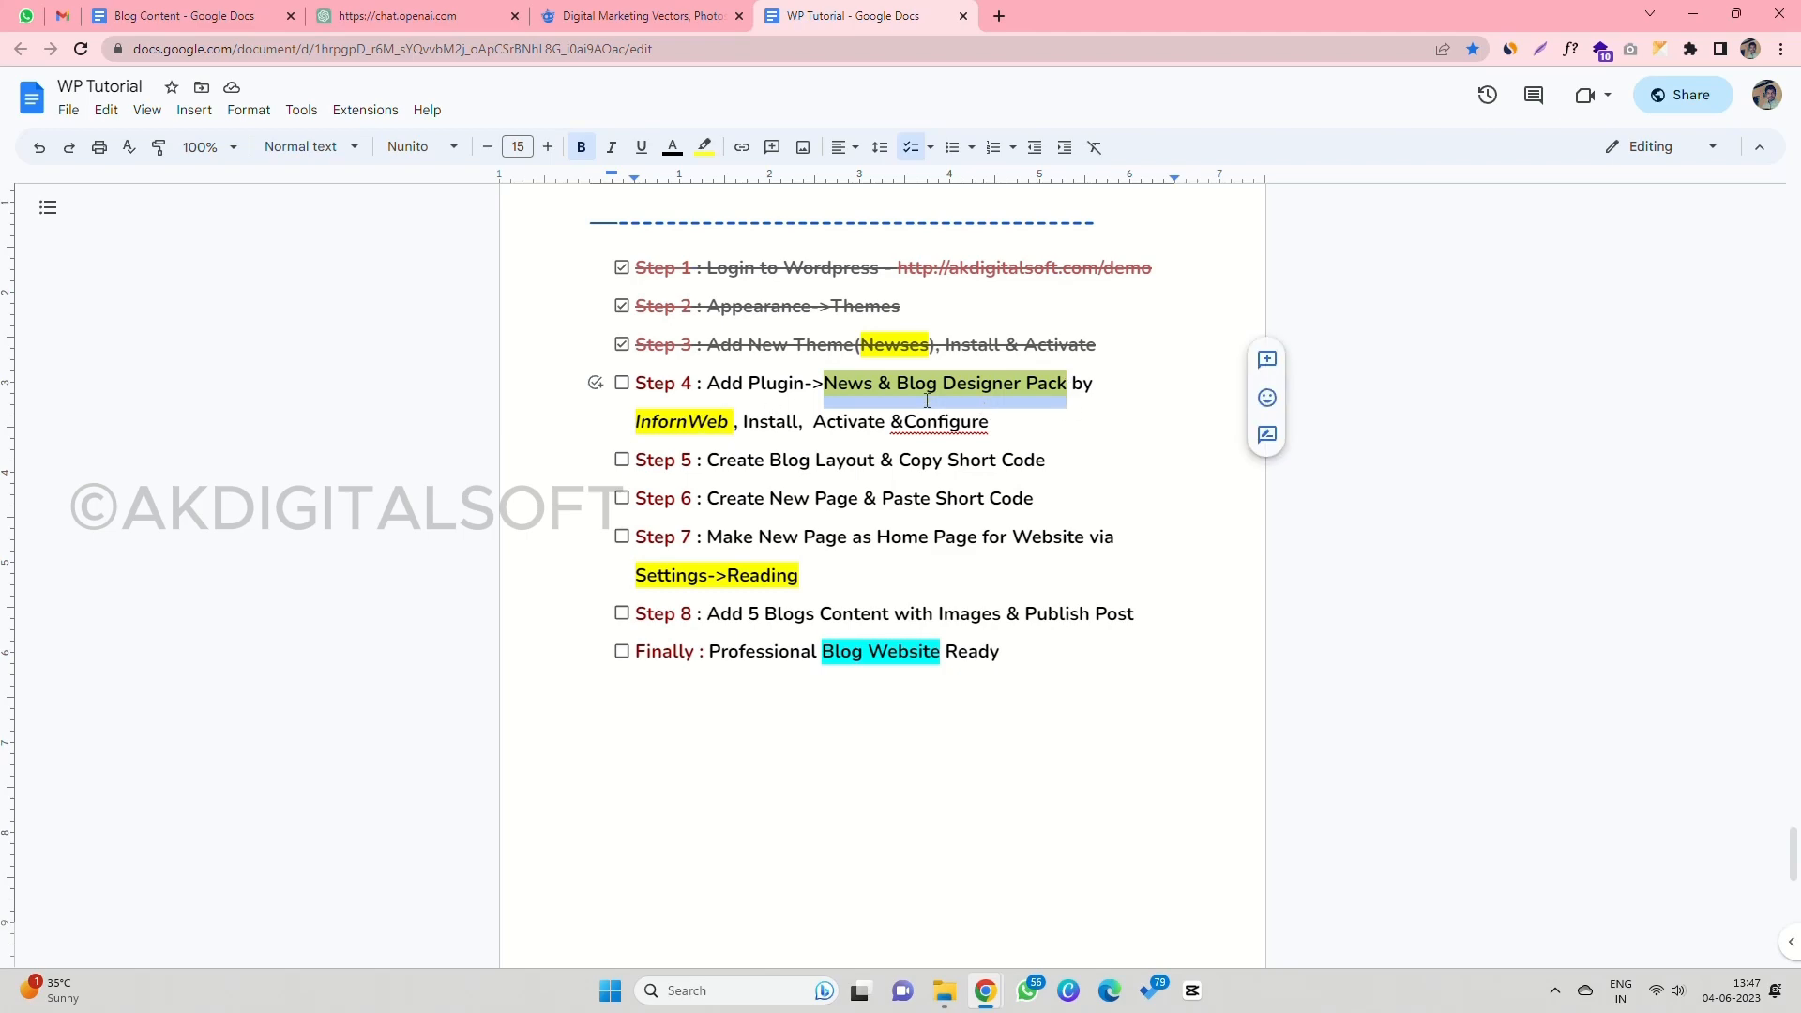
# Step: Return to the demo site's WordPress admin, open the page for adding plugins and search for News & Blog Designer Pack
pyautogui.hotkey('alt', 'Tab')
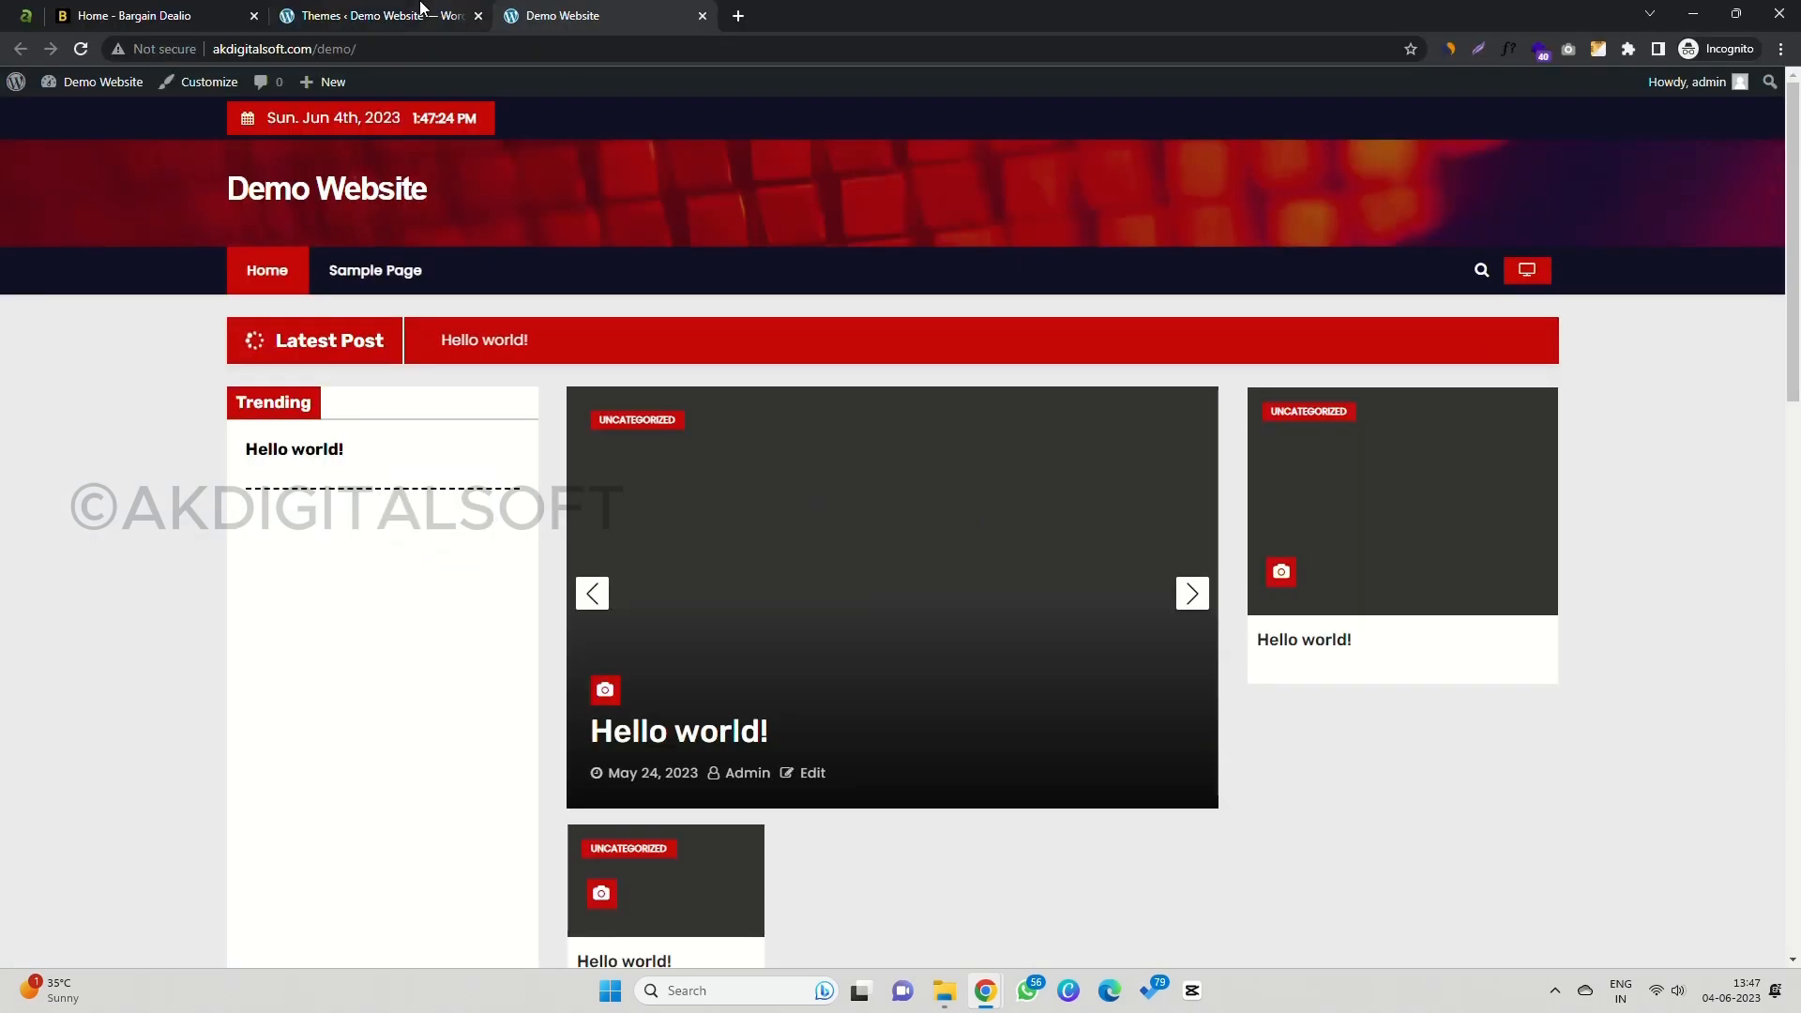
pyautogui.click(418, 9)
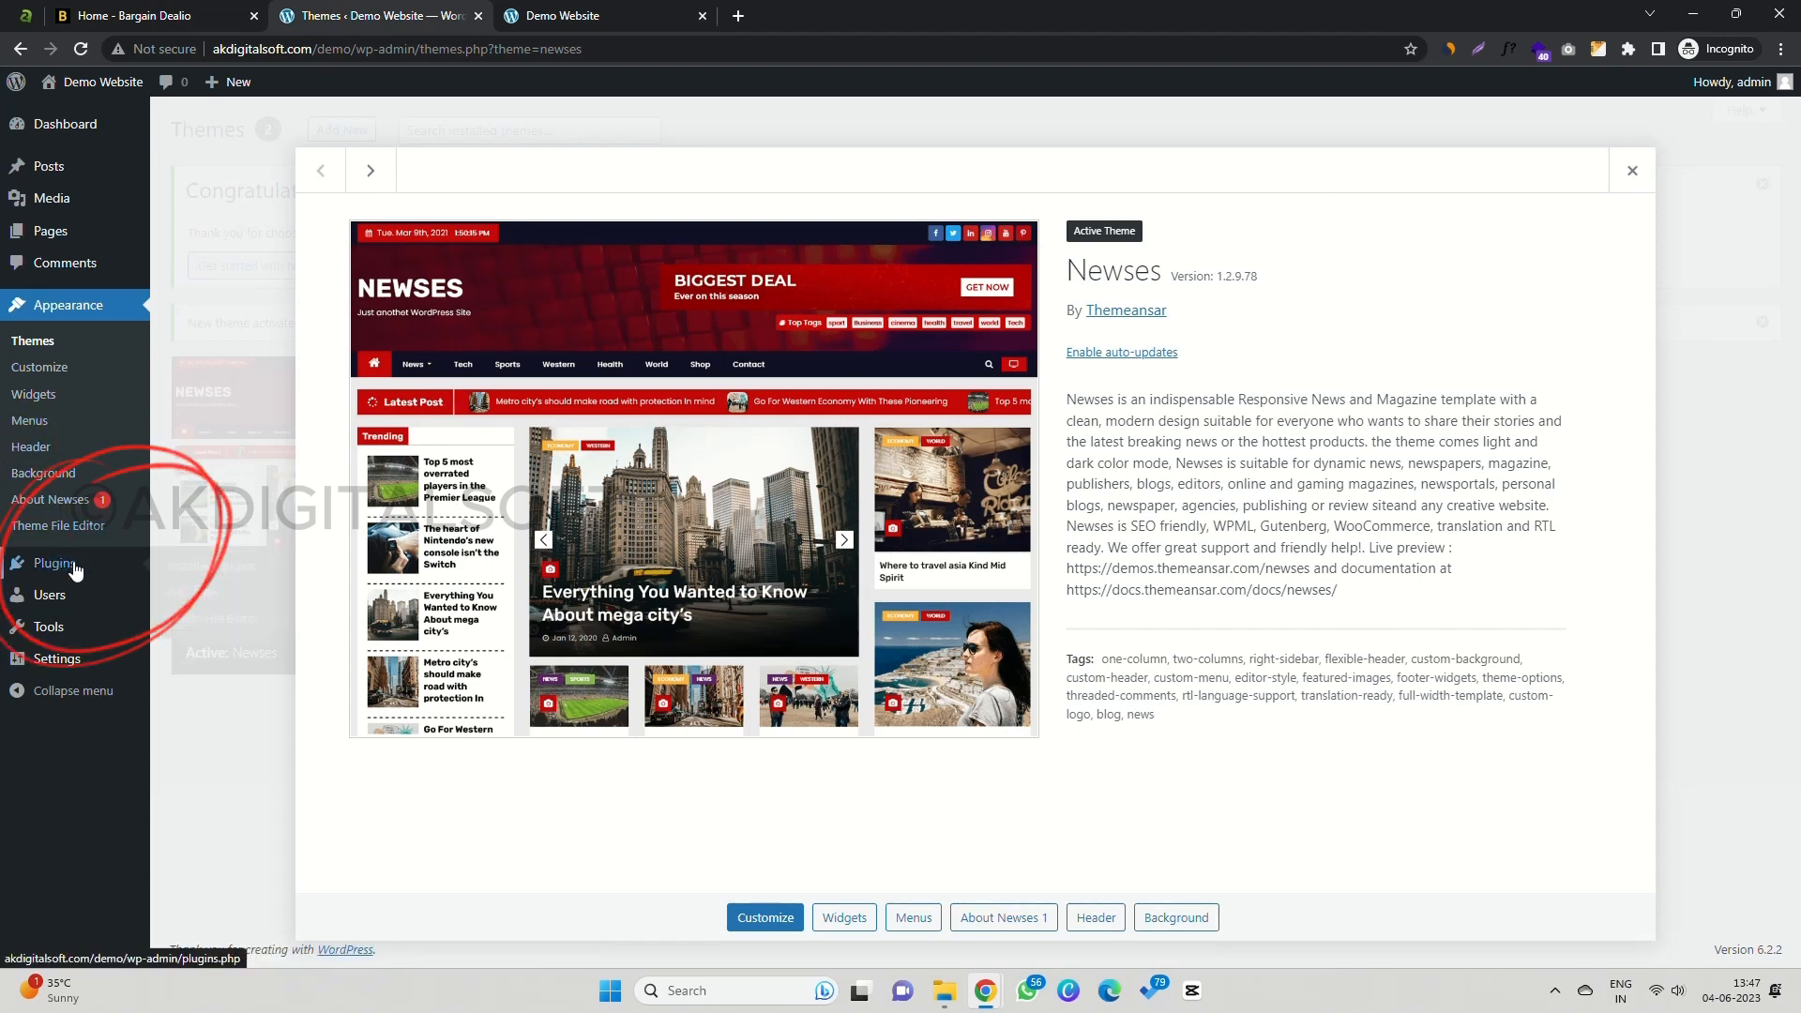
pyautogui.click(205, 752)
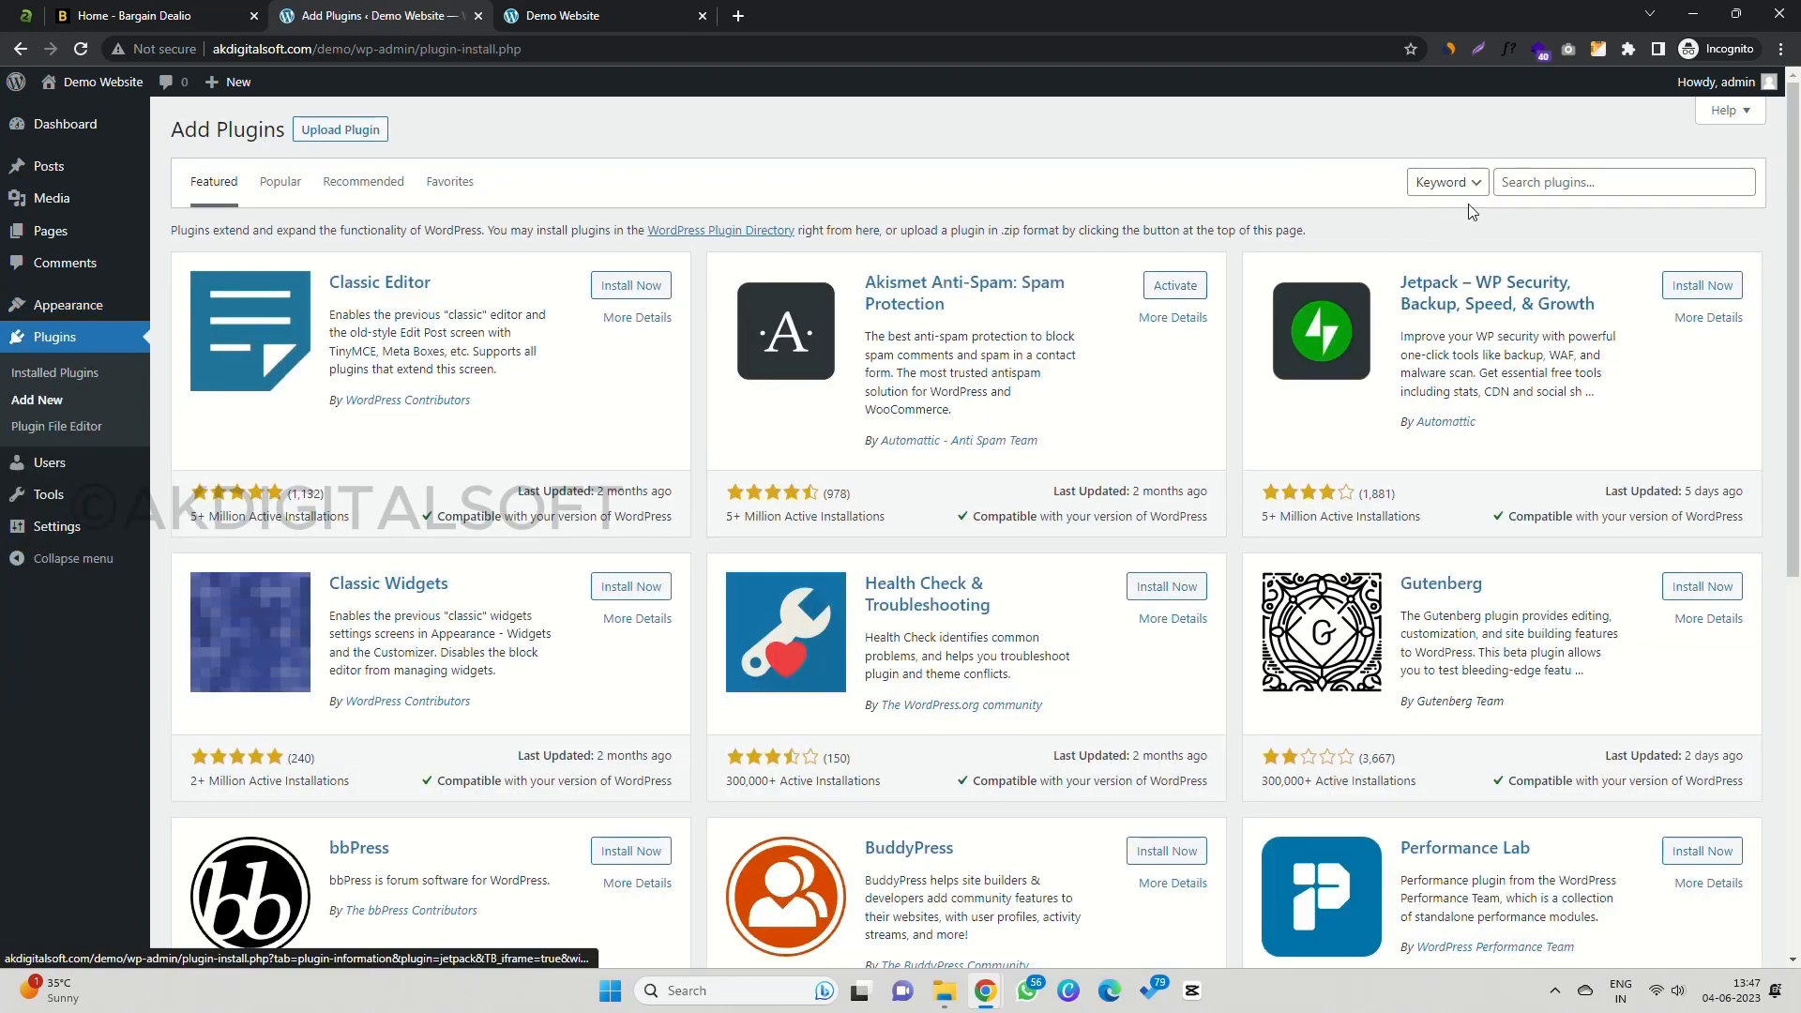
pyautogui.click(1513, 183)
pyautogui.hotkey('ctrl', 'v')
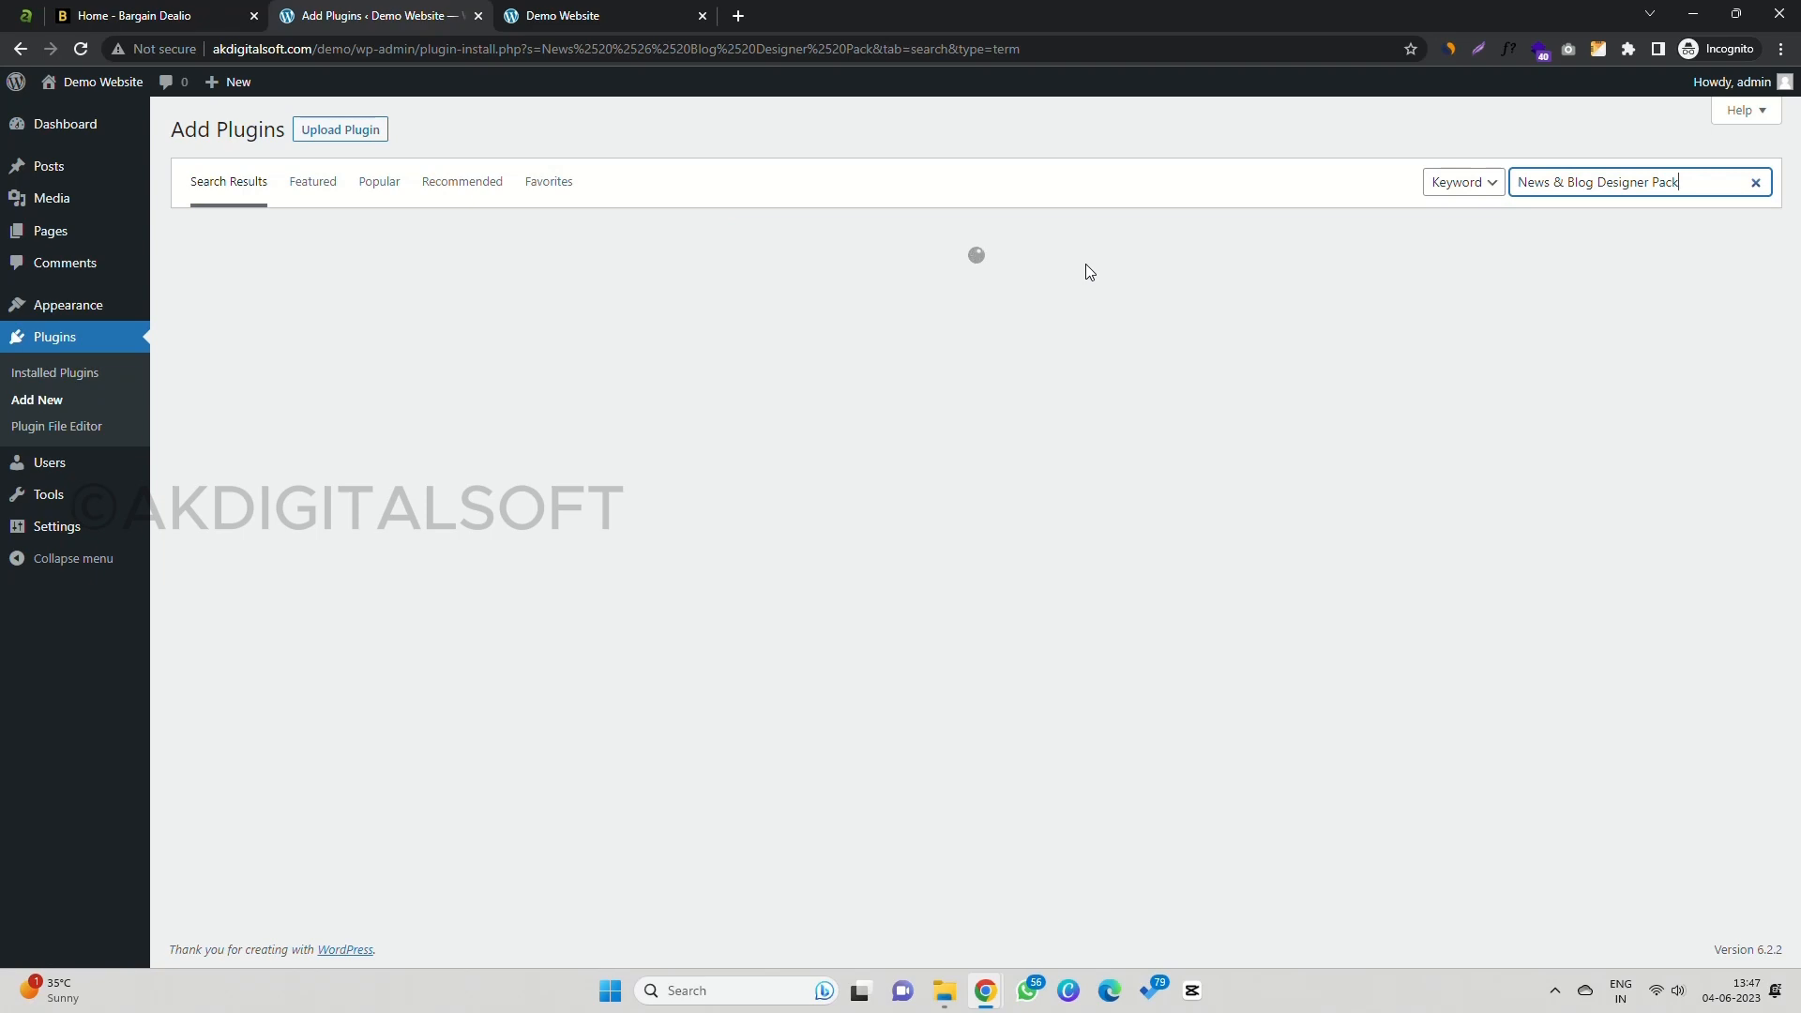
# Step: Copy the author name InfornWeb from Step 4 of the checklist and find it among the WordPress plugin search results
pyautogui.hotkey('alt', 'Tab')
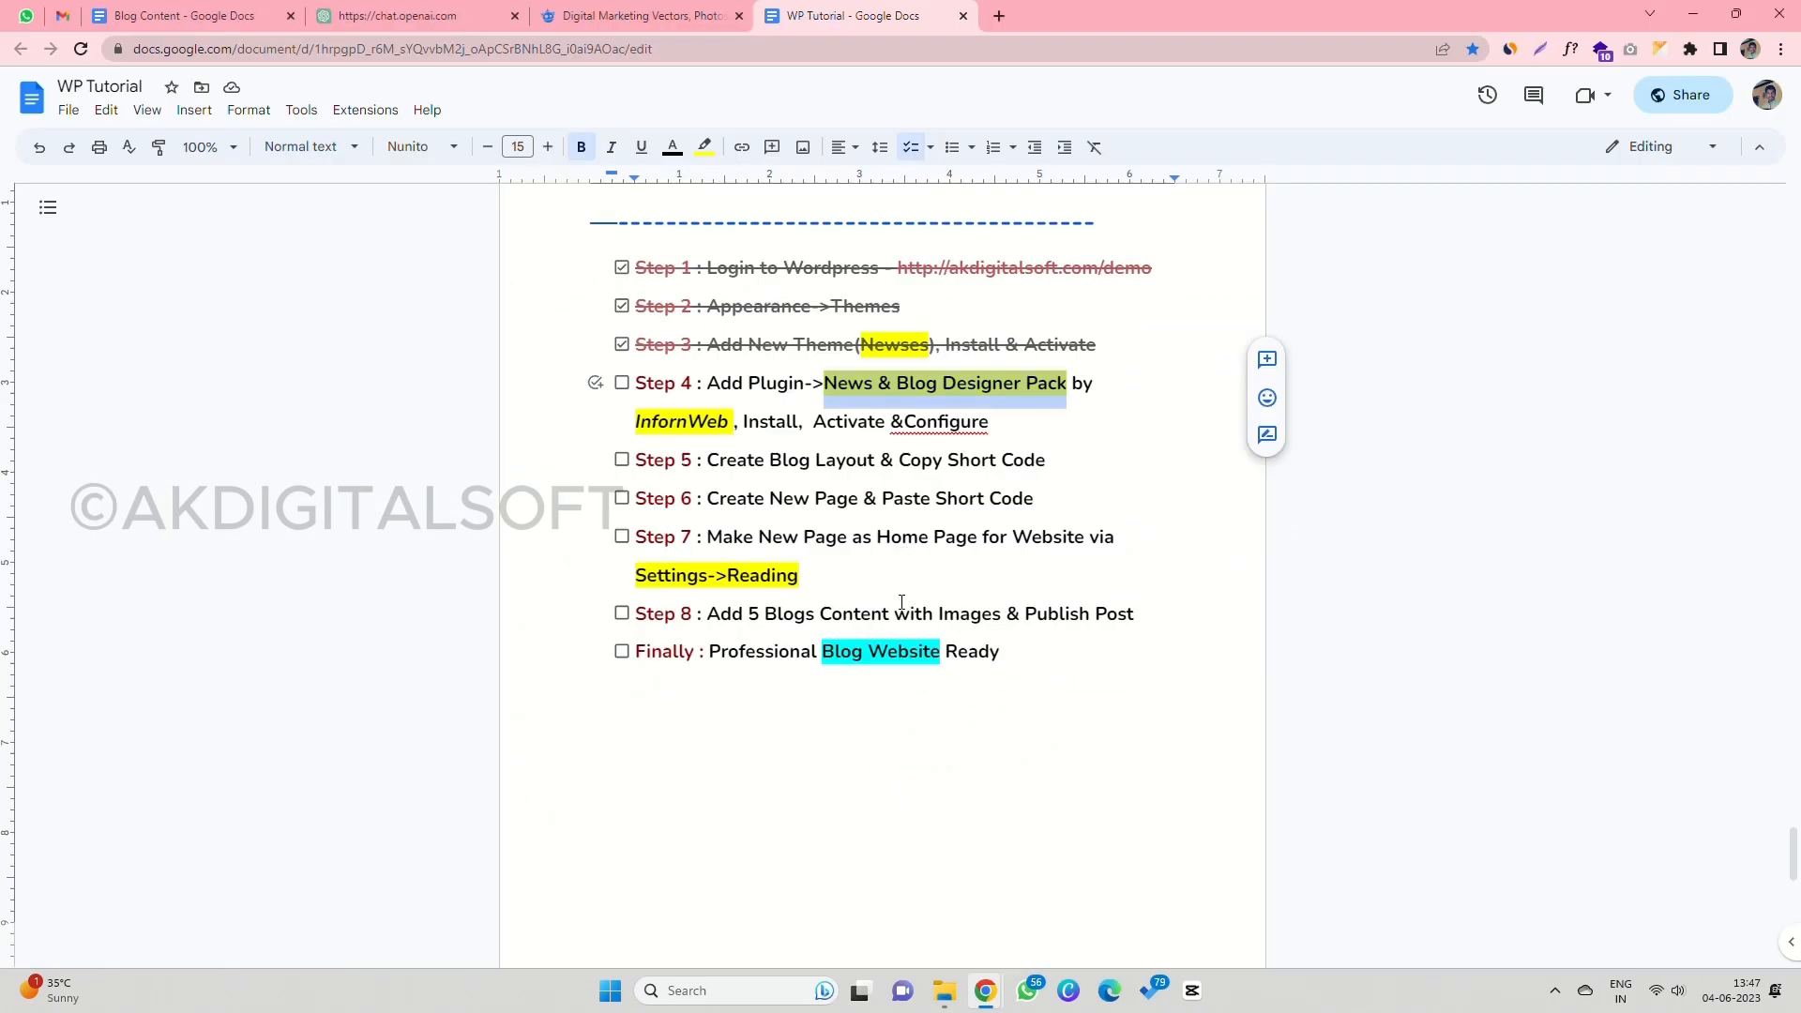
pyautogui.doubleClick(701, 421)
pyautogui.hotkey('ctrl', 'c')
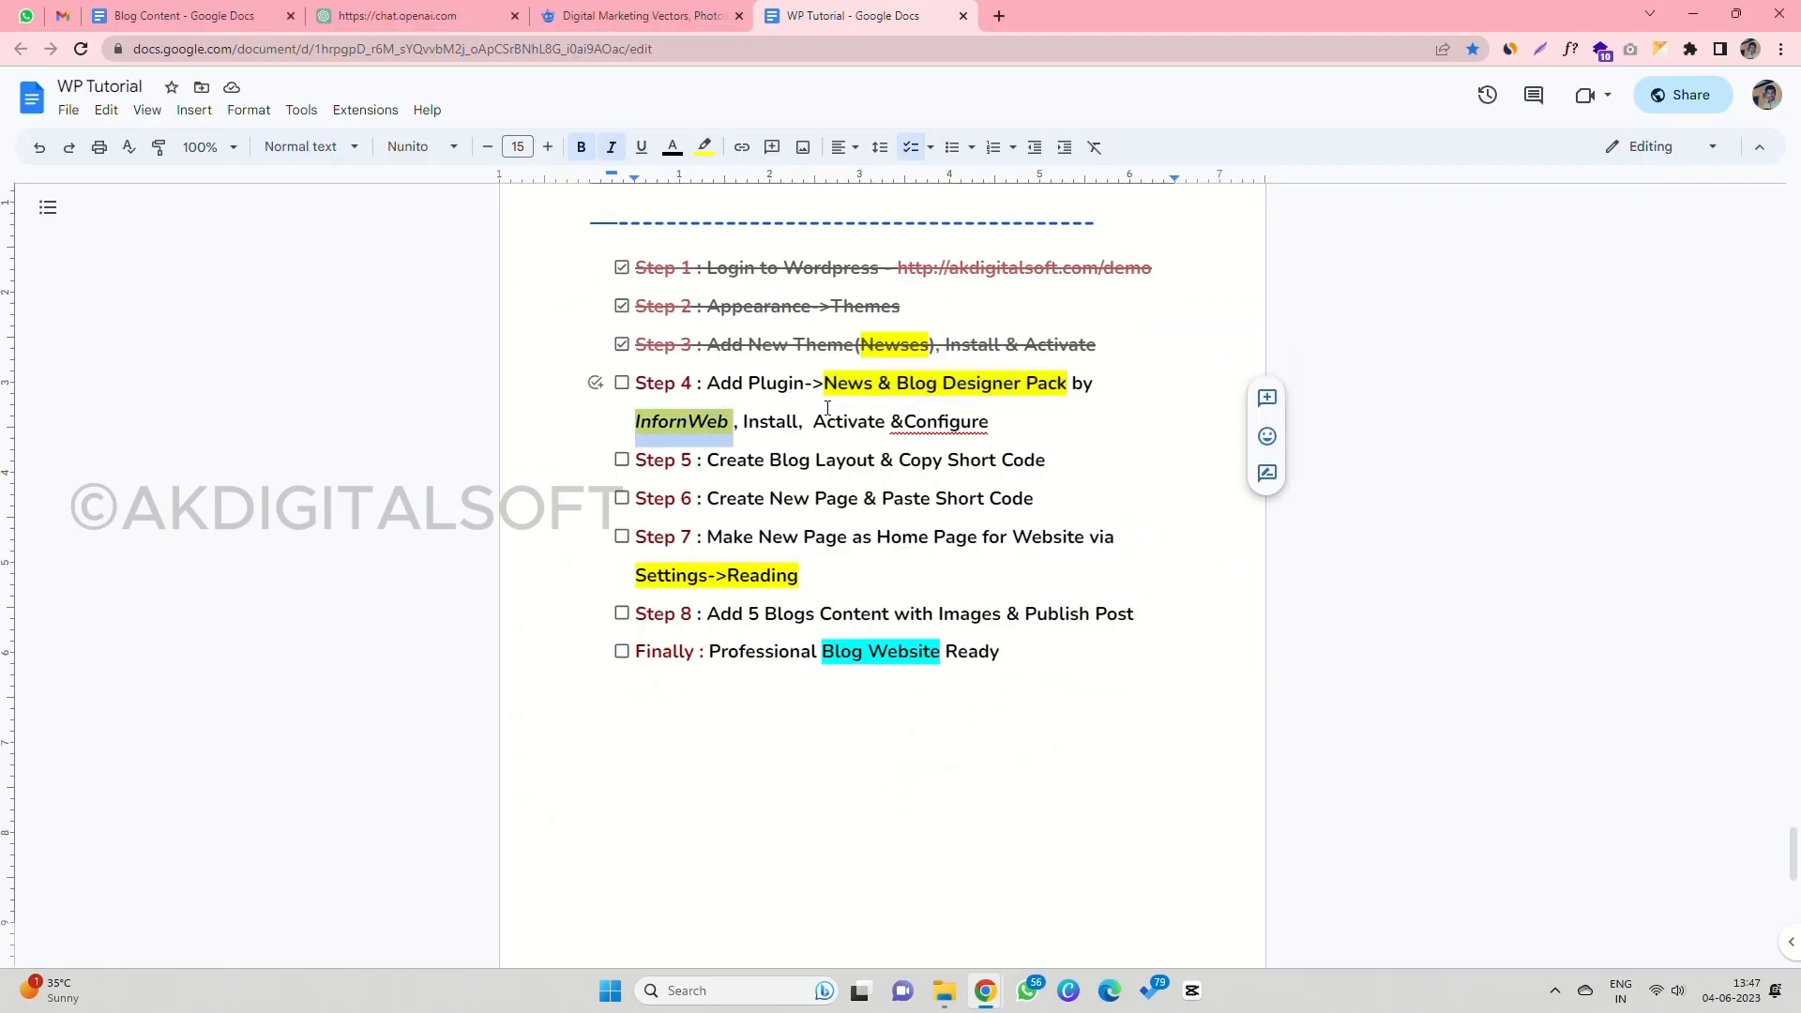
pyautogui.hotkey('alt', 'Tab')
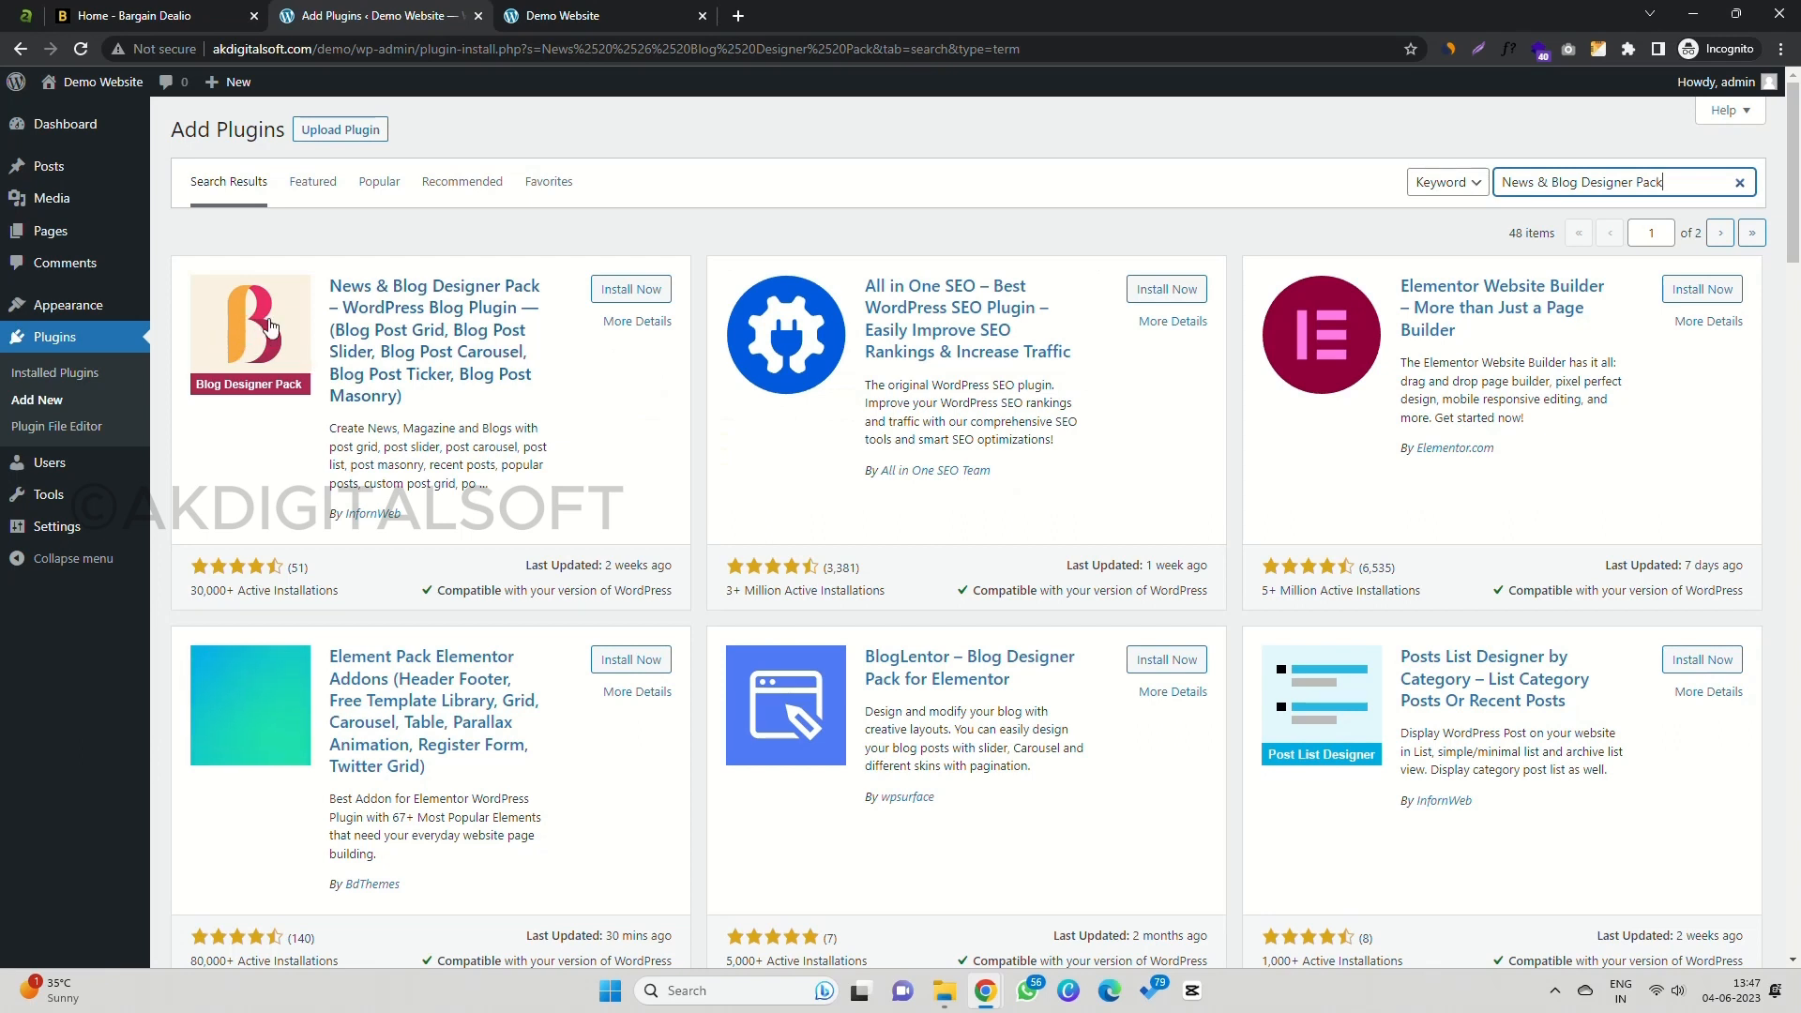
pyautogui.hotkey('ctrl', 'f')
pyautogui.hotkey('ctrl', 'v')
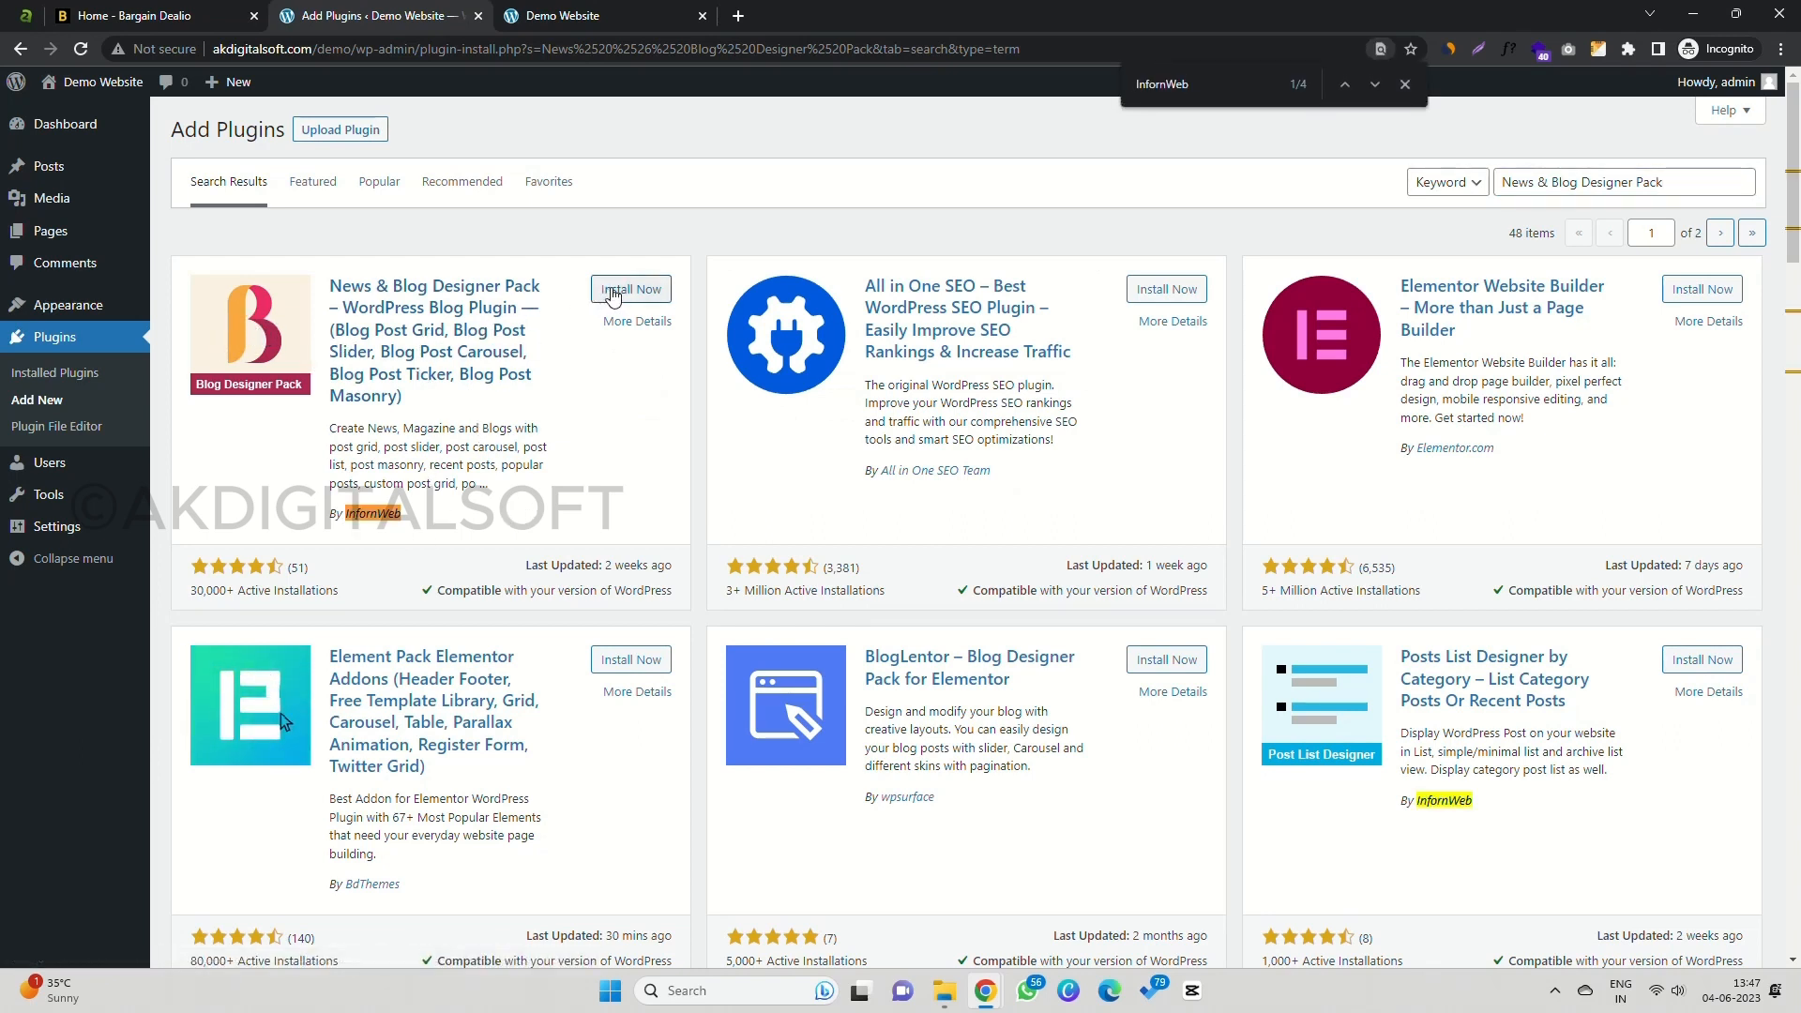
# Step: Install and activate the News & Blog Designer Pack plugin by InfornWeb
pyautogui.click(612, 291)
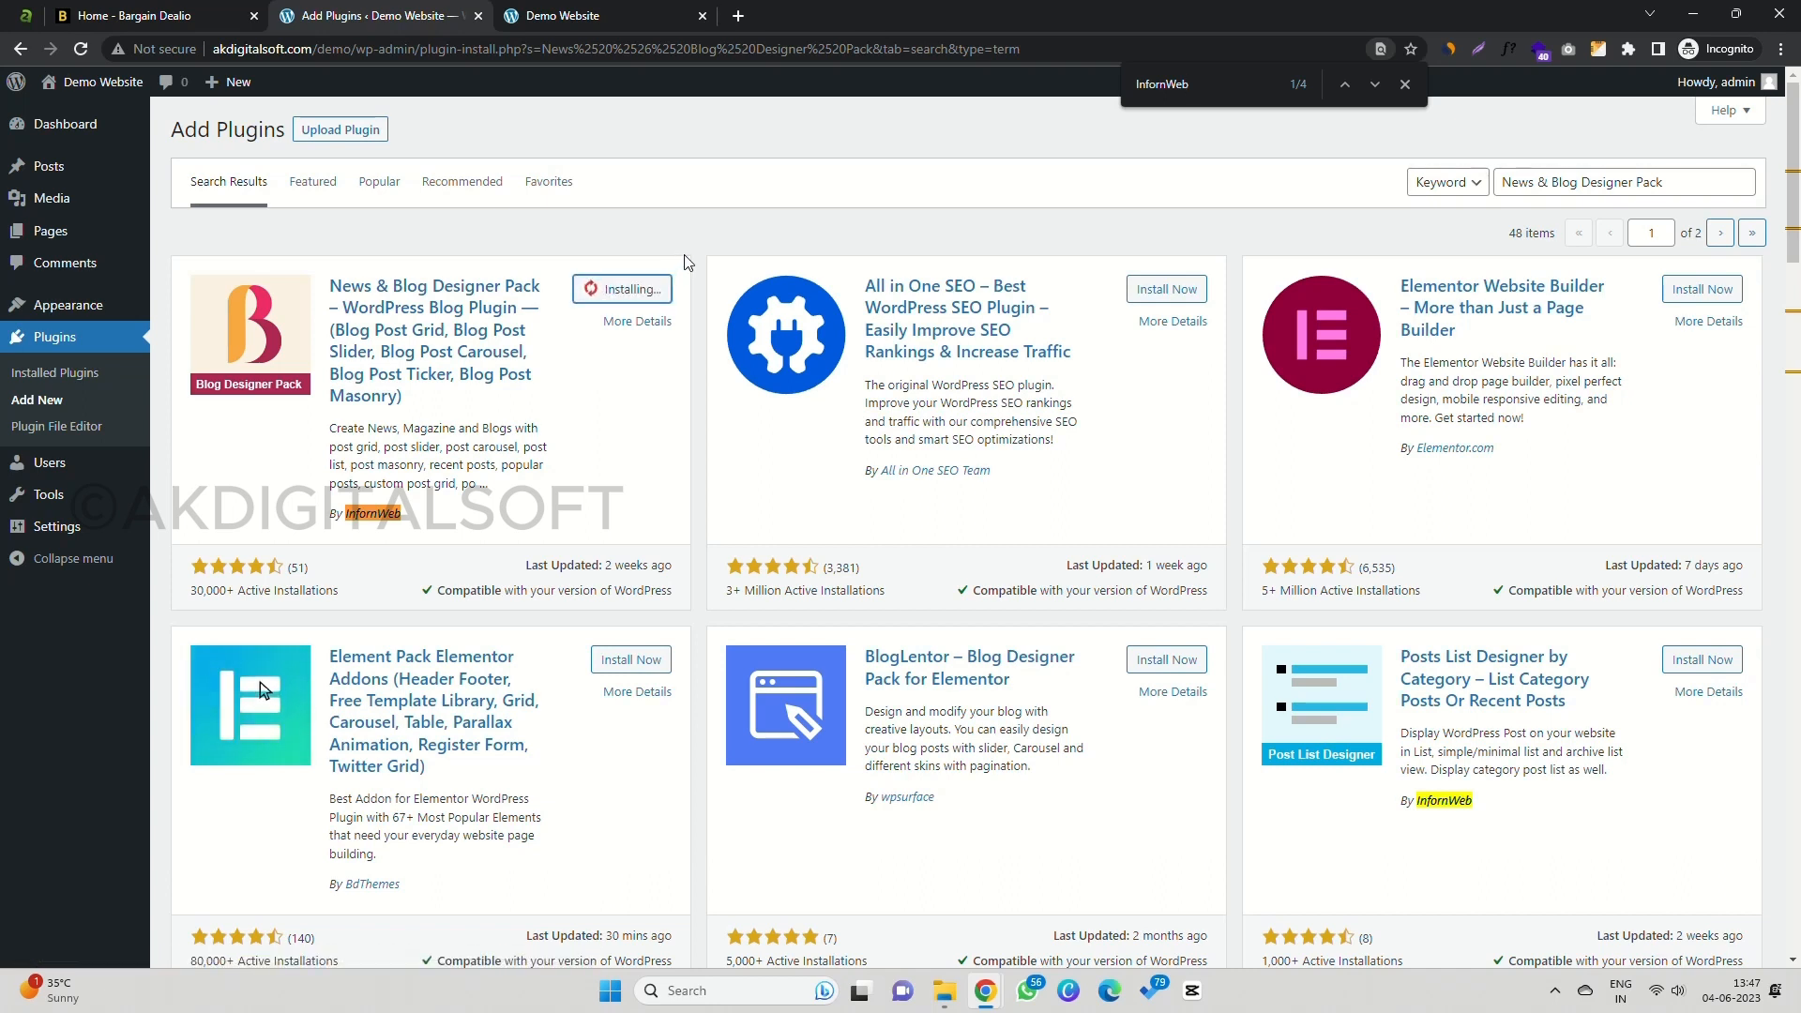
pyautogui.click(642, 299)
# Step: Review the install, activate and configure parts of Step 4 in the WP Tutorial checklist, returning to WordPress for the plugin's page
pyautogui.hotkey('alt', 'Tab')
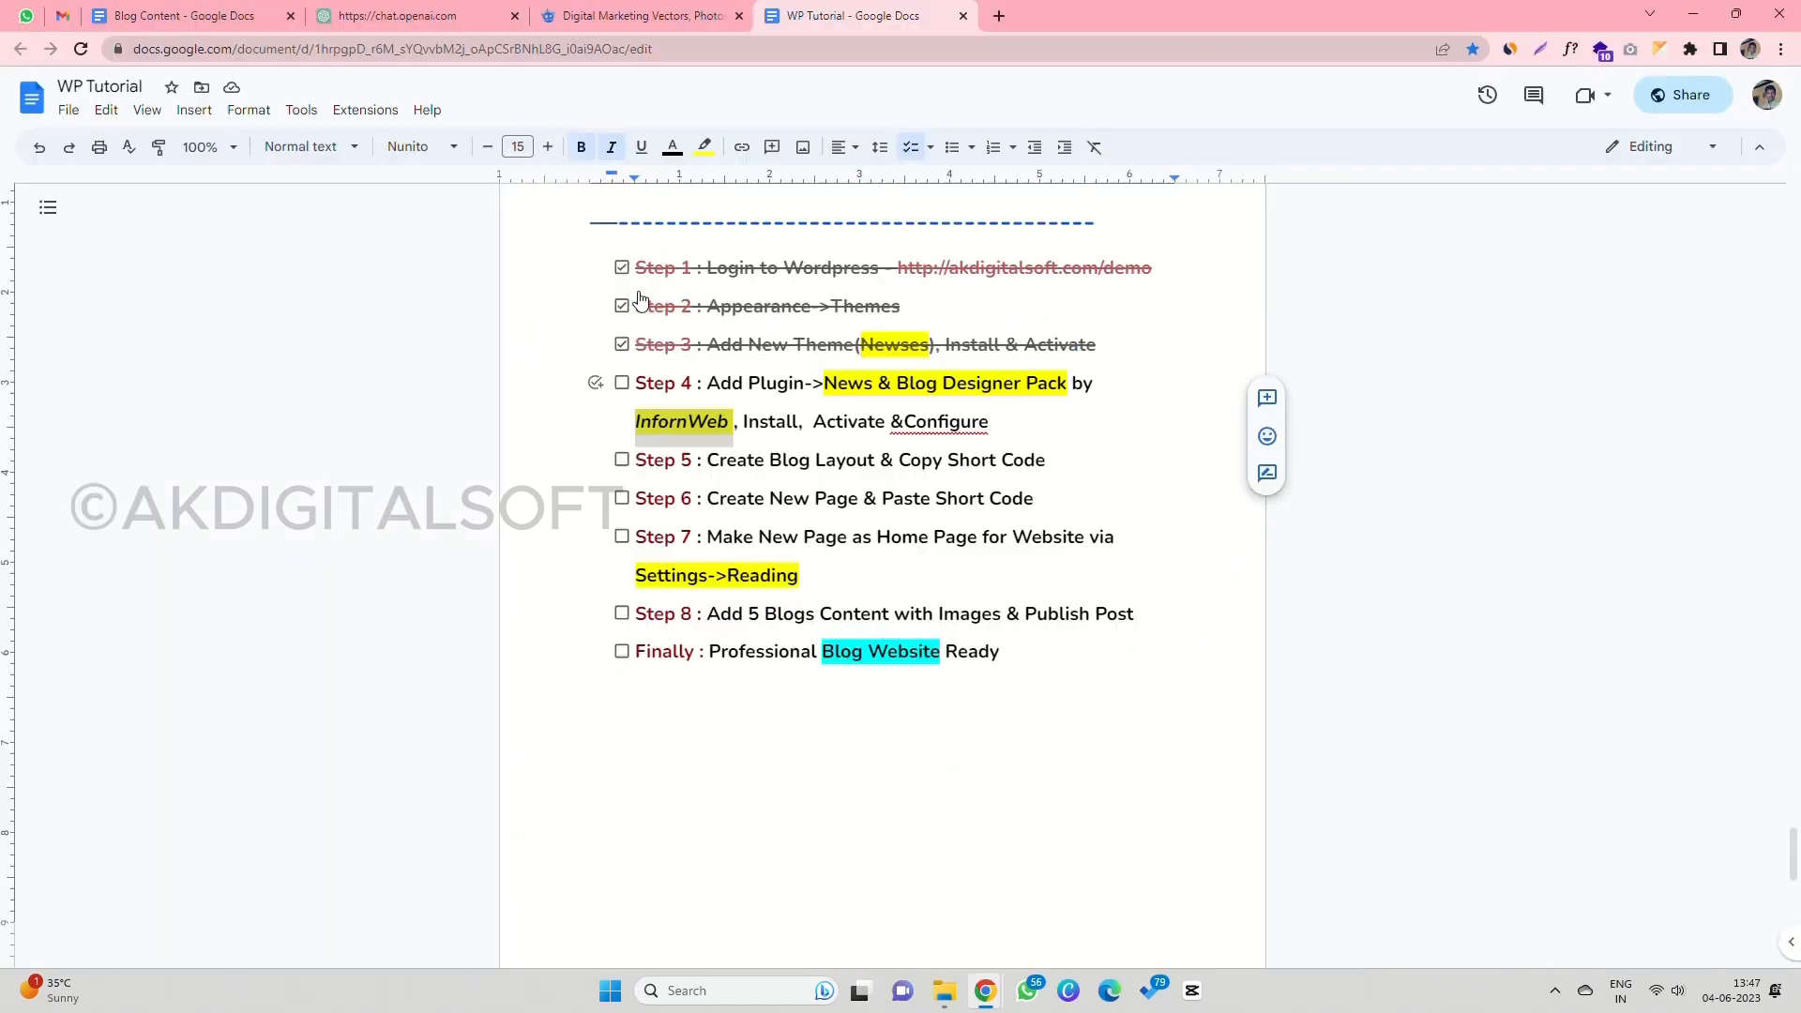
pyautogui.click(813, 421)
pyautogui.hotkey('alt', 'Tab')
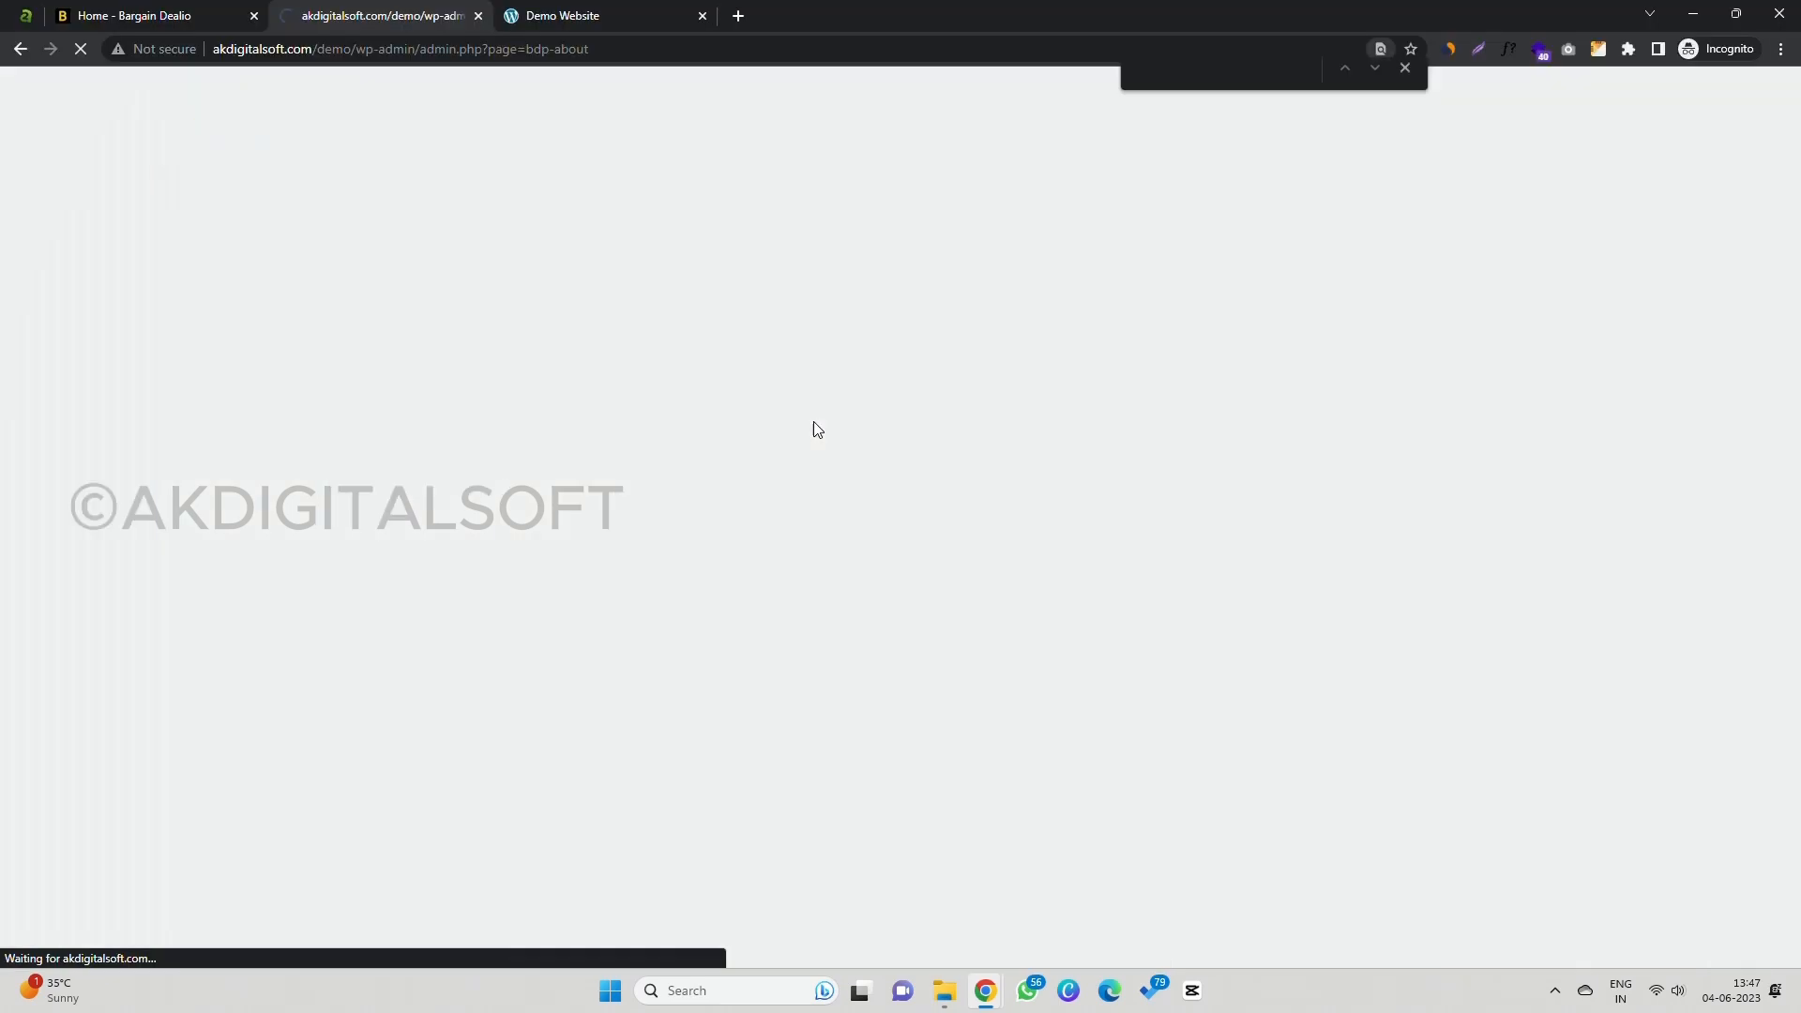
pyautogui.hotkey('alt', 'Tab')
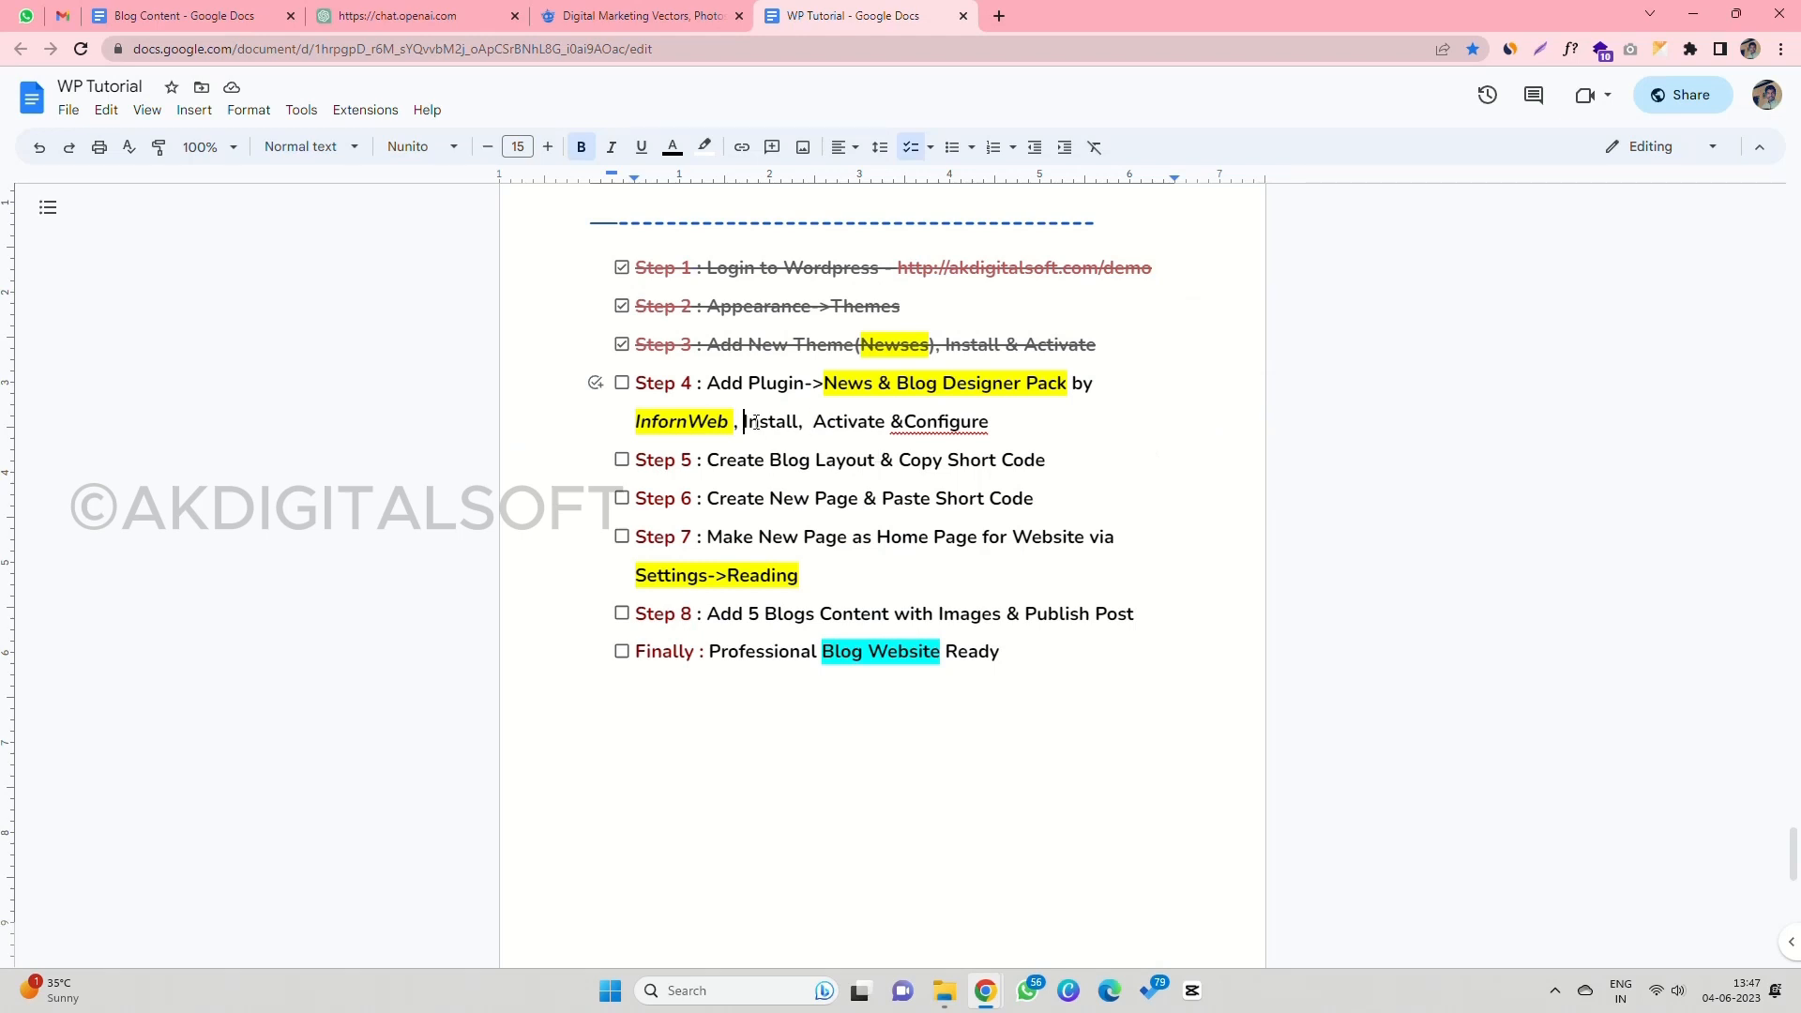
pyautogui.moveTo(755, 423); pyautogui.dragTo(869, 423)
pyautogui.click(927, 424)
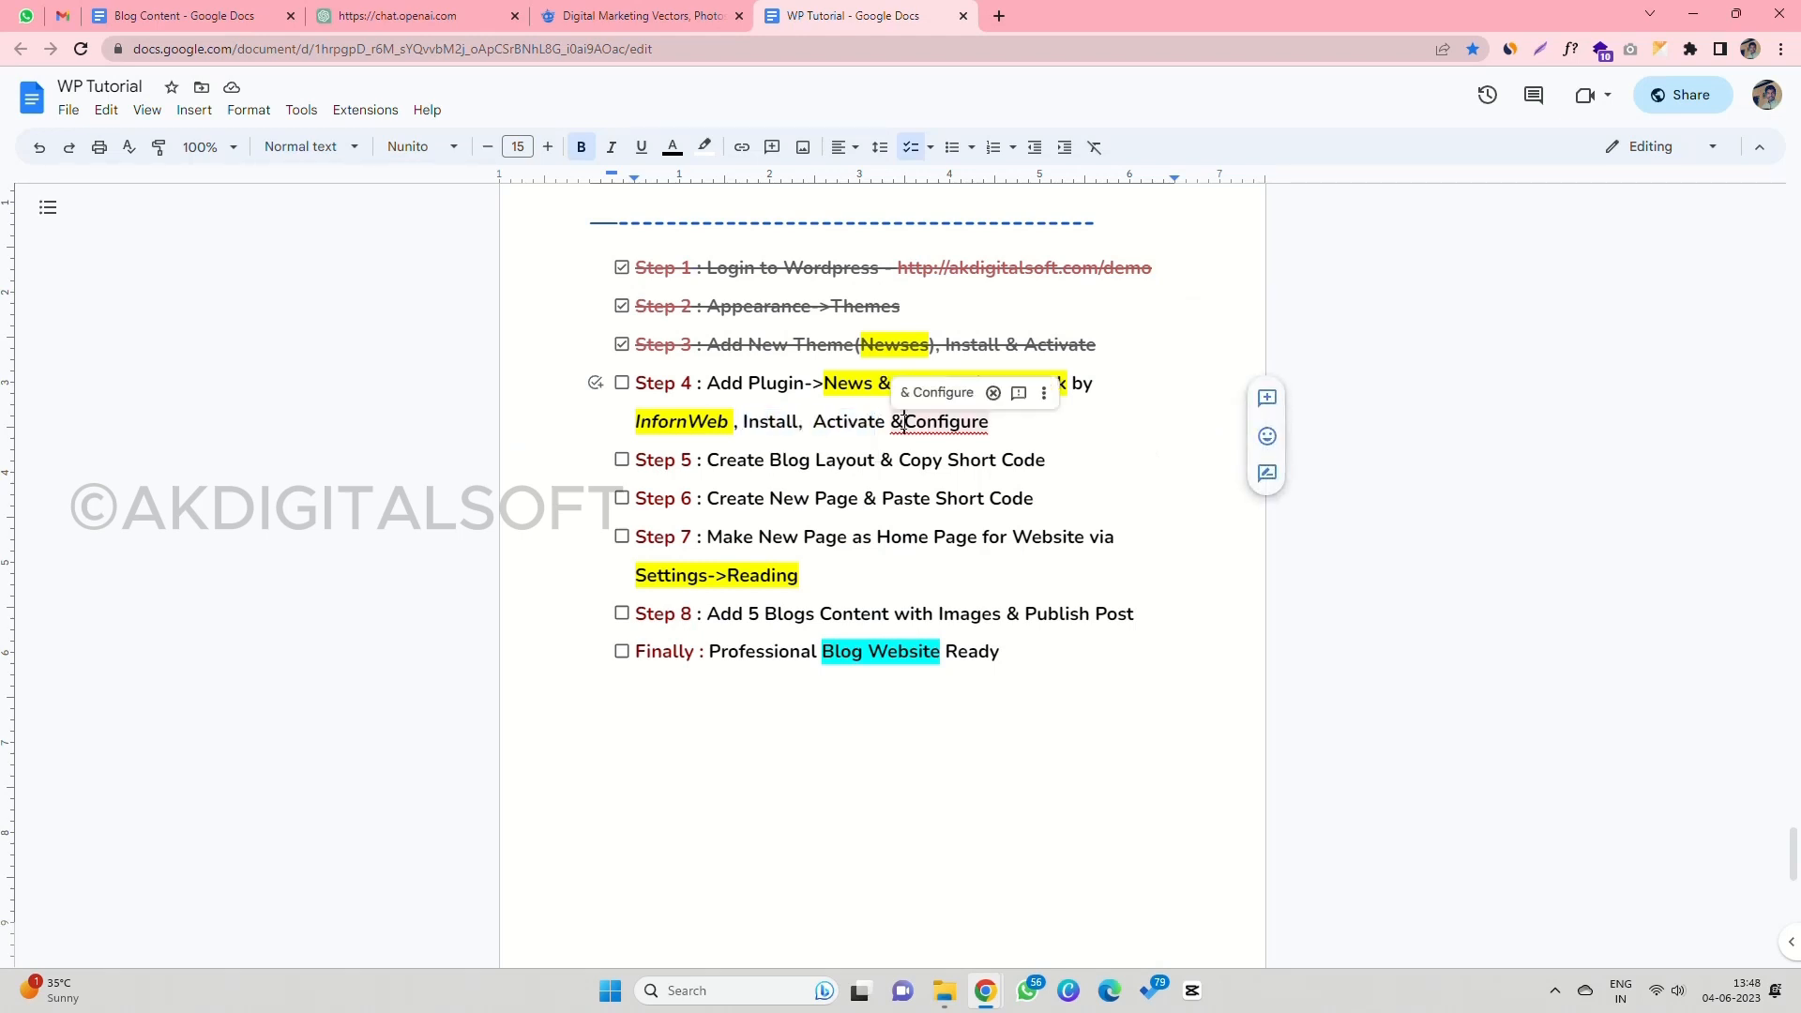
pyautogui.click(962, 424)
pyautogui.hotkey('alt', 'Tab')
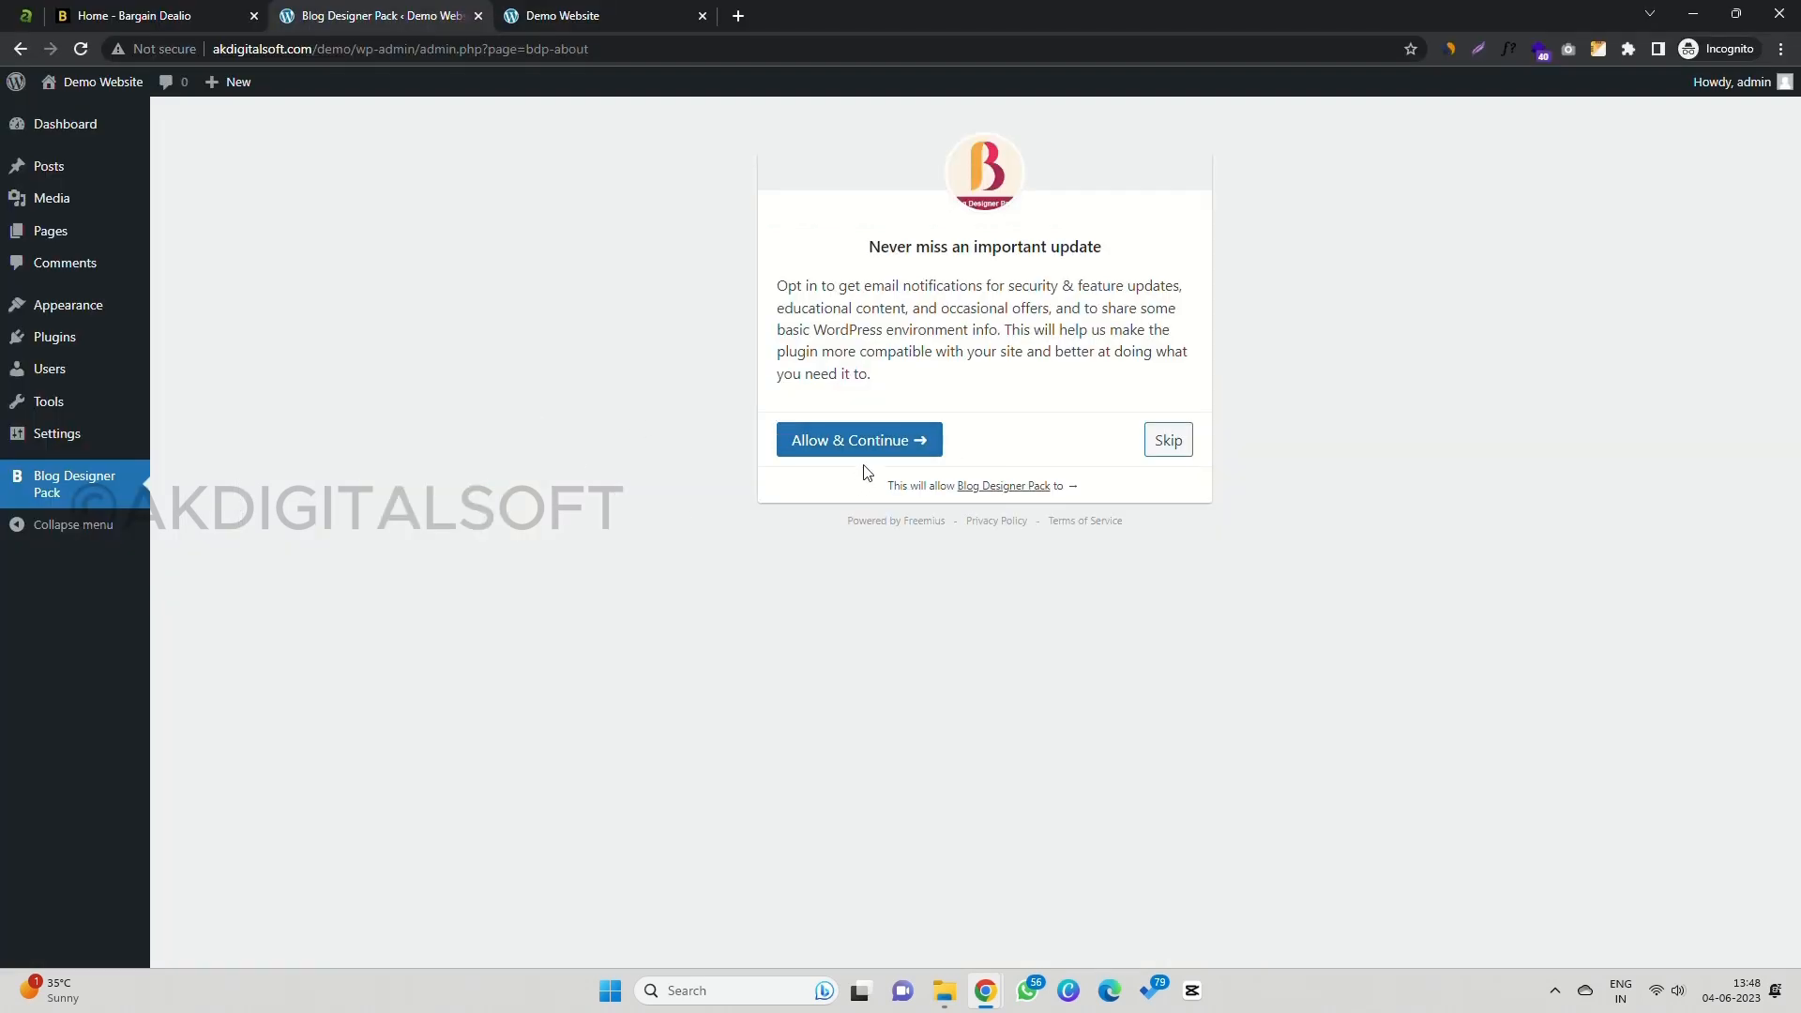
# Step: Skip the plugin's notification opt-in, look over the free and premium layouts, and open the shortcode builder for the List layout
pyautogui.click(1166, 446)
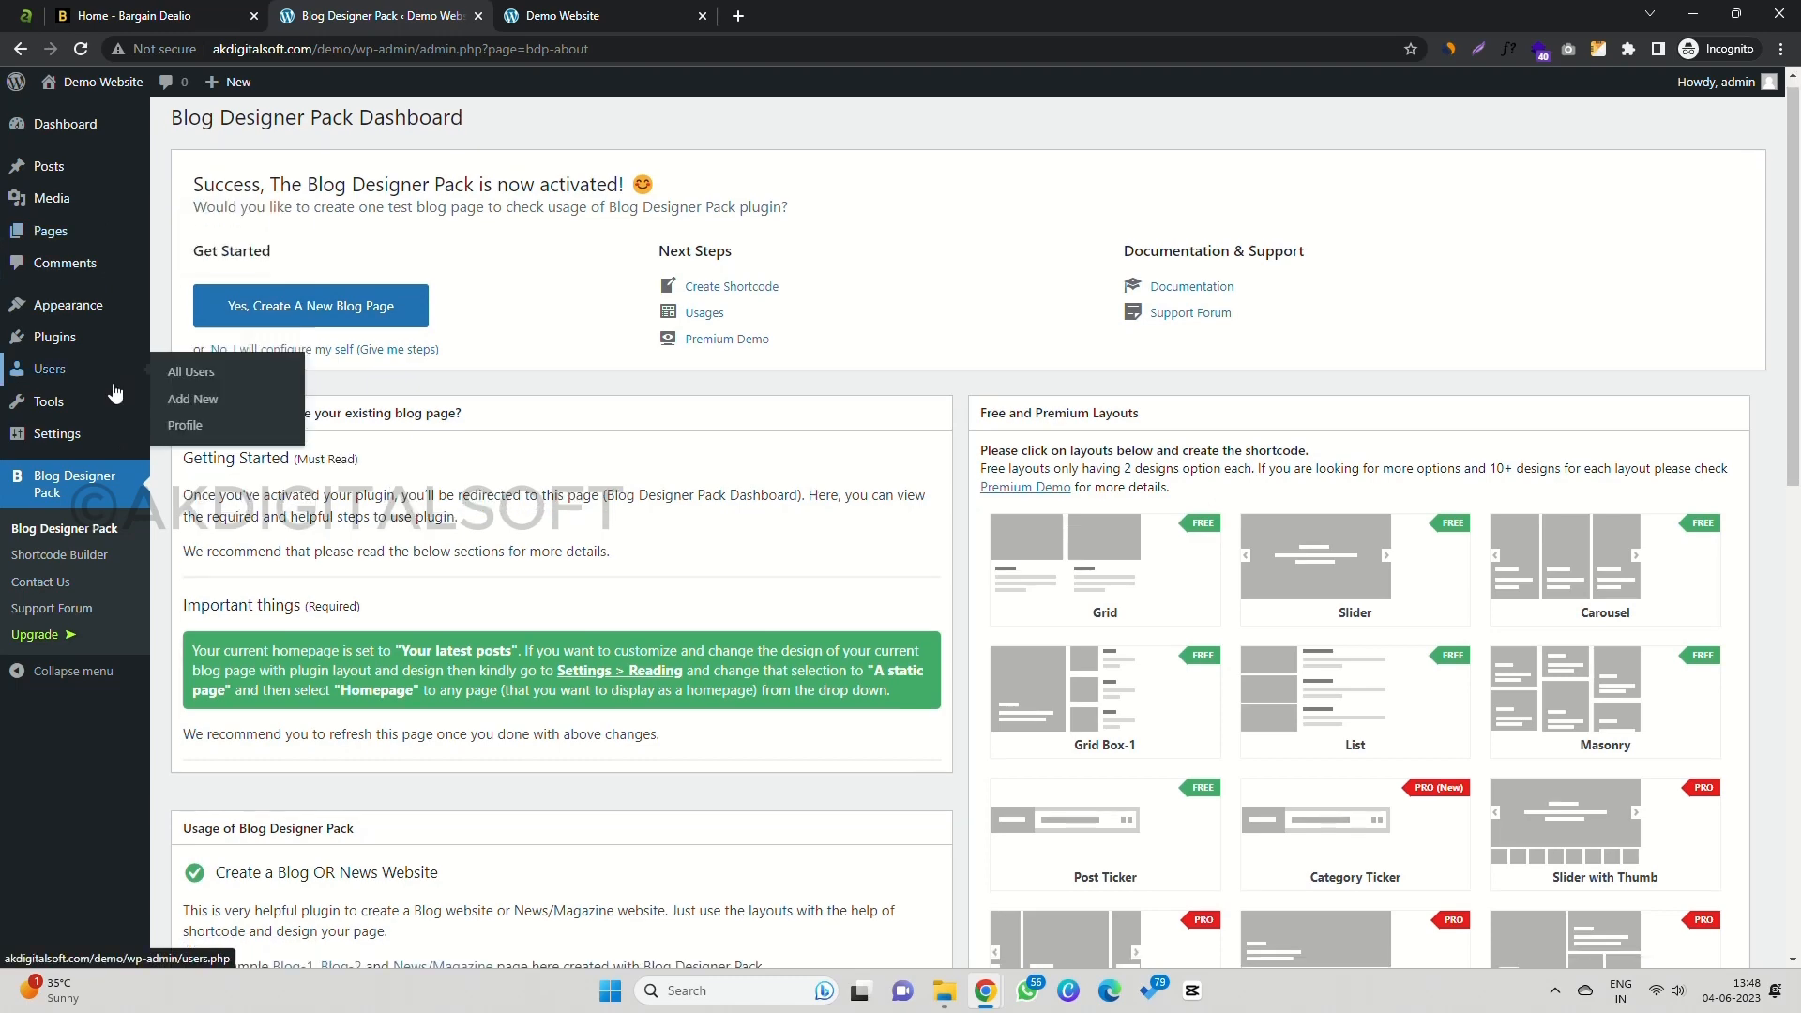
pyautogui.scroll(-1, 52, 394)
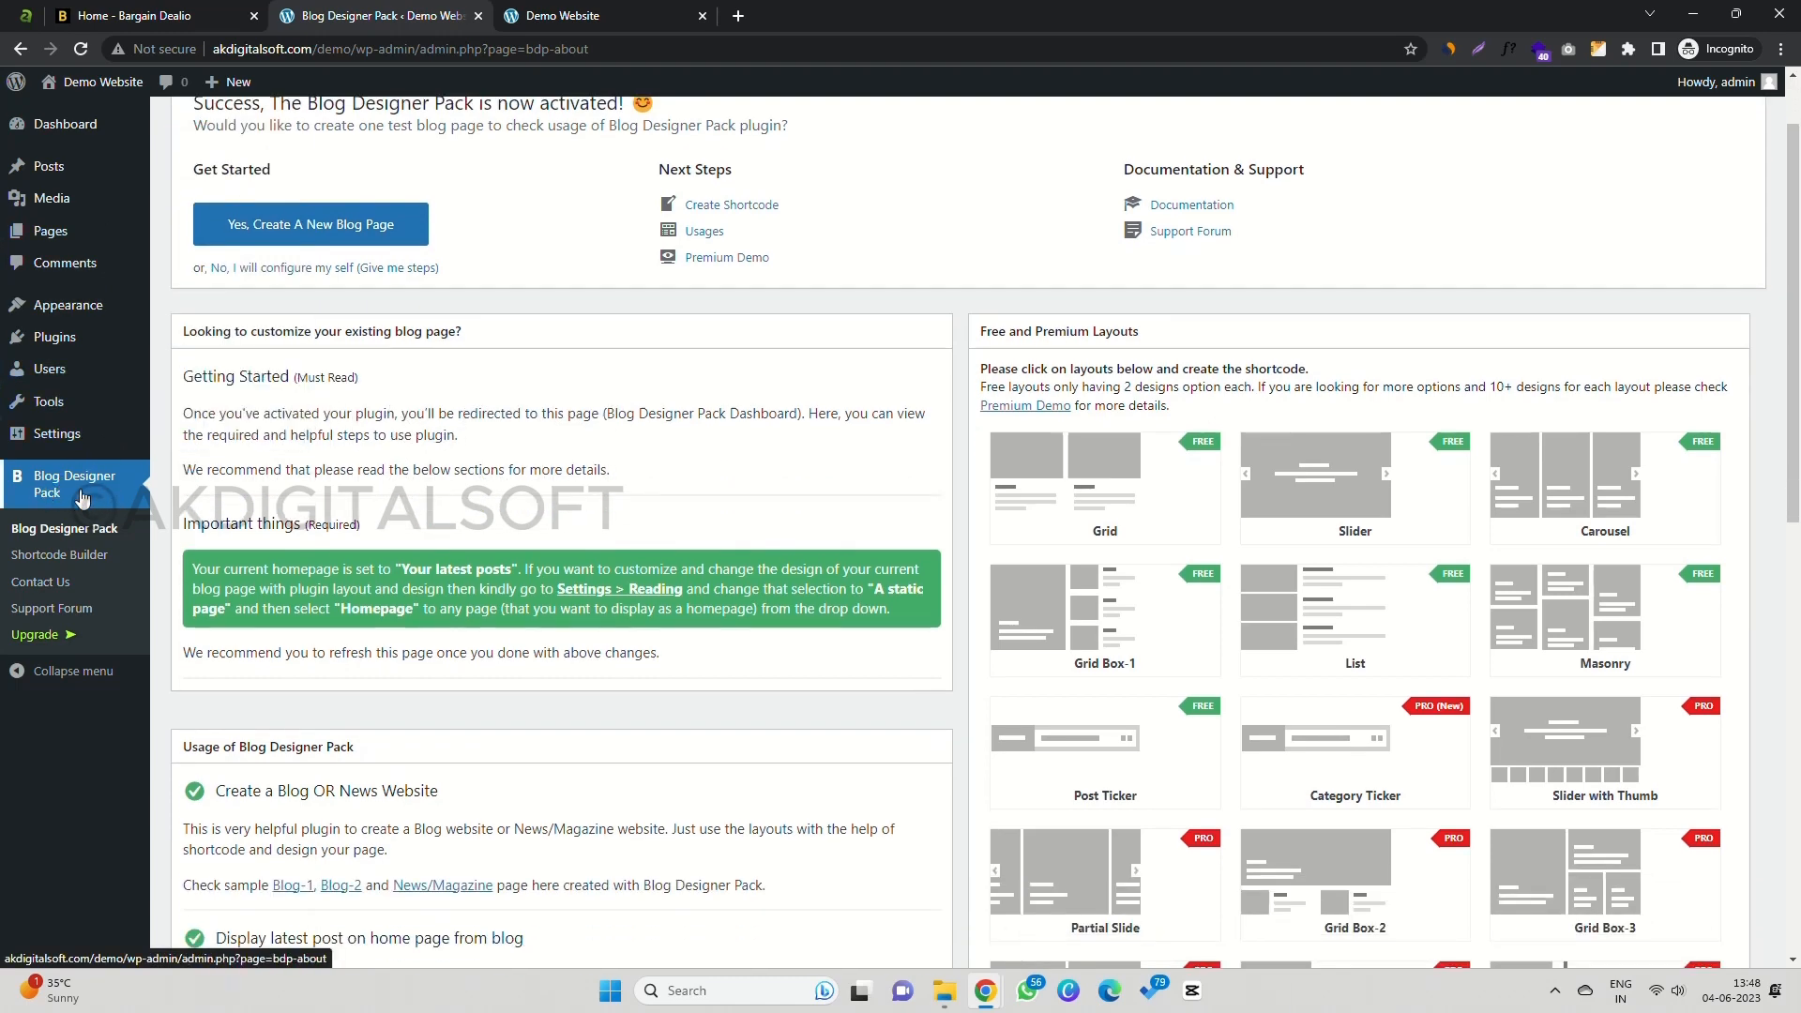
pyautogui.scroll(3, 313, 322)
pyautogui.scroll(-3, 683, 423)
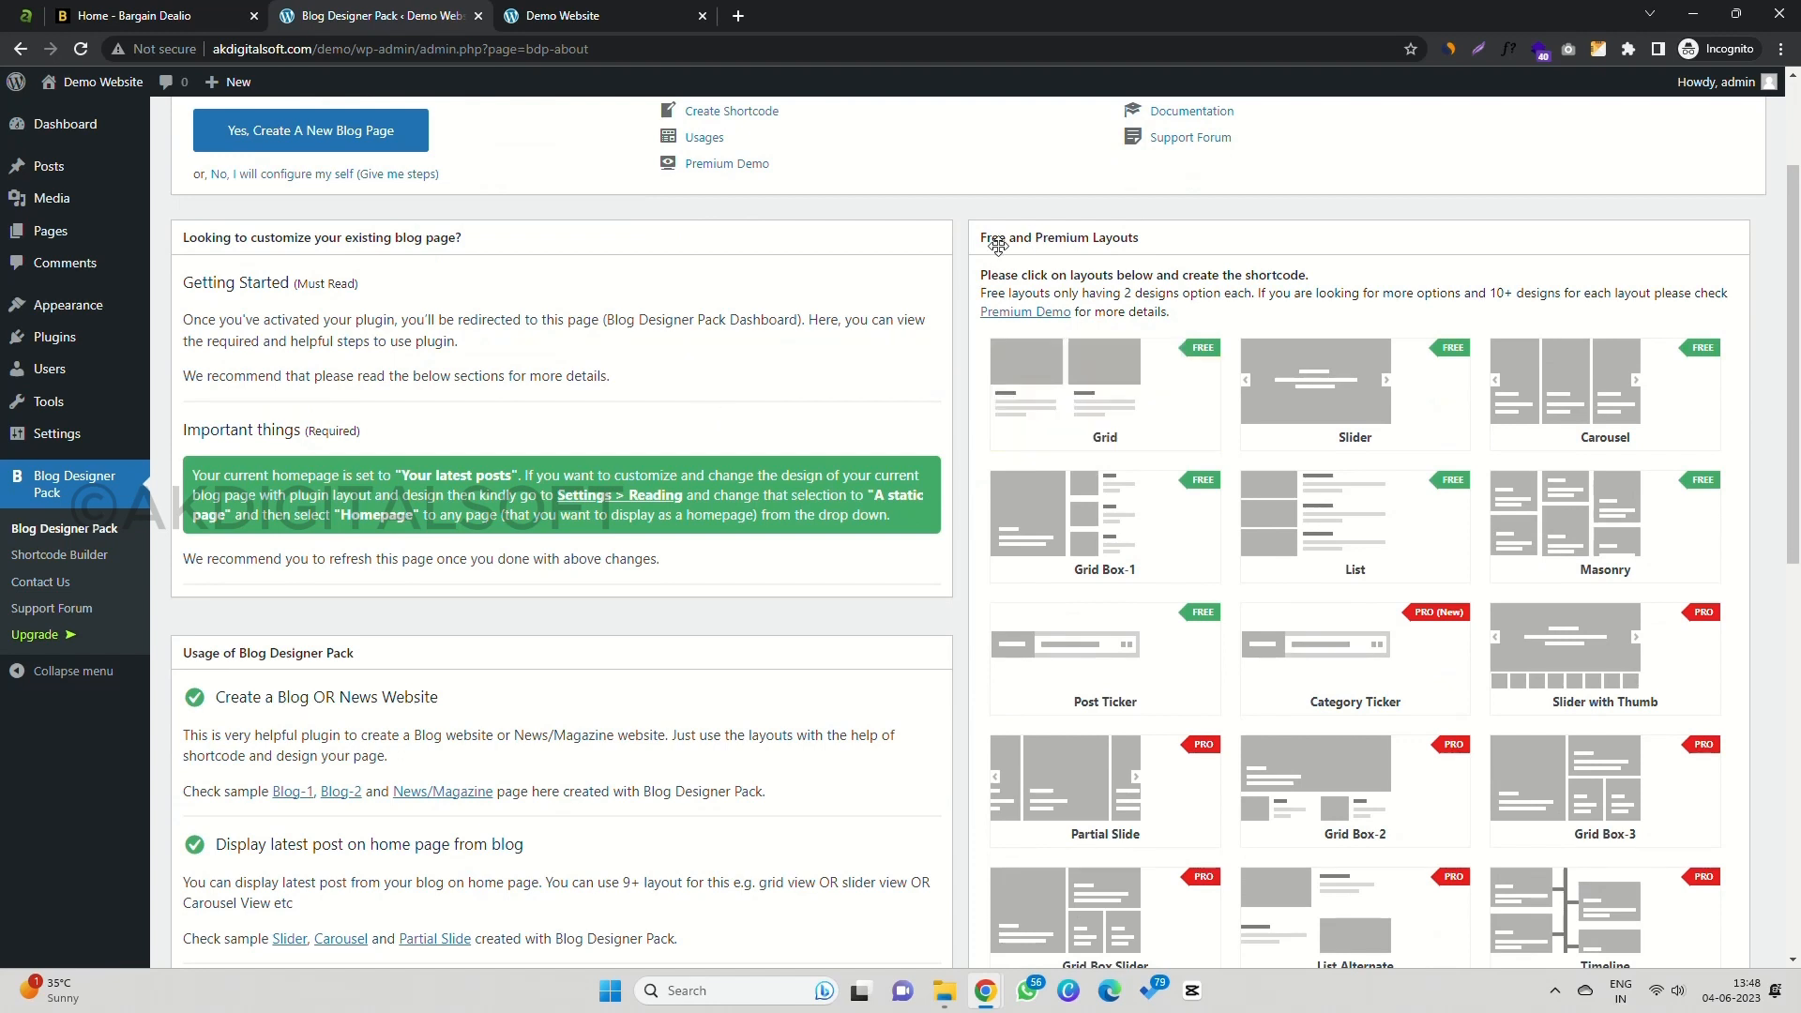
pyautogui.moveTo(989, 275); pyautogui.dragTo(1310, 276)
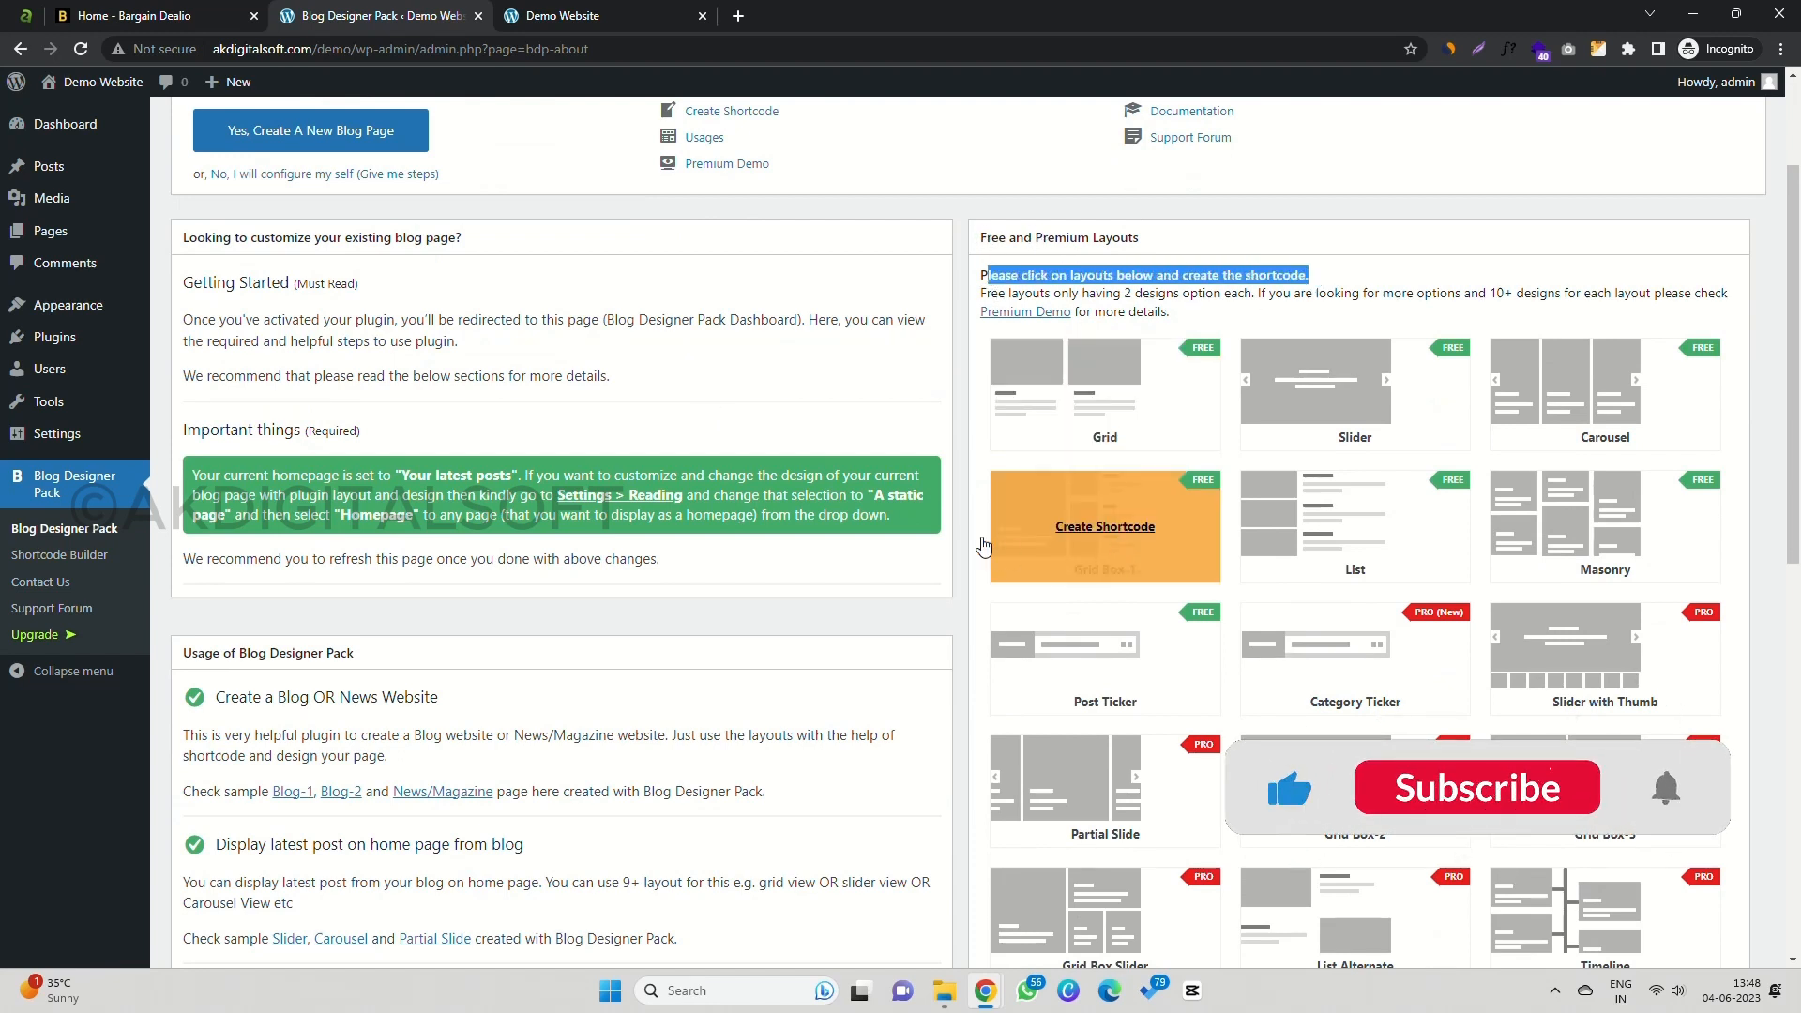
pyautogui.scroll(-1, 915, 346)
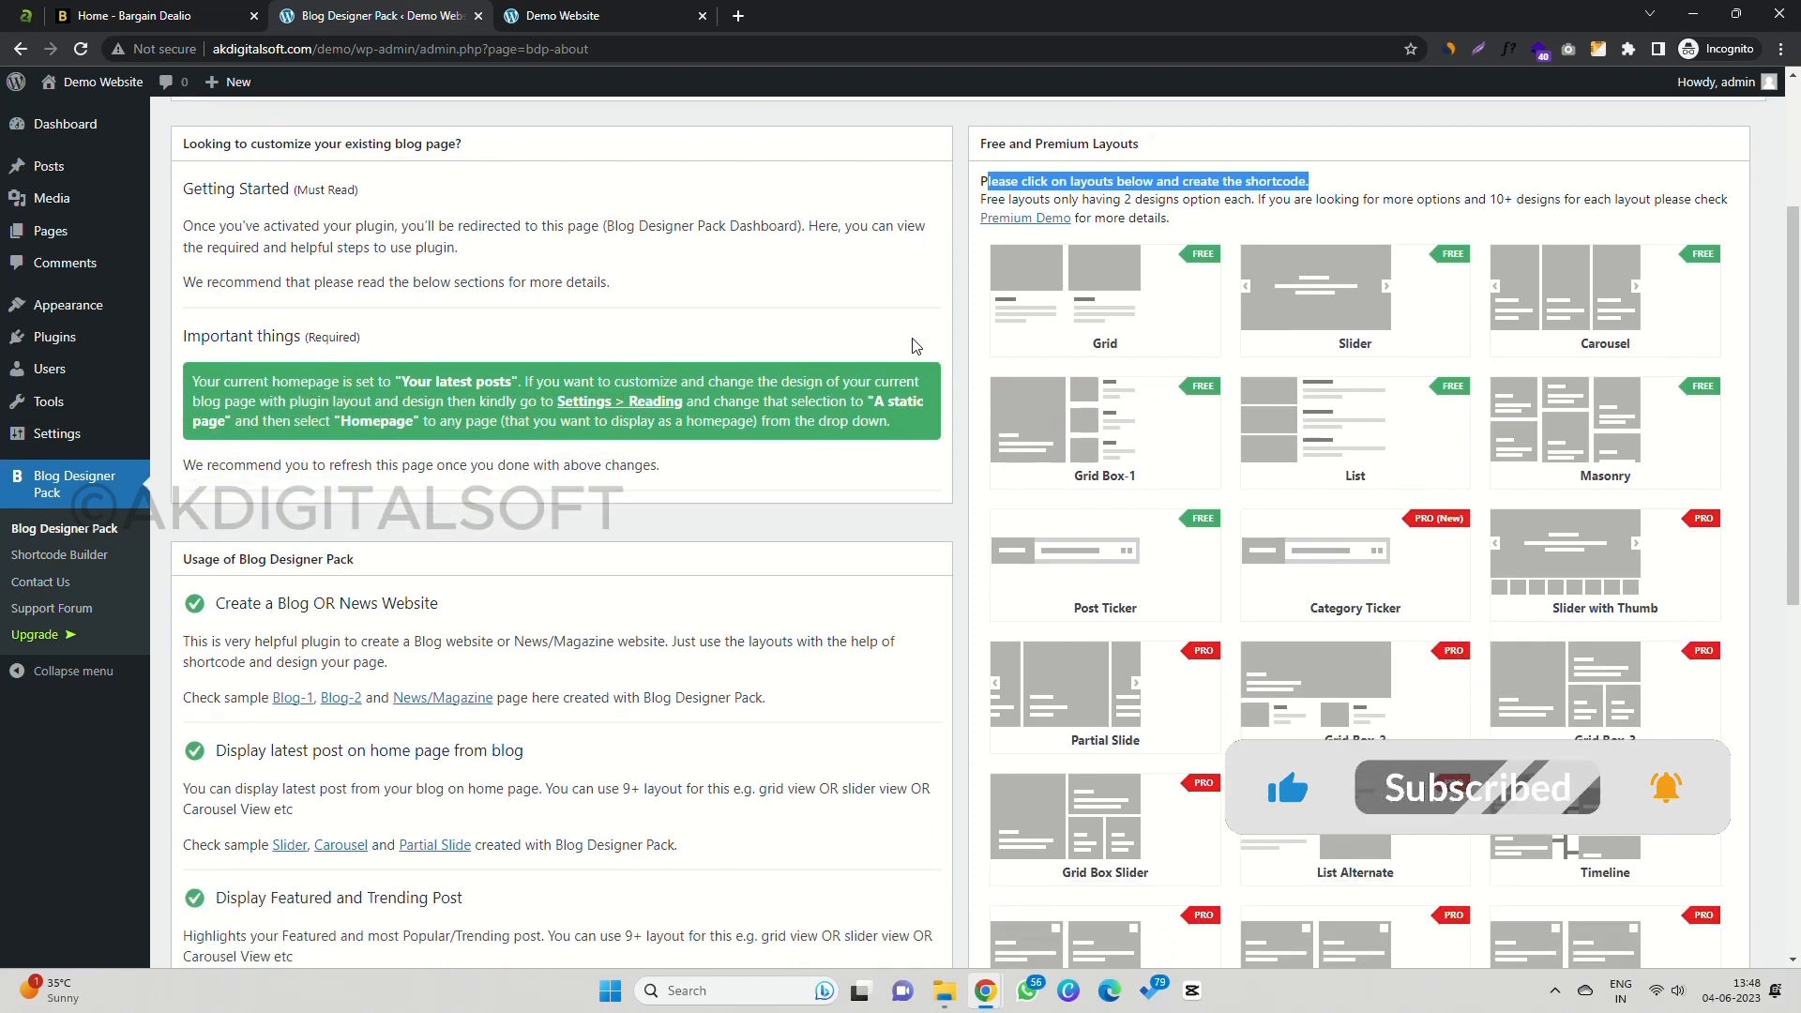
pyautogui.click(1362, 443)
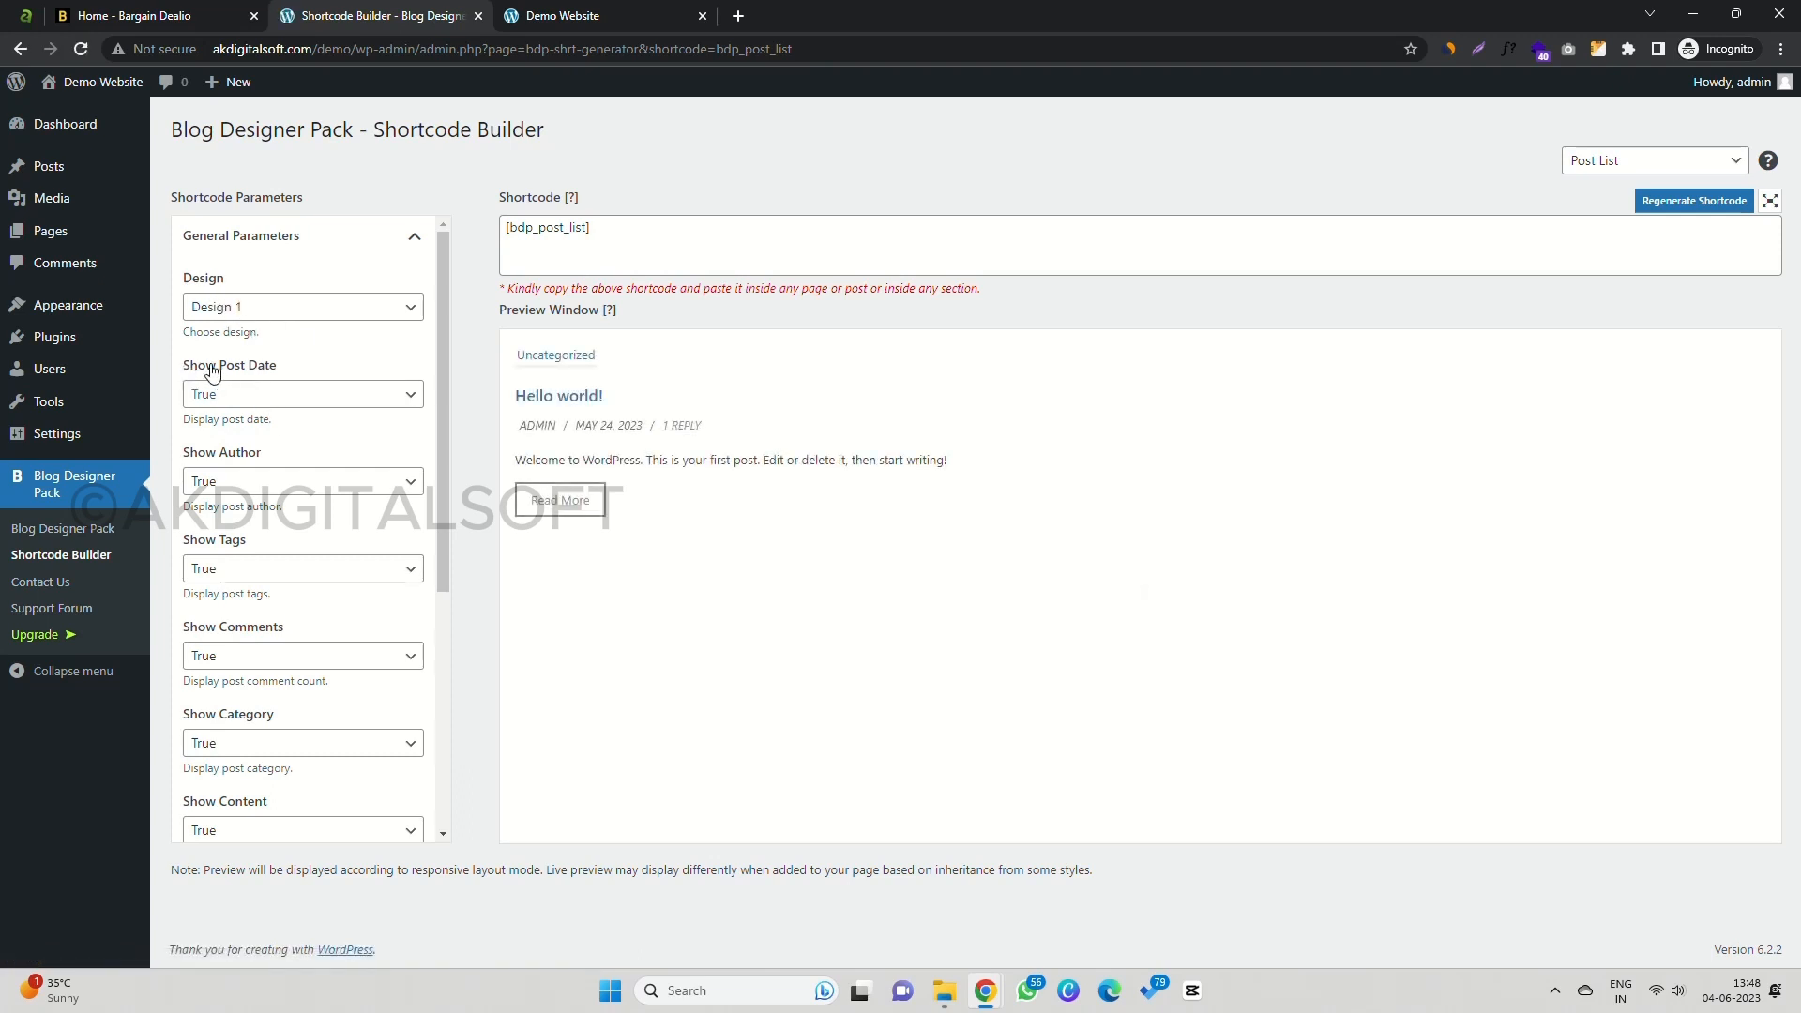
# Step: Set Show Tags and Show Comments to False in the post list shortcode's general parameters
pyautogui.scroll(-2, 251, 394)
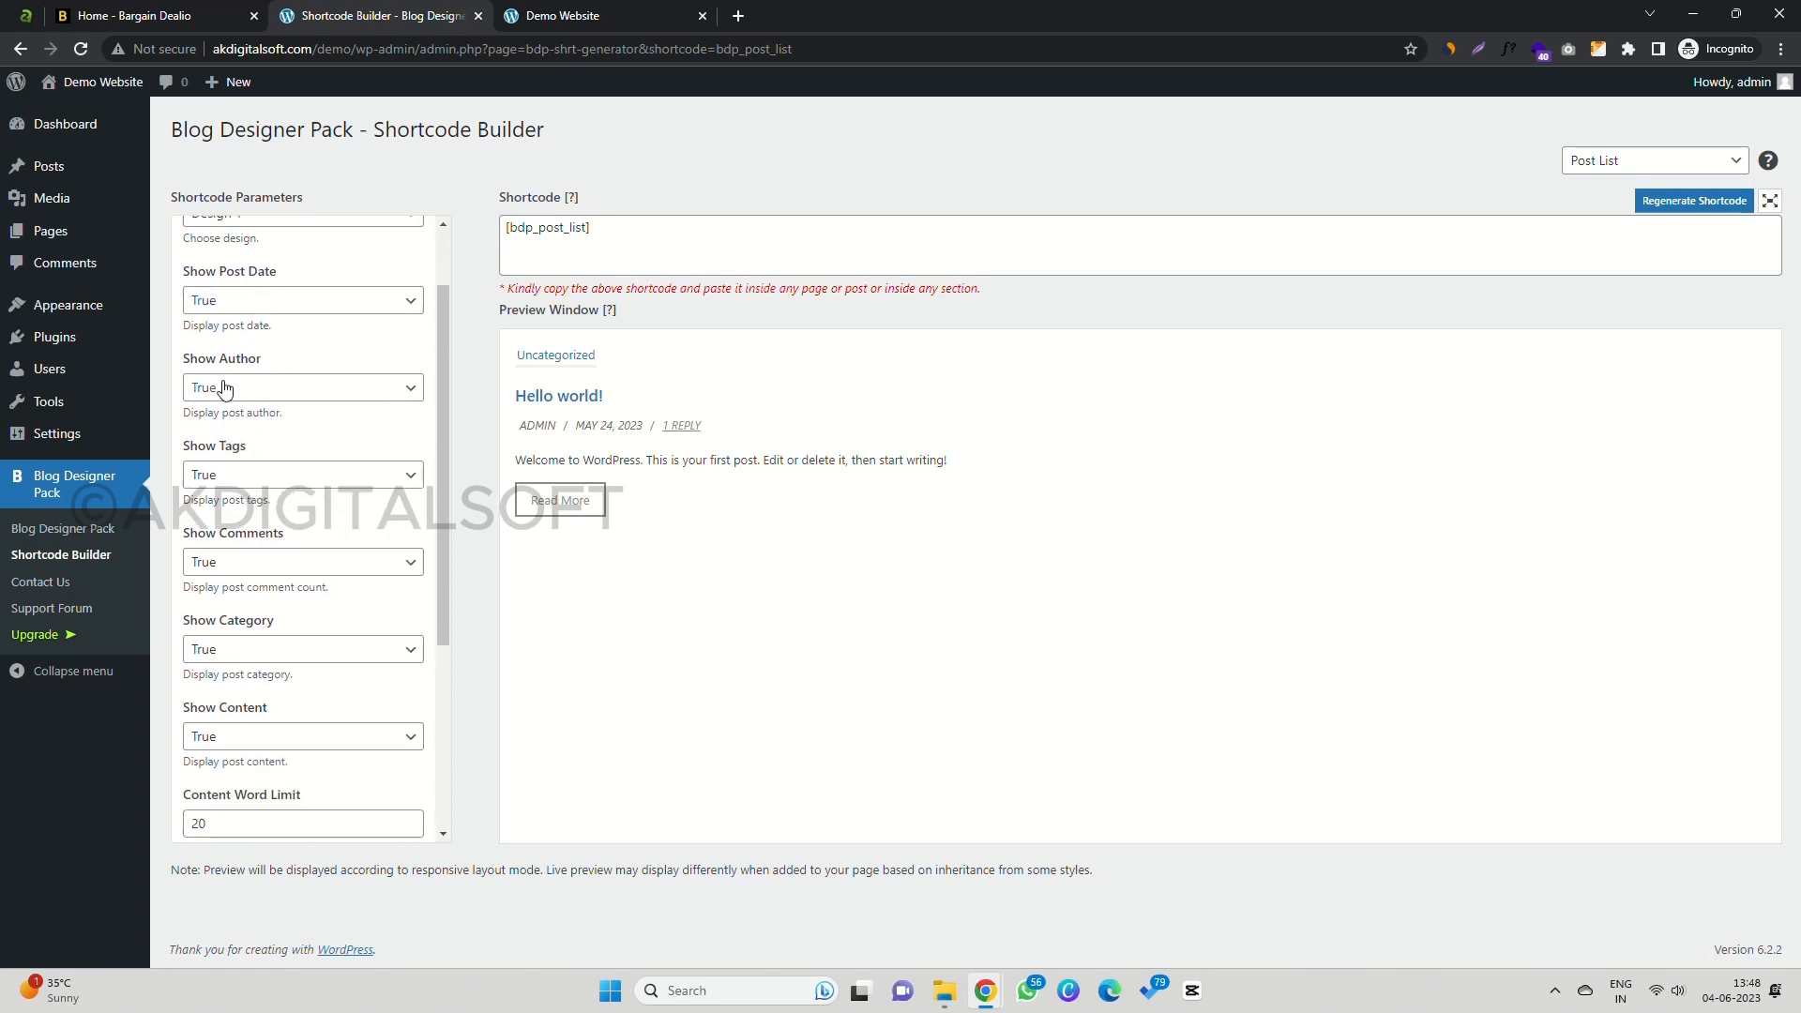
pyautogui.scroll(-1, 250, 391)
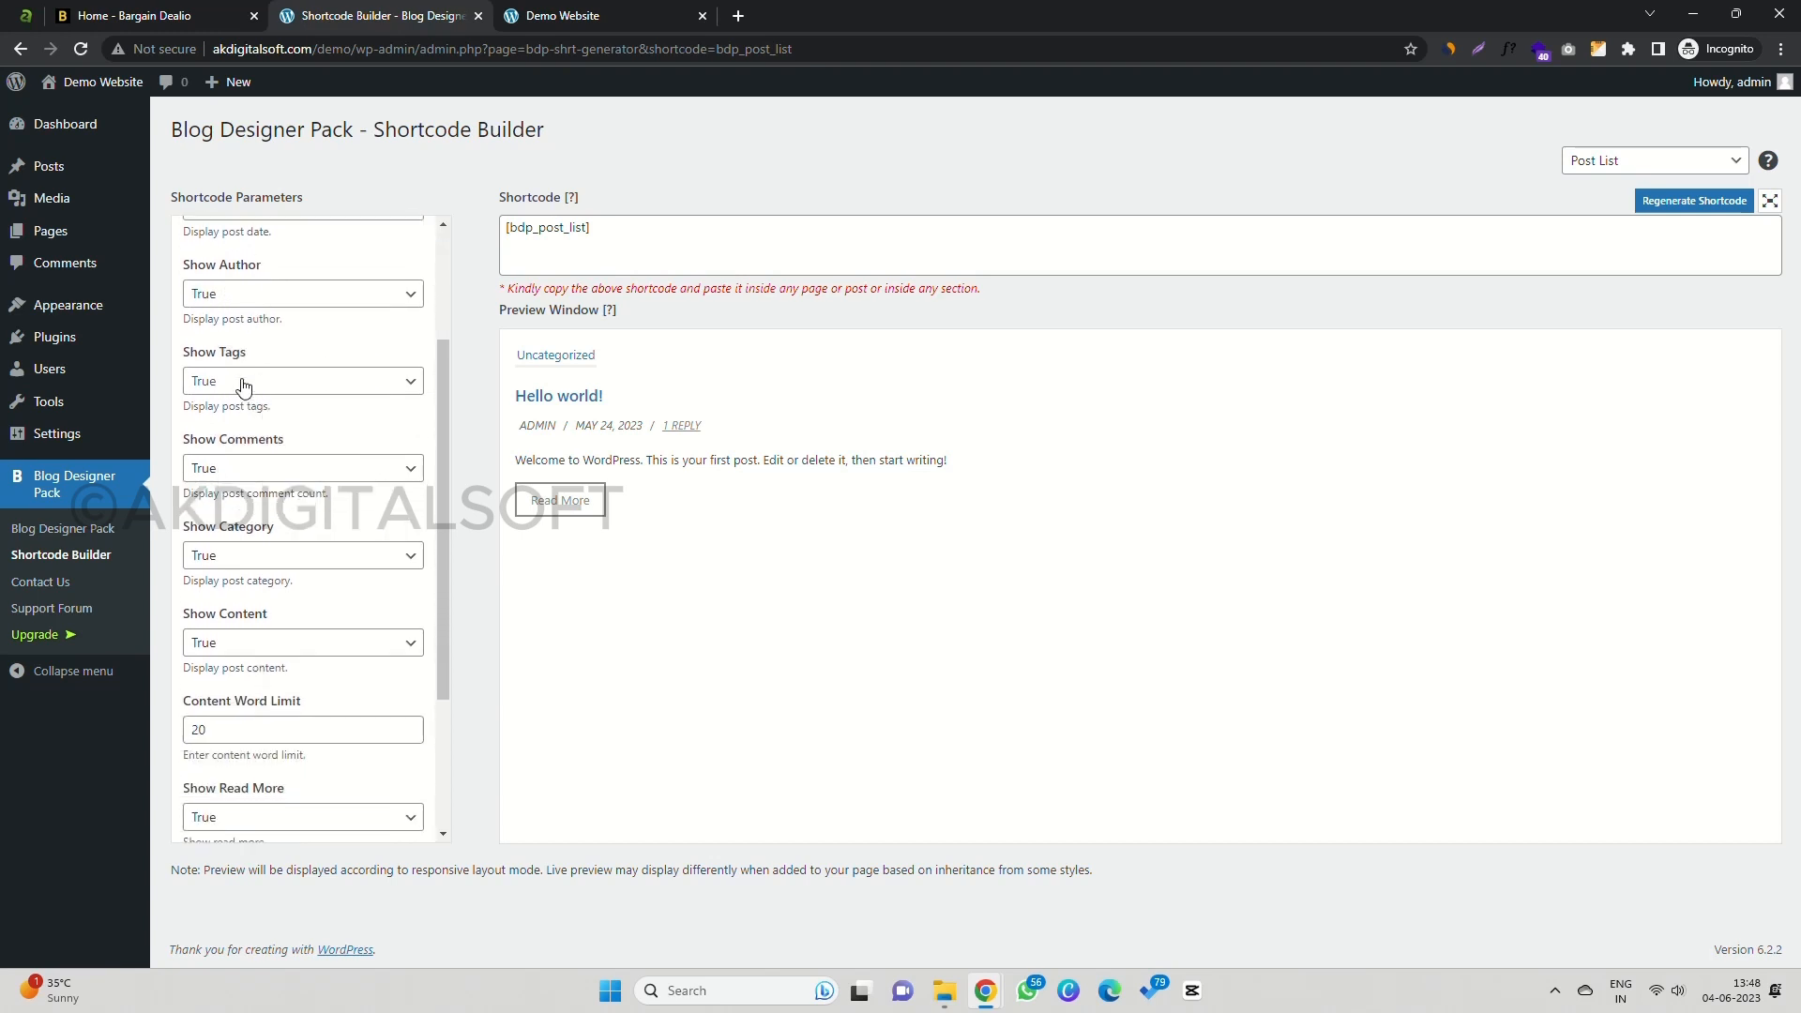
pyautogui.click(243, 386)
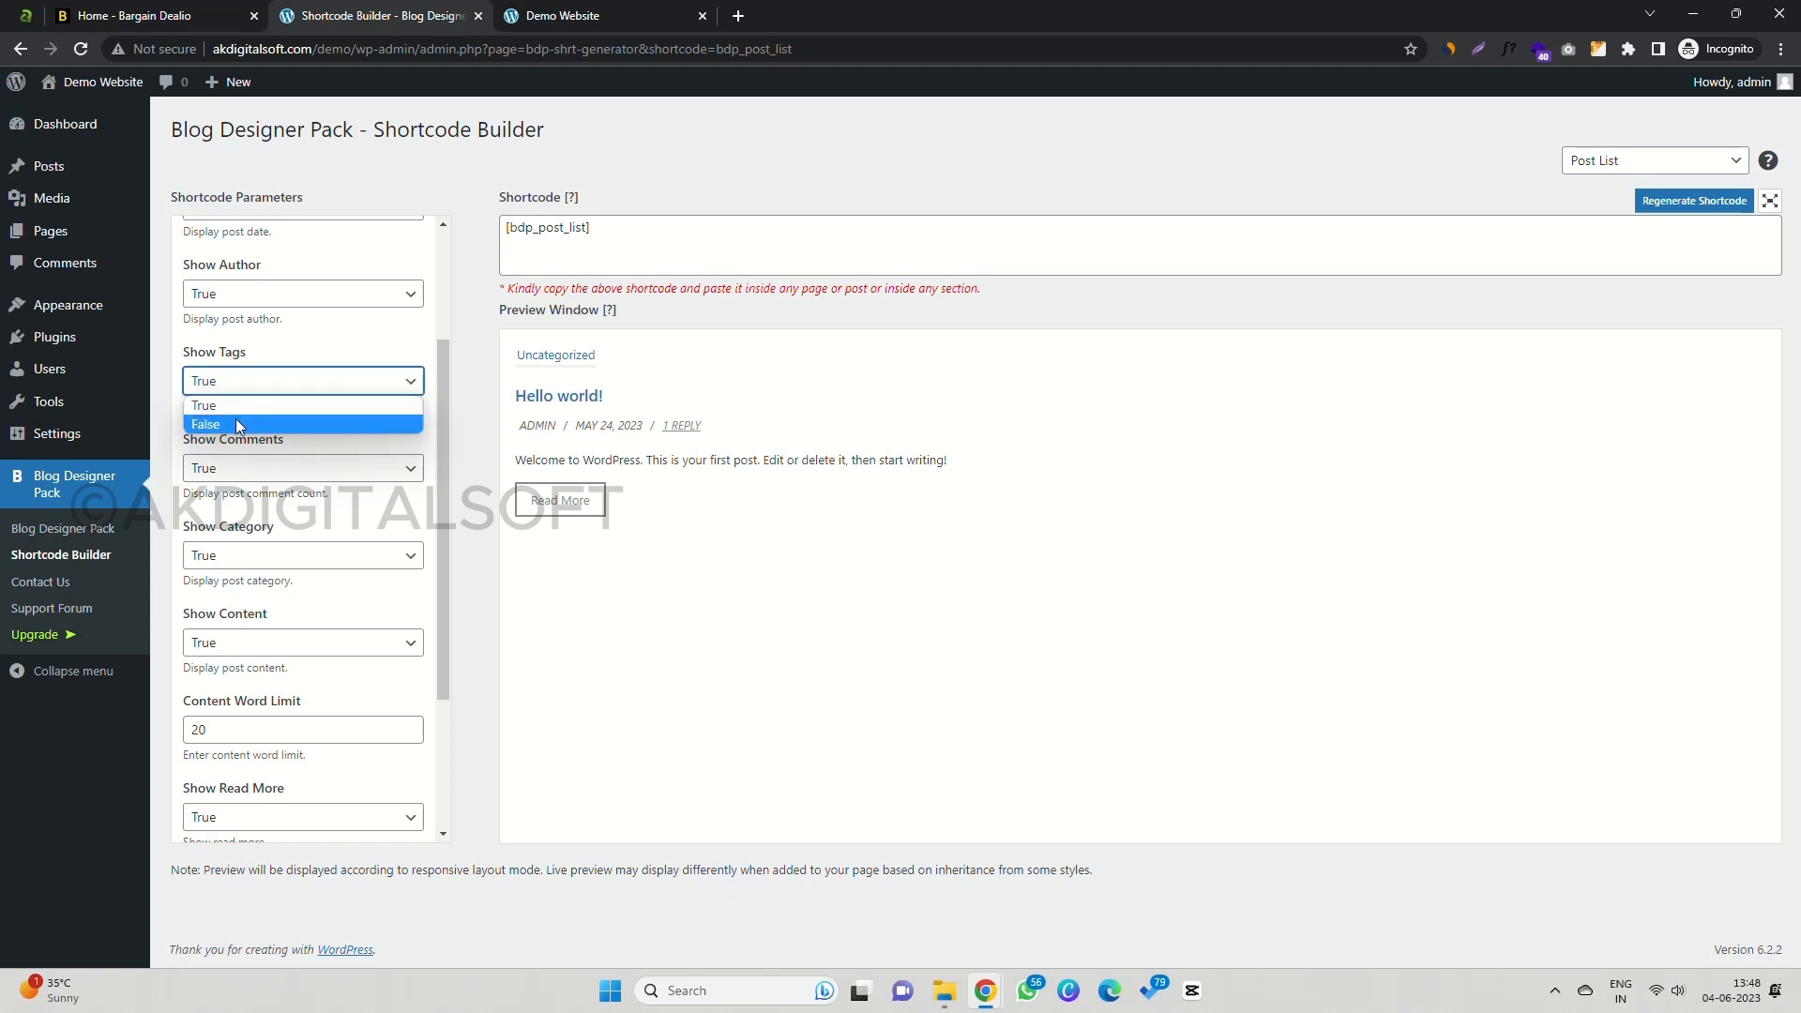
pyautogui.click(235, 419)
pyautogui.scroll(-1, 263, 406)
pyautogui.click(247, 373)
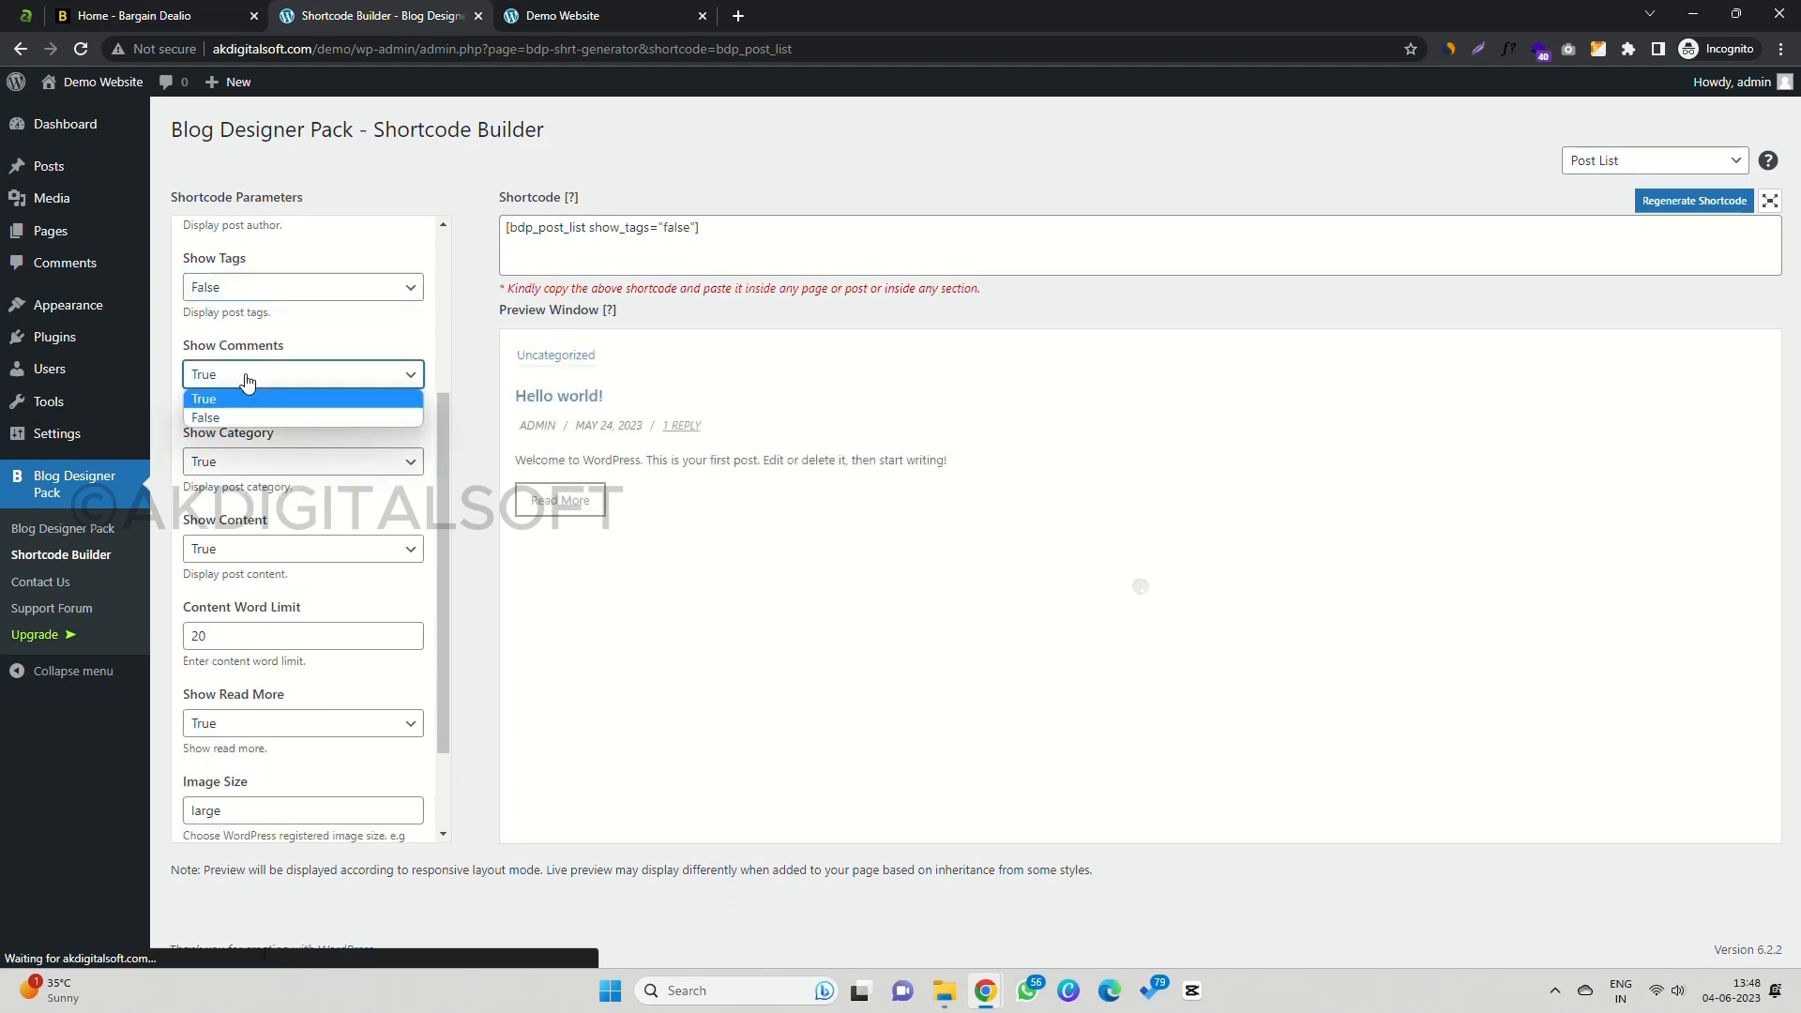
pyautogui.click(238, 413)
# Step: Set the Content Word Limit of the post list shortcode to 100
pyautogui.scroll(-1, 274, 394)
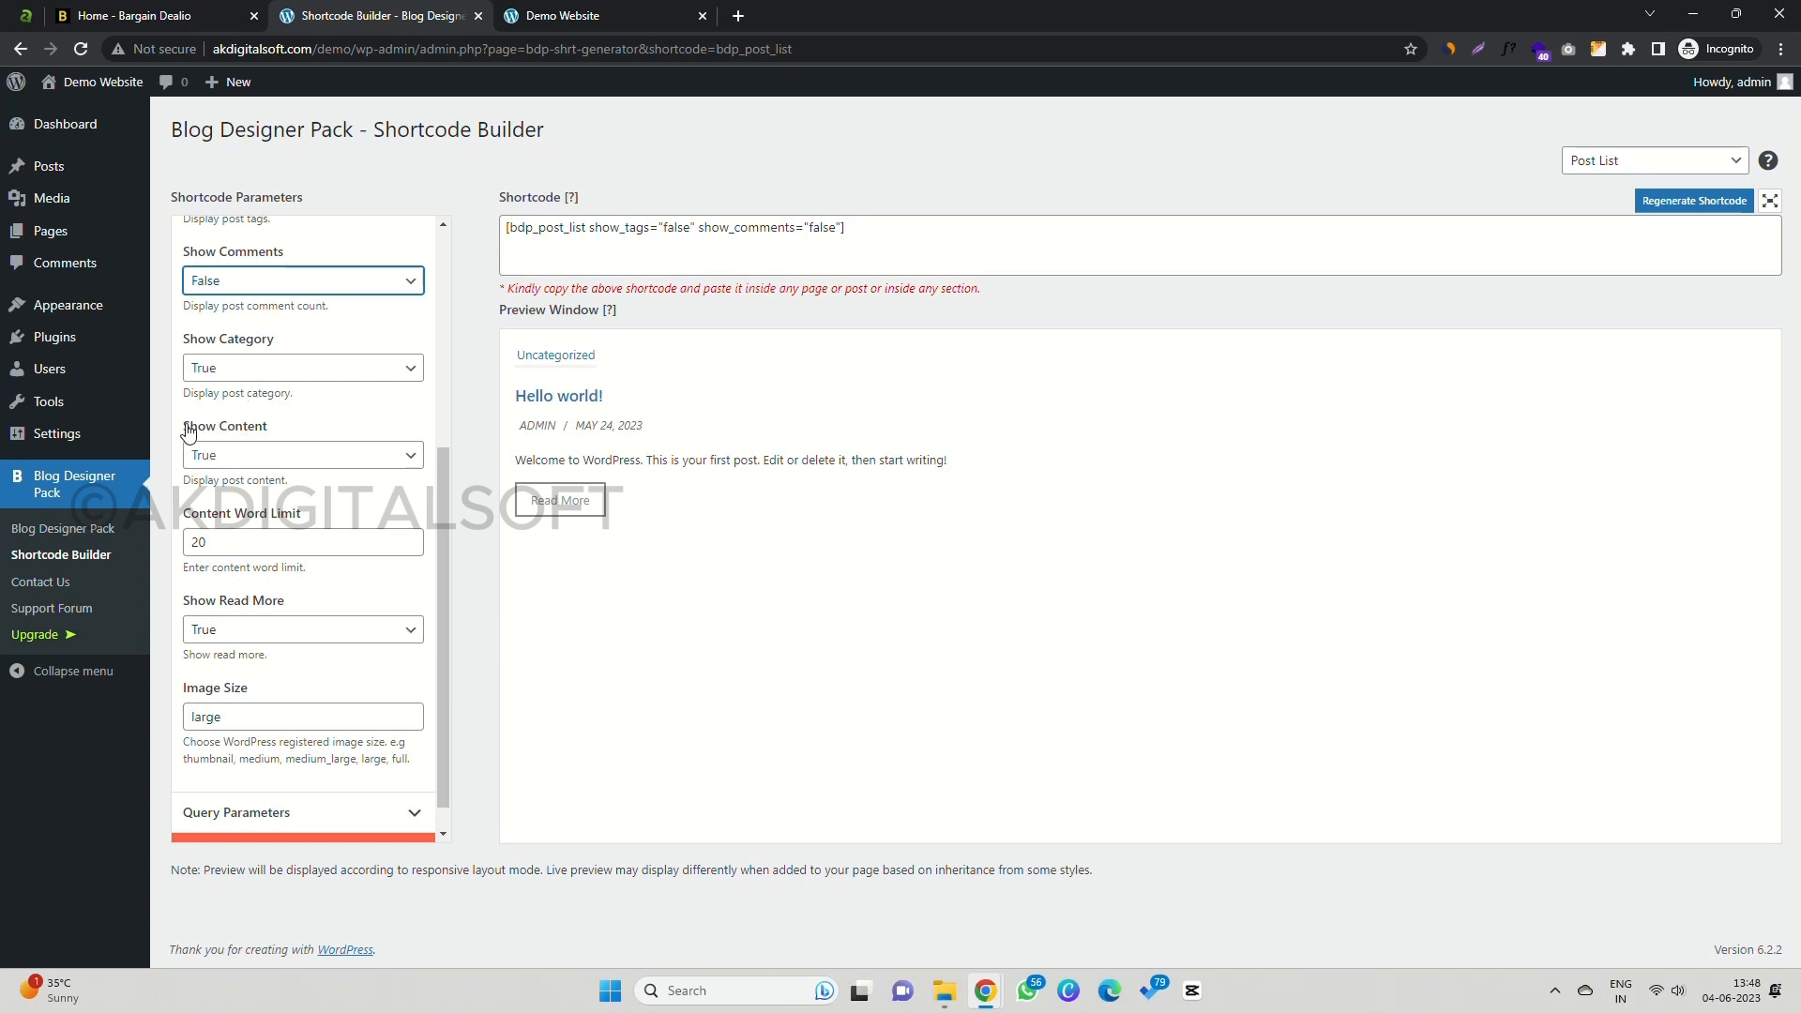
pyautogui.scroll(-1, 264, 419)
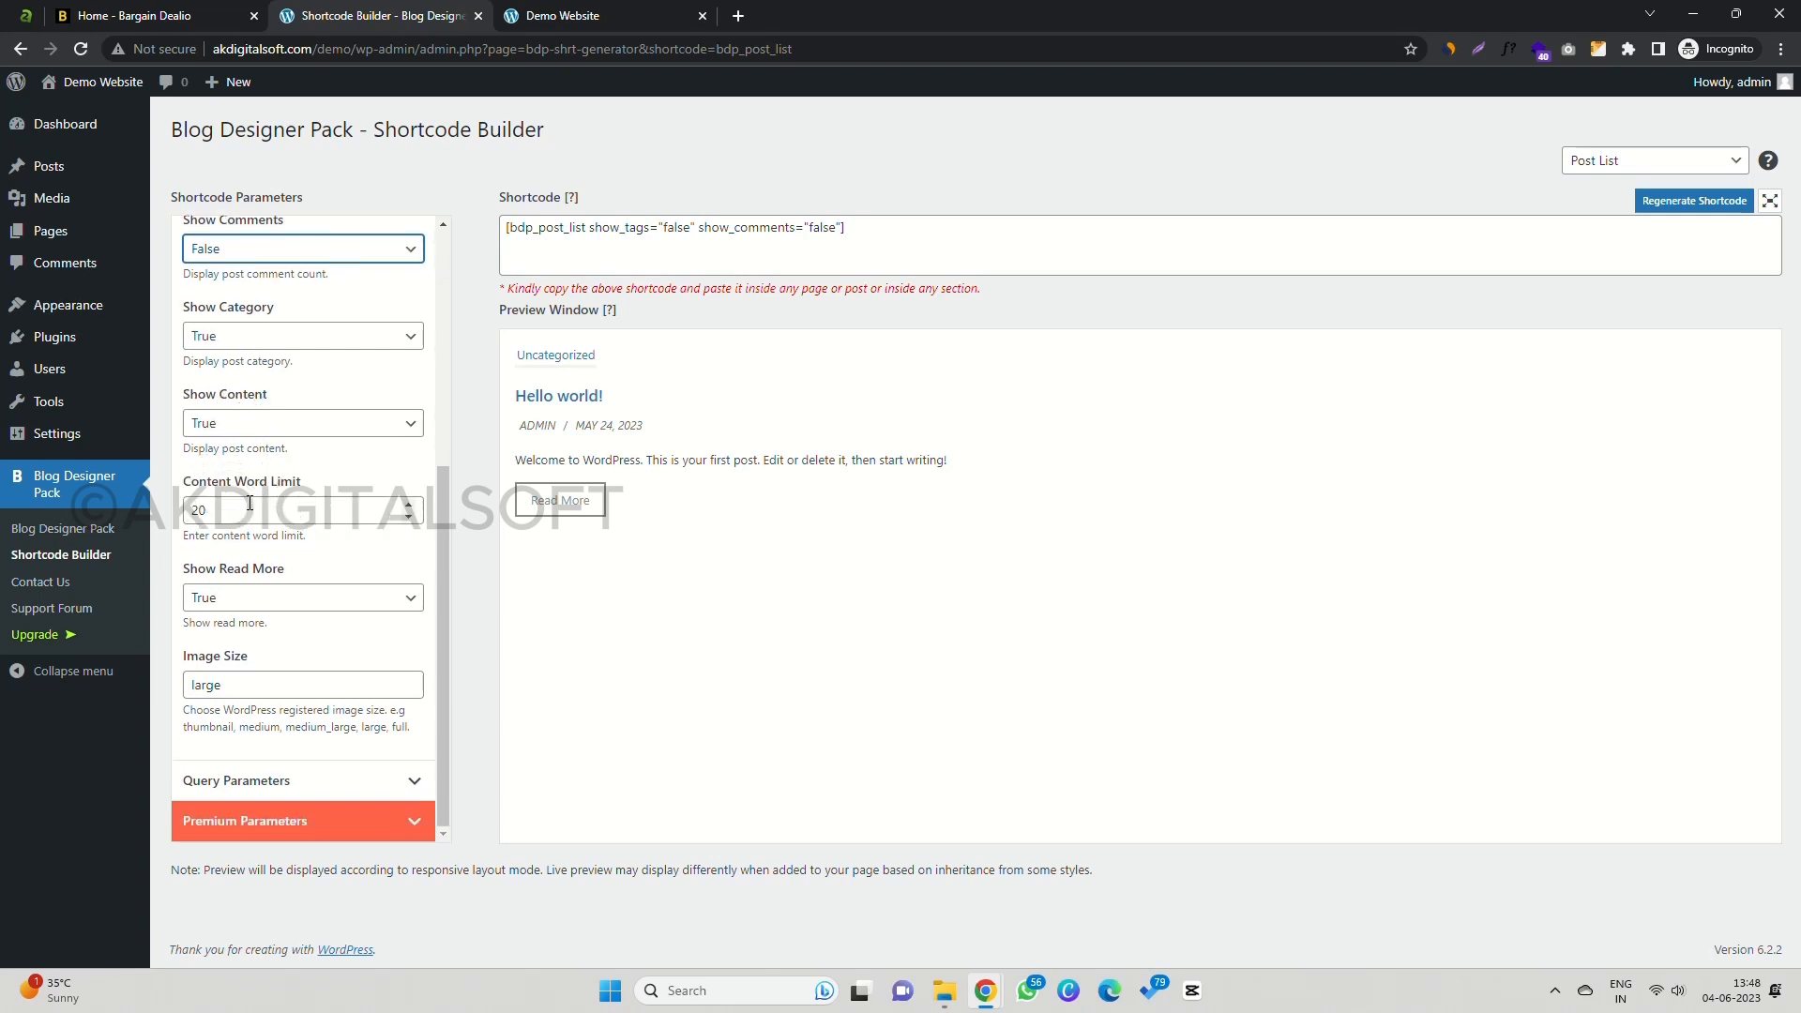
pyautogui.doubleClick(240, 513)
pyautogui.write('1')
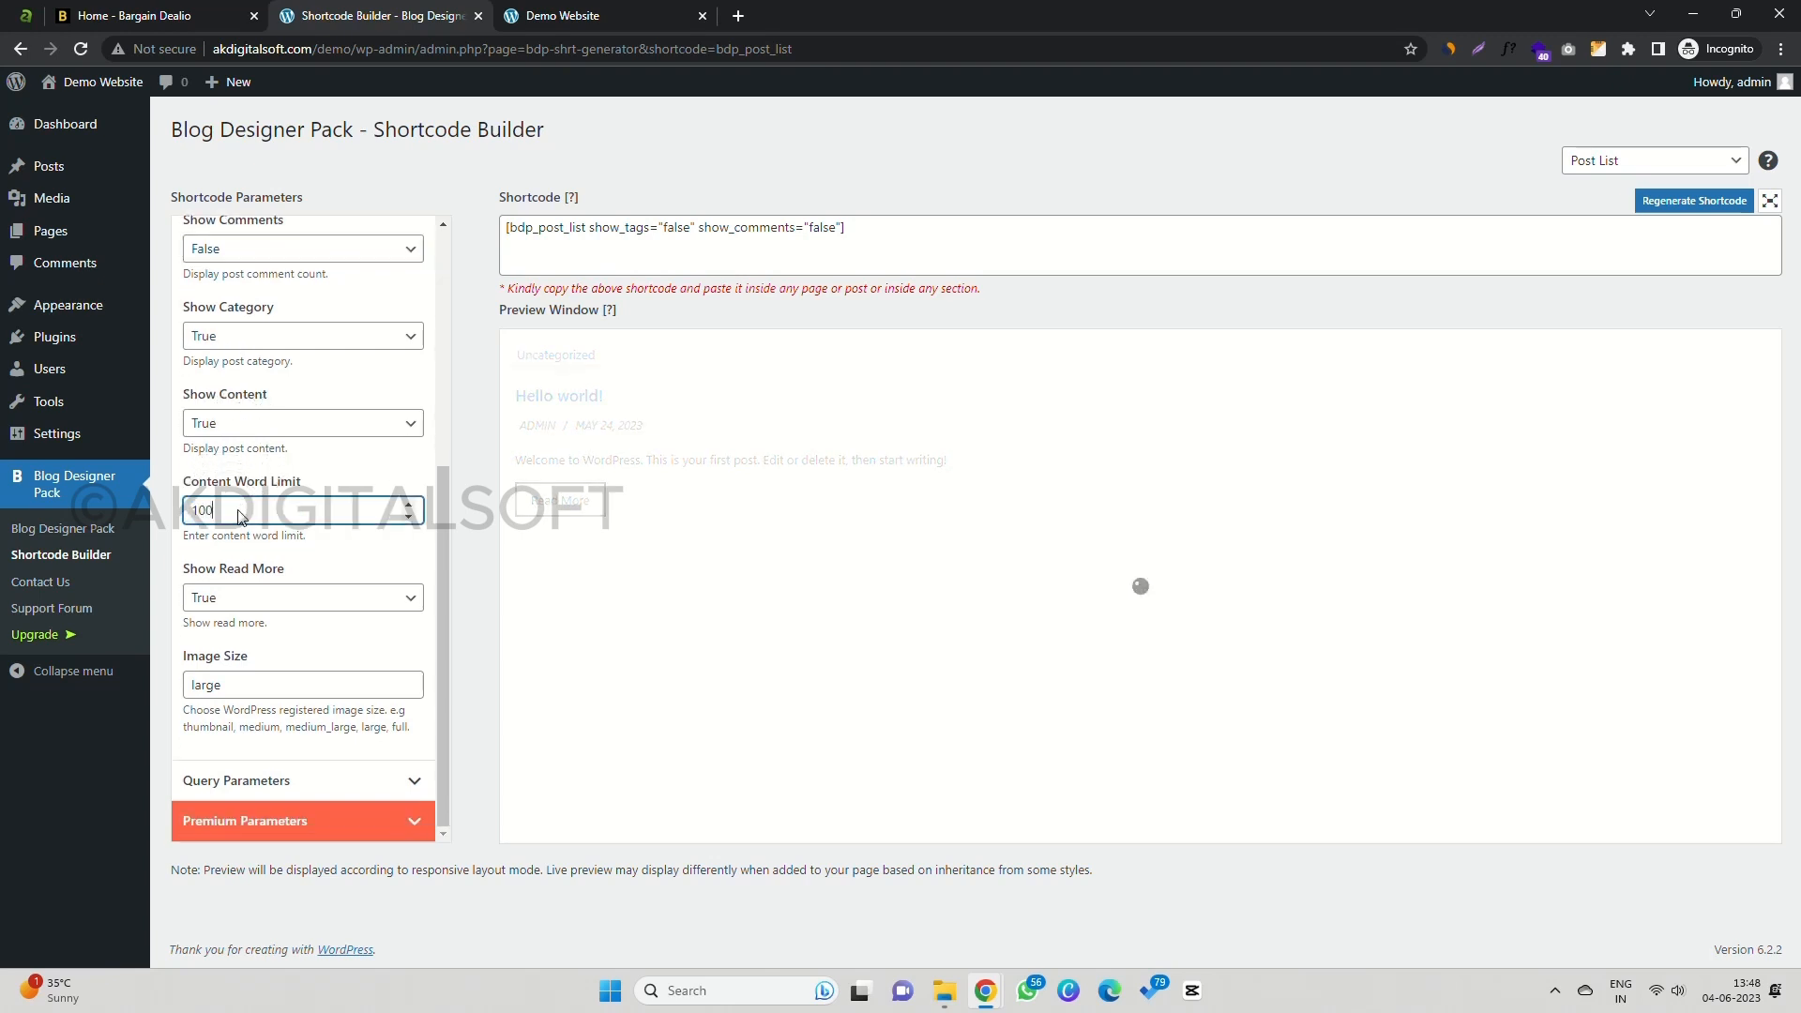
pyautogui.write('00')
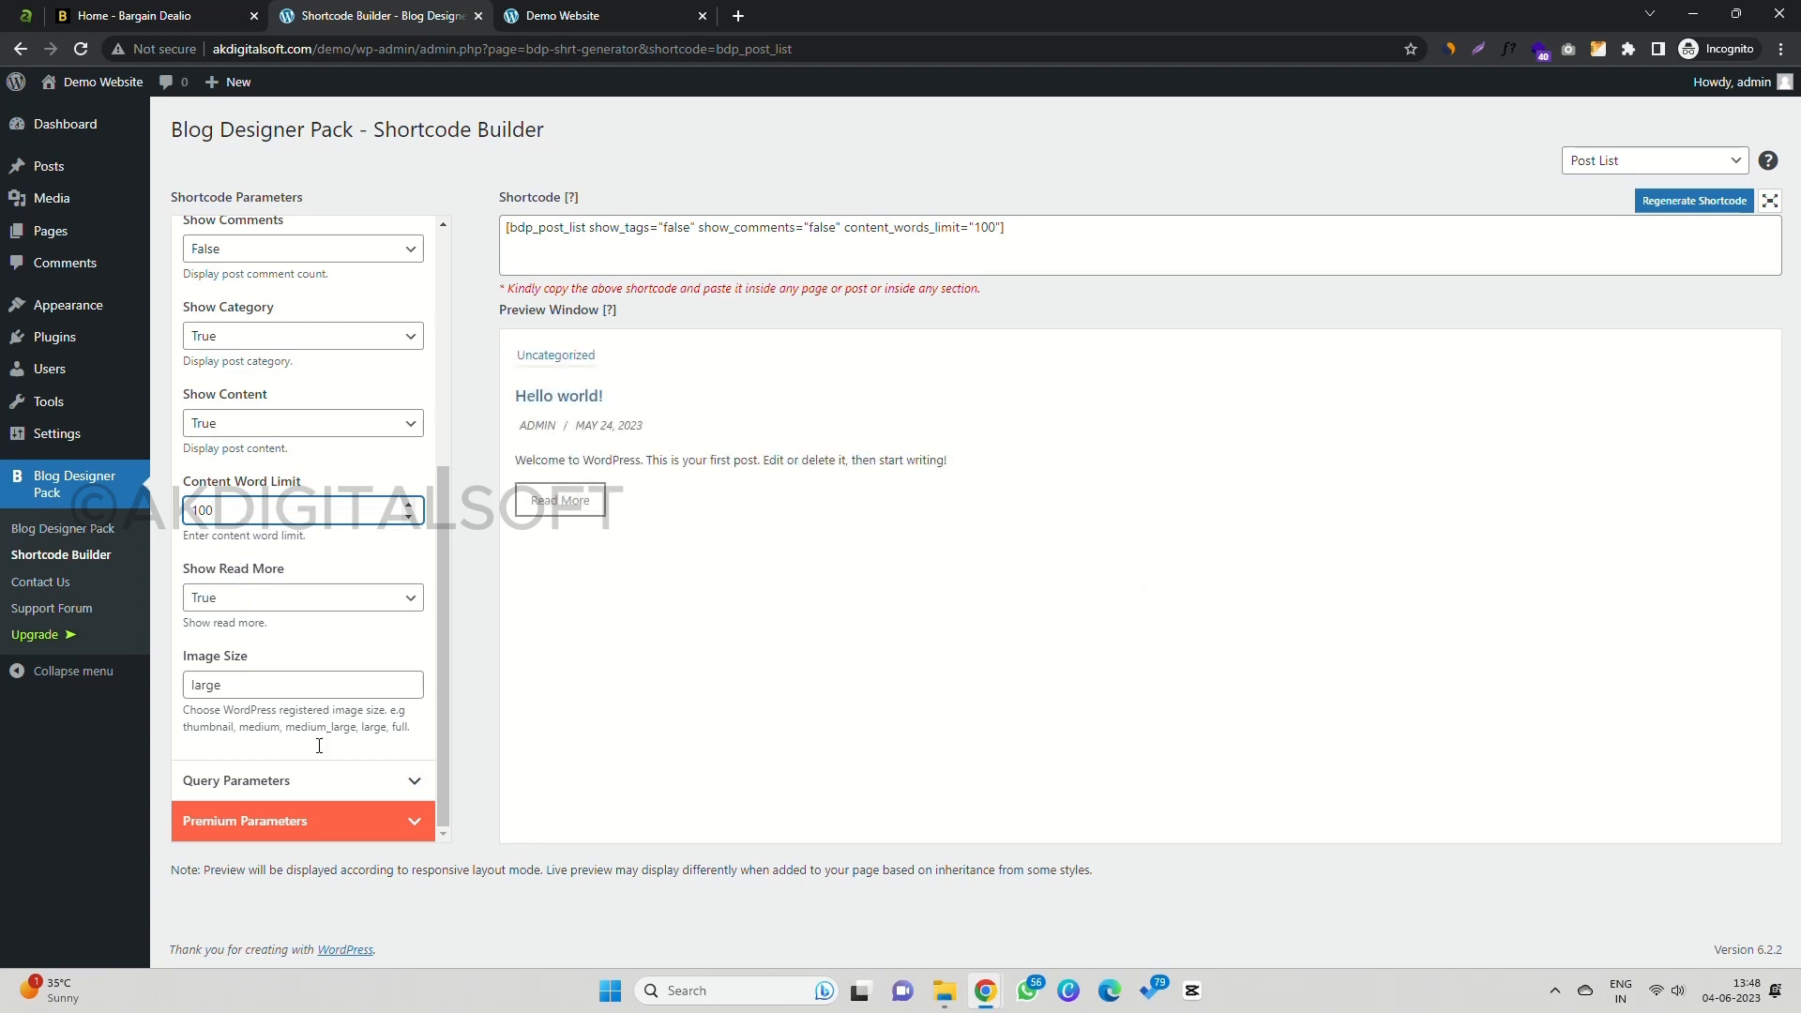
# Step: In the query parameters, set the total number of posts to 10 and order the posts by Post Date
pyautogui.click(290, 782)
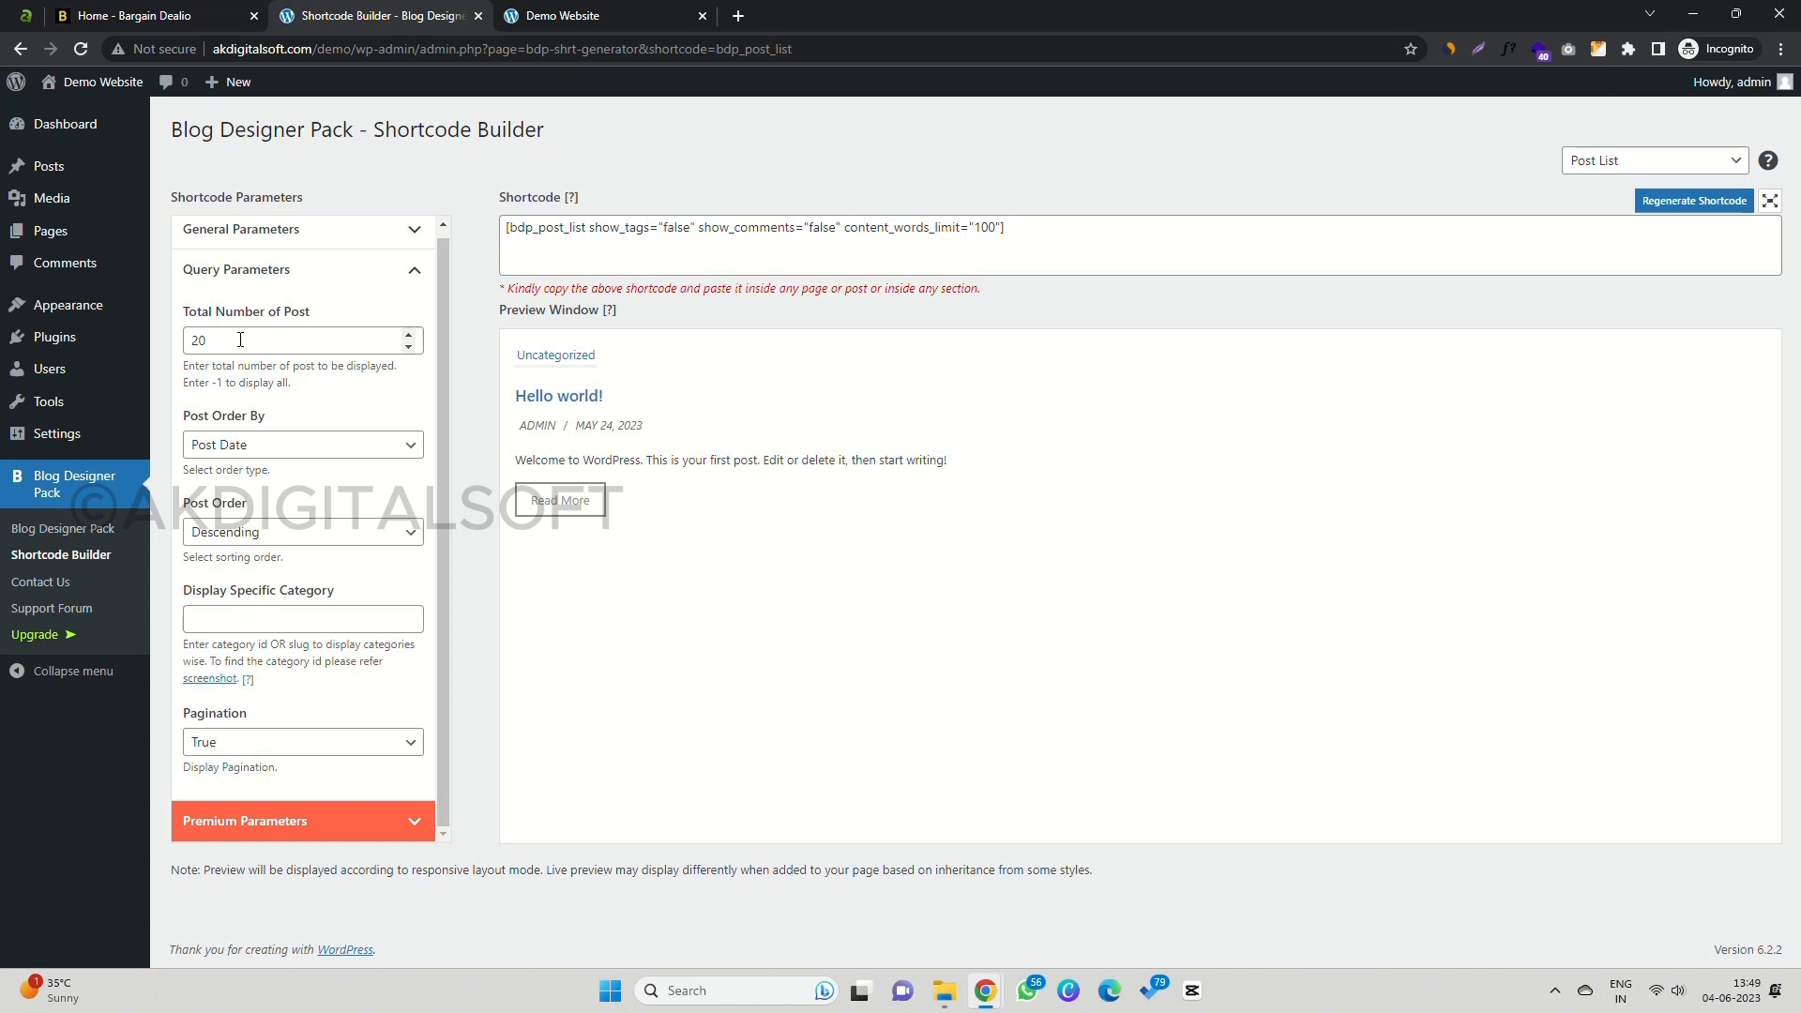
pyautogui.moveTo(240, 340); pyautogui.dragTo(182, 345)
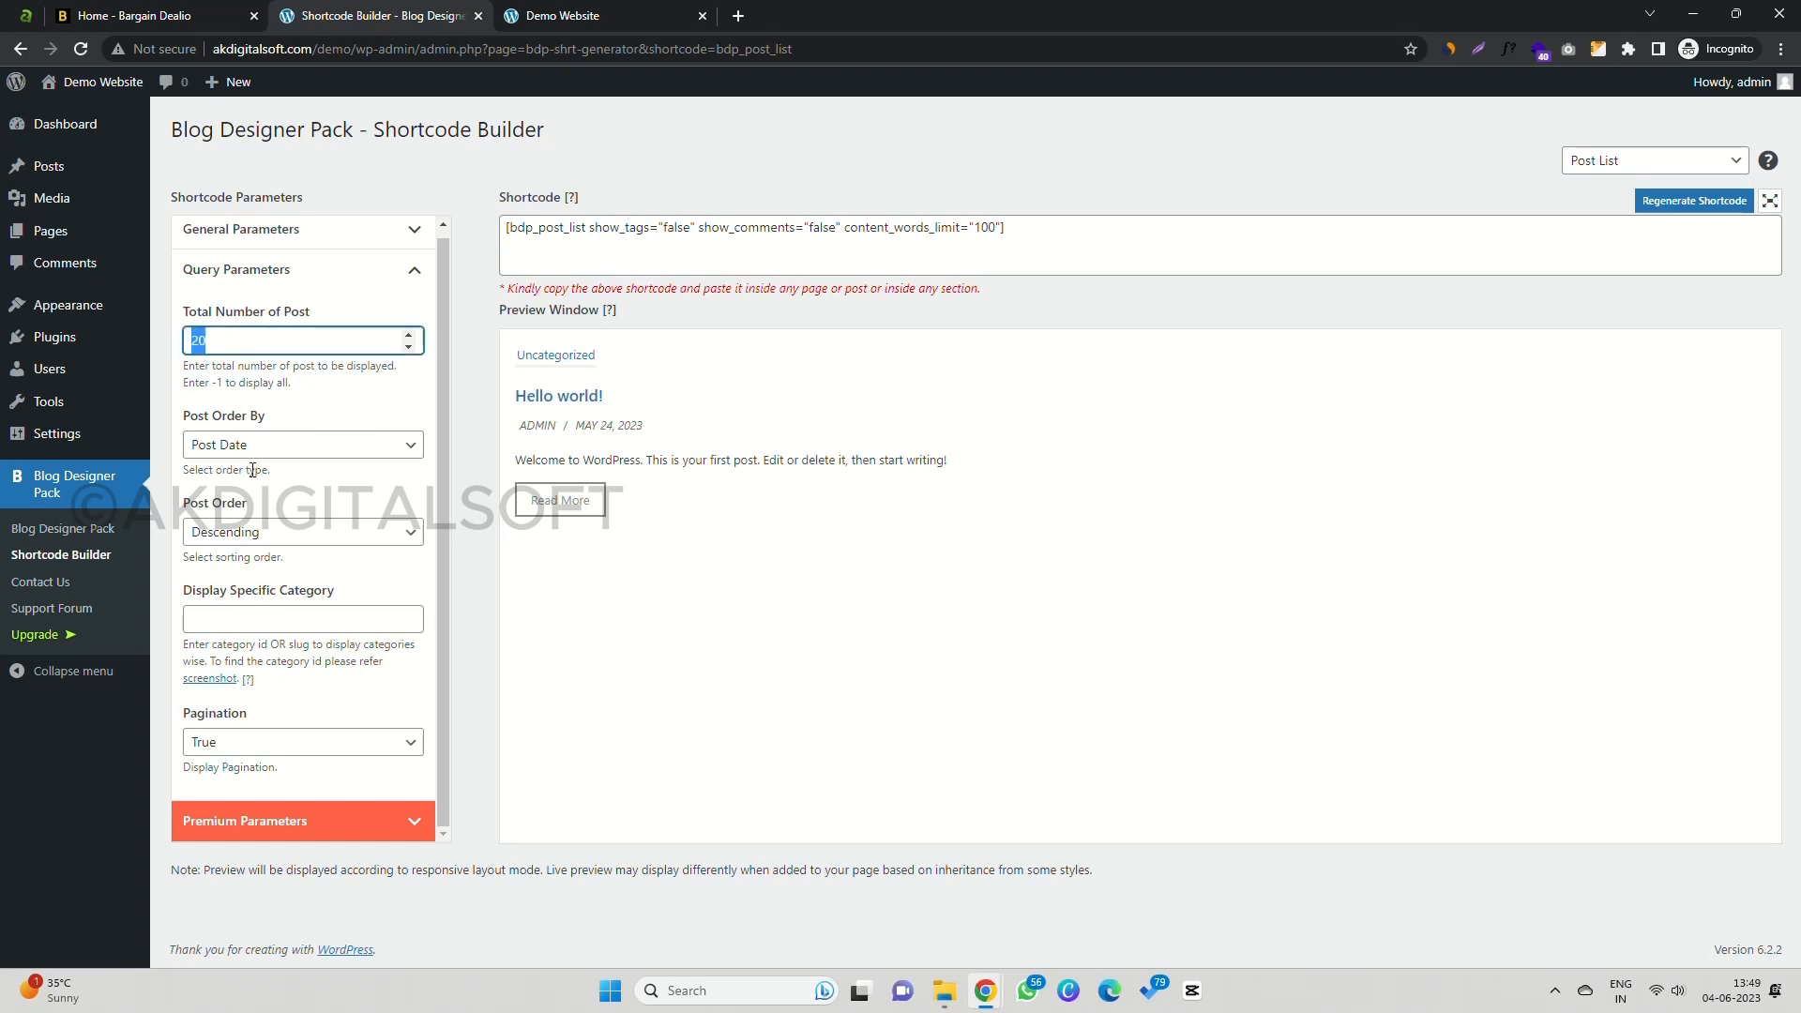
pyautogui.write('1')
pyautogui.click(261, 446)
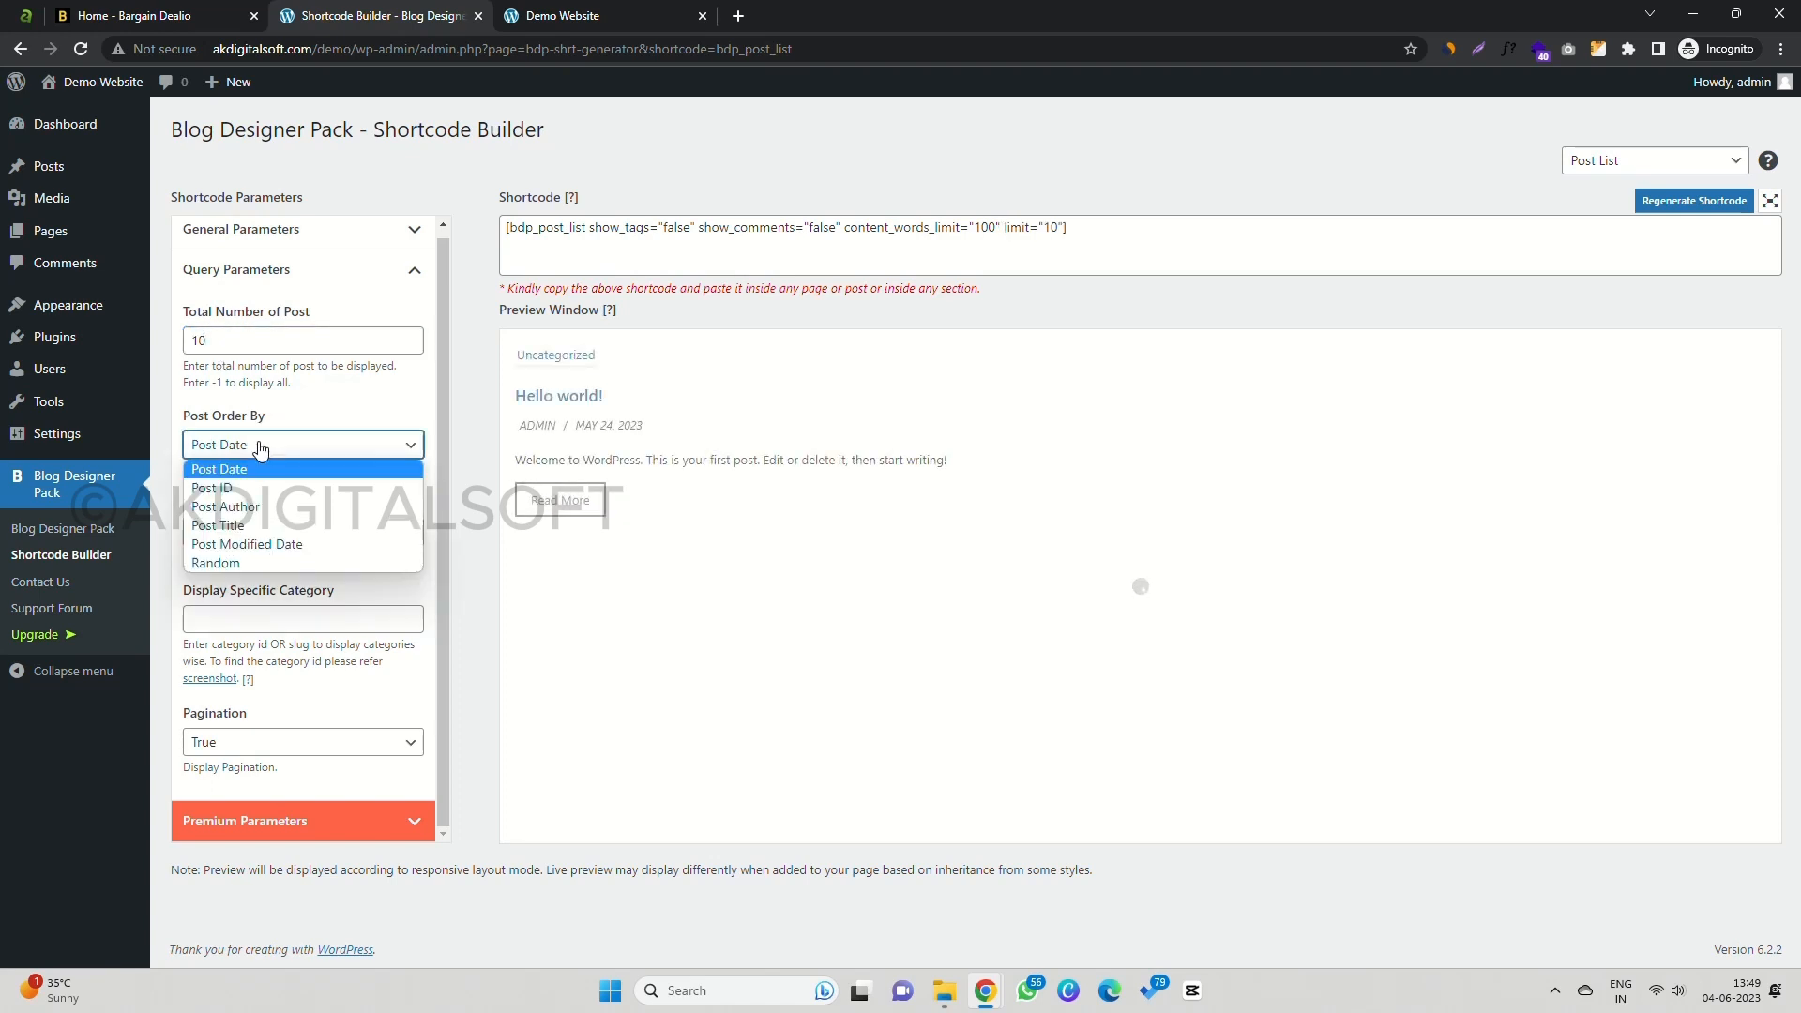
pyautogui.click(245, 471)
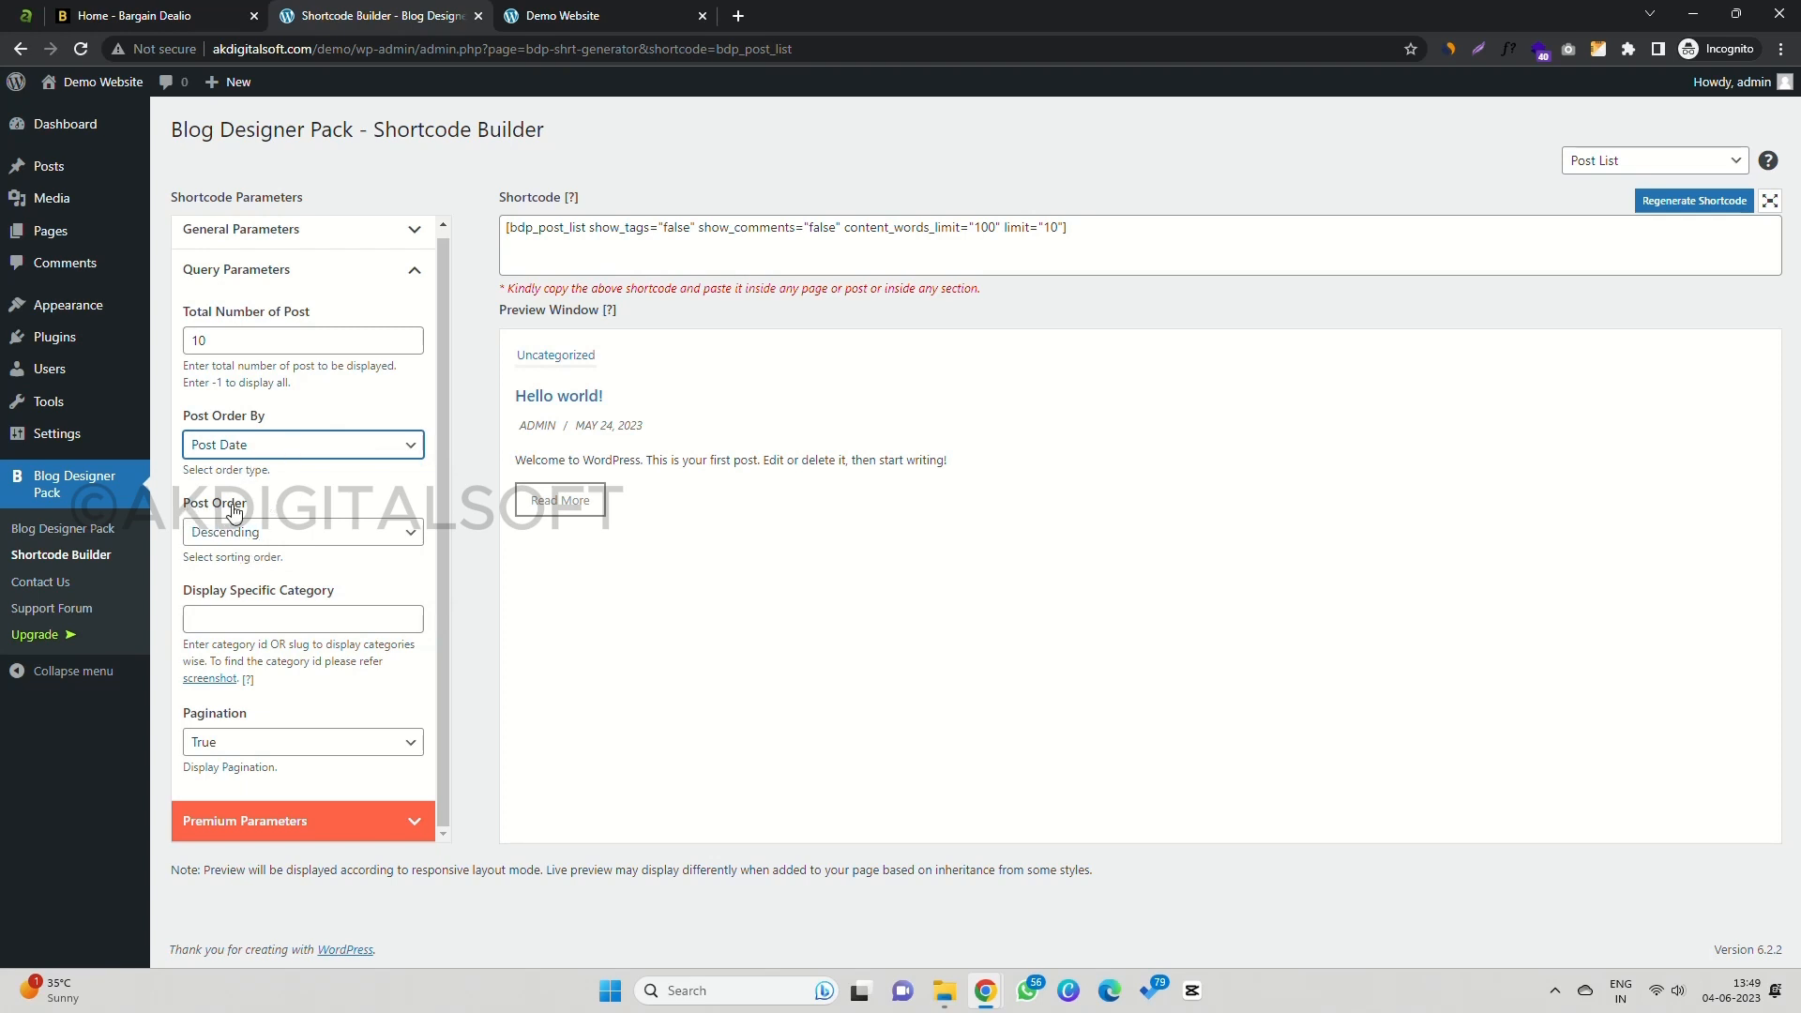
# Step: Select the entire generated post list shortcode in the shortcode builder
pyautogui.click(239, 615)
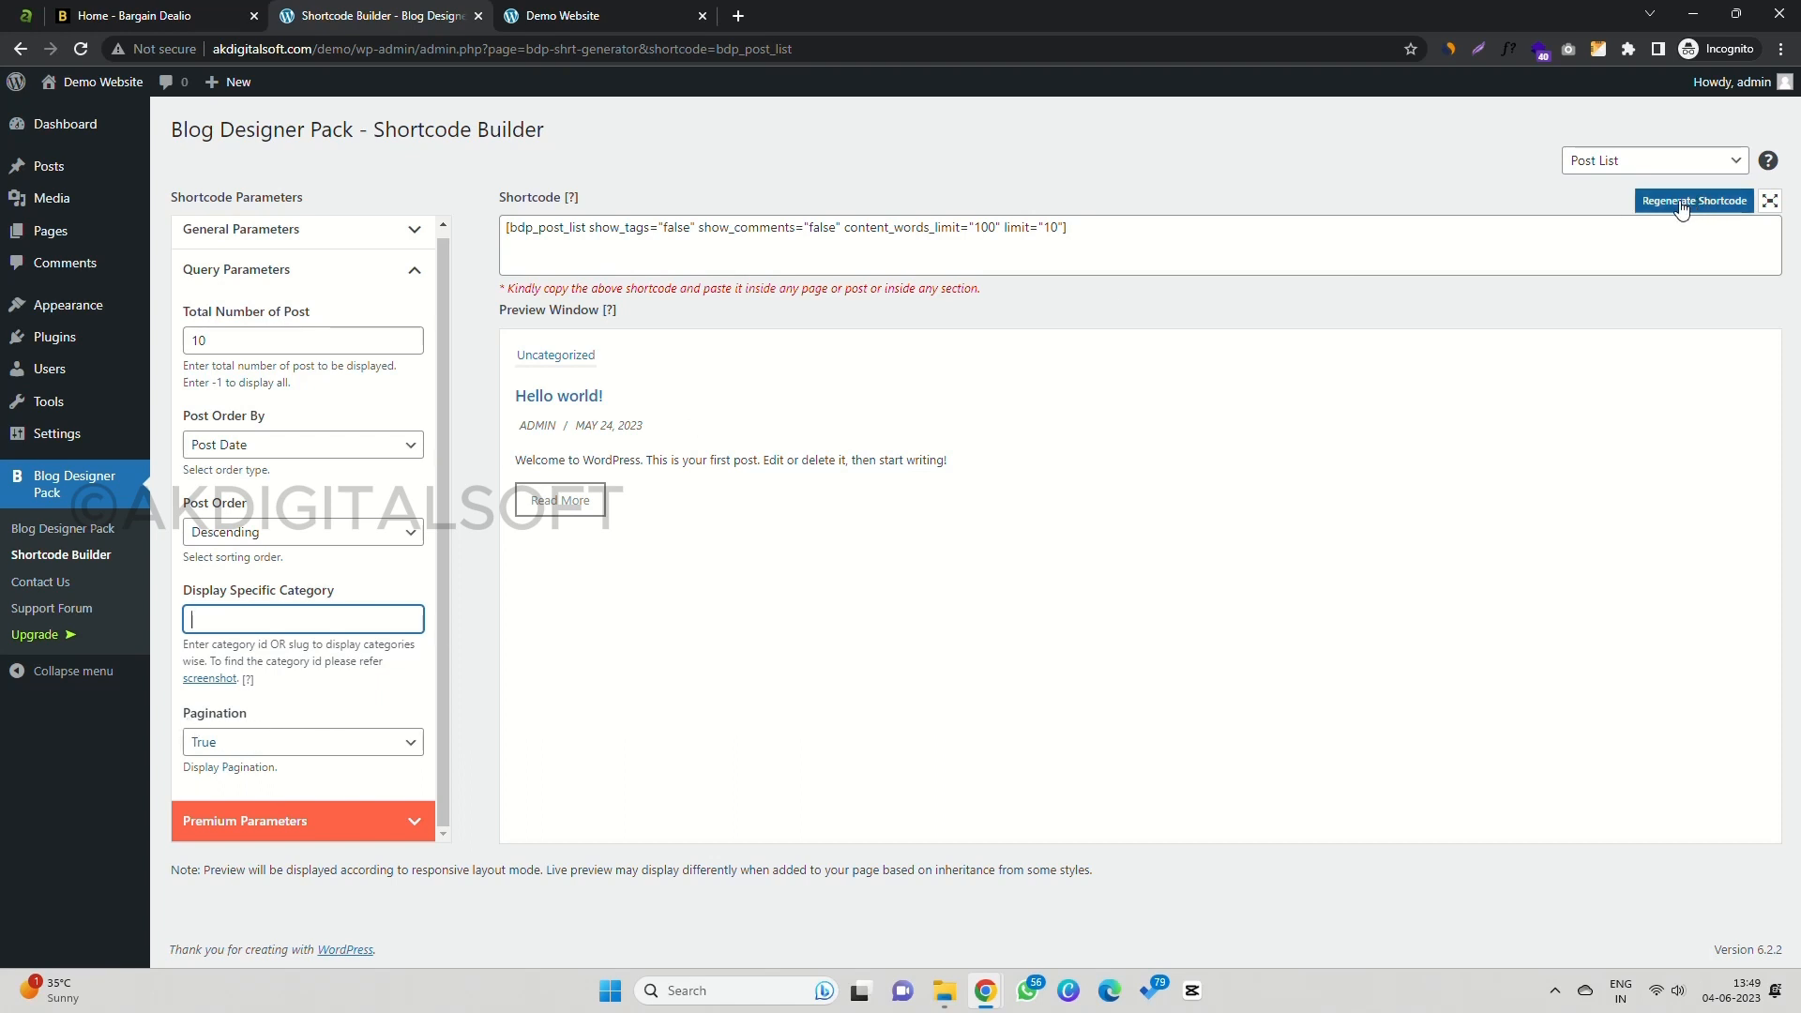
pyautogui.click(1124, 232)
pyautogui.hotkey('ctrl', 'a')
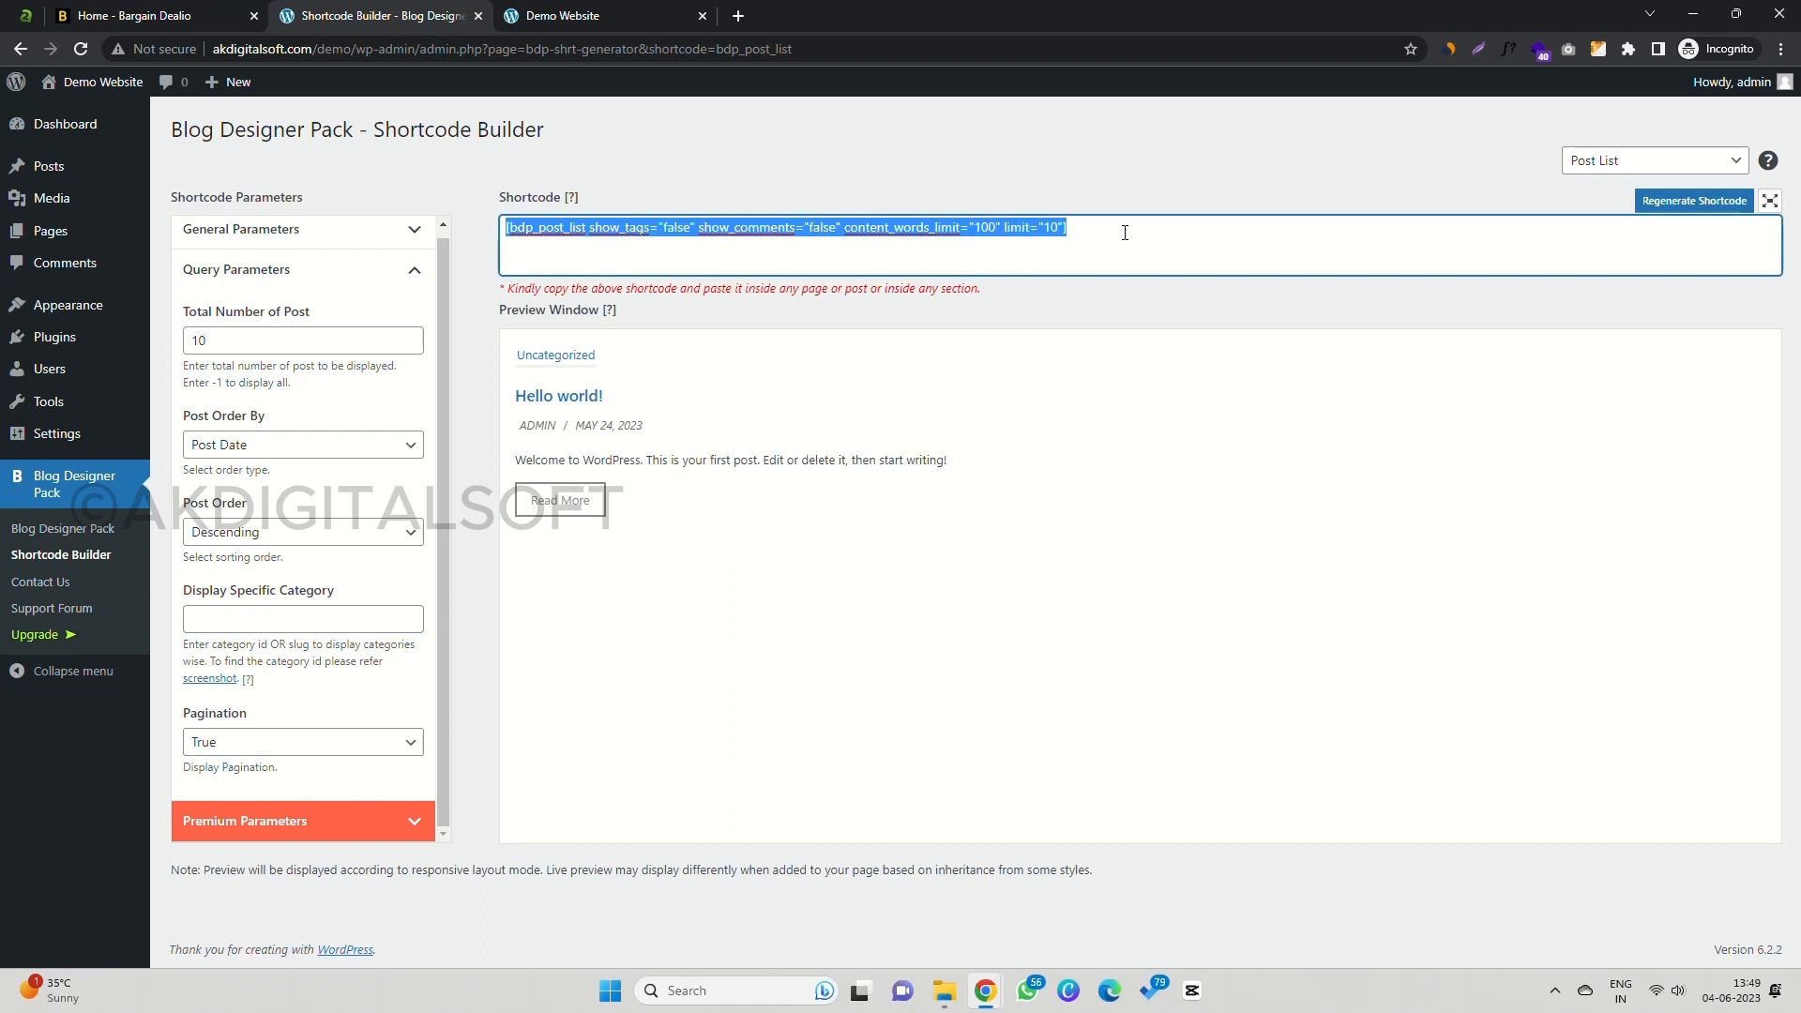
# Step: Switch to the WP Tutorial checklist in Google Docs, mark Step 4 as done and highlight the Step 5 text
pyautogui.hotkey('alt', 'Tab')
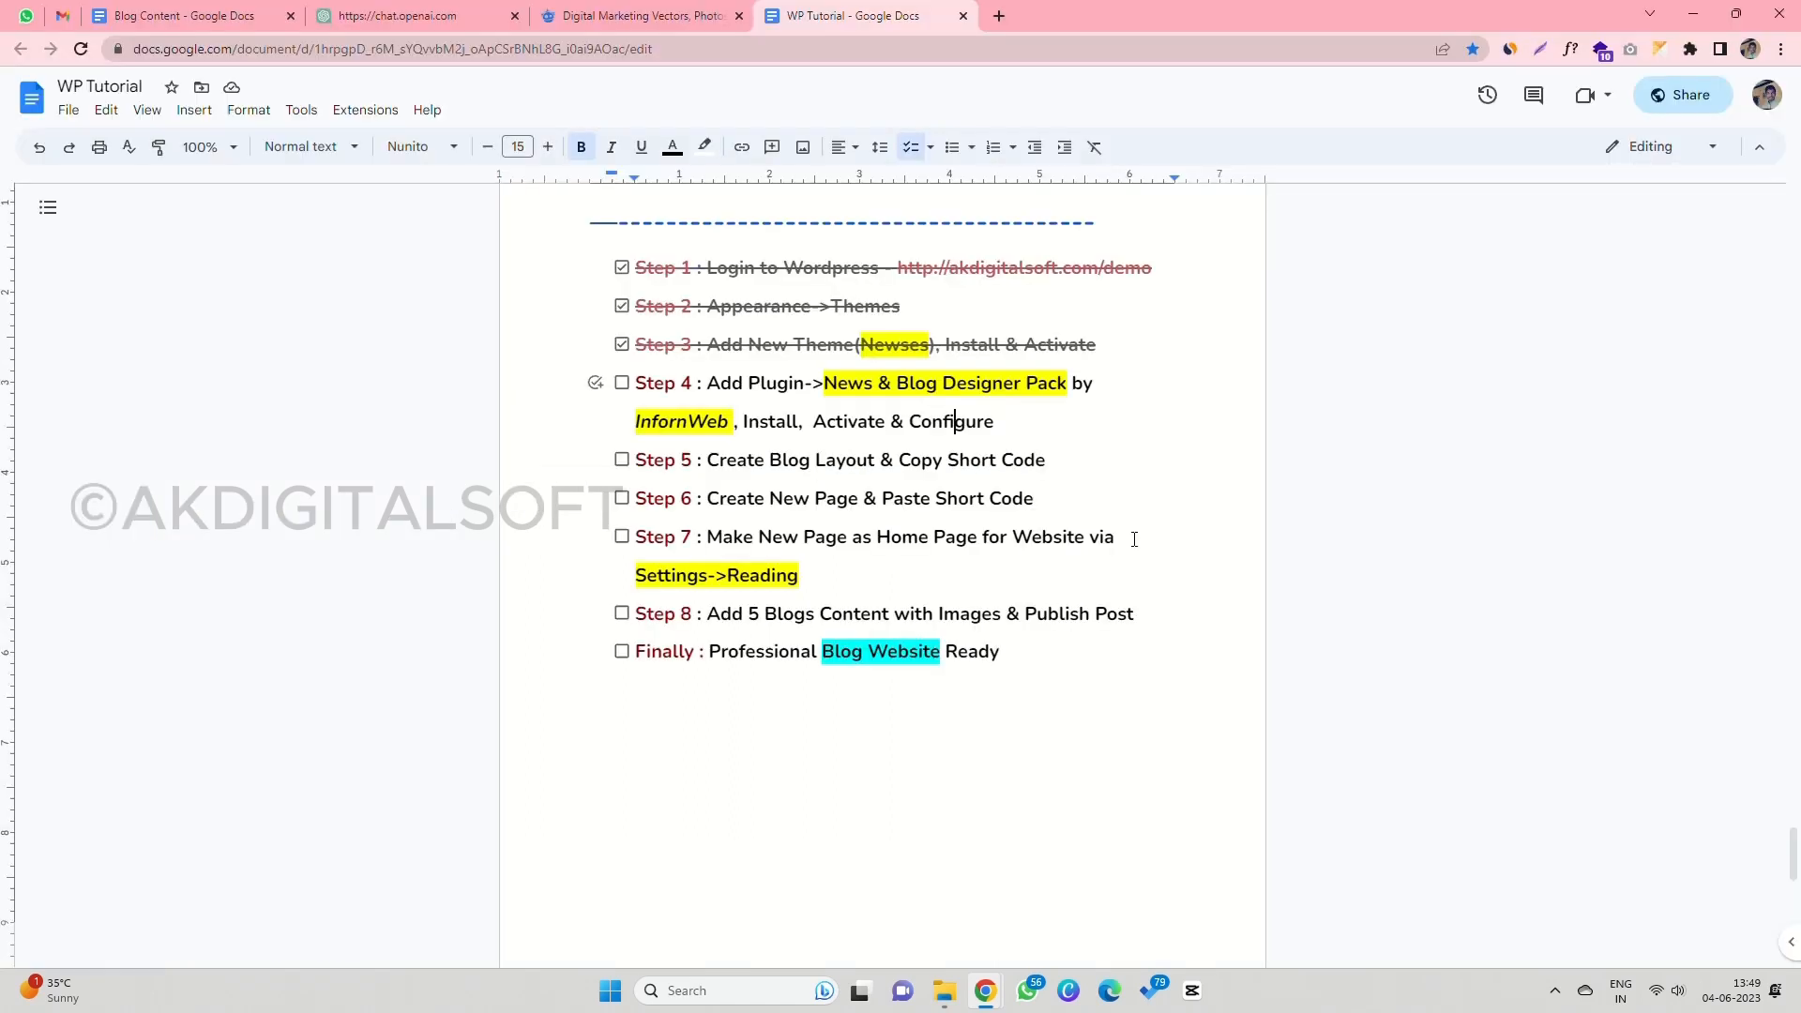
pyautogui.moveTo(813, 422); pyautogui.dragTo(992, 421)
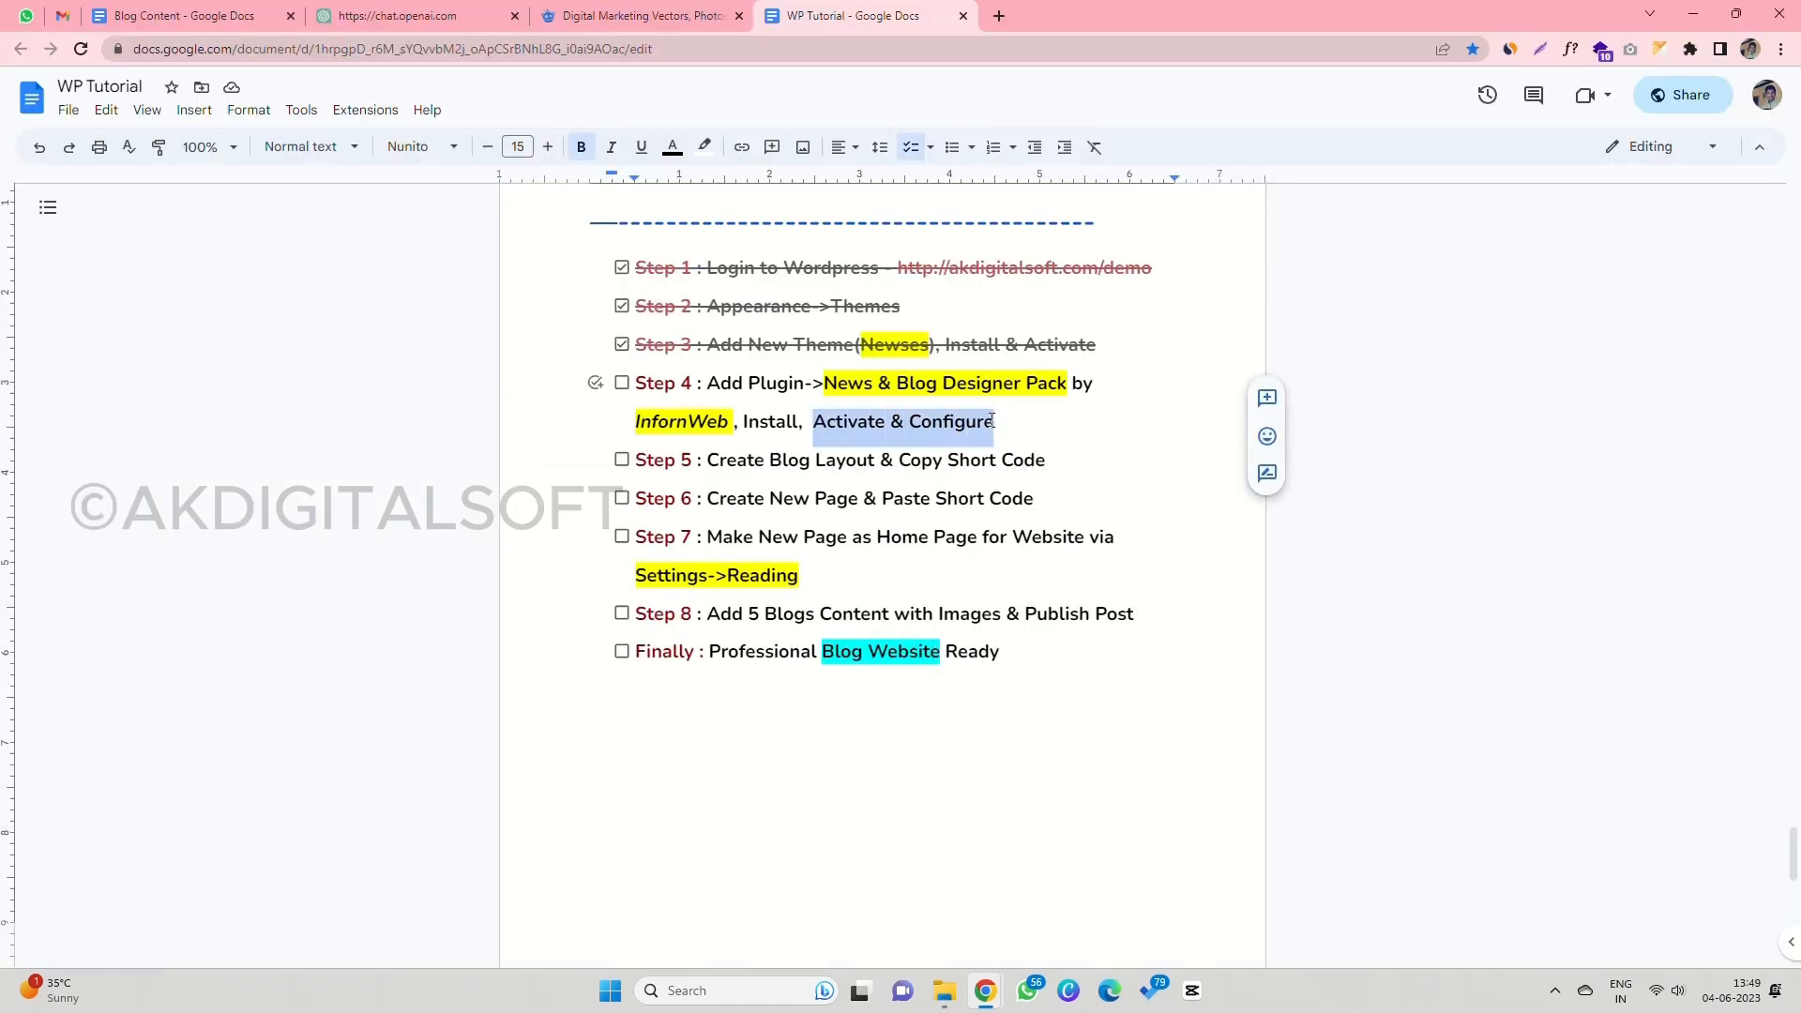
pyautogui.click(622, 383)
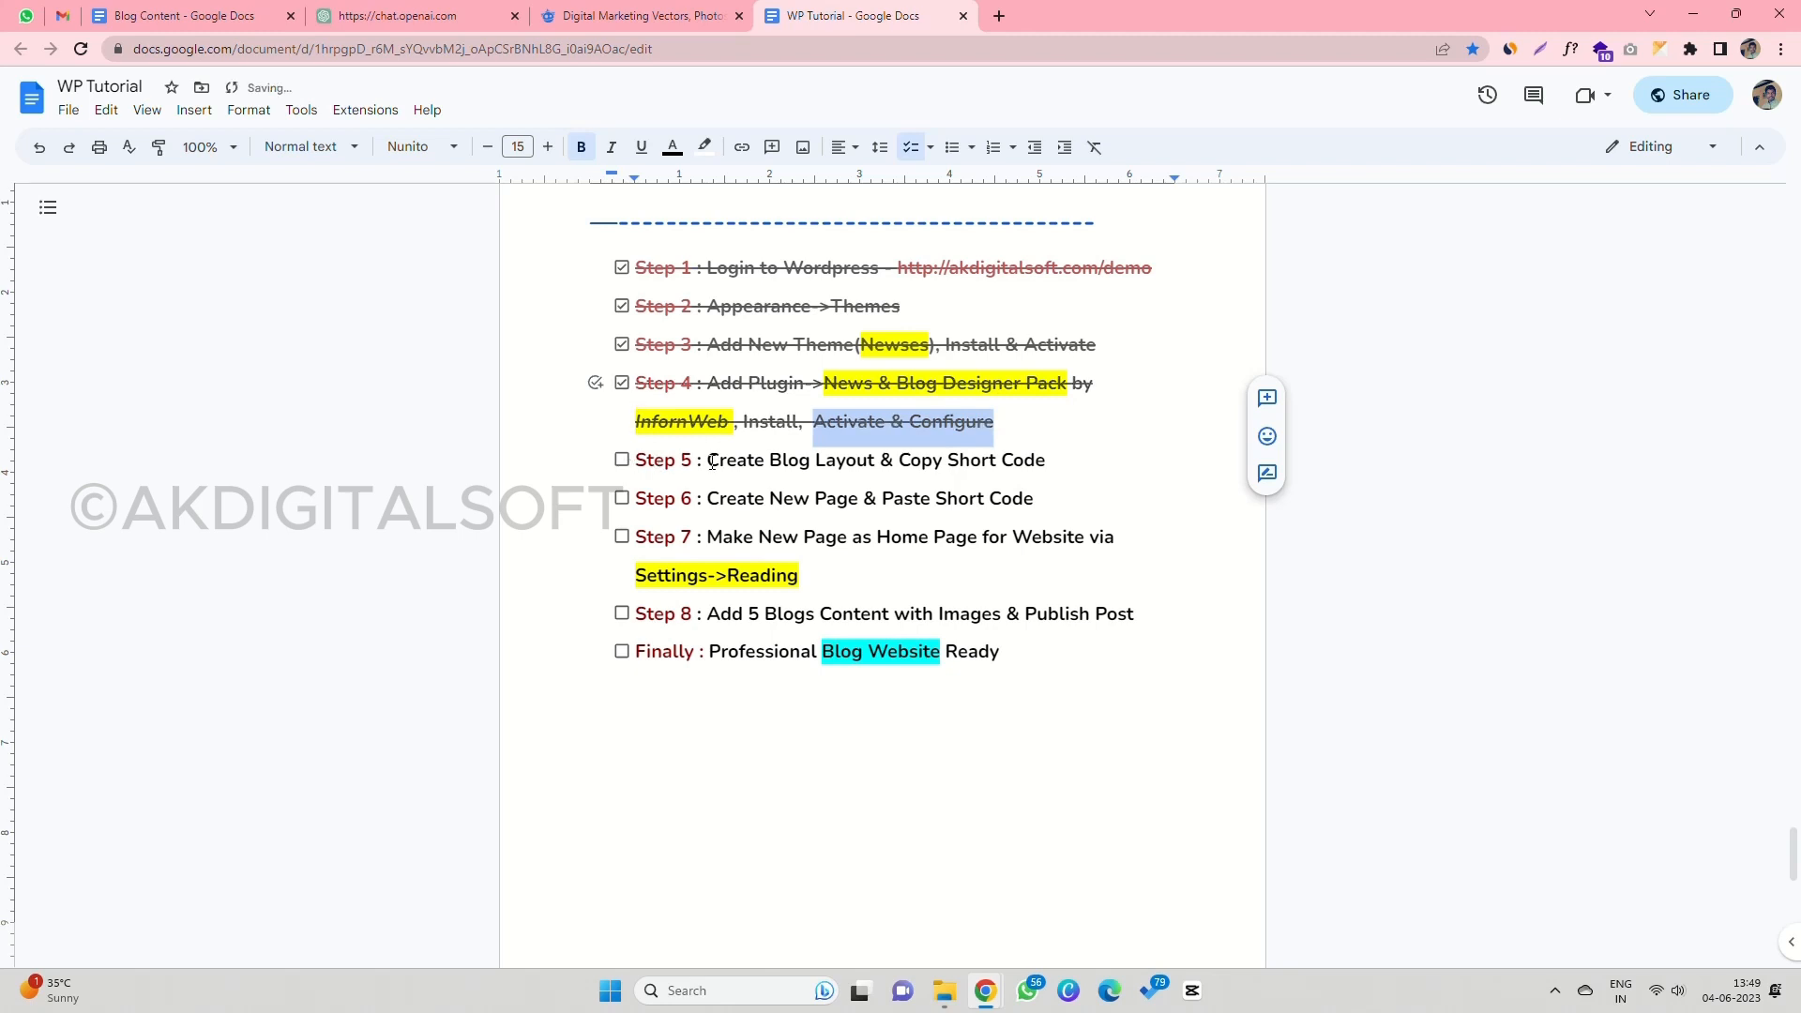
pyautogui.moveTo(712, 462); pyautogui.dragTo(1039, 463)
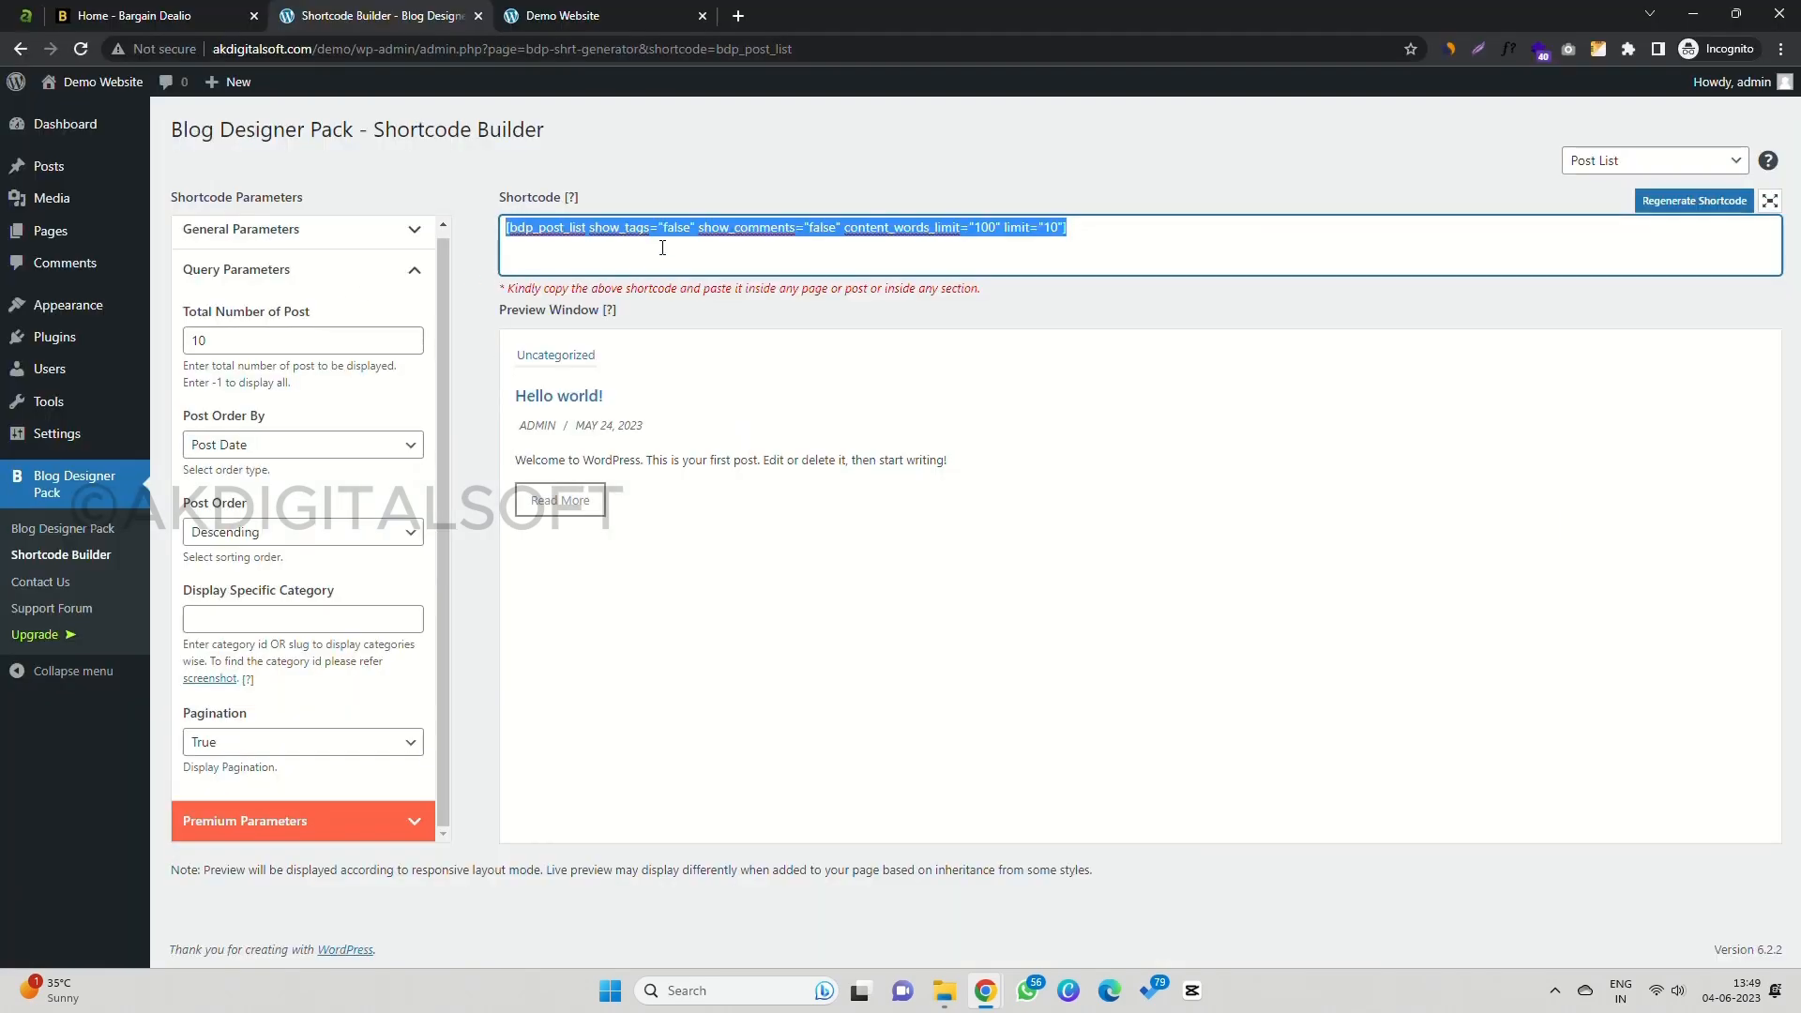
# Step: Copy the full post list shortcode from the builder and mark Step 5 as done in the WP Tutorial checklist
pyautogui.click(662, 248)
pyautogui.tripleClick(662, 248)
pyautogui.hotkey('ctrl', 'c')
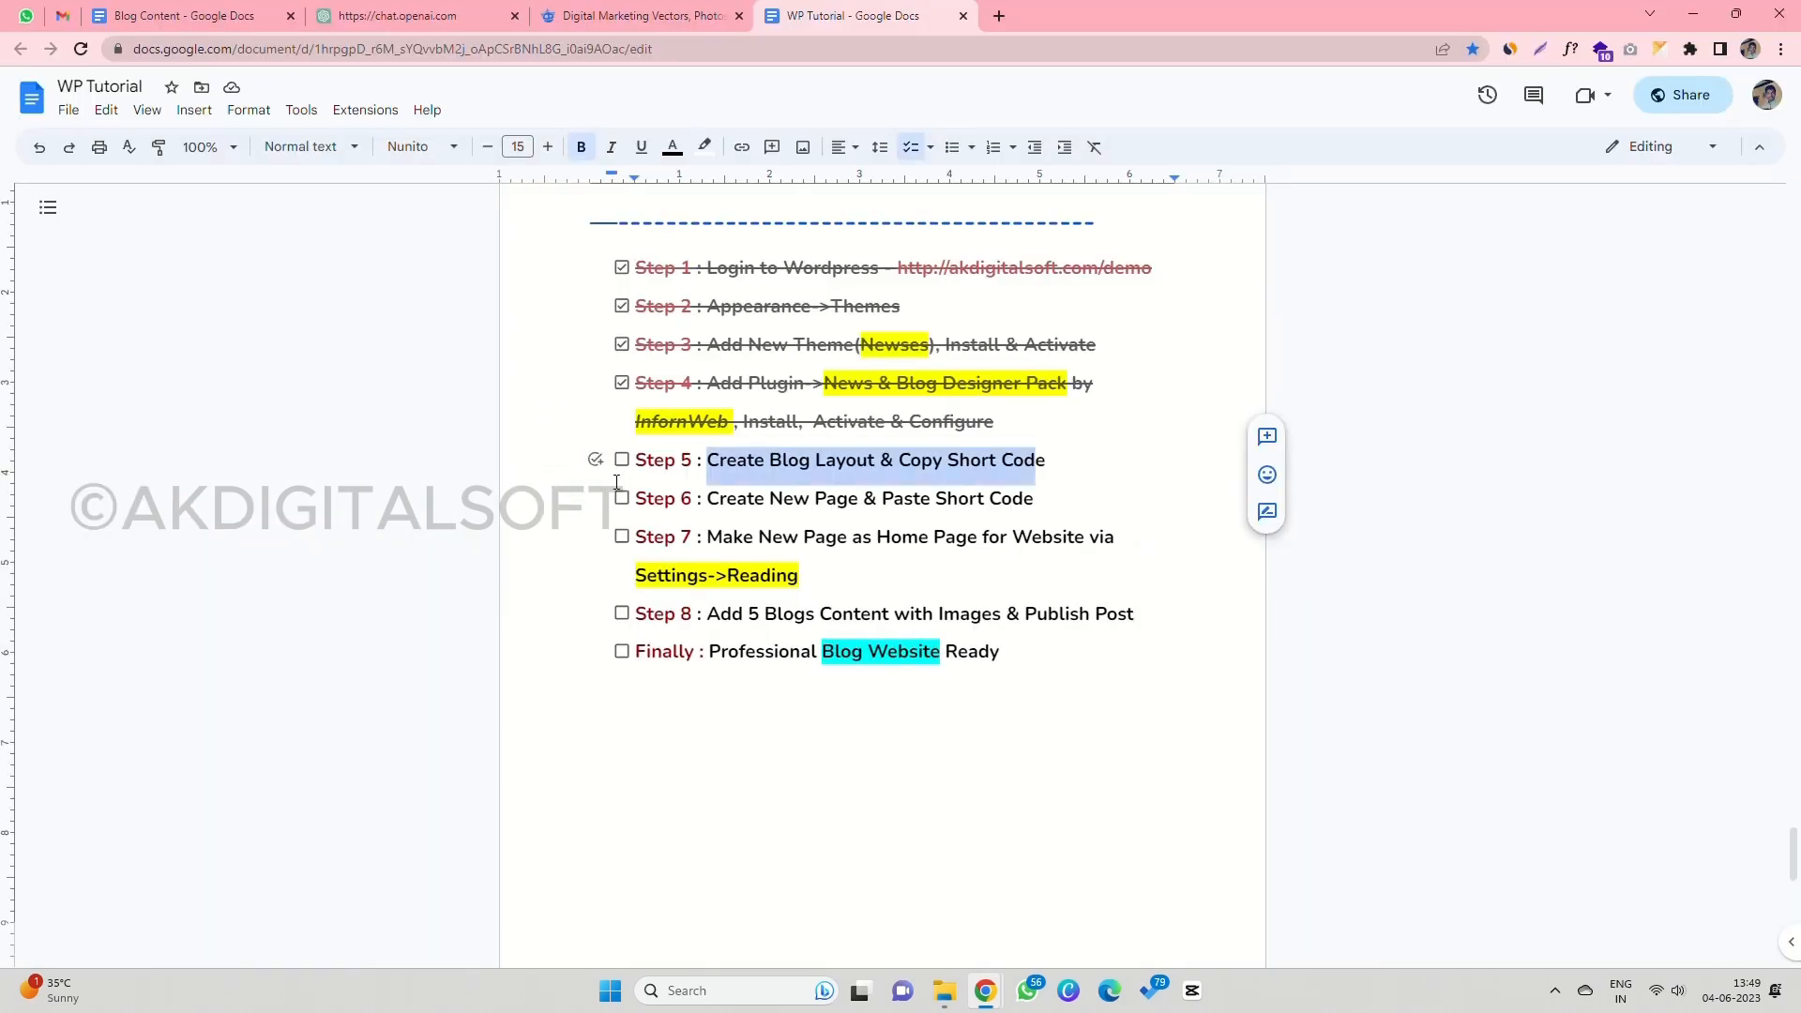
pyautogui.click(622, 460)
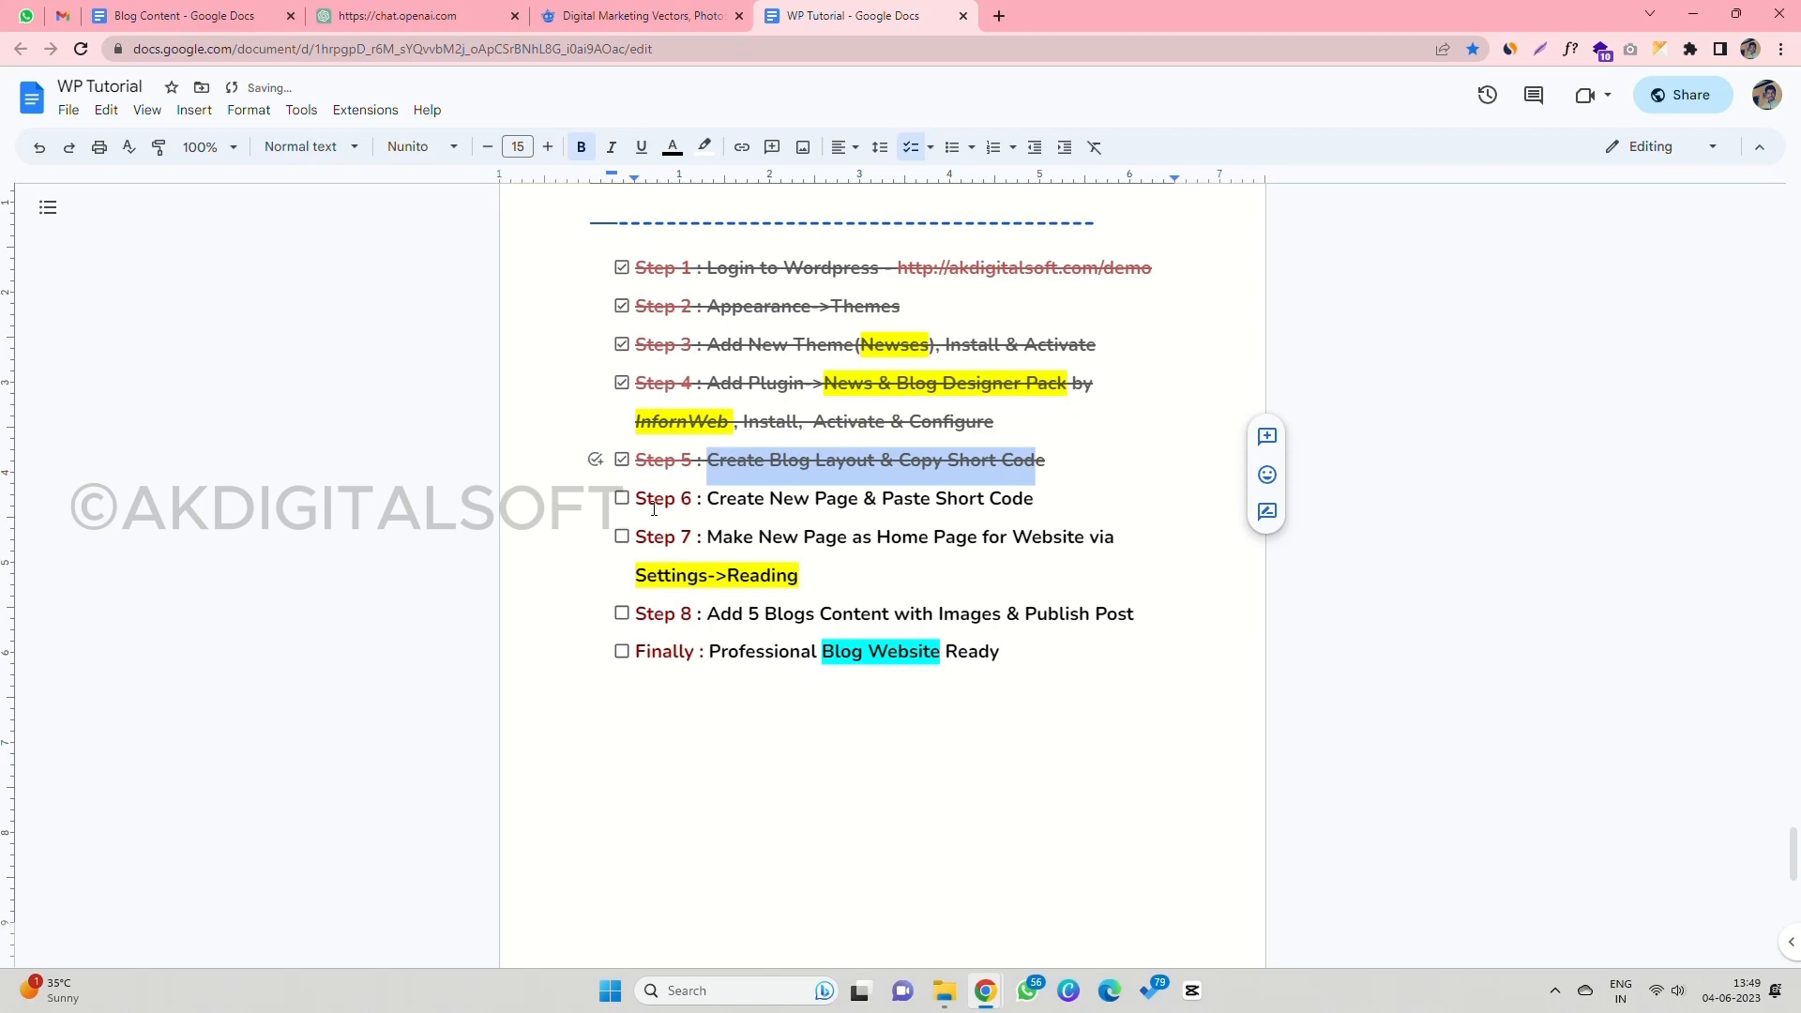
pyautogui.click(709, 506)
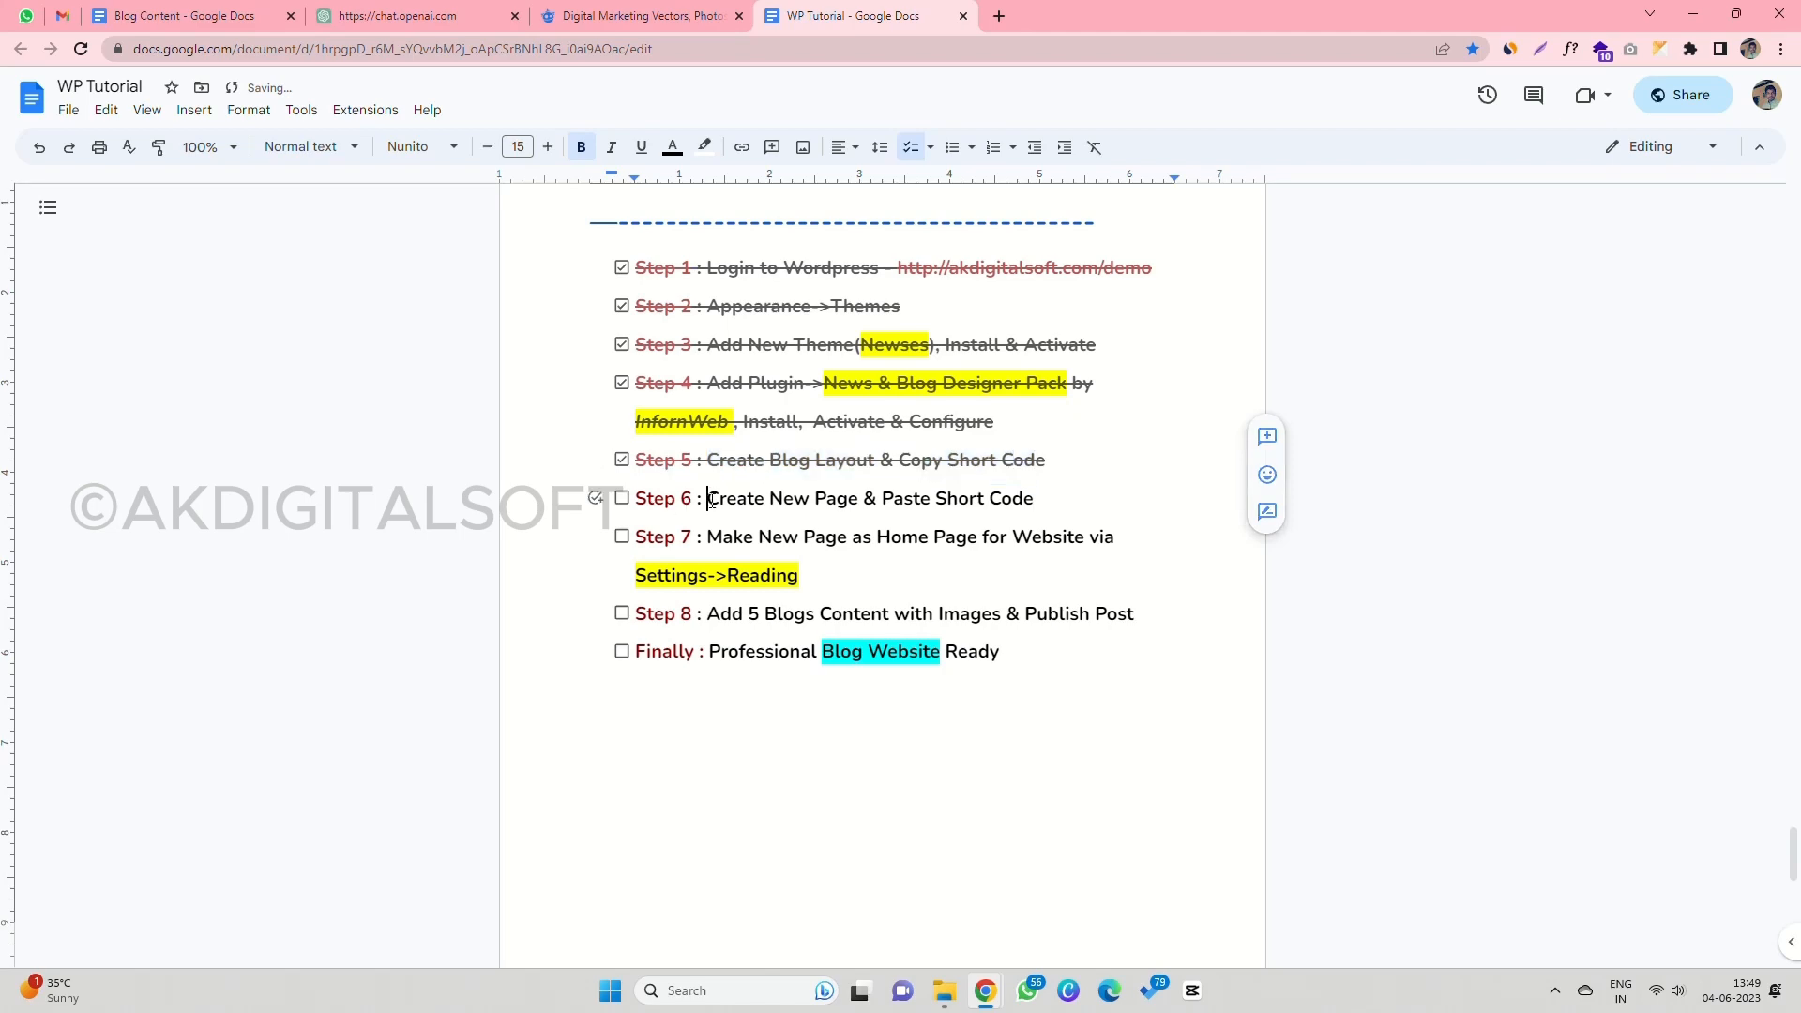
pyautogui.keyDown('shift'); pyautogui.click(1062, 500); pyautogui.keyUp('shift')
pyautogui.hotkey('alt', 'Tab')
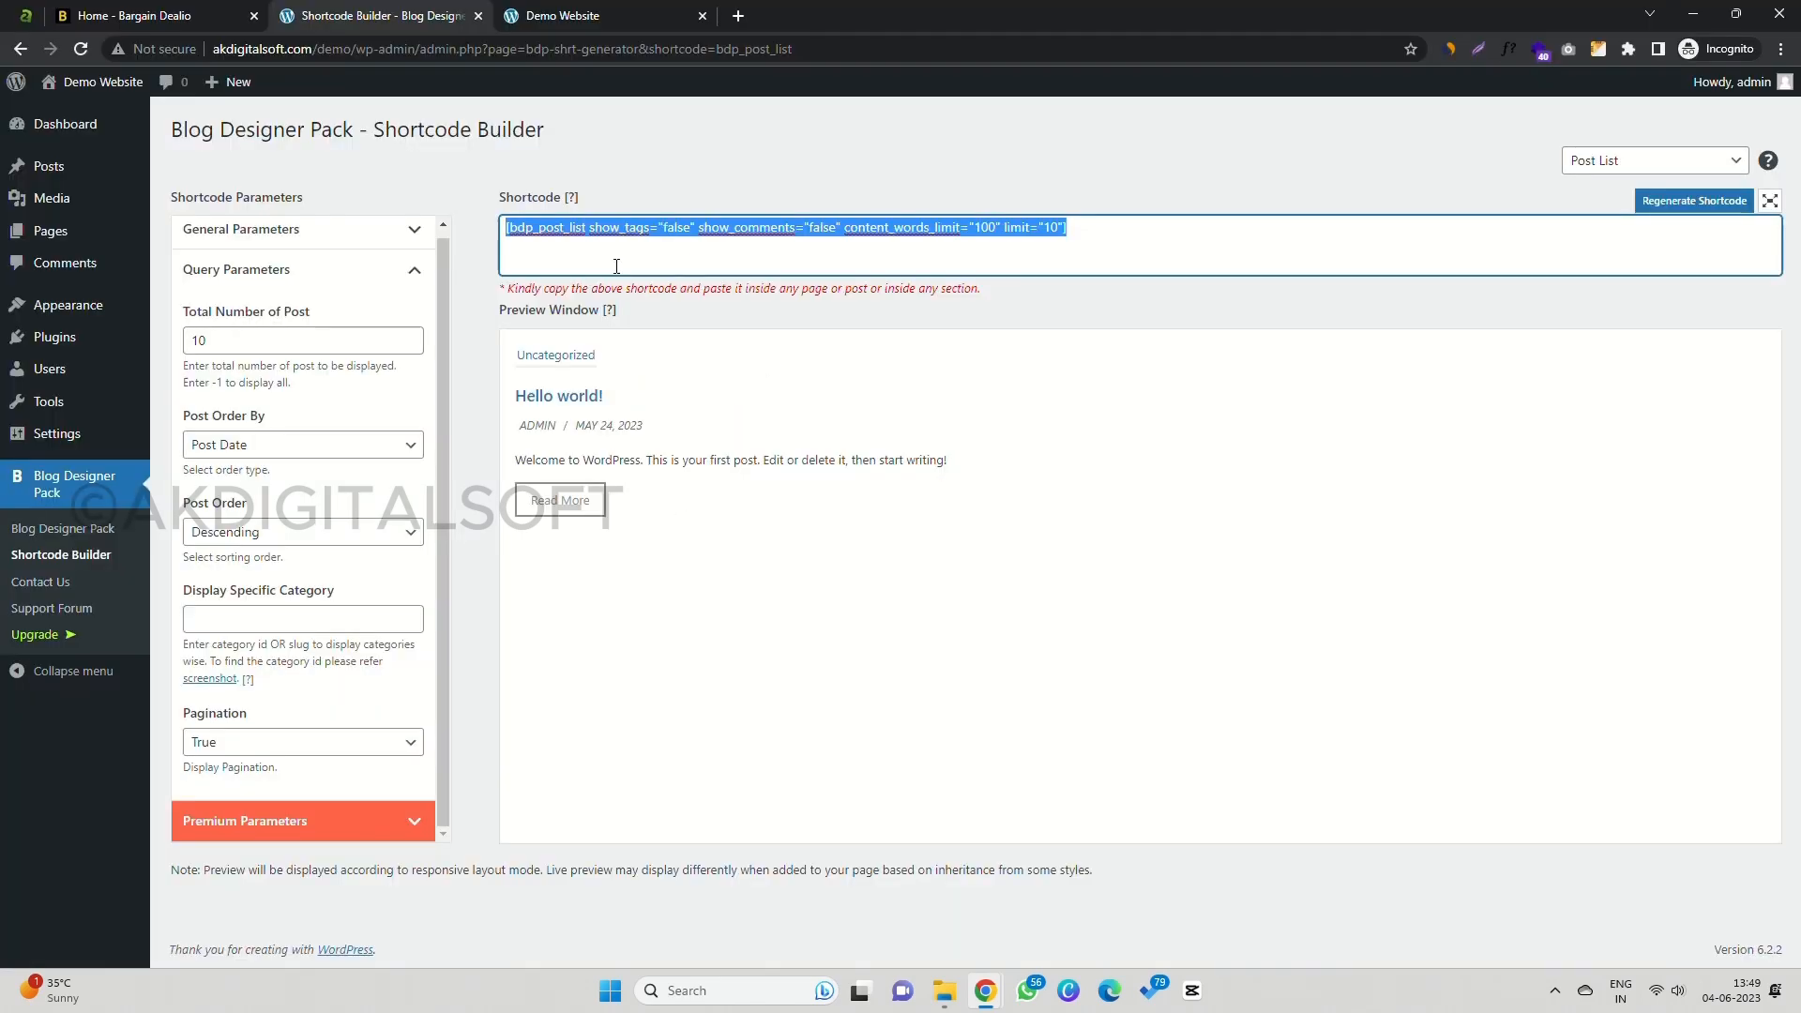
# Step: Start a new WordPress page in a separate browser tab and dismiss the block editor's welcome guide
pyautogui.moveTo(57, 232)
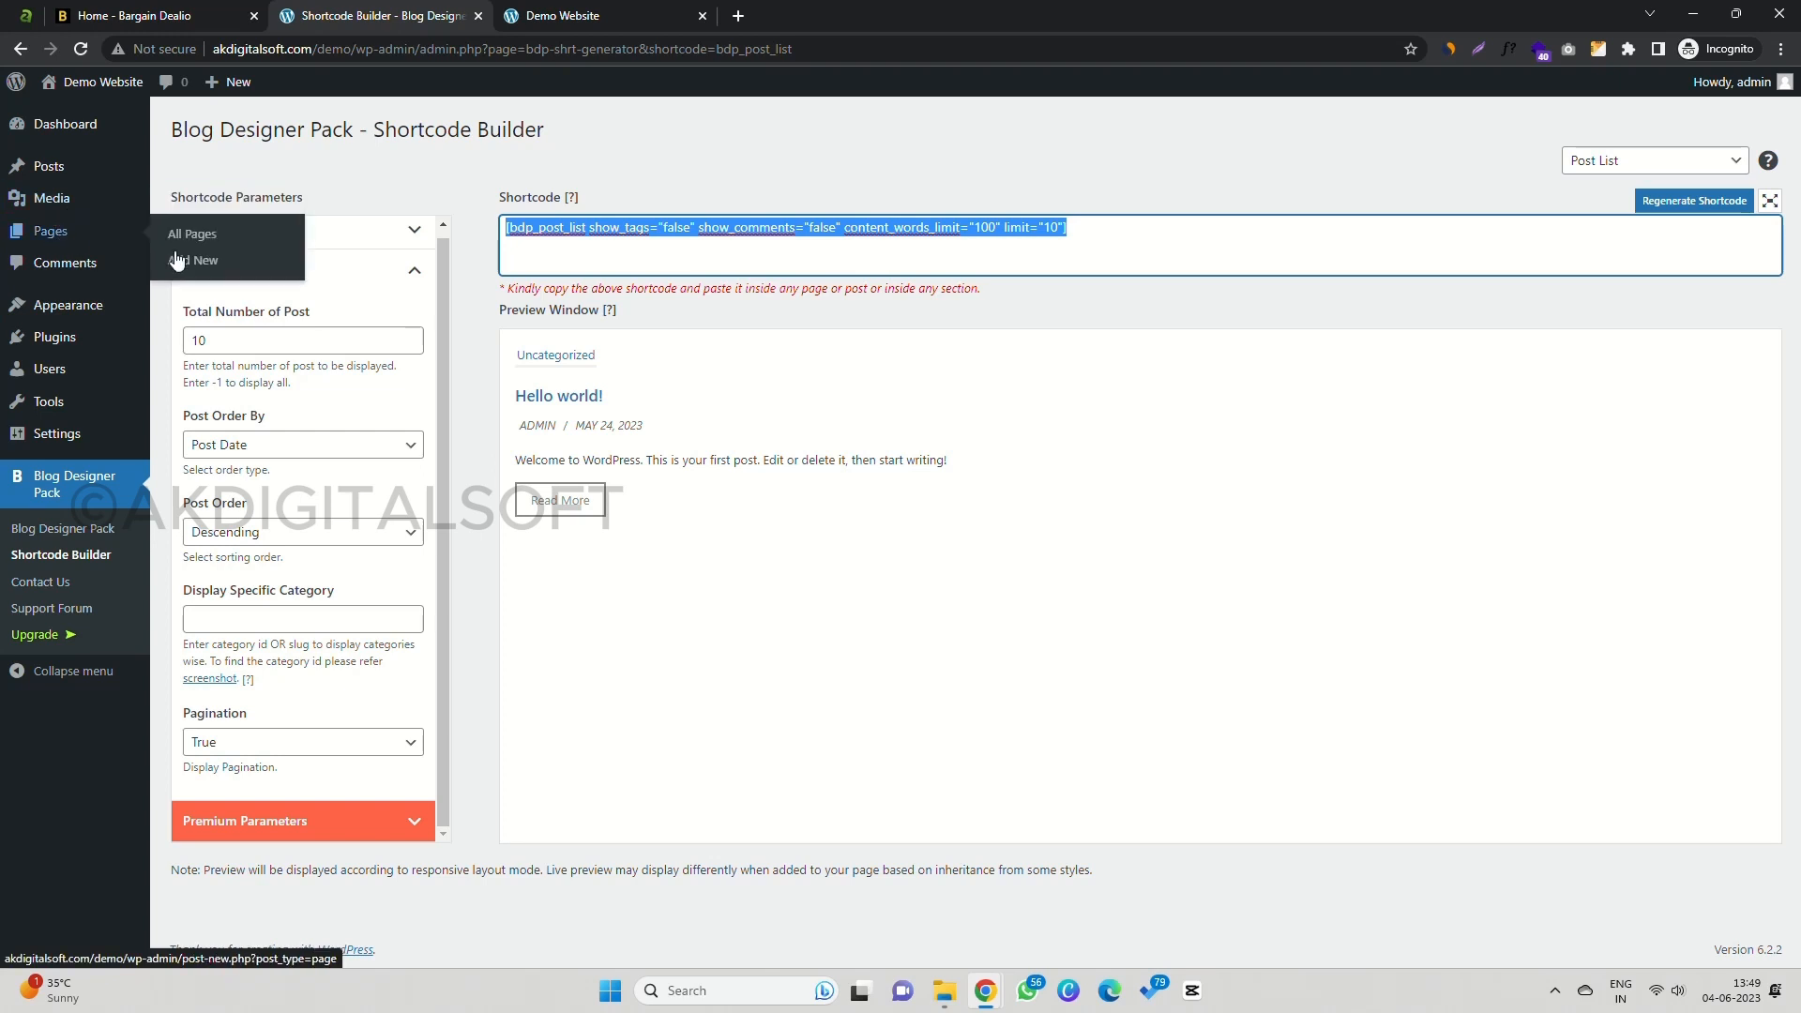
pyautogui.middleClick(196, 261)
pyautogui.click(548, 8)
pyautogui.click(387, 6)
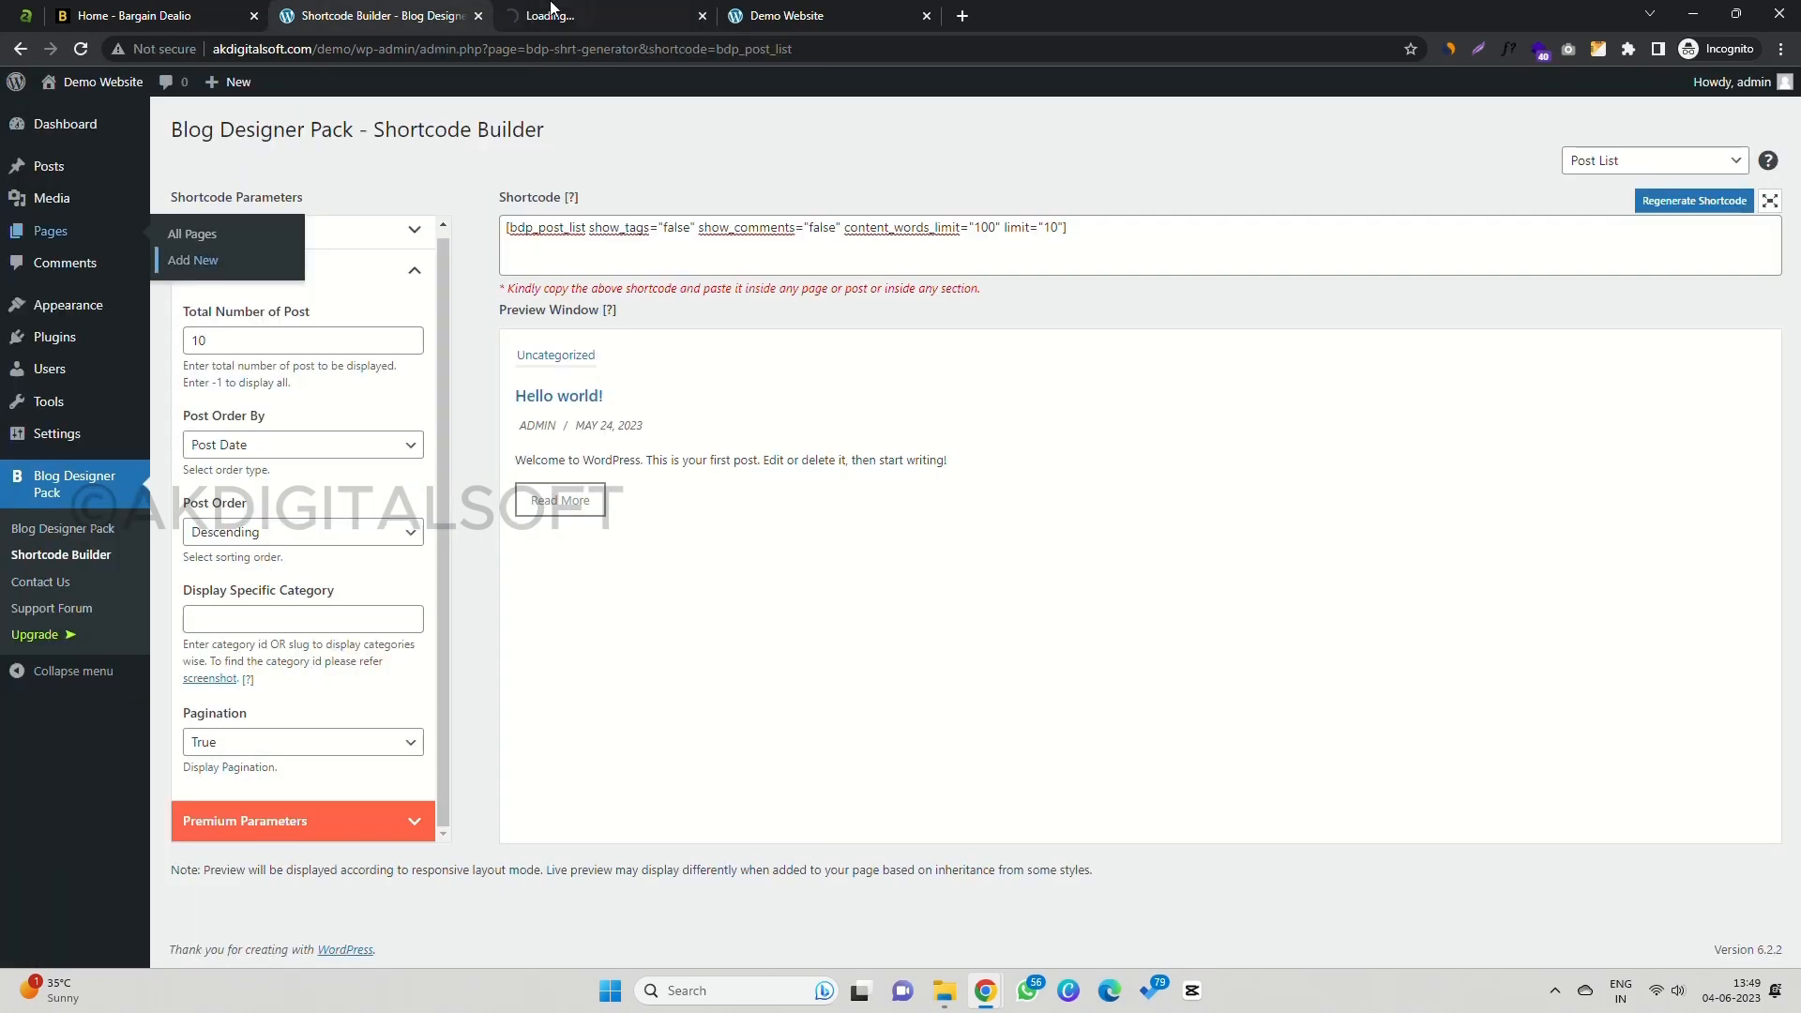
pyautogui.click(554, 8)
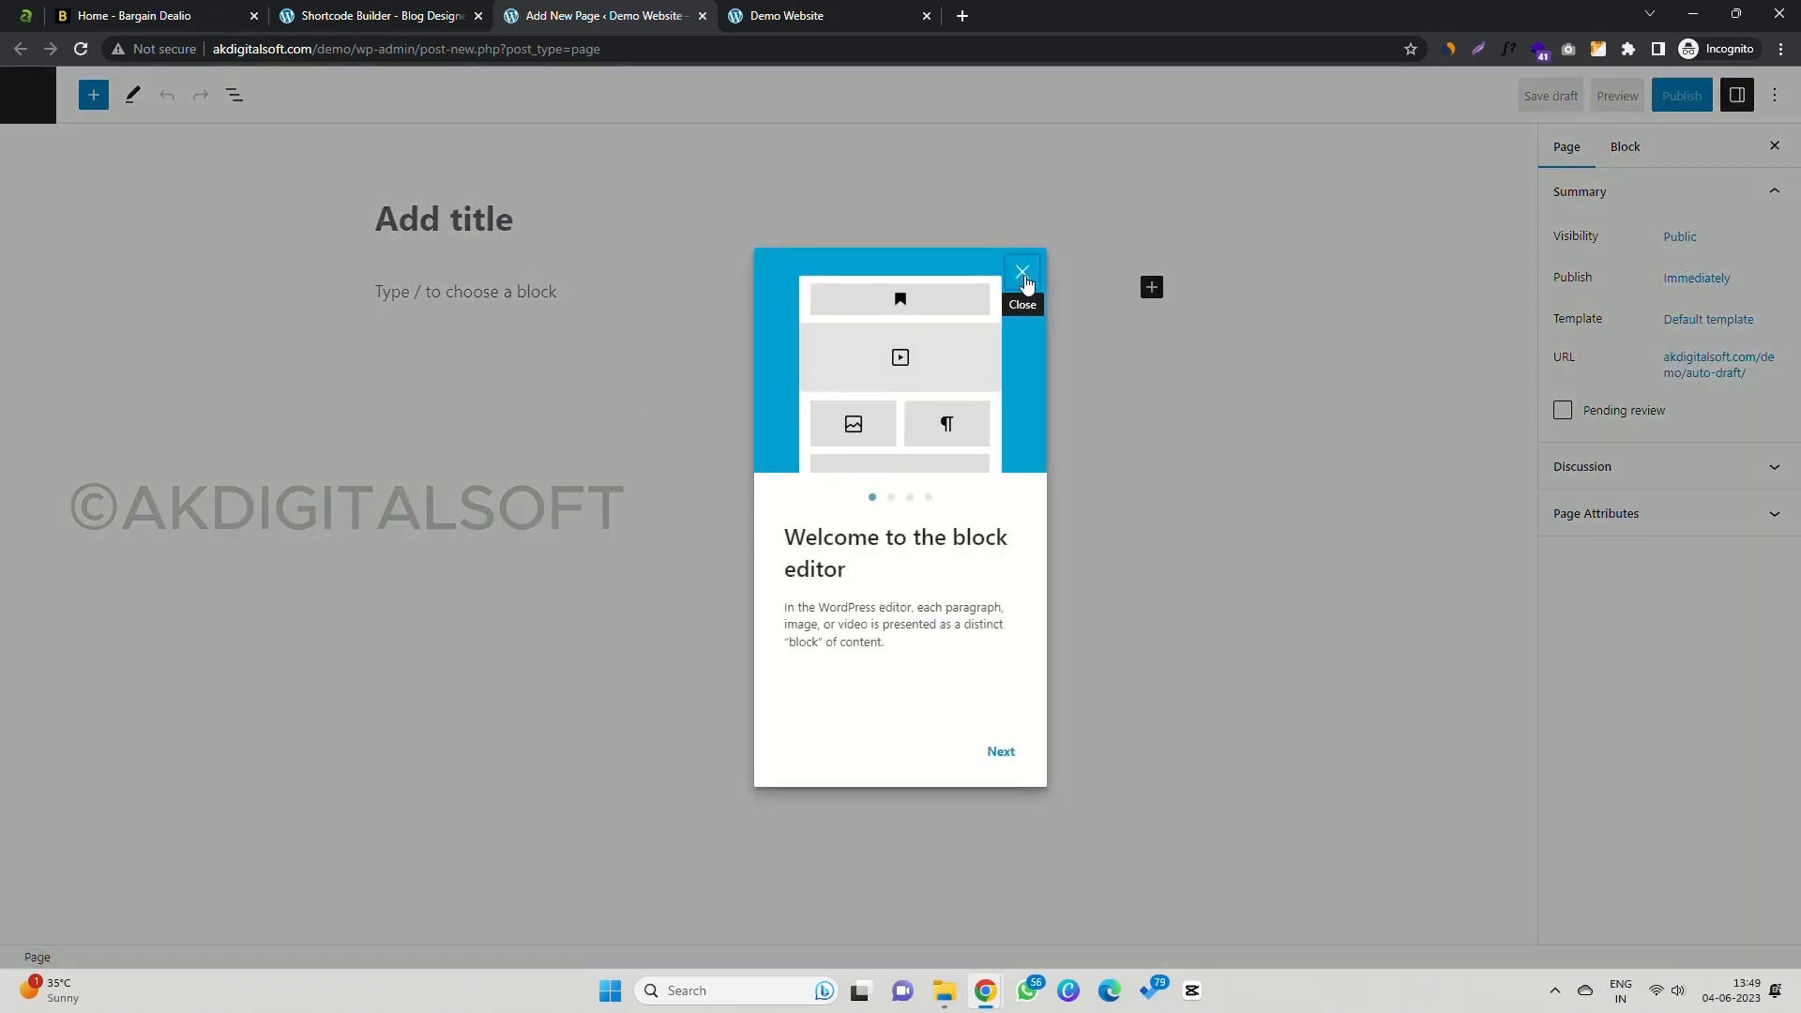
pyautogui.click(1022, 274)
# Step: Title the new page "Home Page" and paste the copied post list shortcode into its body
pyautogui.write('H')
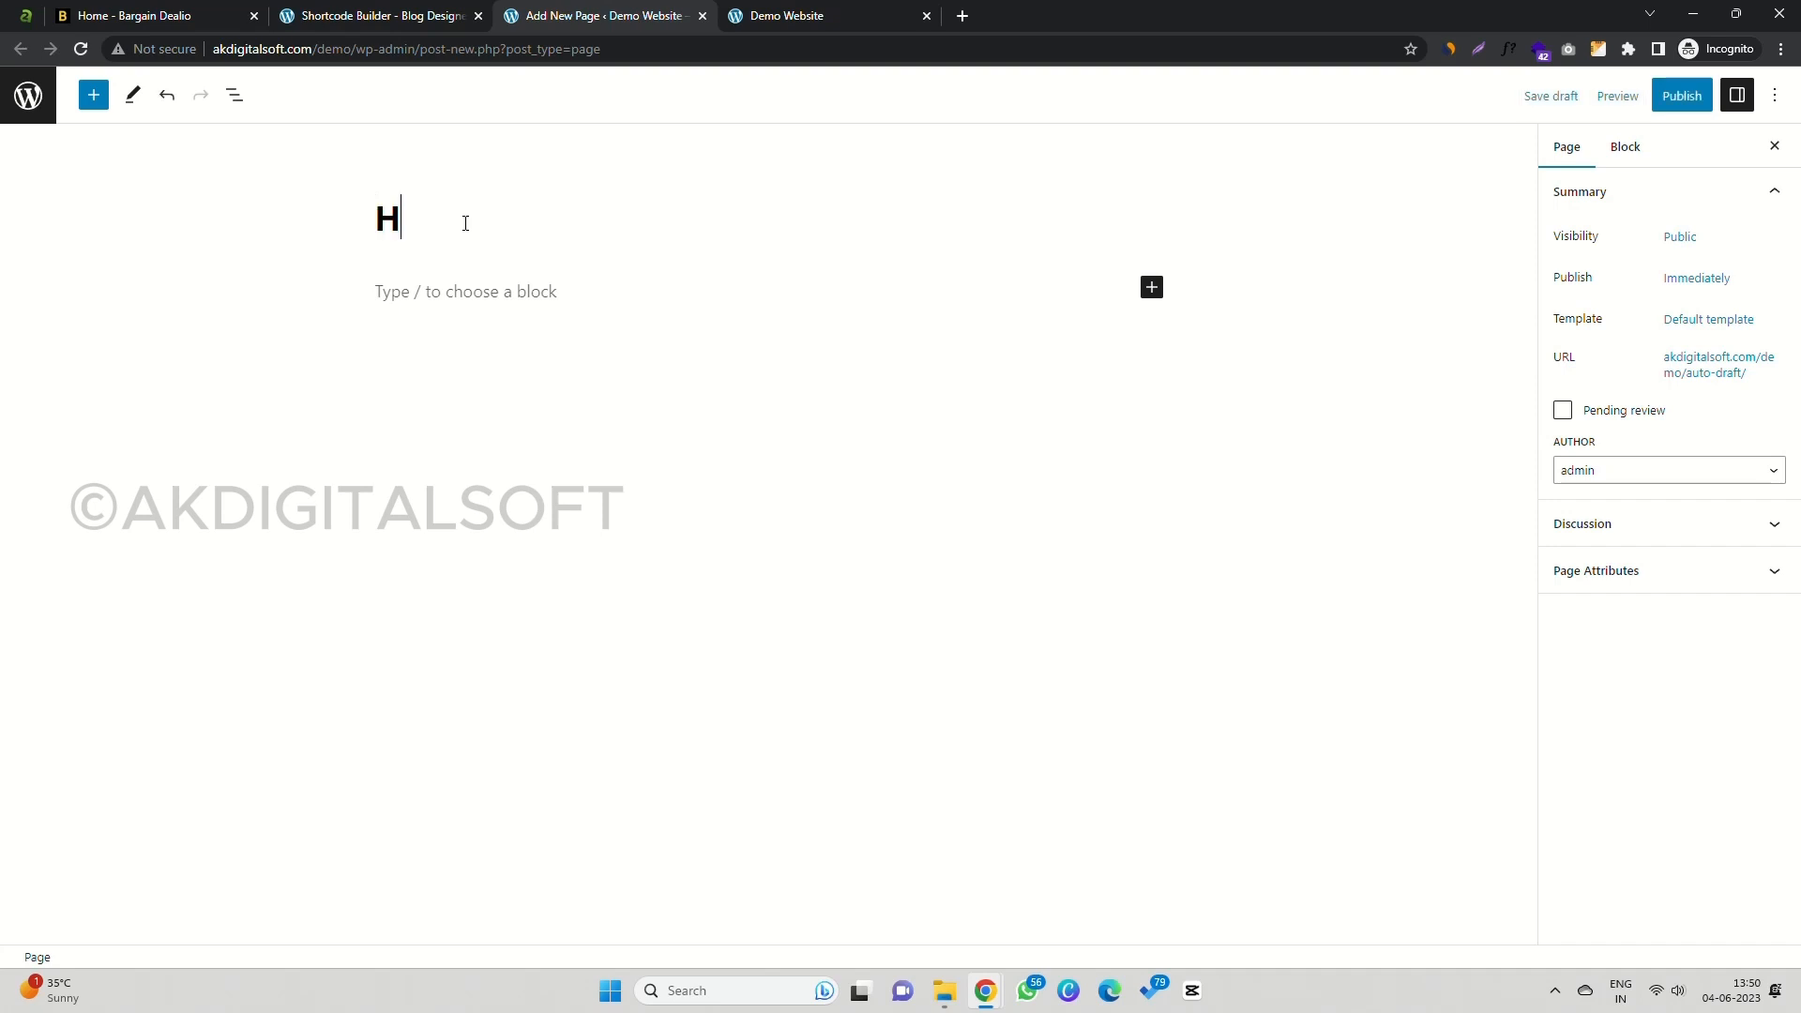
pyautogui.write('ome Page')
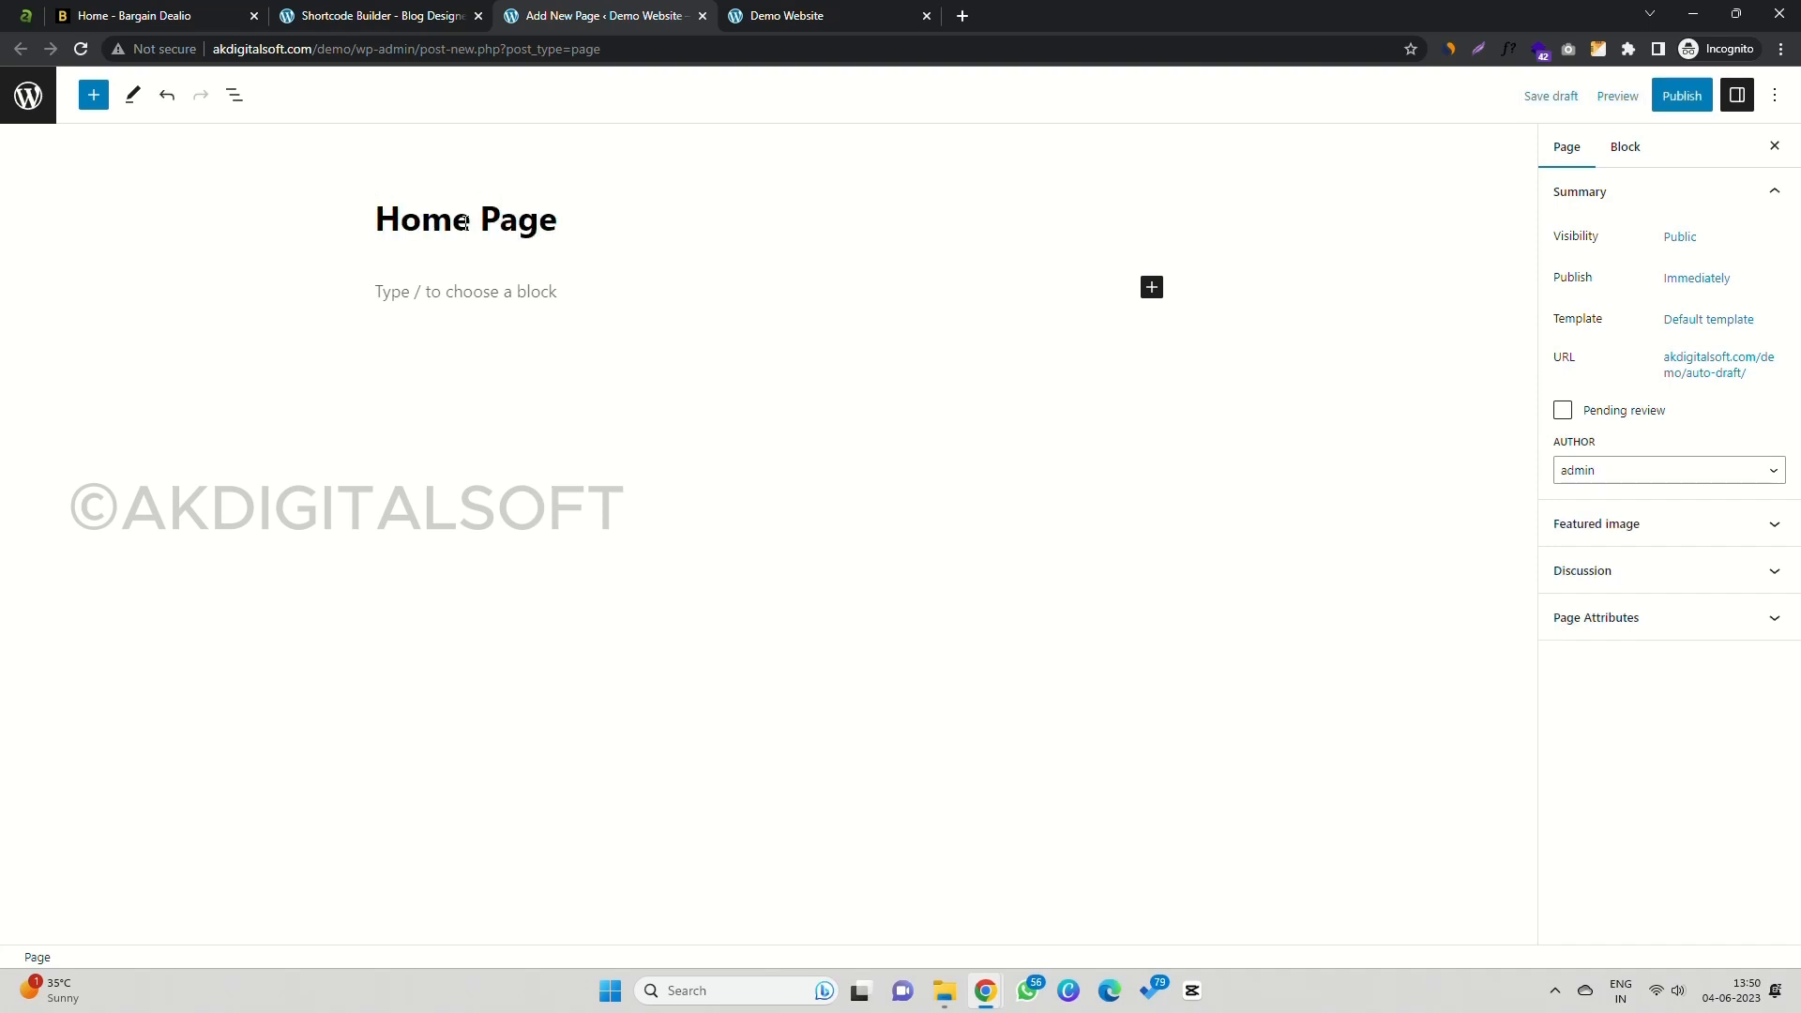
pyautogui.click(454, 308)
pyautogui.hotkey('ctrl', 'v')
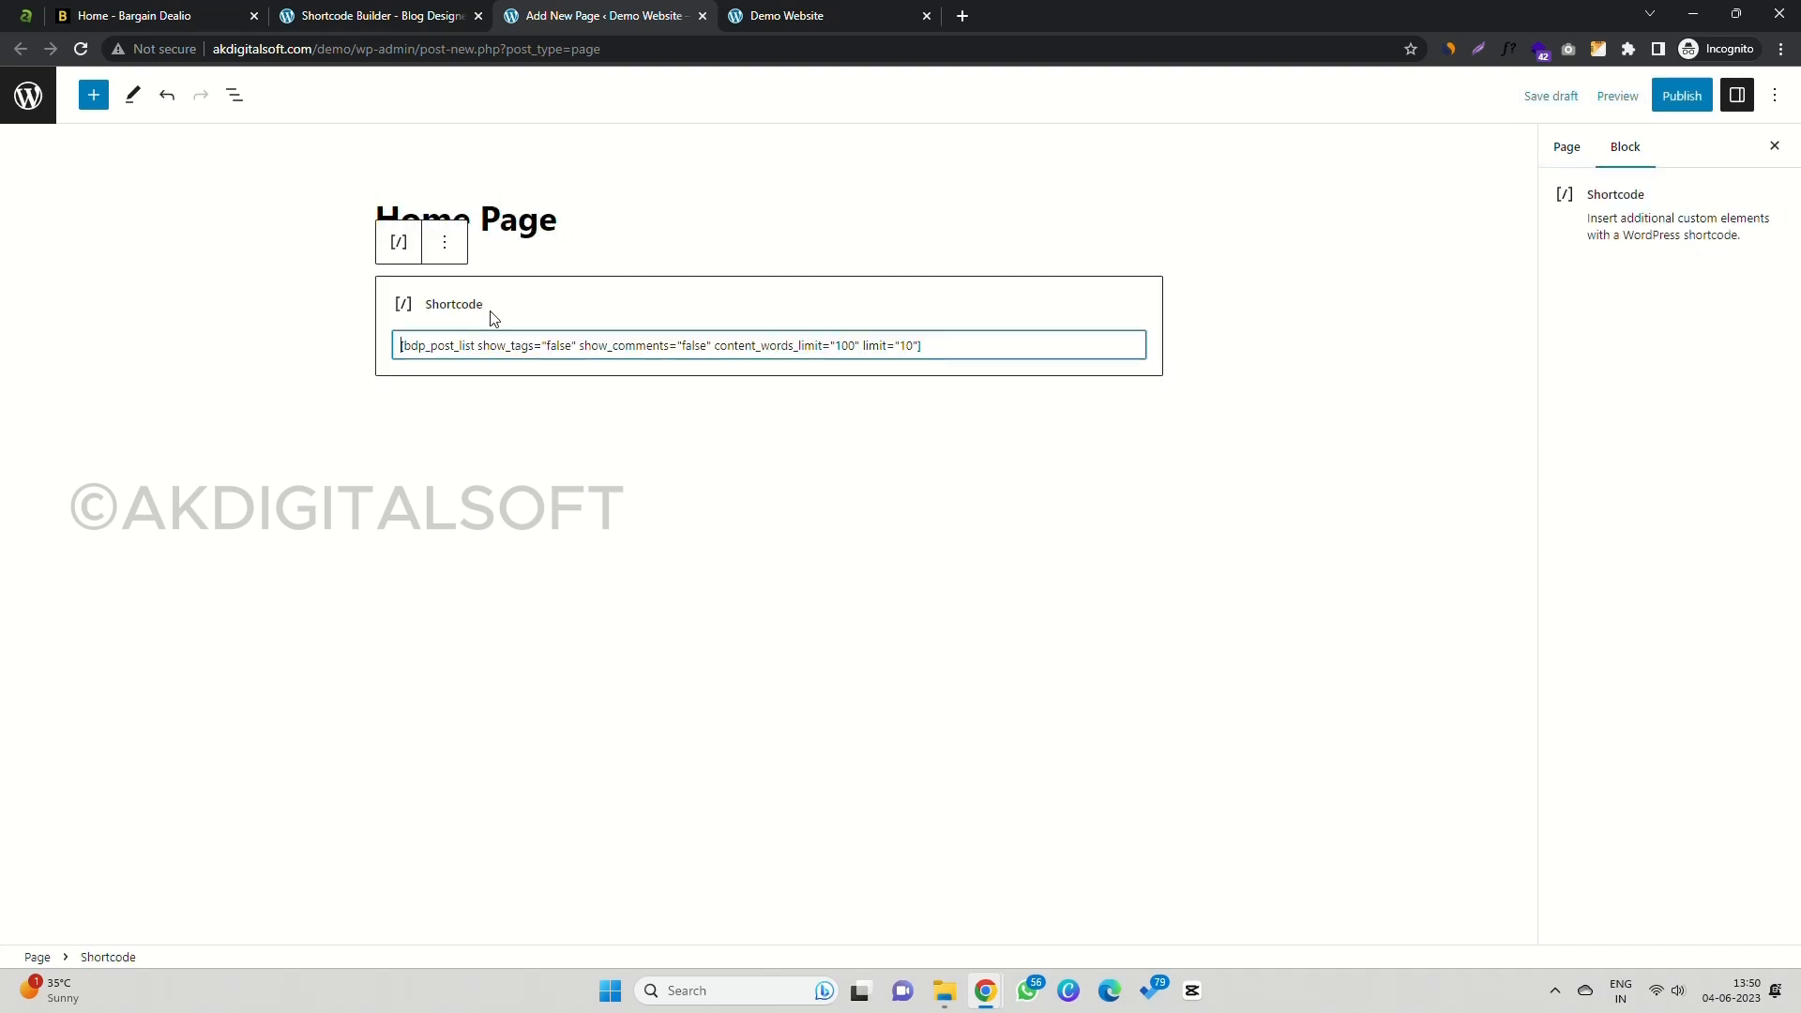
# Step: Publish the page and view the live version, checking the home-page part of its address
pyautogui.click(1682, 98)
pyautogui.click(1610, 103)
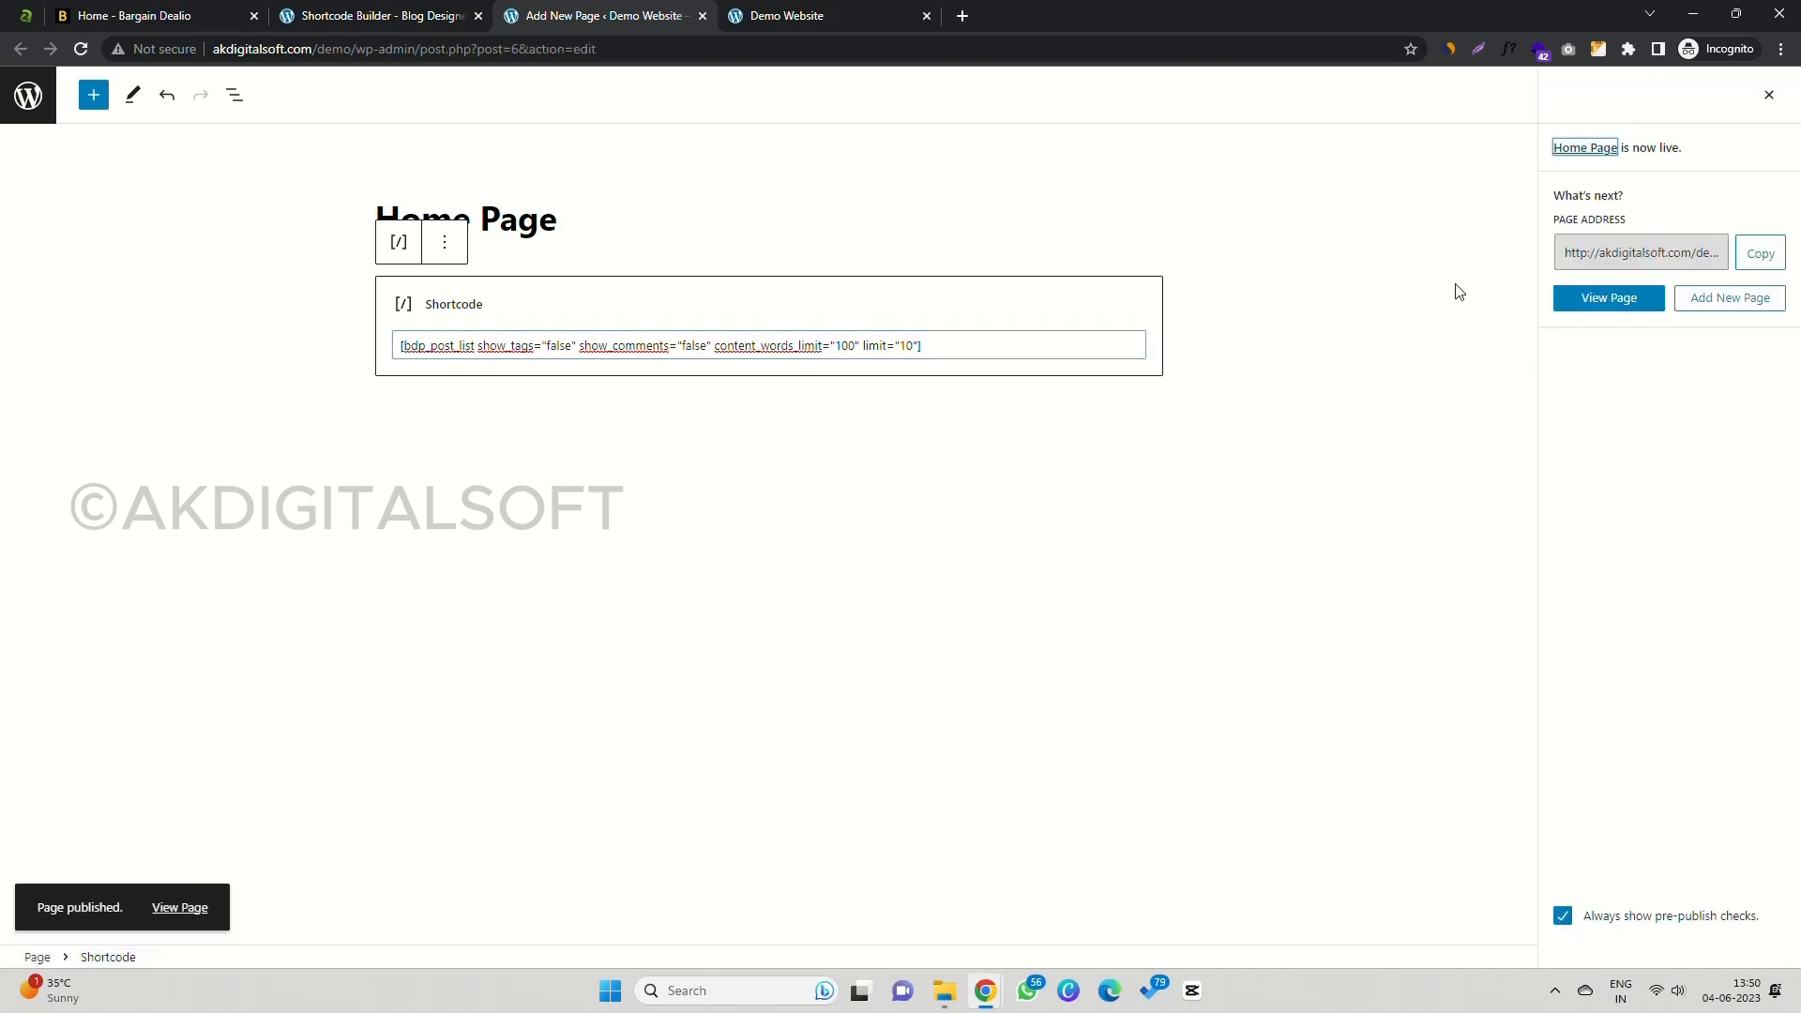
pyautogui.hotkey('alt', 'Tab')
pyautogui.hotkey('alt', 'Tab')
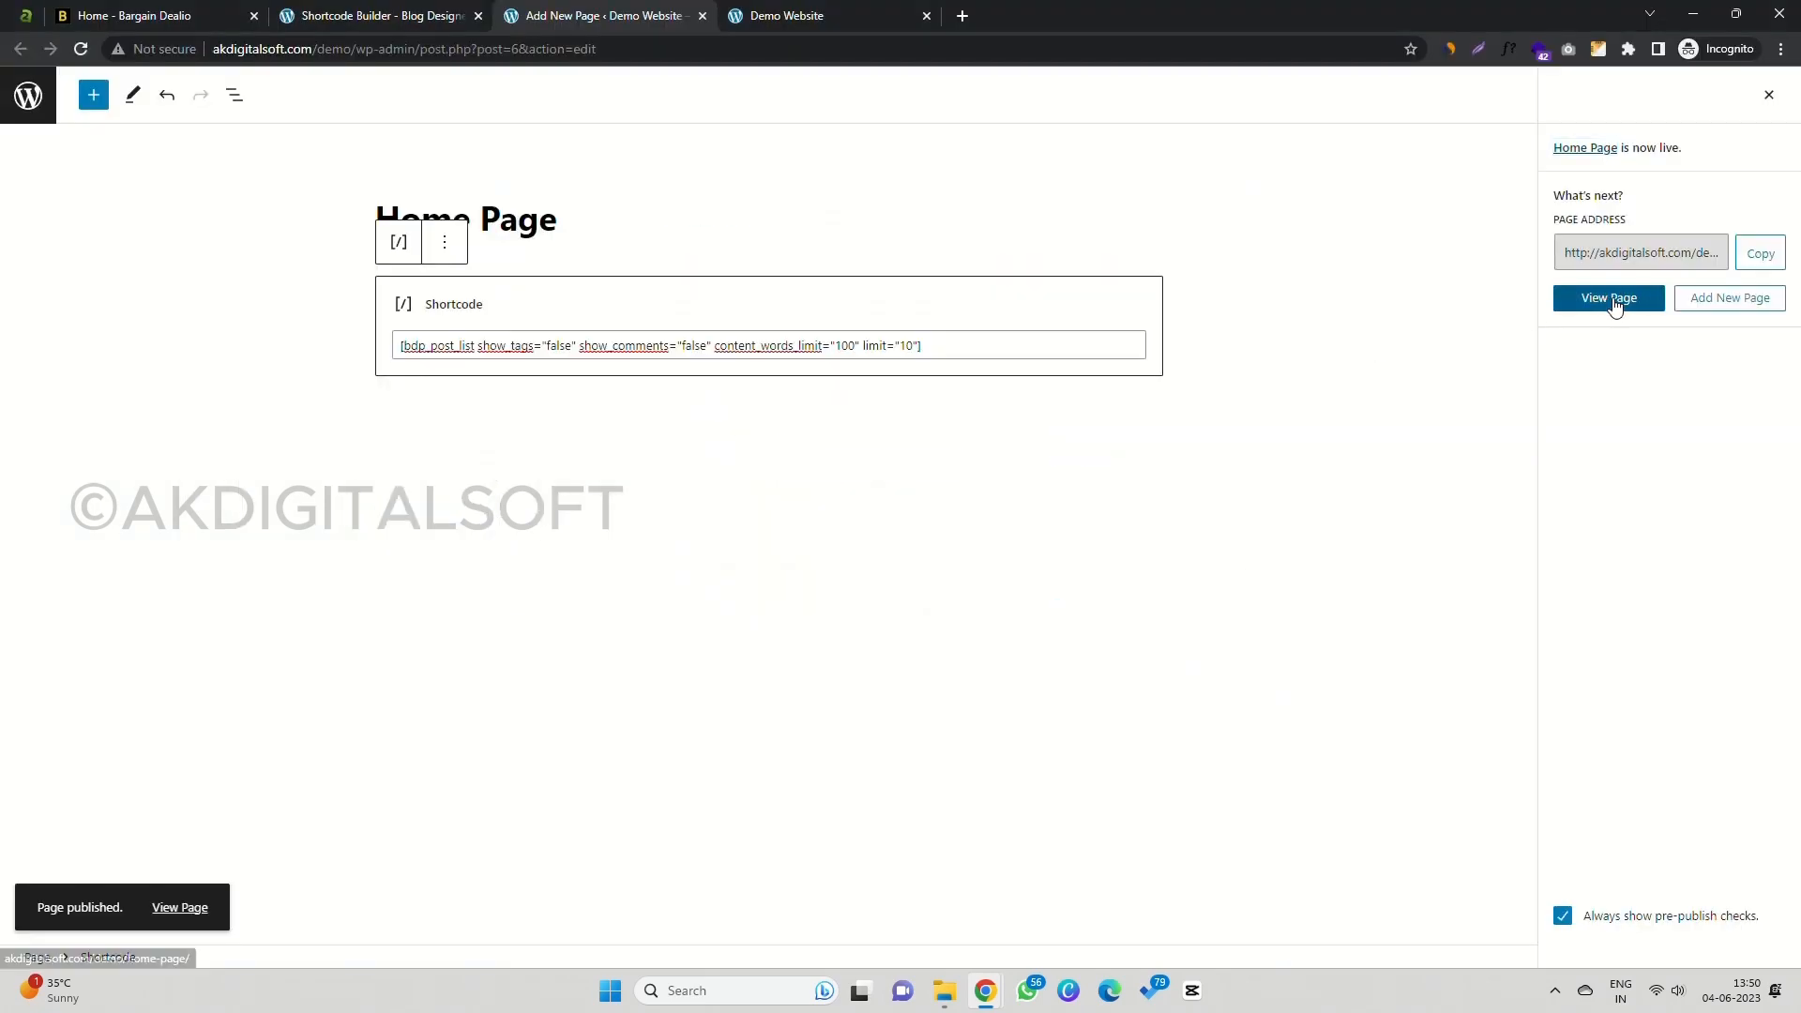
pyautogui.click(1610, 301)
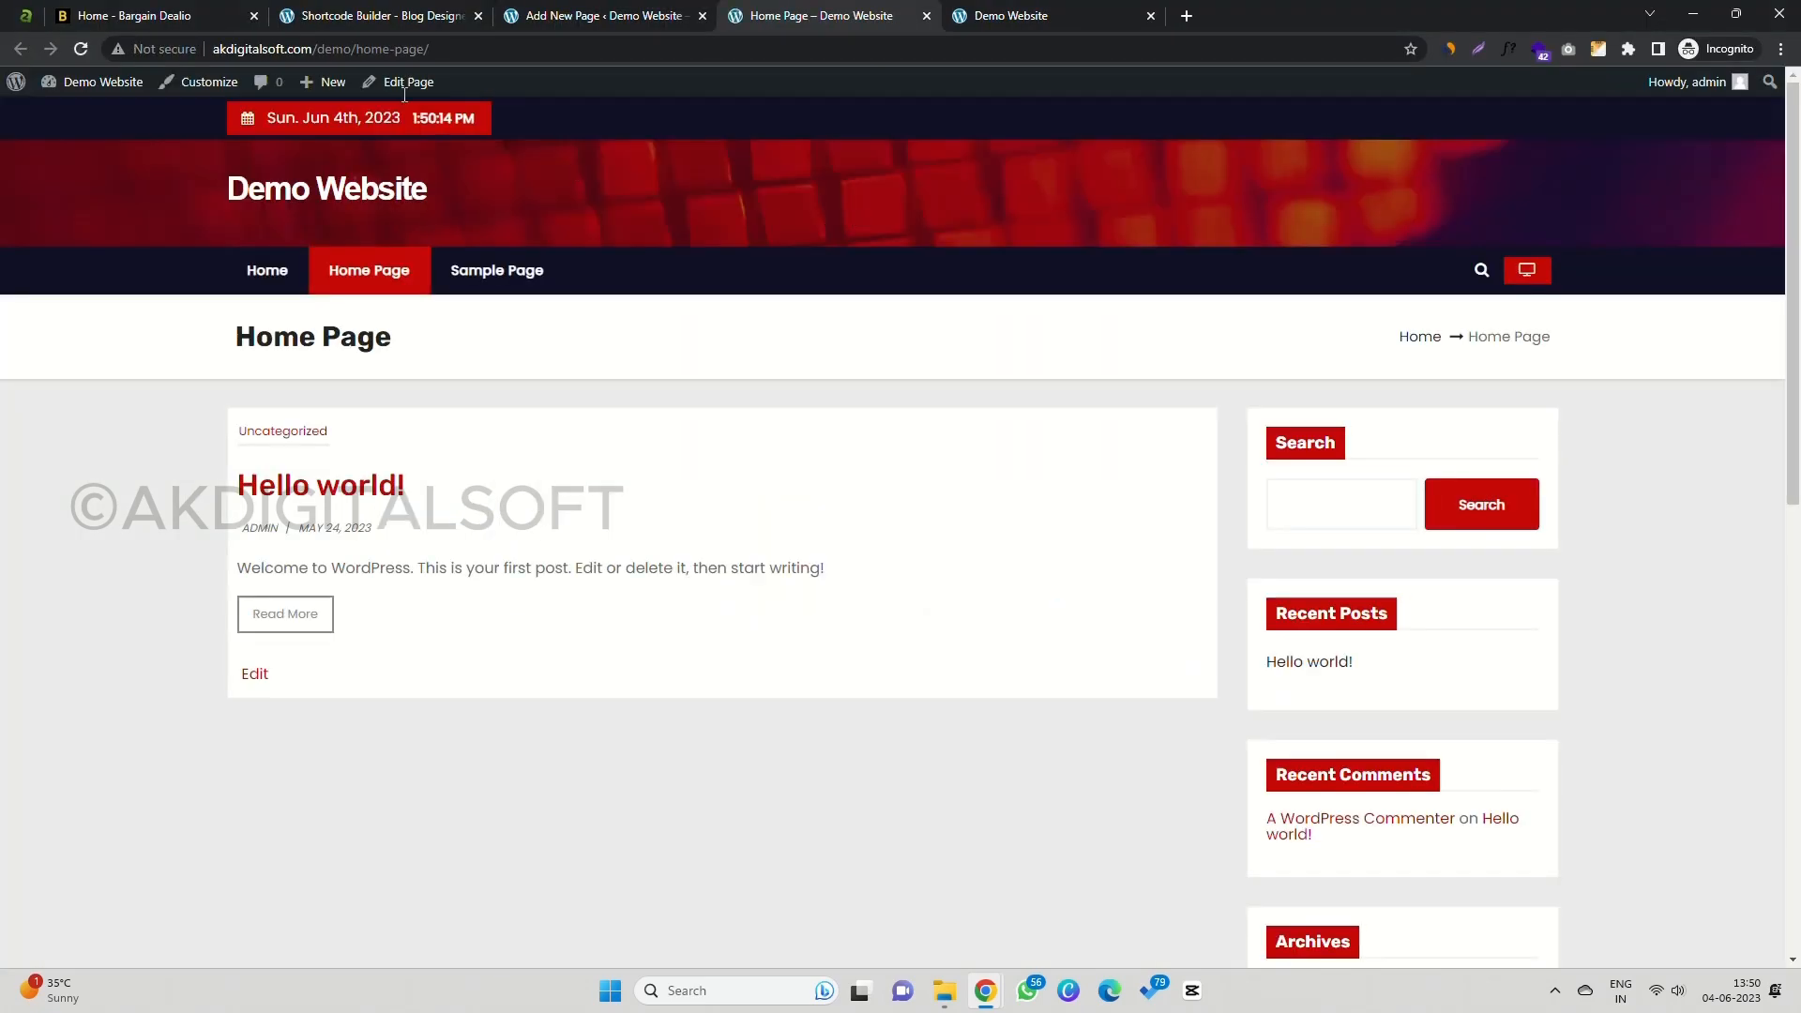
pyautogui.moveTo(214, 49); pyautogui.dragTo(443, 49)
pyautogui.click(364, 49)
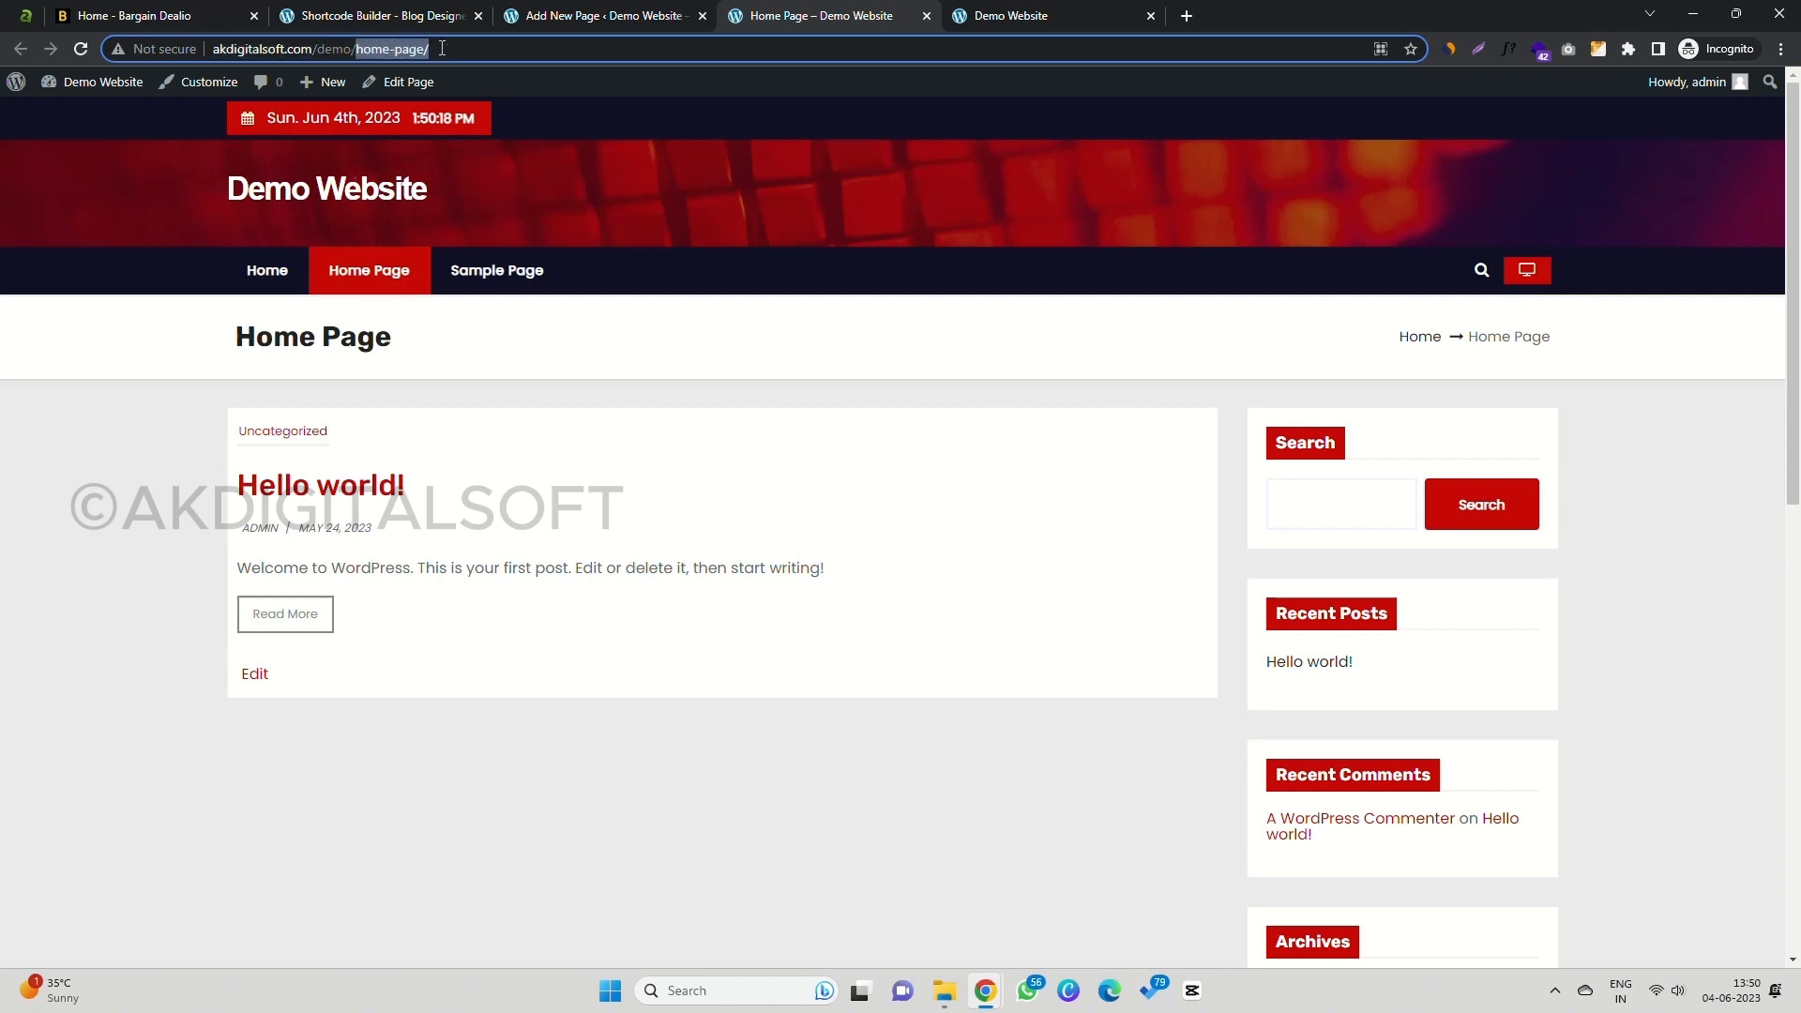
# Step: Return to the WP Tutorial checklist in Google Docs and mark Step 6 as done
pyautogui.hotkey('alt', 'Tab')
pyautogui.click(936, 530)
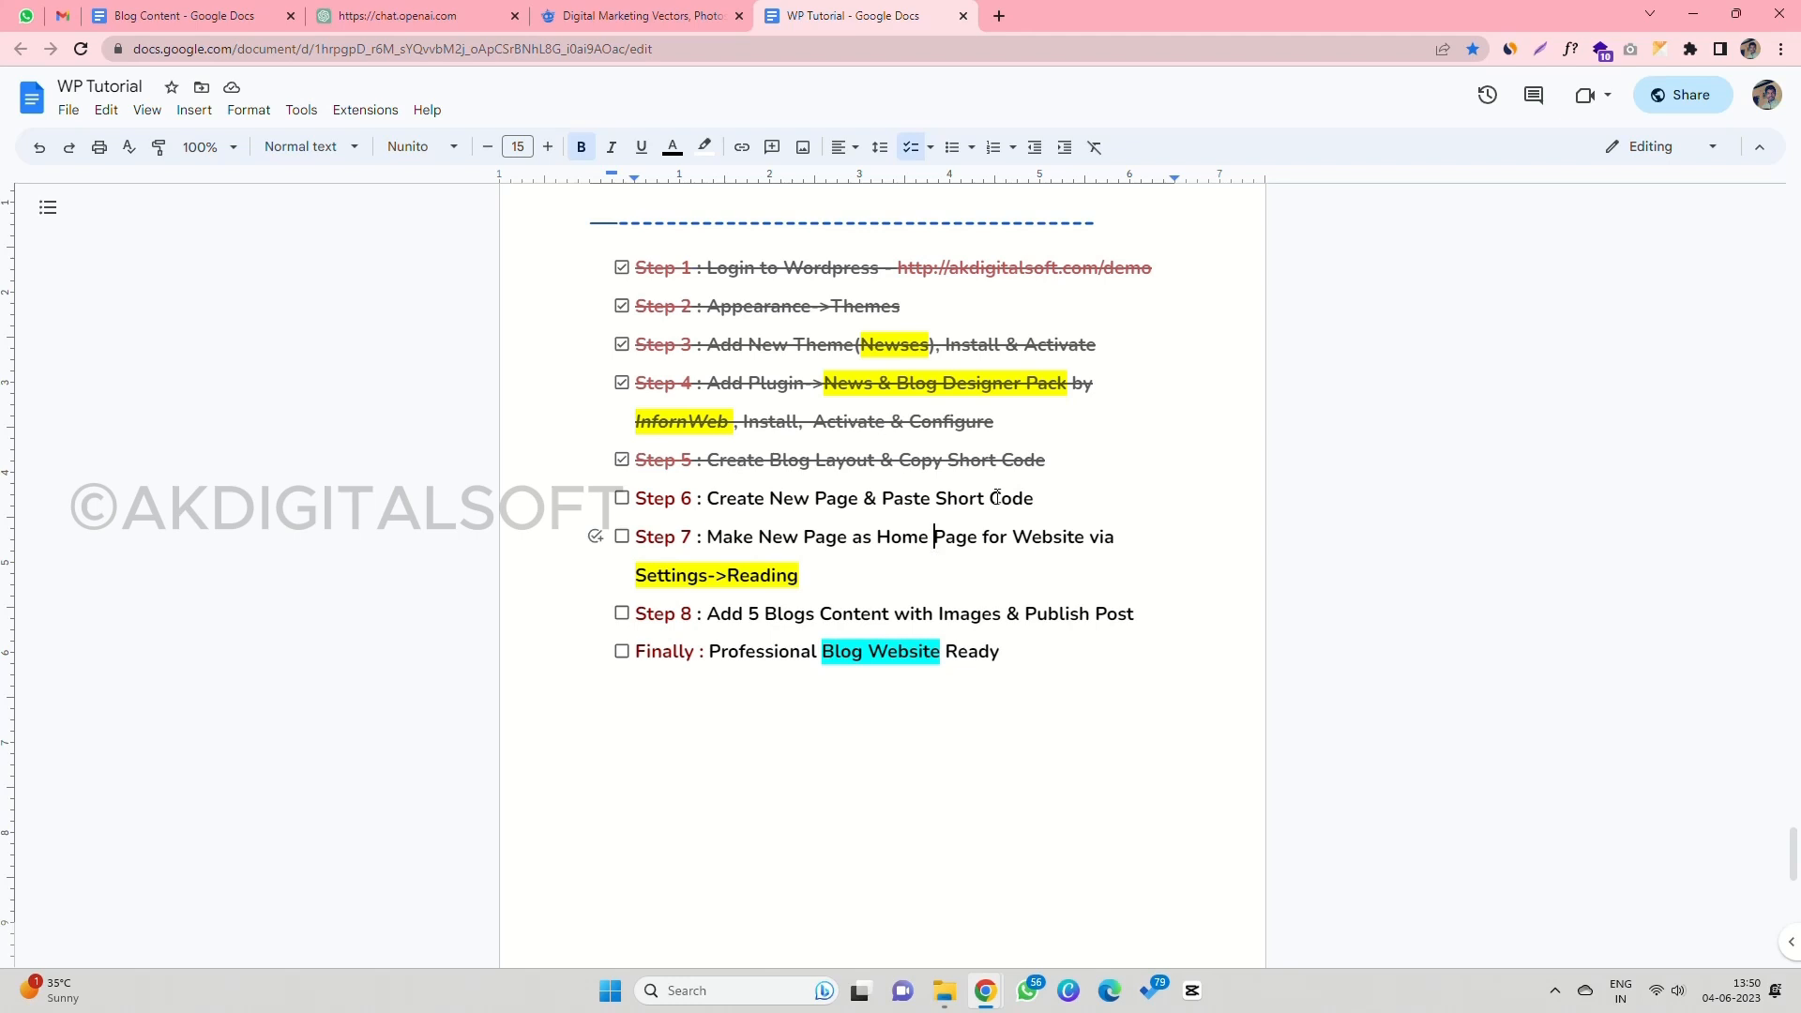
pyautogui.click(622, 498)
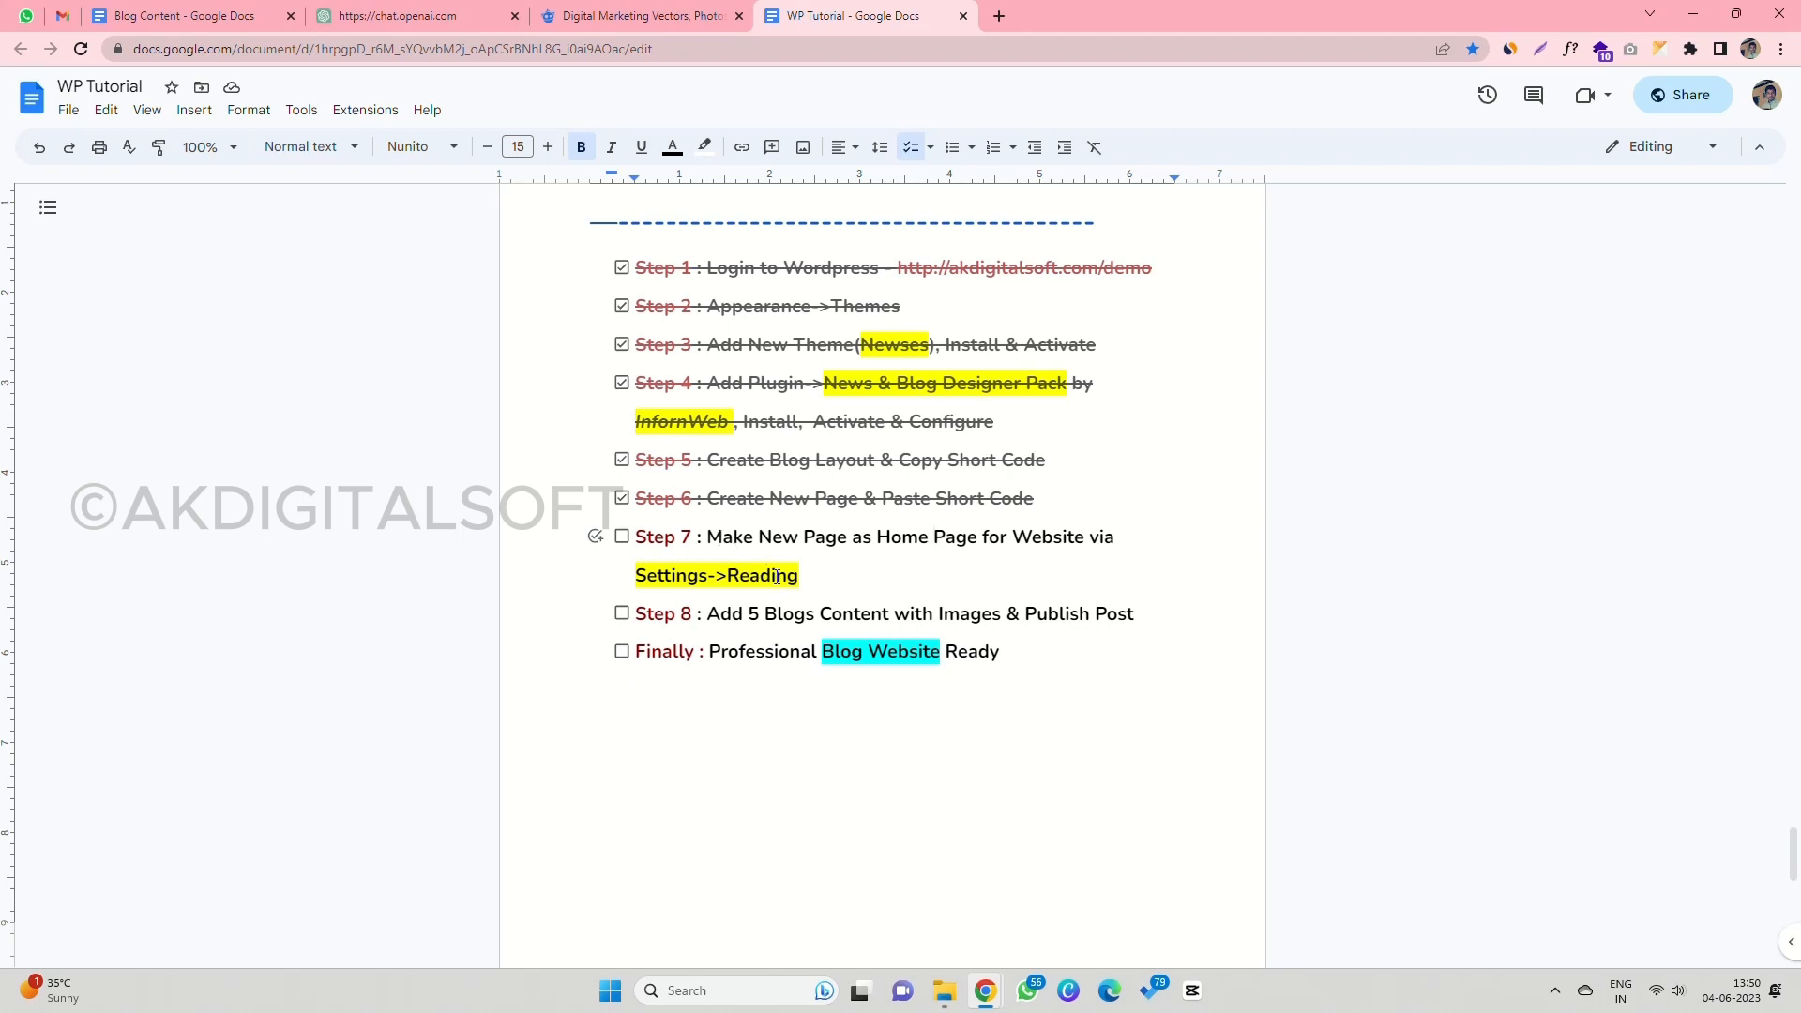
# Step: Review the Step 7 instruction against the live page's address and open the WordPress Reading settings
pyautogui.hotkey('alt', 'Tab')
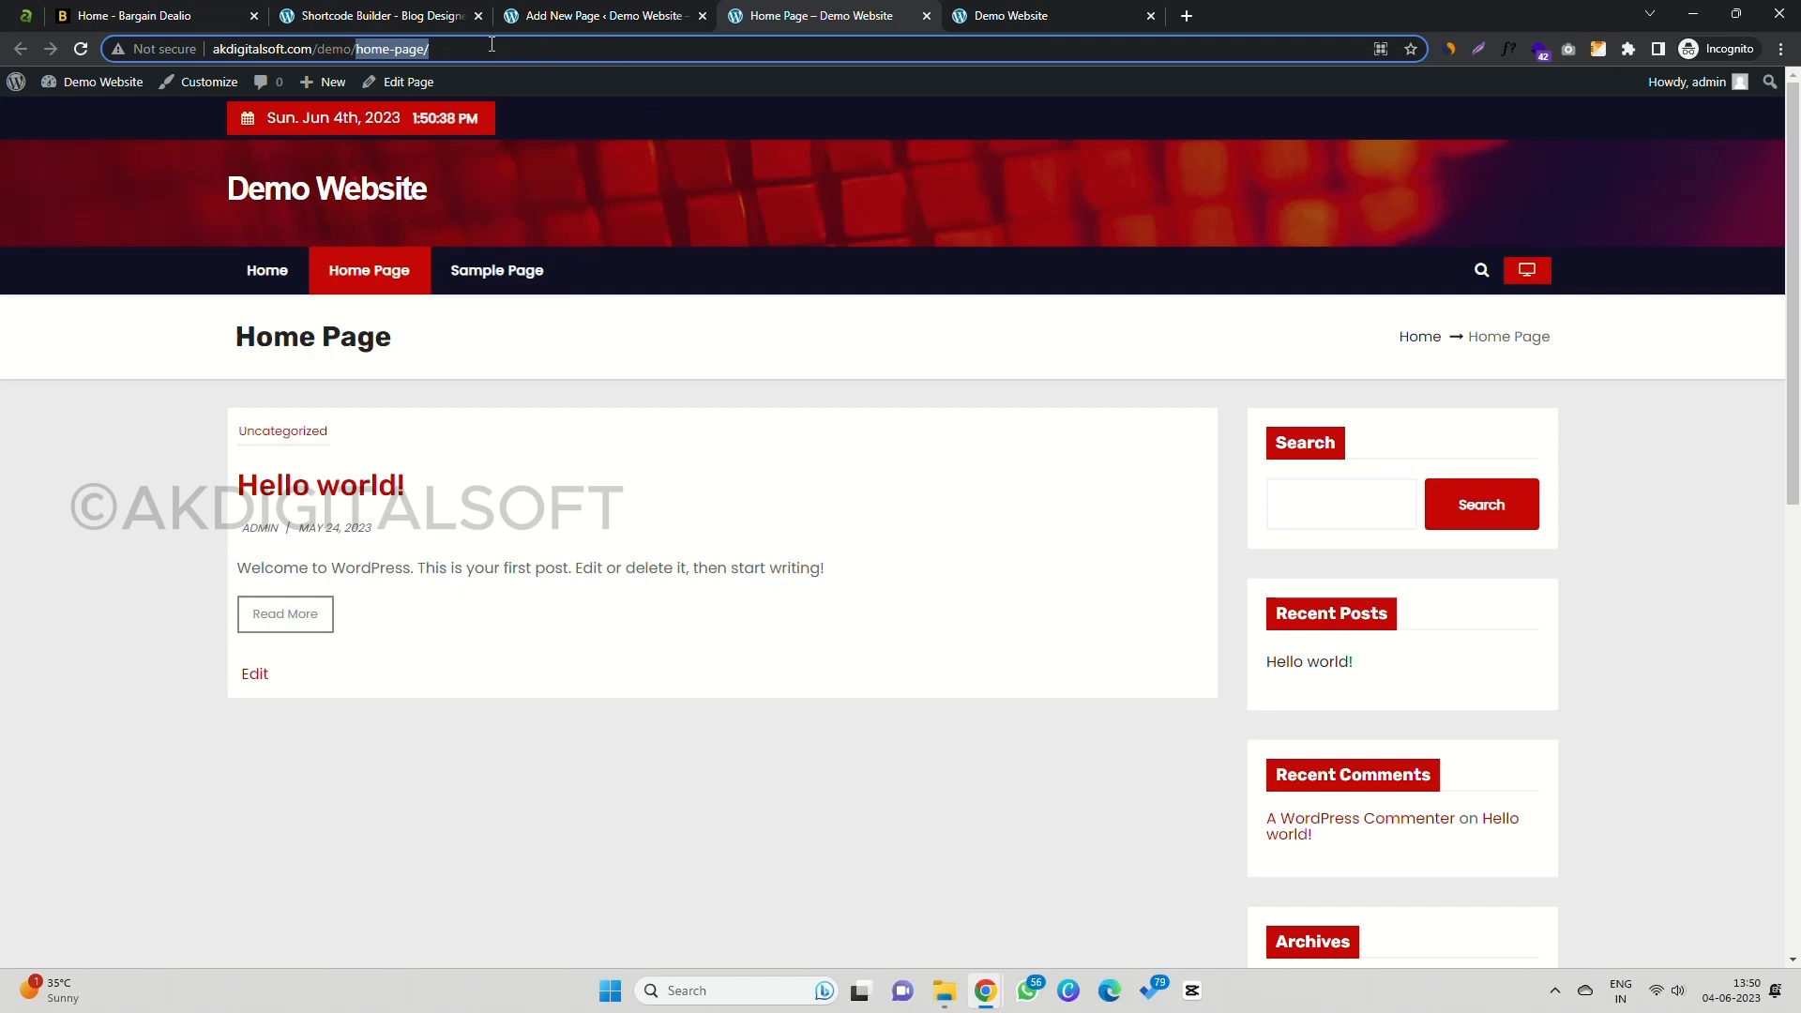
pyautogui.click(491, 44)
pyautogui.hotkey('alt', 'Tab')
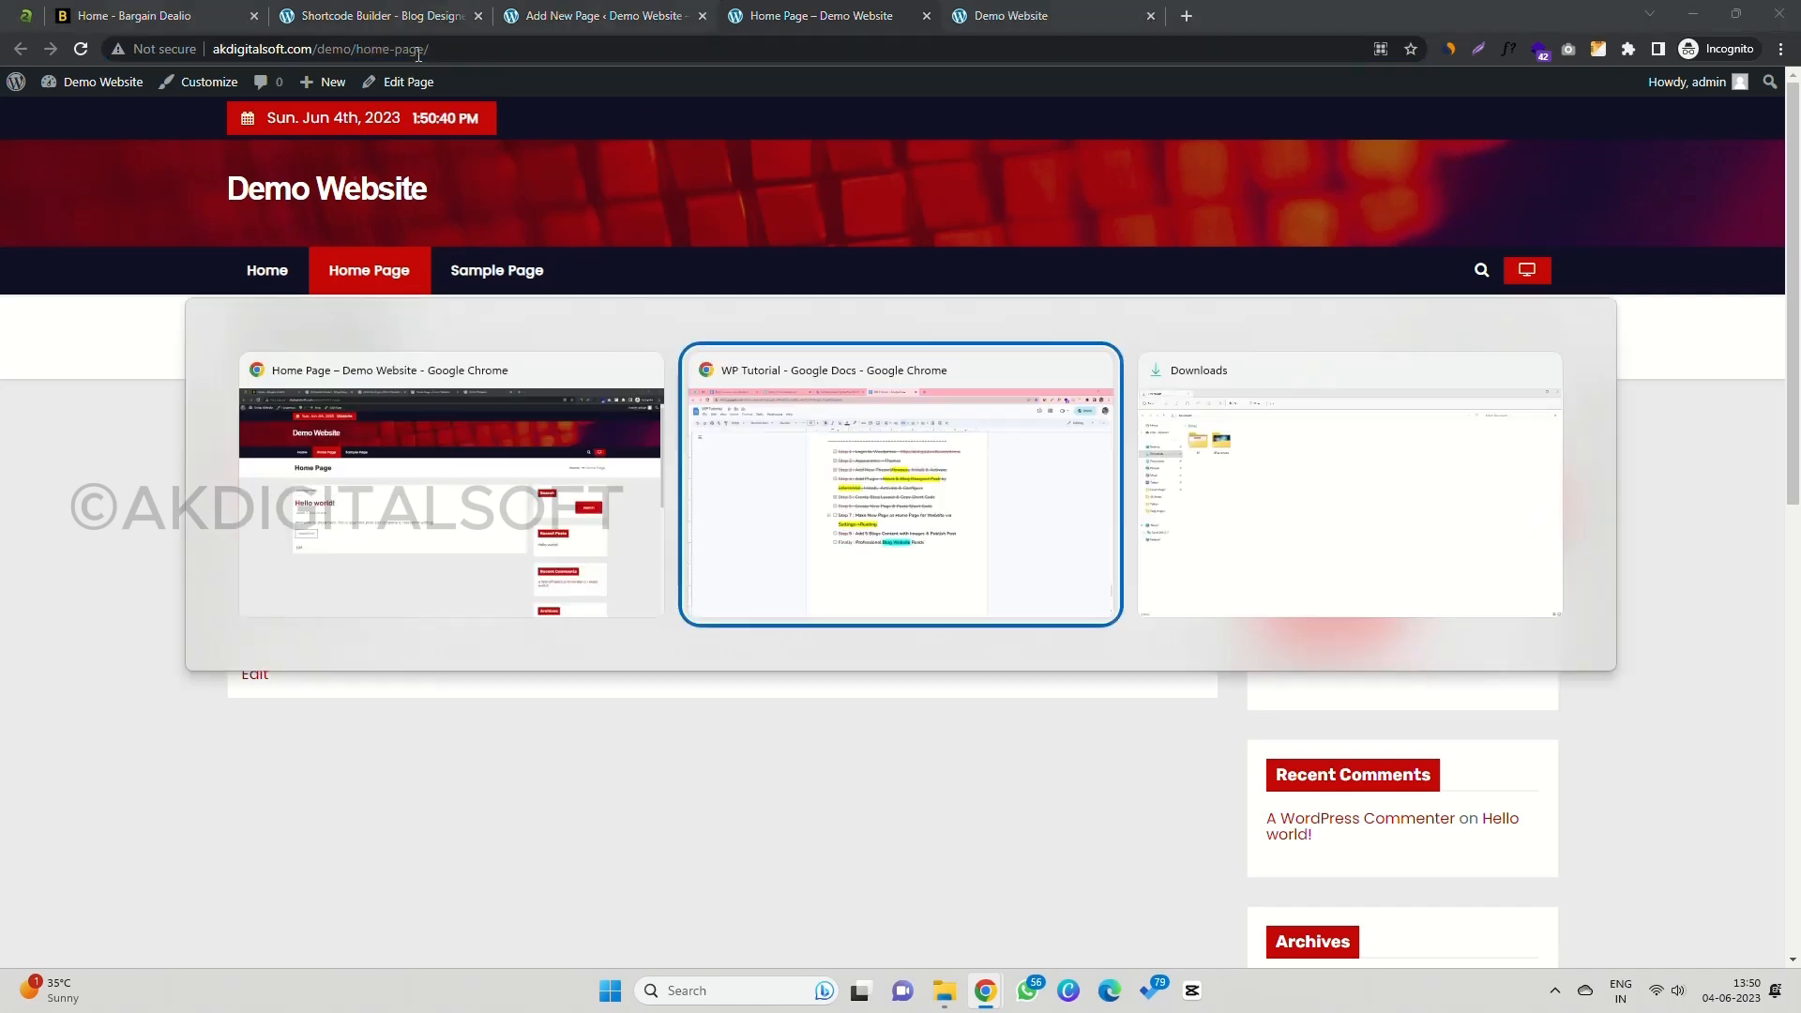
pyautogui.moveTo(771, 576); pyautogui.dragTo(816, 572)
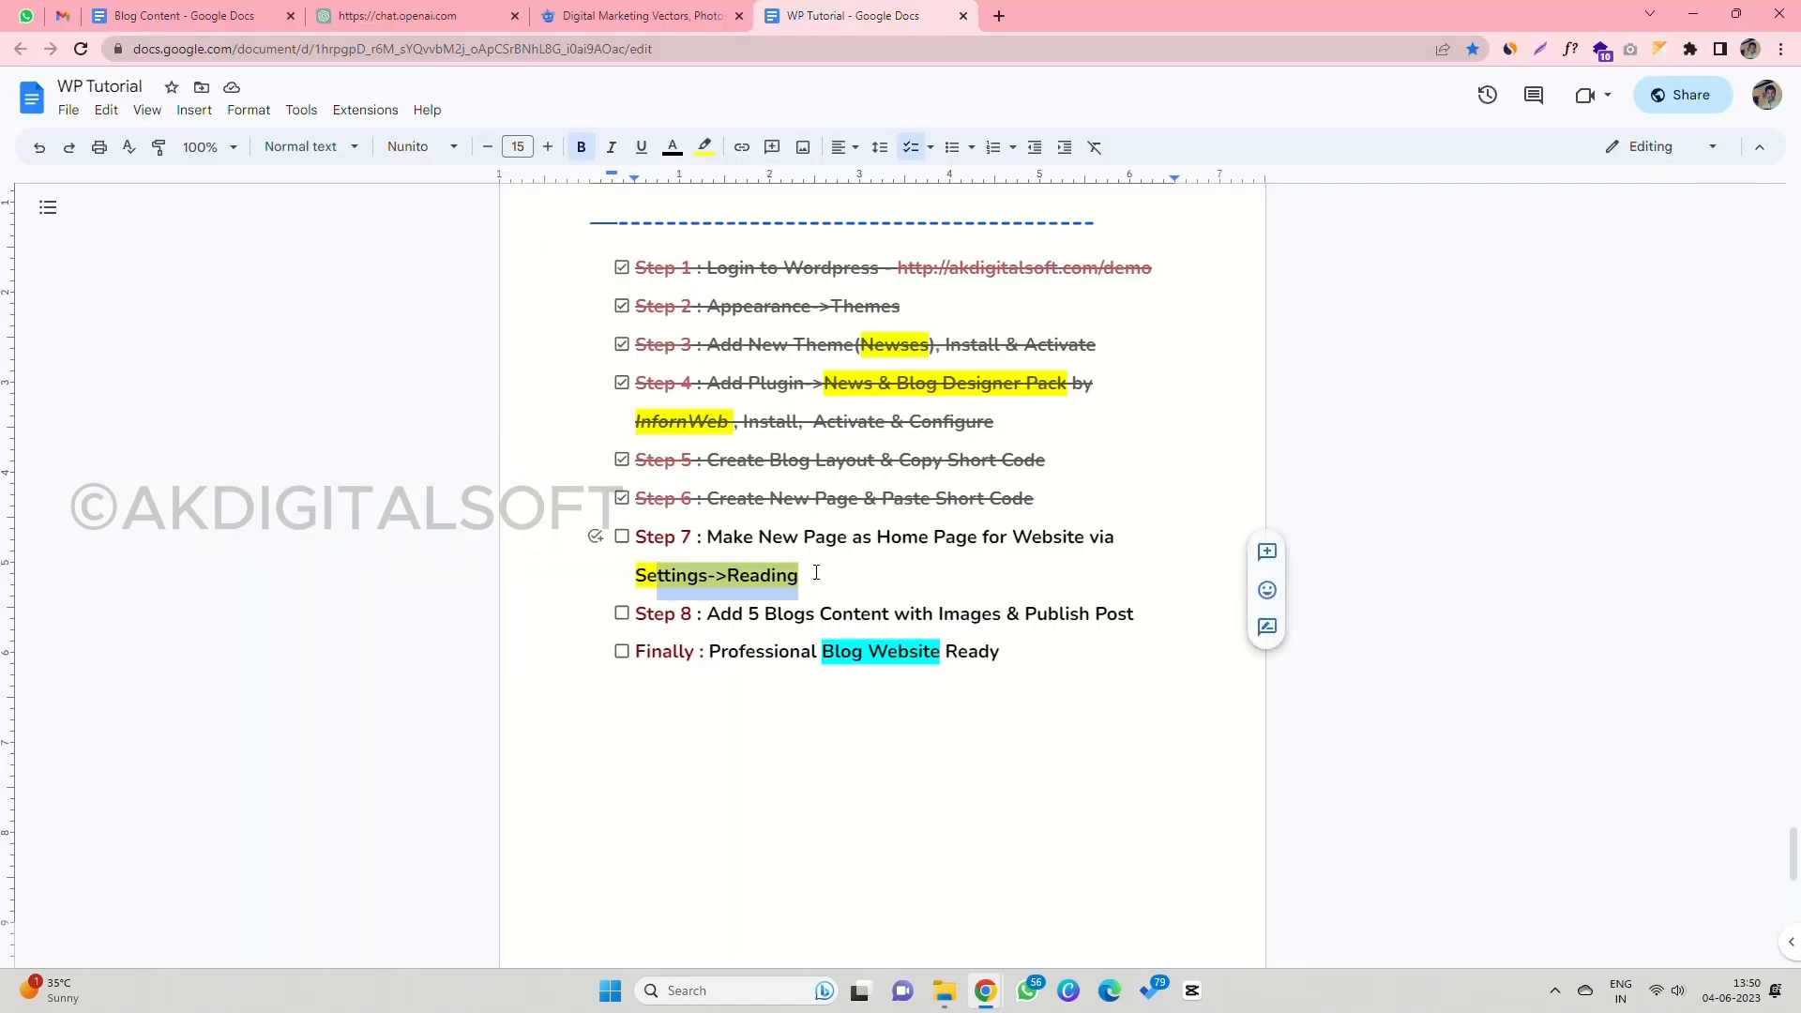
pyautogui.hotkey('alt', 'Tab')
pyautogui.click(403, 15)
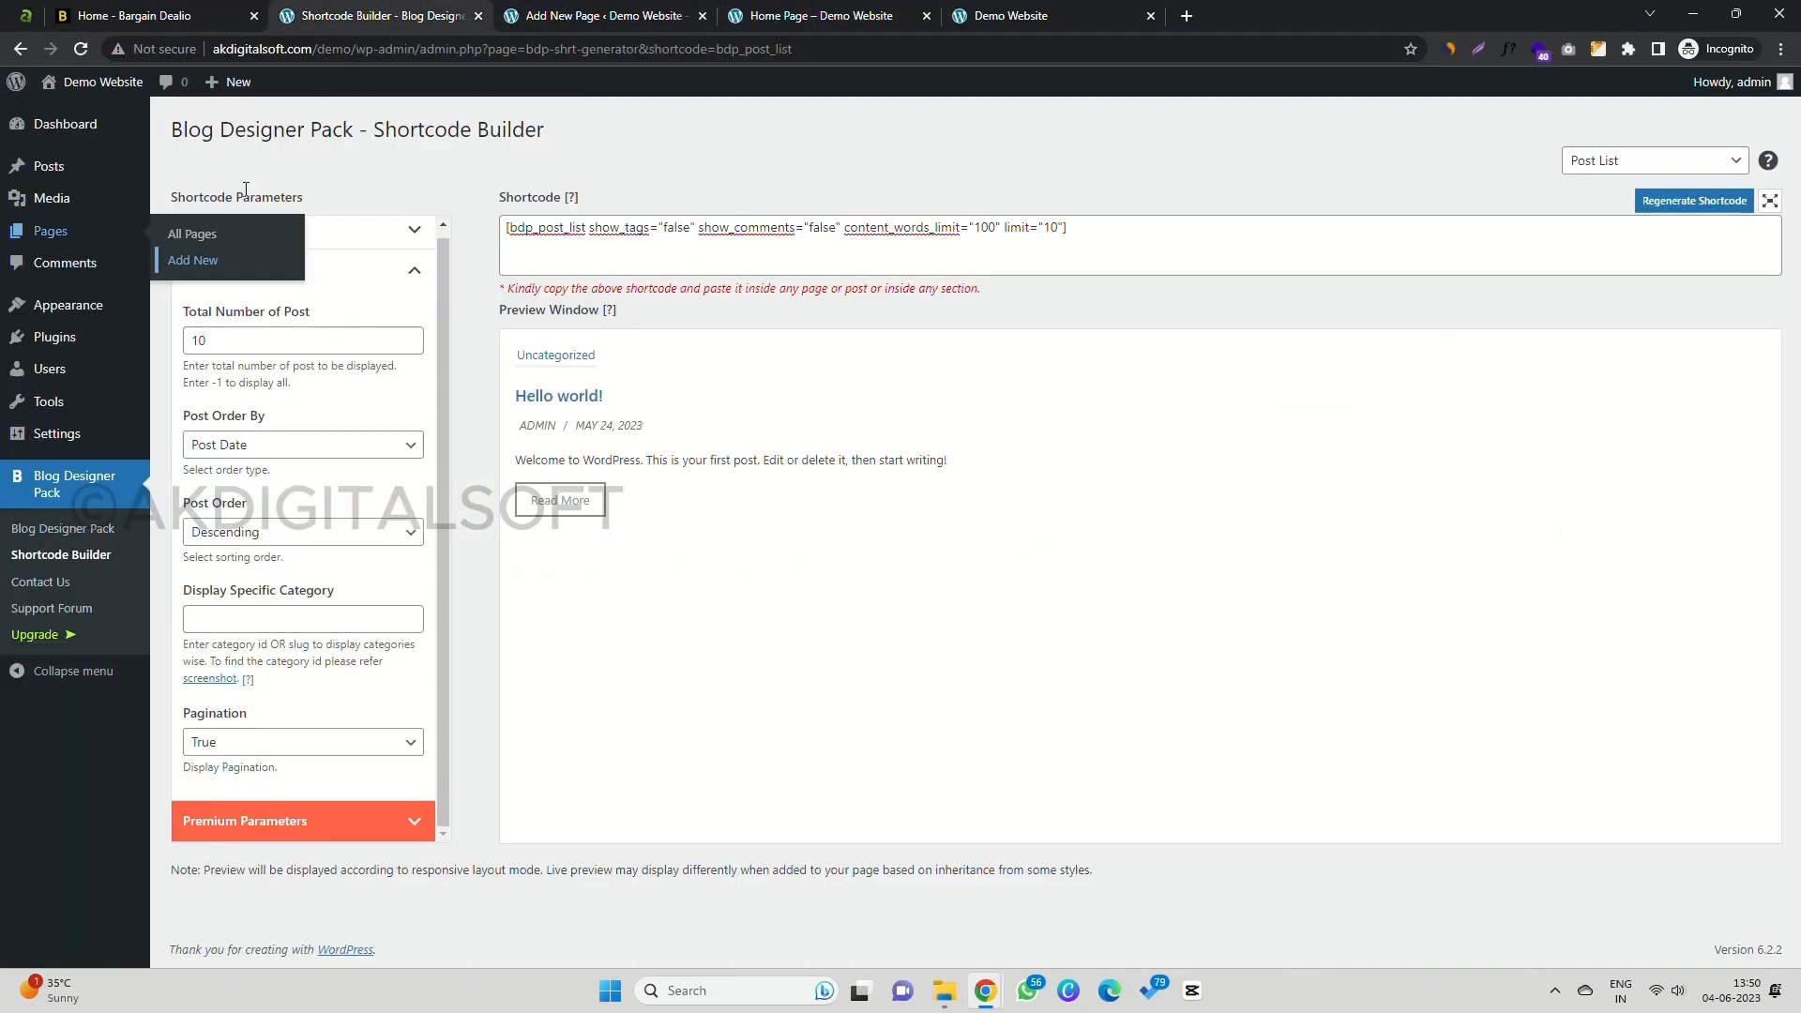
pyautogui.moveTo(52, 434)
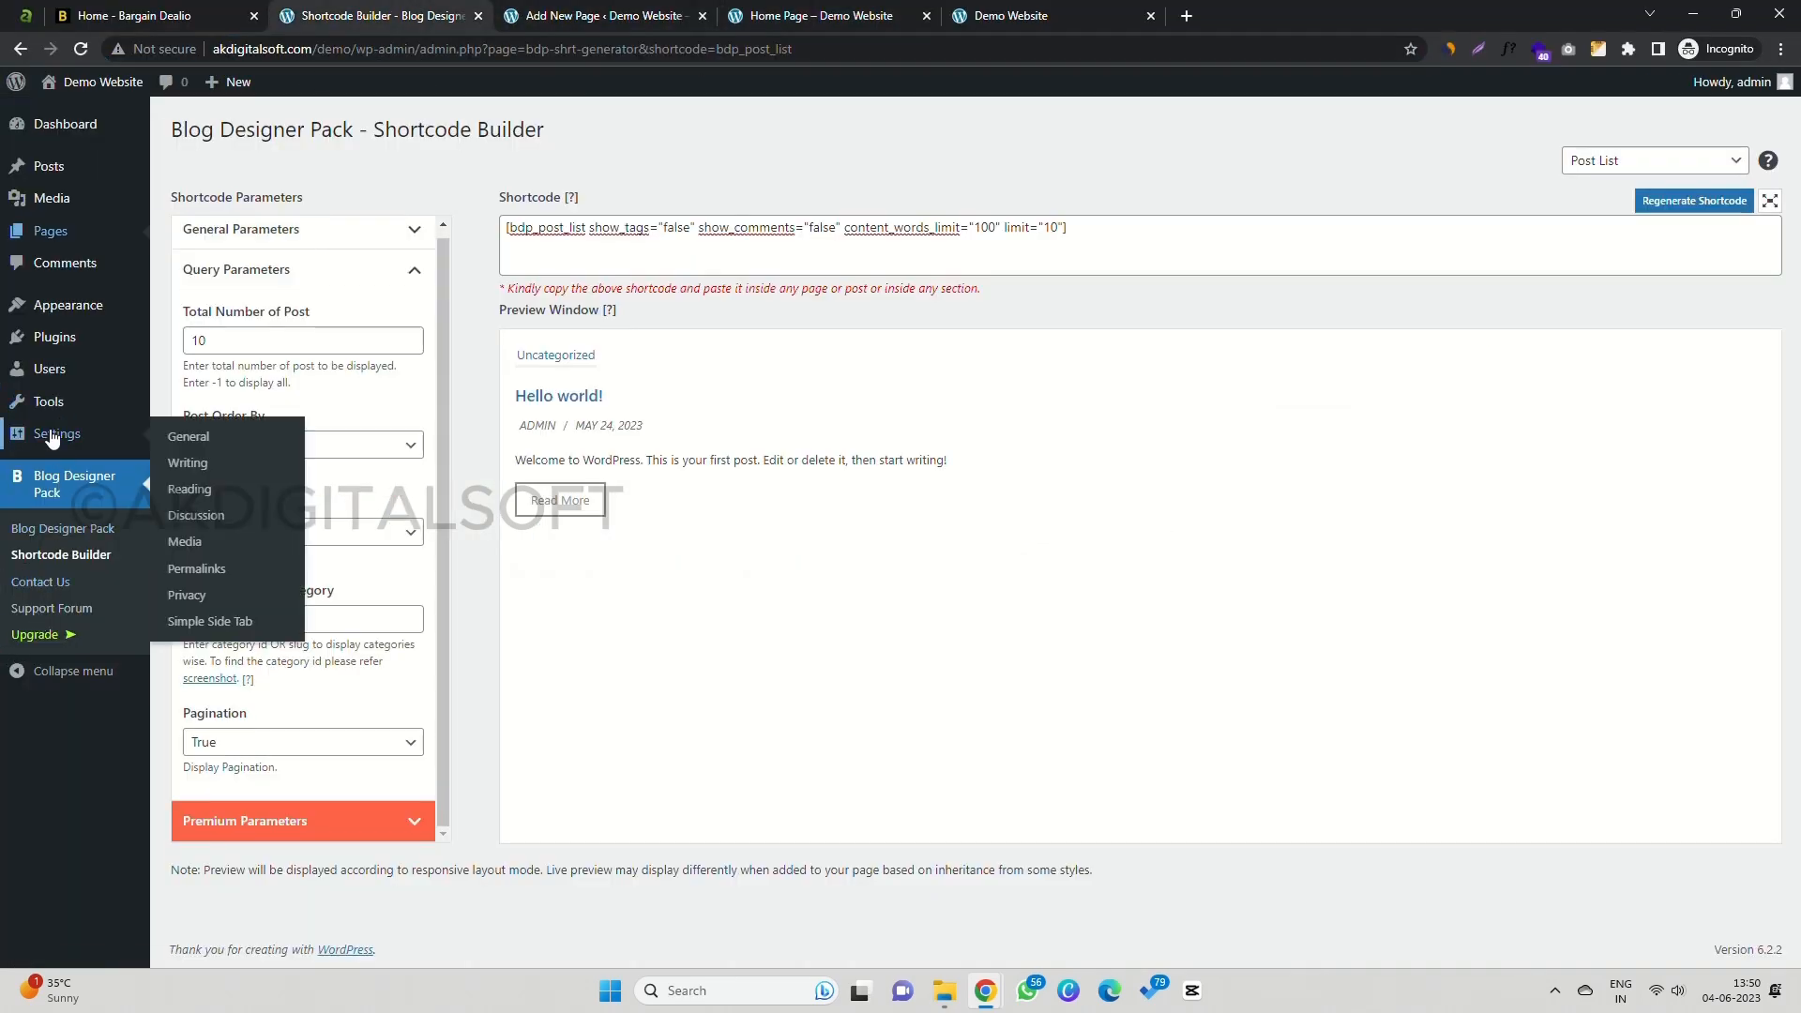
pyautogui.click(191, 489)
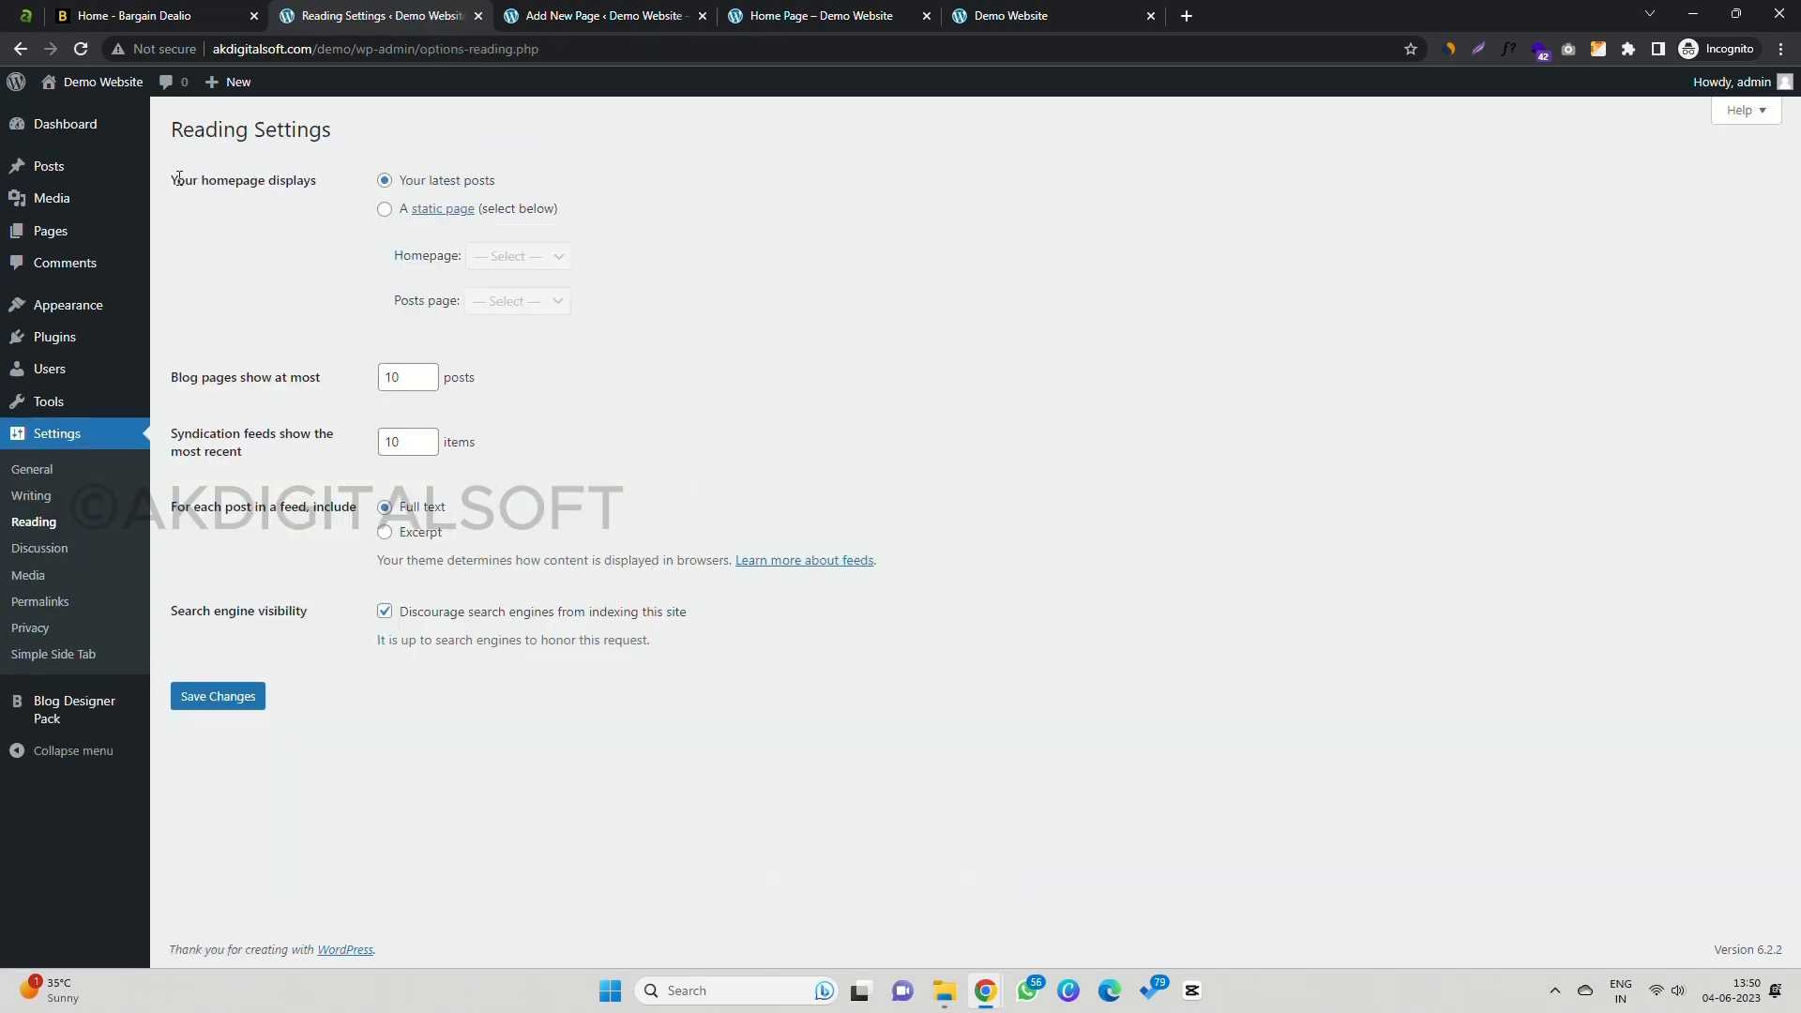
# Step: Make the homepage display a static page, choose Home Page as the homepage, and save the Reading settings
pyautogui.moveTo(178, 179); pyautogui.dragTo(328, 186)
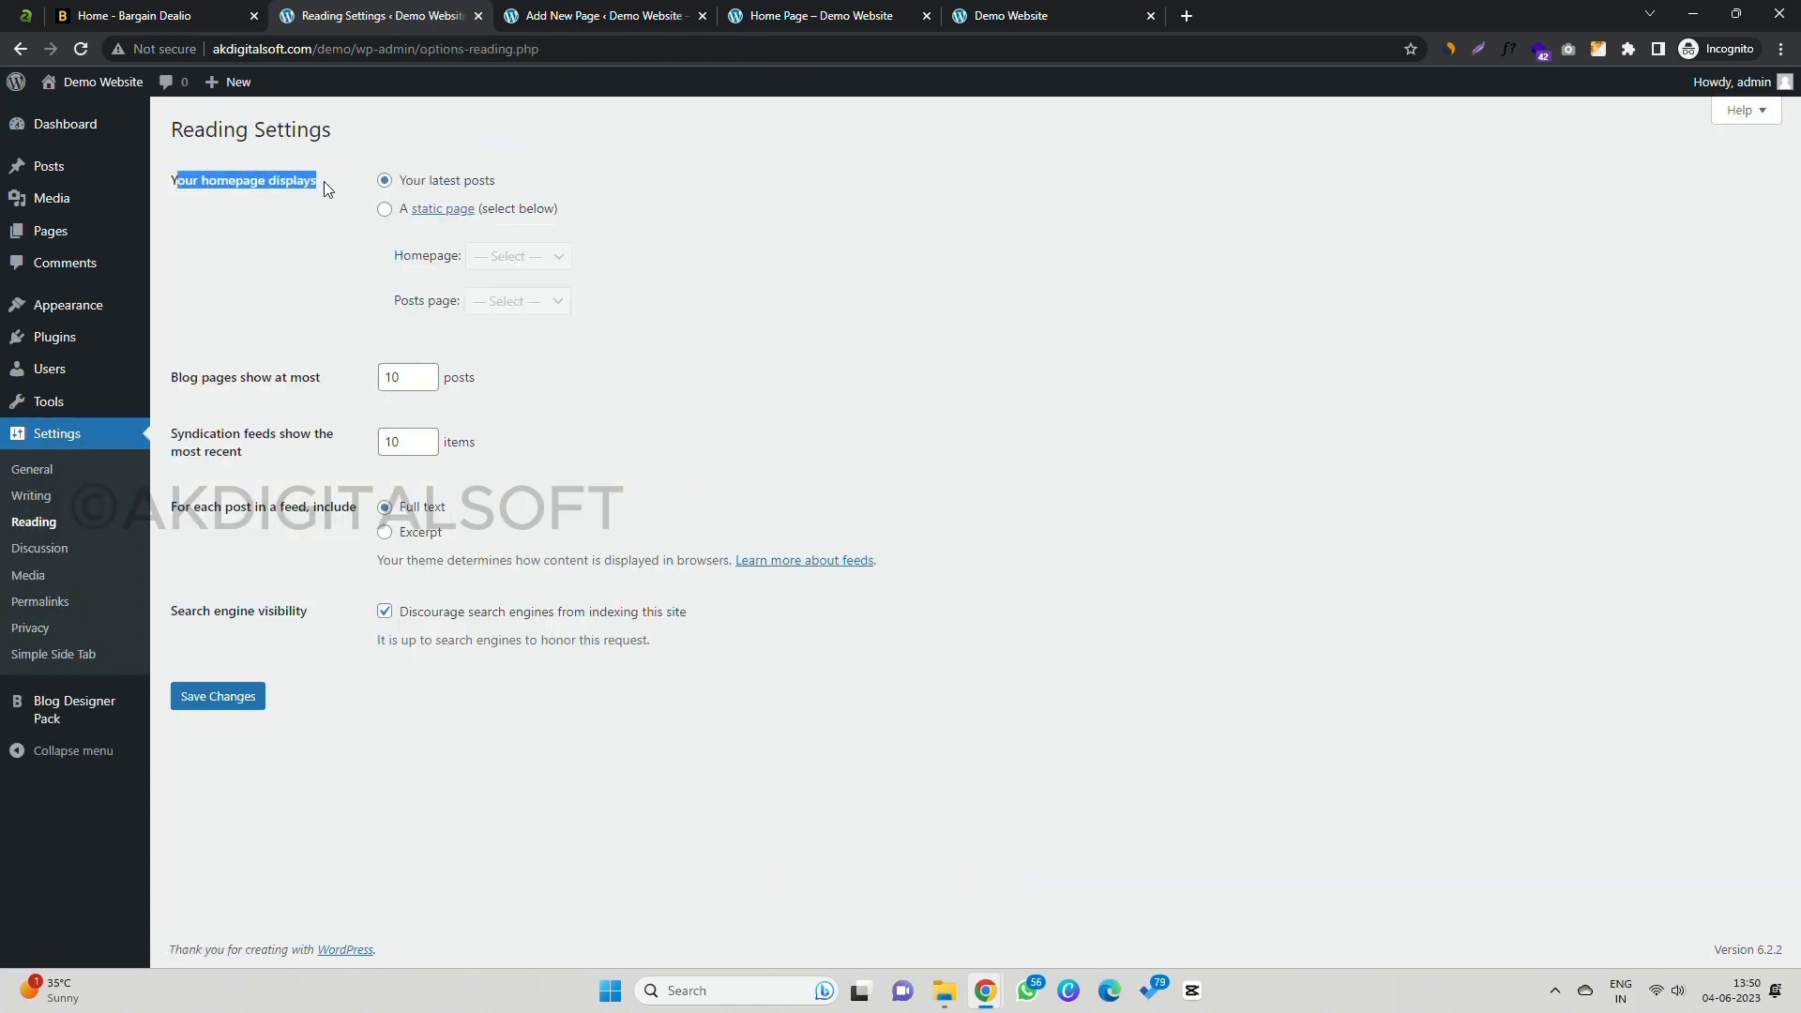
pyautogui.click(384, 212)
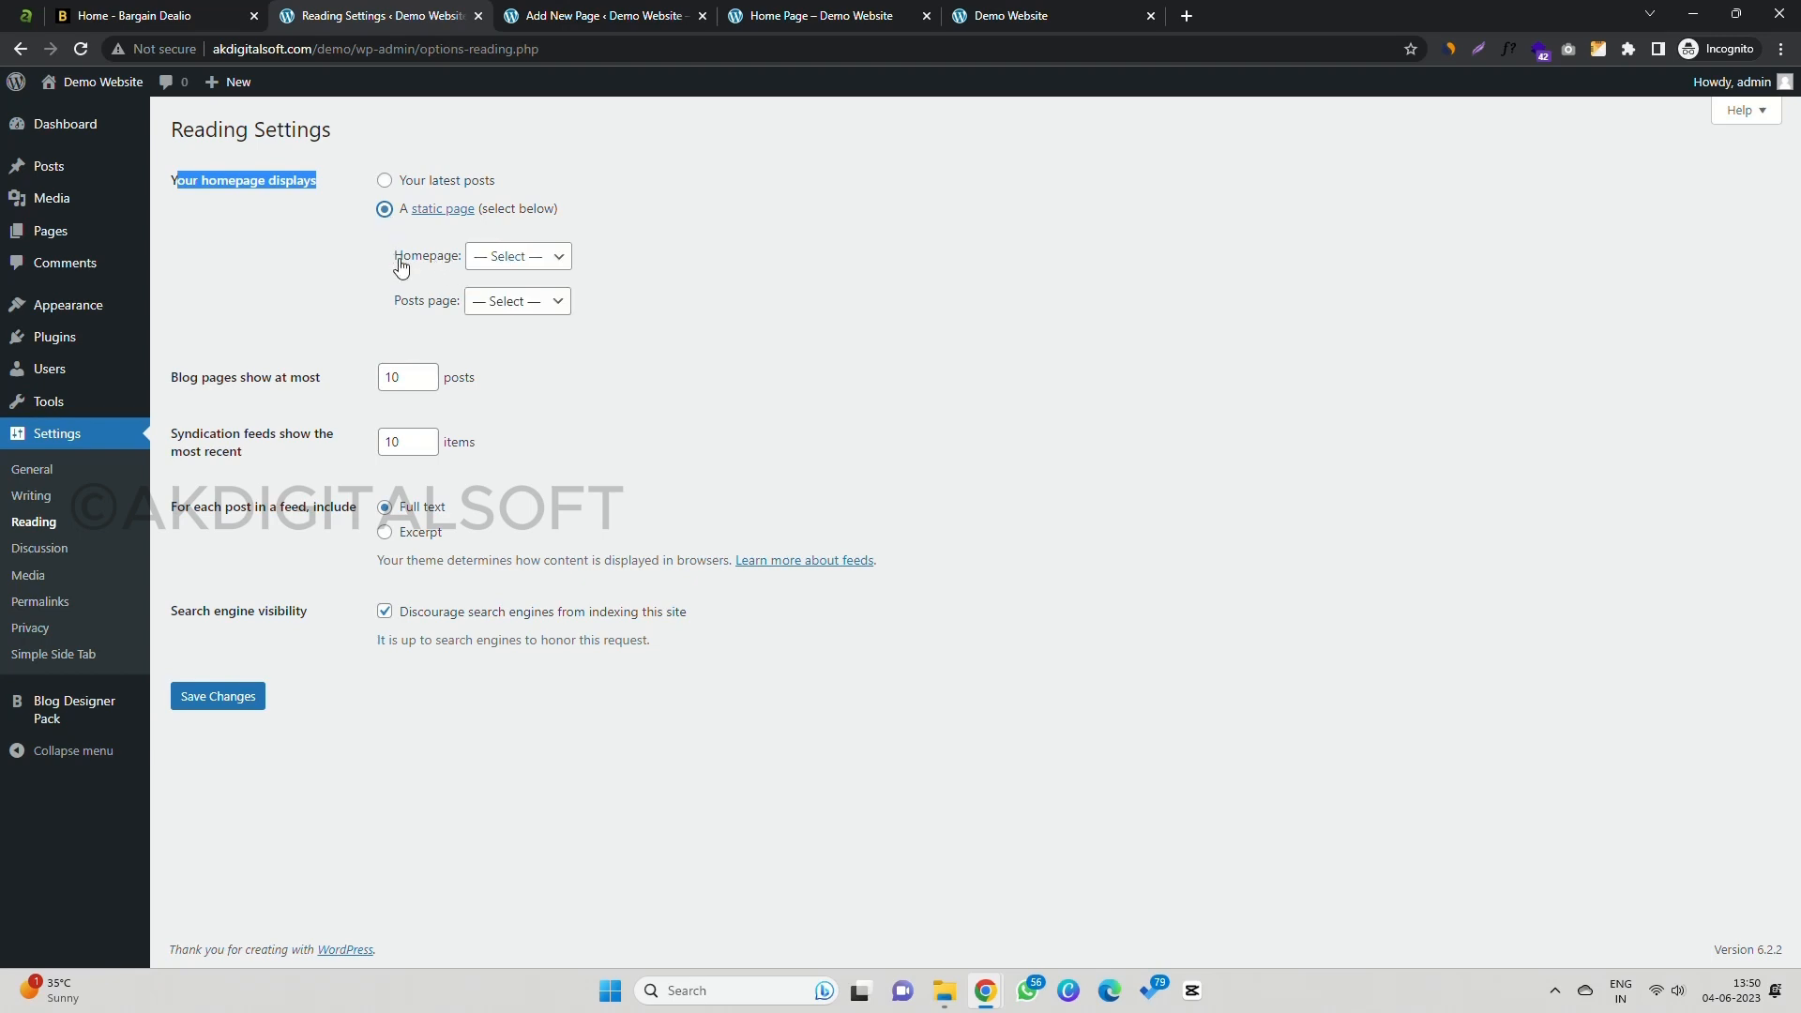
pyautogui.click(505, 259)
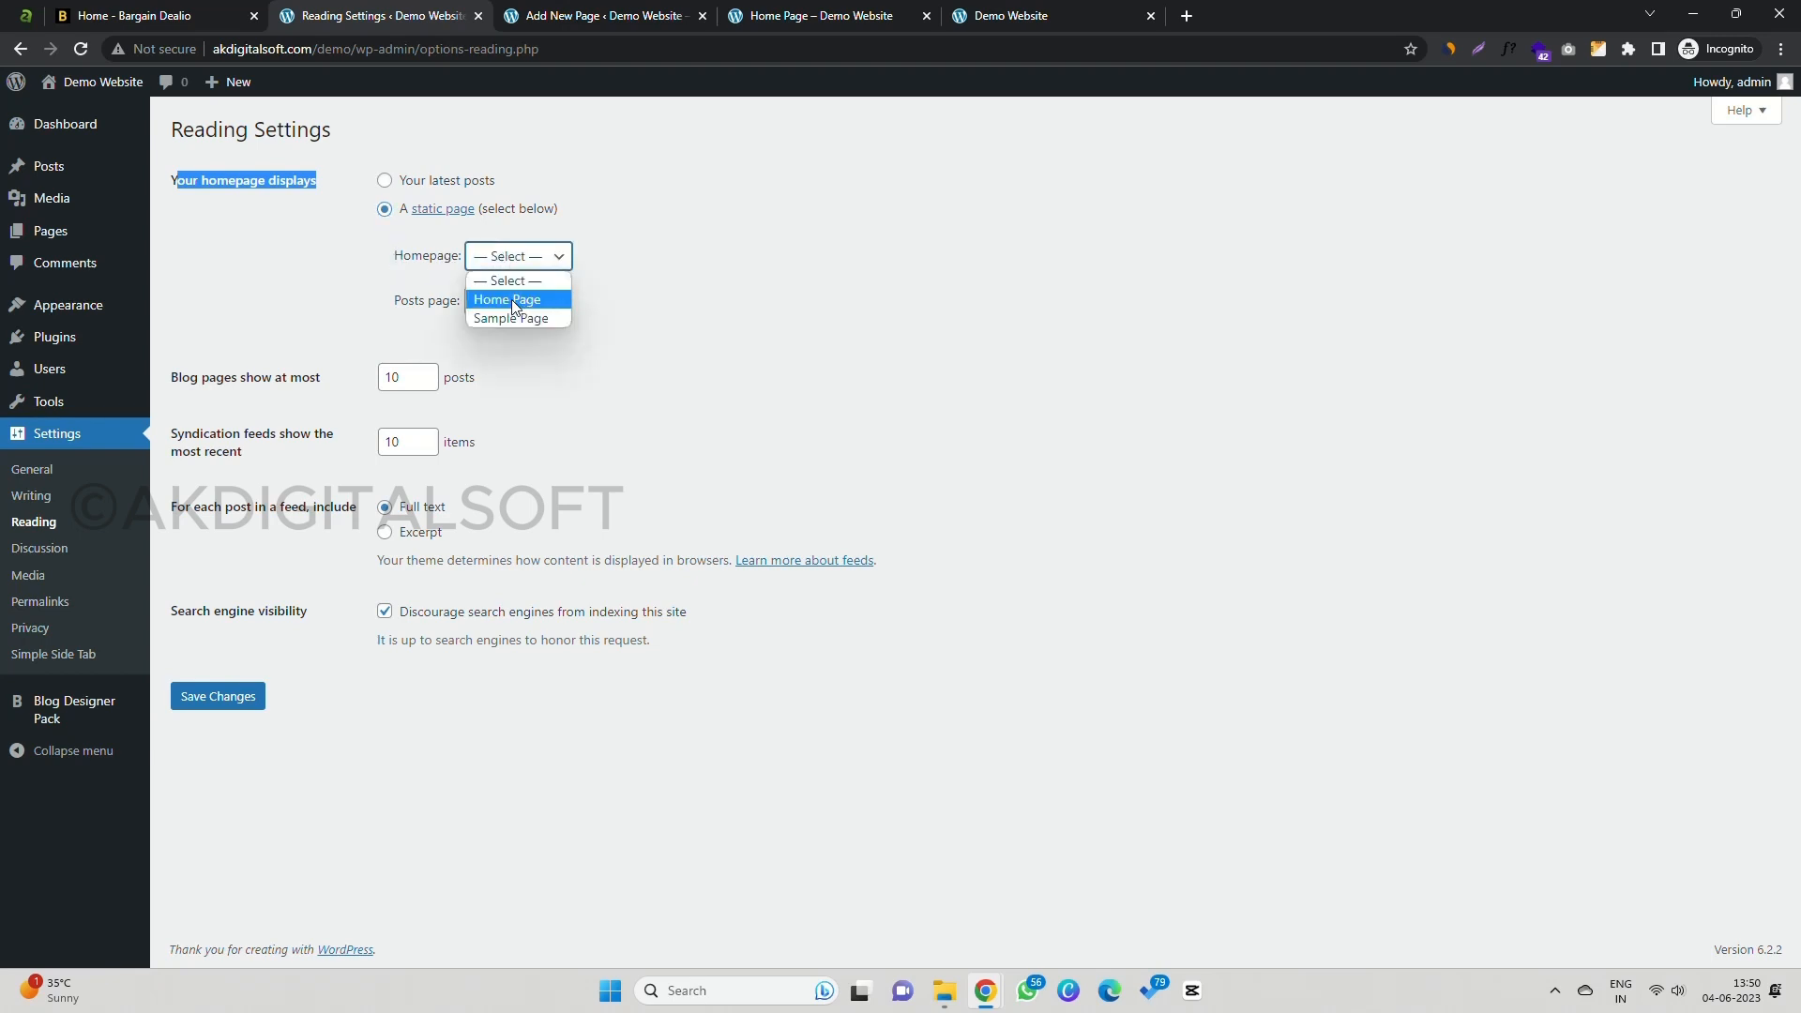
pyautogui.click(512, 300)
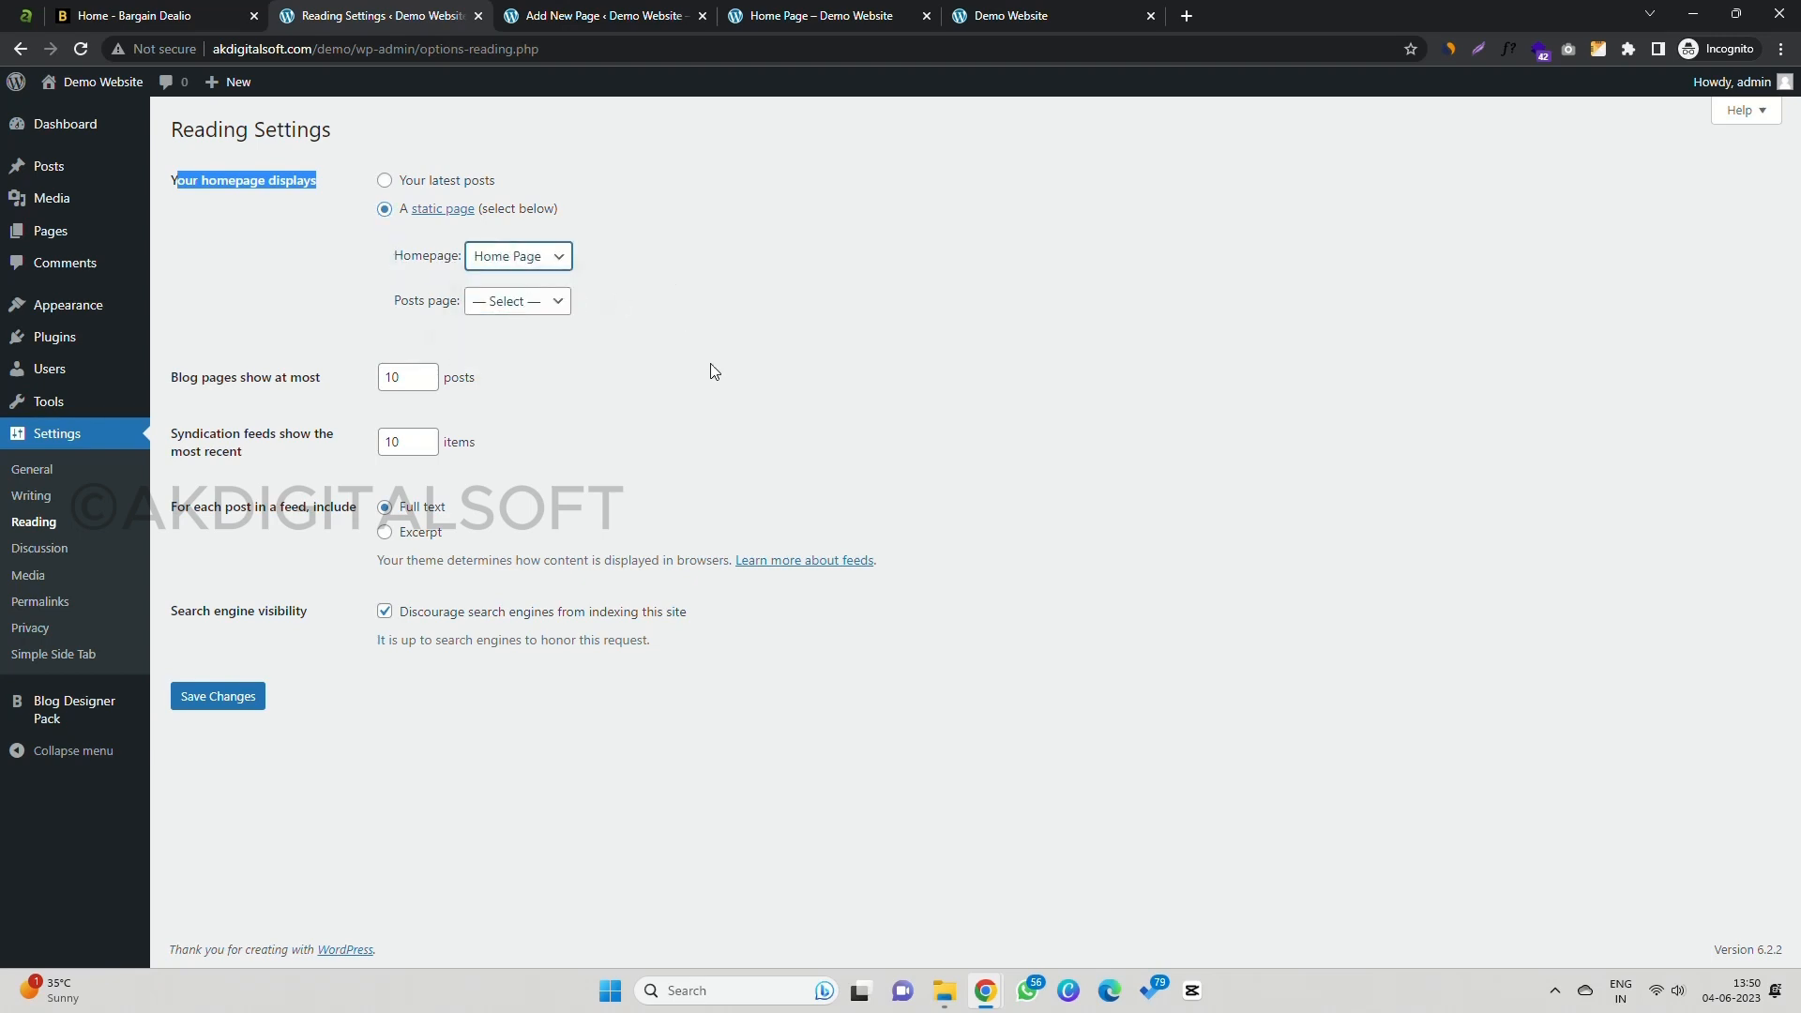
pyautogui.click(229, 705)
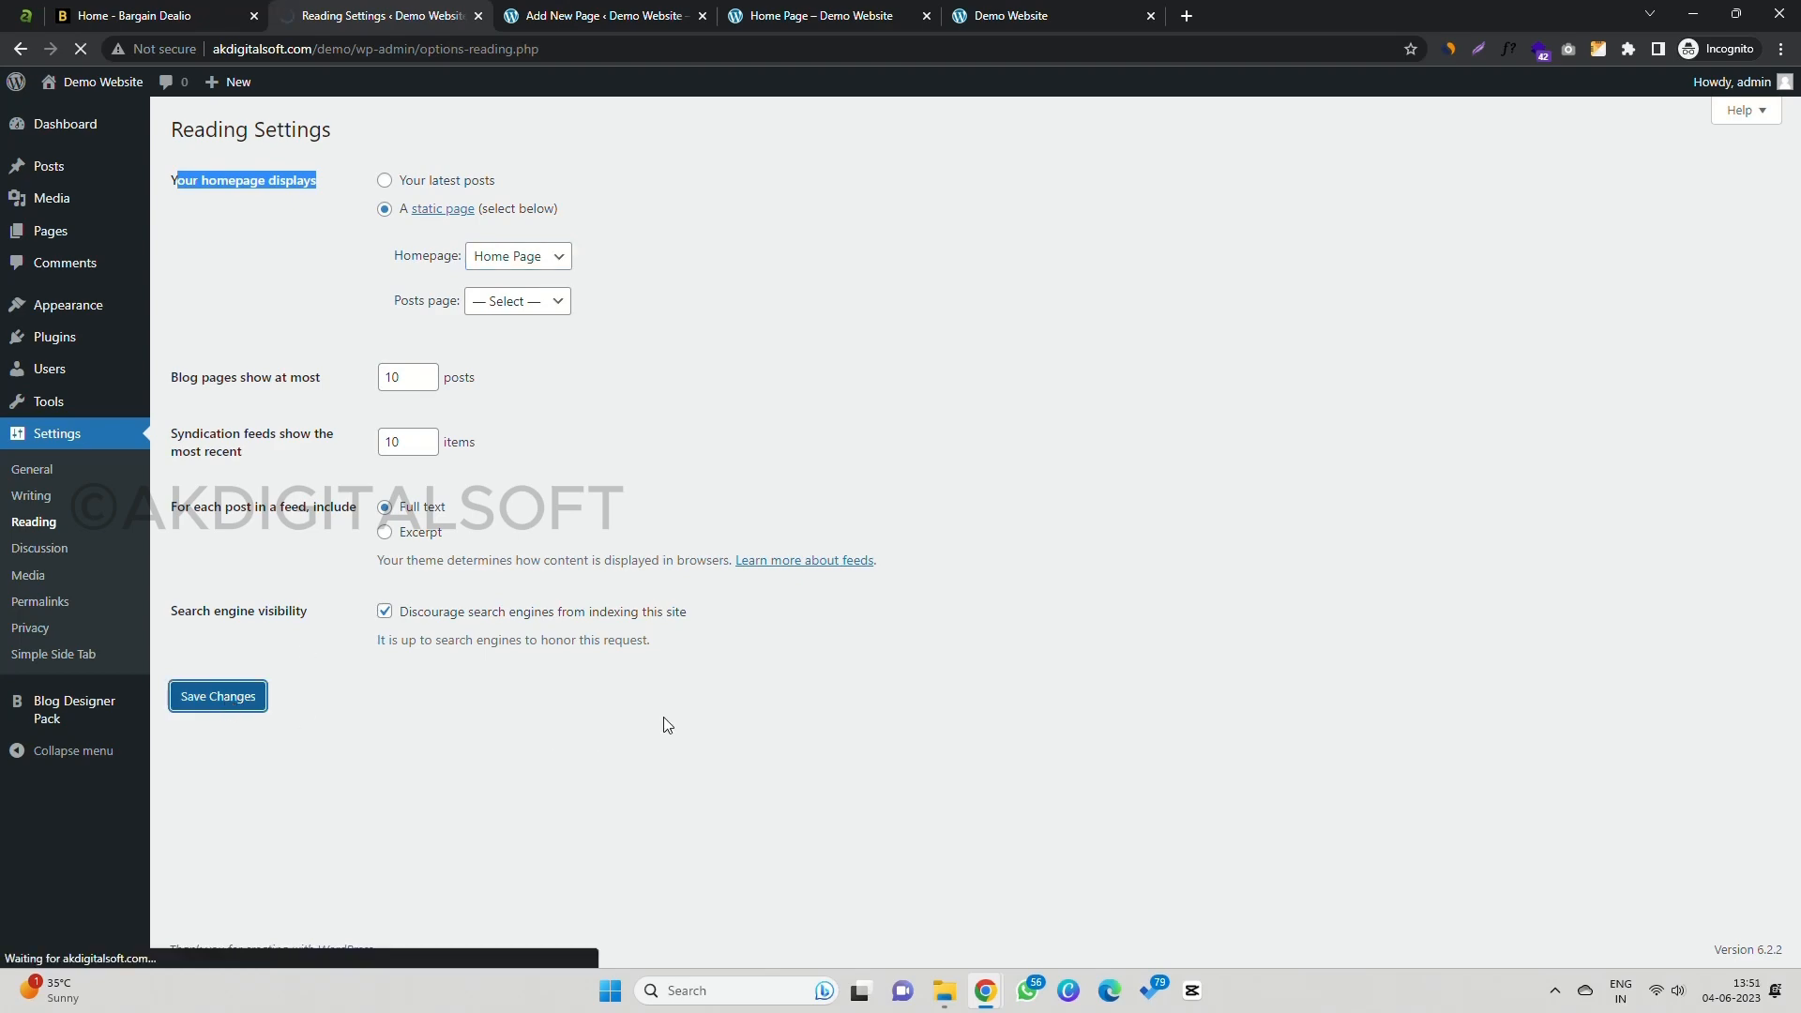
# Step: Switch back to the WP Tutorial checklist in Google Docs and mark Step 7 as done
pyautogui.hotkey('alt', 'Tab')
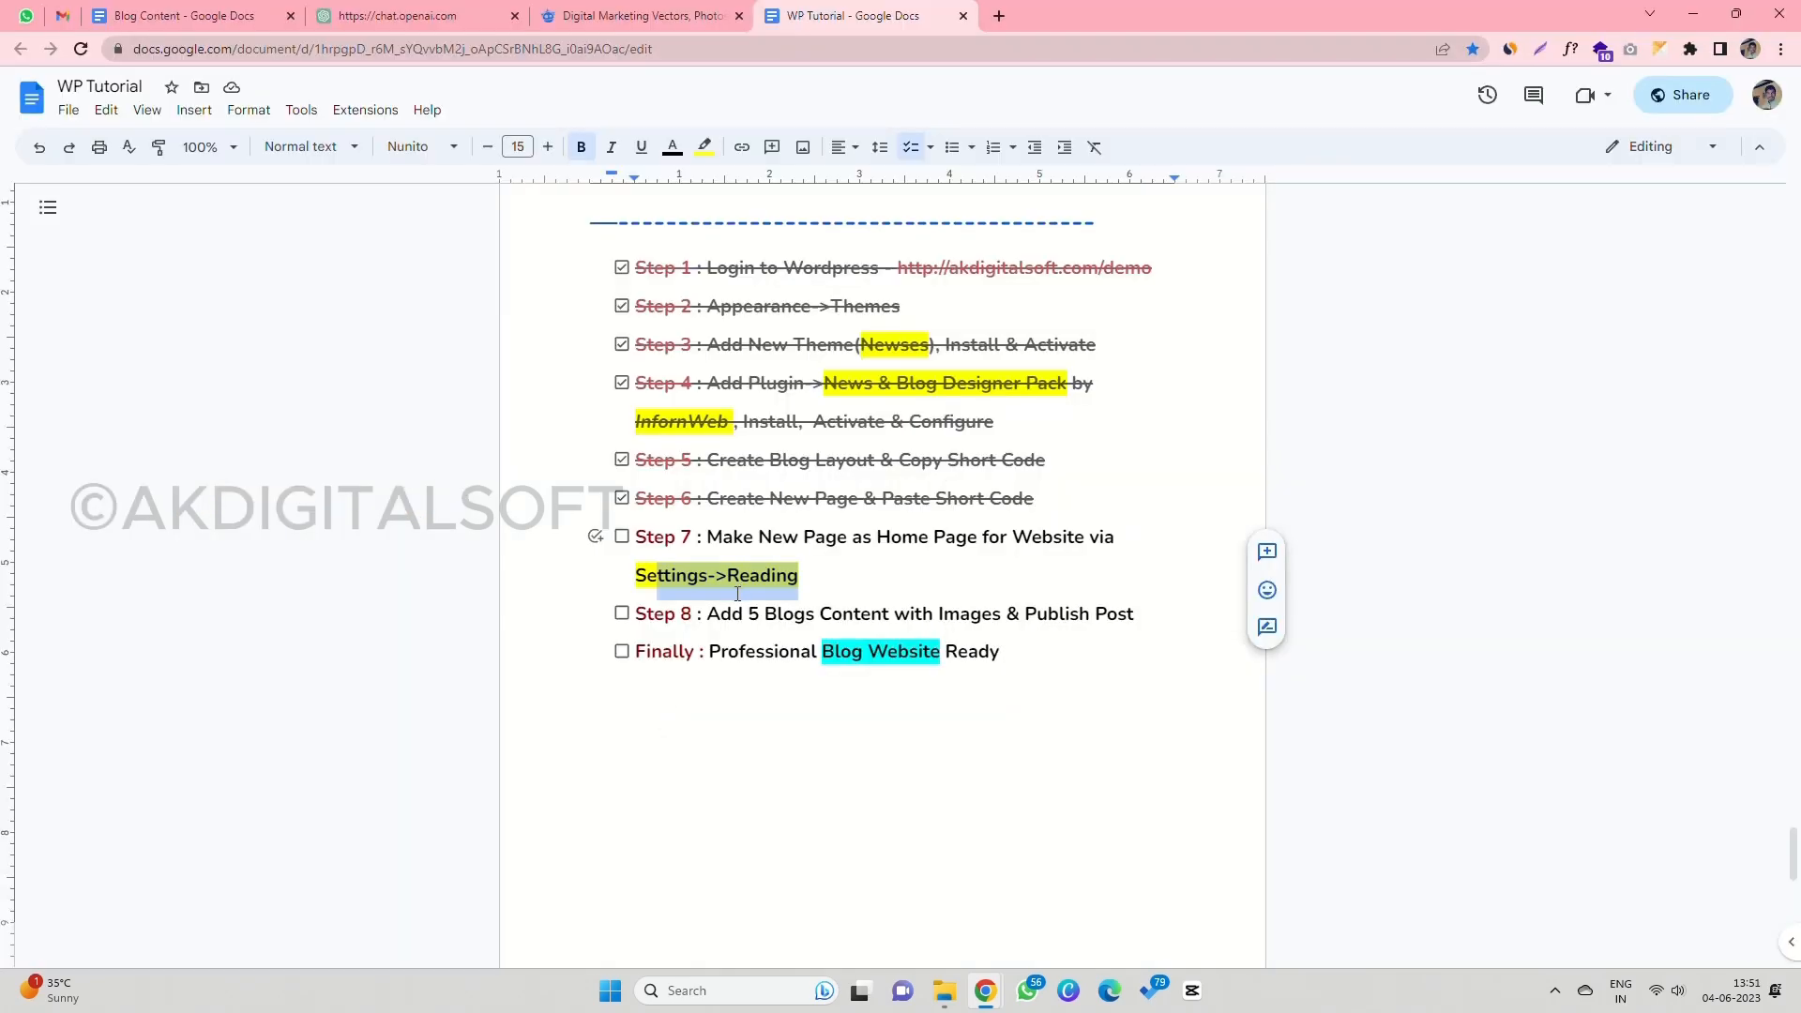
pyautogui.click(622, 540)
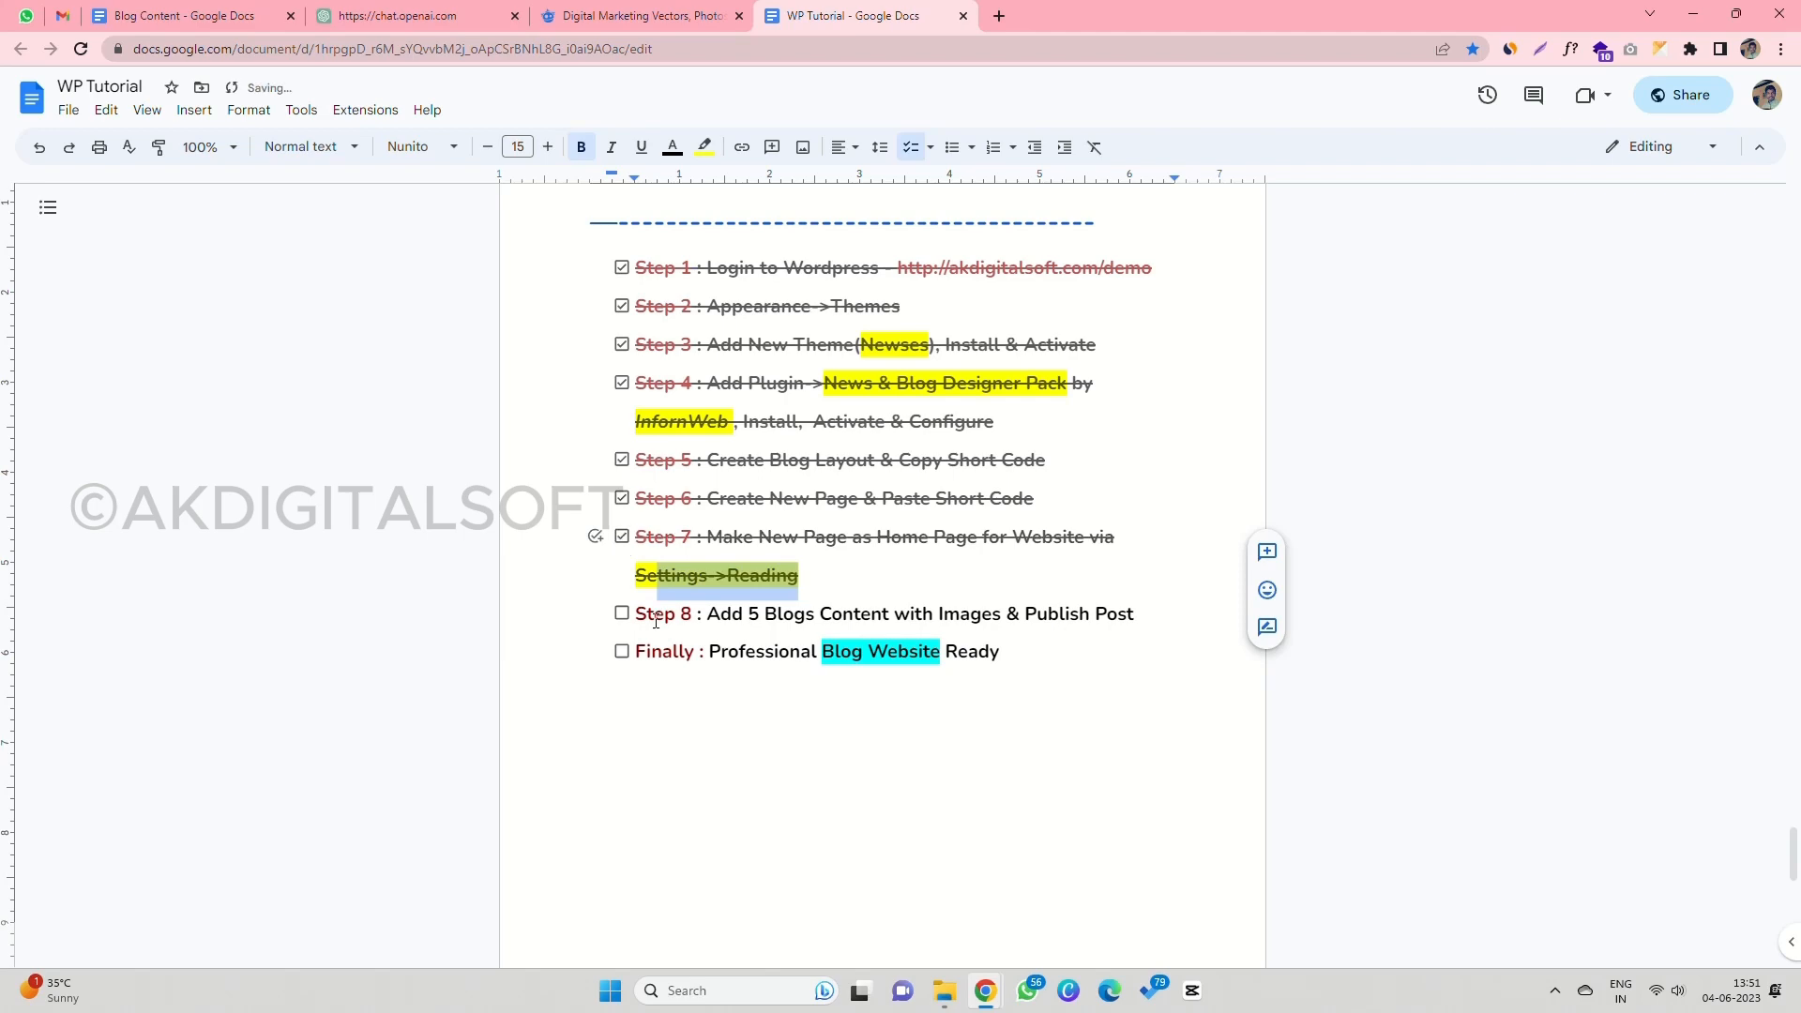
# Step: Check on the live Demo Website that Home Page and its blog post list appear on the site's homepage
pyautogui.hotkey('alt', 'Tab')
pyautogui.click(586, 13)
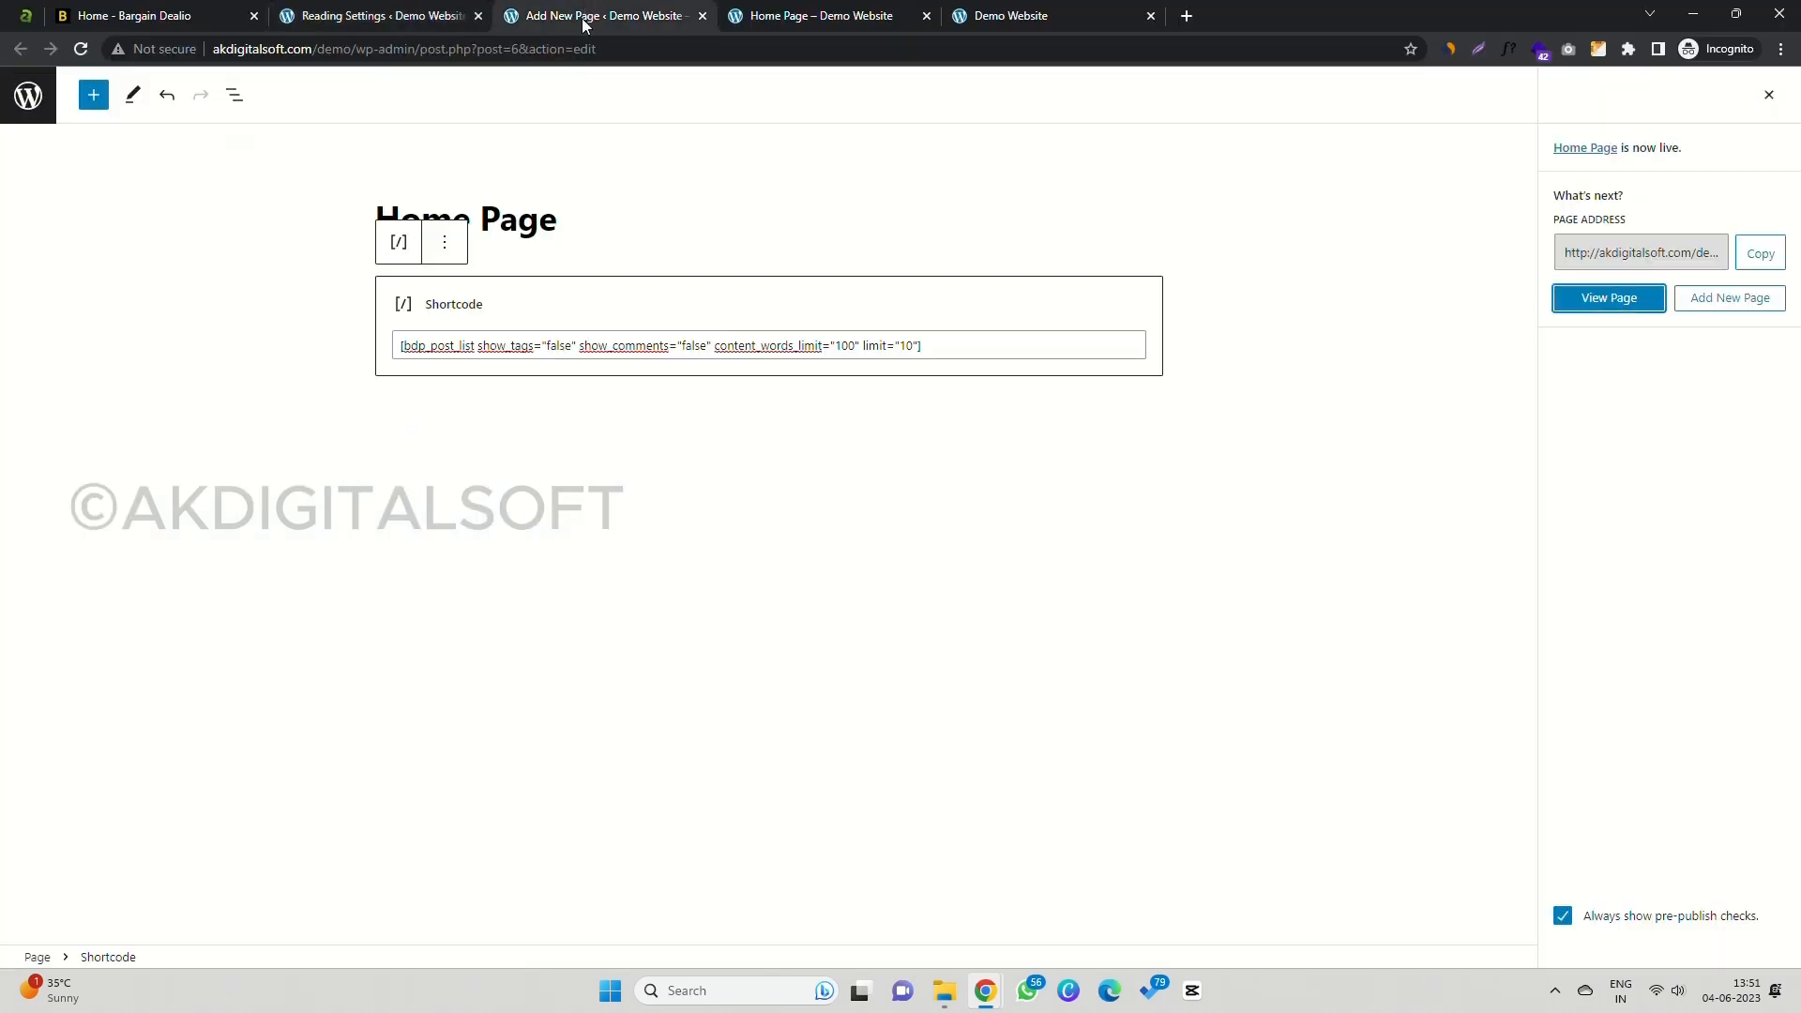
pyautogui.click(766, 15)
pyautogui.click(493, 50)
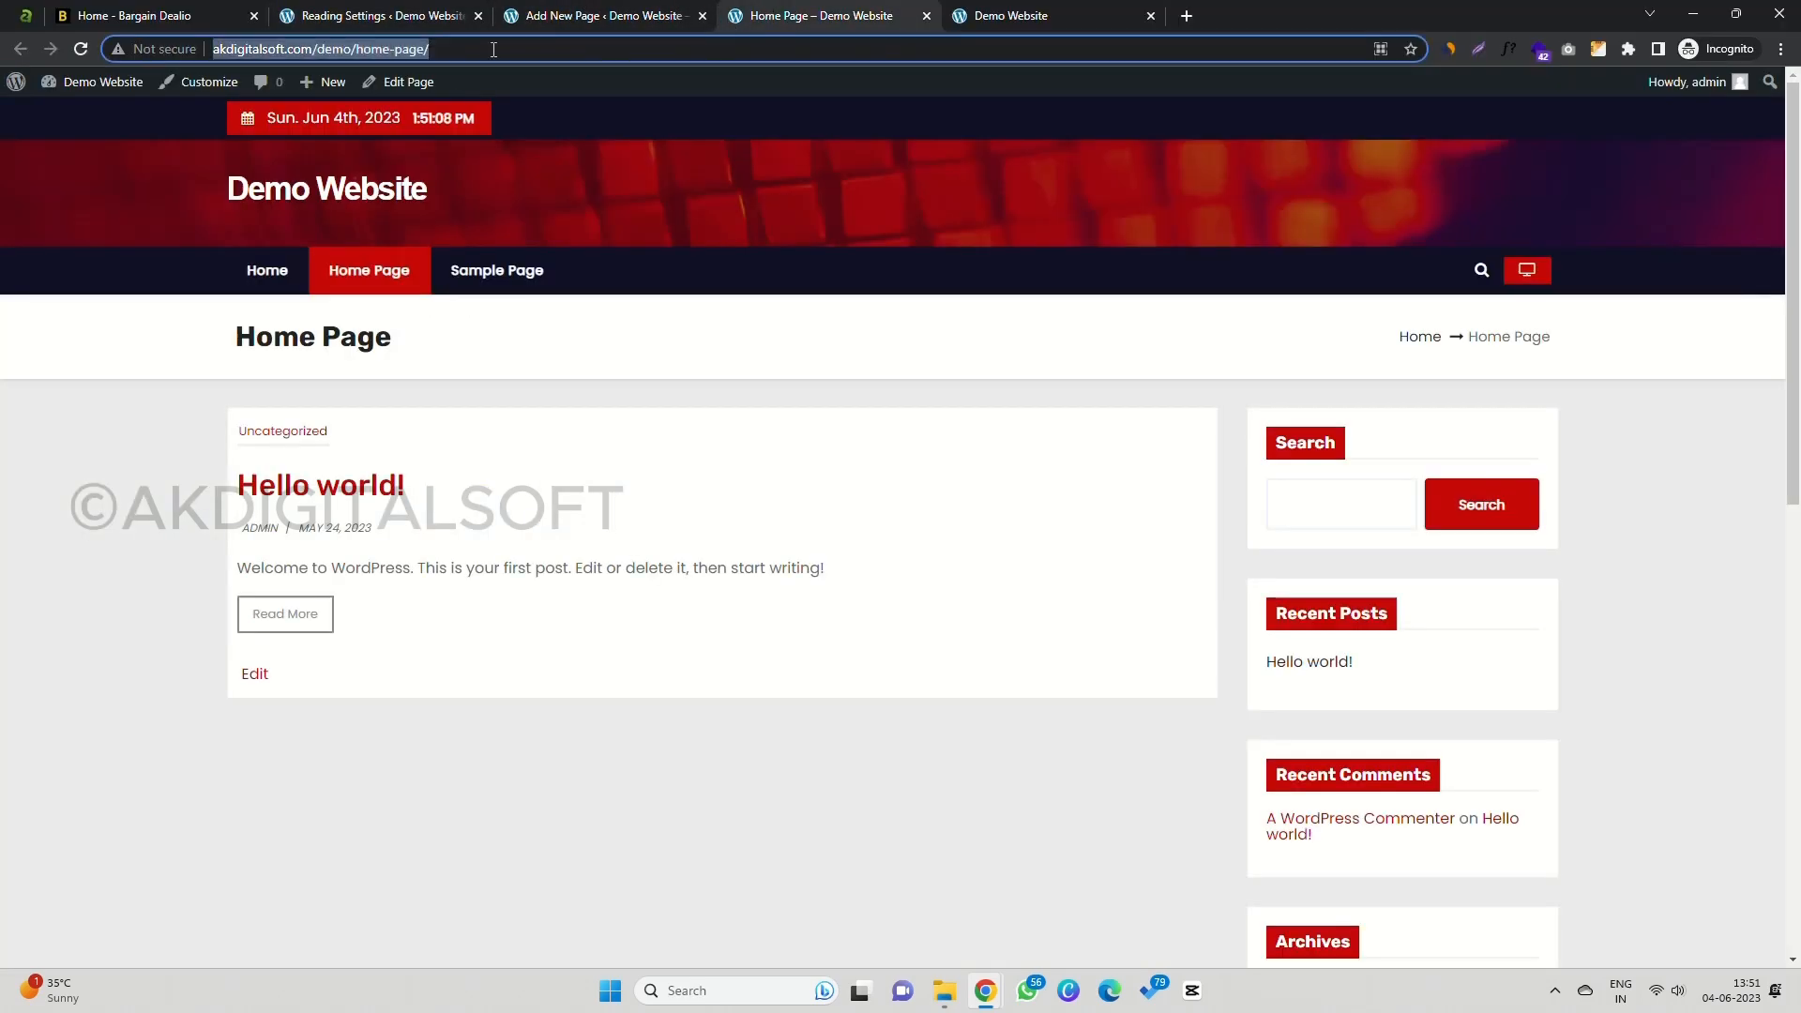
pyautogui.click(981, 19)
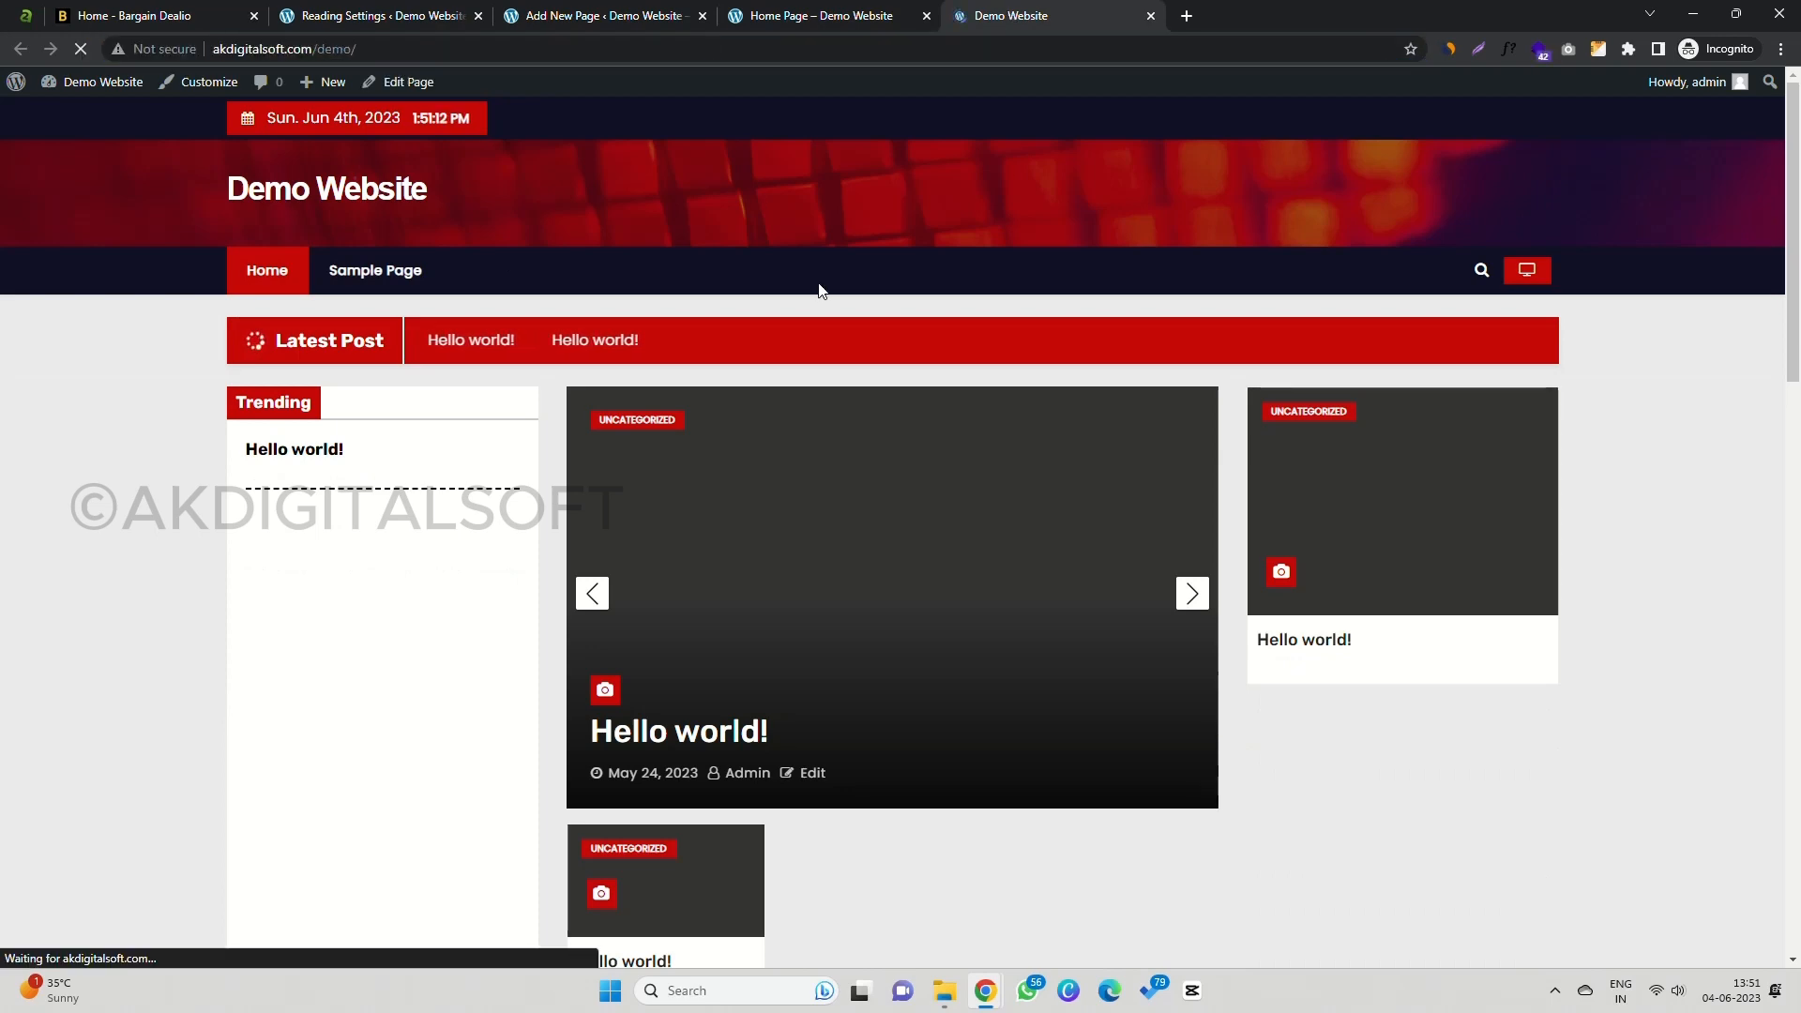
pyautogui.scroll(-10, 861, 417)
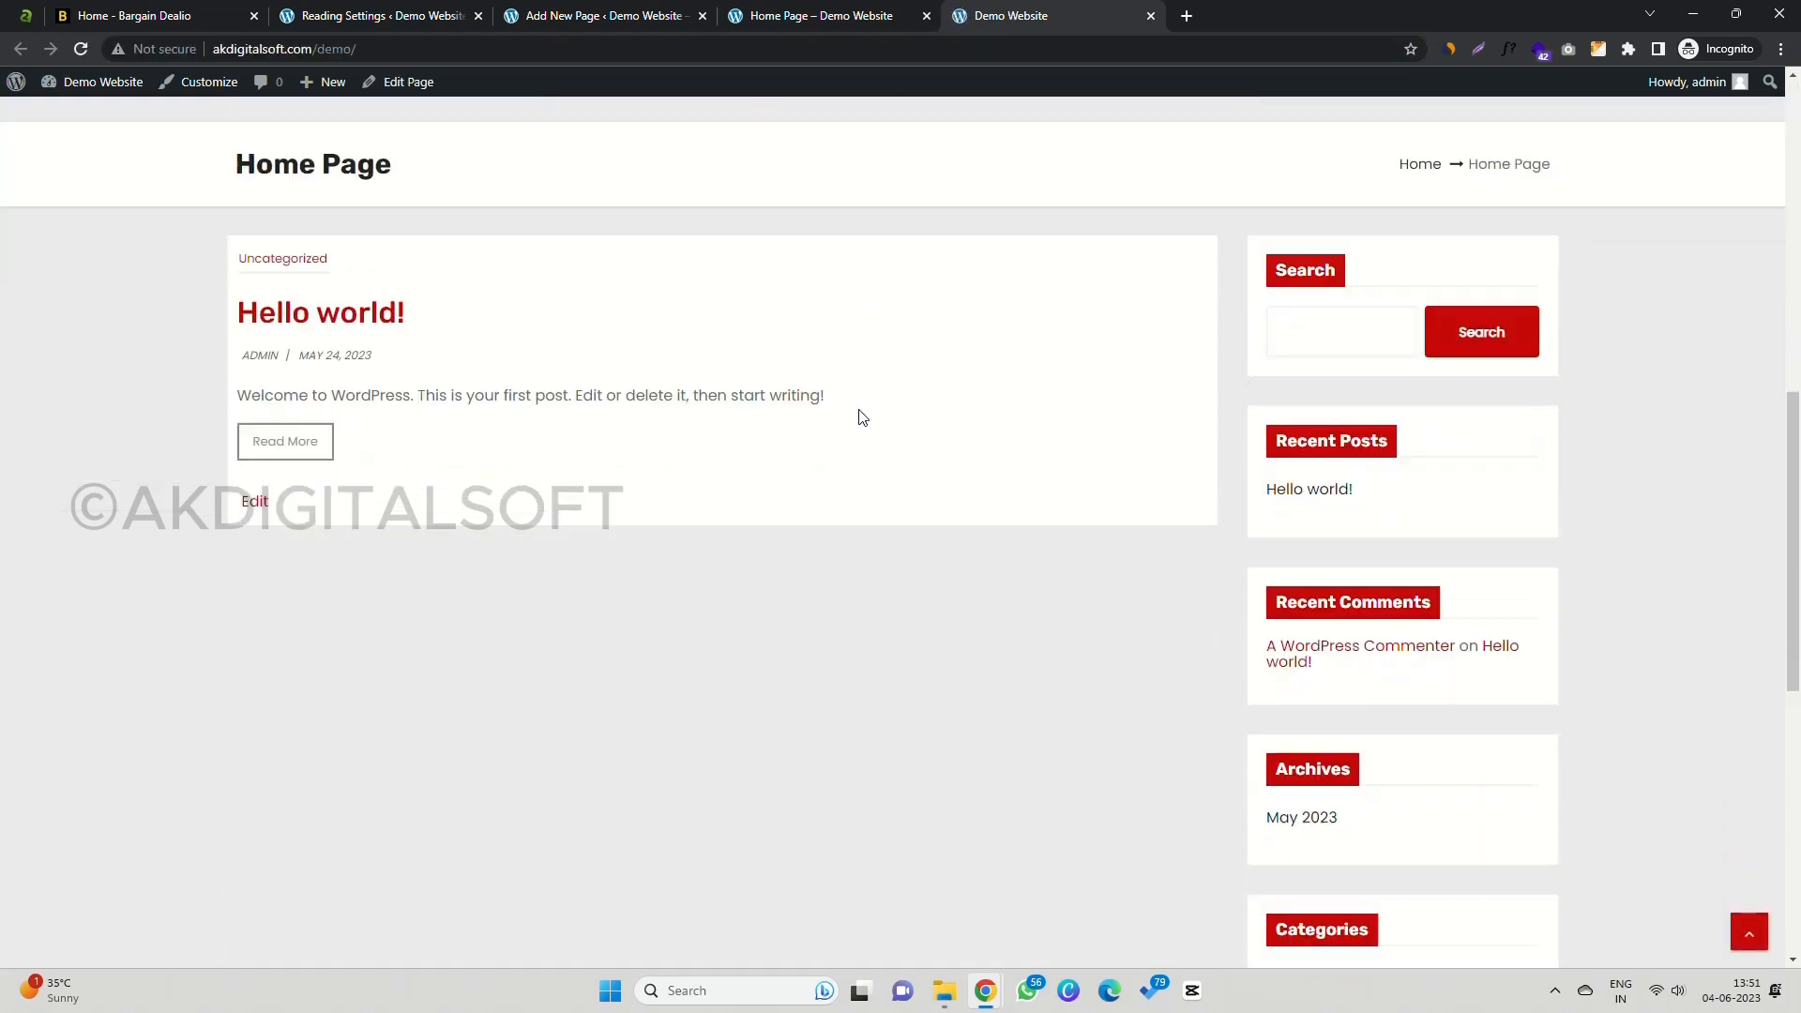
pyautogui.scroll(6, 858, 414)
pyautogui.scroll(-2, 856, 414)
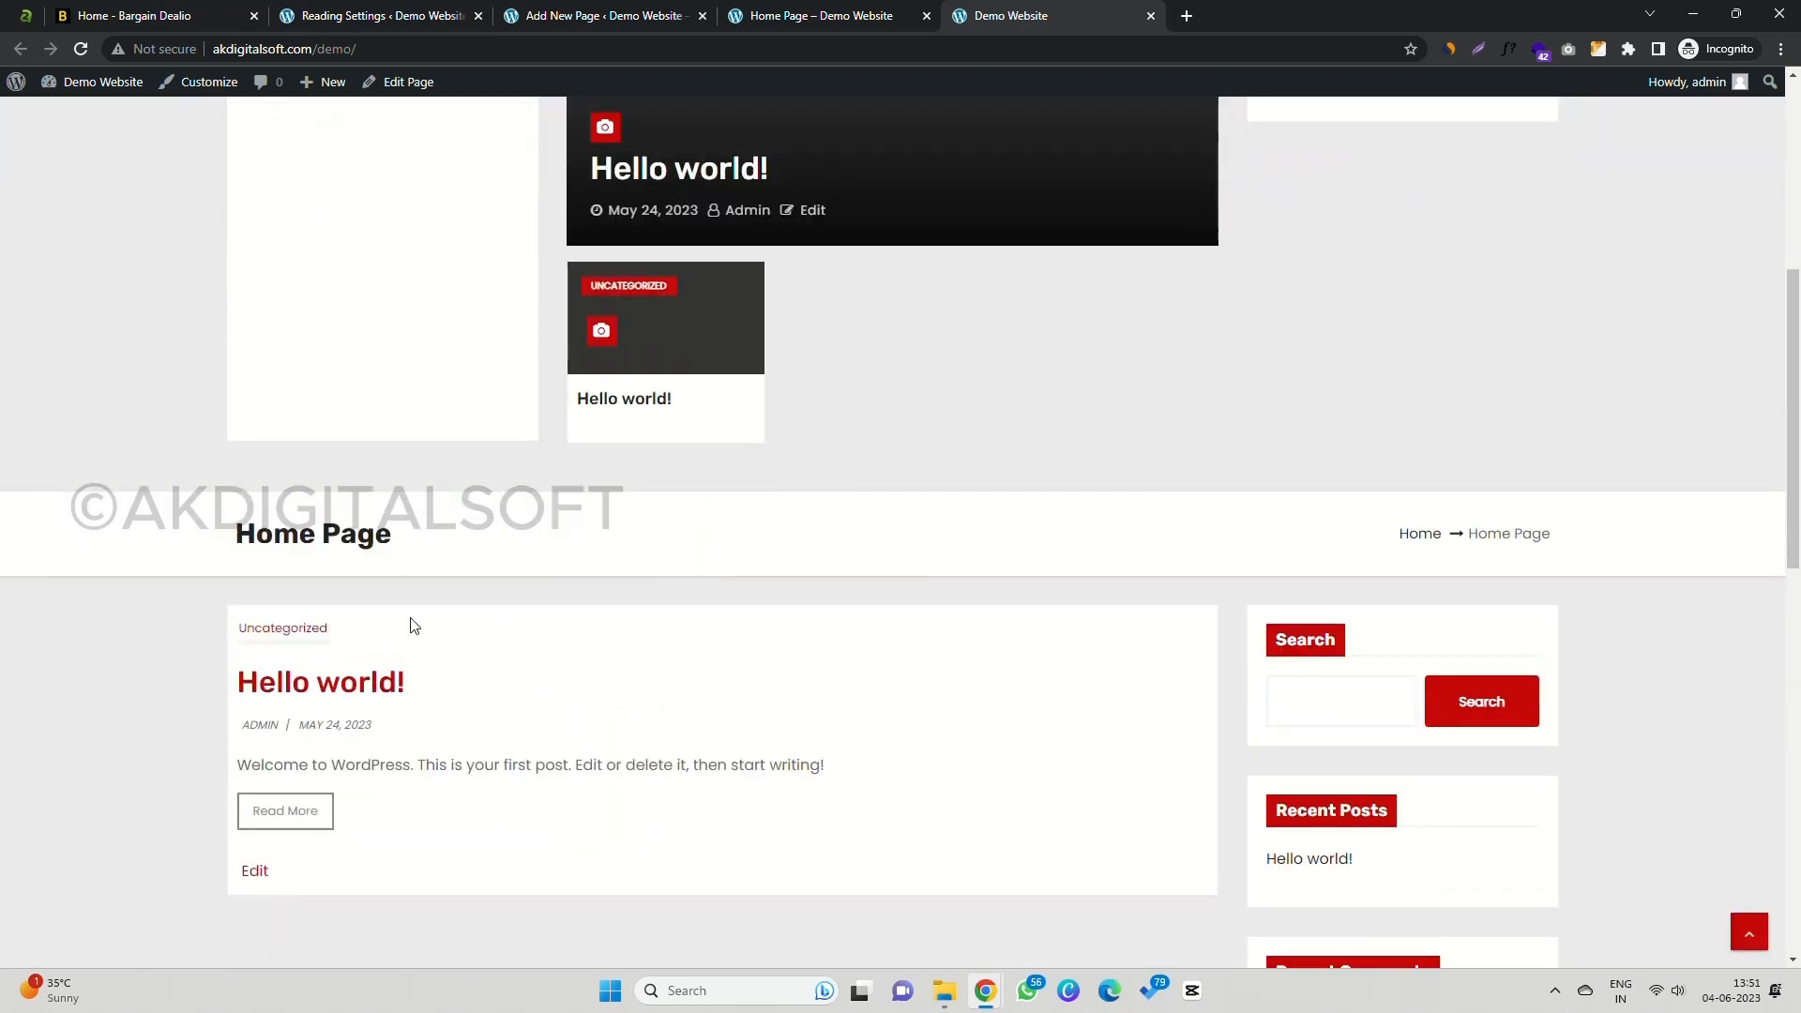
pyautogui.moveTo(248, 534); pyautogui.dragTo(392, 534)
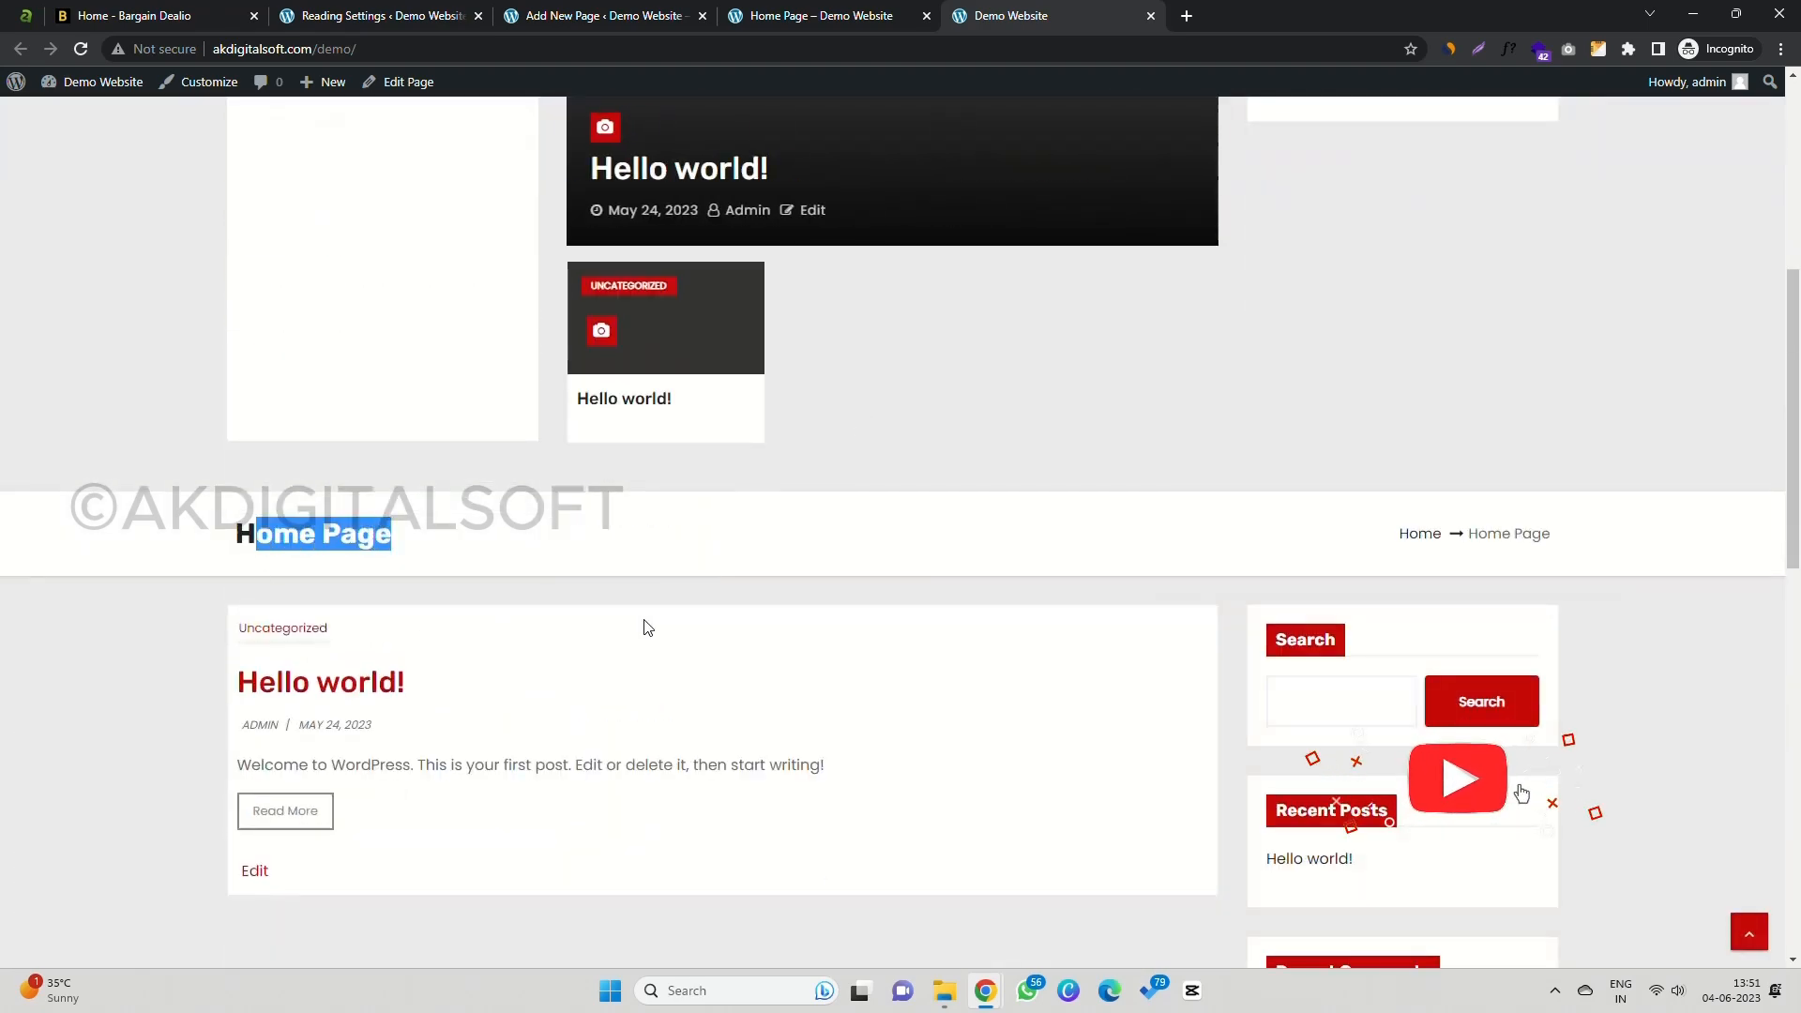
# Step: Review the Step 8 instruction in the WP Tutorial checklist against the live homepage's post areas
pyautogui.hotkey('alt', 'Tab')
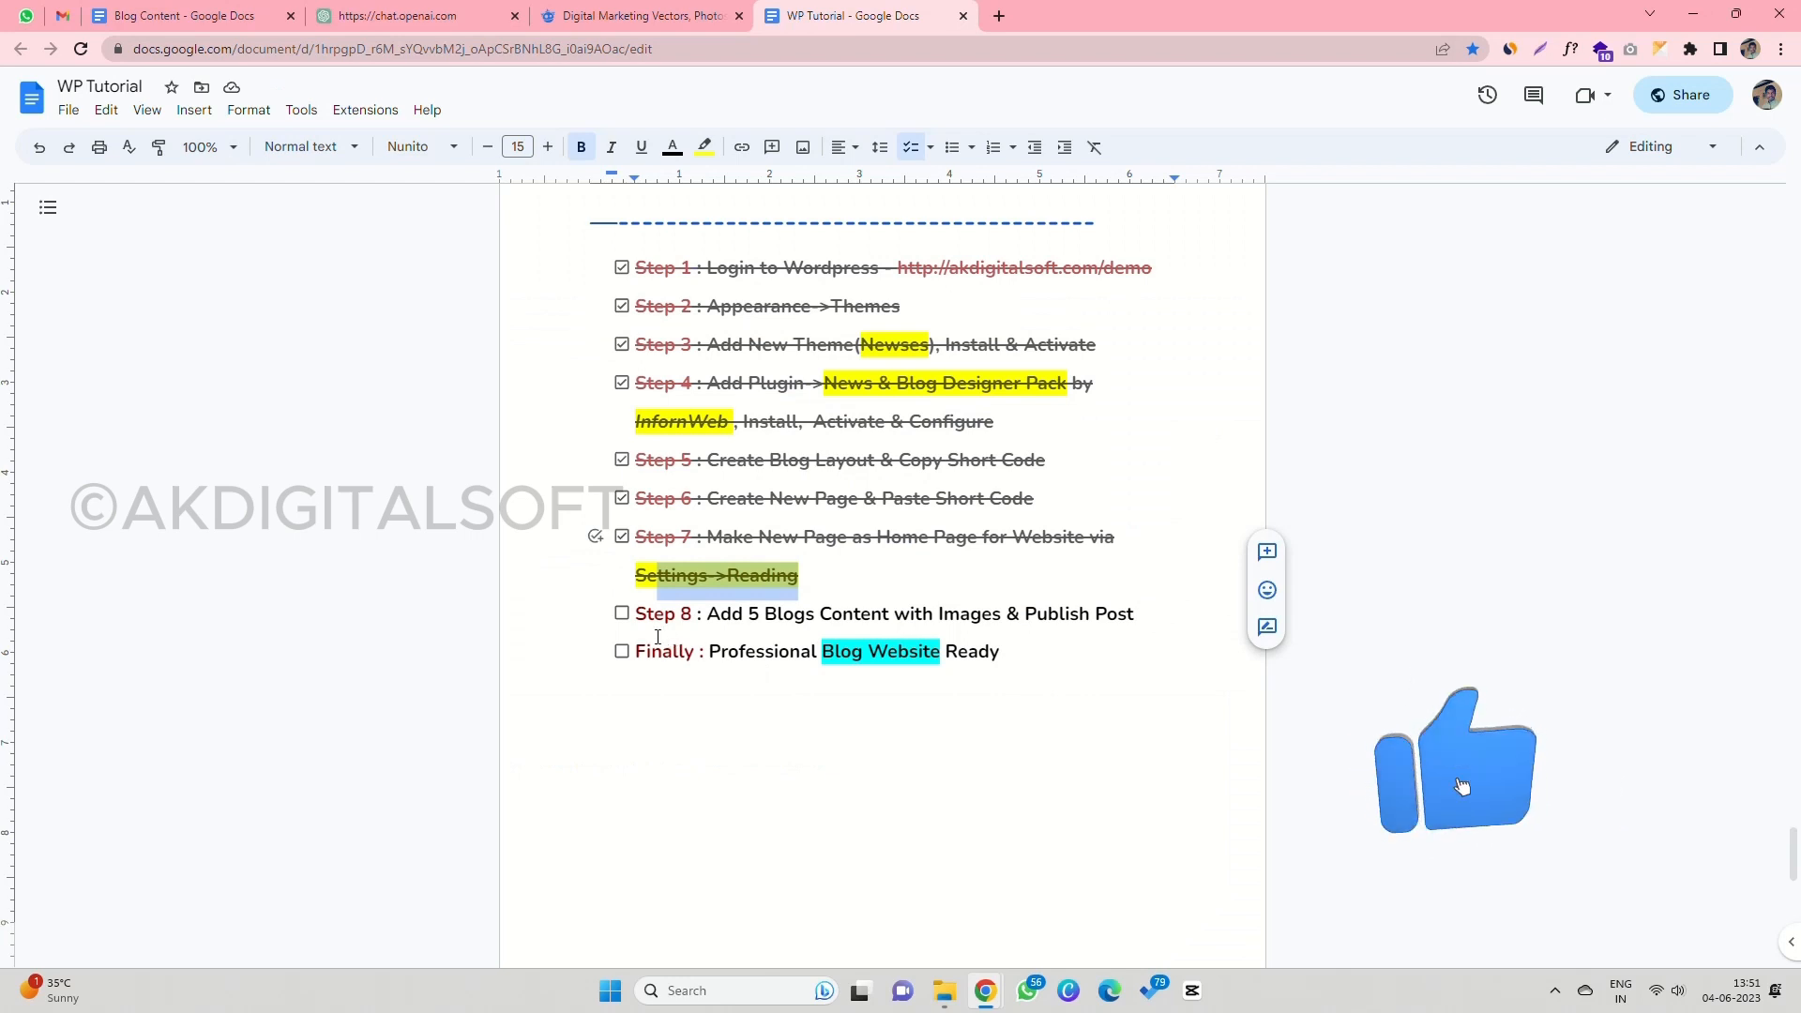
pyautogui.click(727, 617)
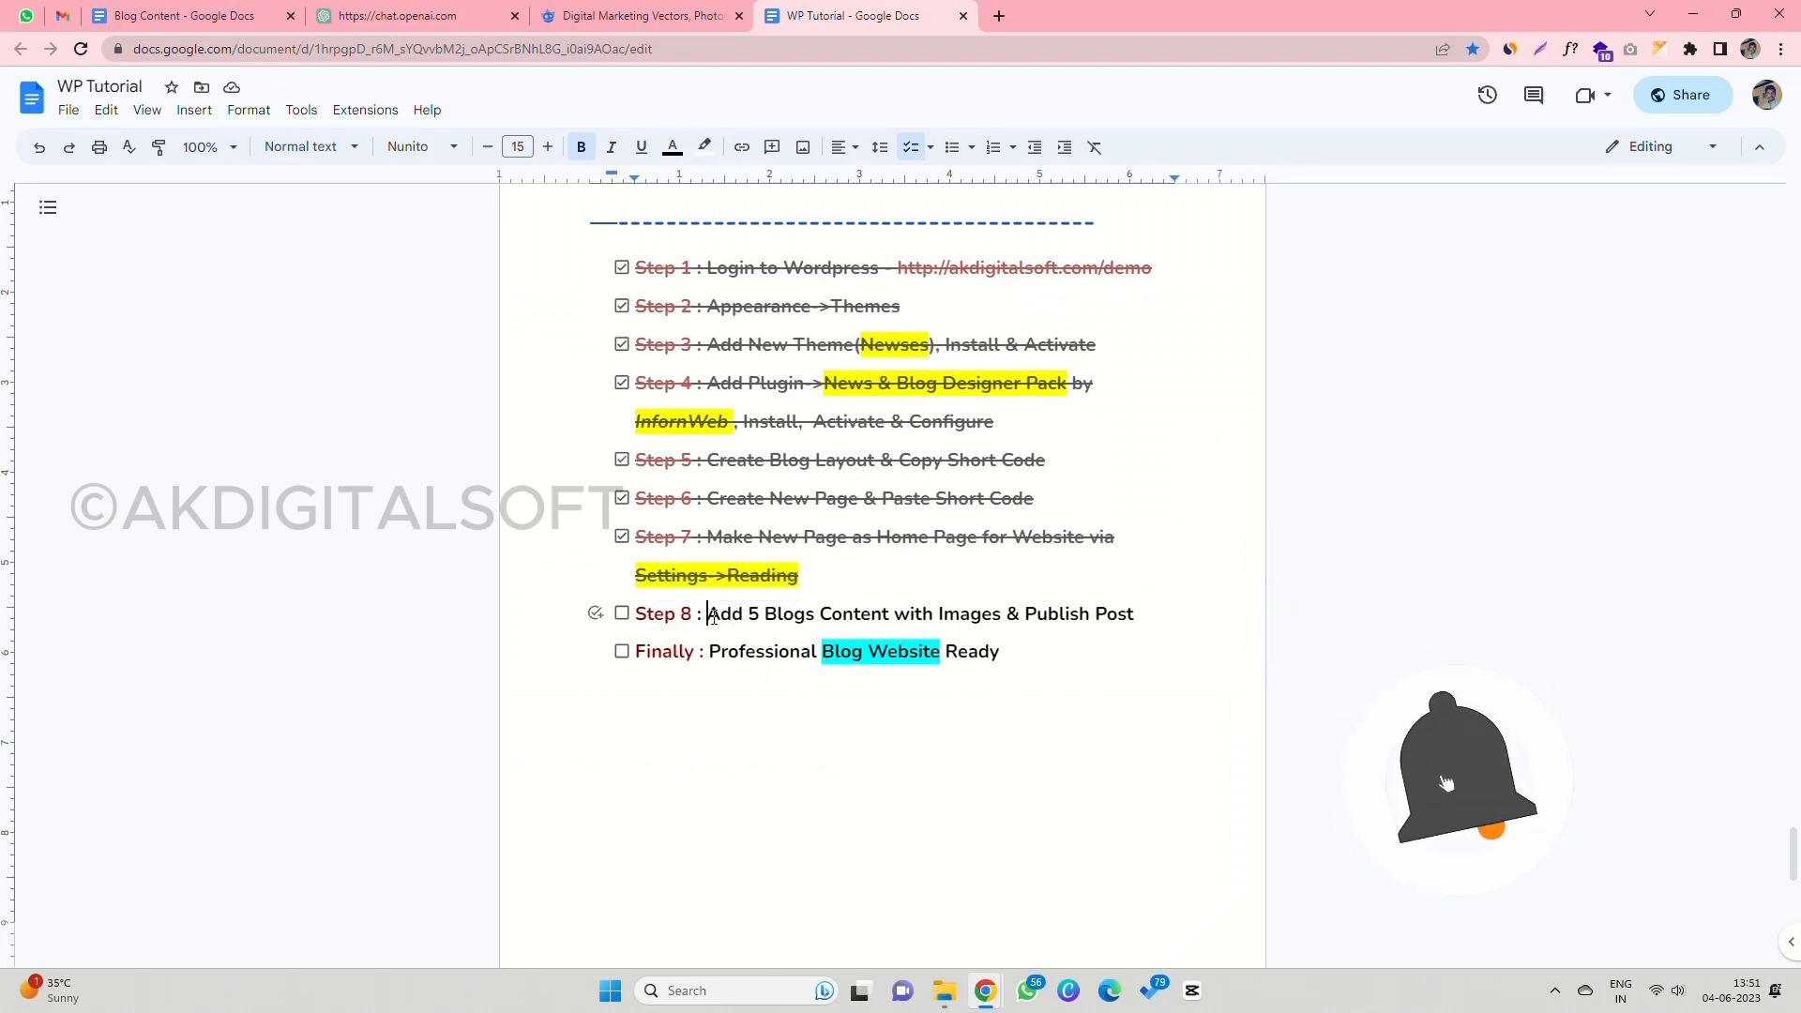
pyautogui.moveTo(707, 617); pyautogui.dragTo(1136, 615)
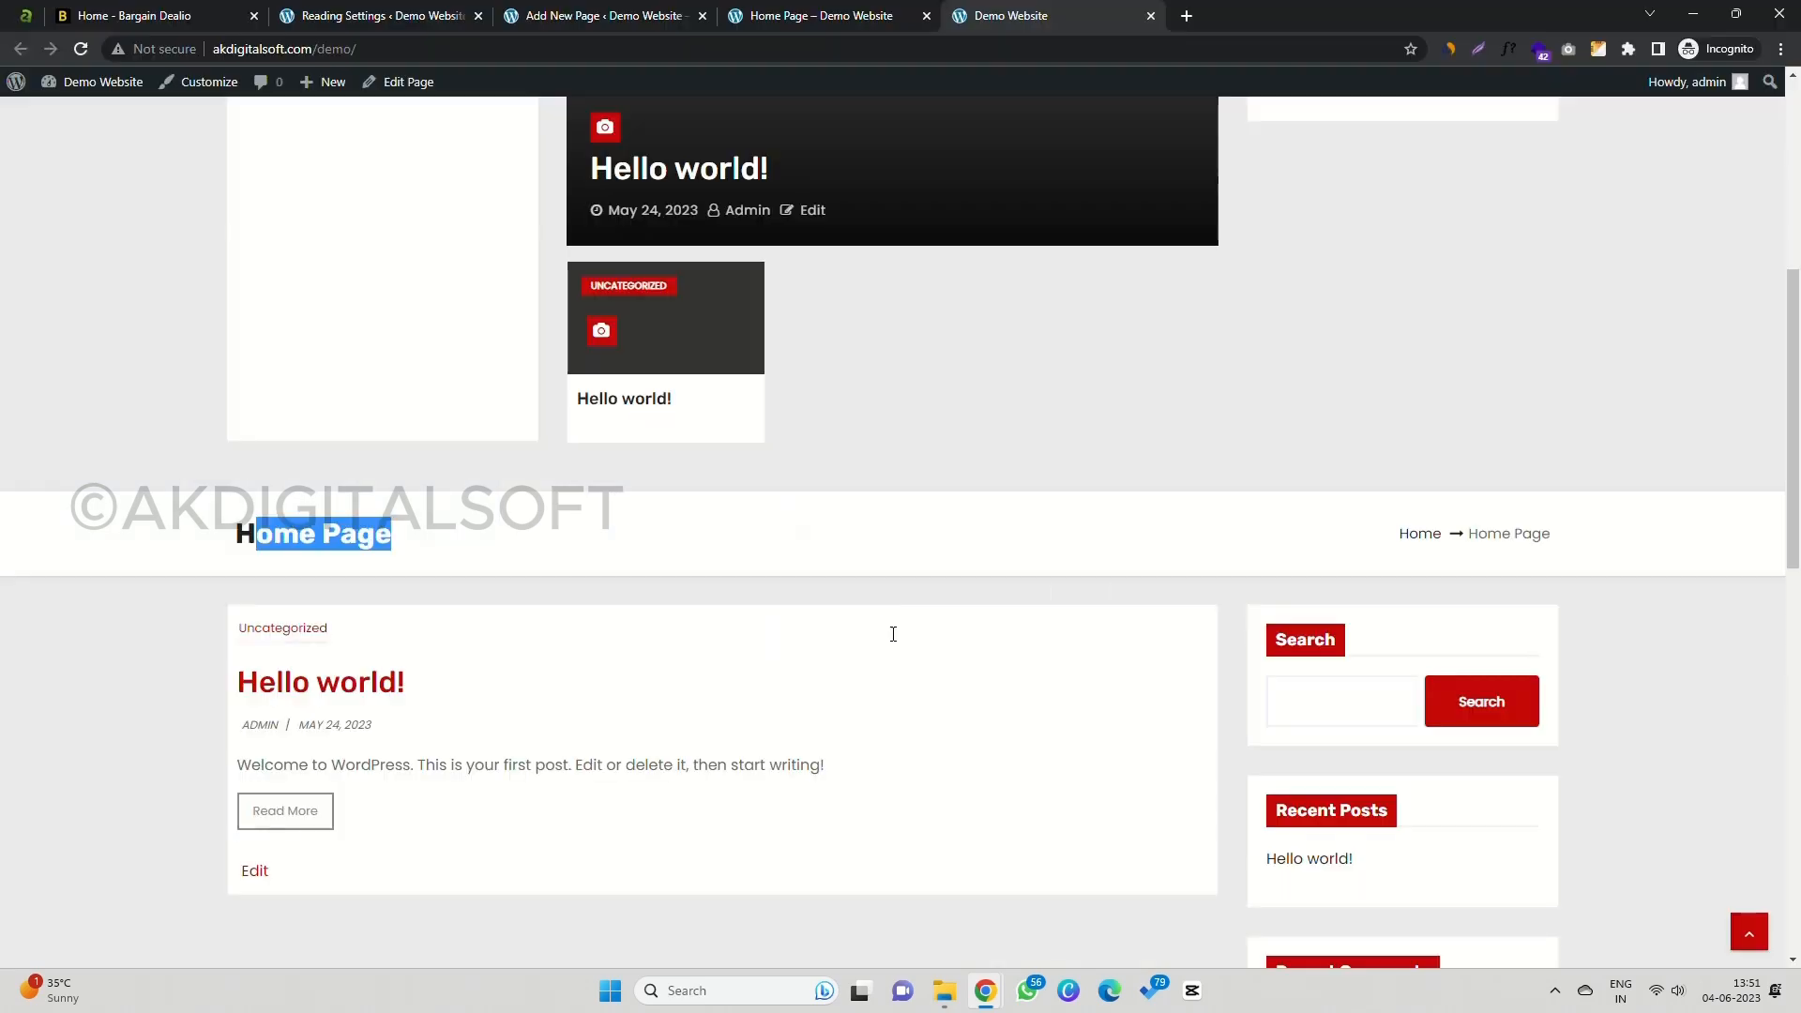
pyautogui.scroll(6, 452, 427)
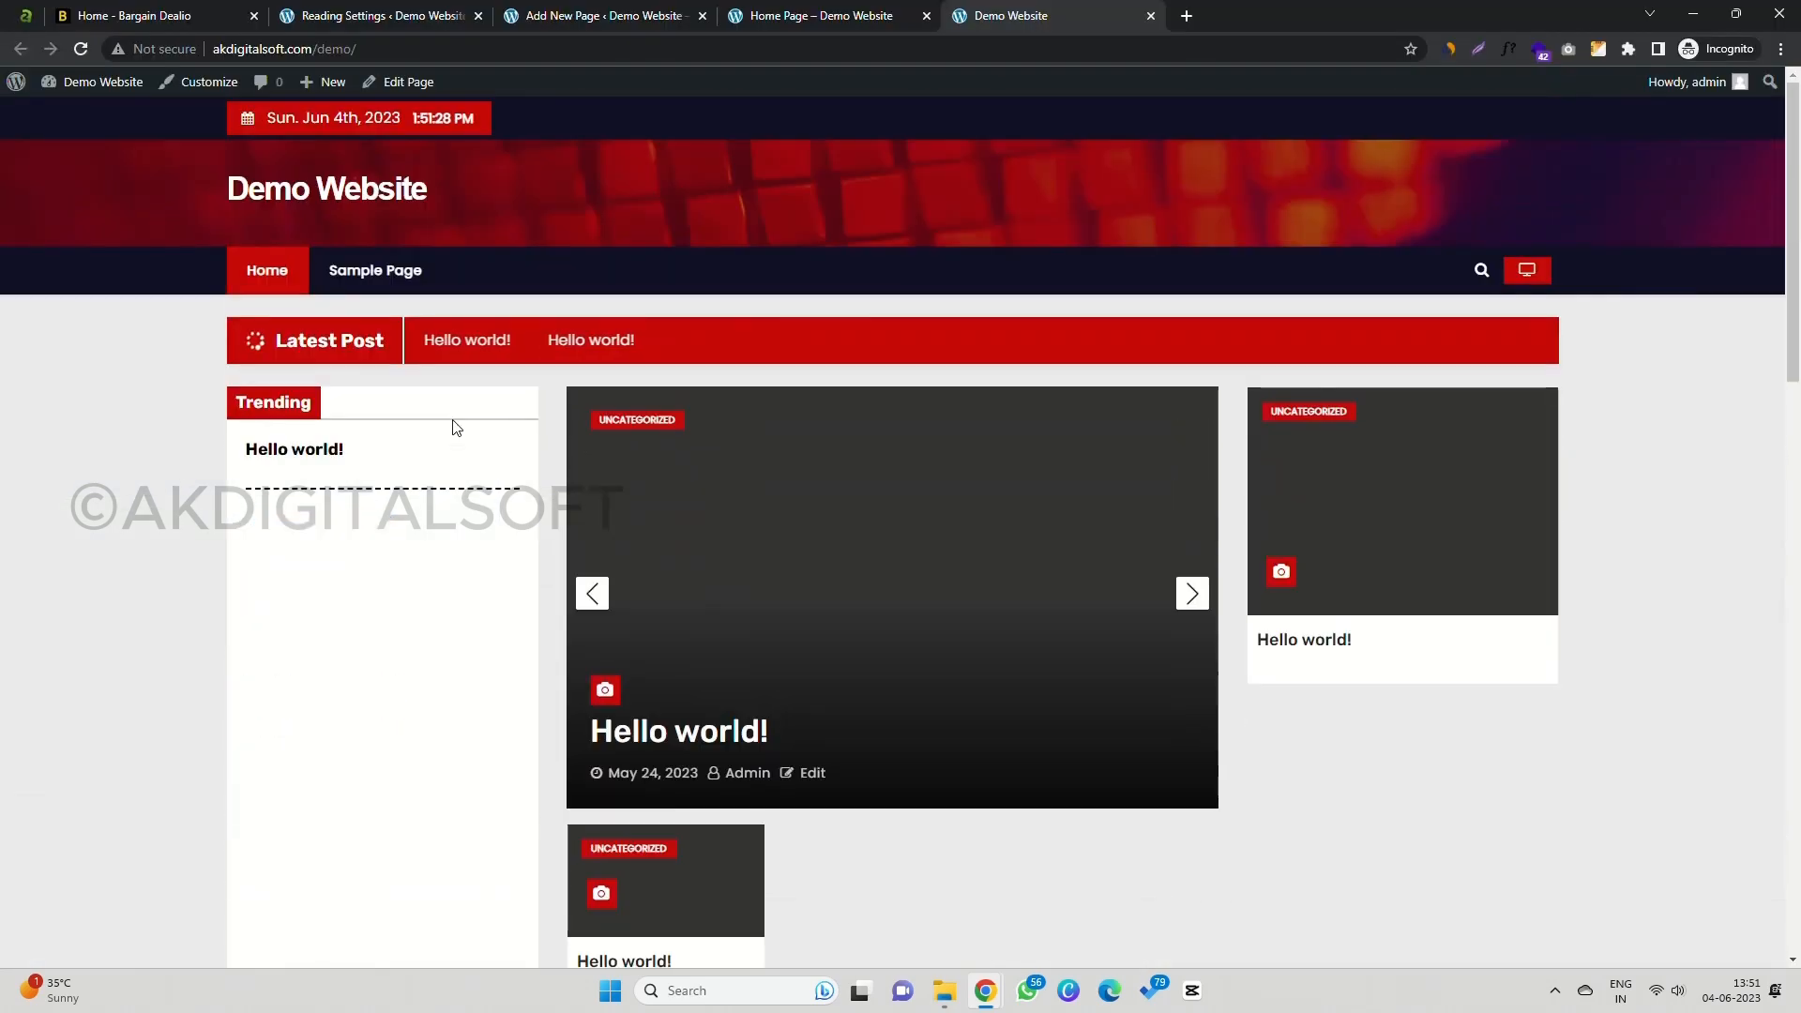
pyautogui.hotkey('alt', 'Tab')
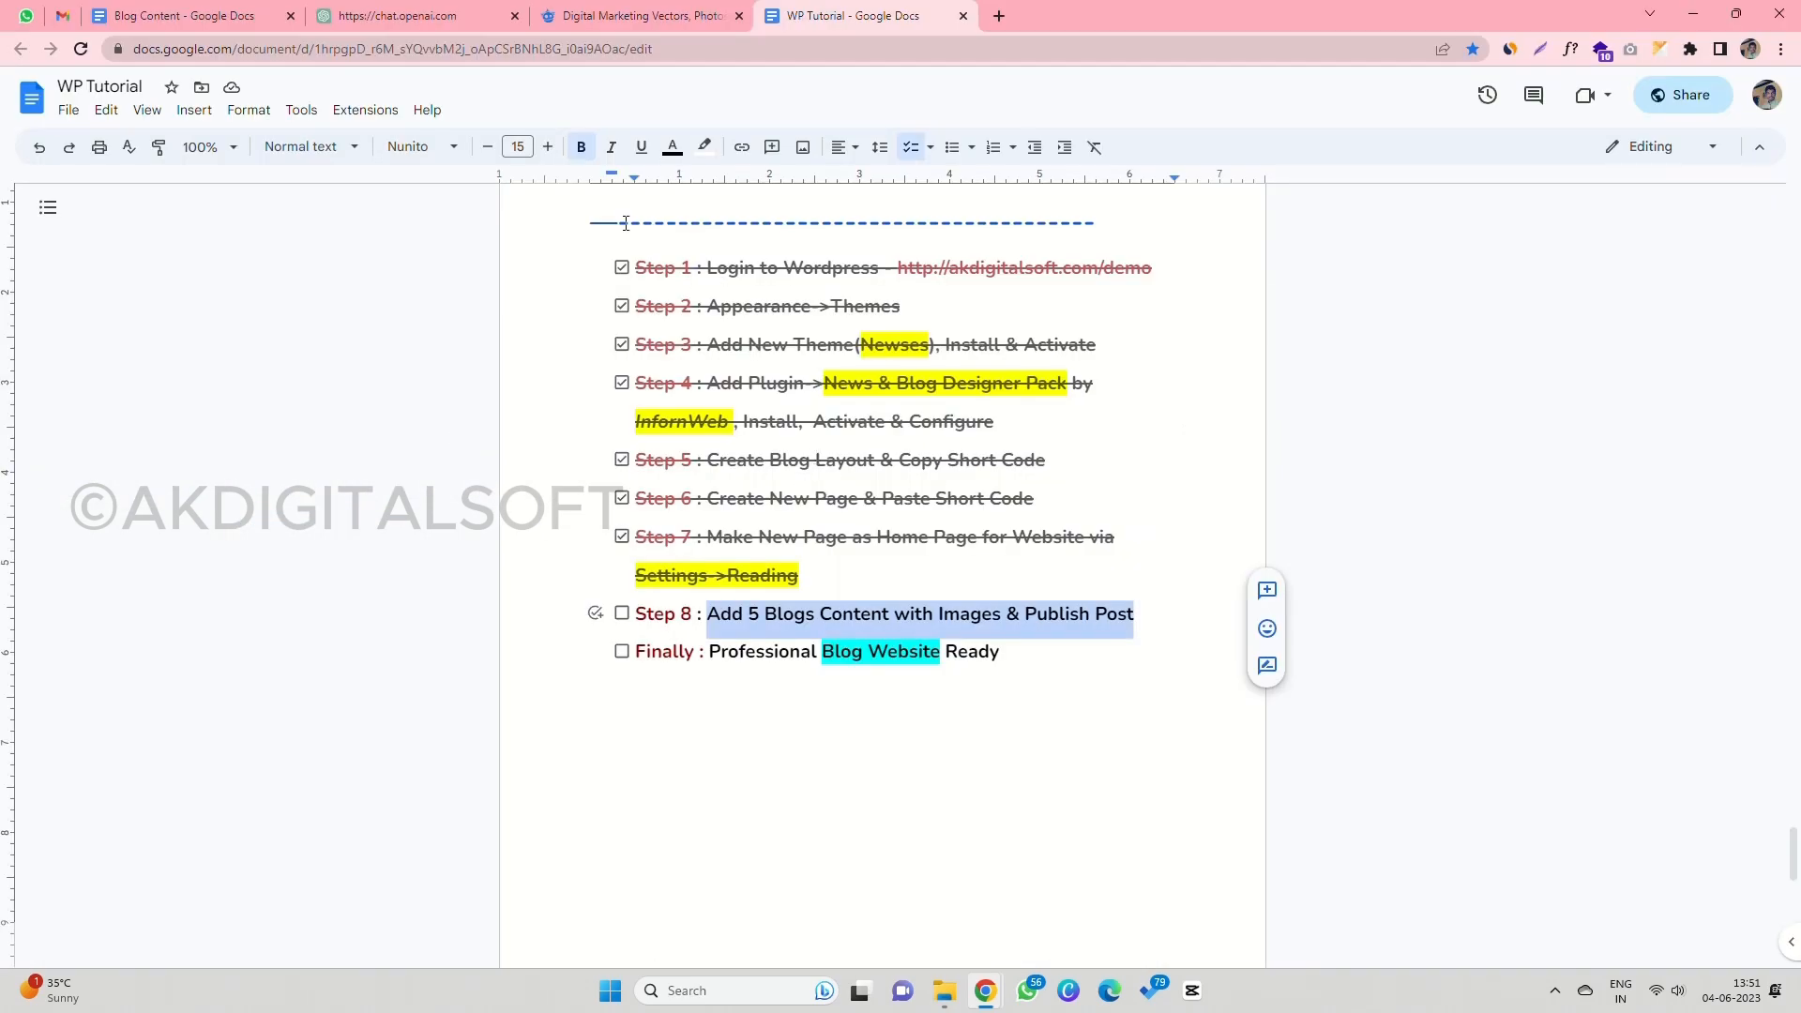
# Step: Switch to the ChatGPT conversation and look through the generated blog articles back to the first real estate prompt
pyautogui.click(403, 16)
pyautogui.click(431, 373)
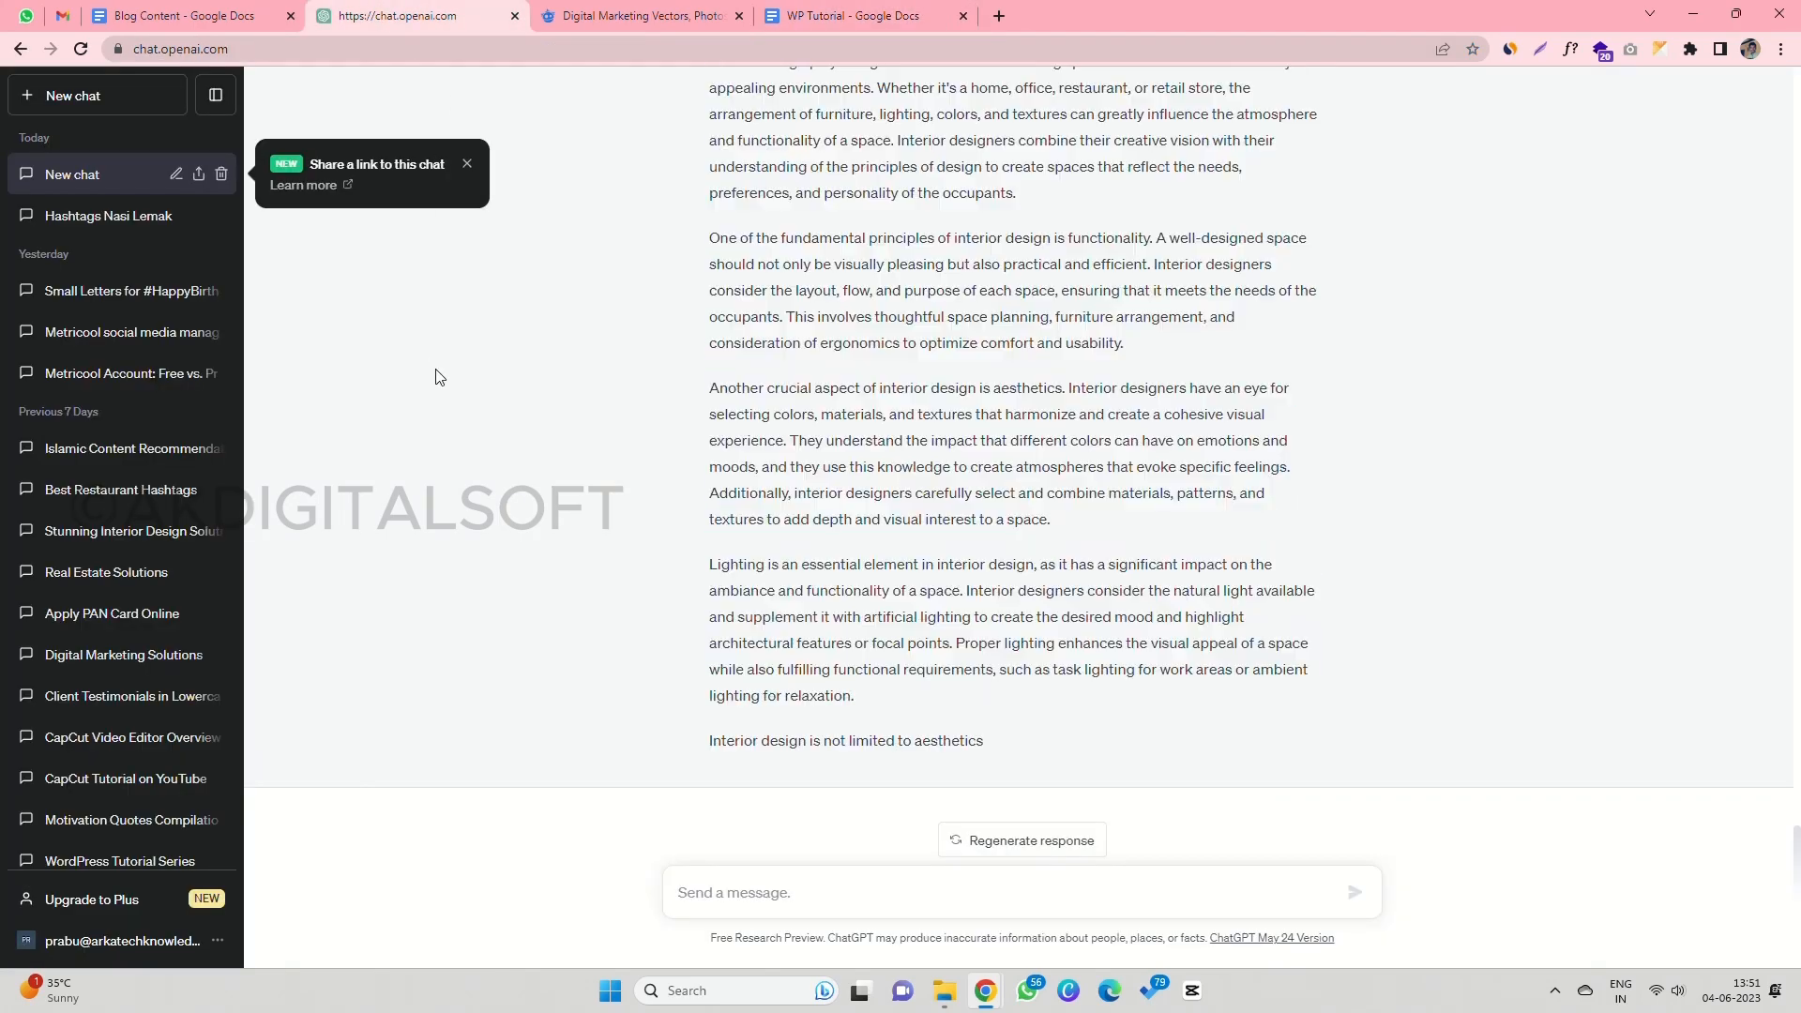
pyautogui.scroll(4, 1684, 498)
pyautogui.moveTo(1799, 847); pyautogui.dragTo(1798, 715)
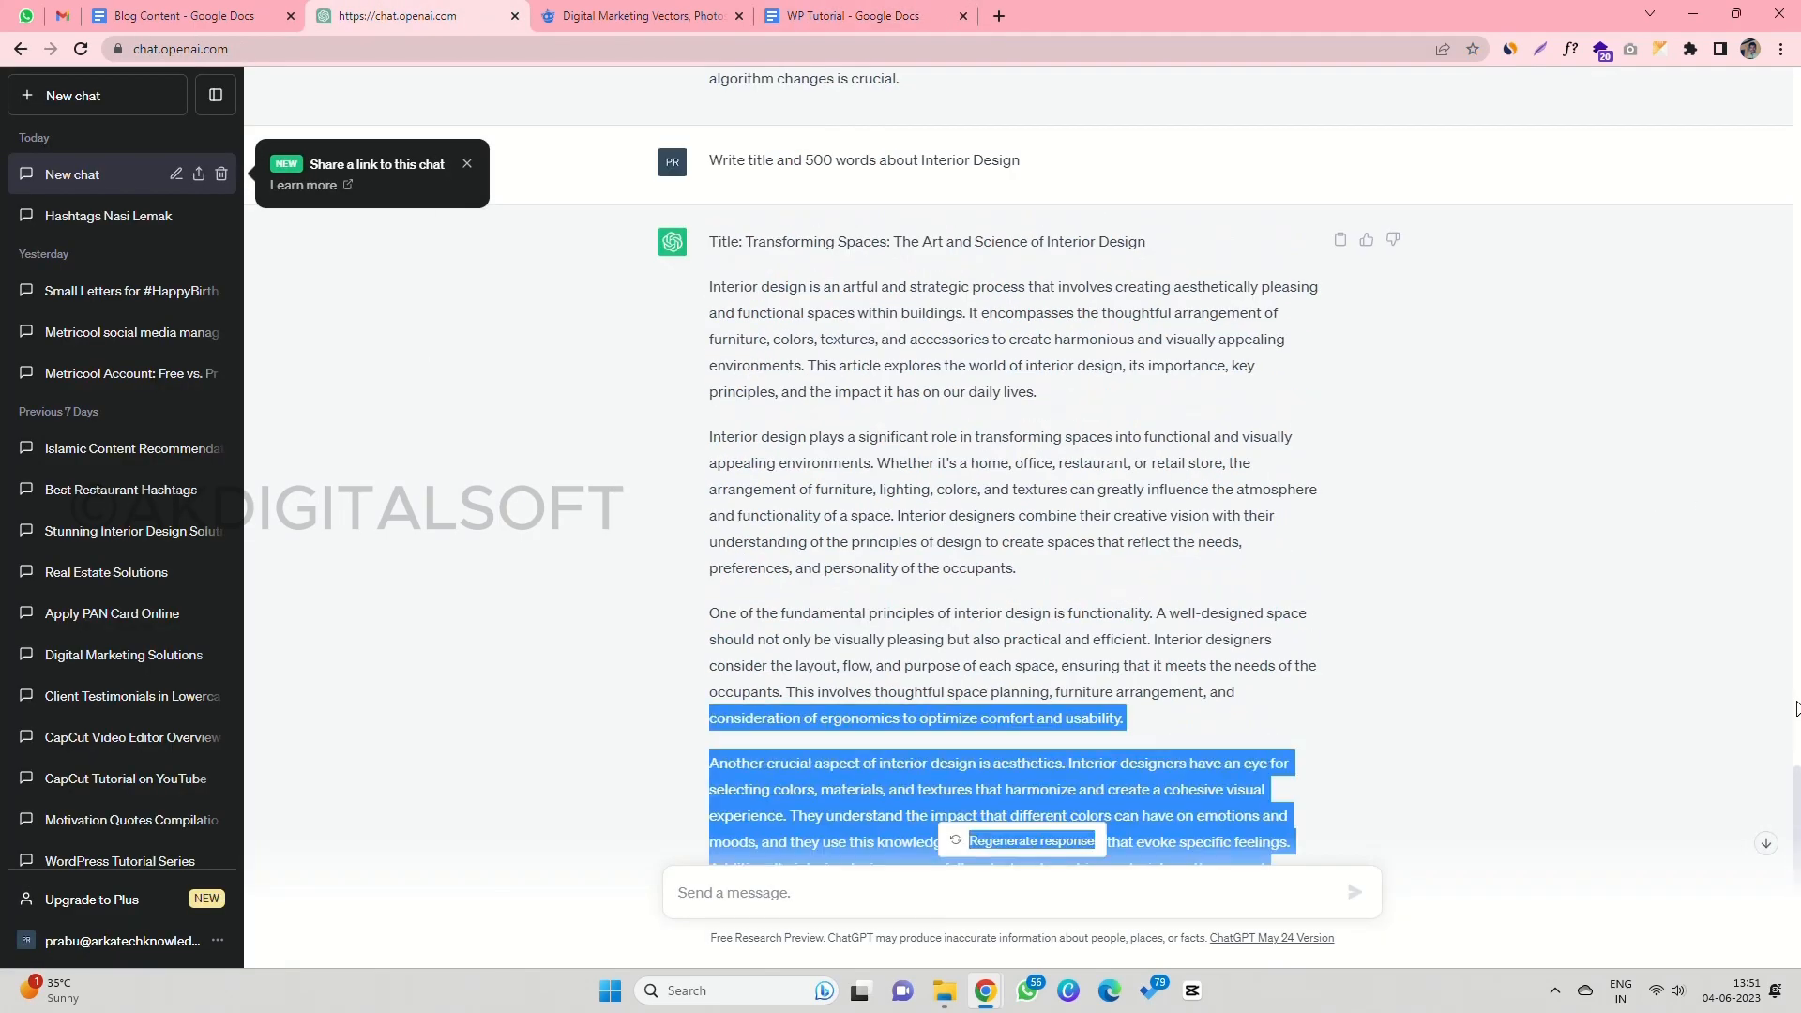
pyautogui.moveTo(1798, 802); pyautogui.dragTo(1793, 131)
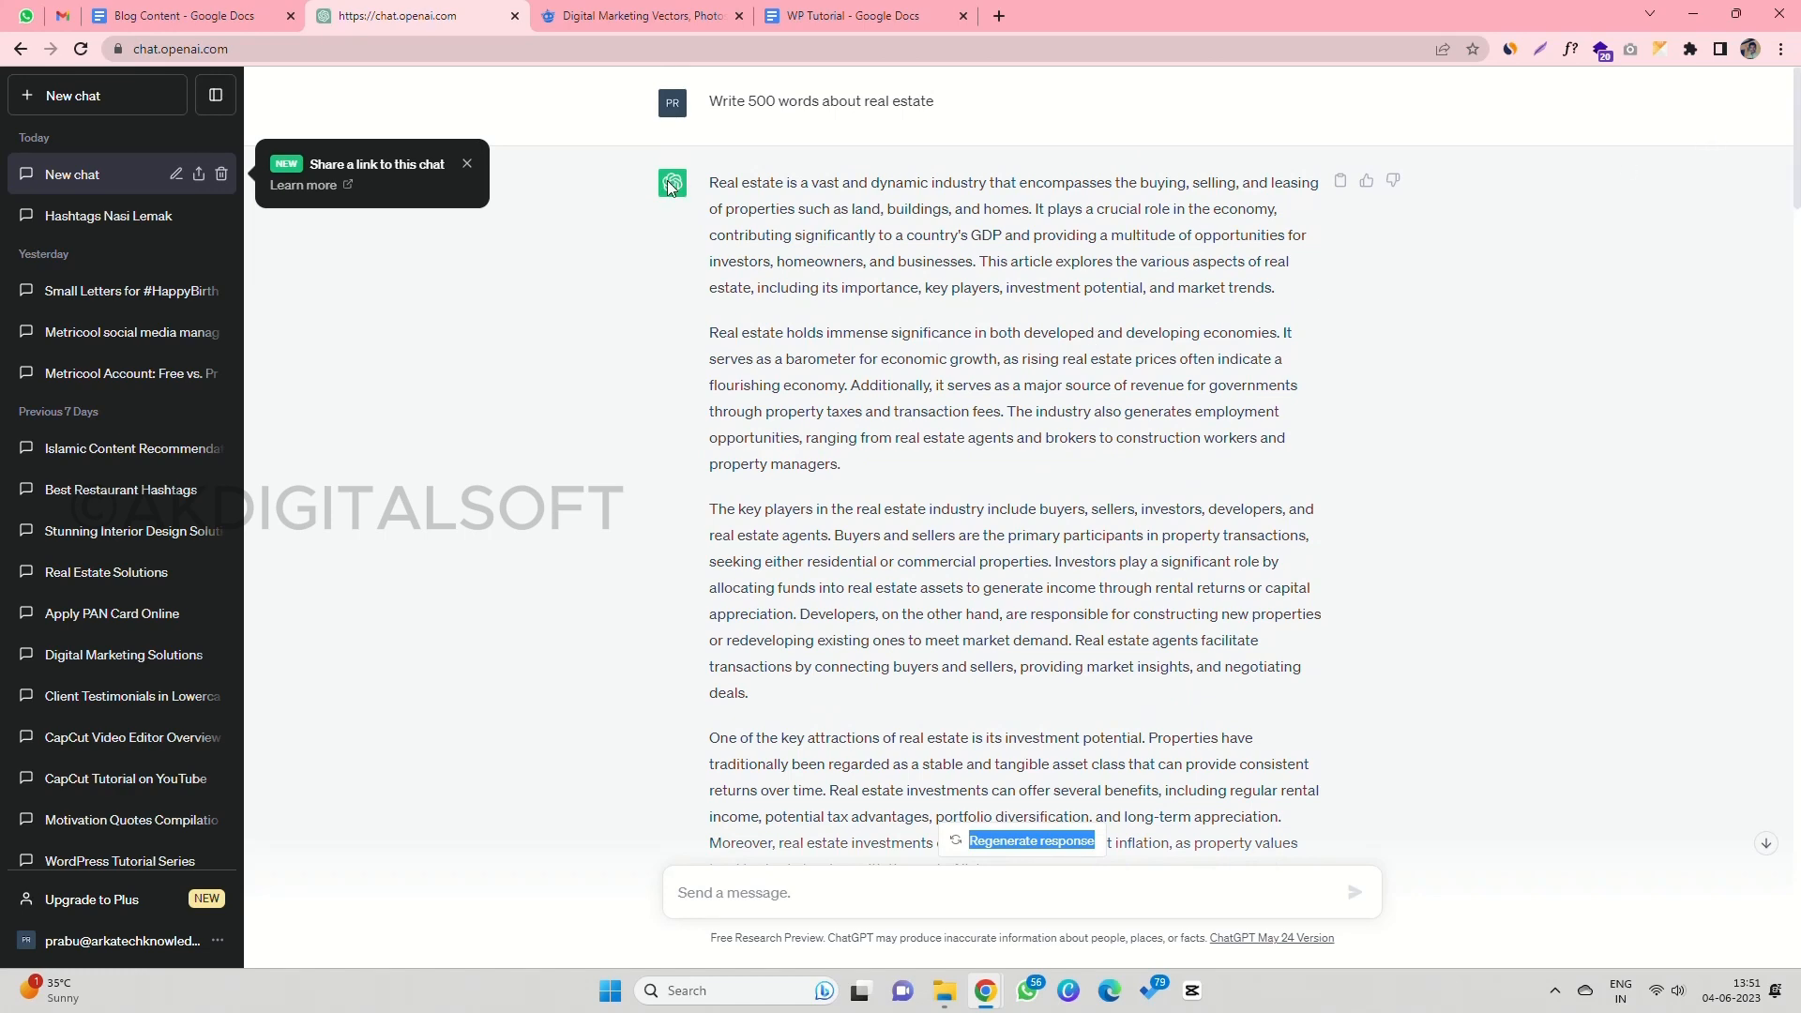
# Step: Switch to the Blog Content document in Google Docs and highlight "Real Estate" in the Blog 1 title in yellow
pyautogui.click(840, 16)
pyautogui.click(179, 16)
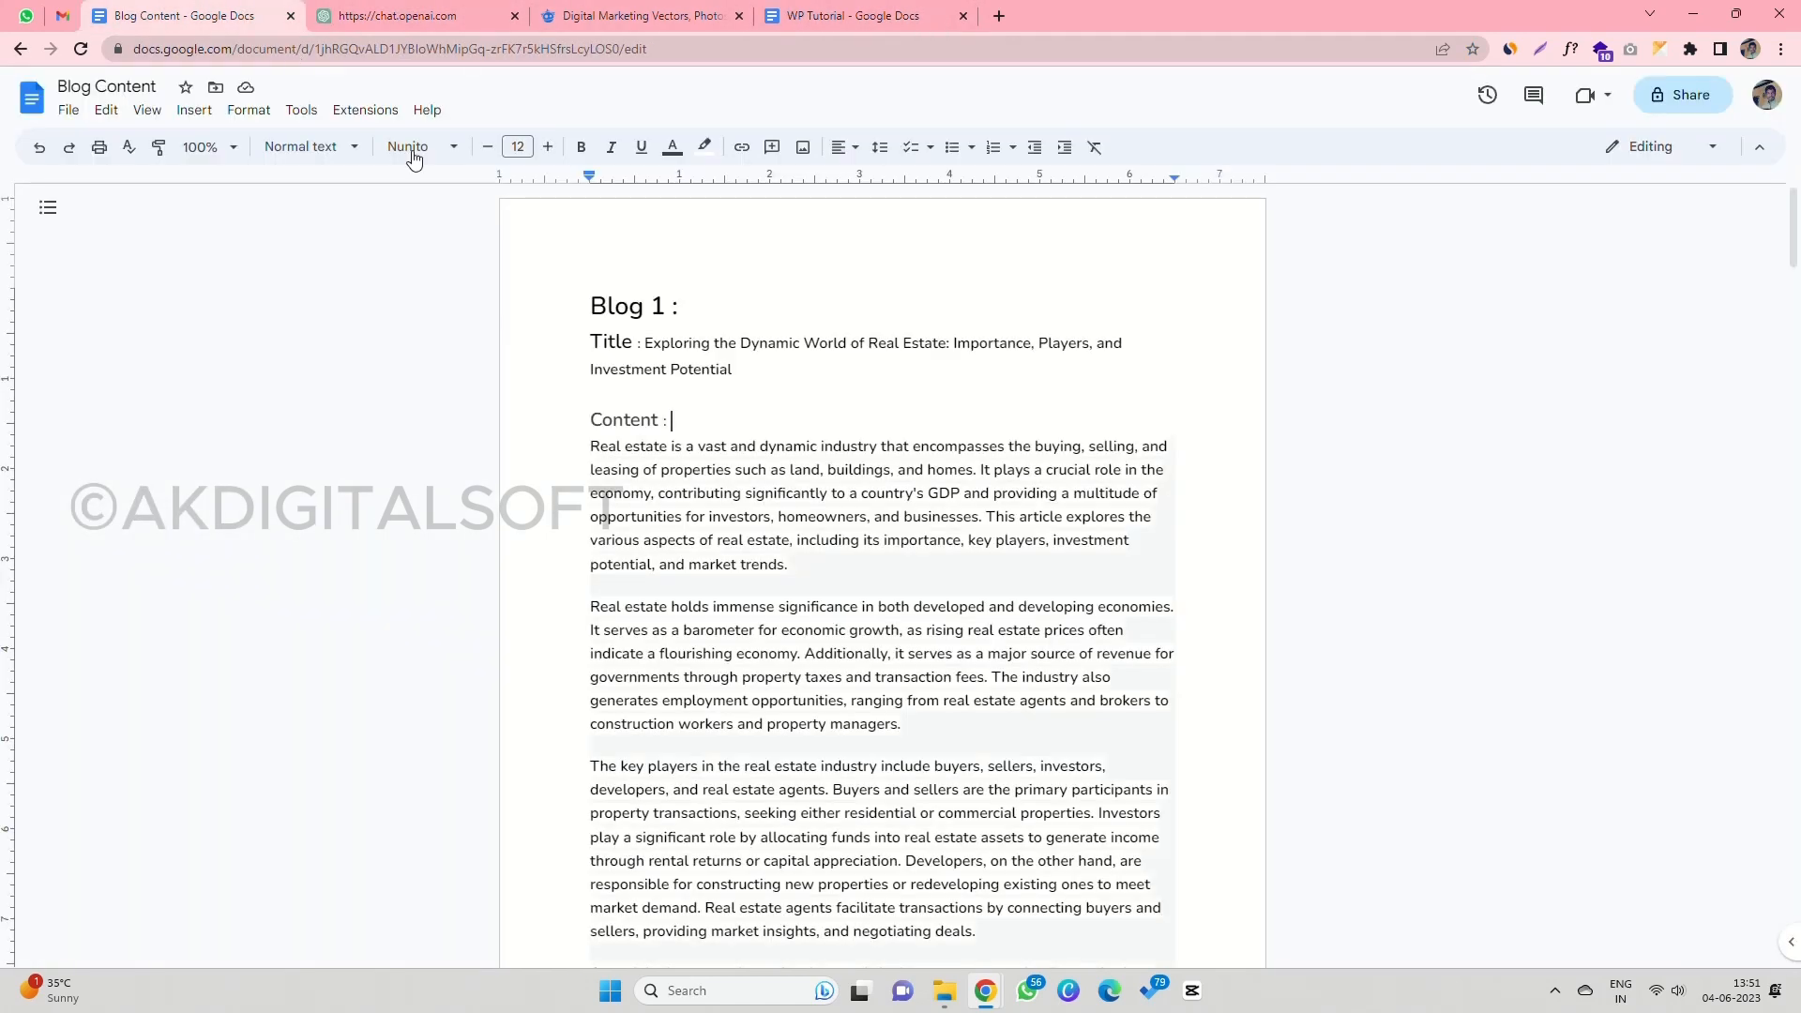
pyautogui.click(738, 371)
pyautogui.moveTo(877, 346); pyautogui.dragTo(948, 345)
pyautogui.click(704, 146)
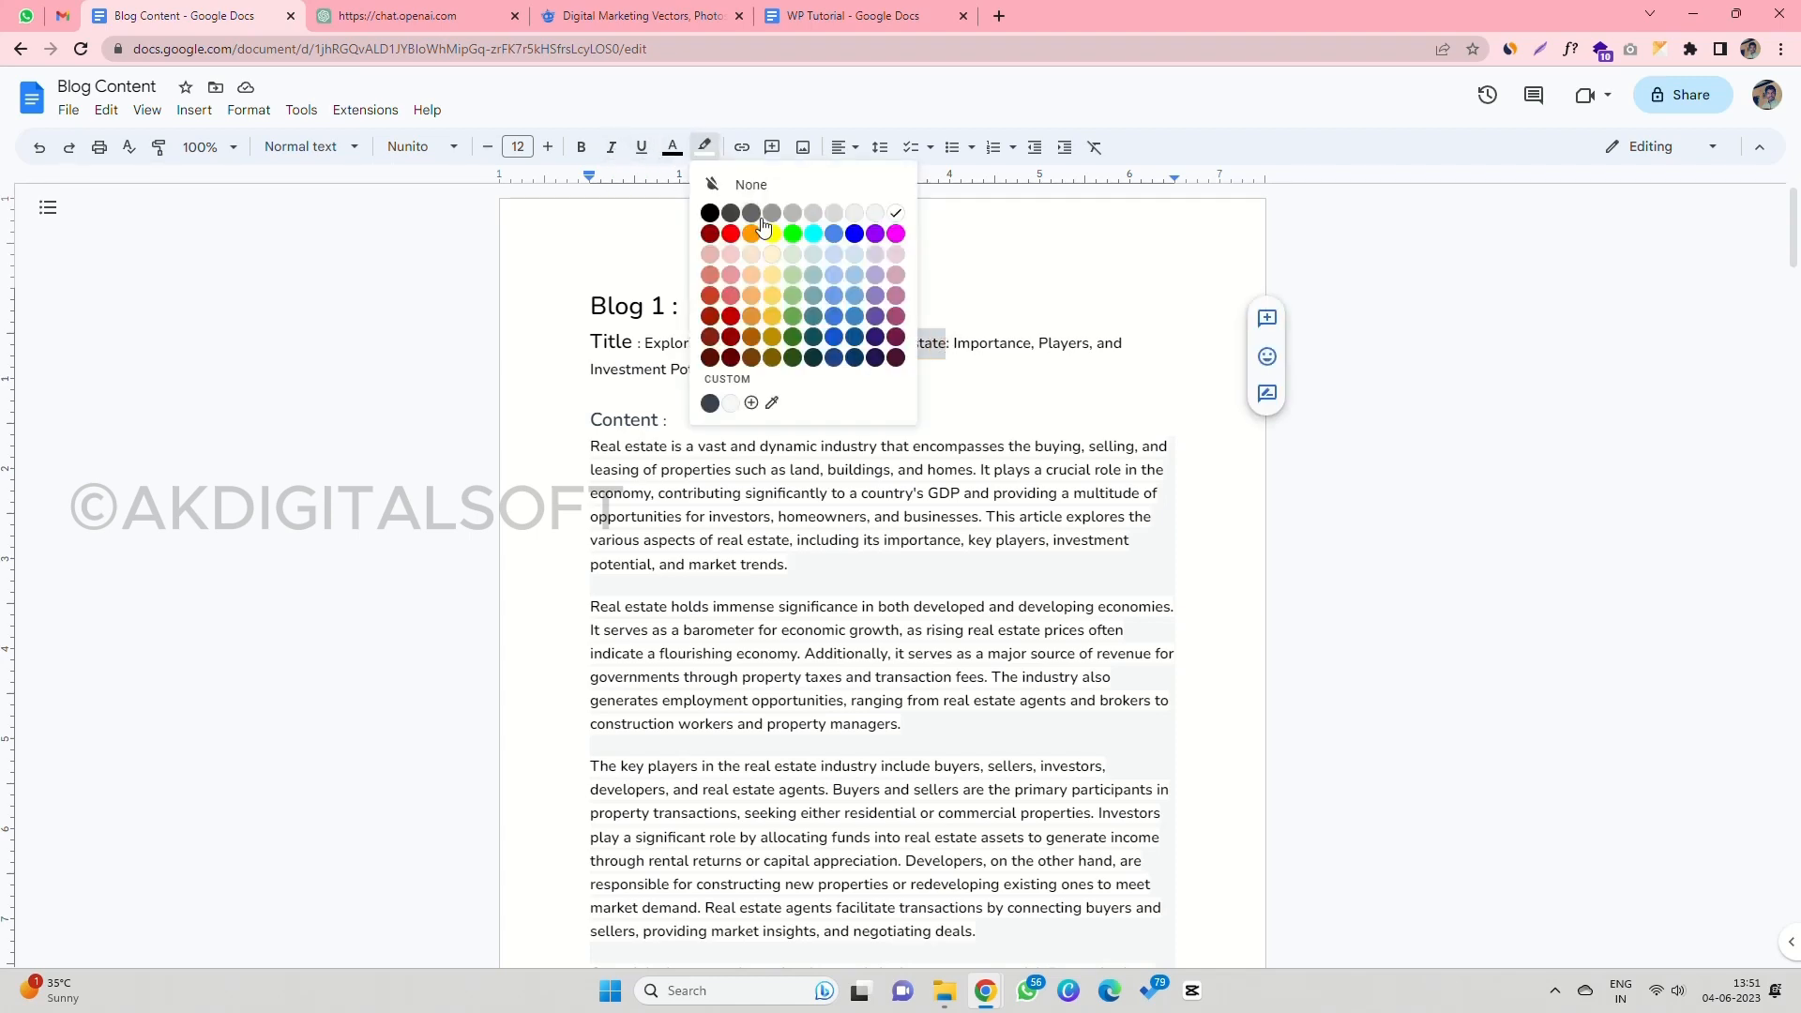
pyautogui.click(767, 235)
# Step: Highlight the word "Cryptocurrency" in the Blog 2 title in yellow
pyautogui.scroll(-4, 799, 474)
pyautogui.scroll(-8, 799, 474)
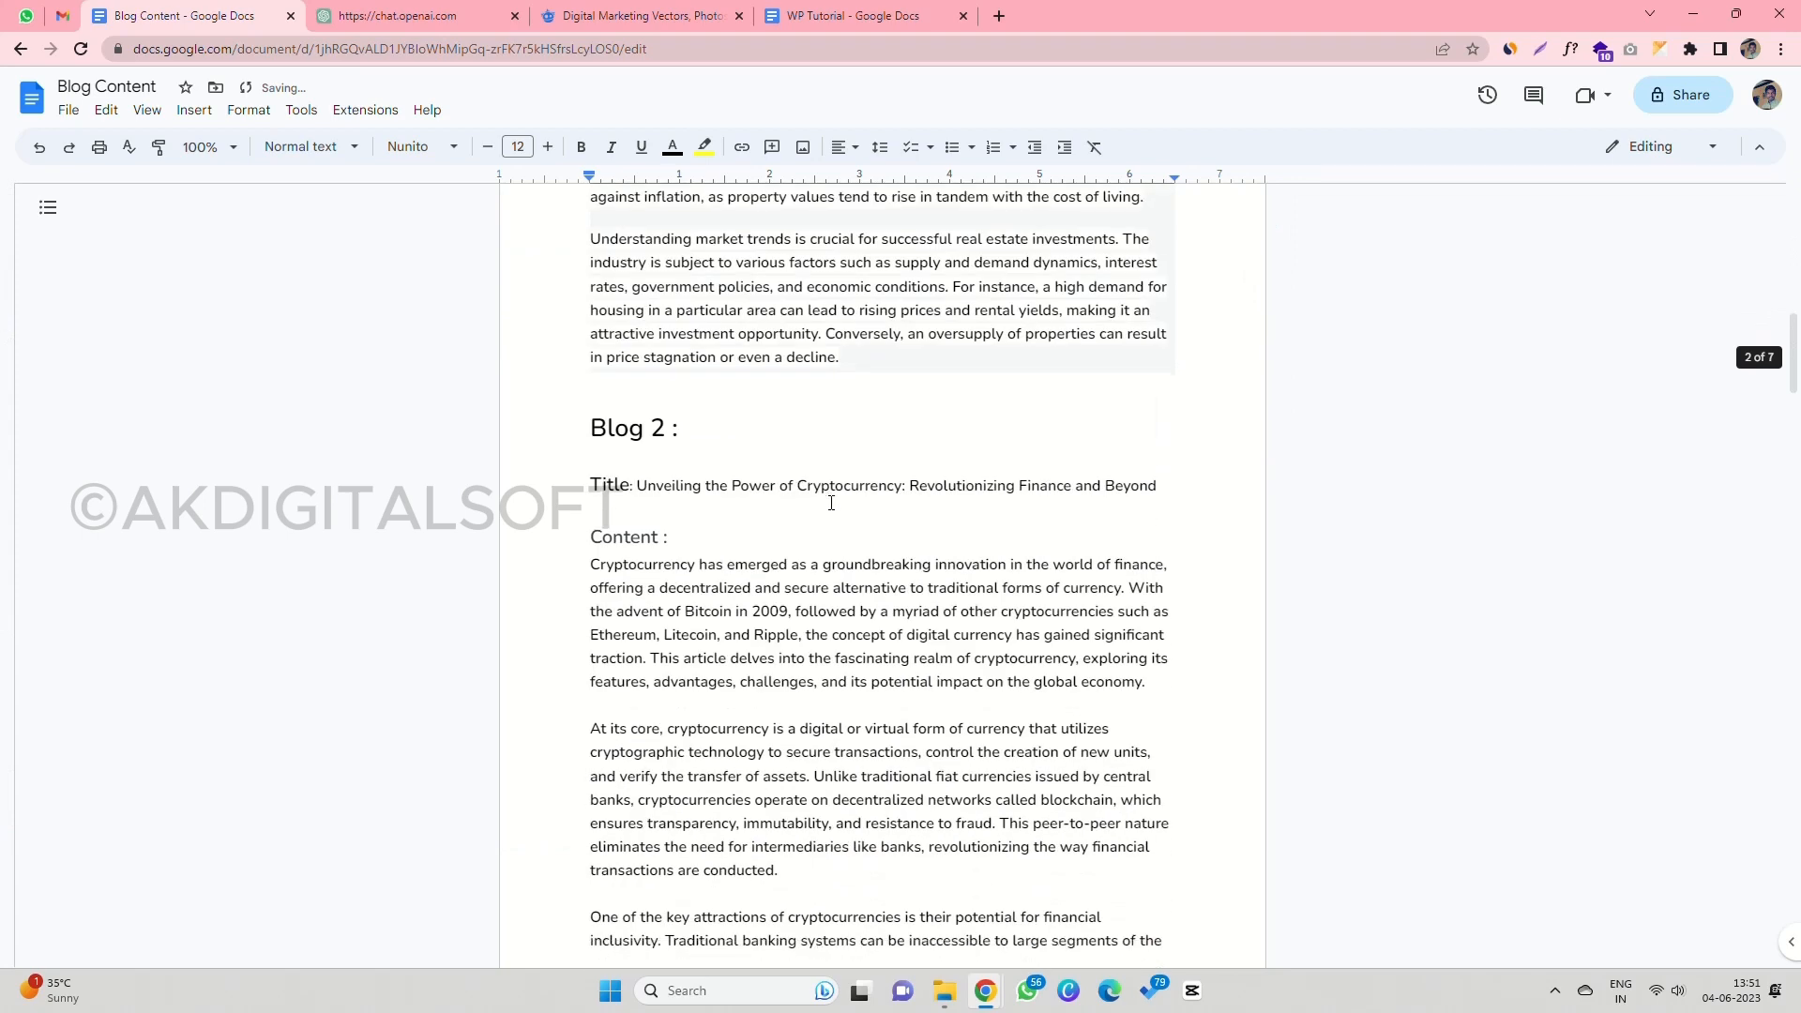
pyautogui.doubleClick(835, 486)
pyautogui.click(704, 146)
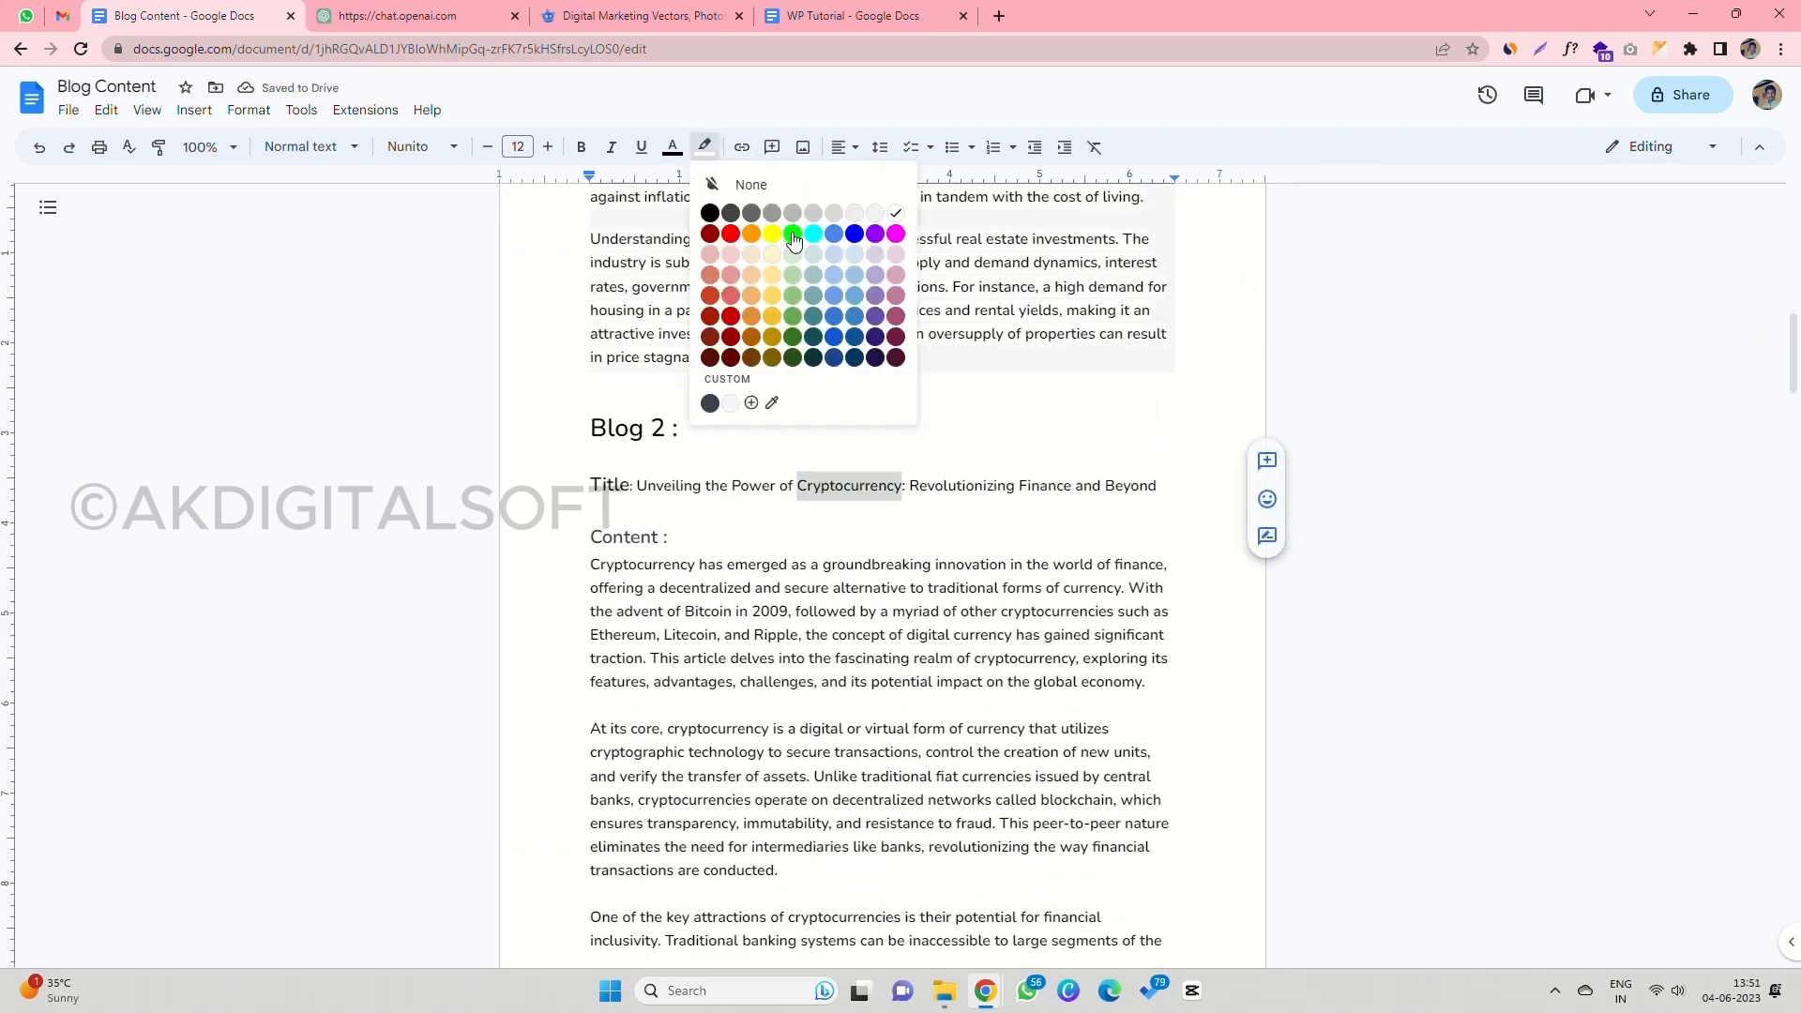
pyautogui.click(767, 237)
# Step: Highlight the words "Digital Marketing" at the end of the Blog 3 title in yellow
pyautogui.scroll(-4, 802, 558)
pyautogui.scroll(-7, 802, 558)
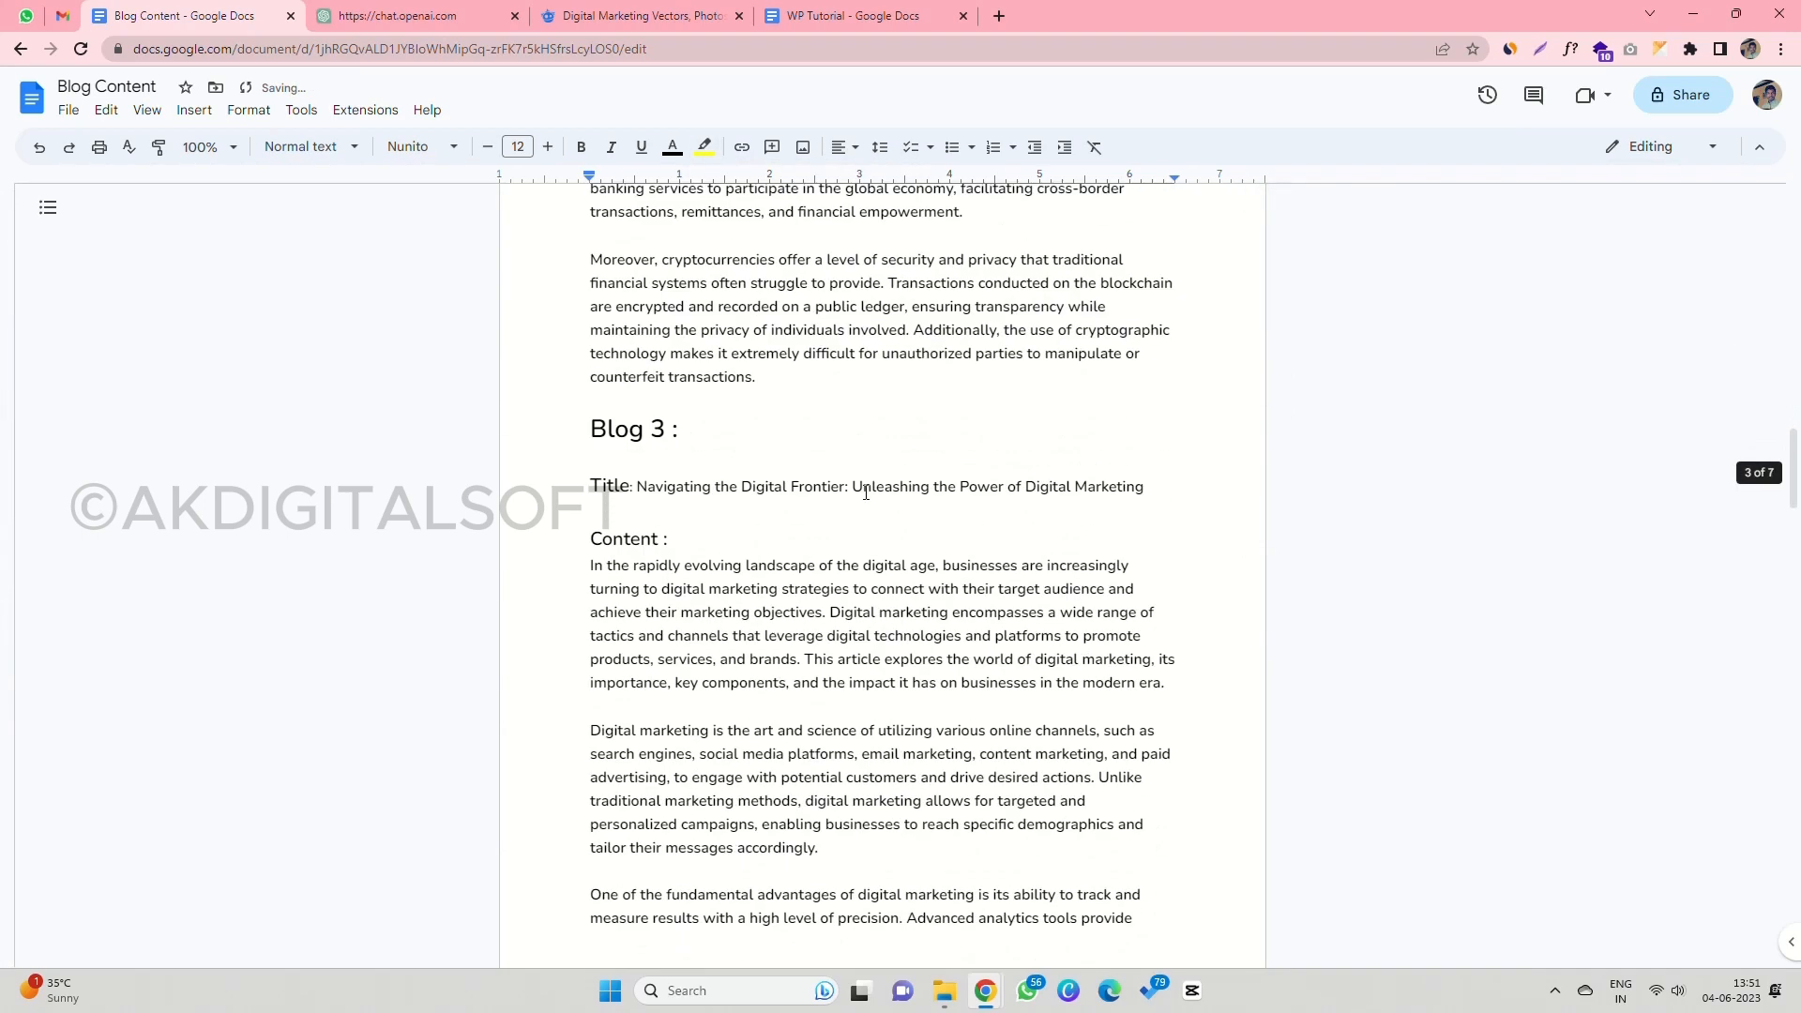
pyautogui.doubleClick(768, 486)
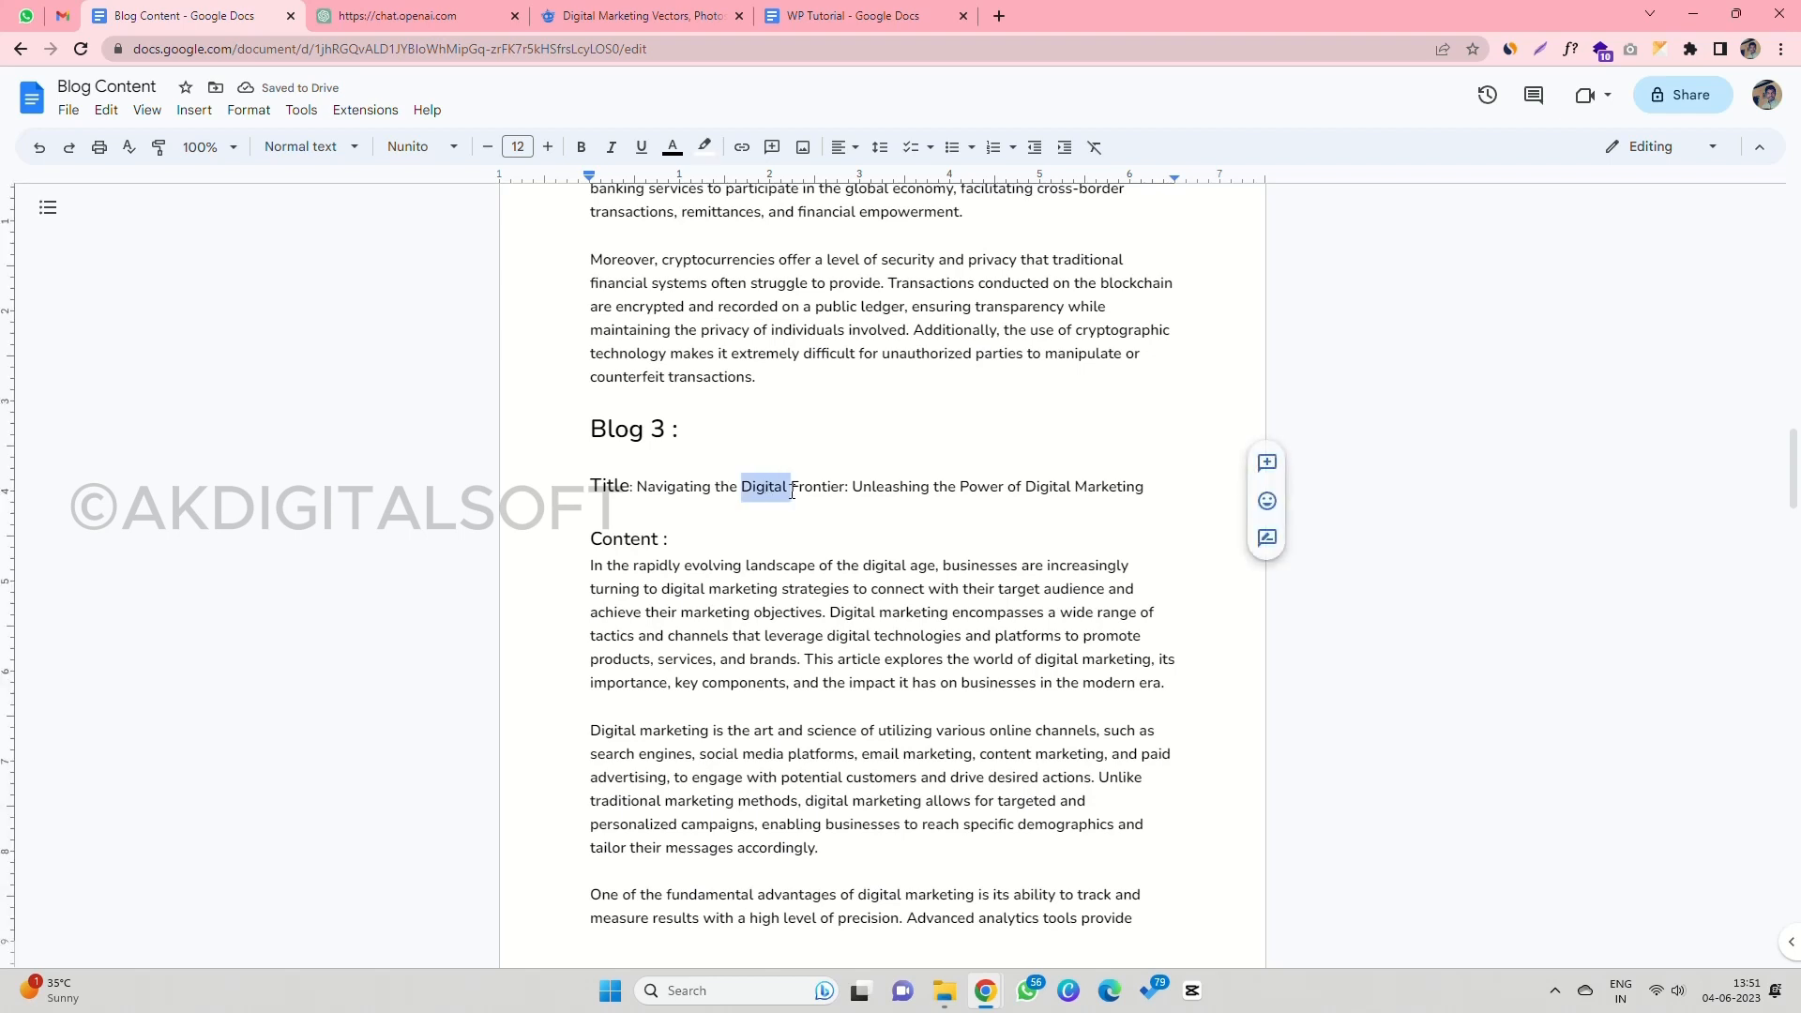
pyautogui.moveTo(1025, 486); pyautogui.dragTo(1144, 487)
pyautogui.click(705, 147)
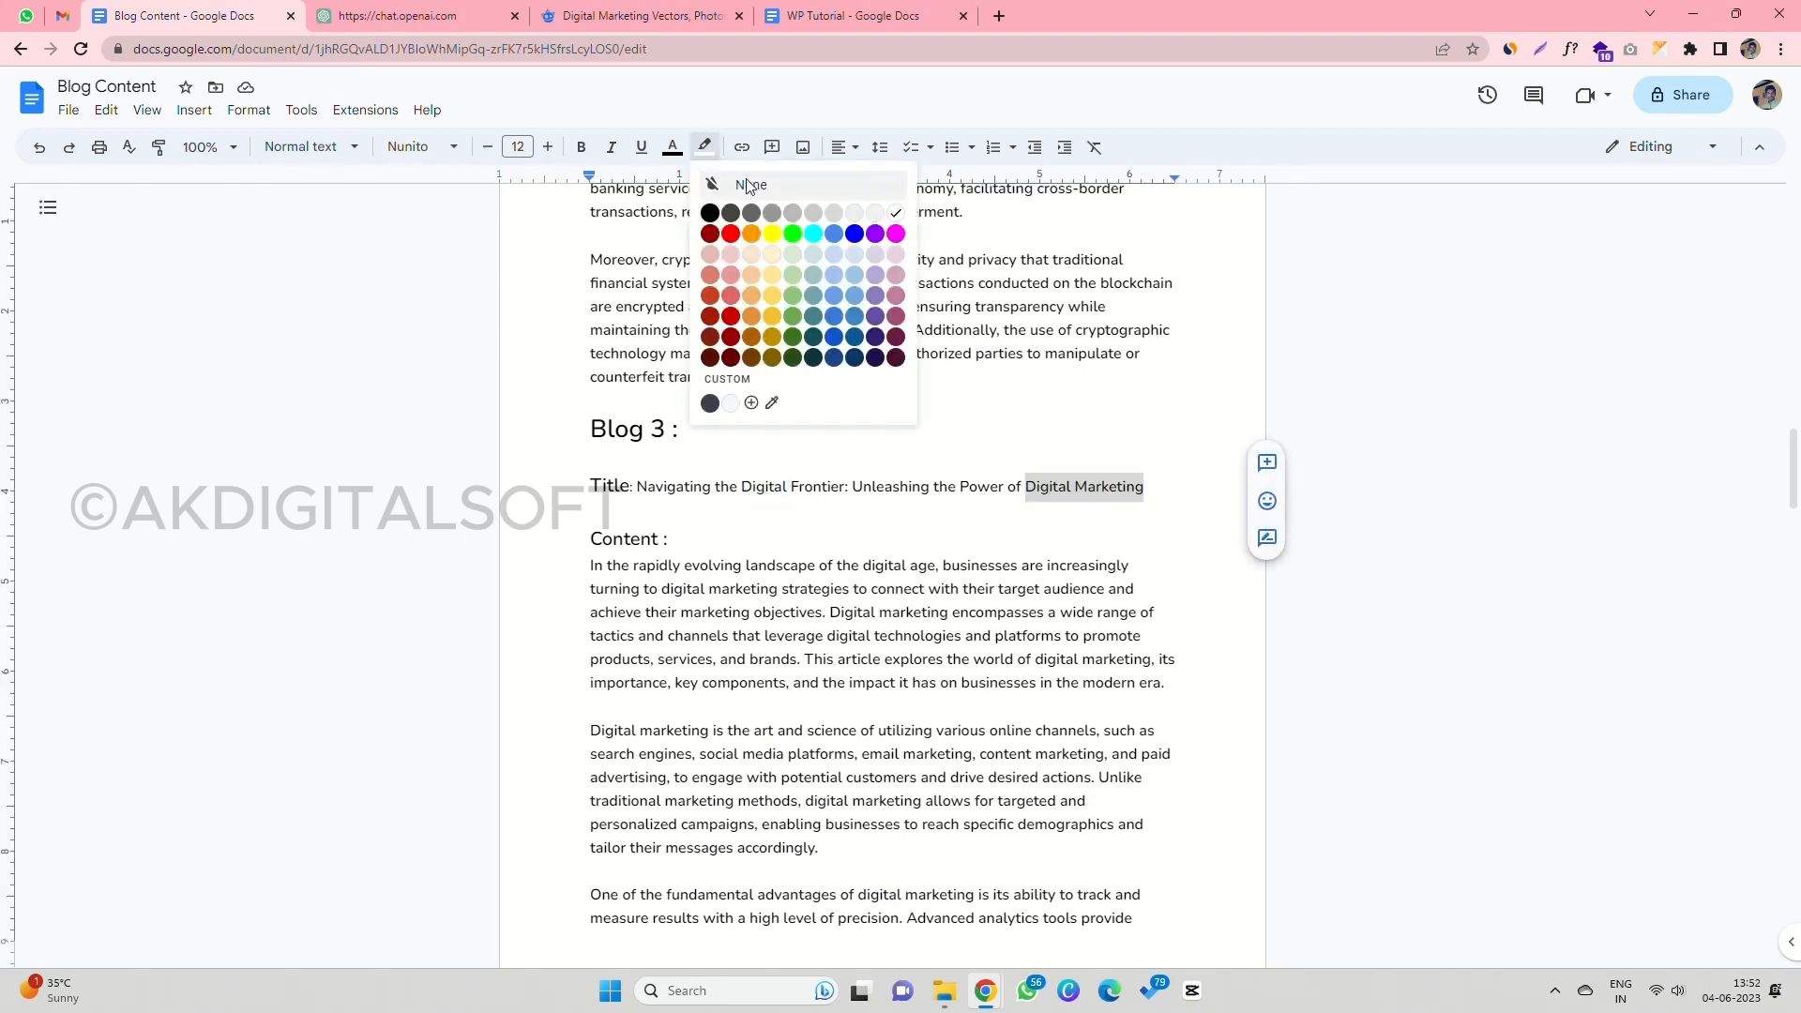
pyautogui.click(775, 244)
# Step: Highlight the word "SEO" in the Blog 4 title in yellow
pyautogui.scroll(-10, 788, 563)
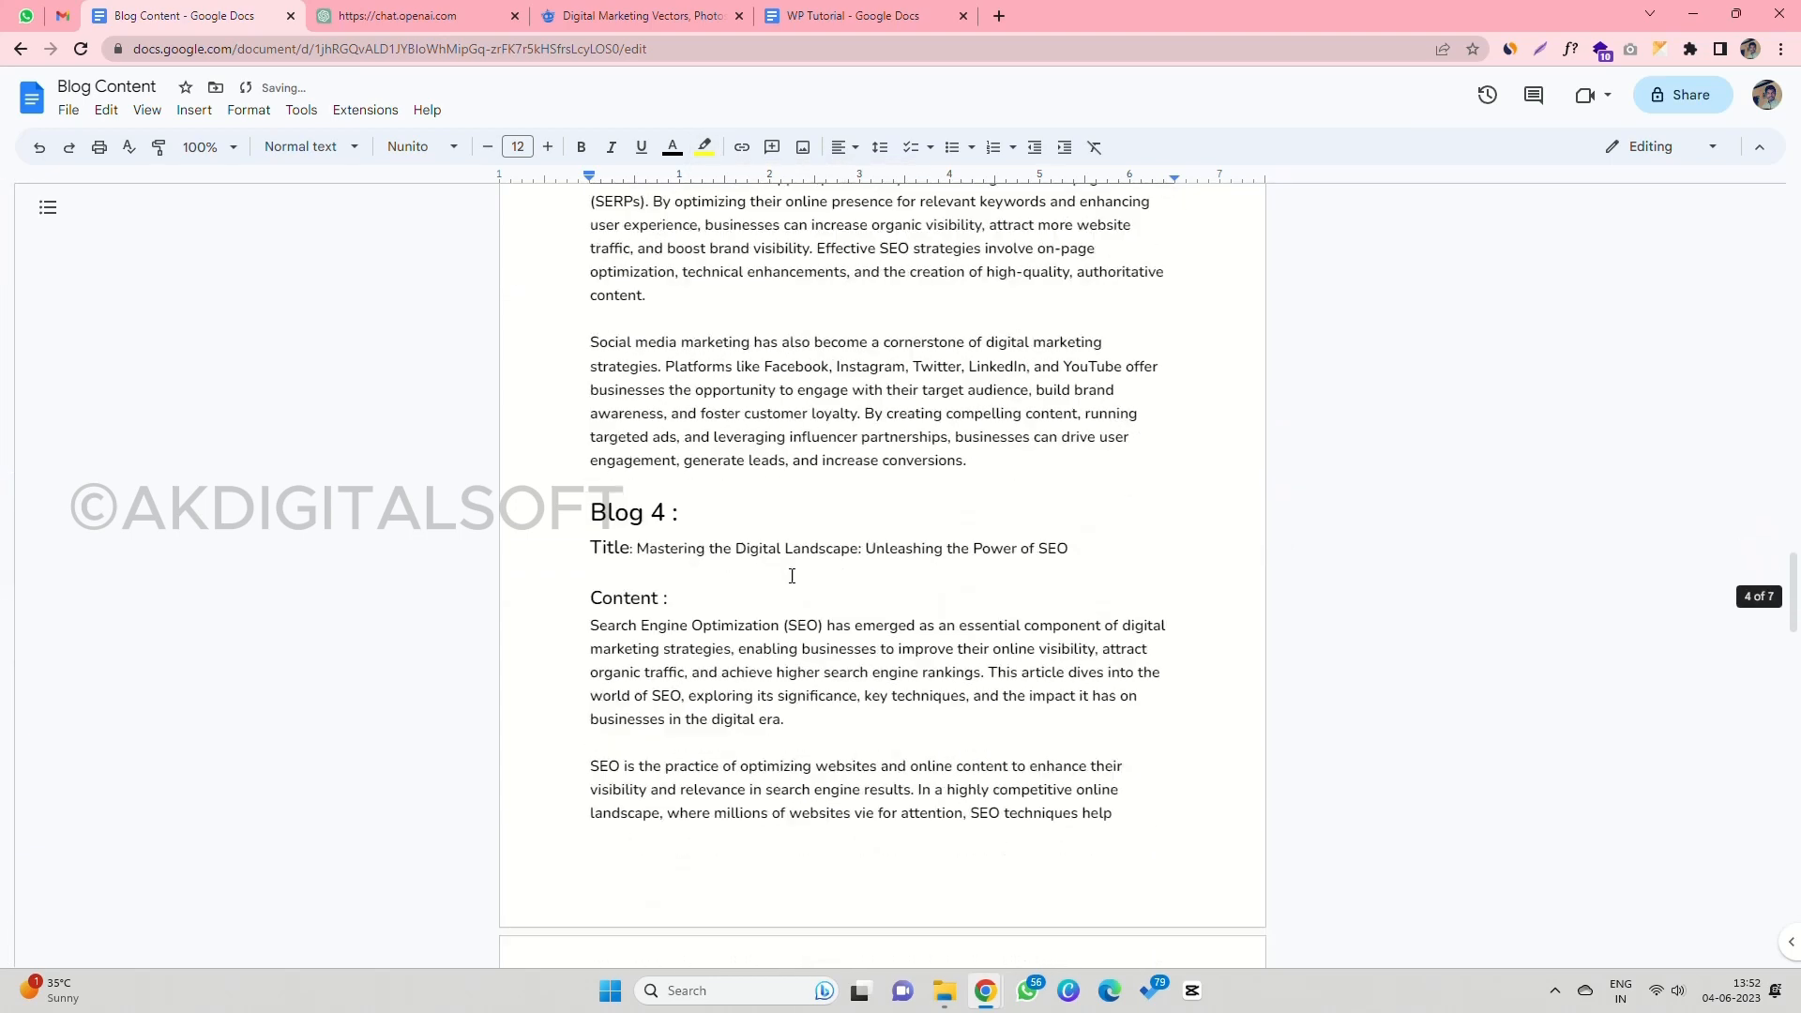
pyautogui.doubleClick(1063, 528)
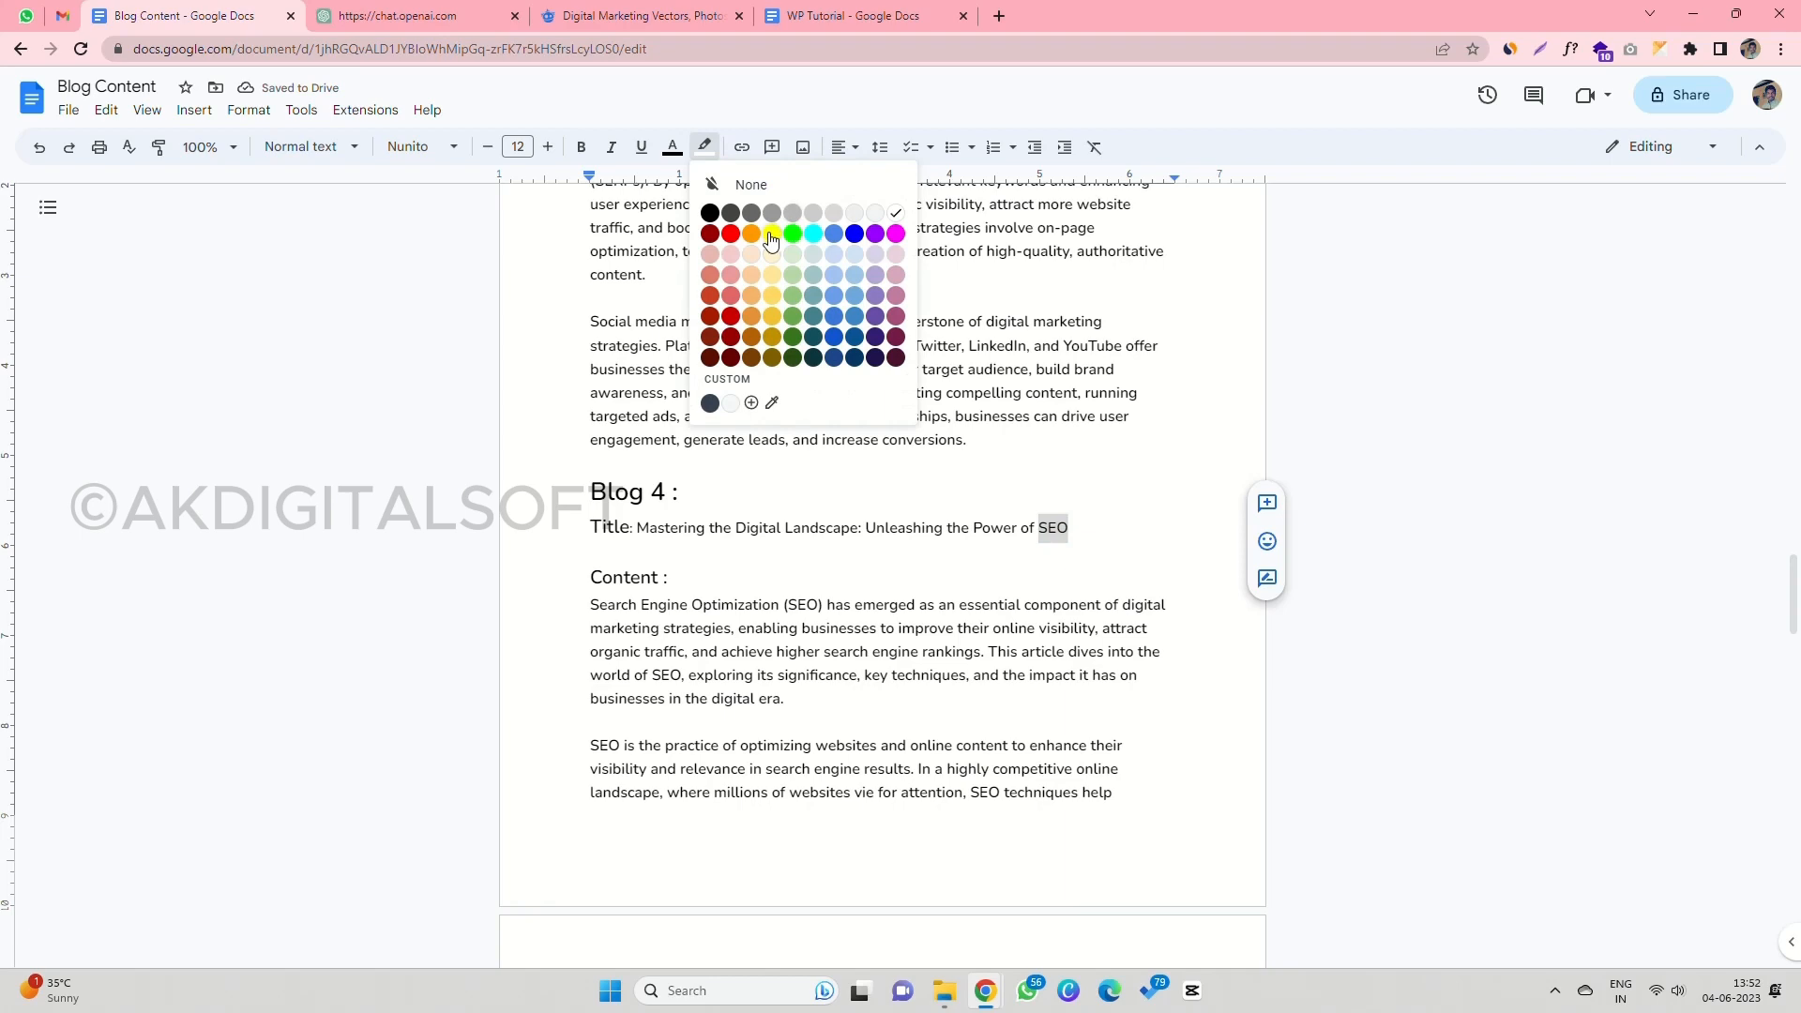
pyautogui.click(771, 240)
# Step: Highlight the words "Interior Design" in the Blog 5 title in yellow
pyautogui.scroll(-20, 938, 610)
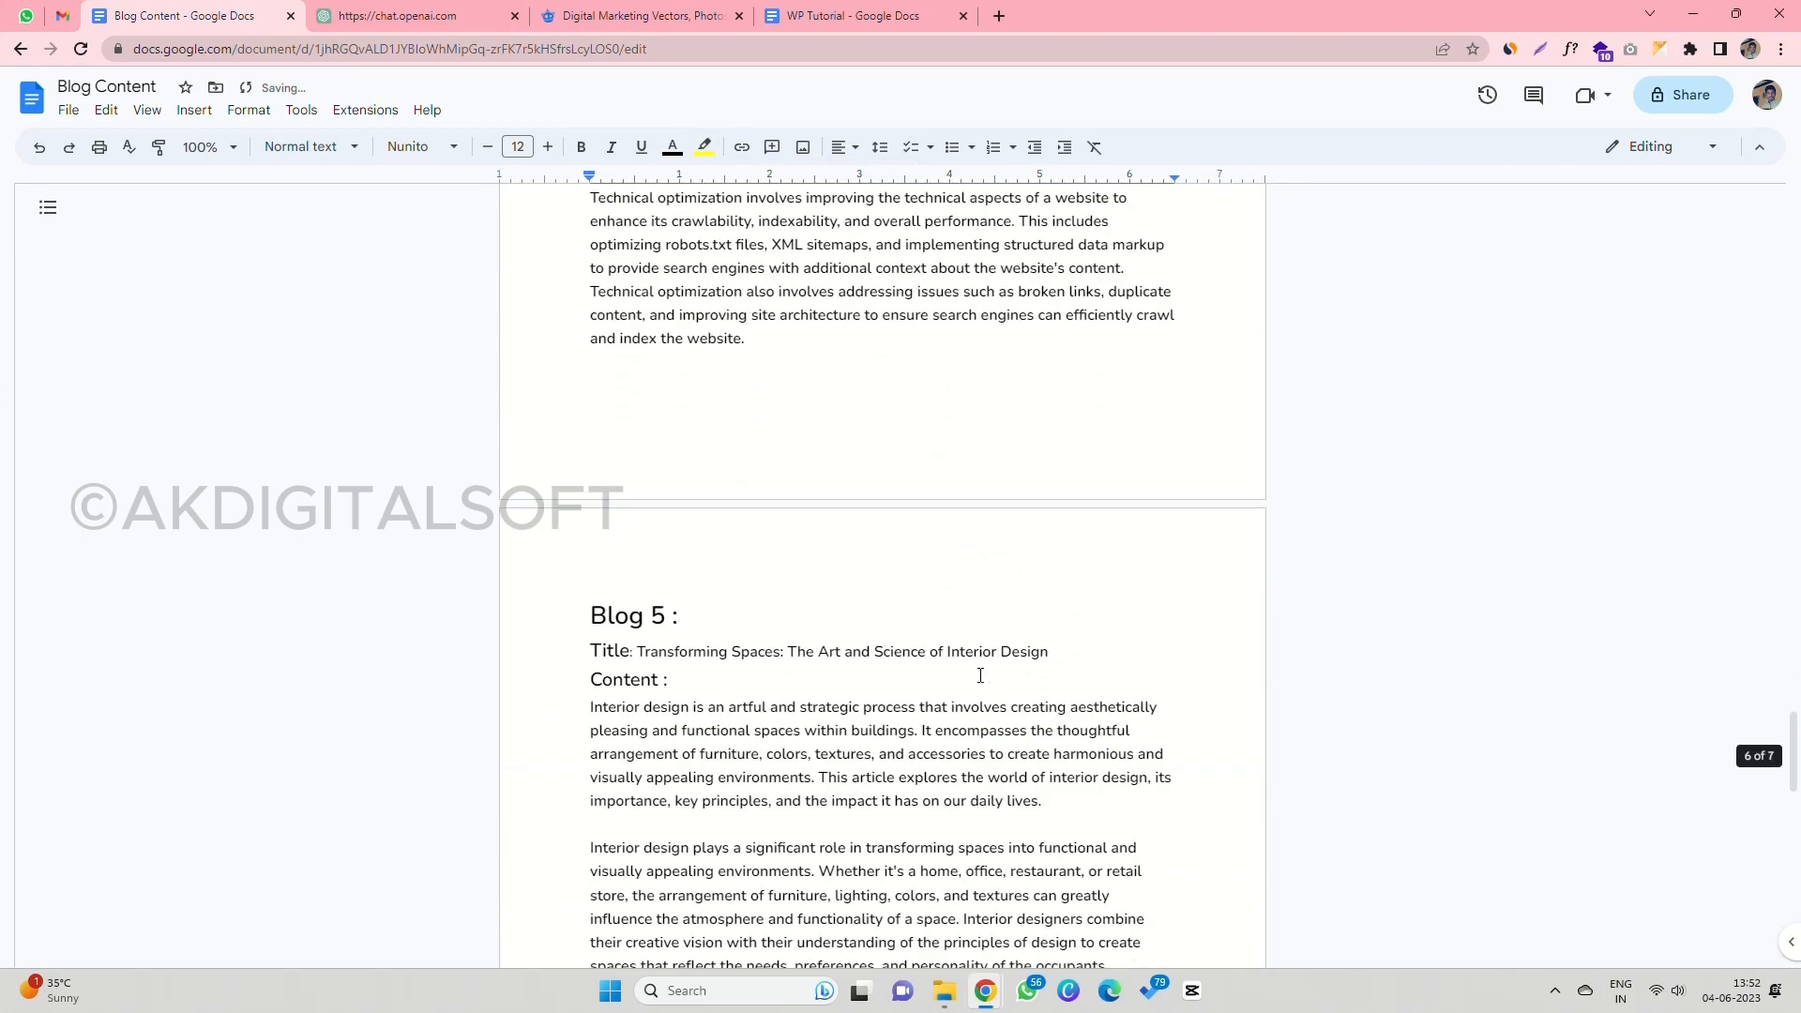
pyautogui.moveTo(947, 651); pyautogui.dragTo(1052, 651)
pyautogui.click(704, 147)
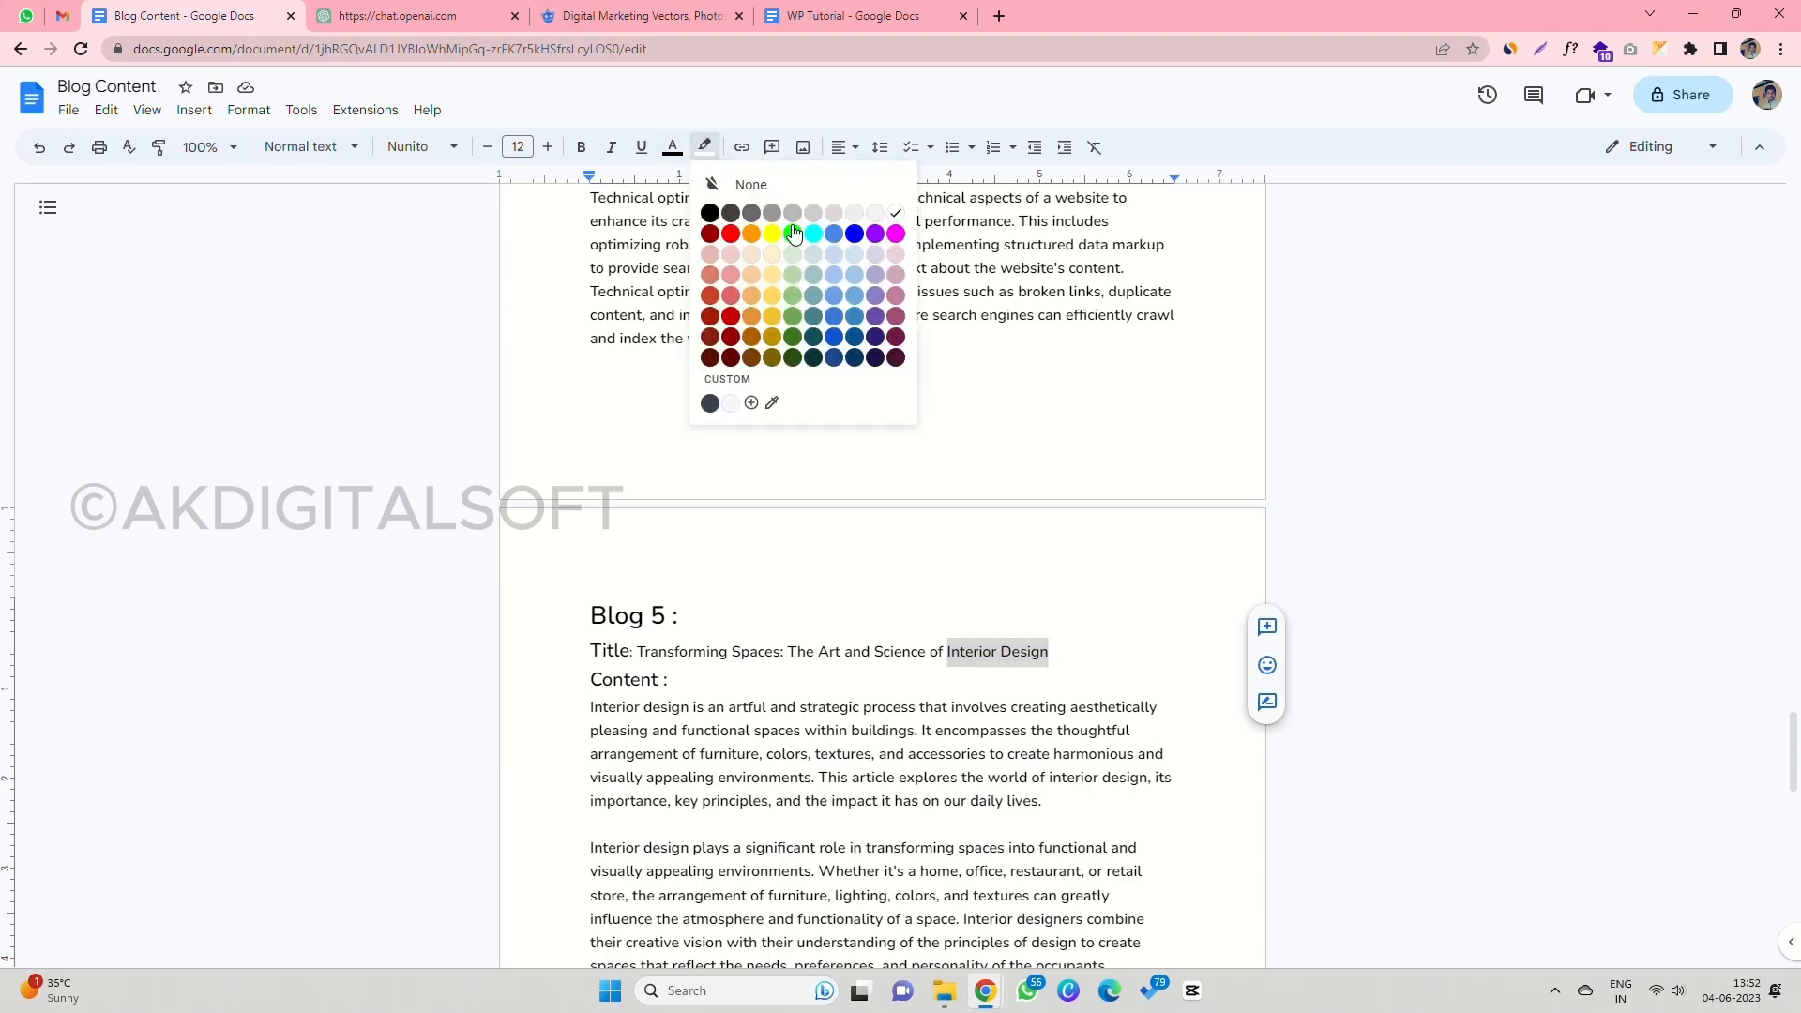
pyautogui.click(782, 235)
# Step: Return to the ChatGPT conversation and review the prompts and generated articles from real estate through SEO
pyautogui.click(385, 15)
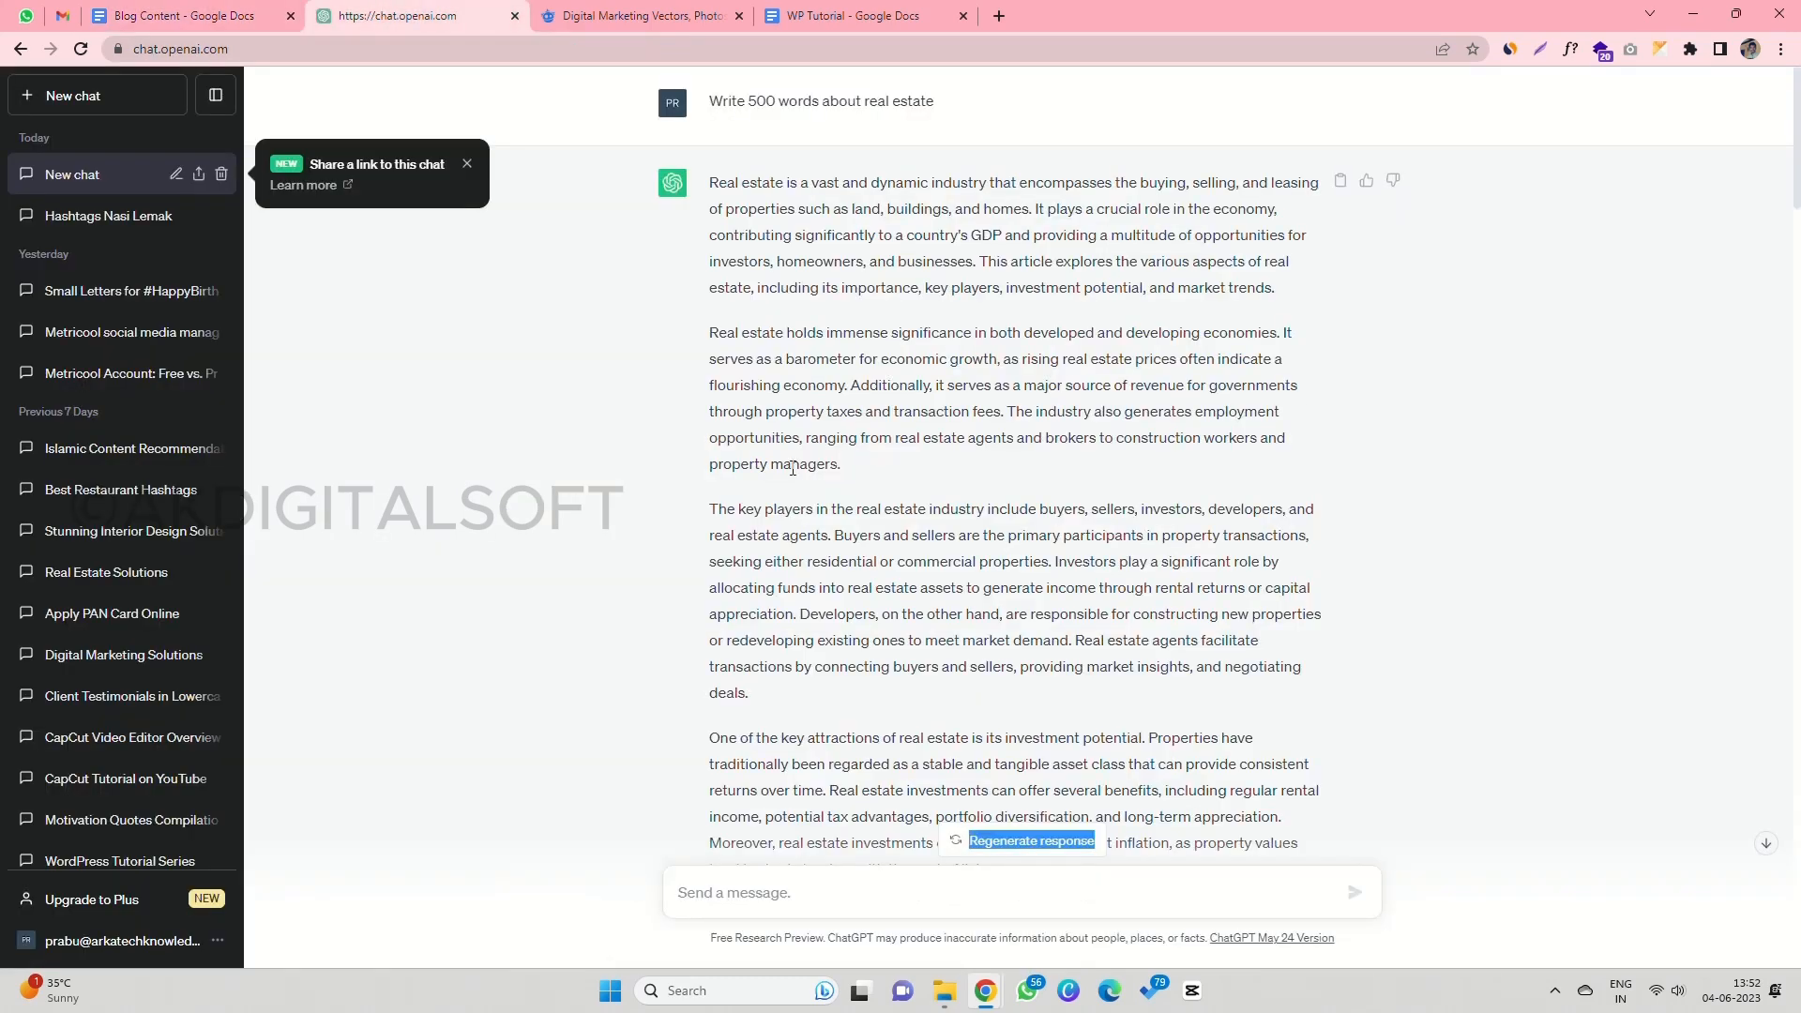
pyautogui.click(603, 469)
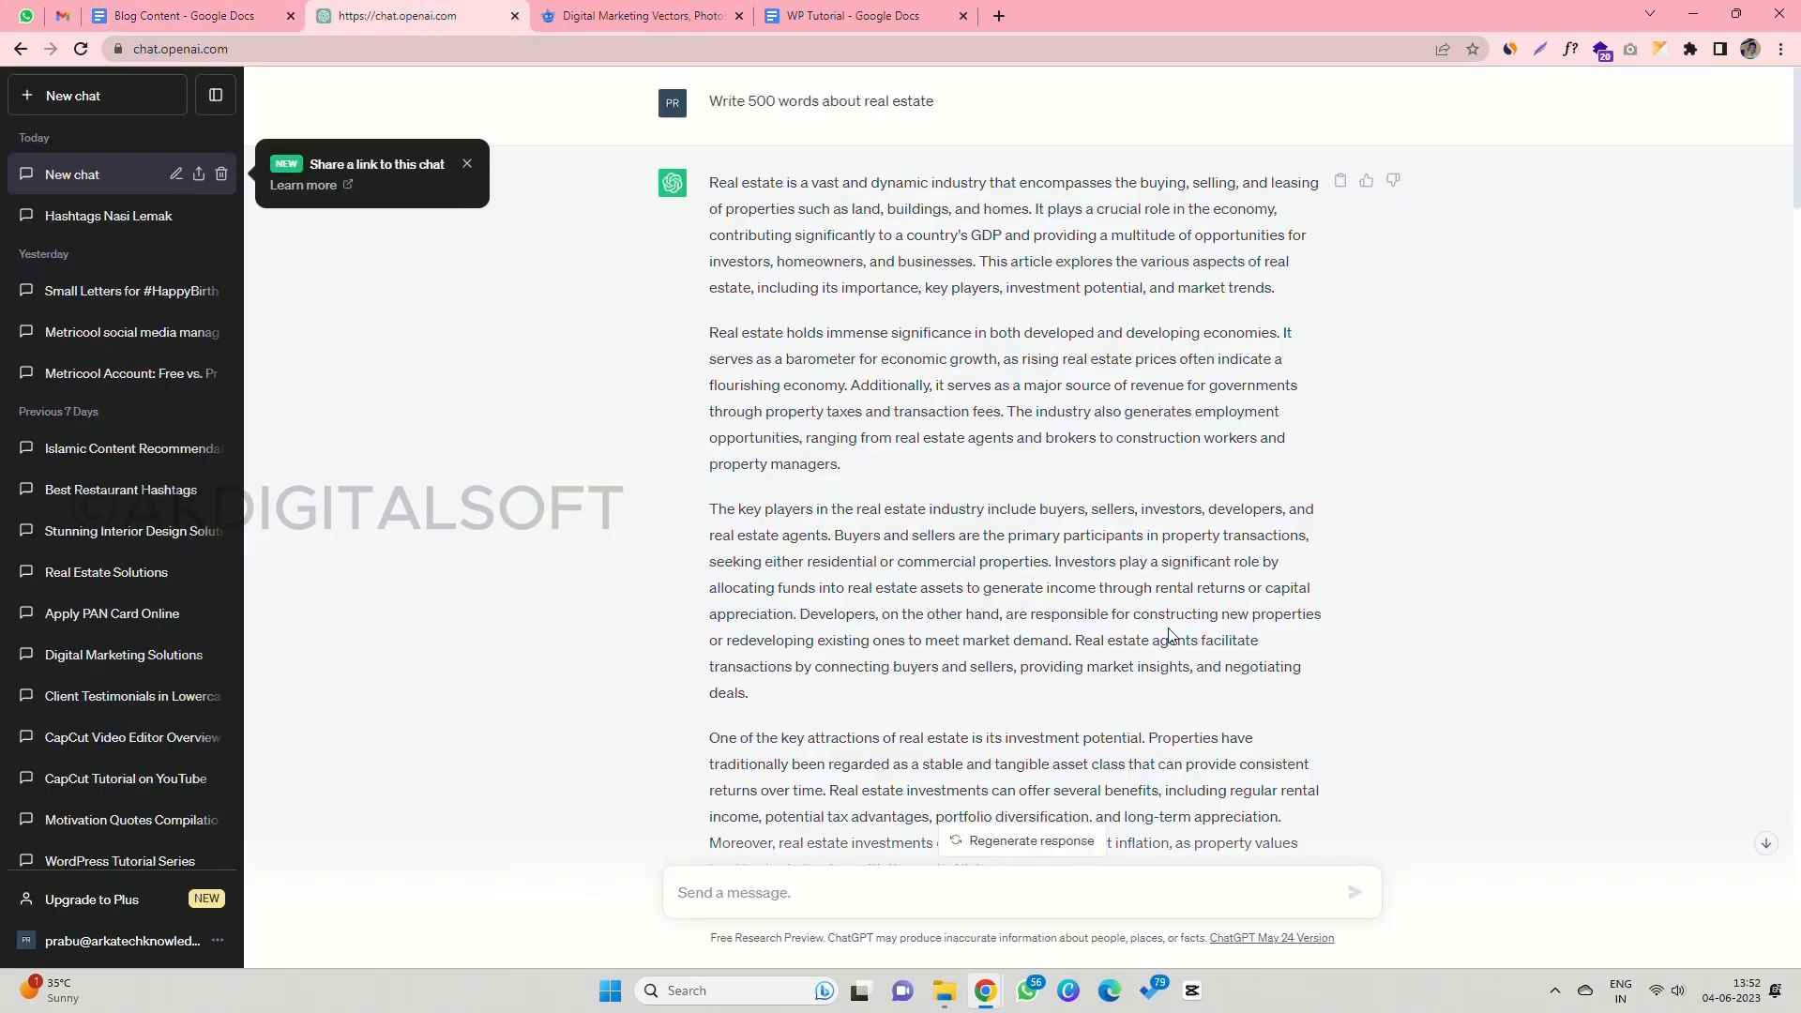
pyautogui.scroll(-15, 1170, 636)
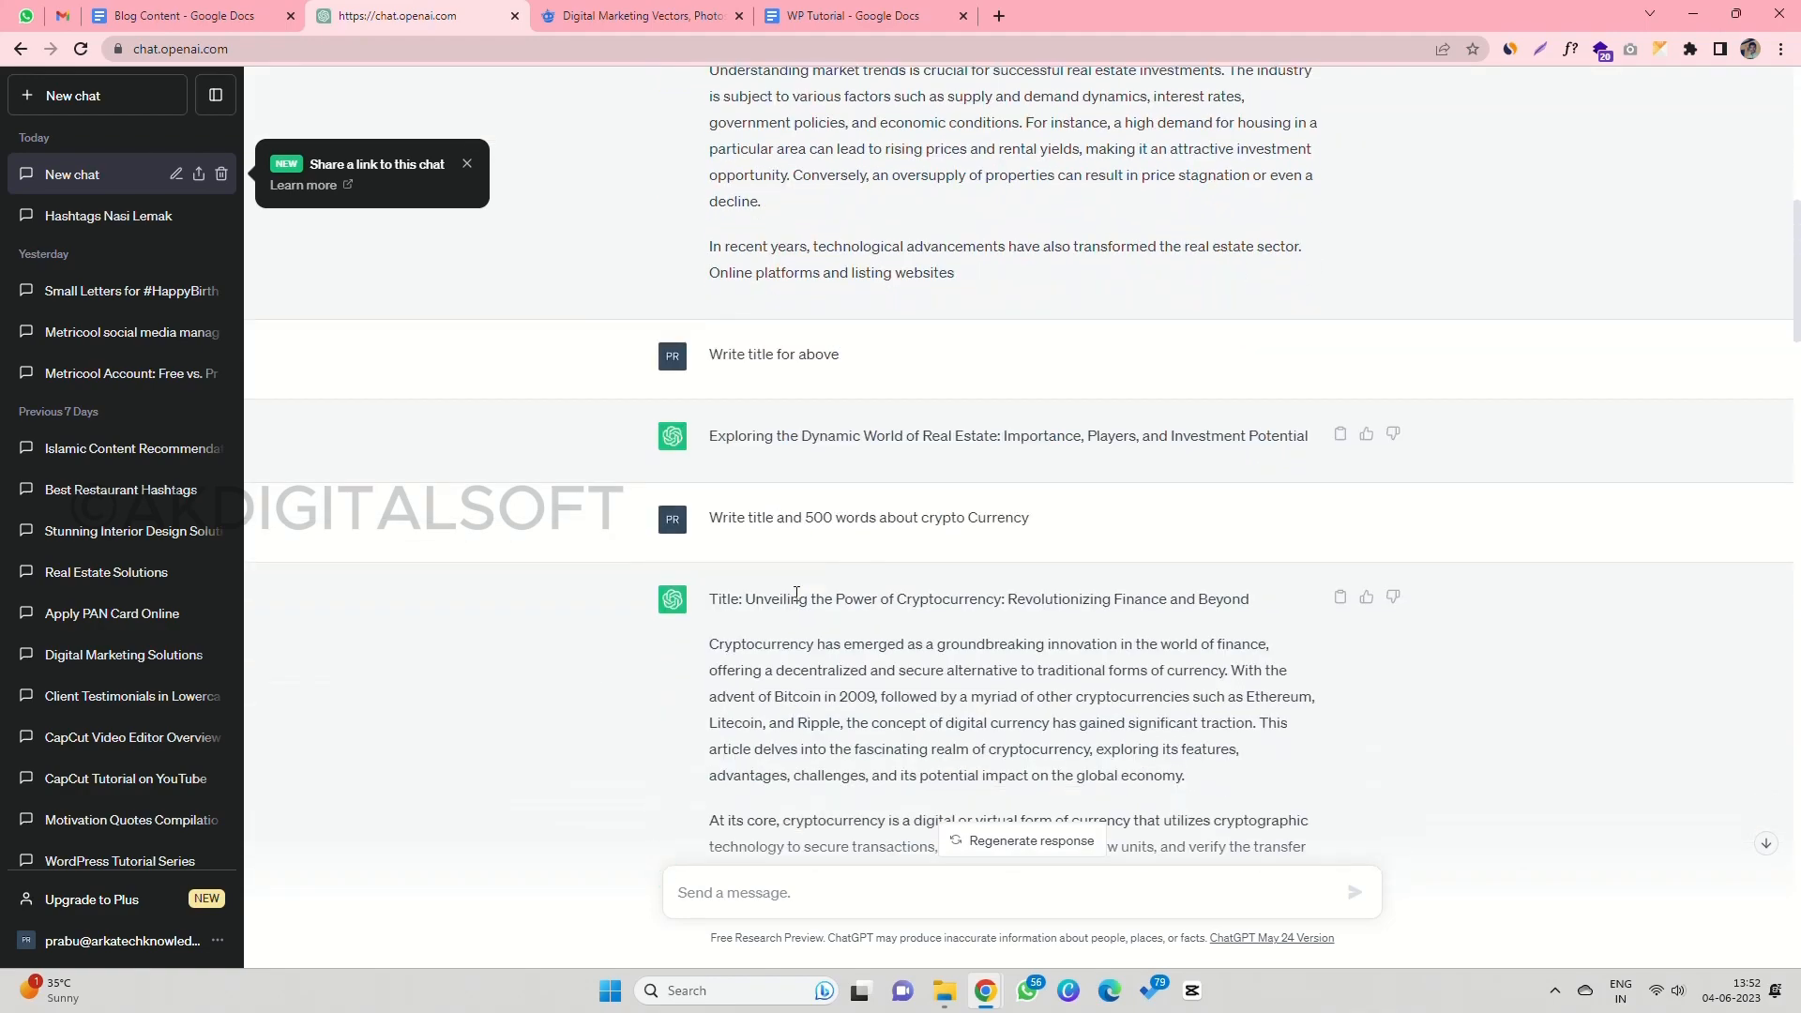
pyautogui.scroll(-2, 796, 594)
pyautogui.scroll(-9, 796, 594)
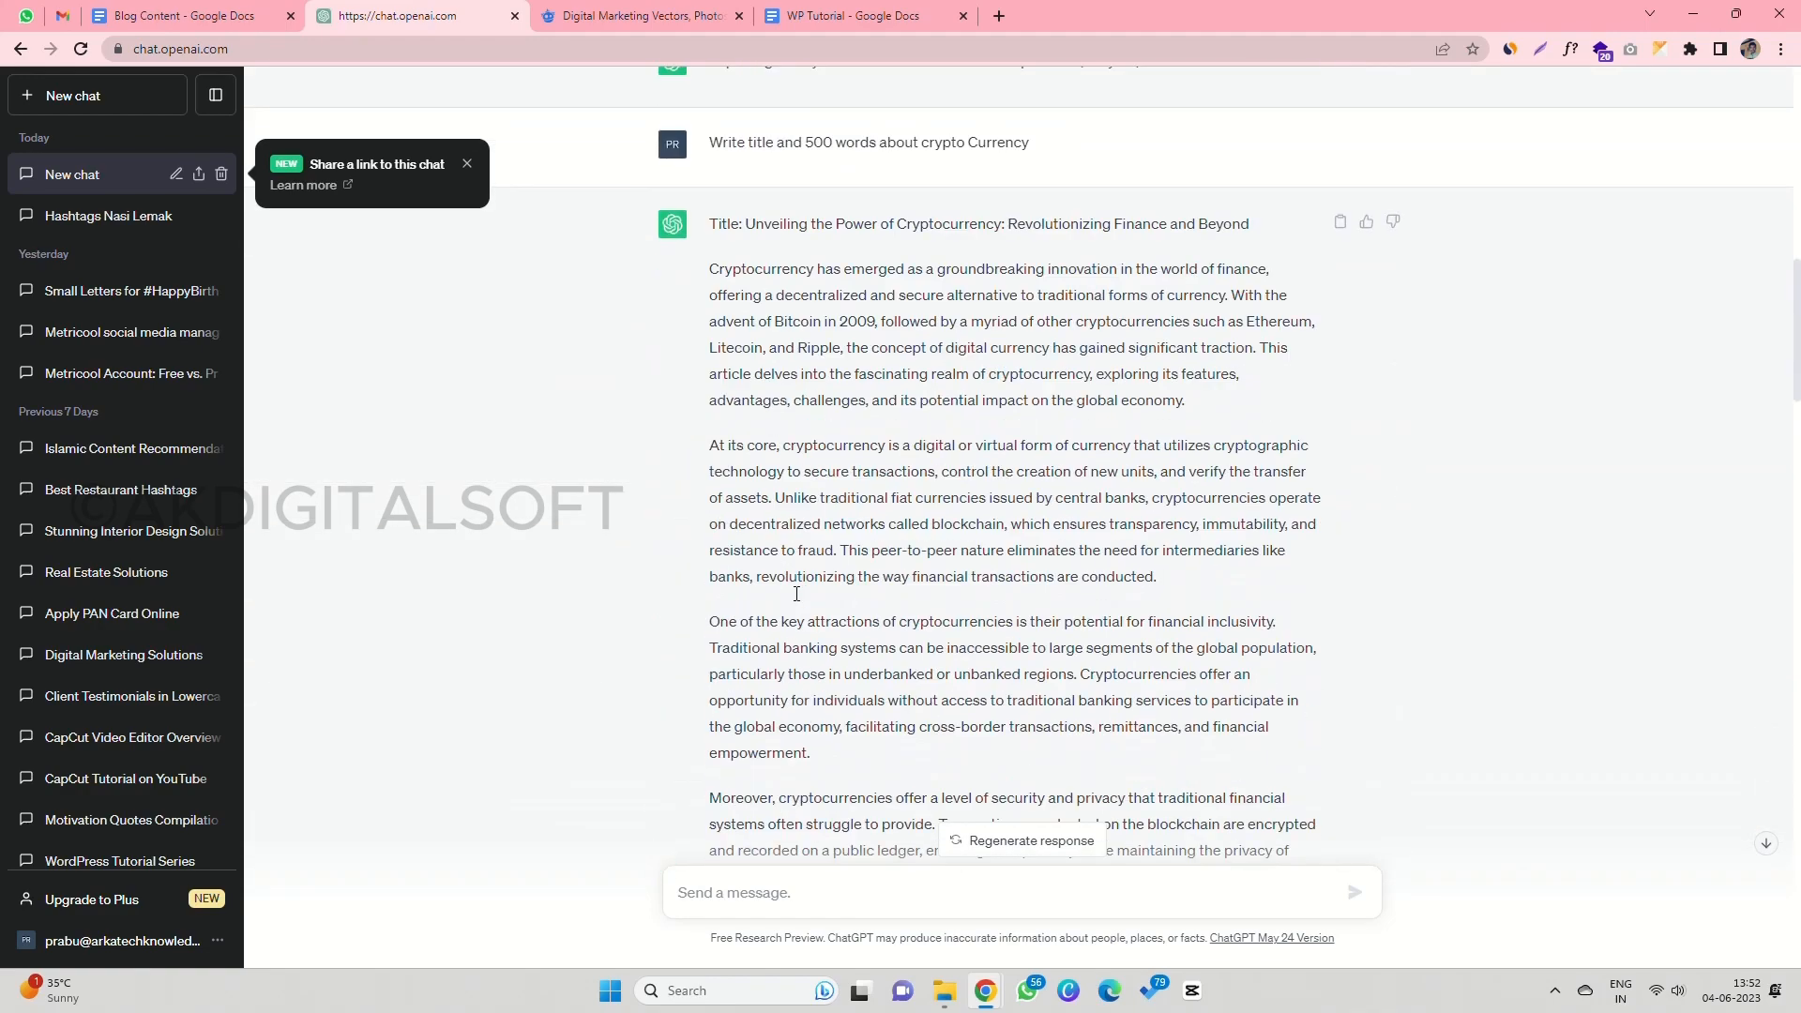
pyautogui.scroll(-4, 796, 600)
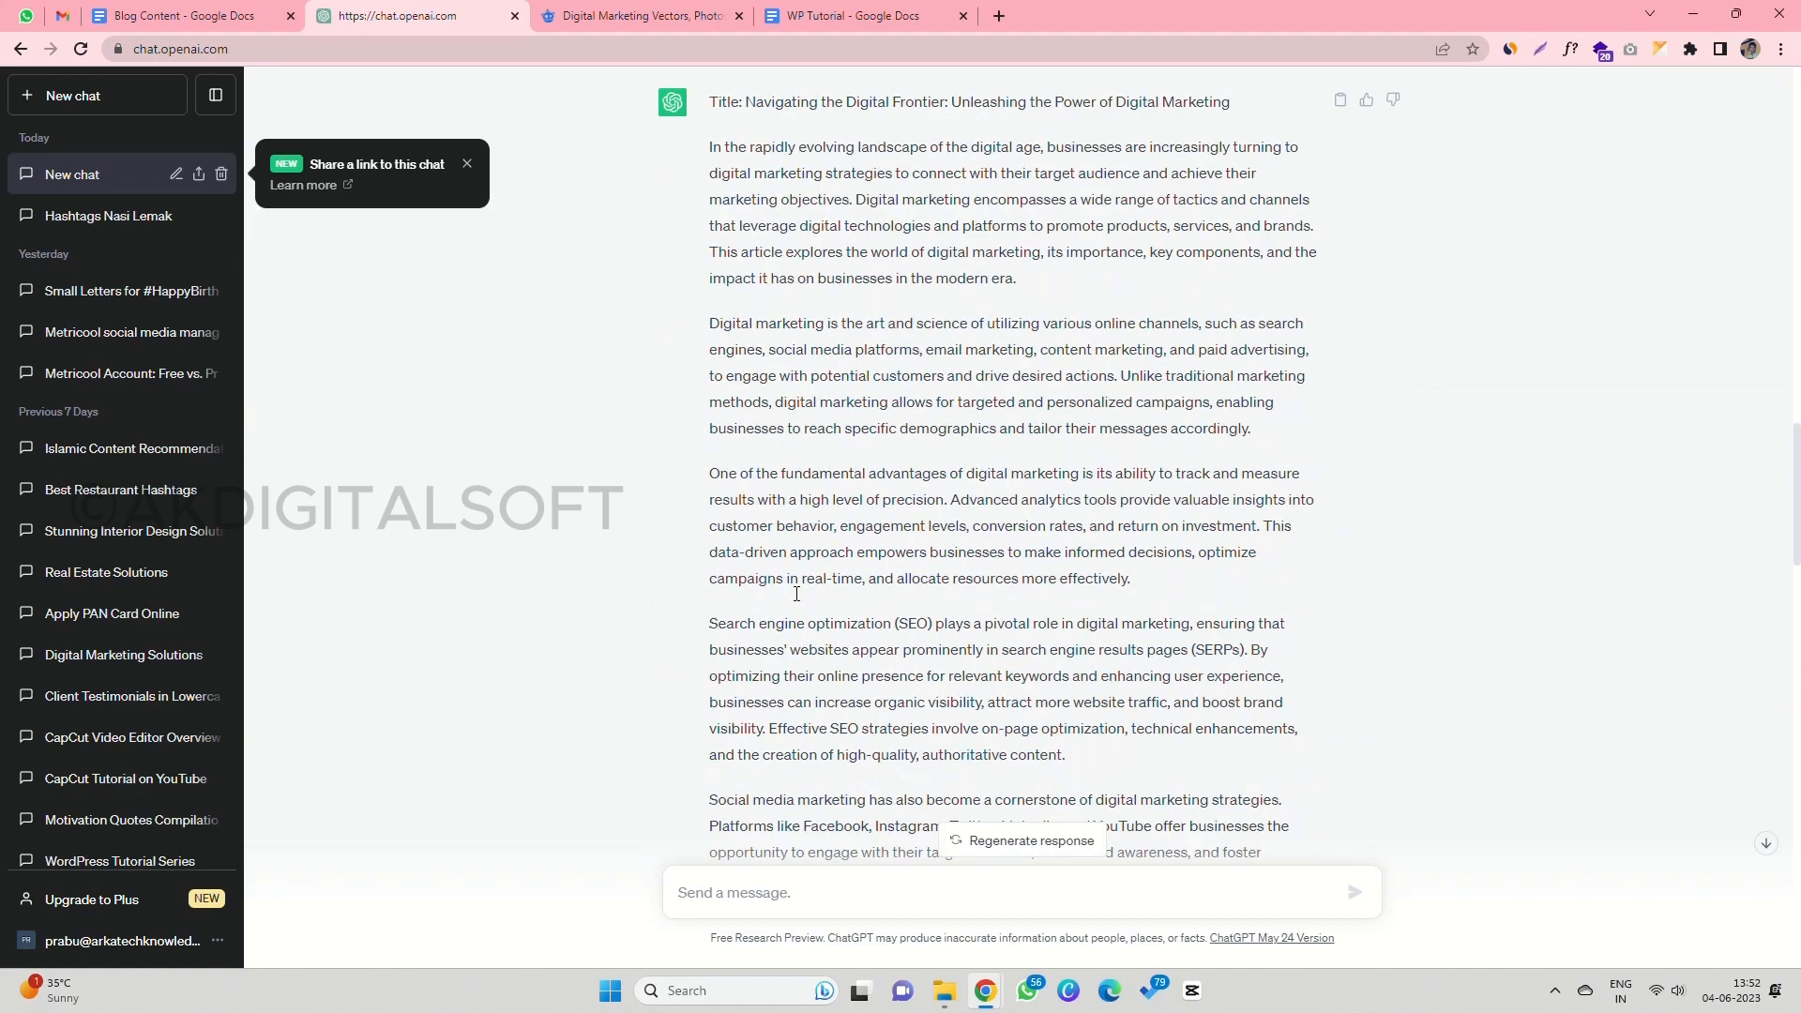
pyautogui.scroll(-4, 797, 594)
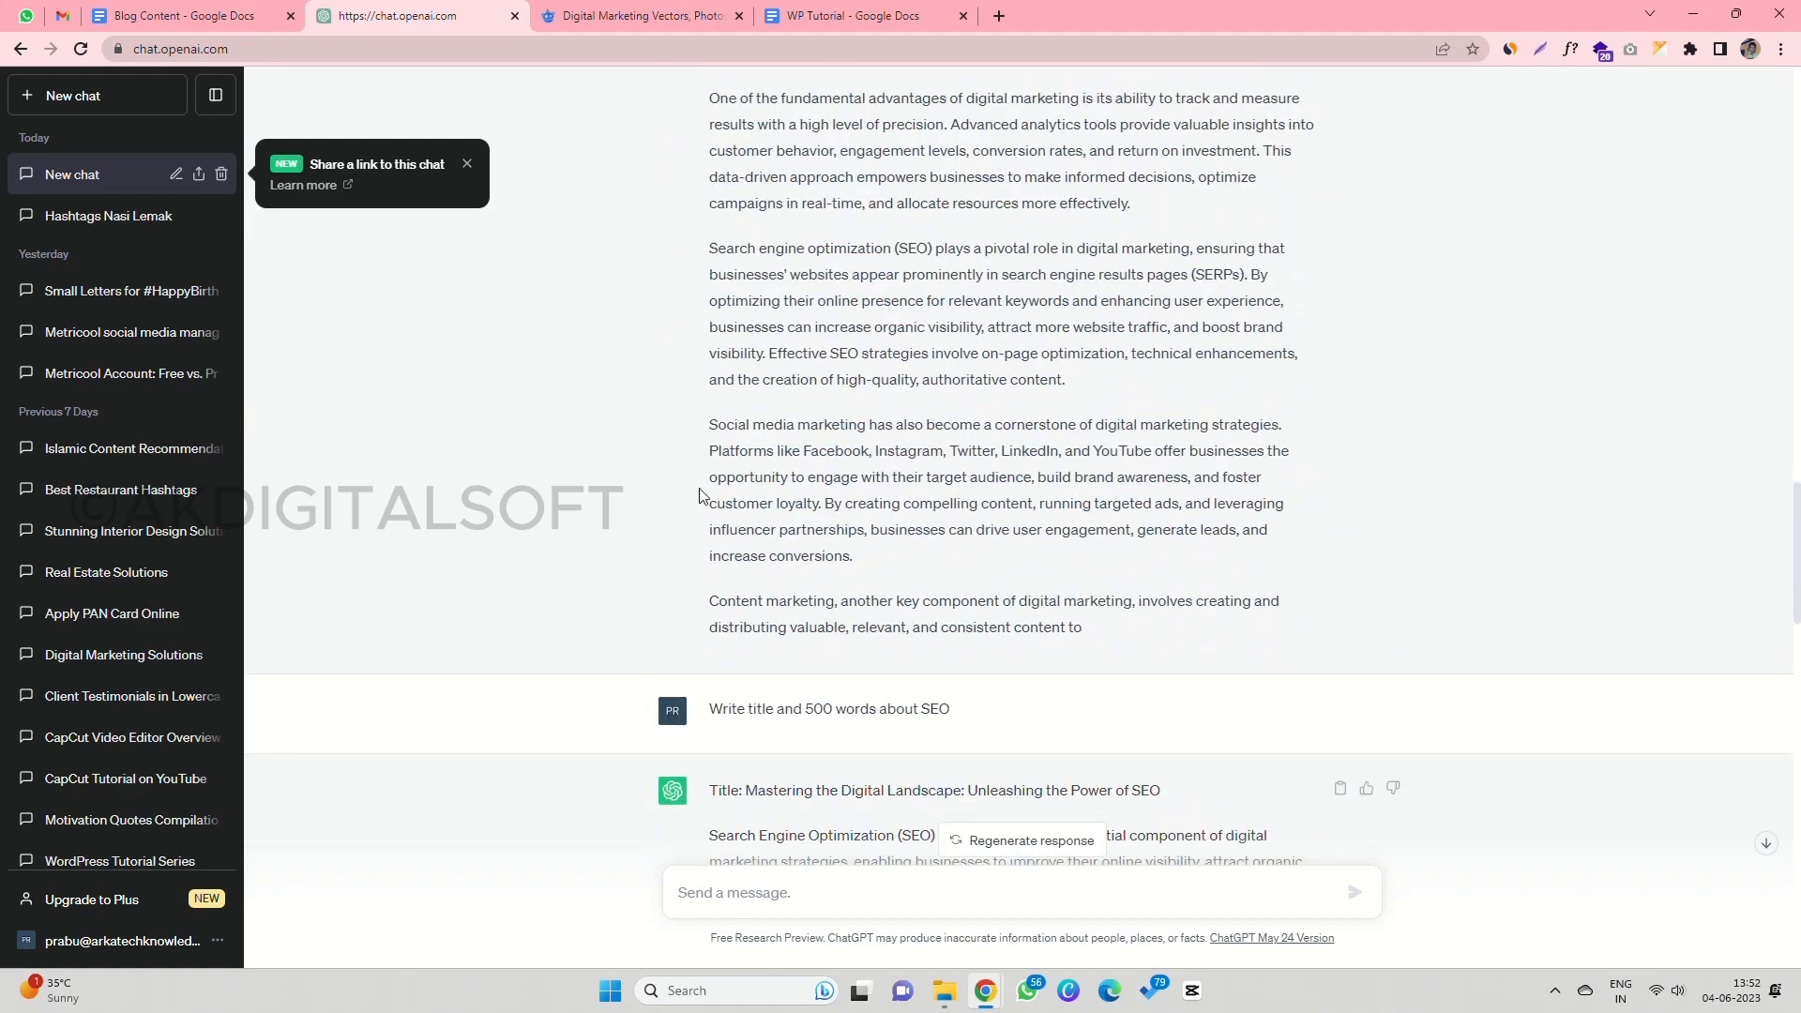
# Step: Switch back to the Blog Content document and look over the collected blog titles and articles
pyautogui.hotkey('ctrl', 'shift', 'Tab')
pyautogui.scroll(15, 880, 509)
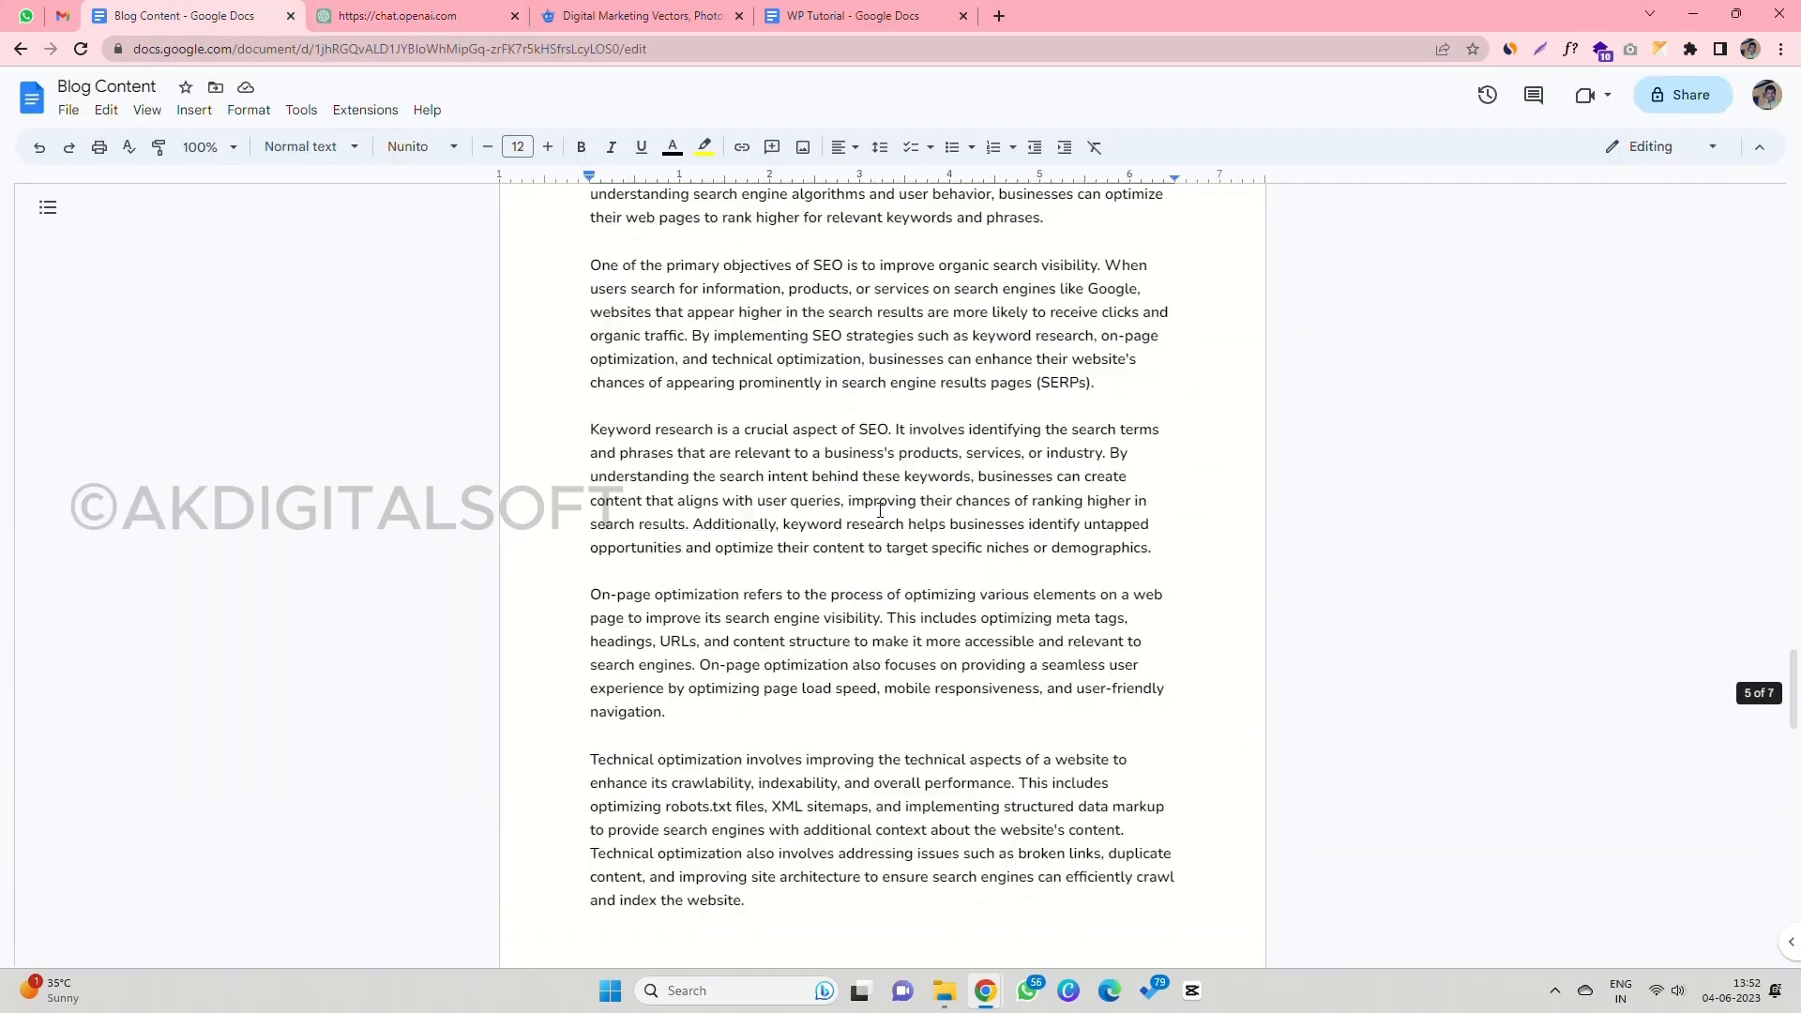
pyautogui.scroll(15, 880, 510)
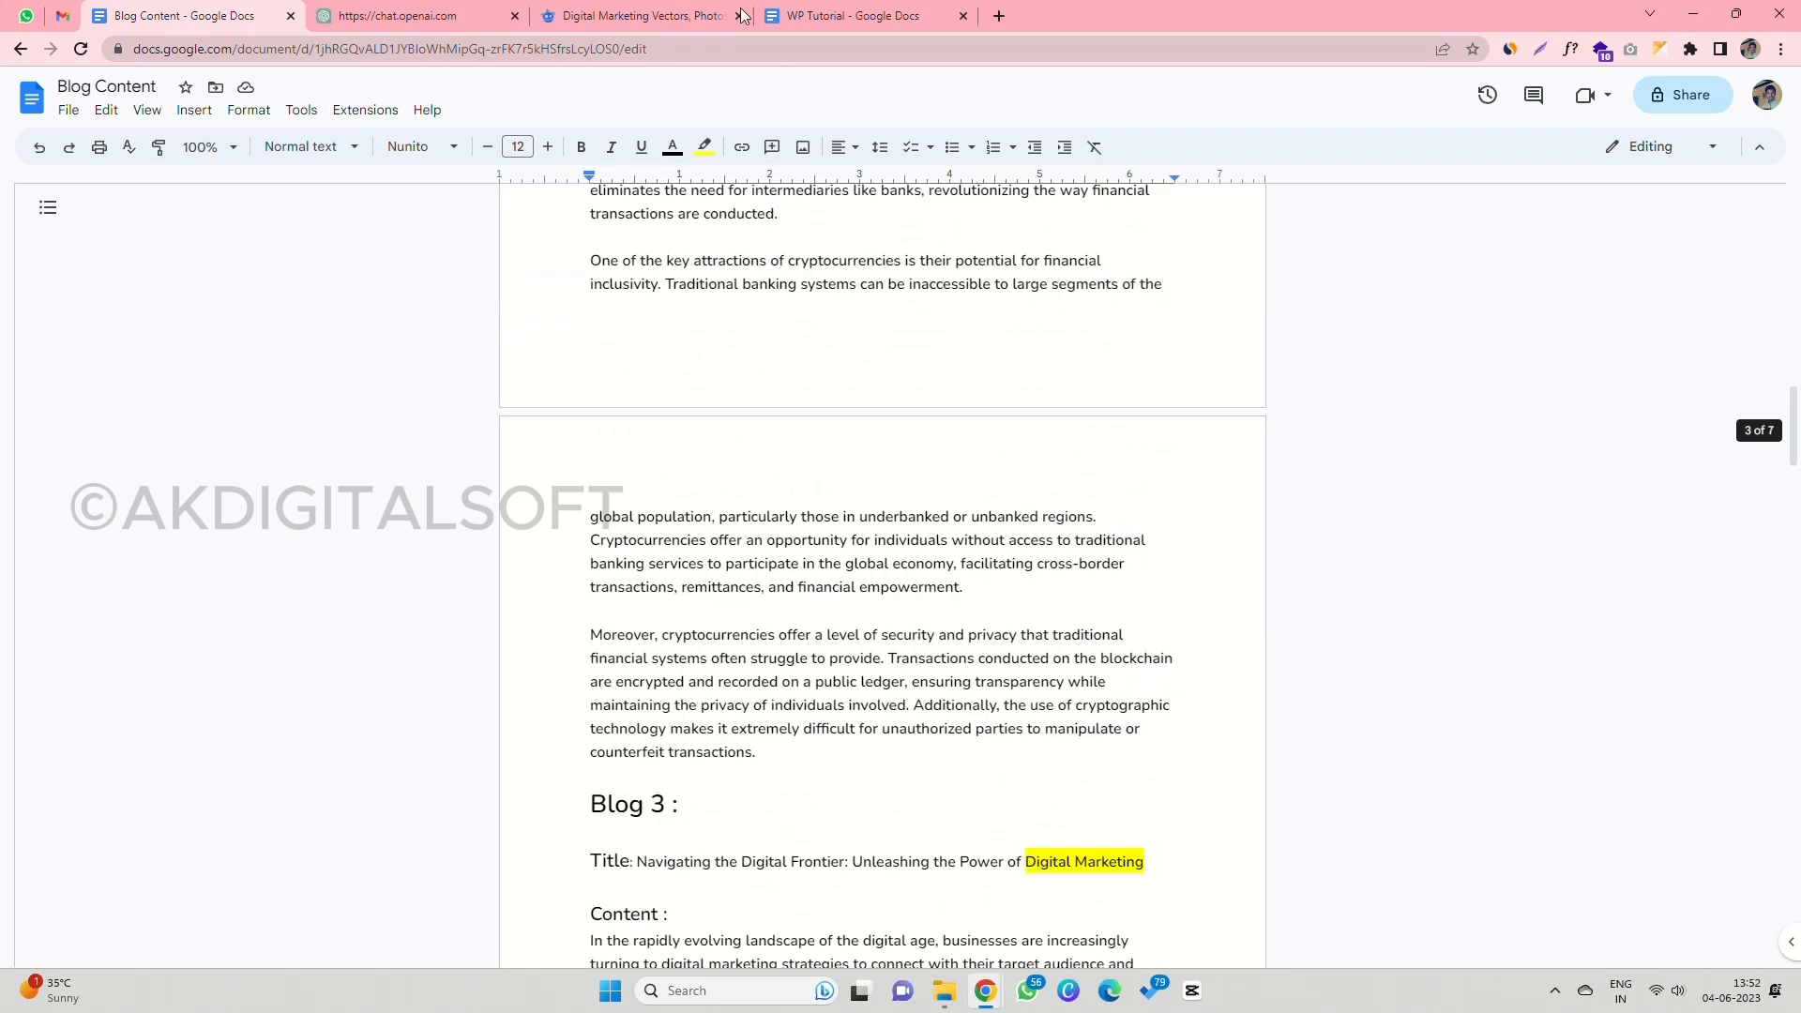
# Step: Switch to Freepik, search for "Interior Design" images and browse the results
pyautogui.click(614, 15)
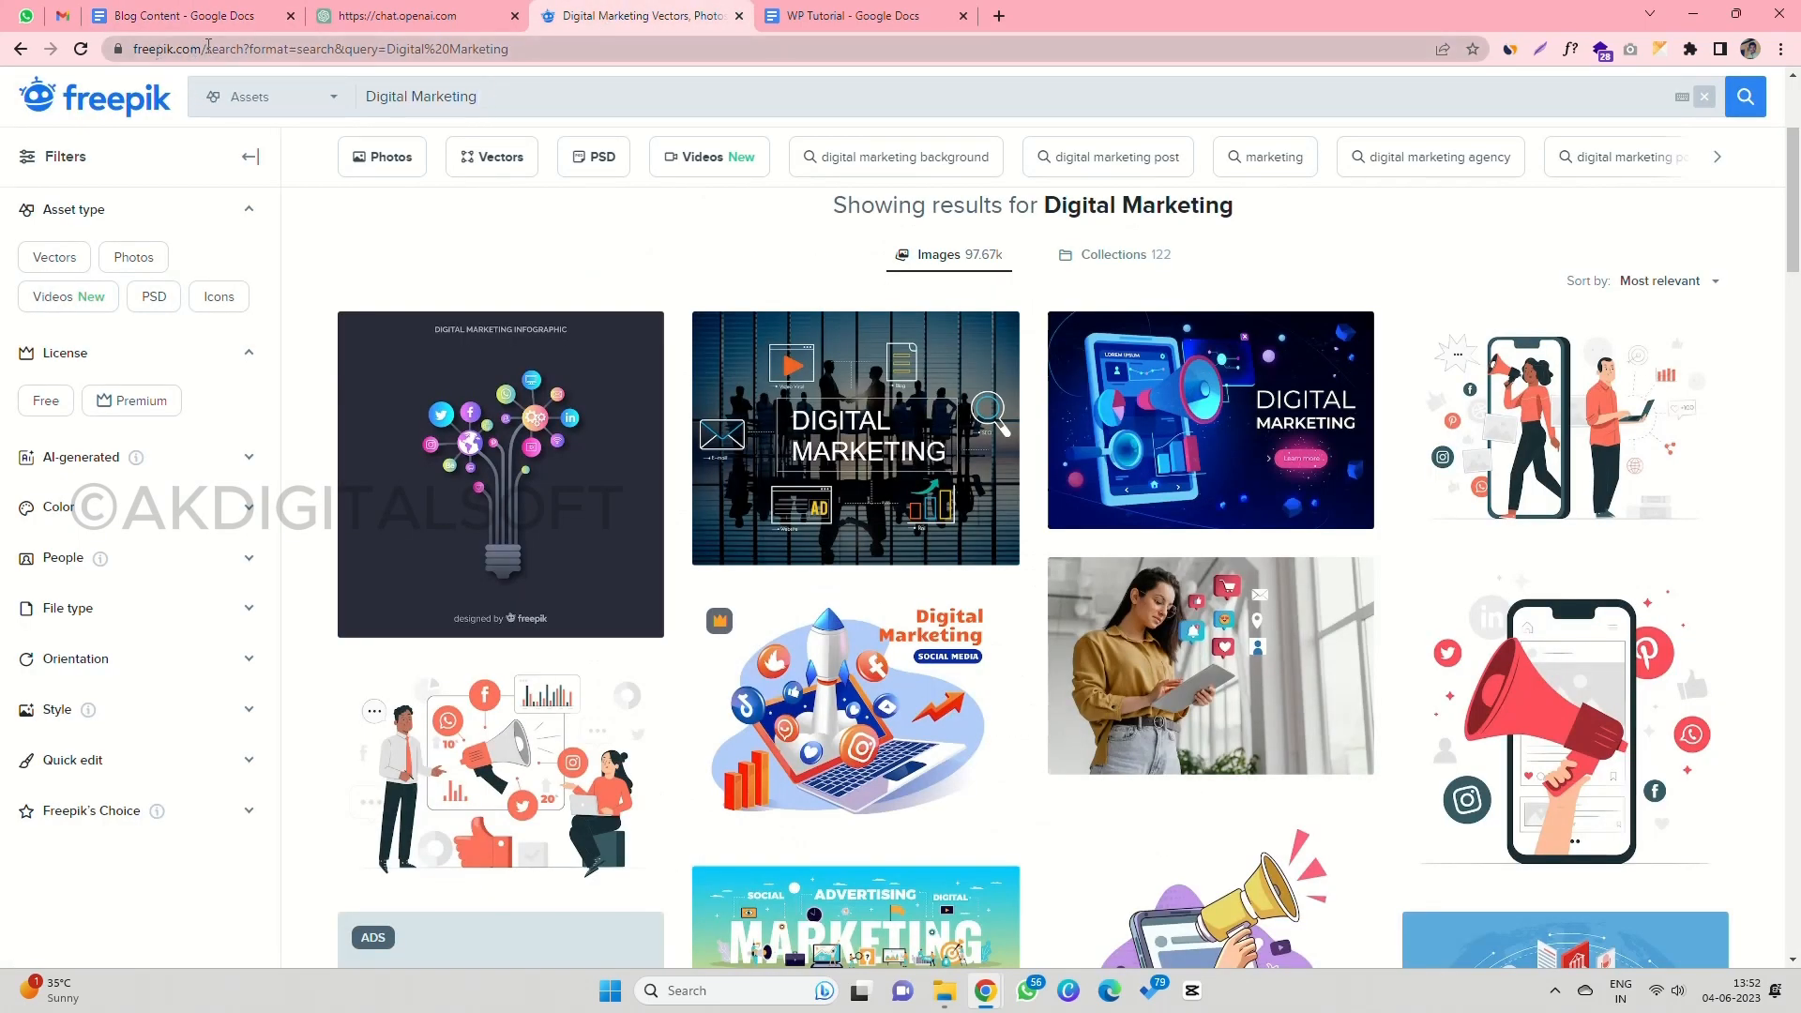
pyautogui.click(209, 48)
pyautogui.click(610, 97)
pyautogui.hotkey('ctrl', 'a')
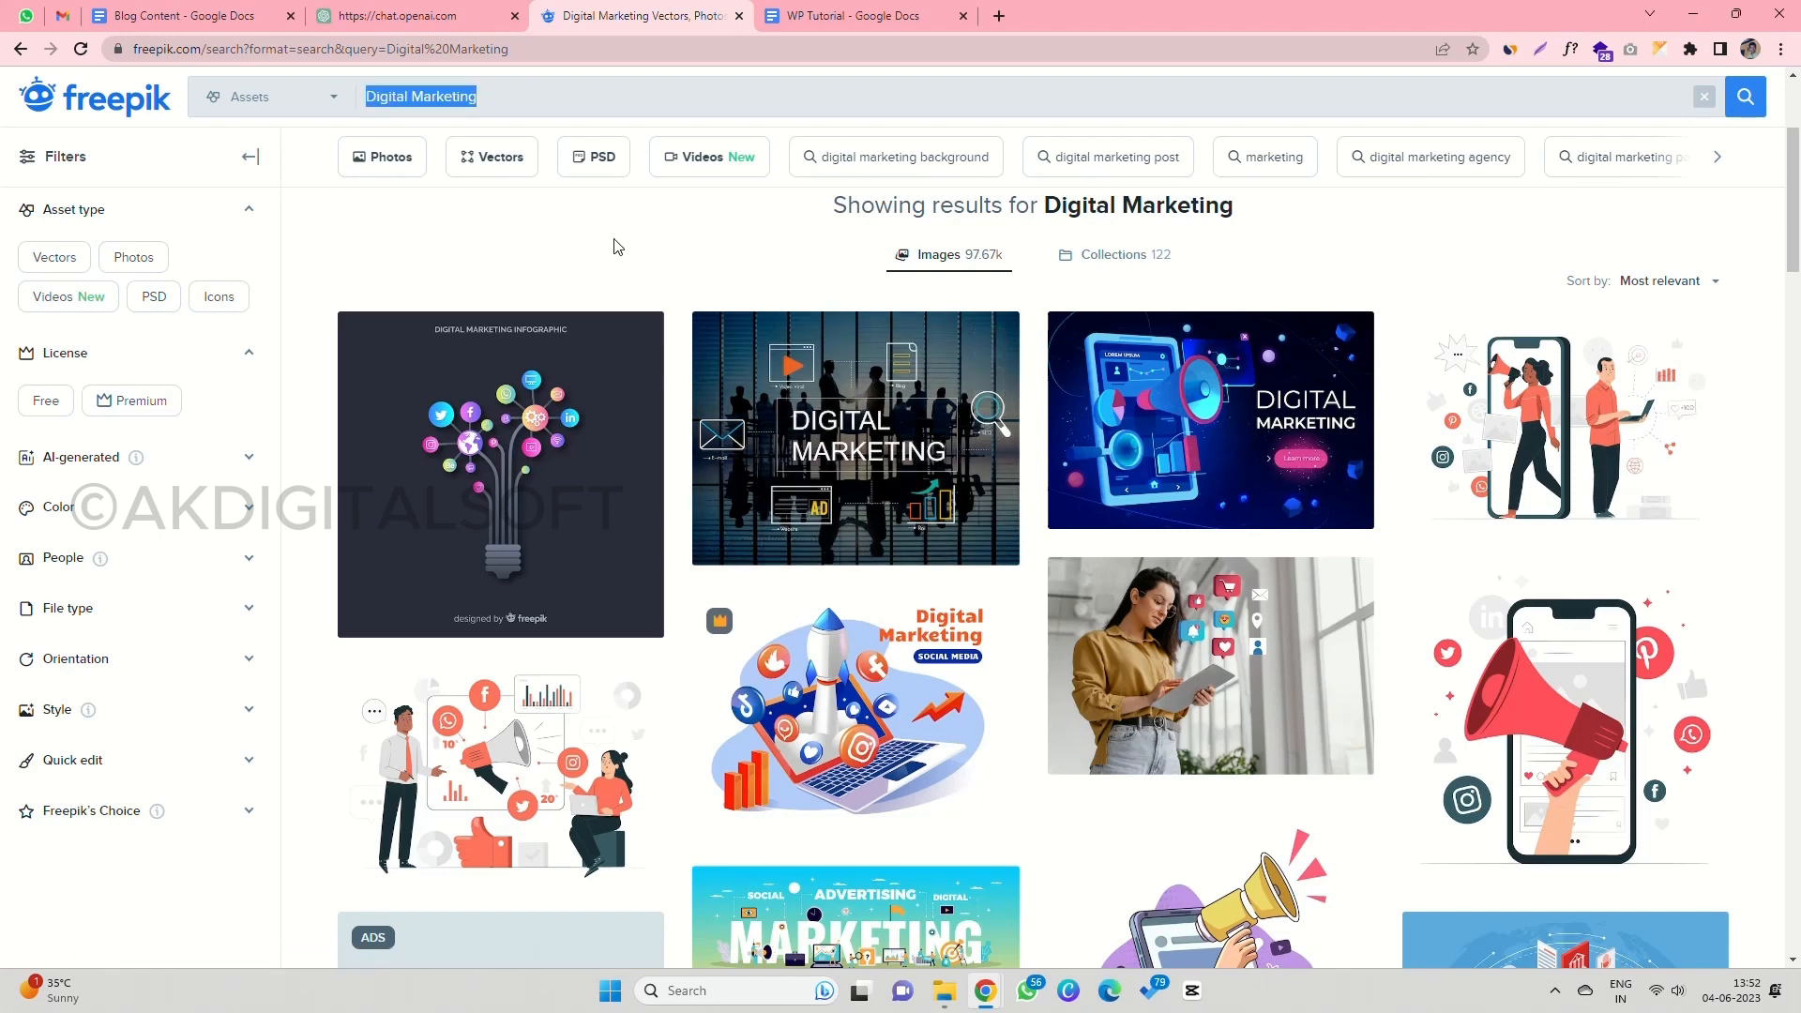
pyautogui.write('Interior Design')
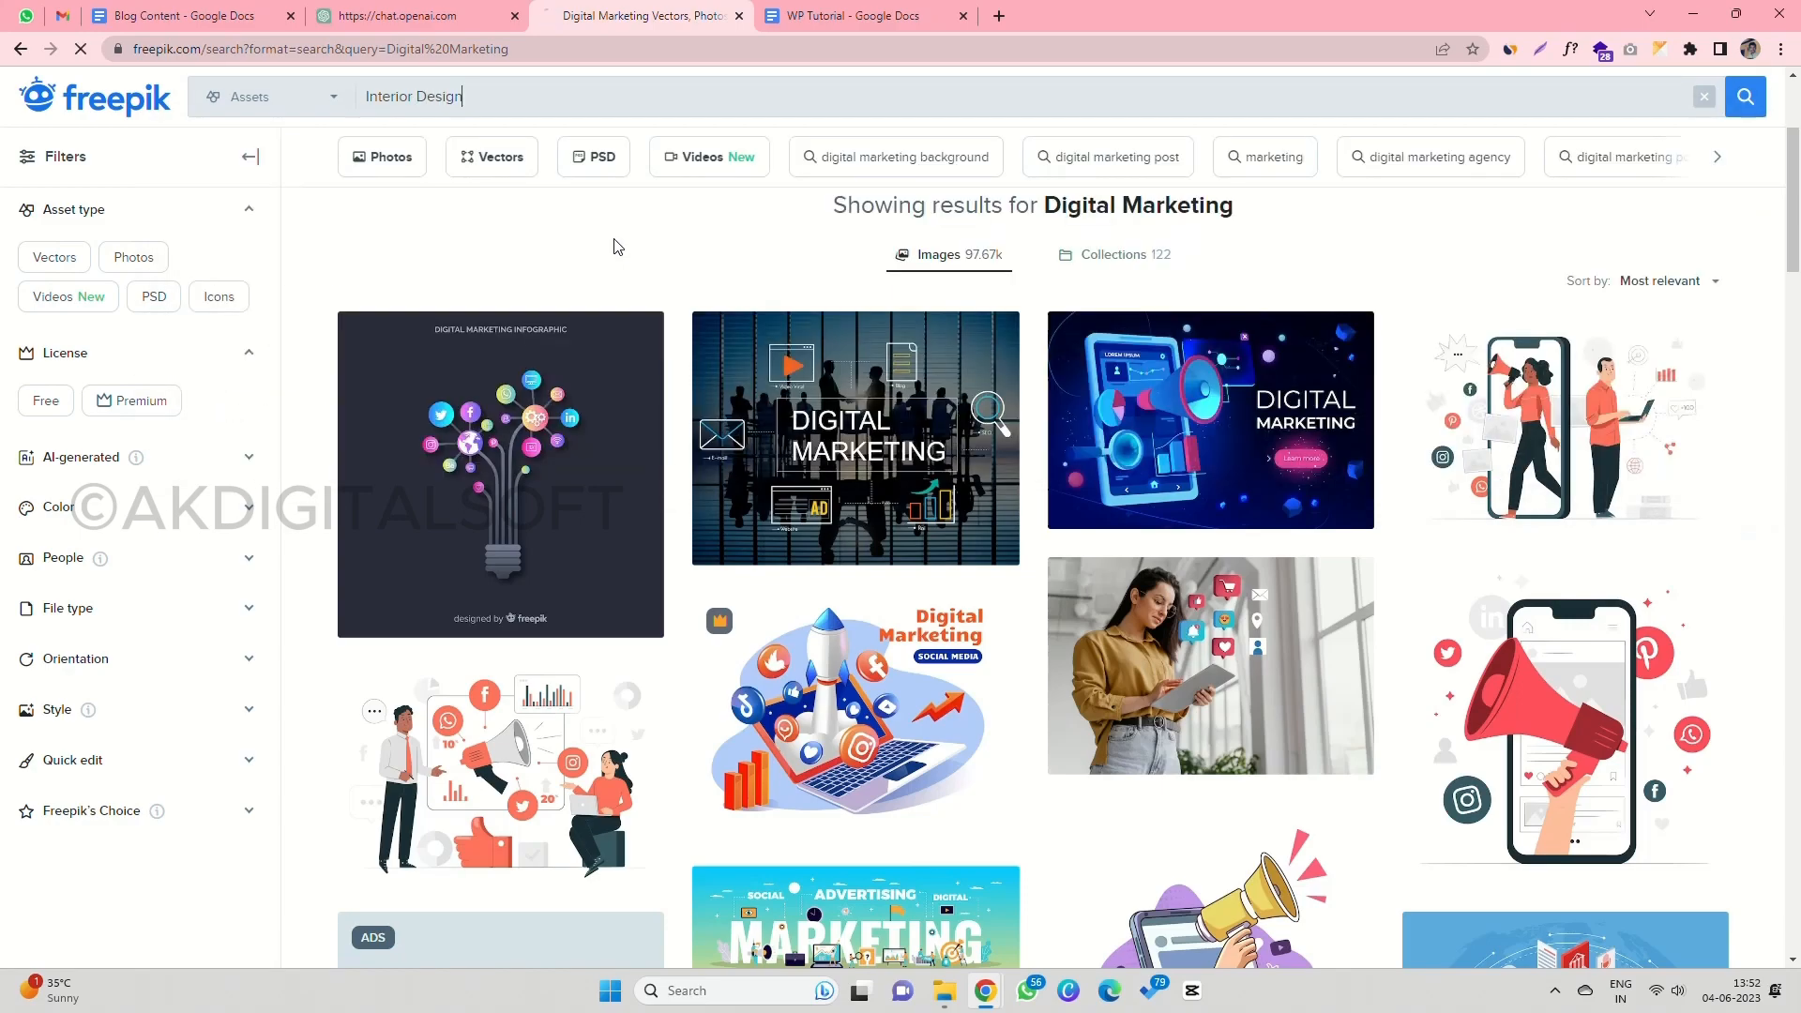
pyautogui.scroll(-3, 980, 675)
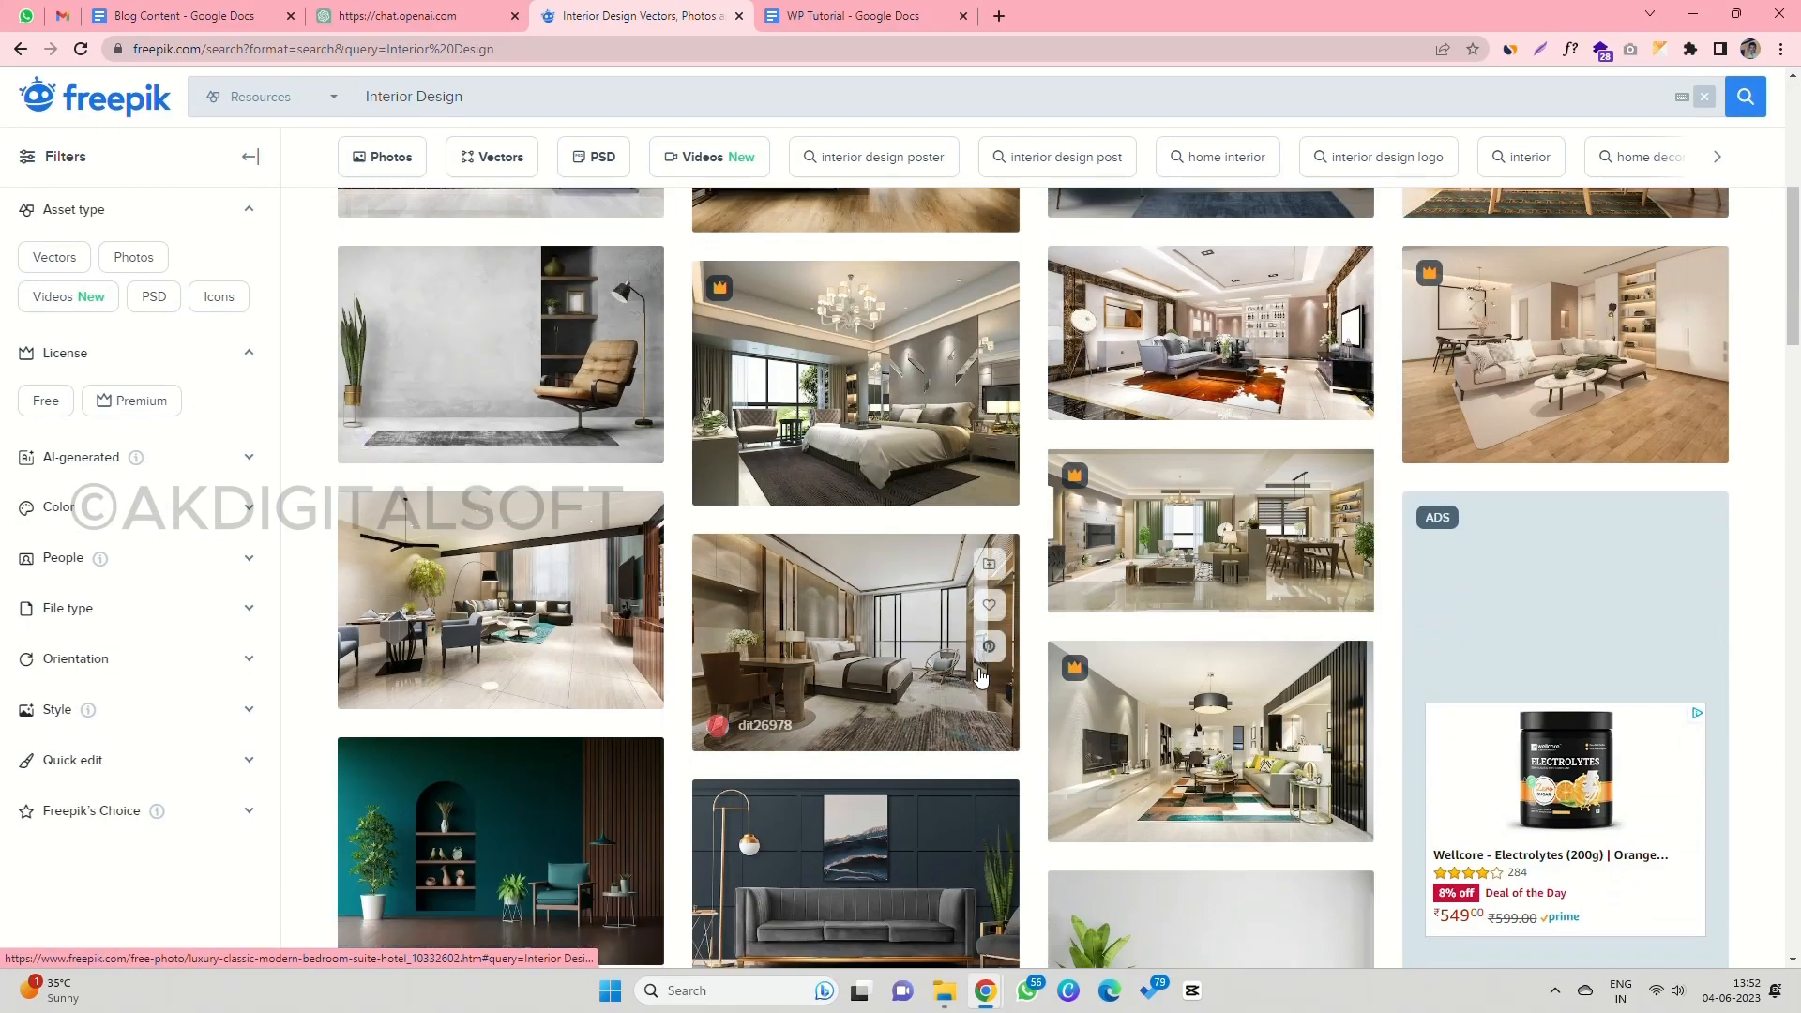
pyautogui.scroll(-10, 980, 675)
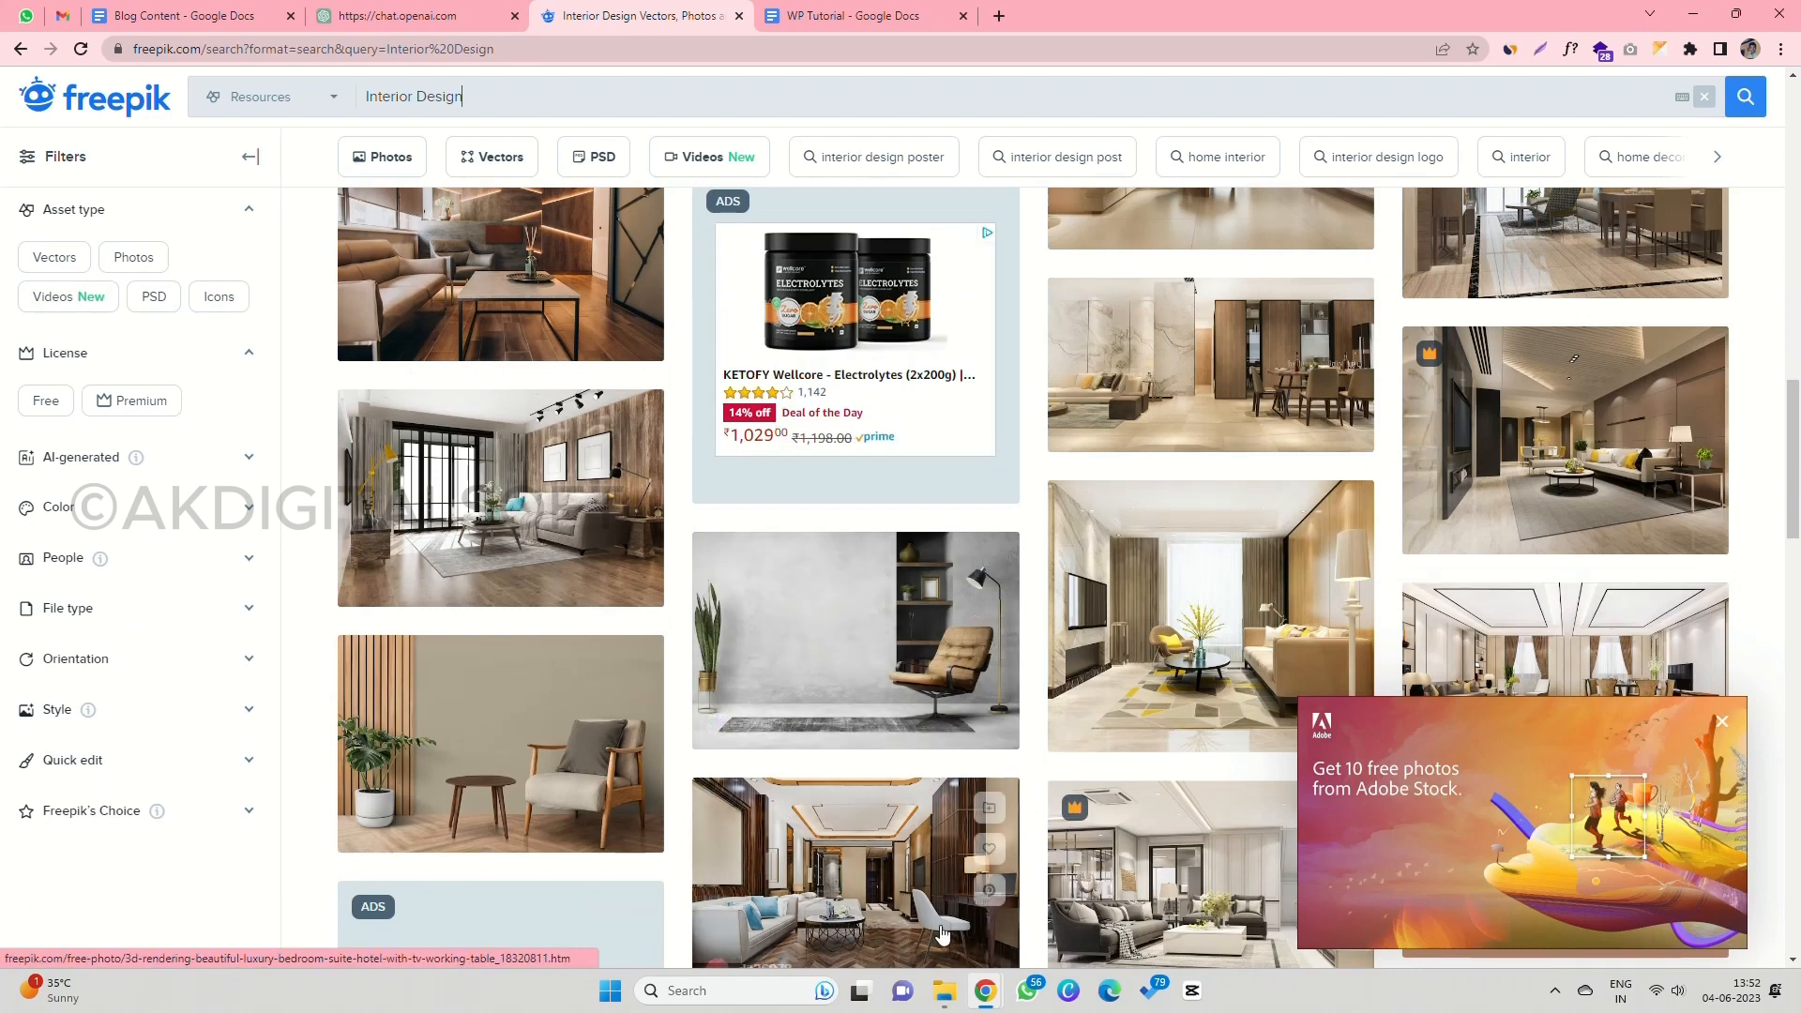
# Step: Open the Blog Images folder in Downloads and review the images saved for the five blog topics
pyautogui.click(944, 989)
pyautogui.click(355, 251)
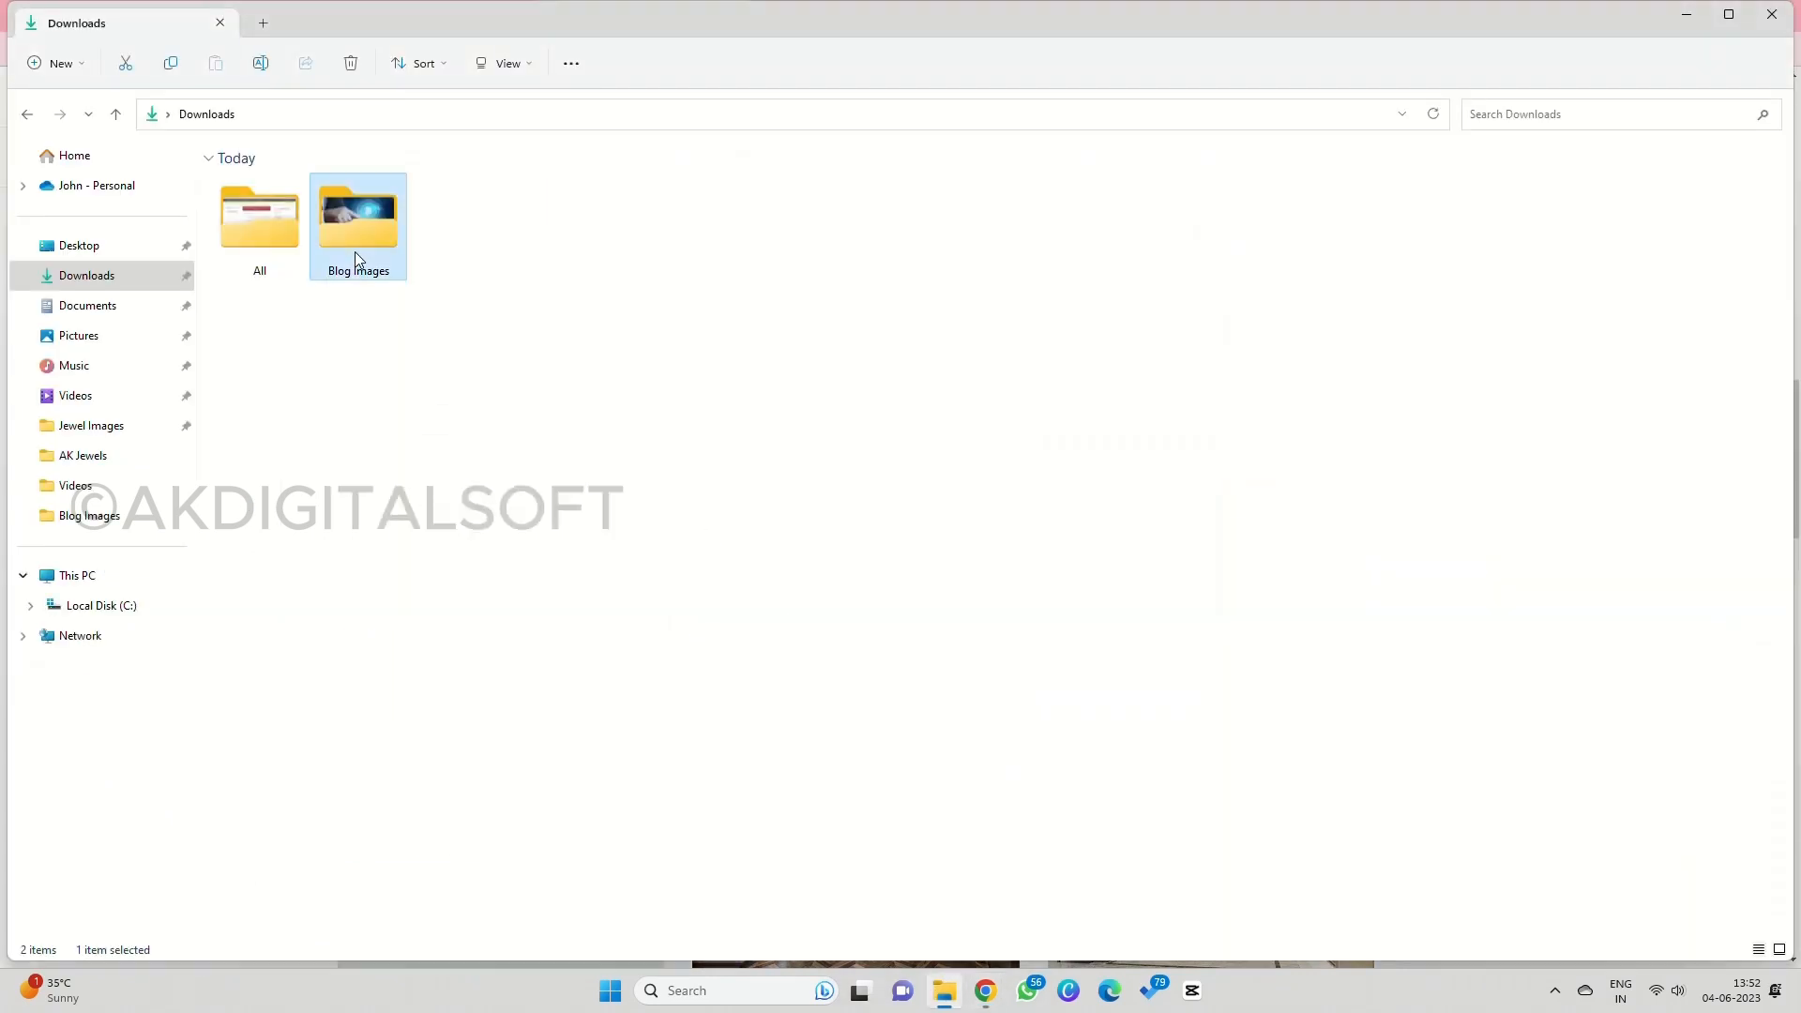
pyautogui.doubleClick(355, 254)
pyautogui.rightClick(594, 509)
pyautogui.click(607, 394)
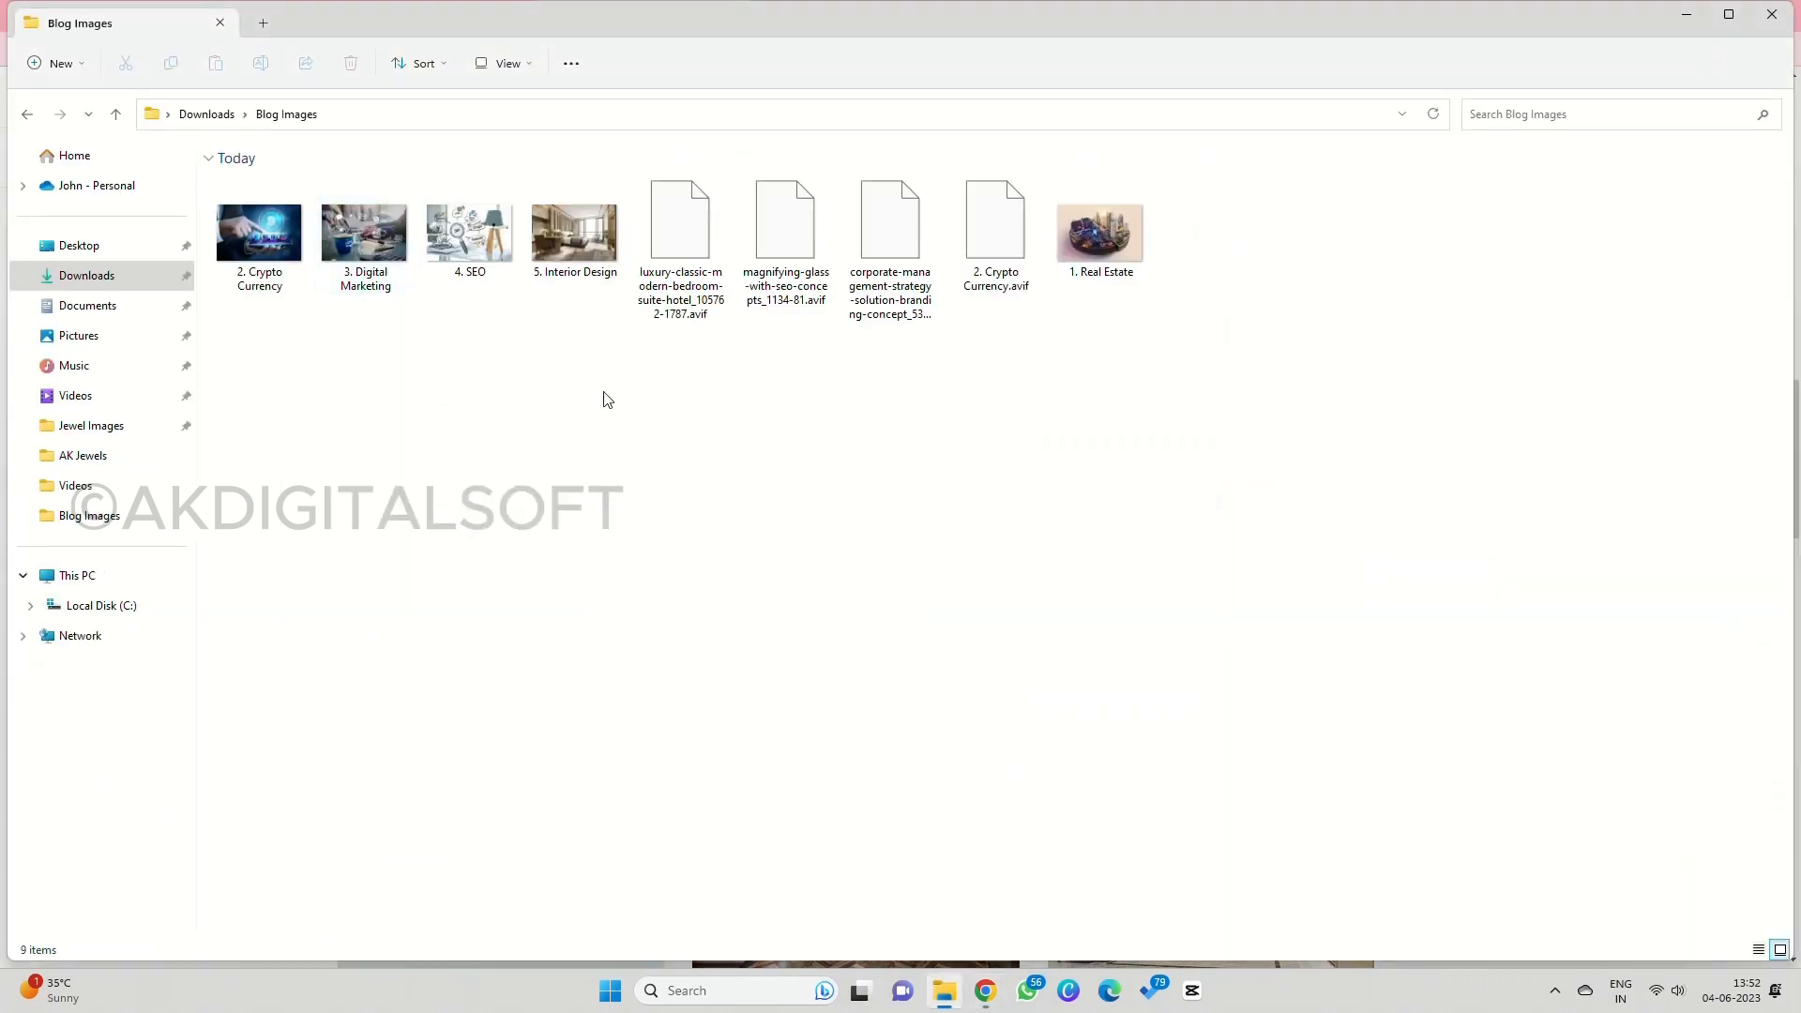
pyautogui.click(1097, 249)
pyautogui.click(578, 250)
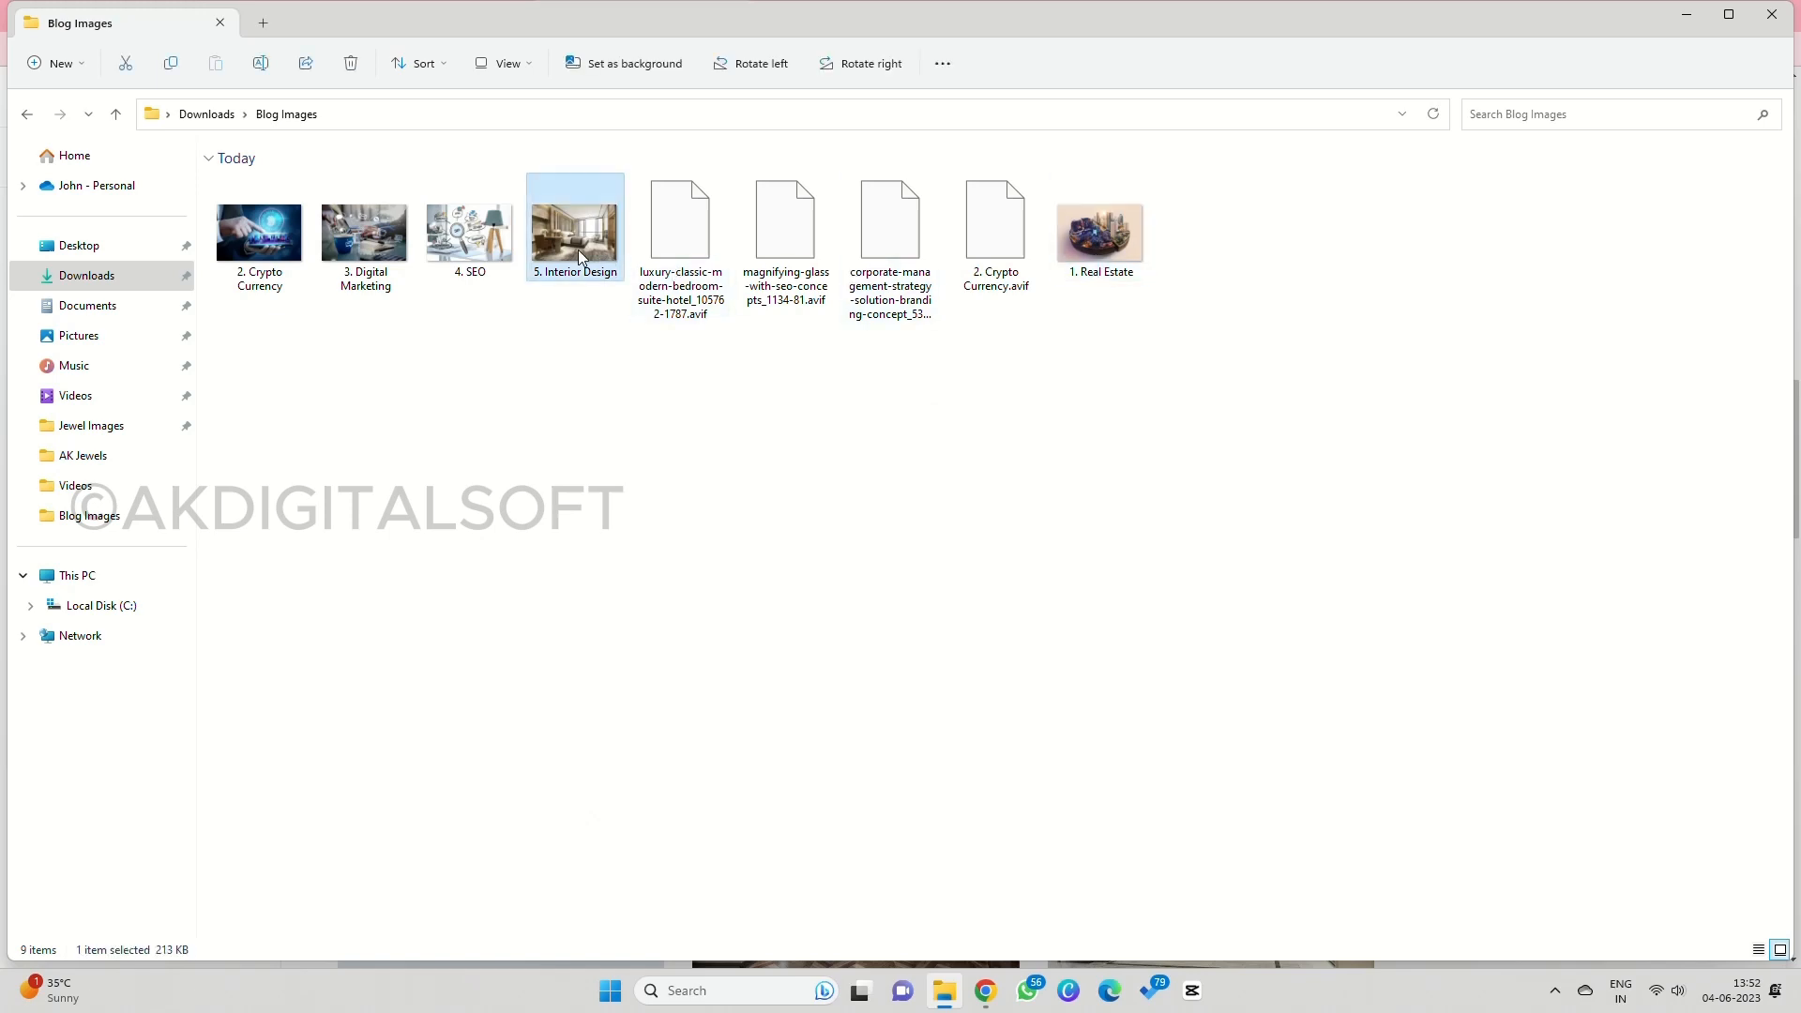
pyautogui.click(476, 248)
pyautogui.click(362, 254)
pyautogui.click(269, 266)
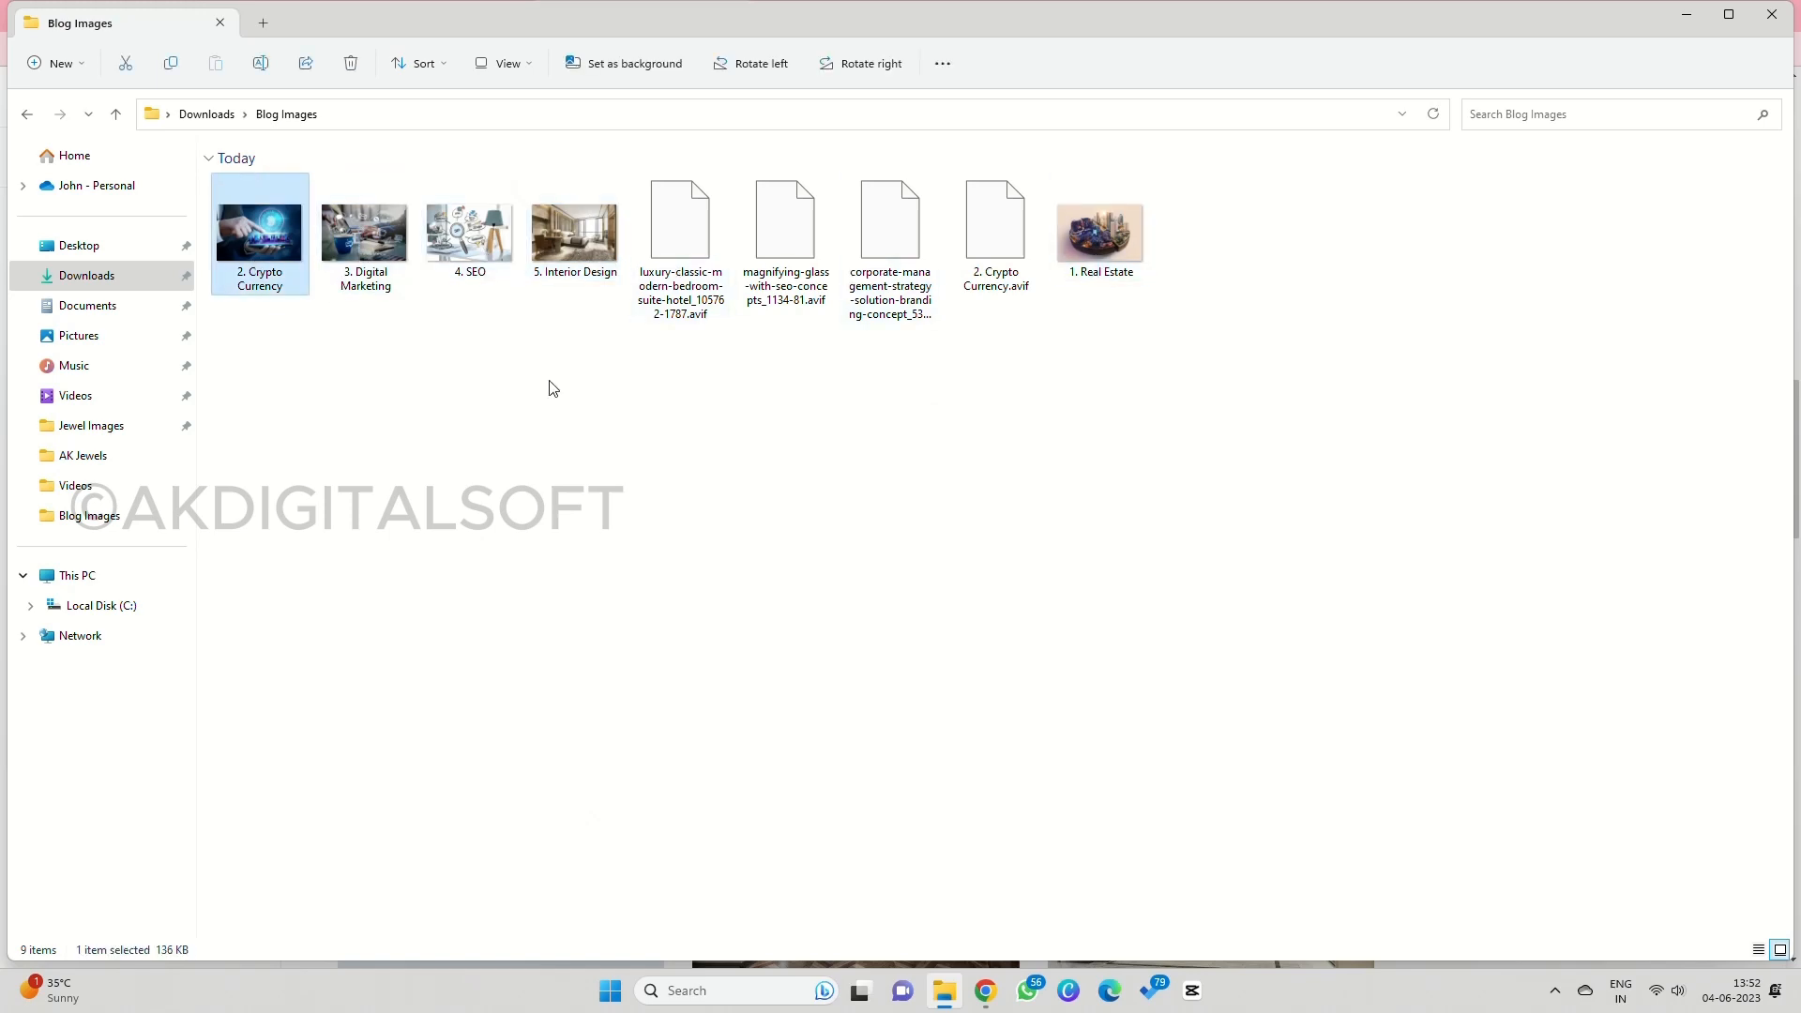
# Step: Return to the Freepik results and try the free JPG download of the loft luxury living room photo
pyautogui.hotkey('alt', 'Tab')
pyautogui.scroll(7, 1223, 595)
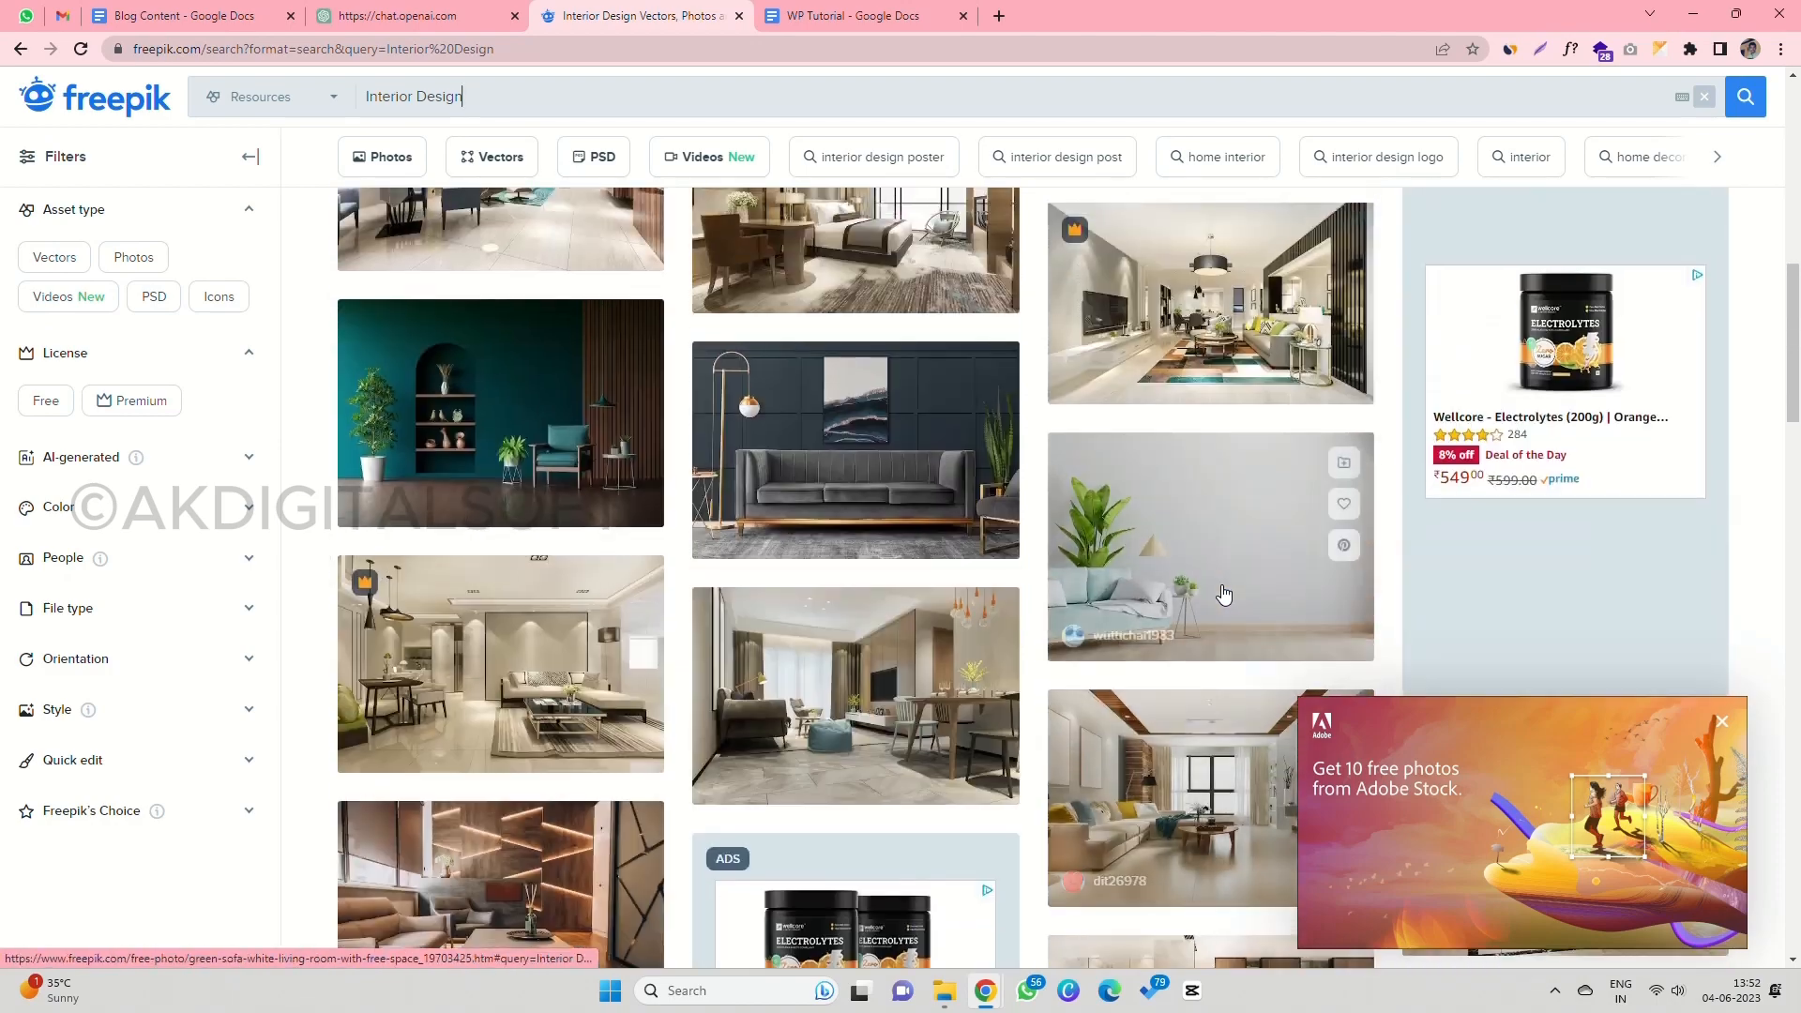
pyautogui.scroll(6, 1223, 595)
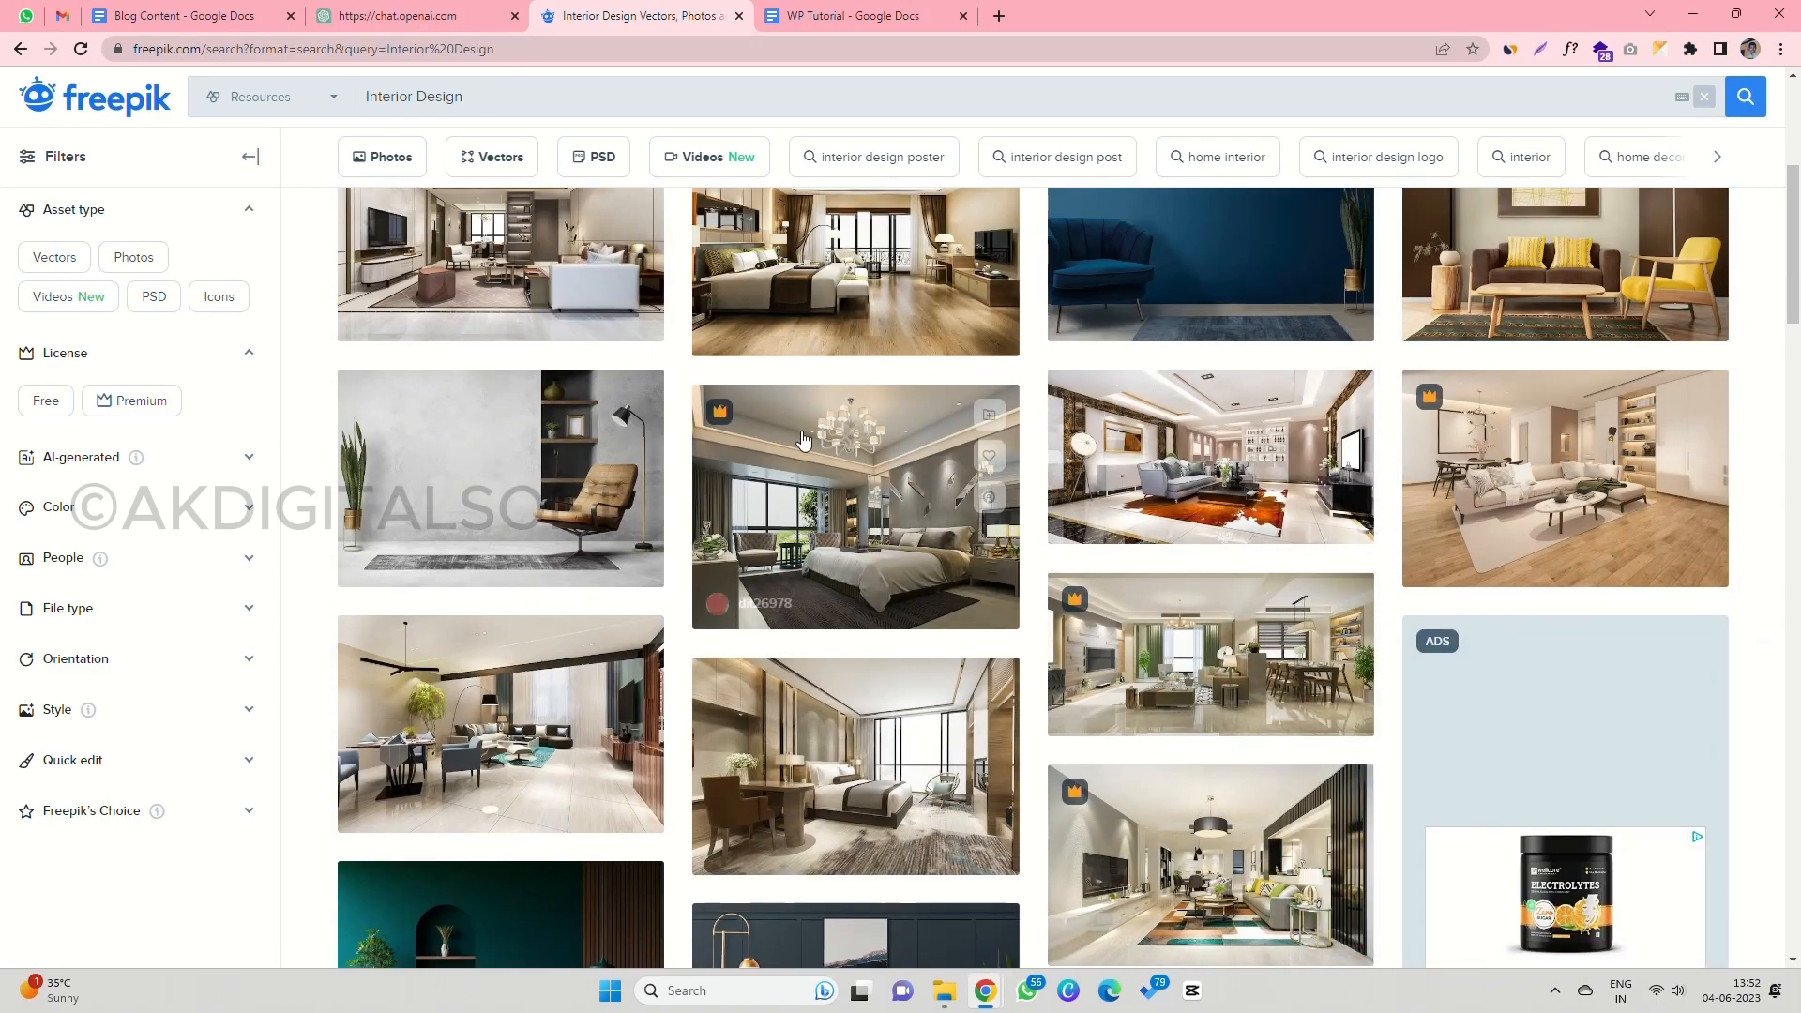
pyautogui.scroll(4, 803, 438)
pyautogui.scroll(-2, 803, 438)
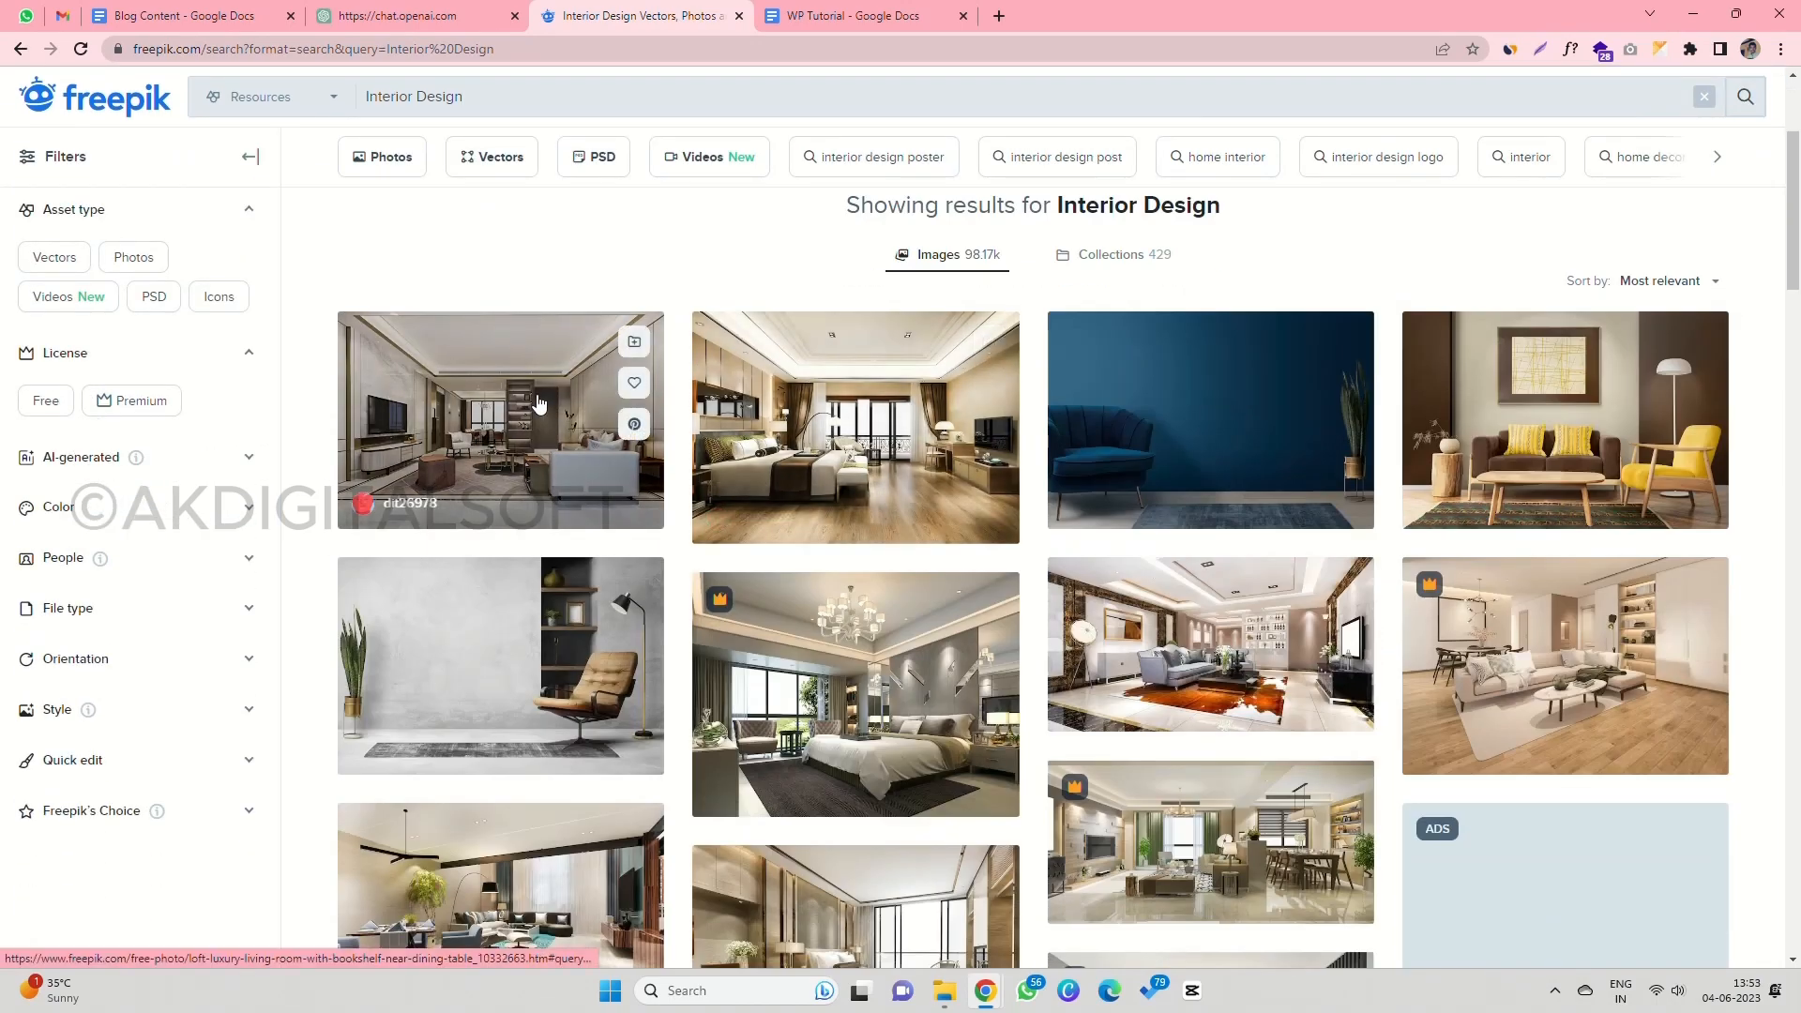
pyautogui.click(512, 400)
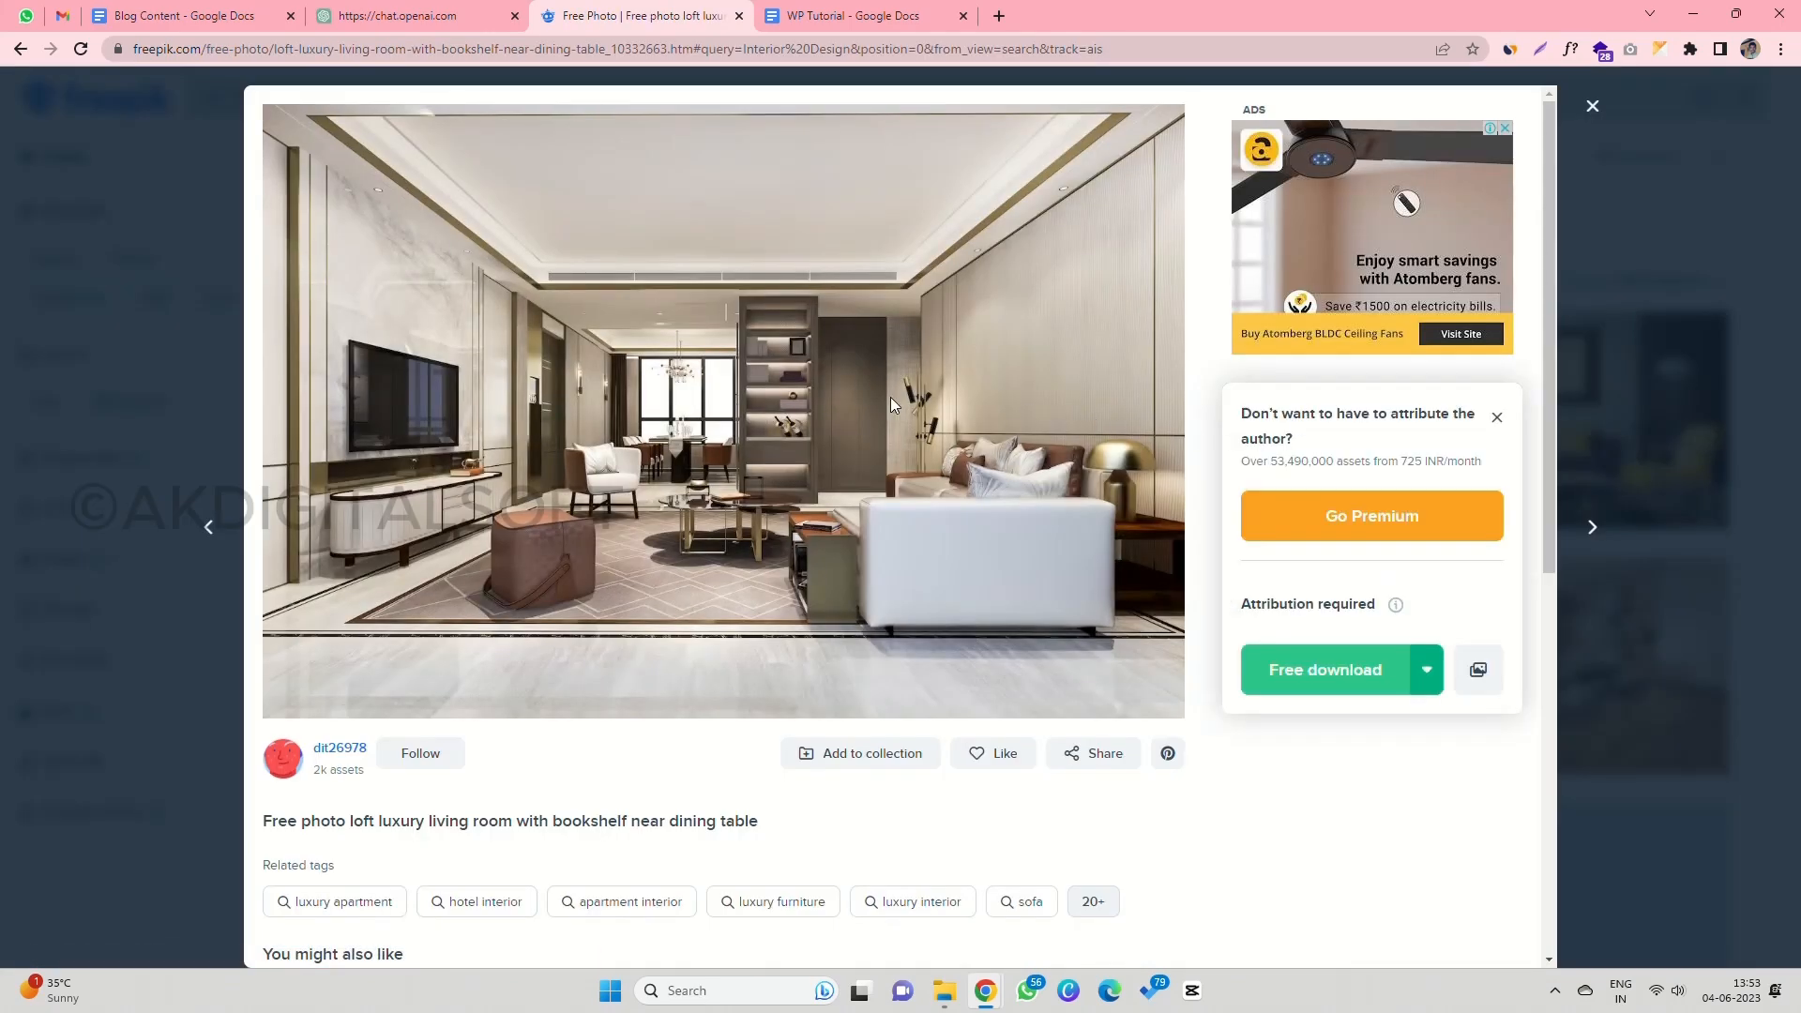
pyautogui.click(1301, 666)
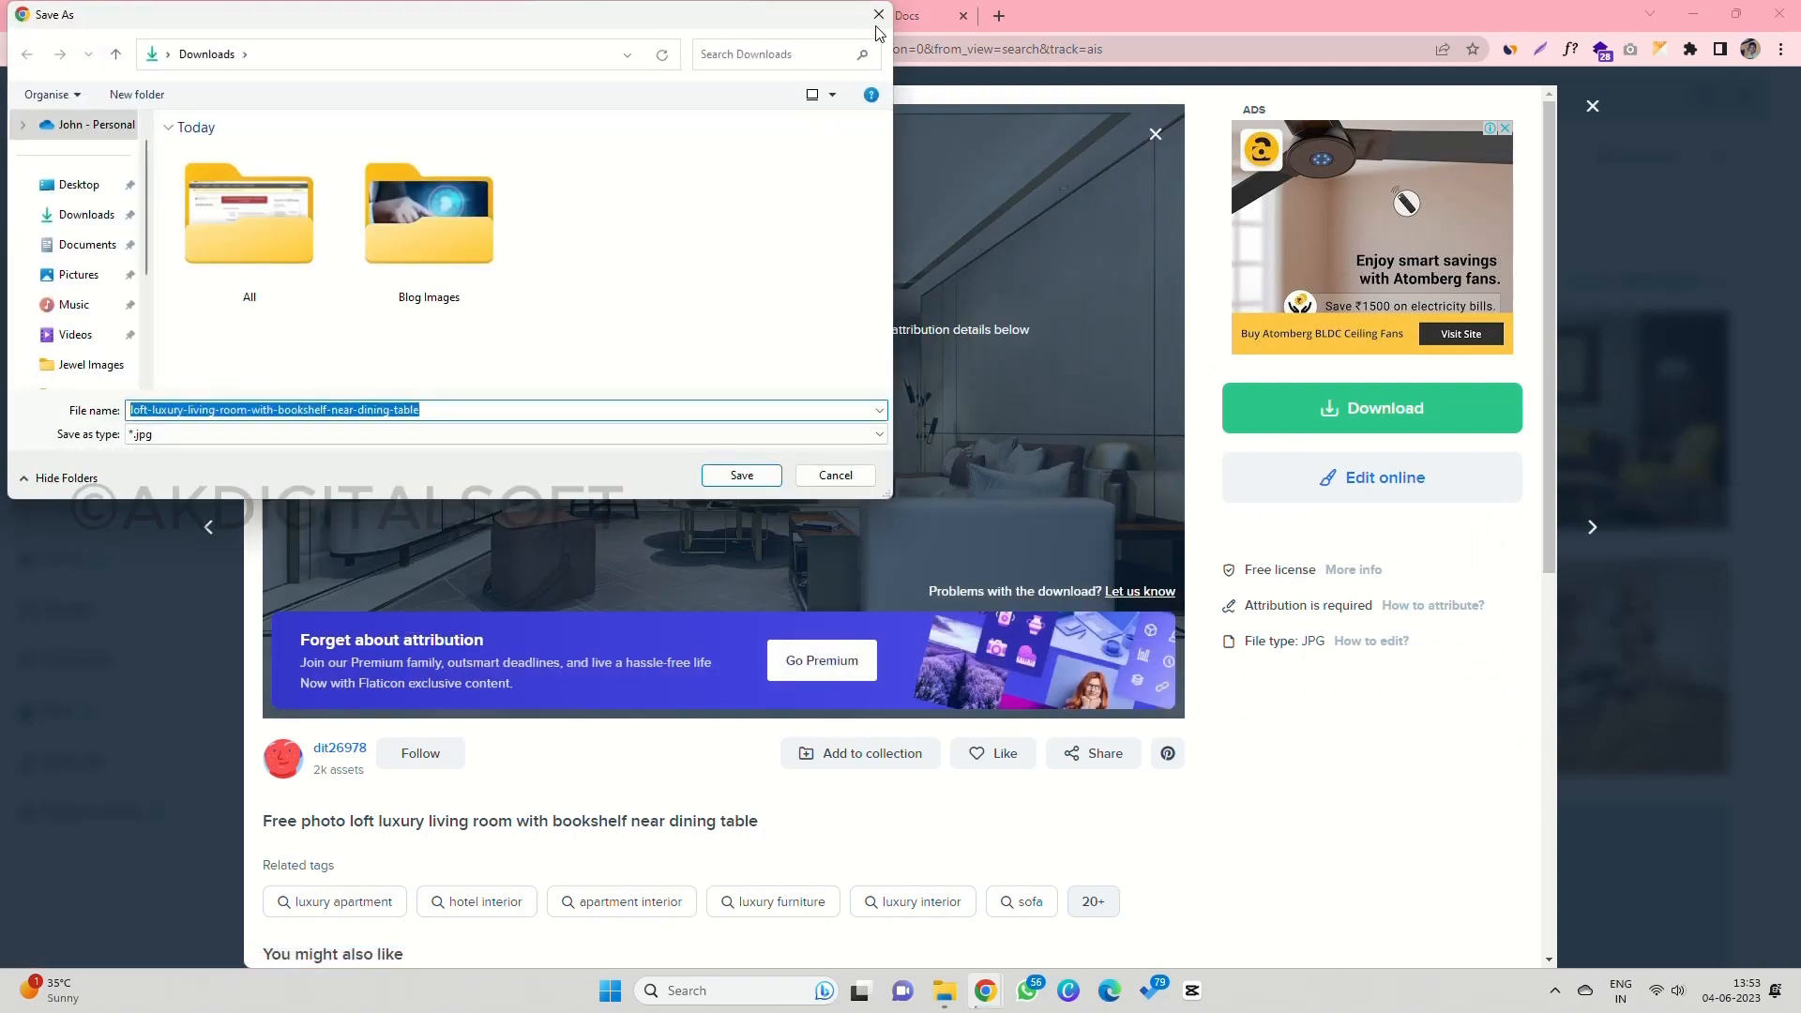
pyautogui.click(878, 17)
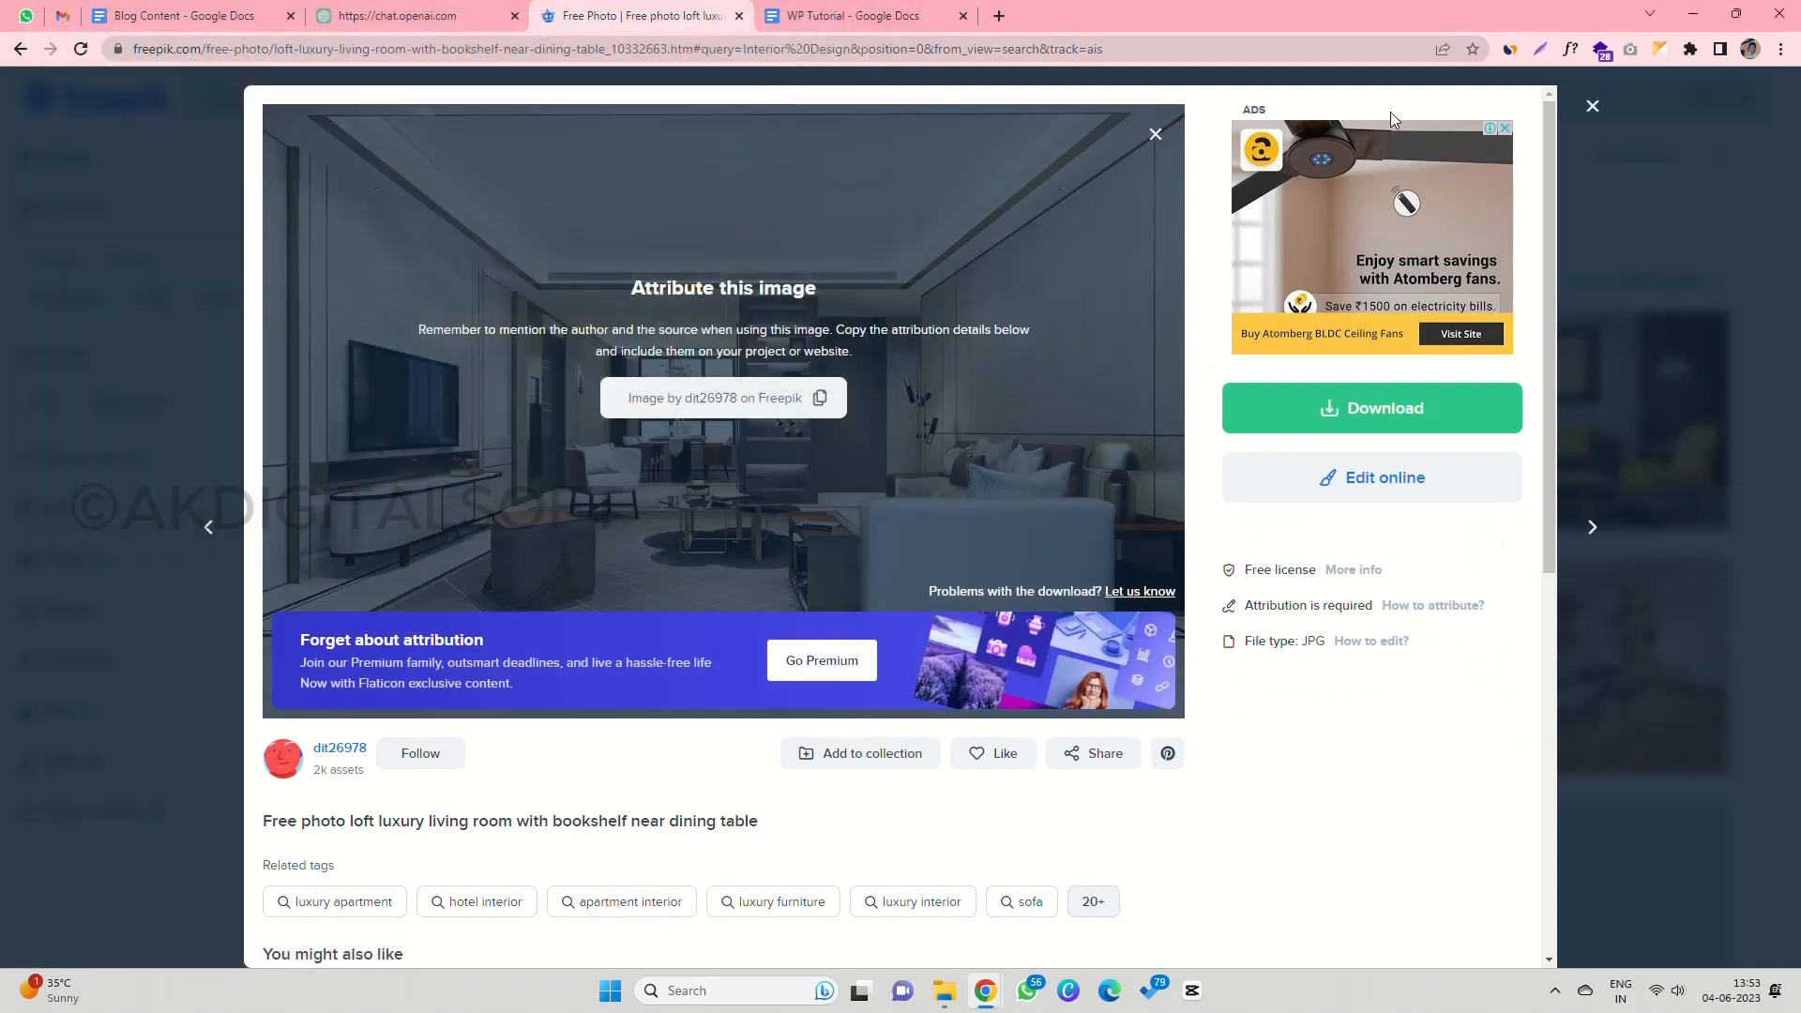
pyautogui.click(1555, 109)
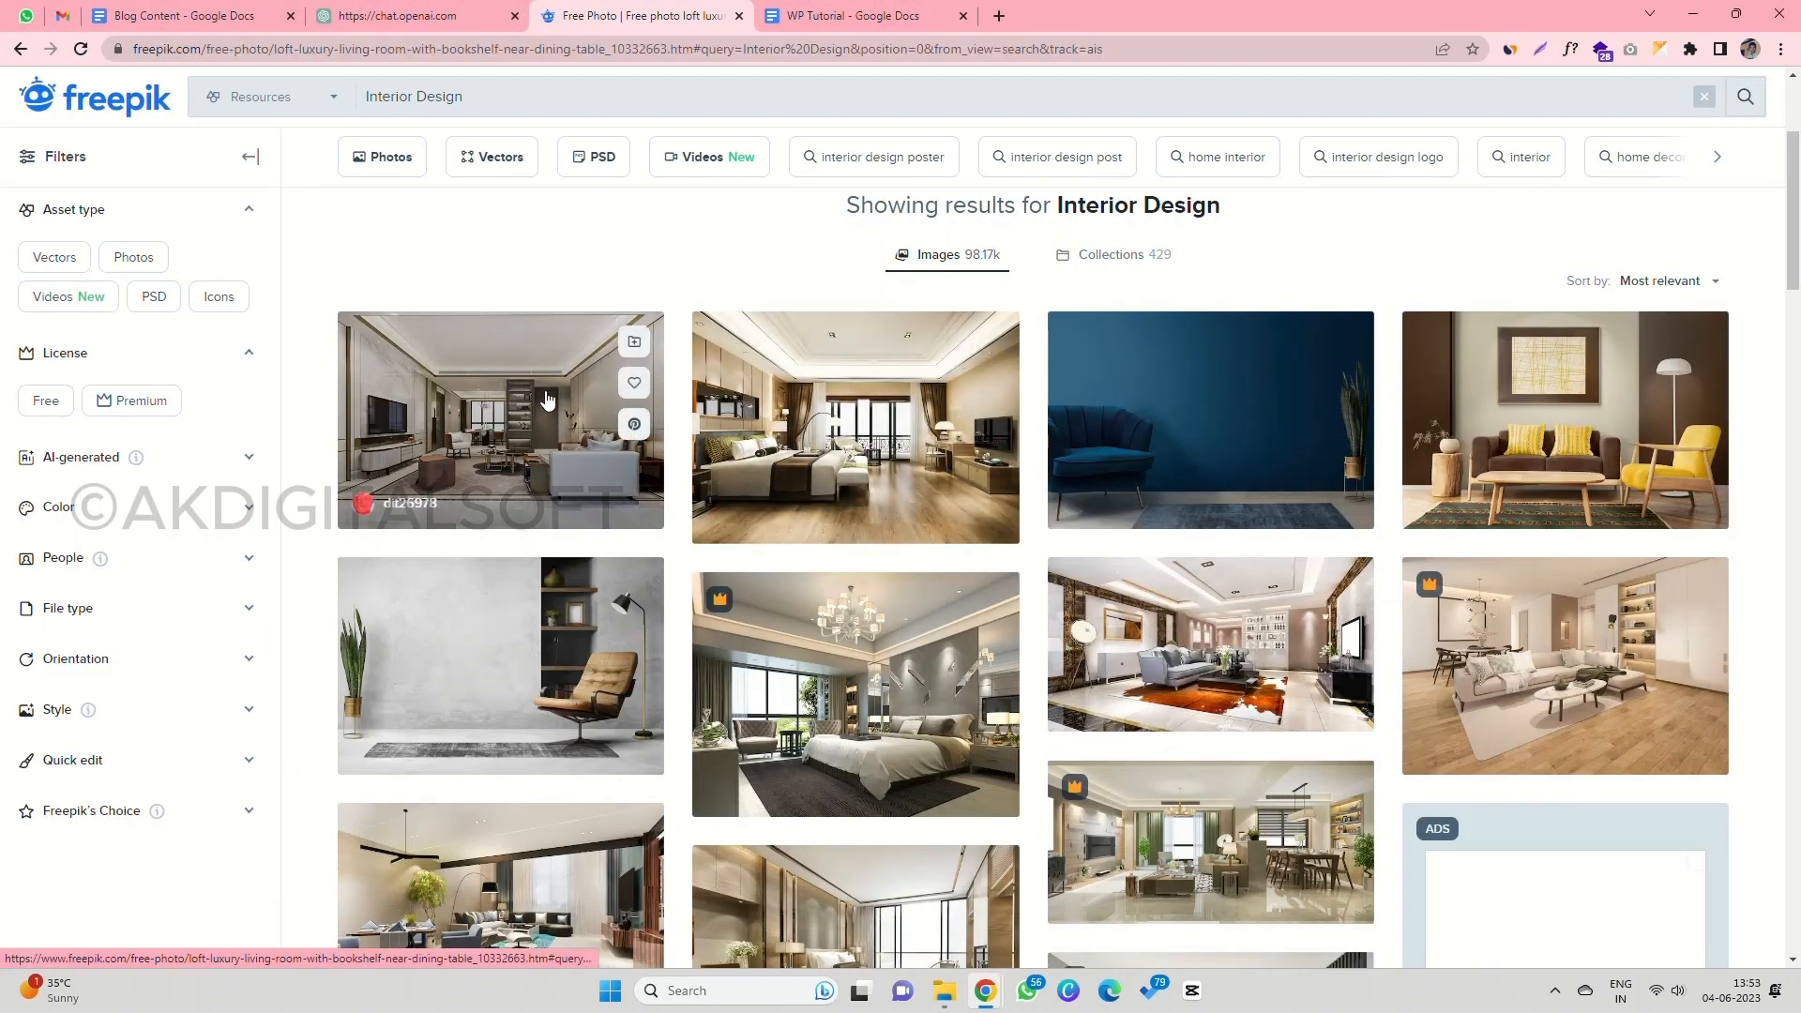
# Step: Try saving the loft living room preview image directly from the page as an AVIF file
pyautogui.click(600, 394)
pyautogui.rightClick(833, 321)
pyautogui.click(861, 376)
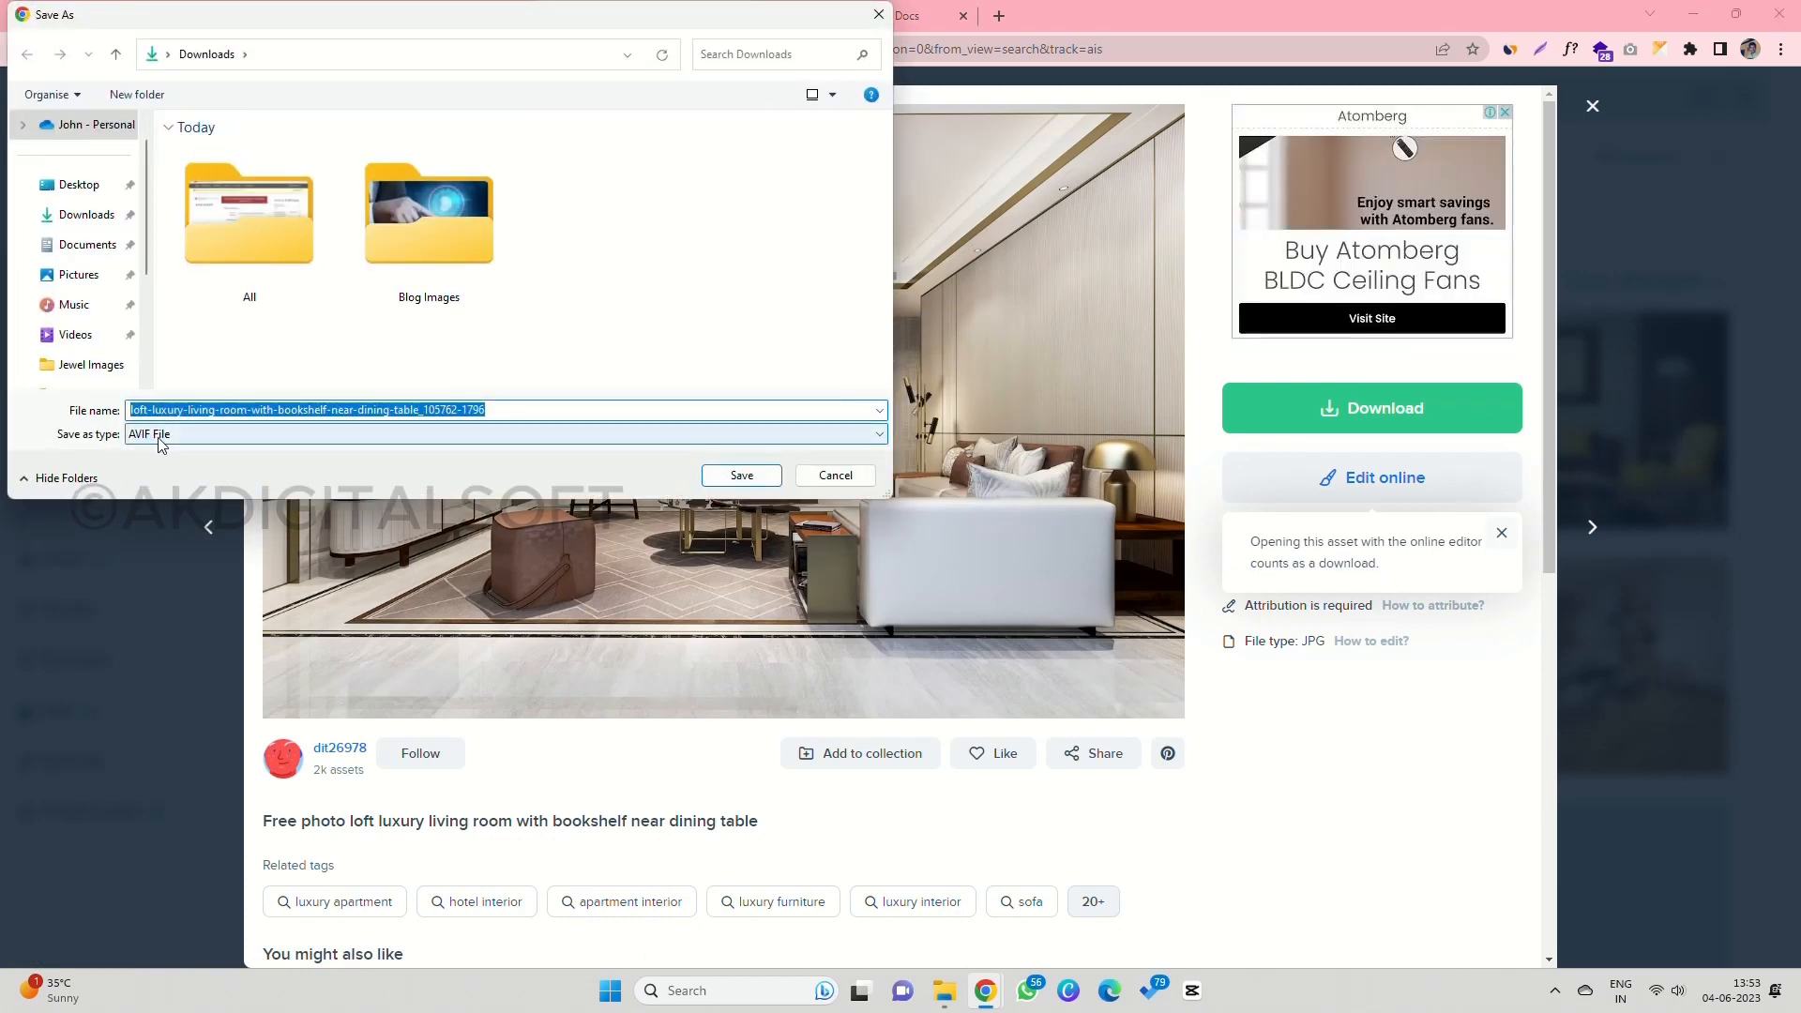
pyautogui.click(835, 475)
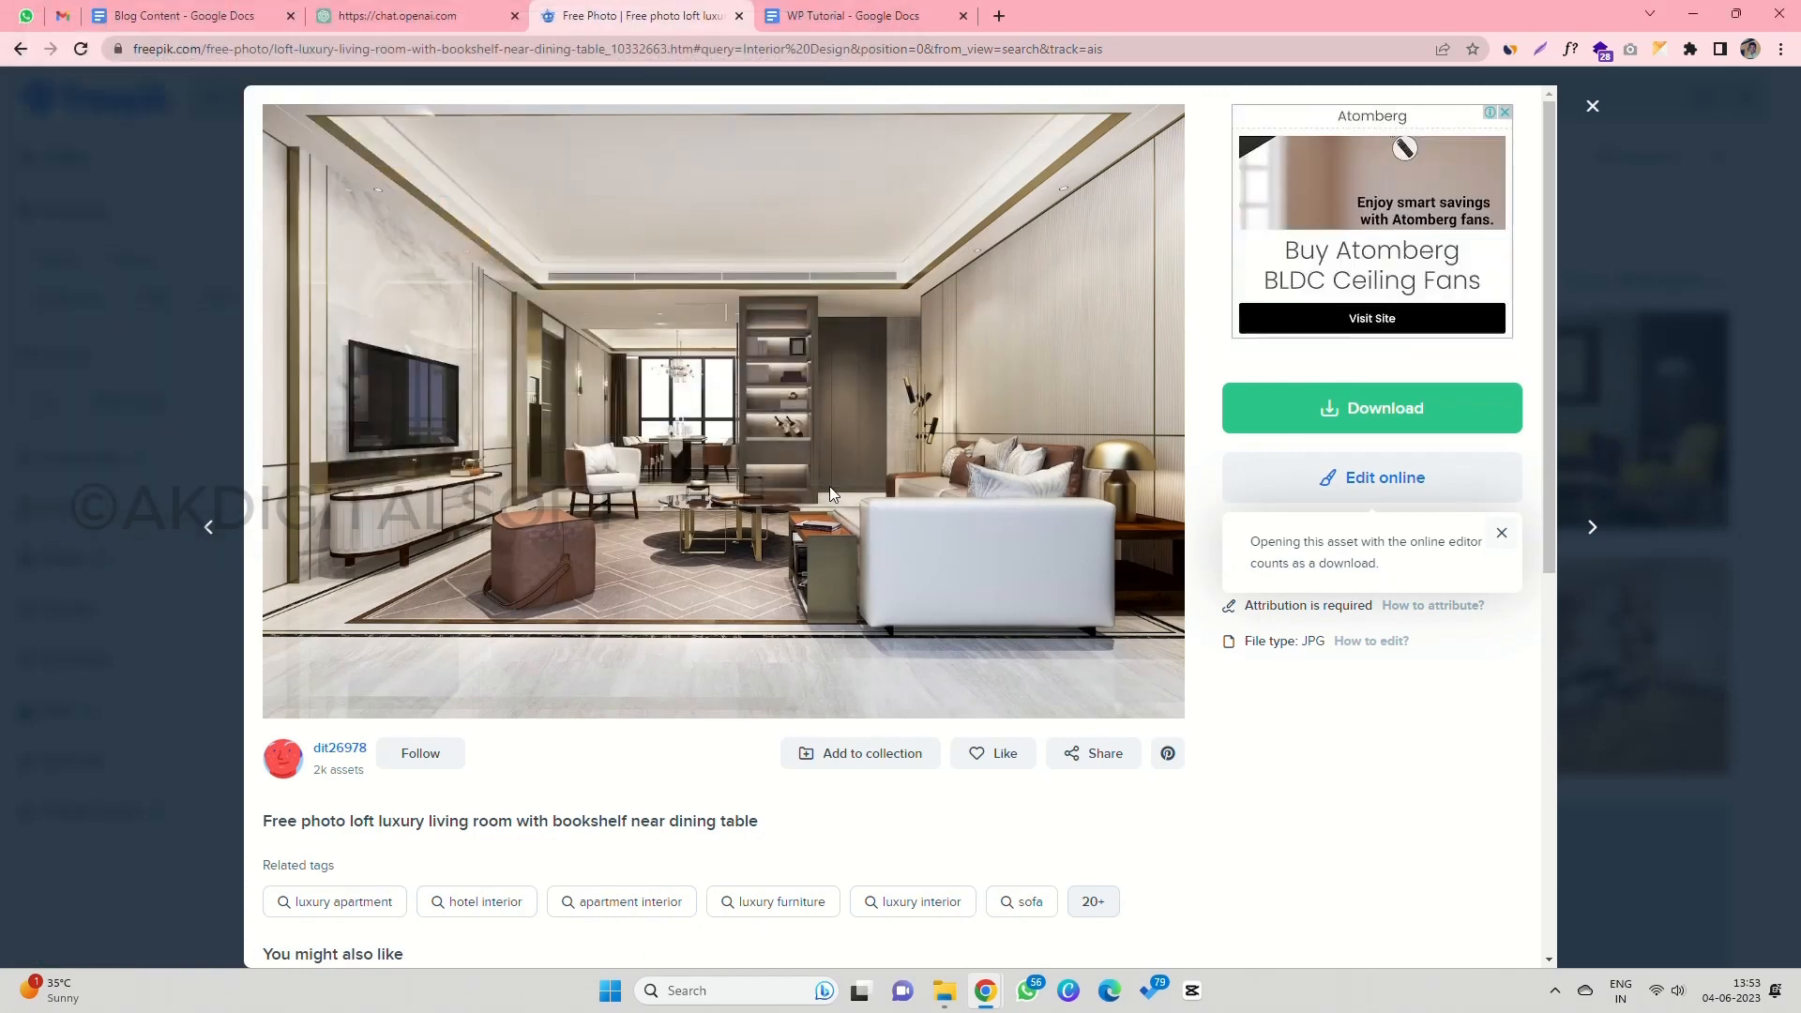
# Step: Search Google for "avif to jpg" in a new tab and open CloudConvert's AVIF to JPG Converter
pyautogui.click(890, 17)
pyautogui.click(1000, 14)
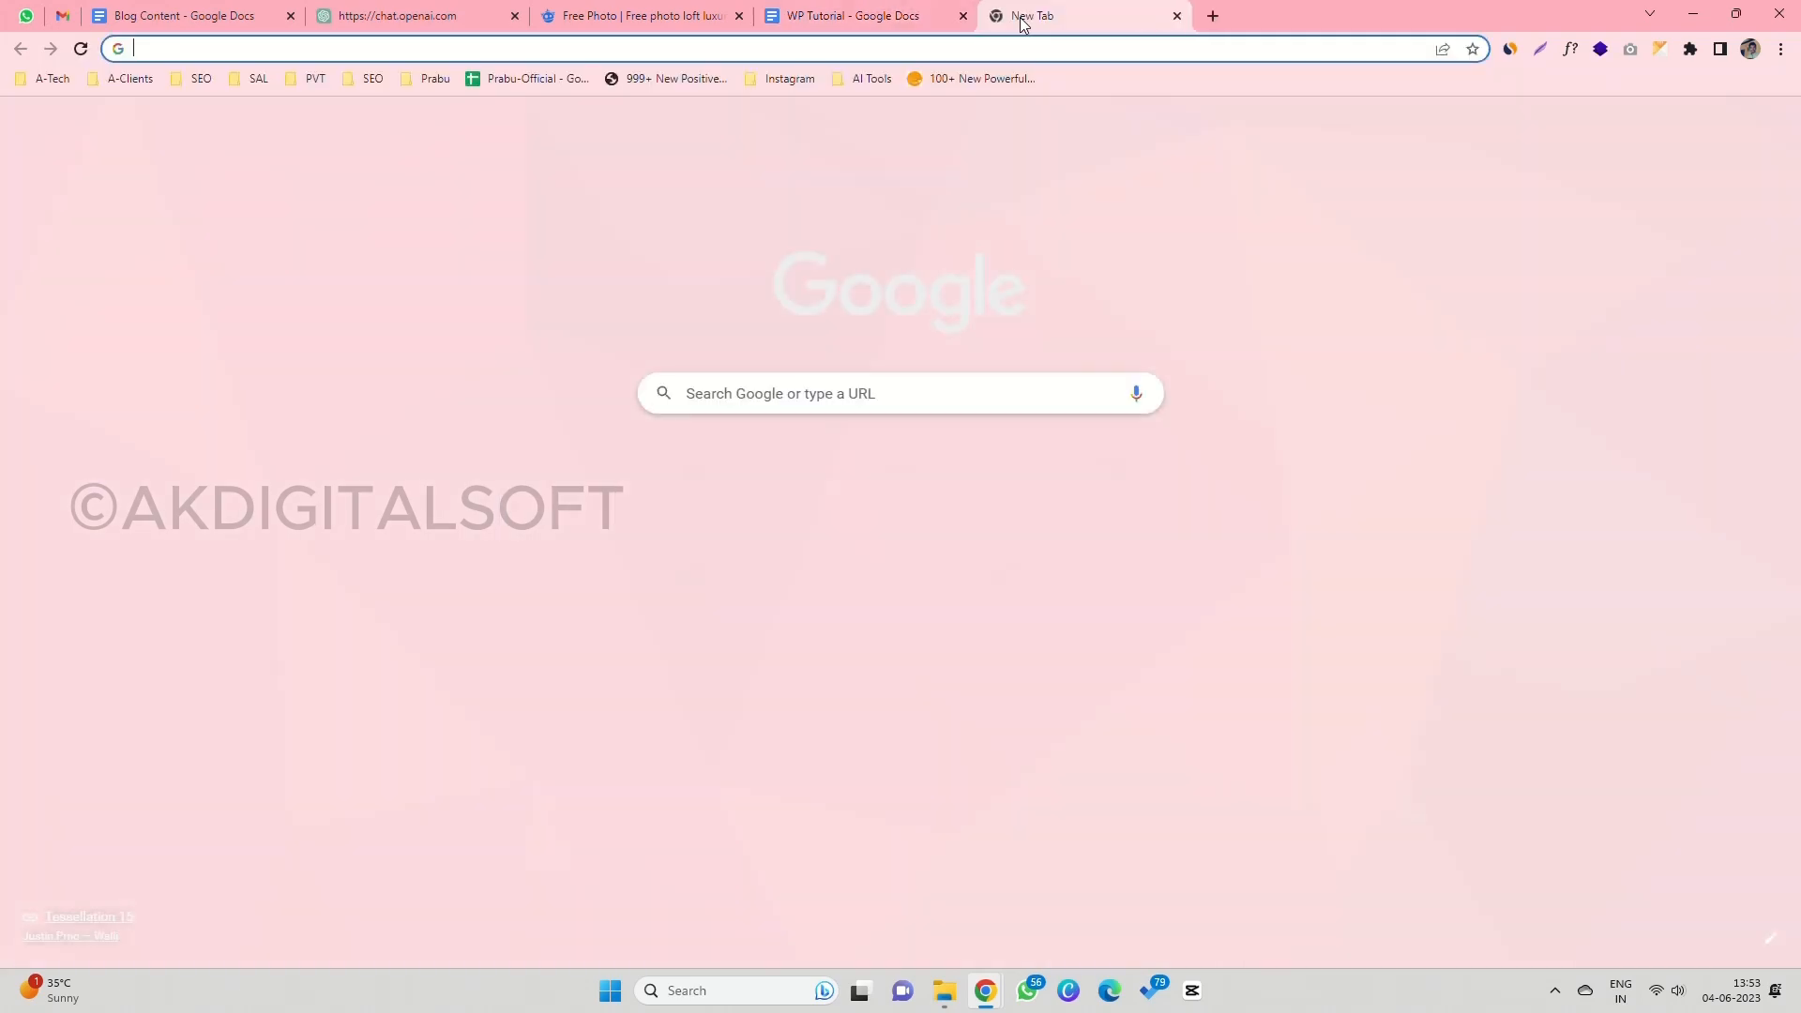
pyautogui.write('avif')
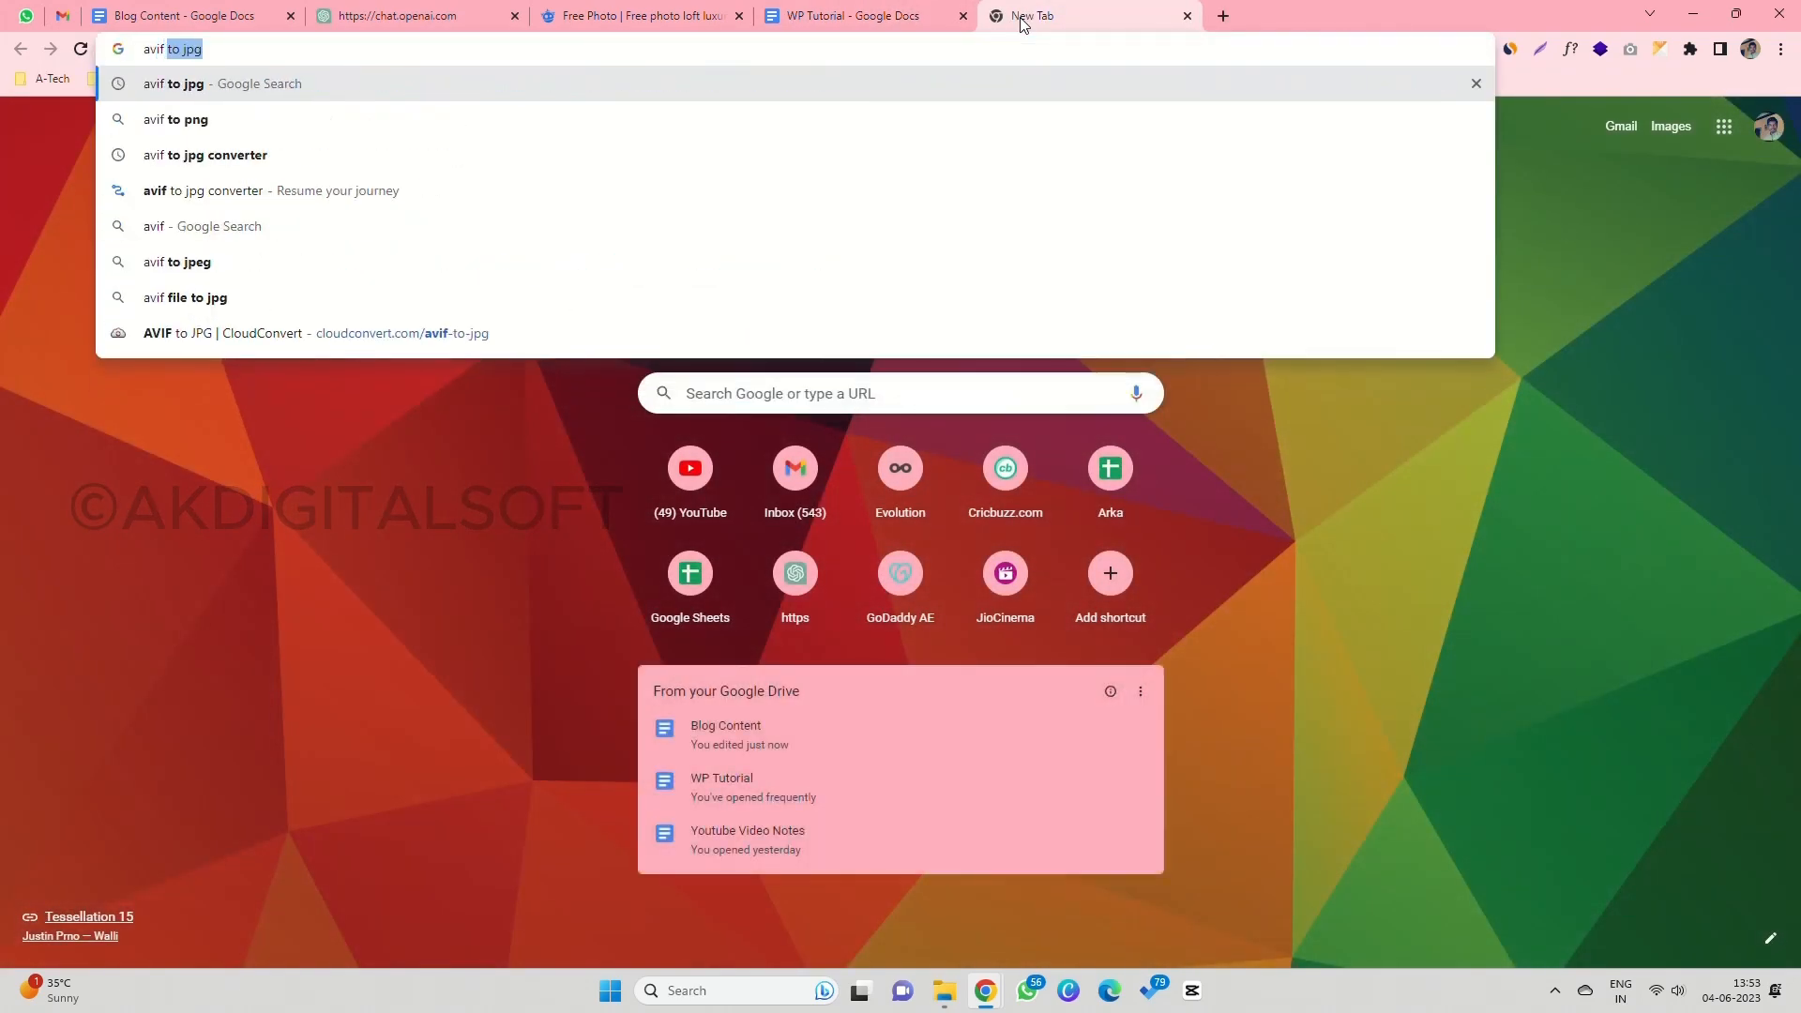
pyautogui.press('Return')
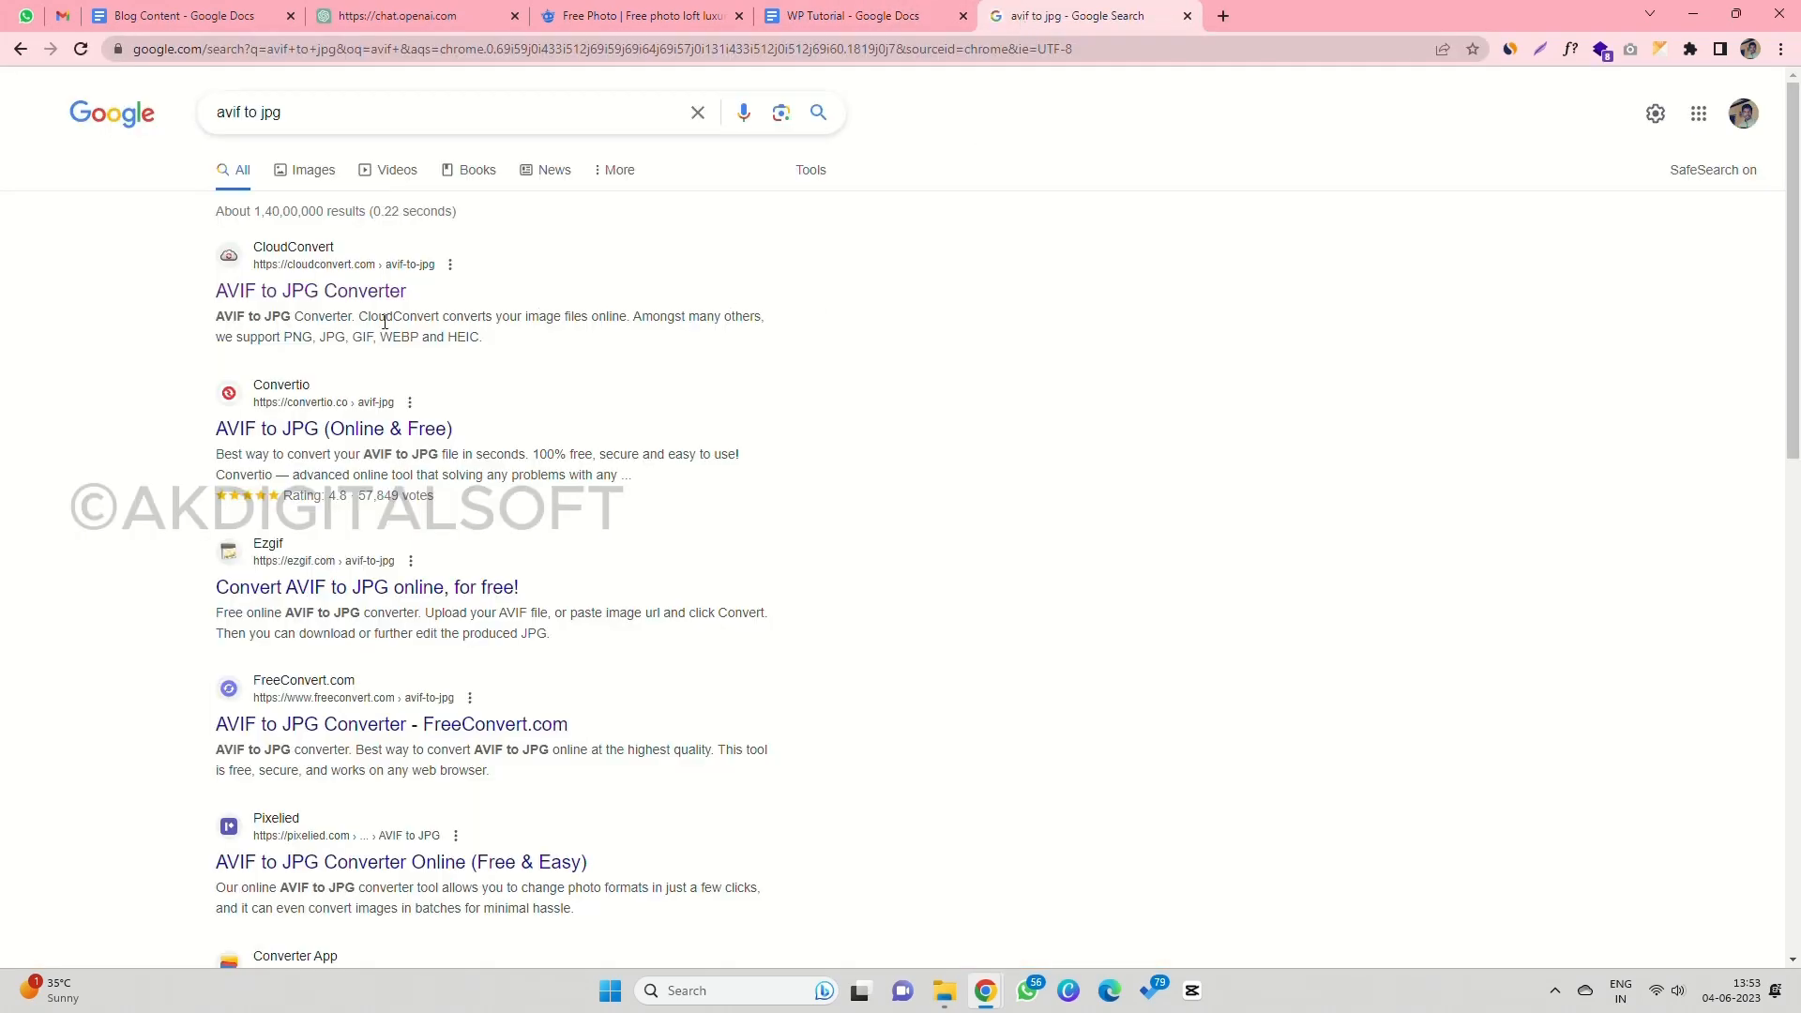
pyautogui.click(306, 291)
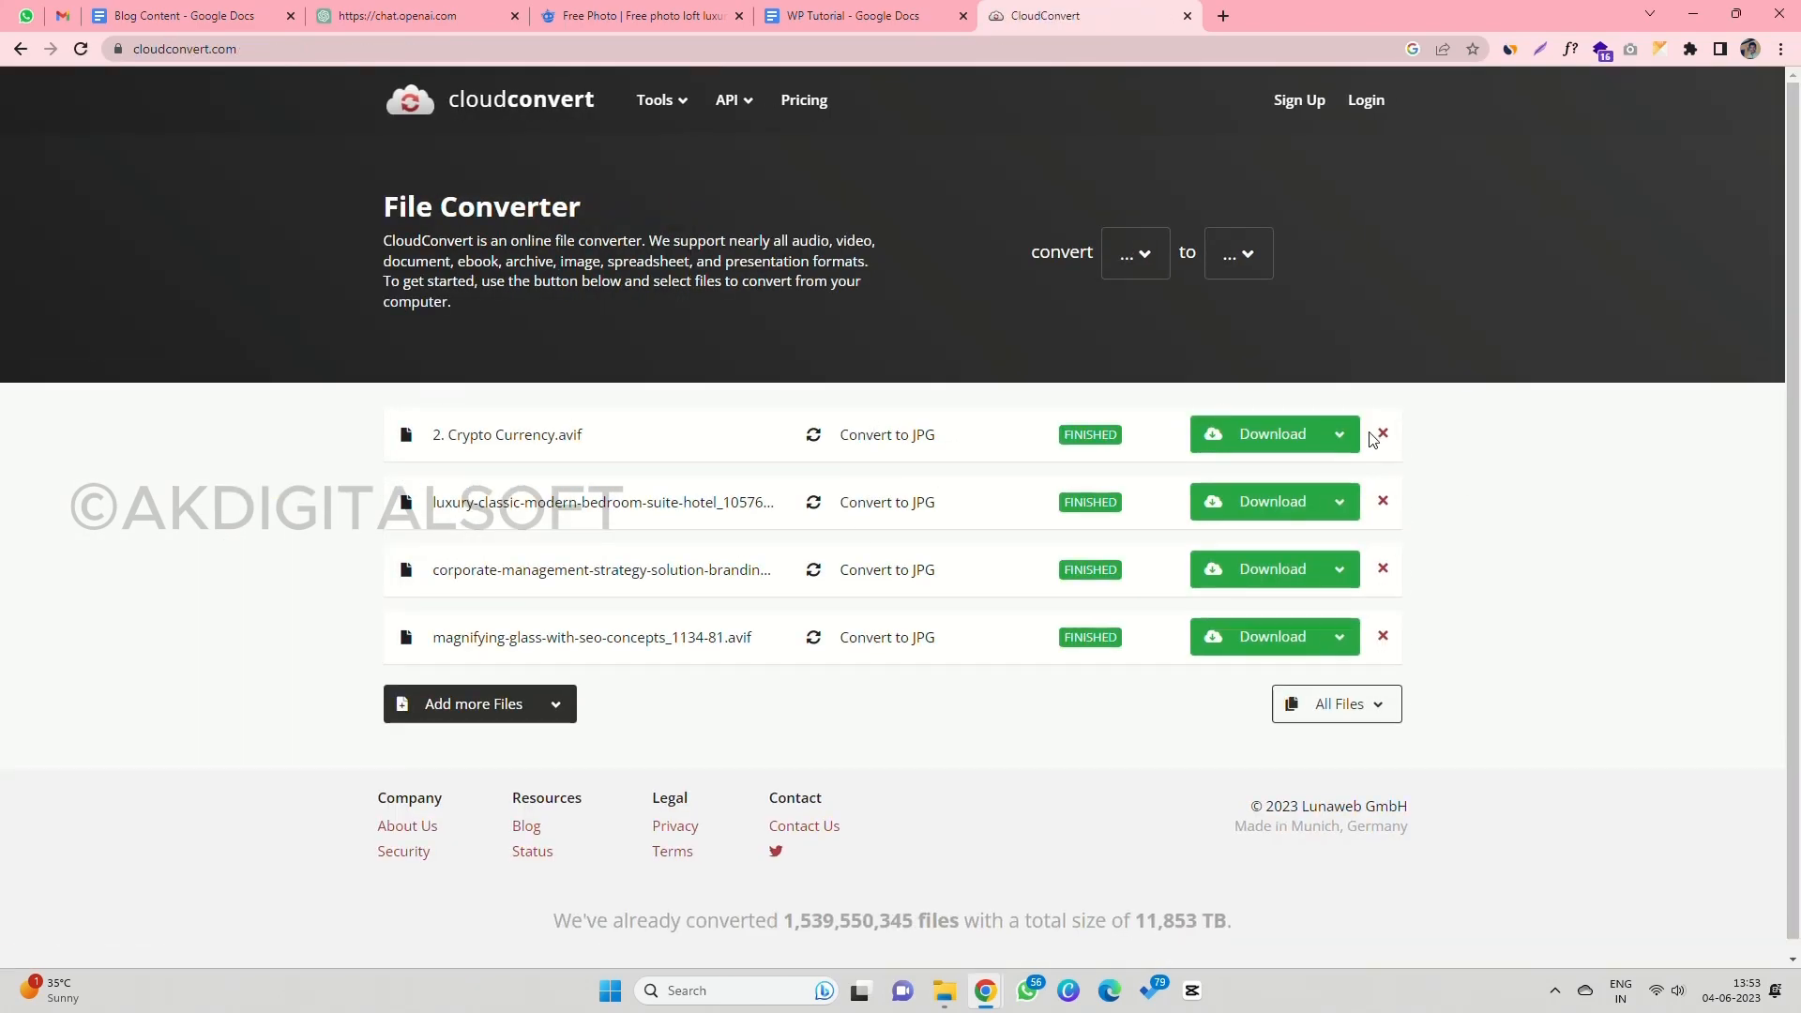
# Step: Delete all the finished conversions and add the luxury-classic-modern-bedroom-suite AVIF file from the Blog Images folder
pyautogui.click(1382, 435)
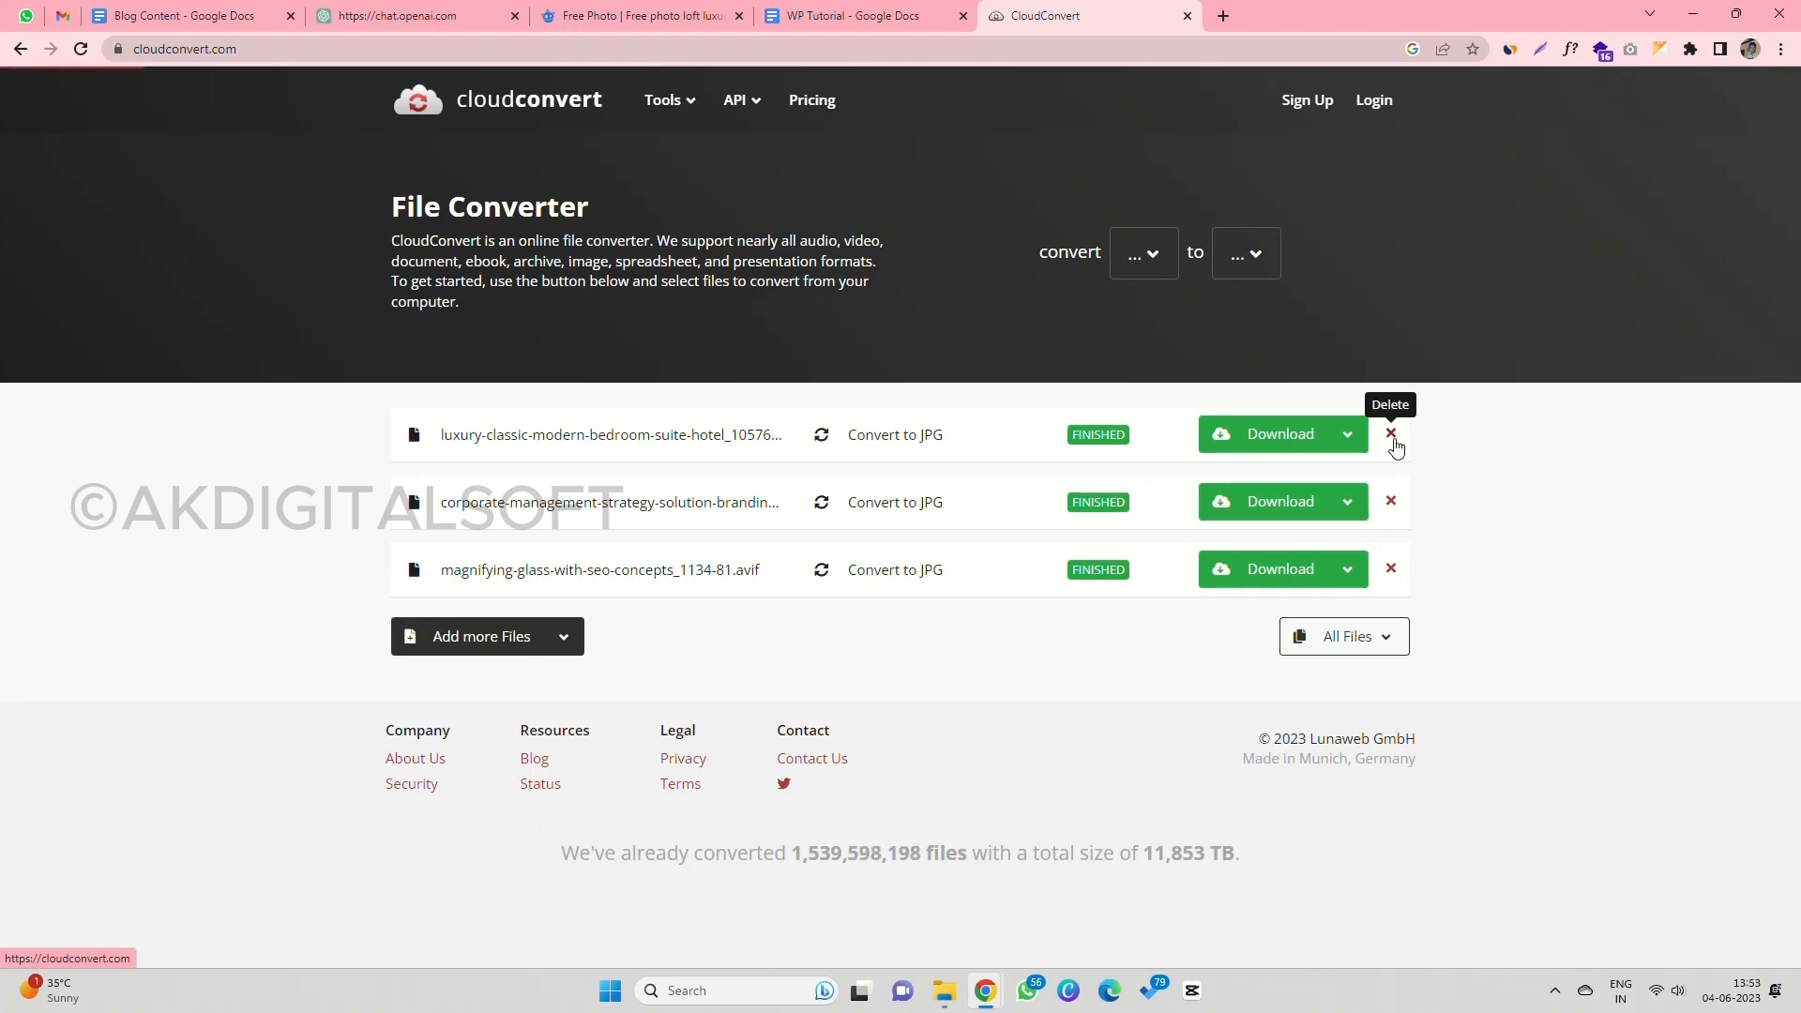
pyautogui.click(1391, 434)
pyautogui.click(1391, 434)
pyautogui.click(1391, 434)
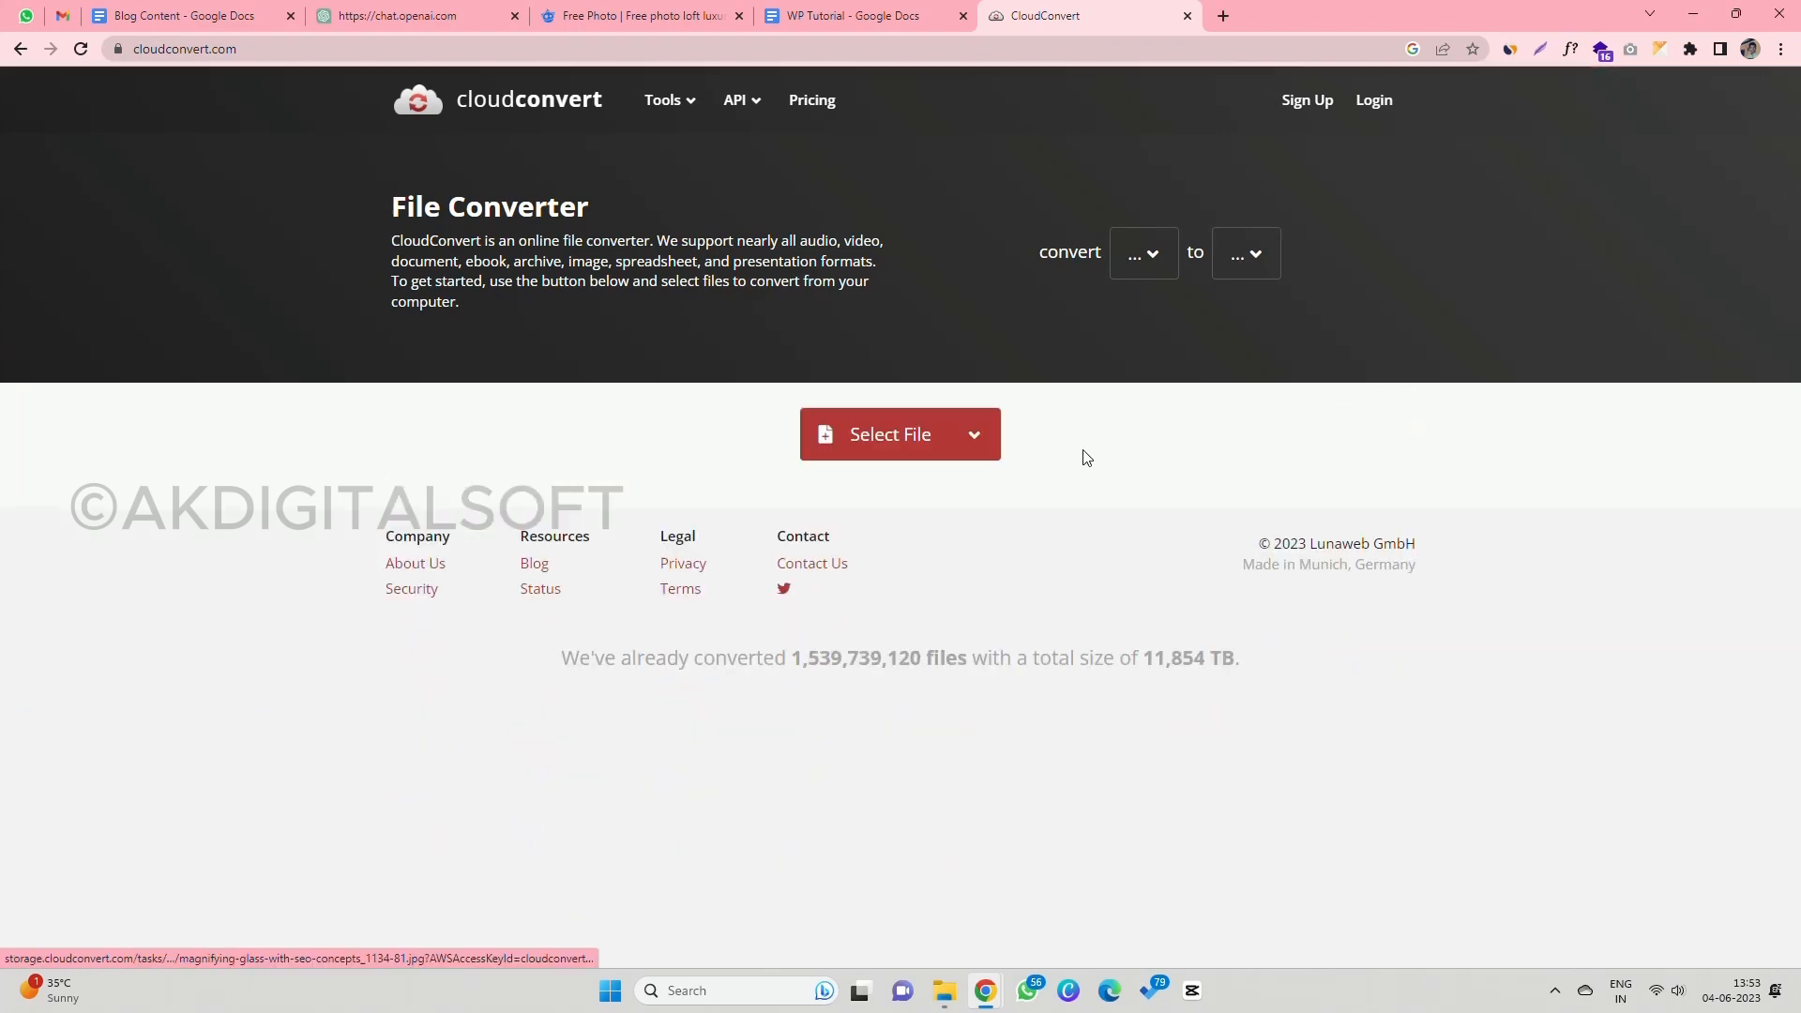
pyautogui.click(937, 448)
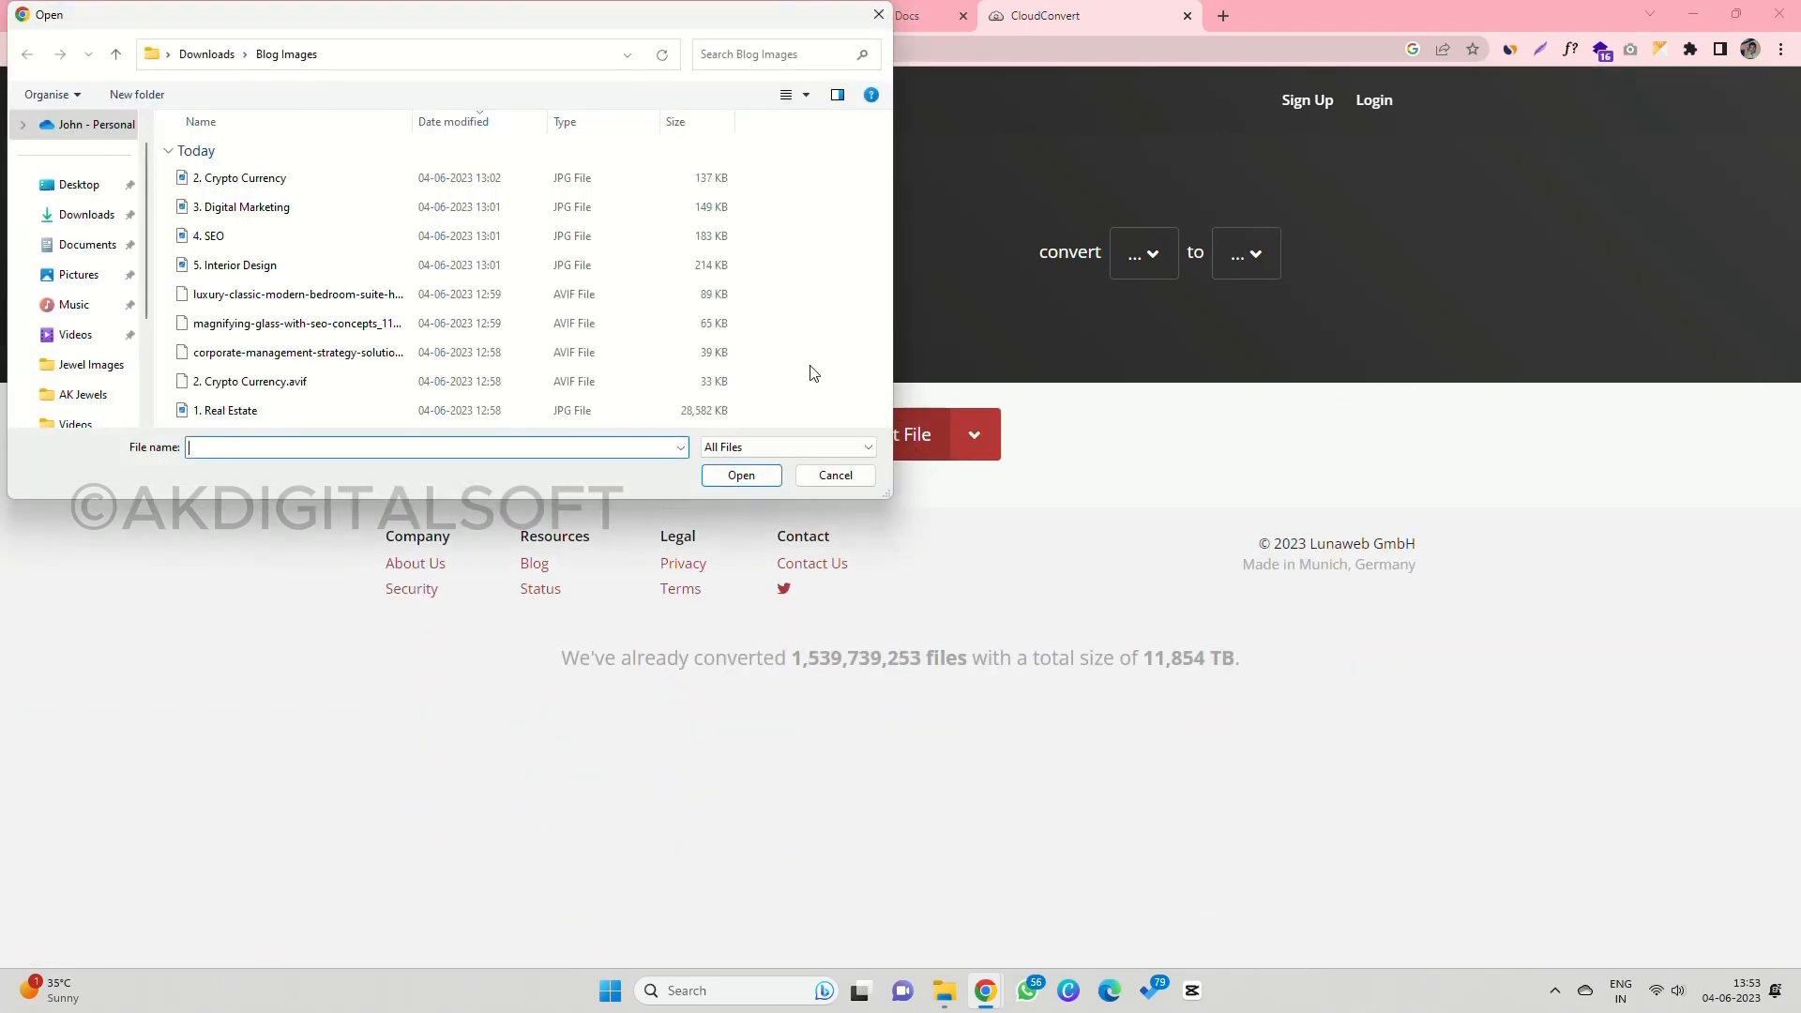
pyautogui.doubleClick(307, 294)
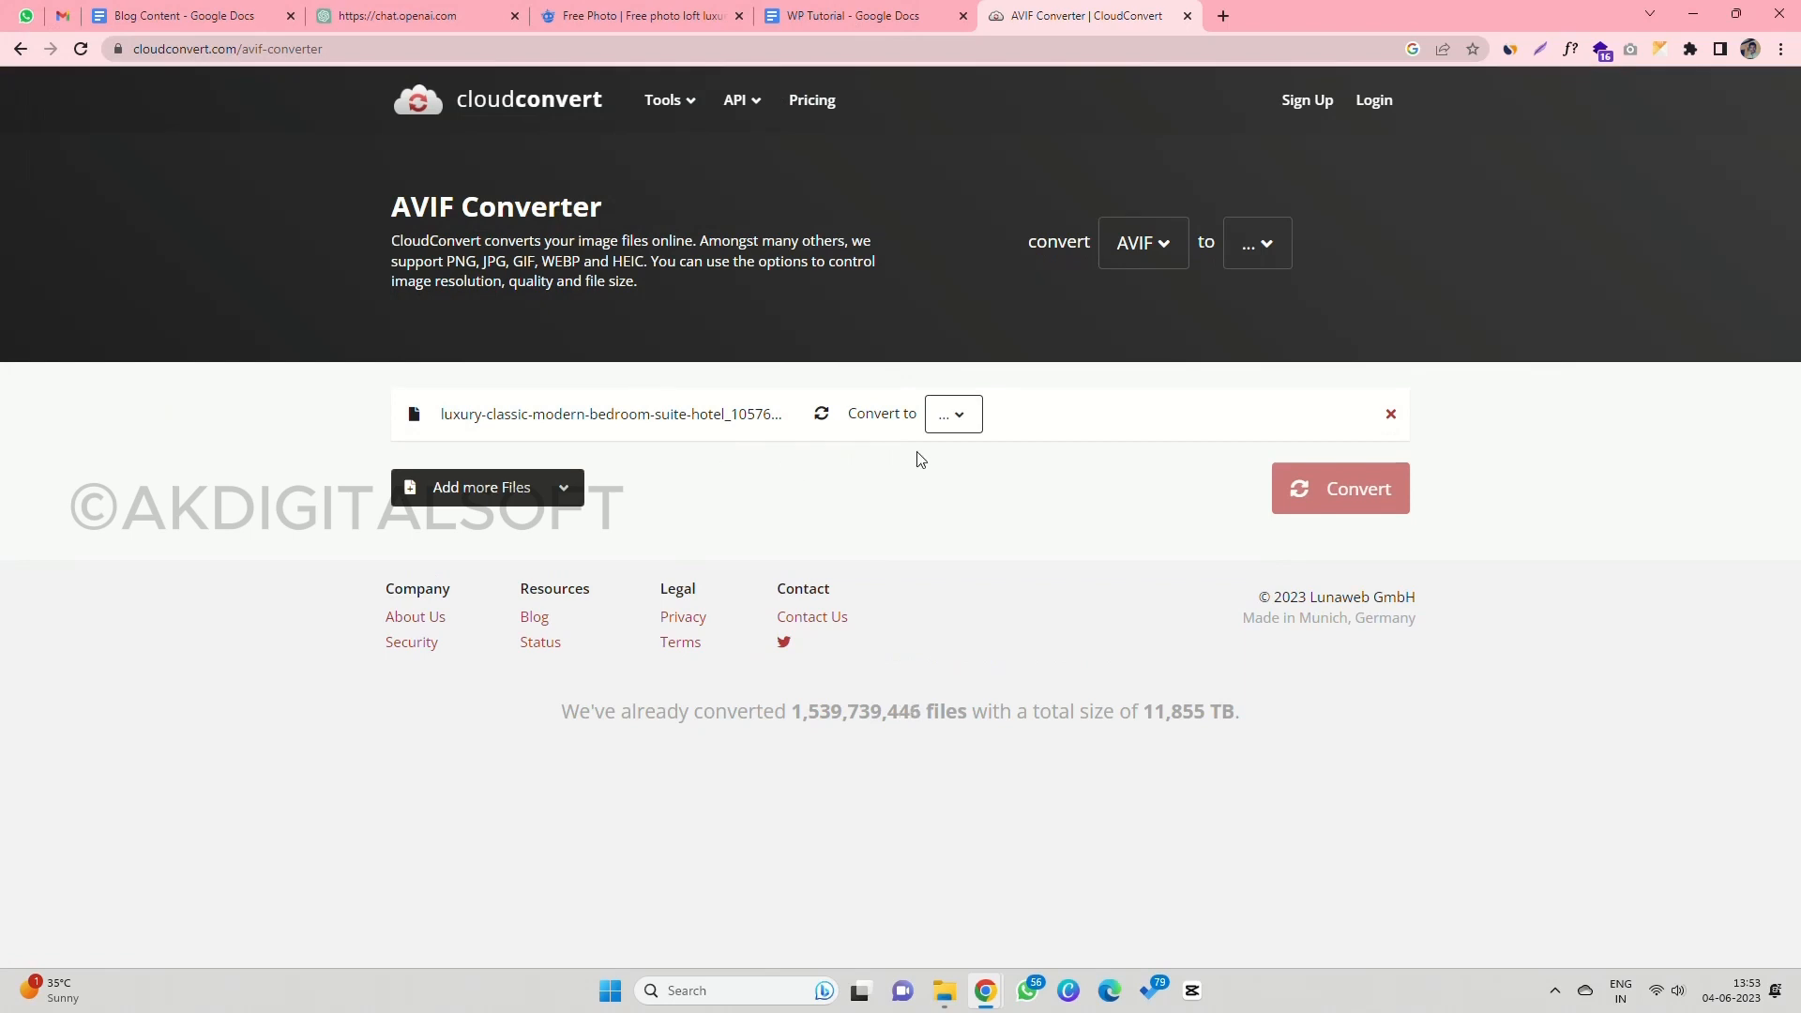
# Step: Convert the bedroom suite image to JPG and save the converted file in the Downloads folder
pyautogui.click(954, 416)
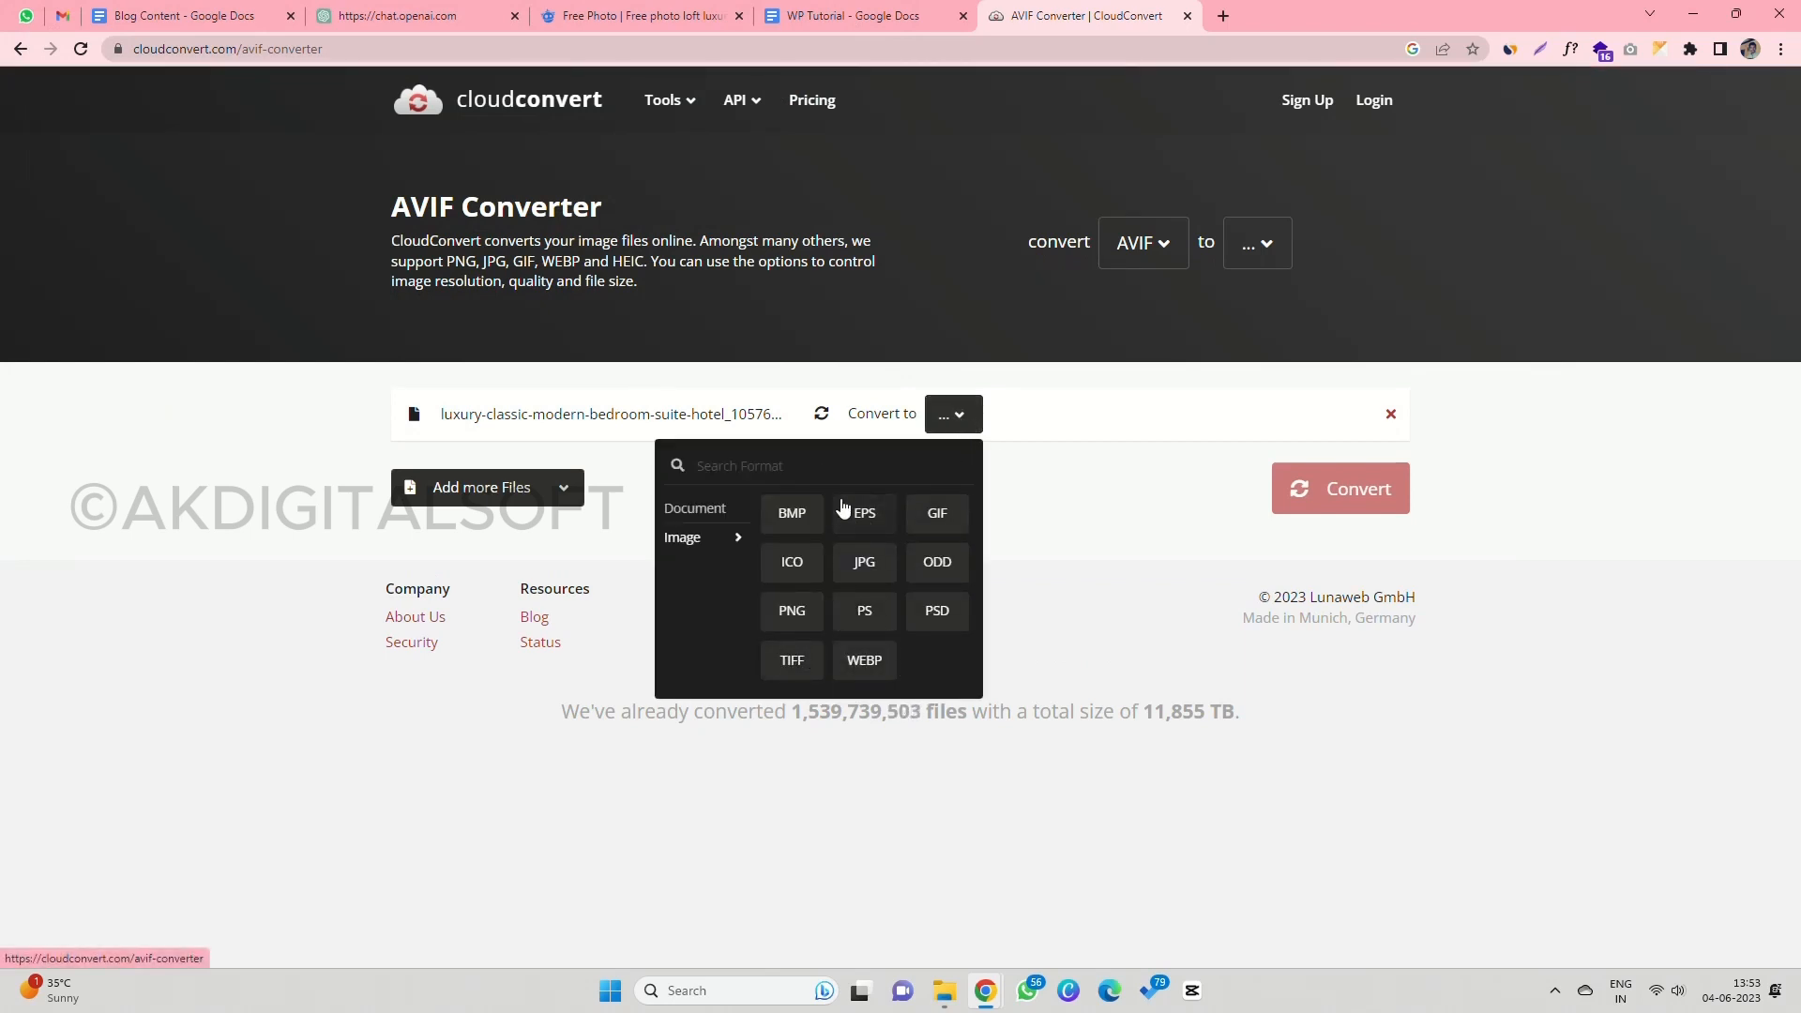
pyautogui.write('jp')
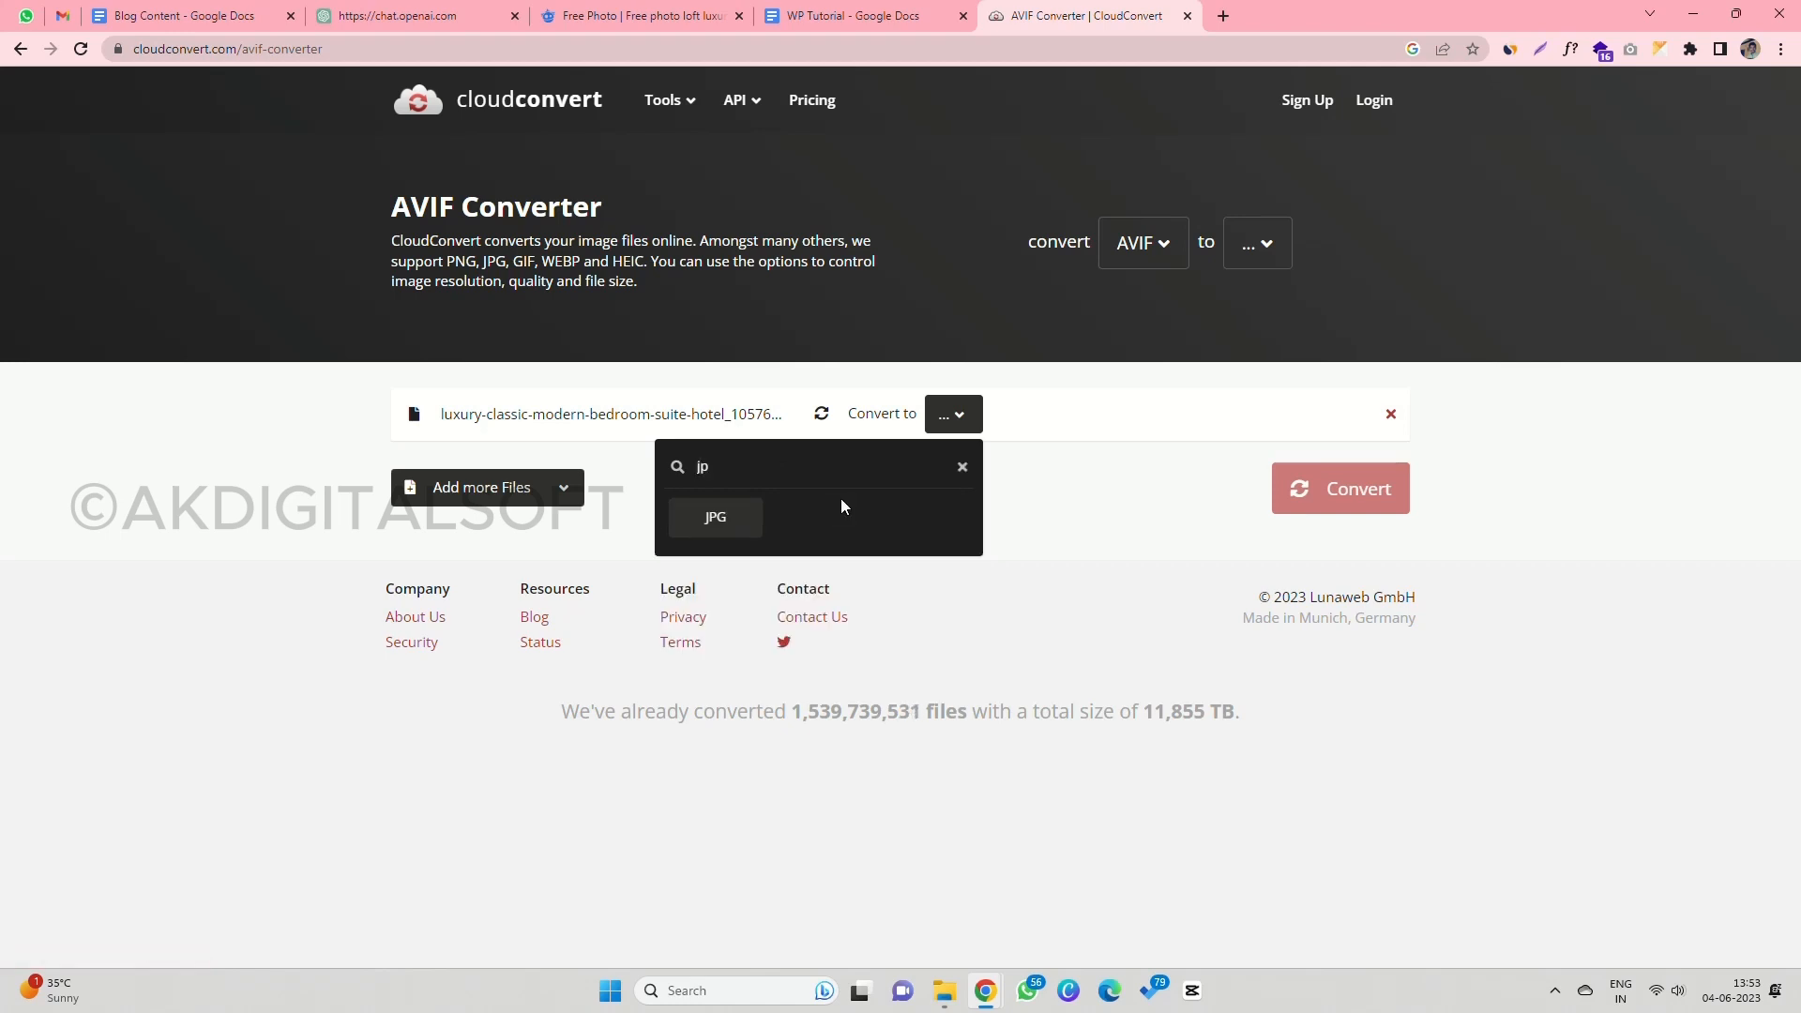
pyautogui.click(720, 516)
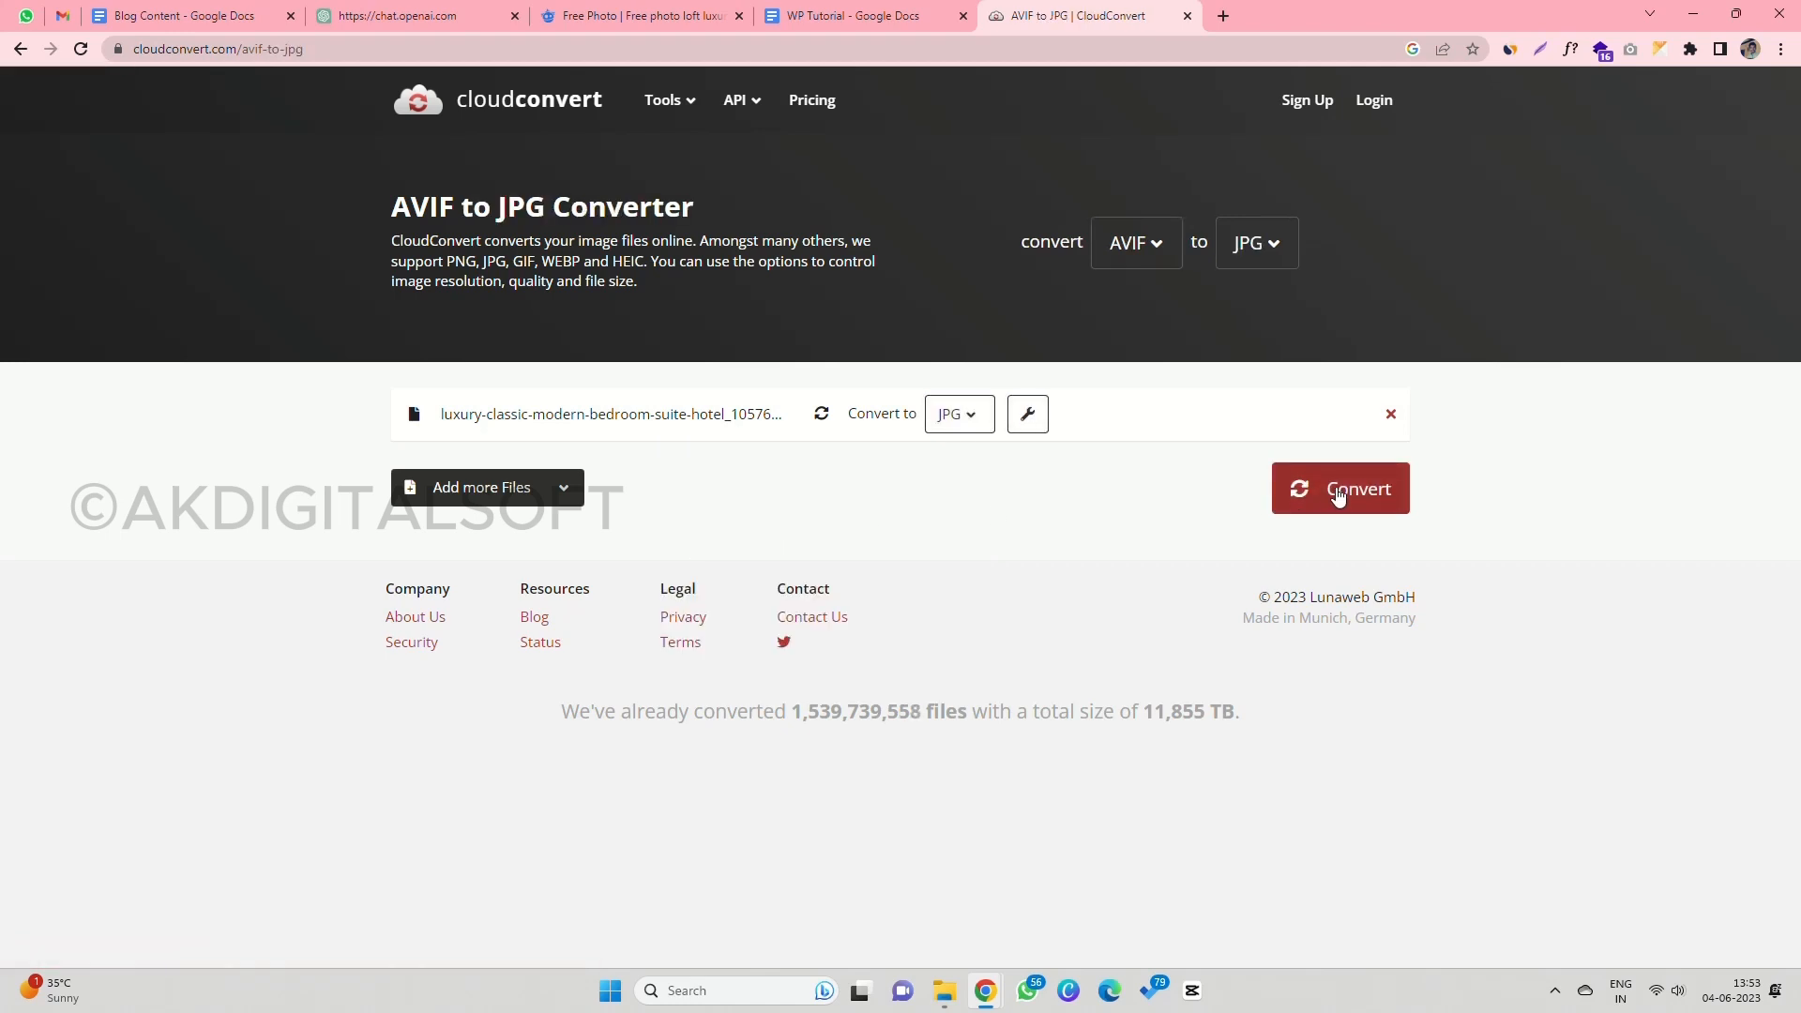
pyautogui.click(1304, 495)
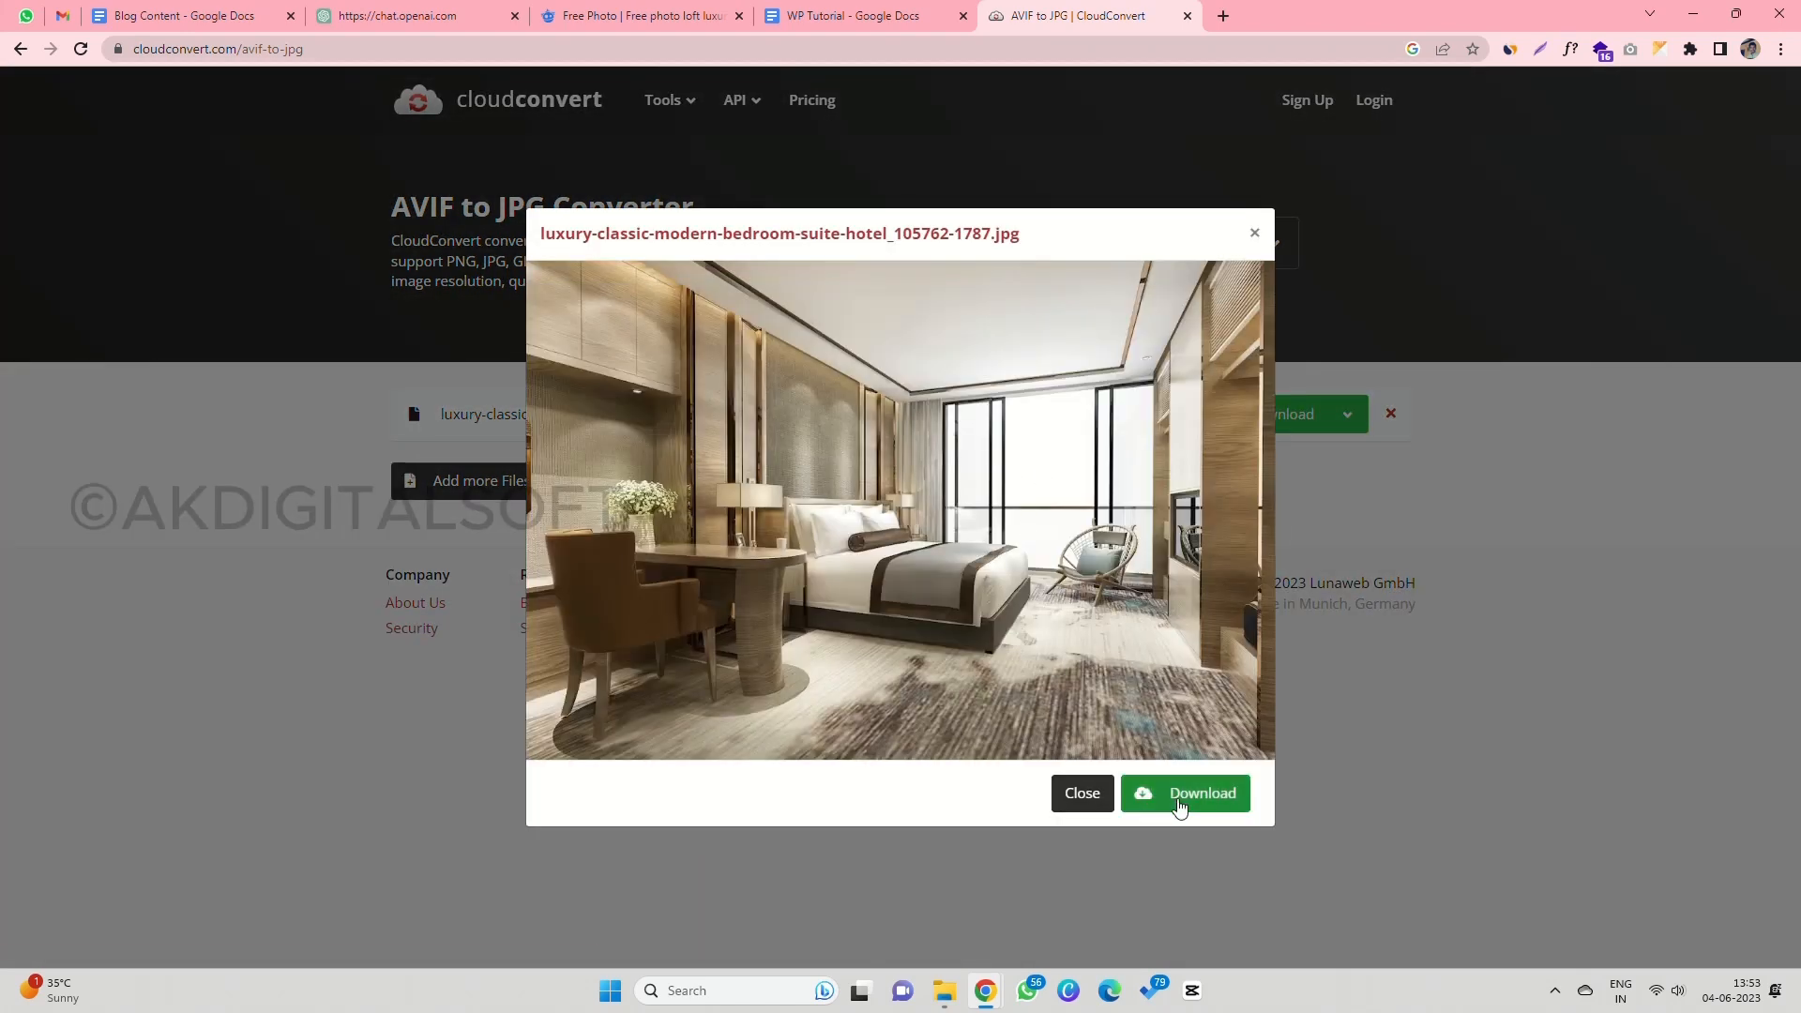
pyautogui.click(1183, 794)
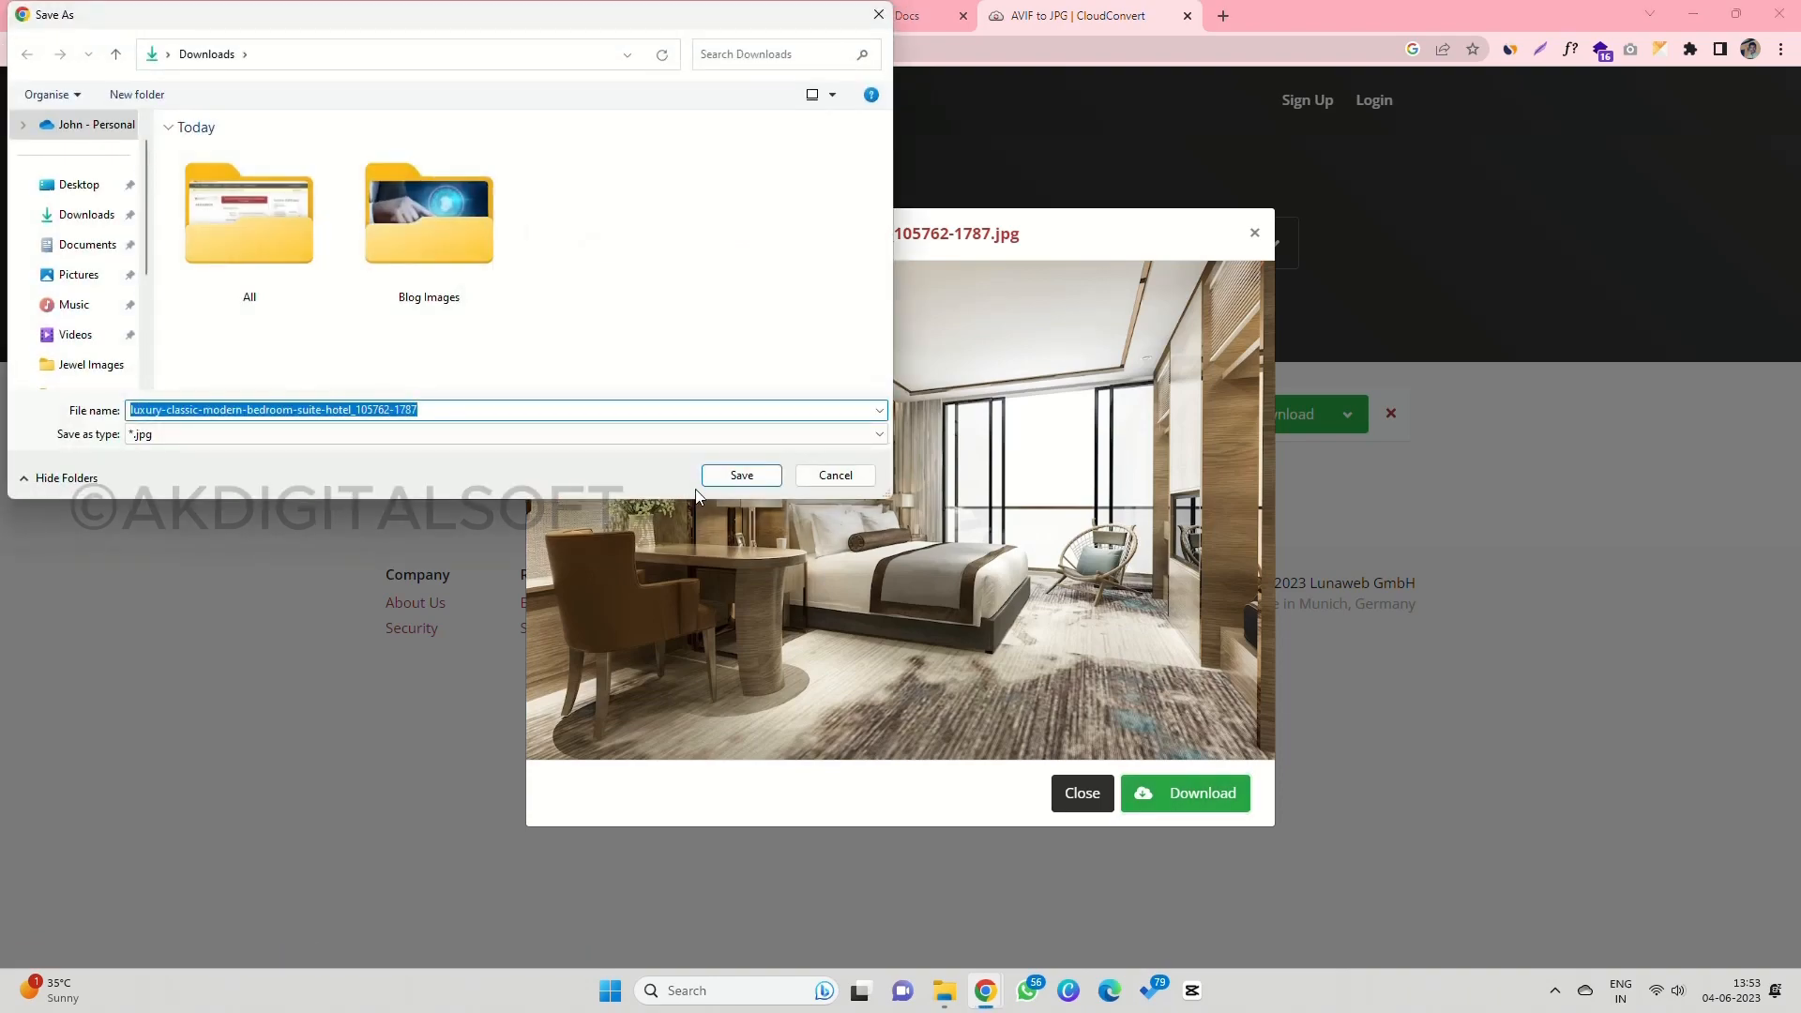
pyautogui.click(742, 476)
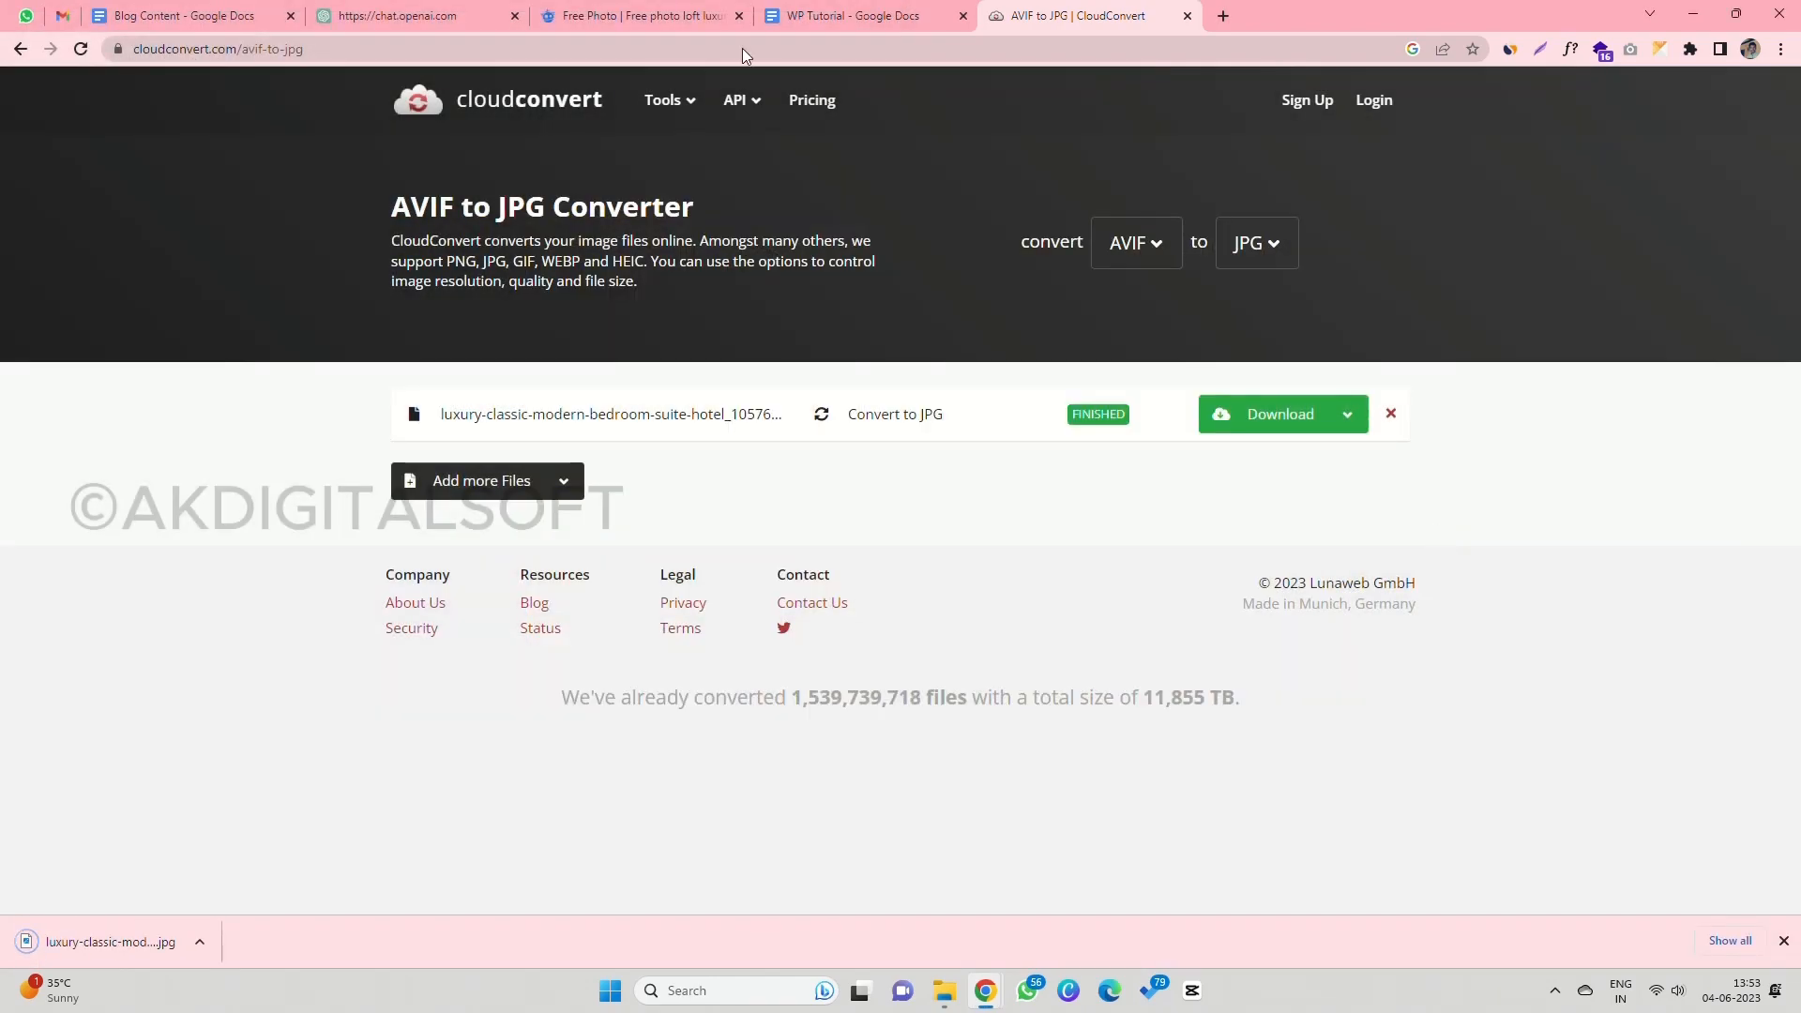
# Step: Switch to the WP Tutorial checklist and select the words "Publish Post" in Step 8
pyautogui.click(816, 15)
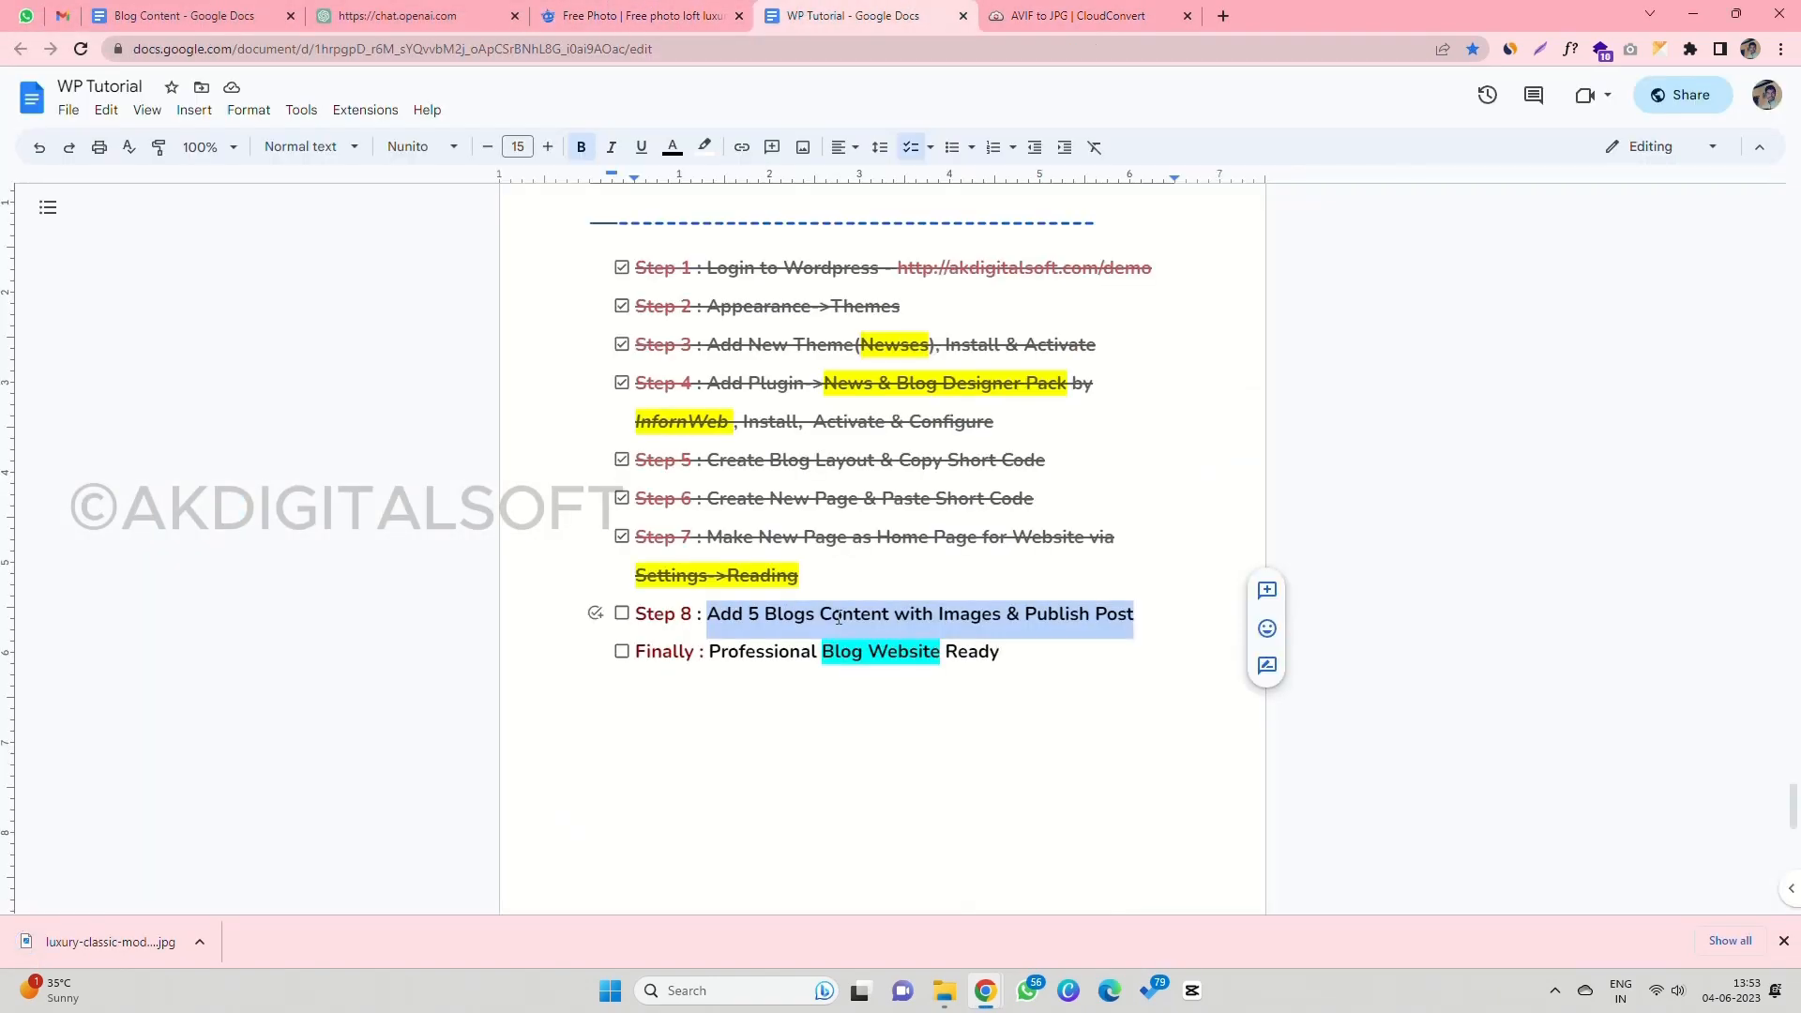
pyautogui.click(831, 614)
pyautogui.moveTo(830, 615); pyautogui.dragTo(1135, 615)
# Step: Switch to the WordPress admin and open five new post editors, each in its own tab
pyautogui.moveTo(984, 991)
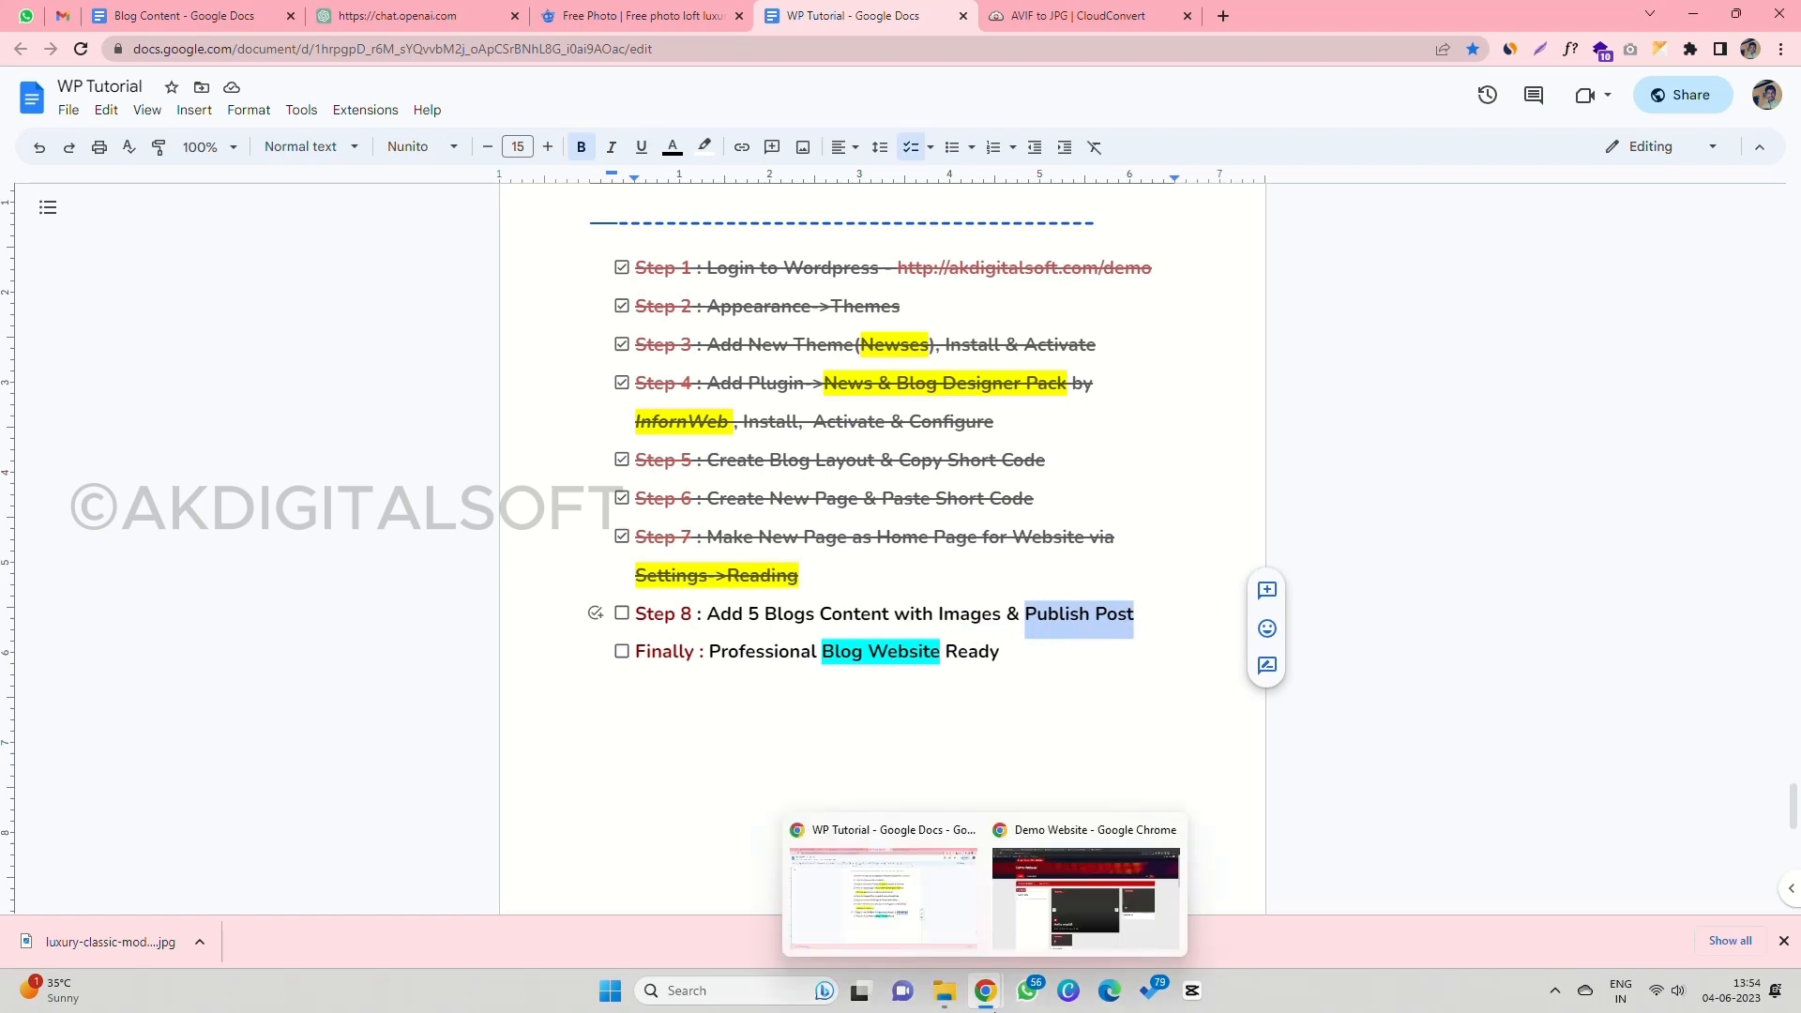
pyautogui.click(1047, 907)
pyautogui.click(380, 15)
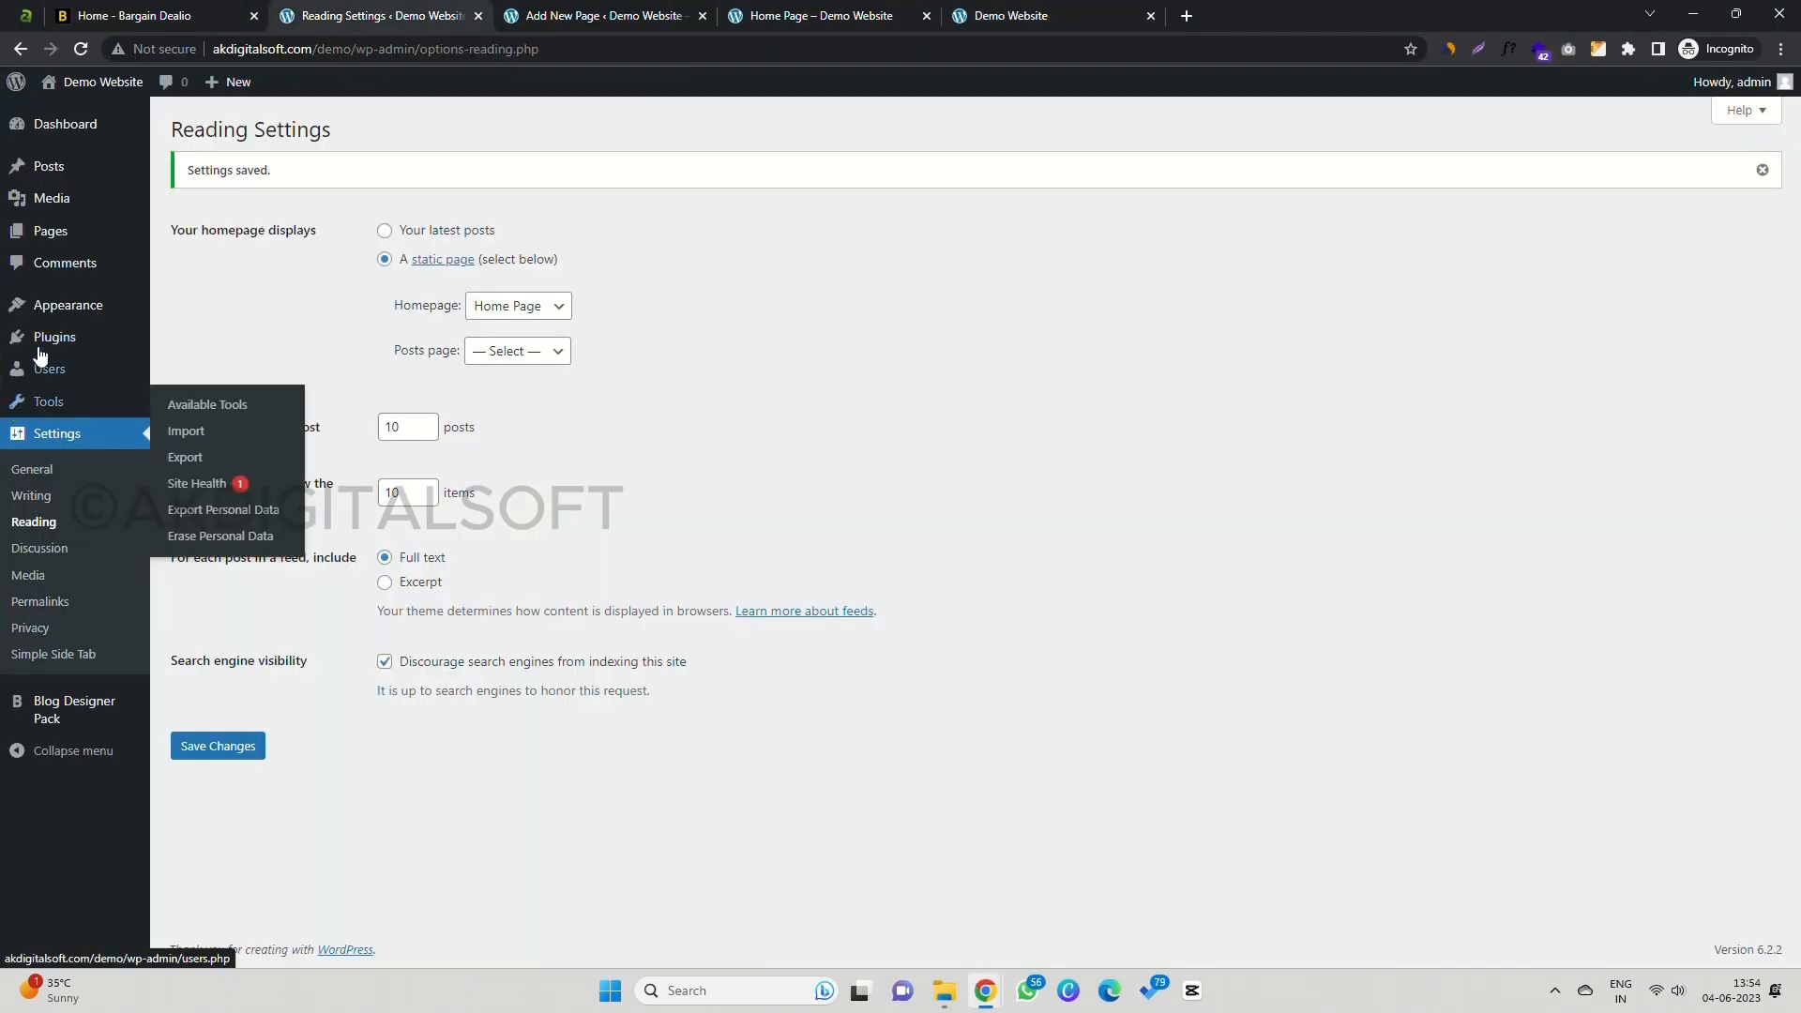
pyautogui.moveTo(78, 170)
pyautogui.middleClick(178, 196)
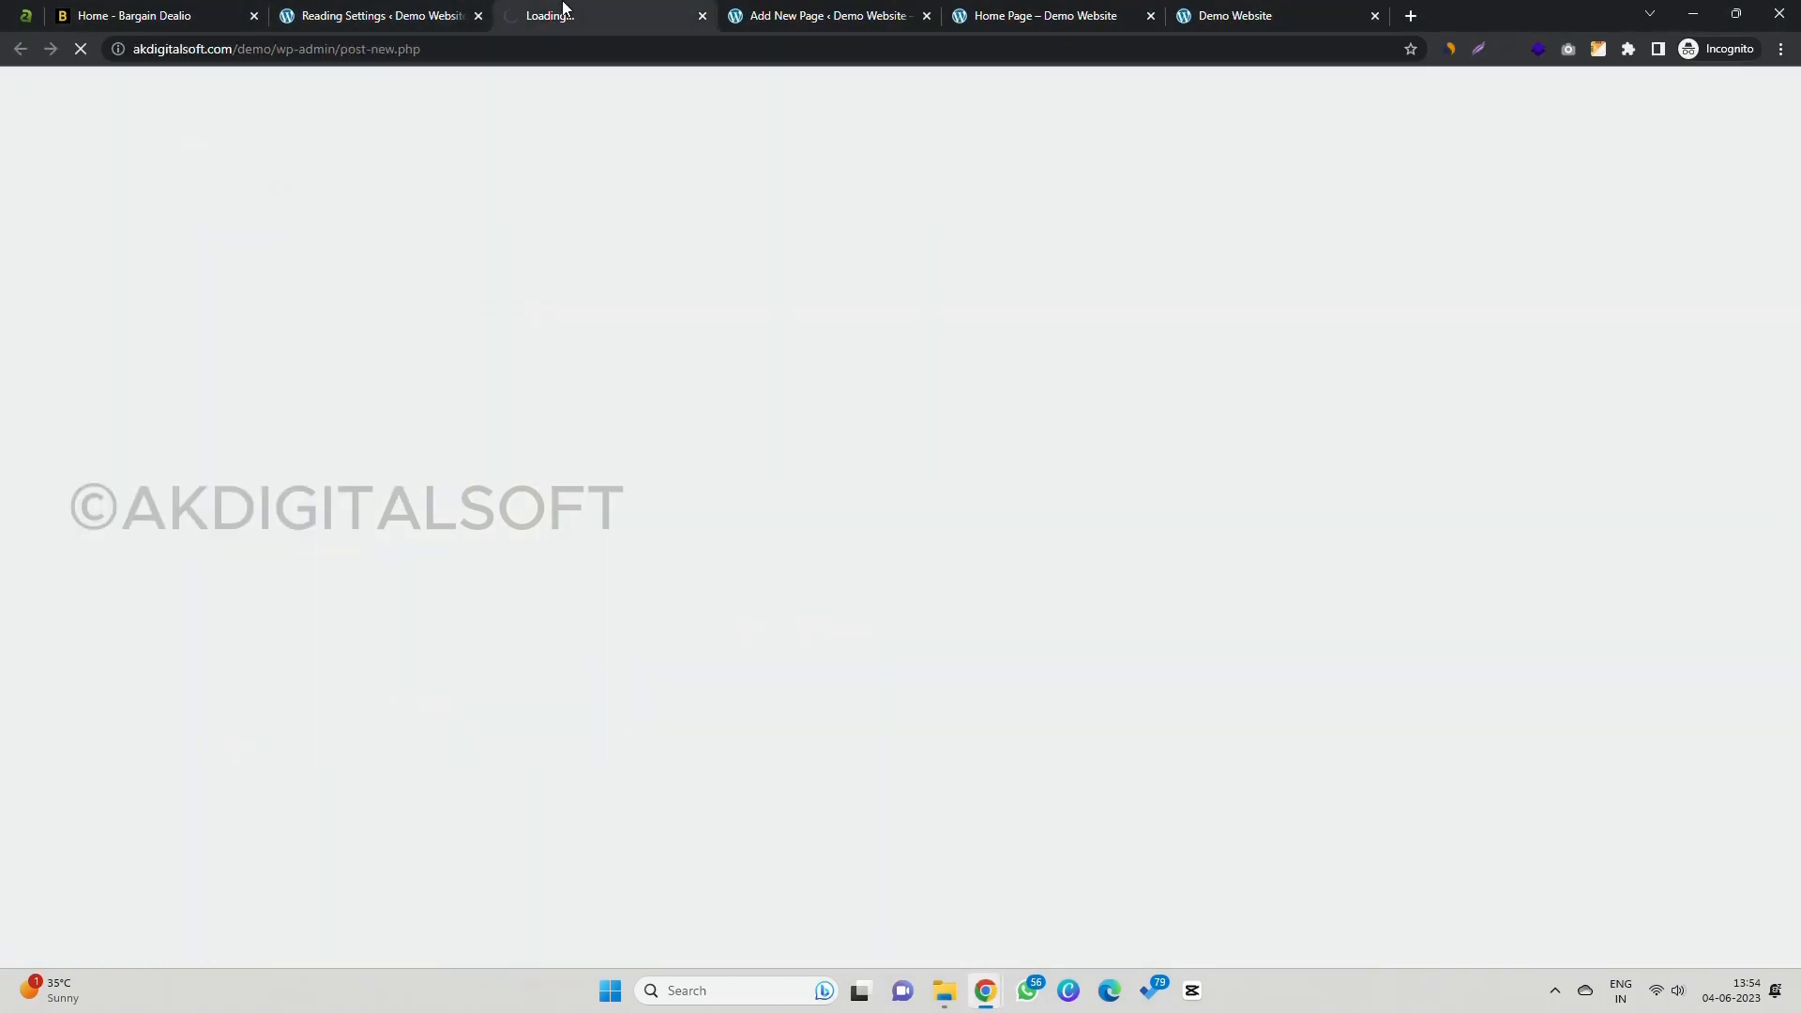
pyautogui.click(549, 9)
pyautogui.click(420, 9)
pyautogui.click(543, 10)
pyautogui.click(330, 13)
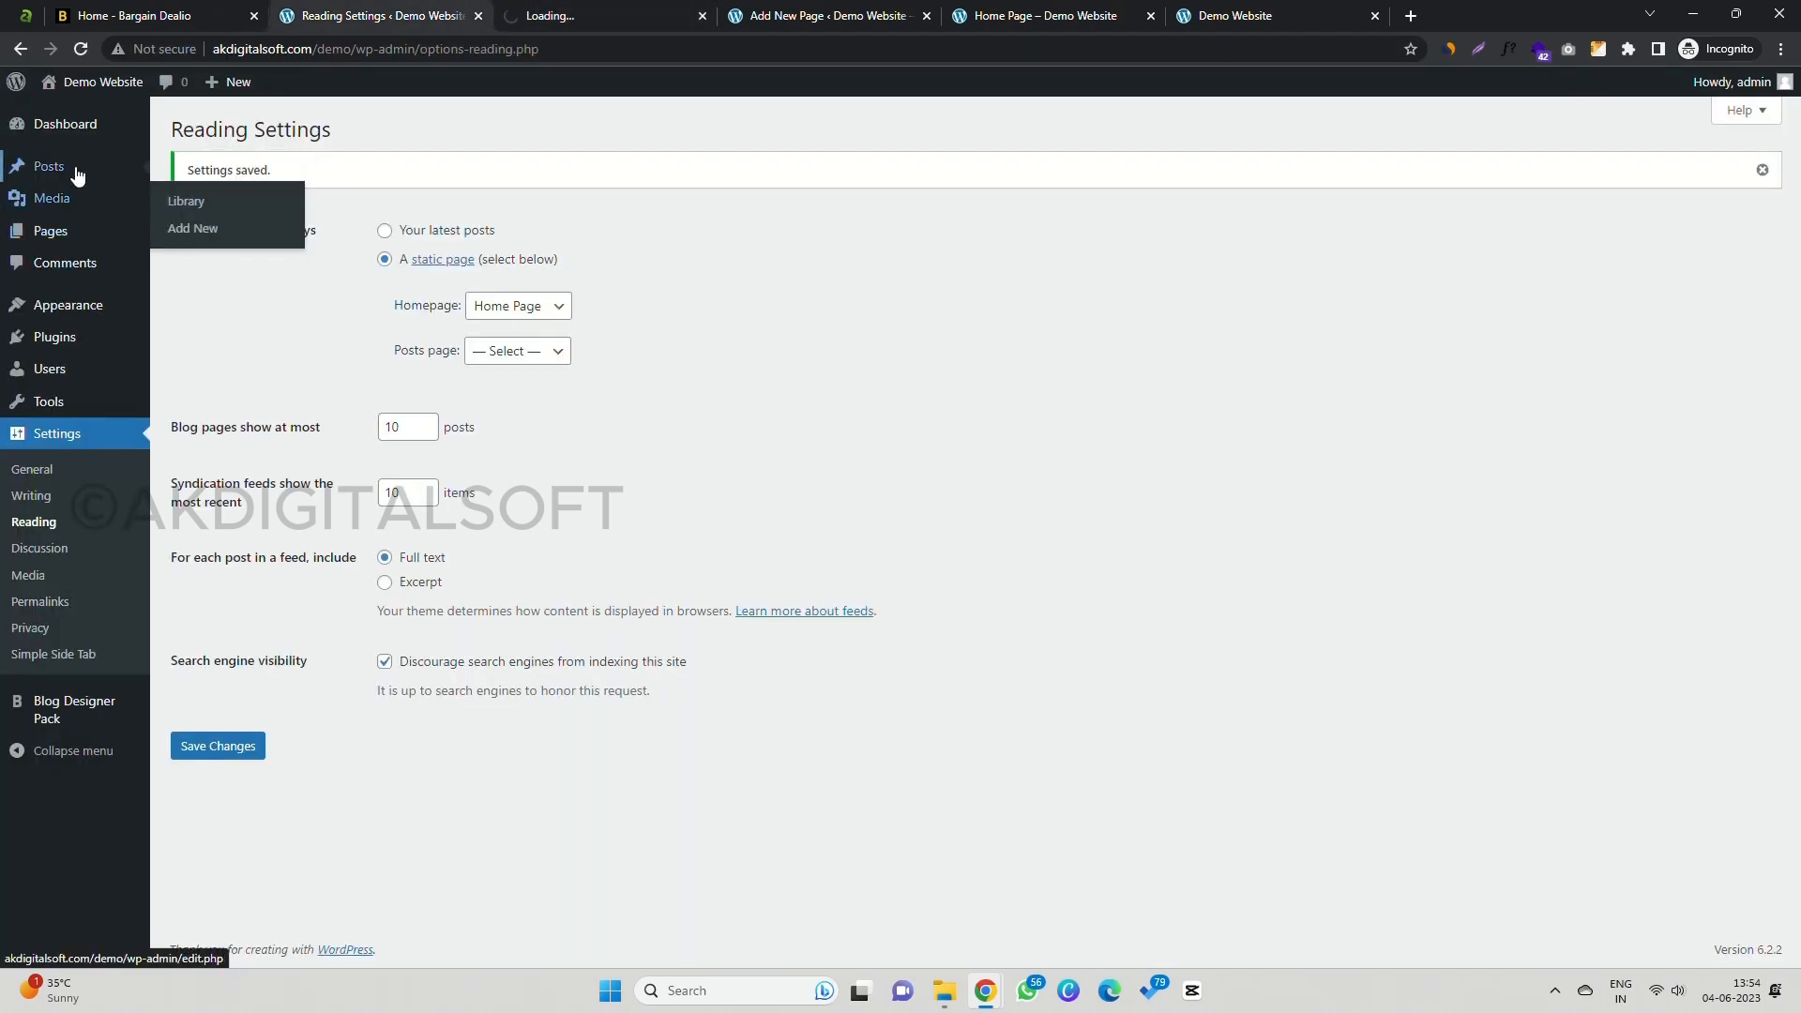
pyautogui.moveTo(68, 169)
pyautogui.middleClick(198, 196)
pyautogui.middleClick(198, 196)
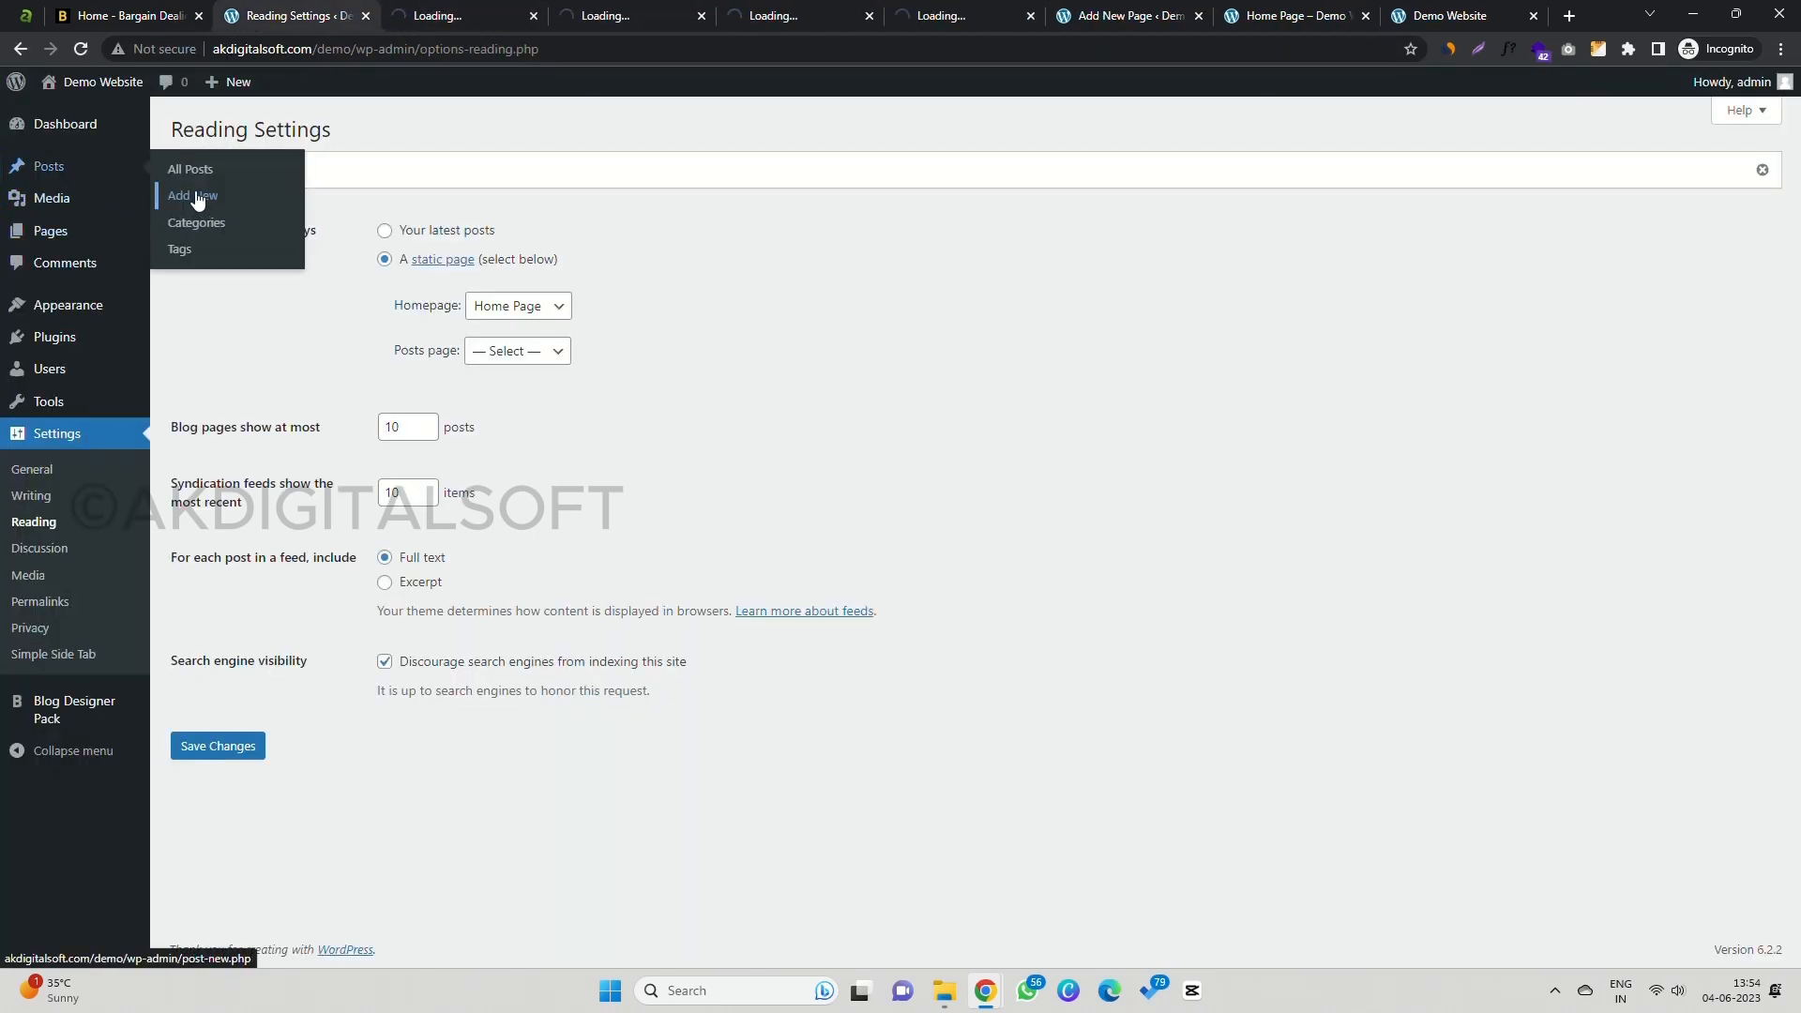
pyautogui.middleClick(198, 196)
pyautogui.middleClick(198, 196)
pyautogui.click(419, 10)
# Step: Copy the Blog 1 title from the Blog Content document into the title of the first new post
pyautogui.hotkey('alt', 'Tab')
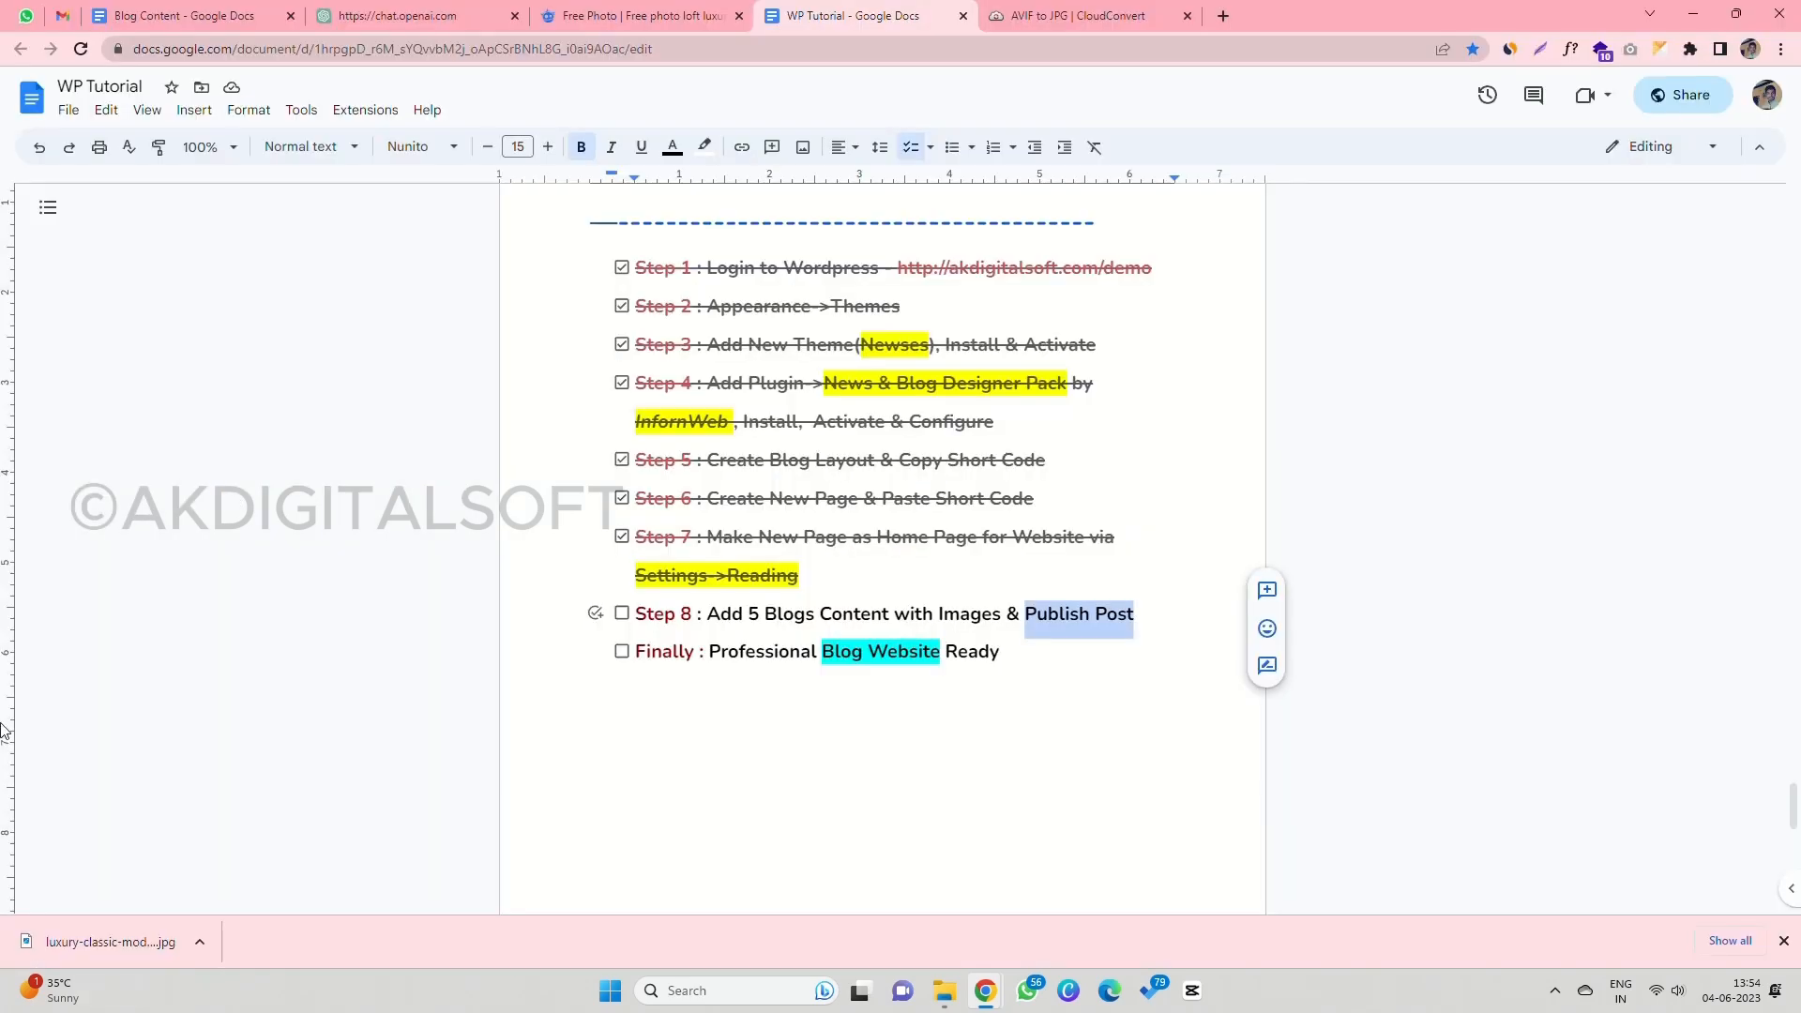
pyautogui.click(233, 12)
pyautogui.scroll(10, 704, 349)
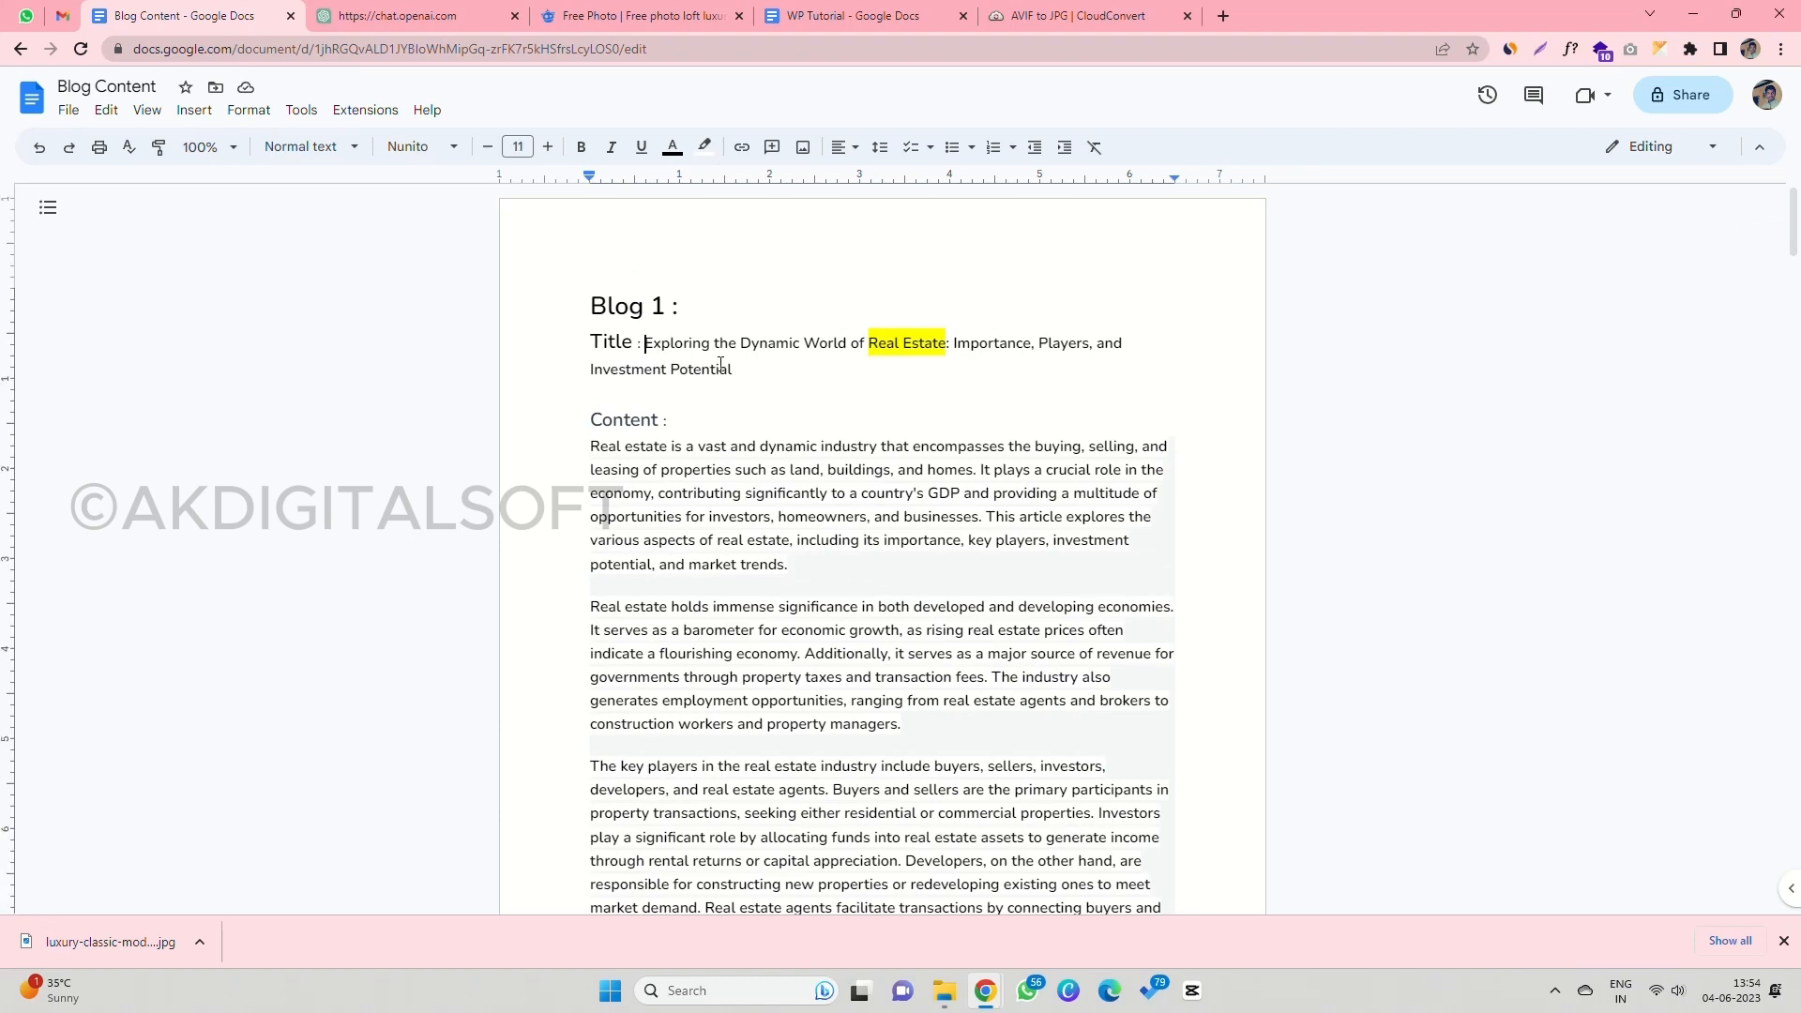
pyautogui.moveTo(647, 348); pyautogui.dragTo(769, 380)
pyautogui.hotkey('ctrl', 'c')
pyautogui.hotkey('alt', 'Tab')
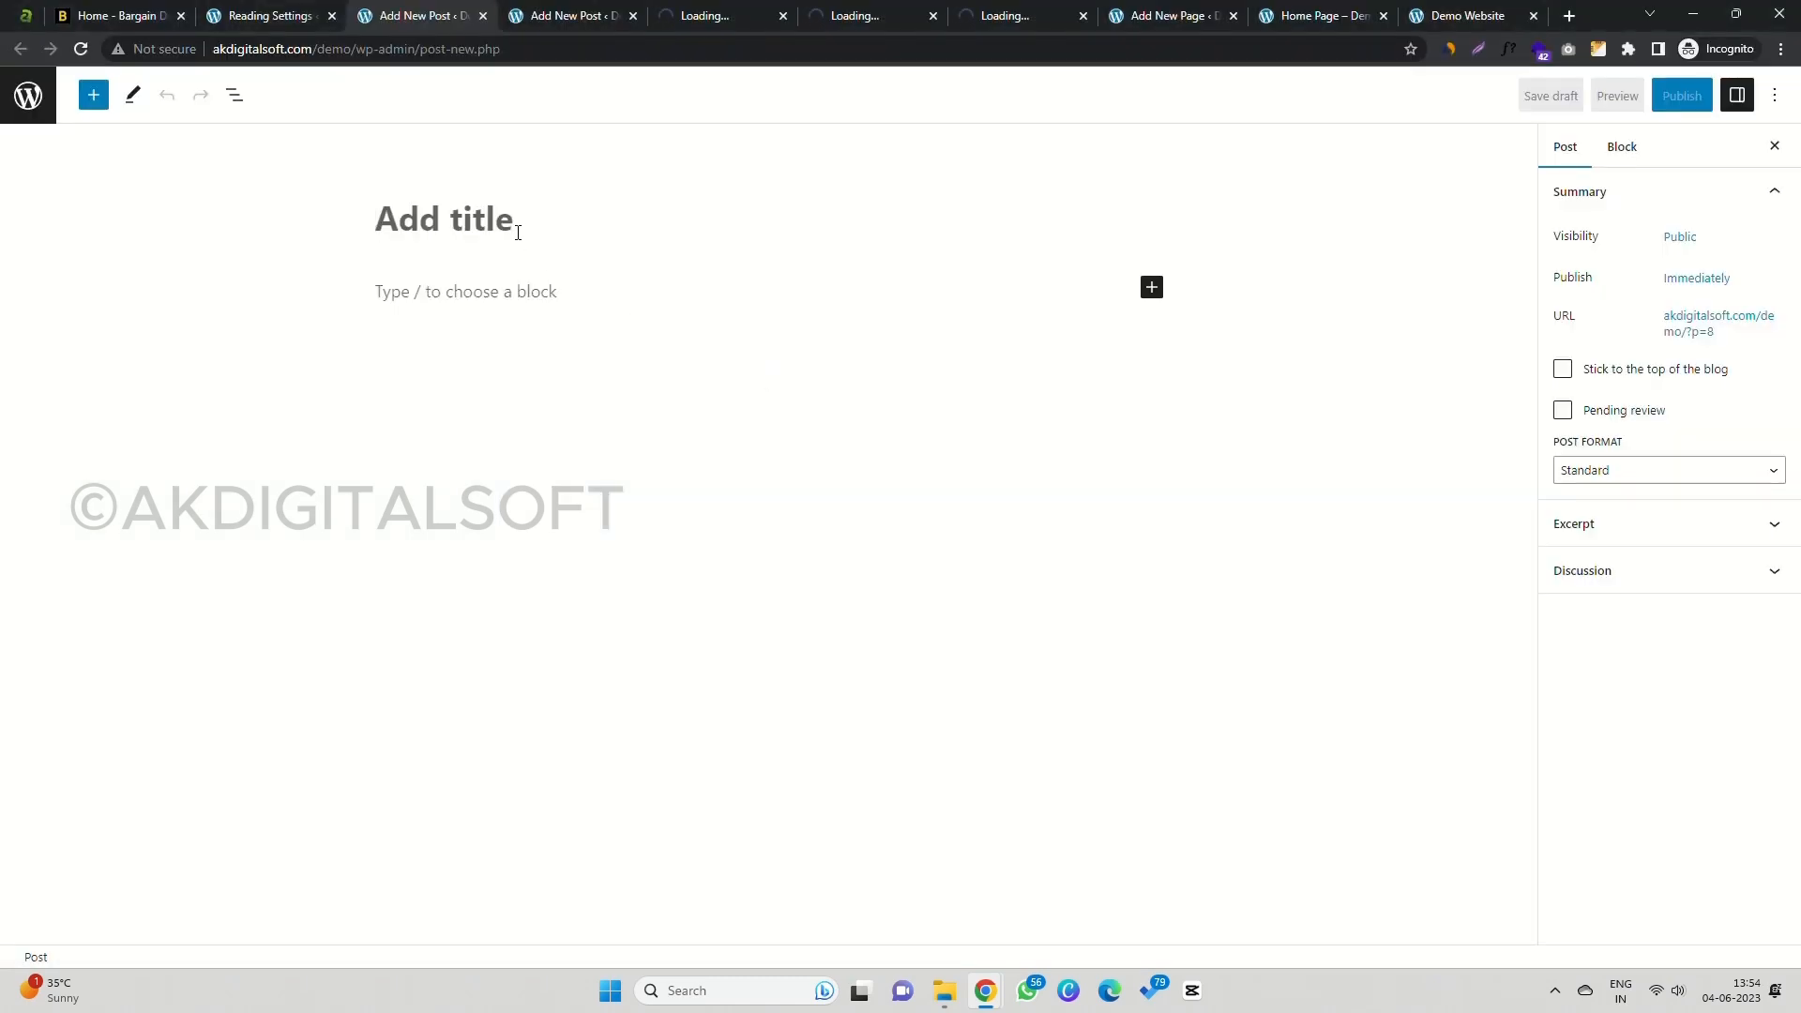
pyautogui.click(518, 232)
pyautogui.hotkey('ctrl', 'v')
# Step: Copy all of Blog 1's content paragraphs from the Blog Content document into the body of the first post
pyautogui.hotkey('alt', 'Tab')
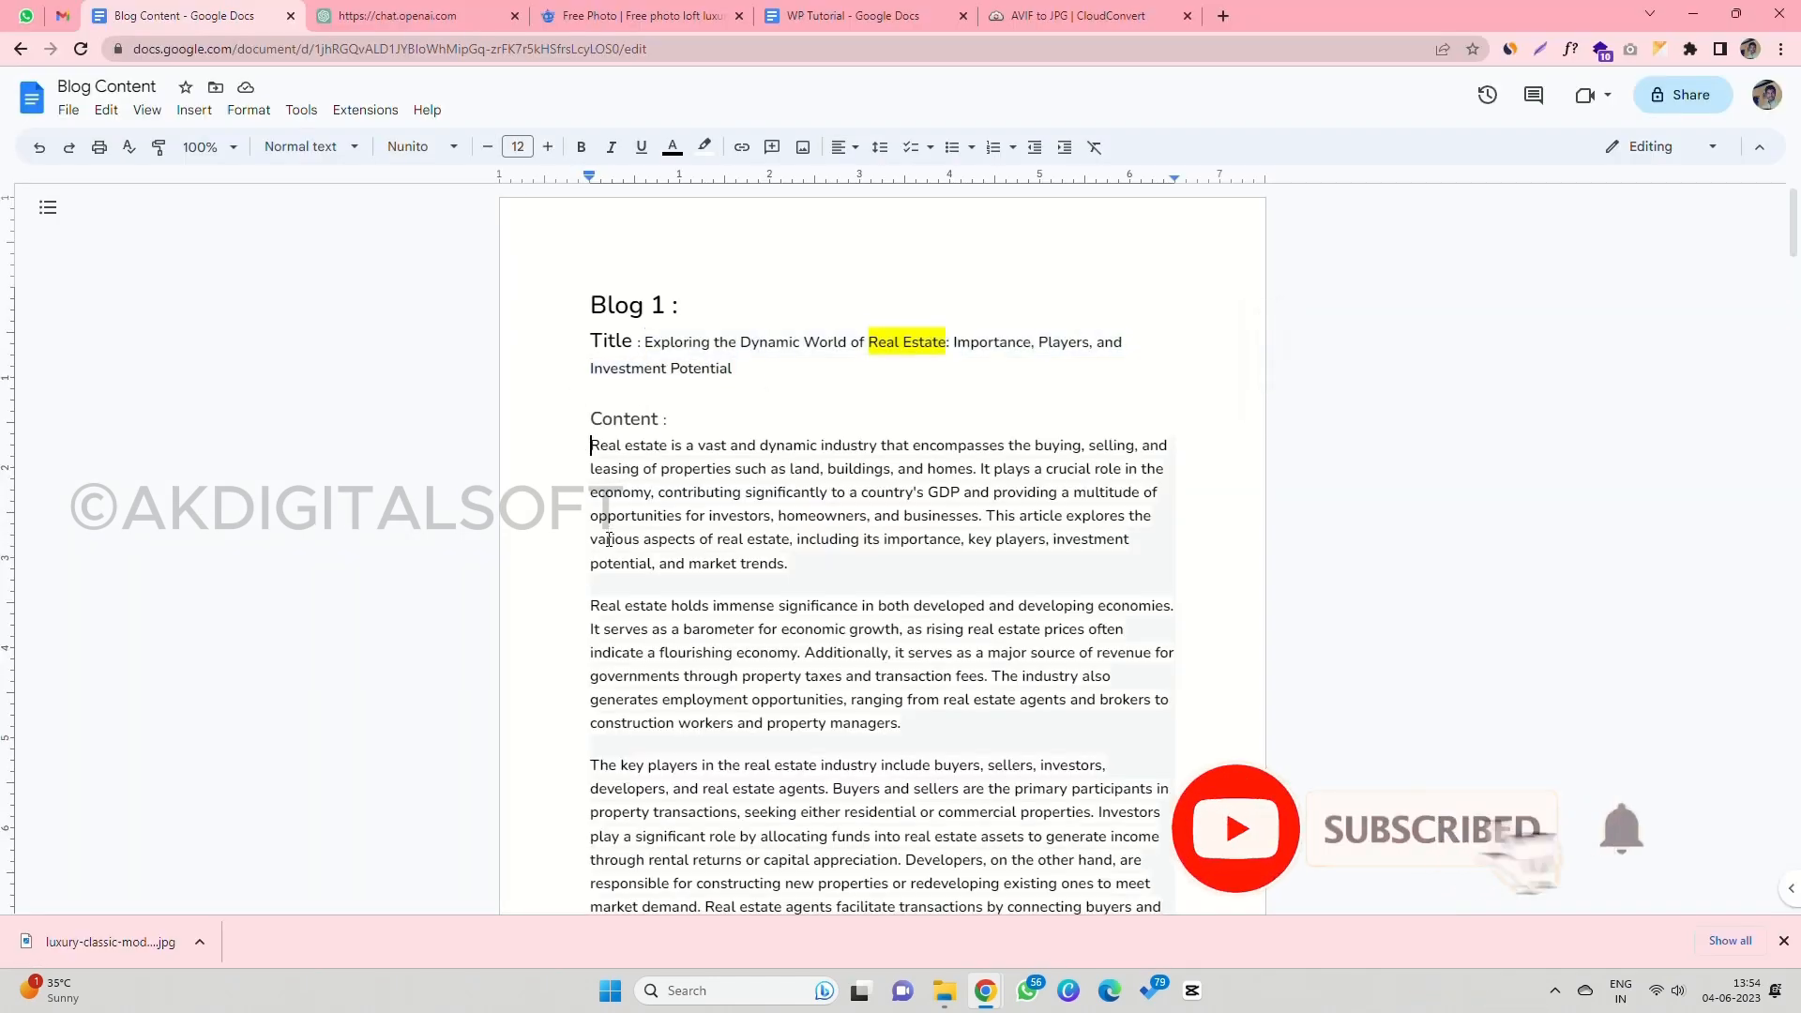
pyautogui.scroll(-8, 609, 539)
pyautogui.keyDown('shift'); pyautogui.click(867, 731); pyautogui.keyUp('shift')
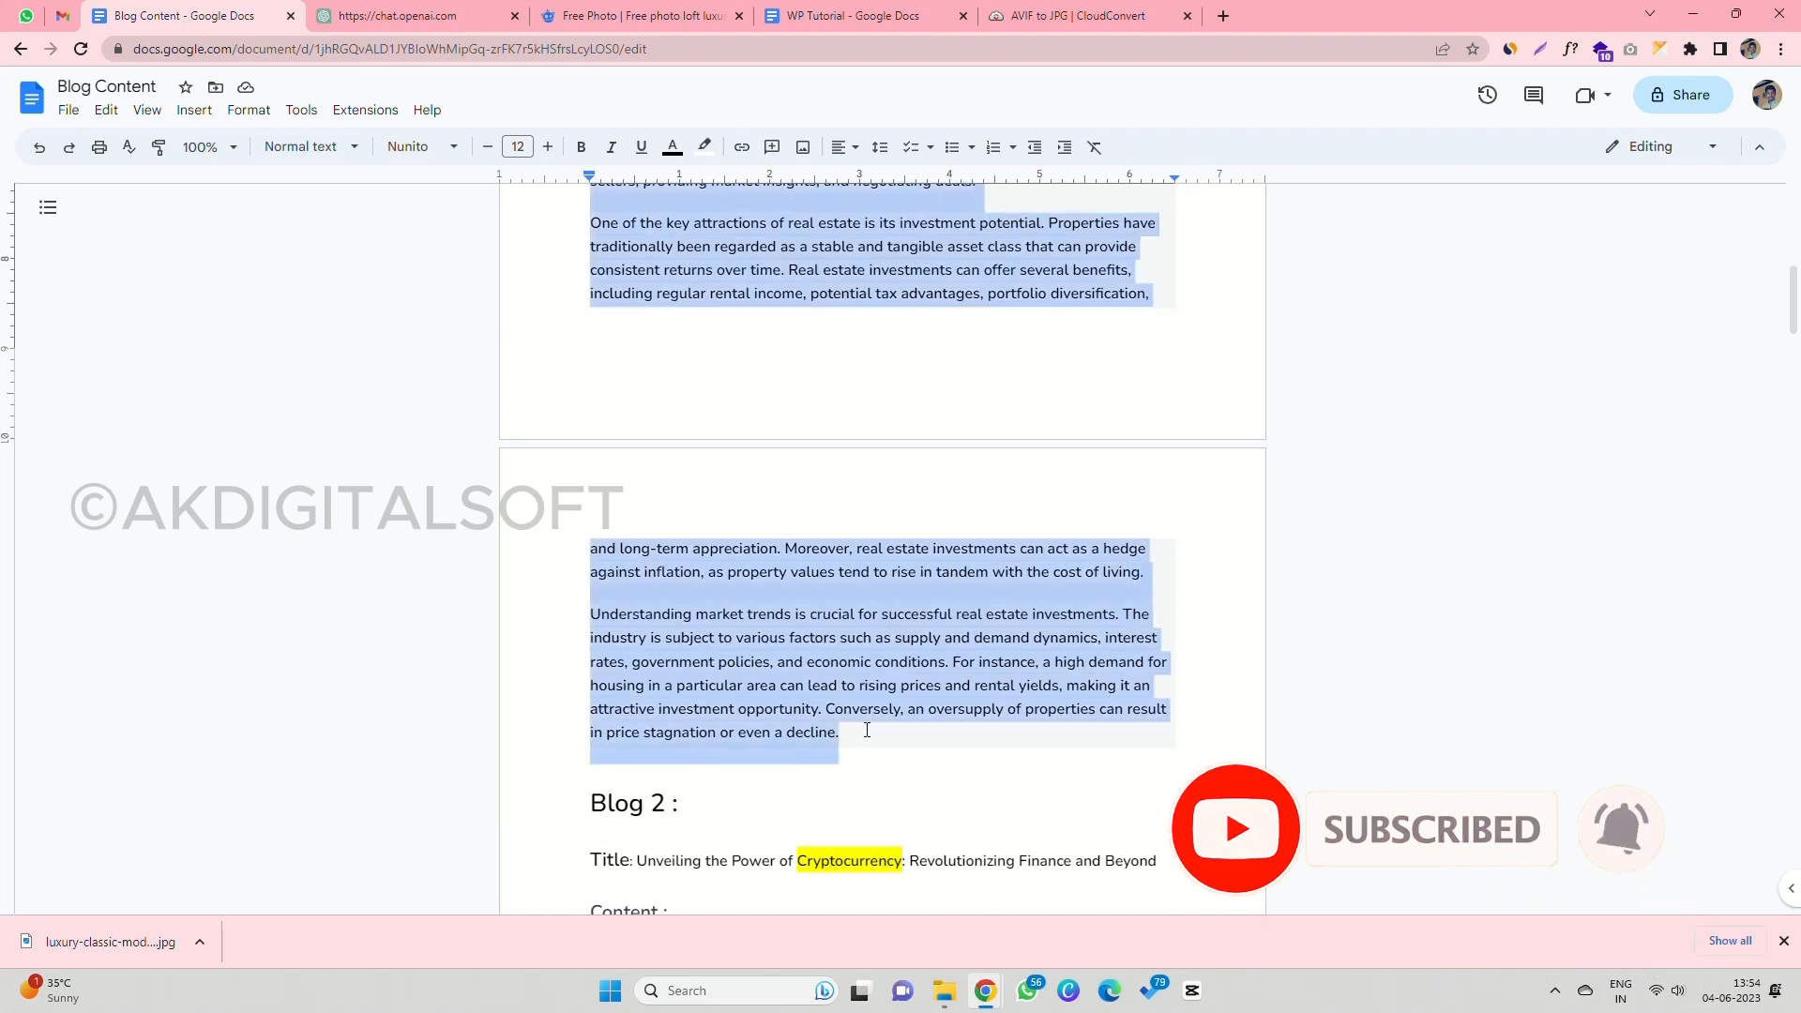
pyautogui.hotkey('ctrl', 'c')
pyautogui.hotkey('alt', 'Tab')
pyautogui.click(534, 342)
pyautogui.hotkey('ctrl', 'v')
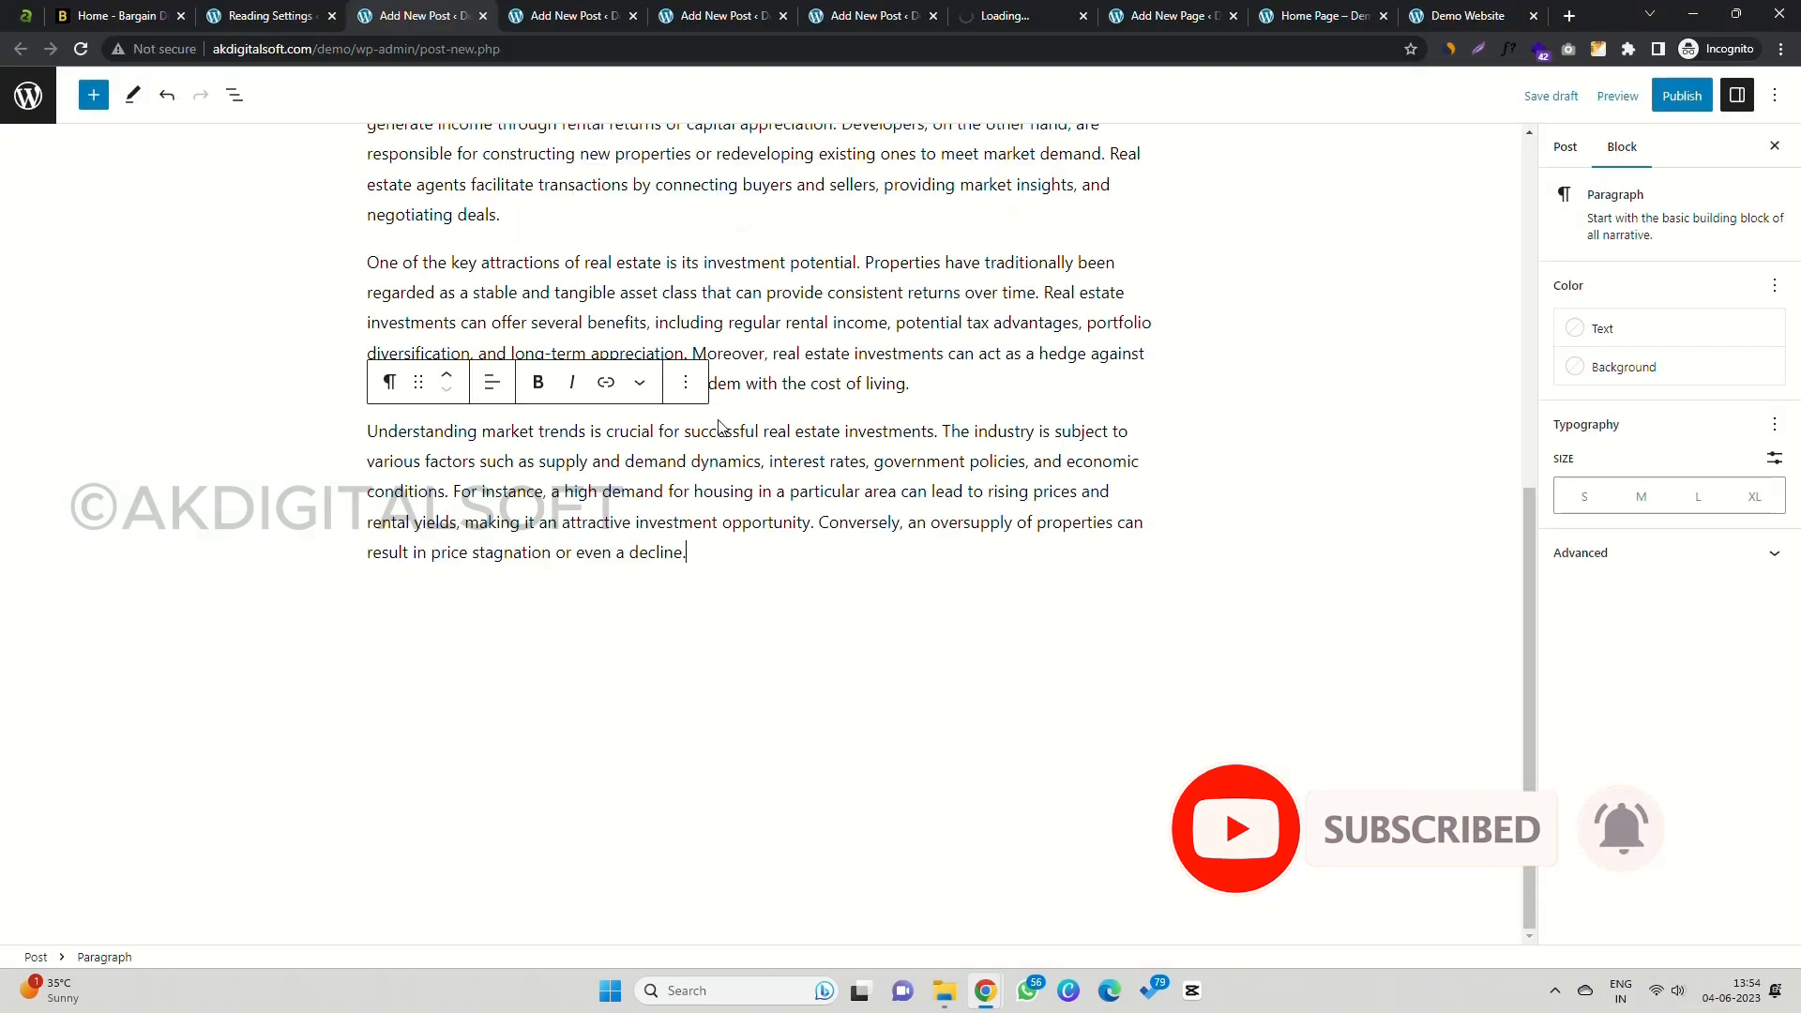
pyautogui.scroll(7, 719, 425)
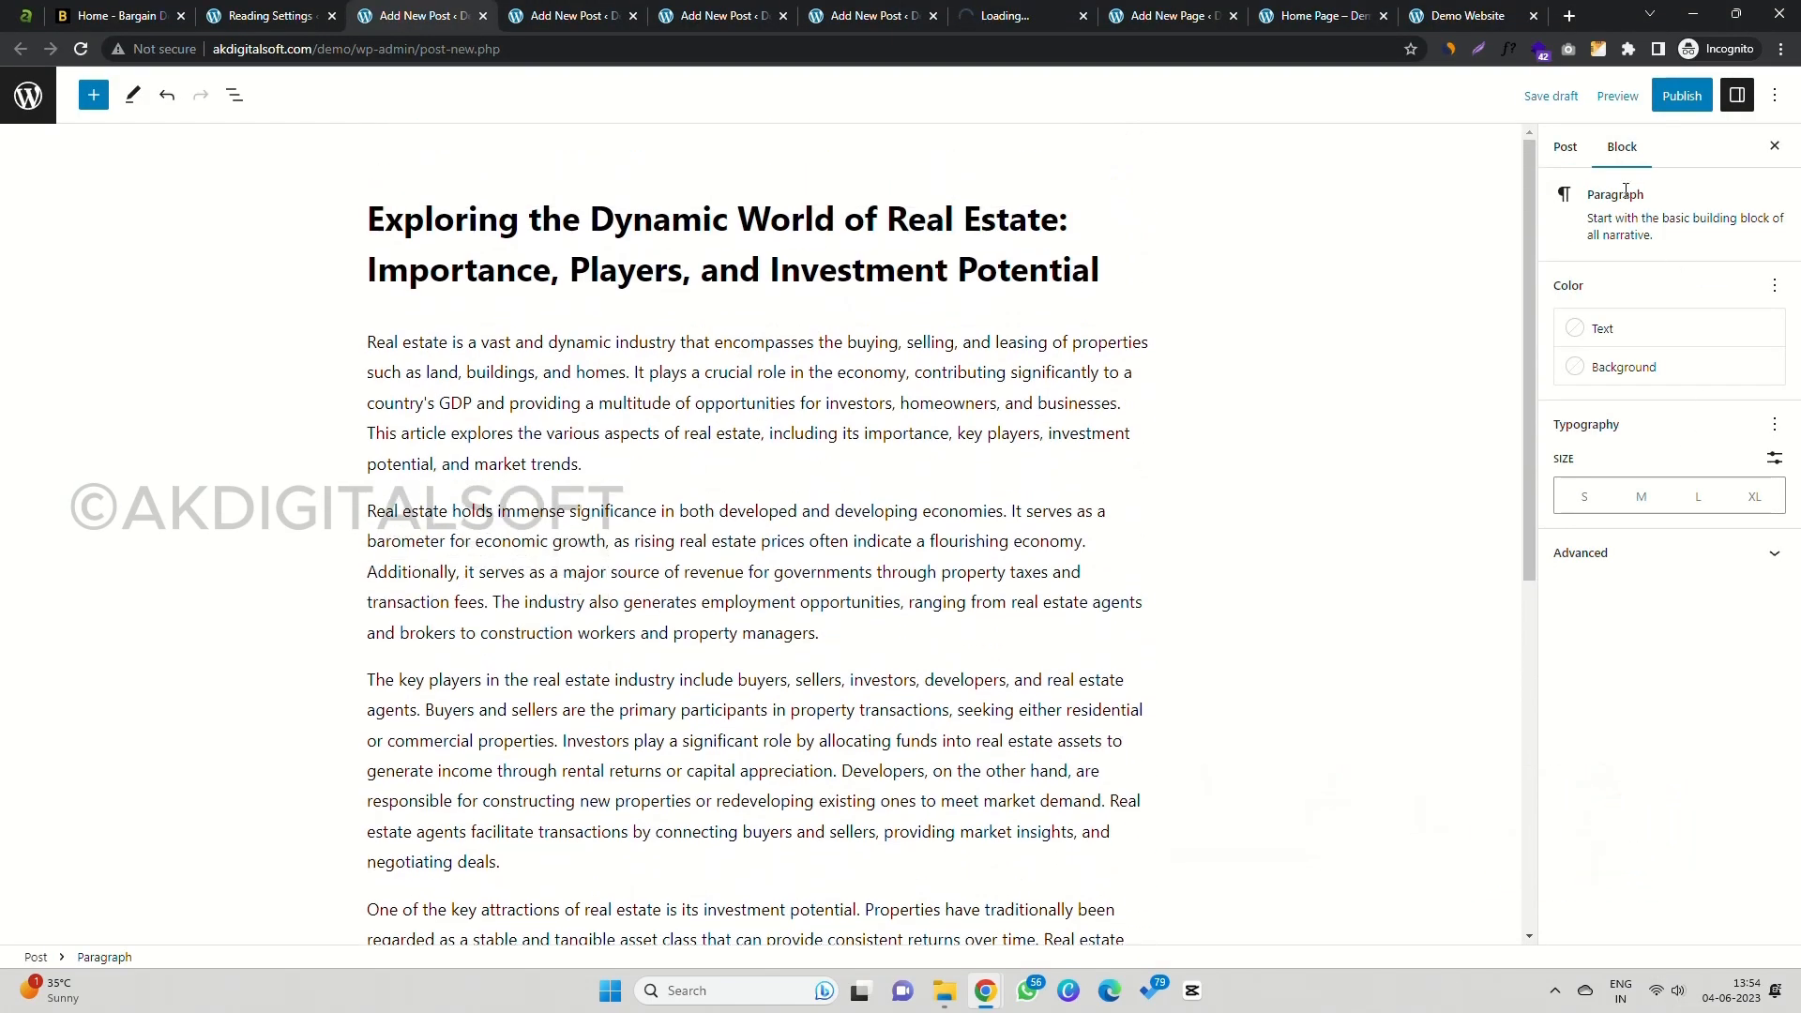
# Step: Upload all five JPG images from the Blog Images folder through the post's featured image settings
pyautogui.click(1565, 147)
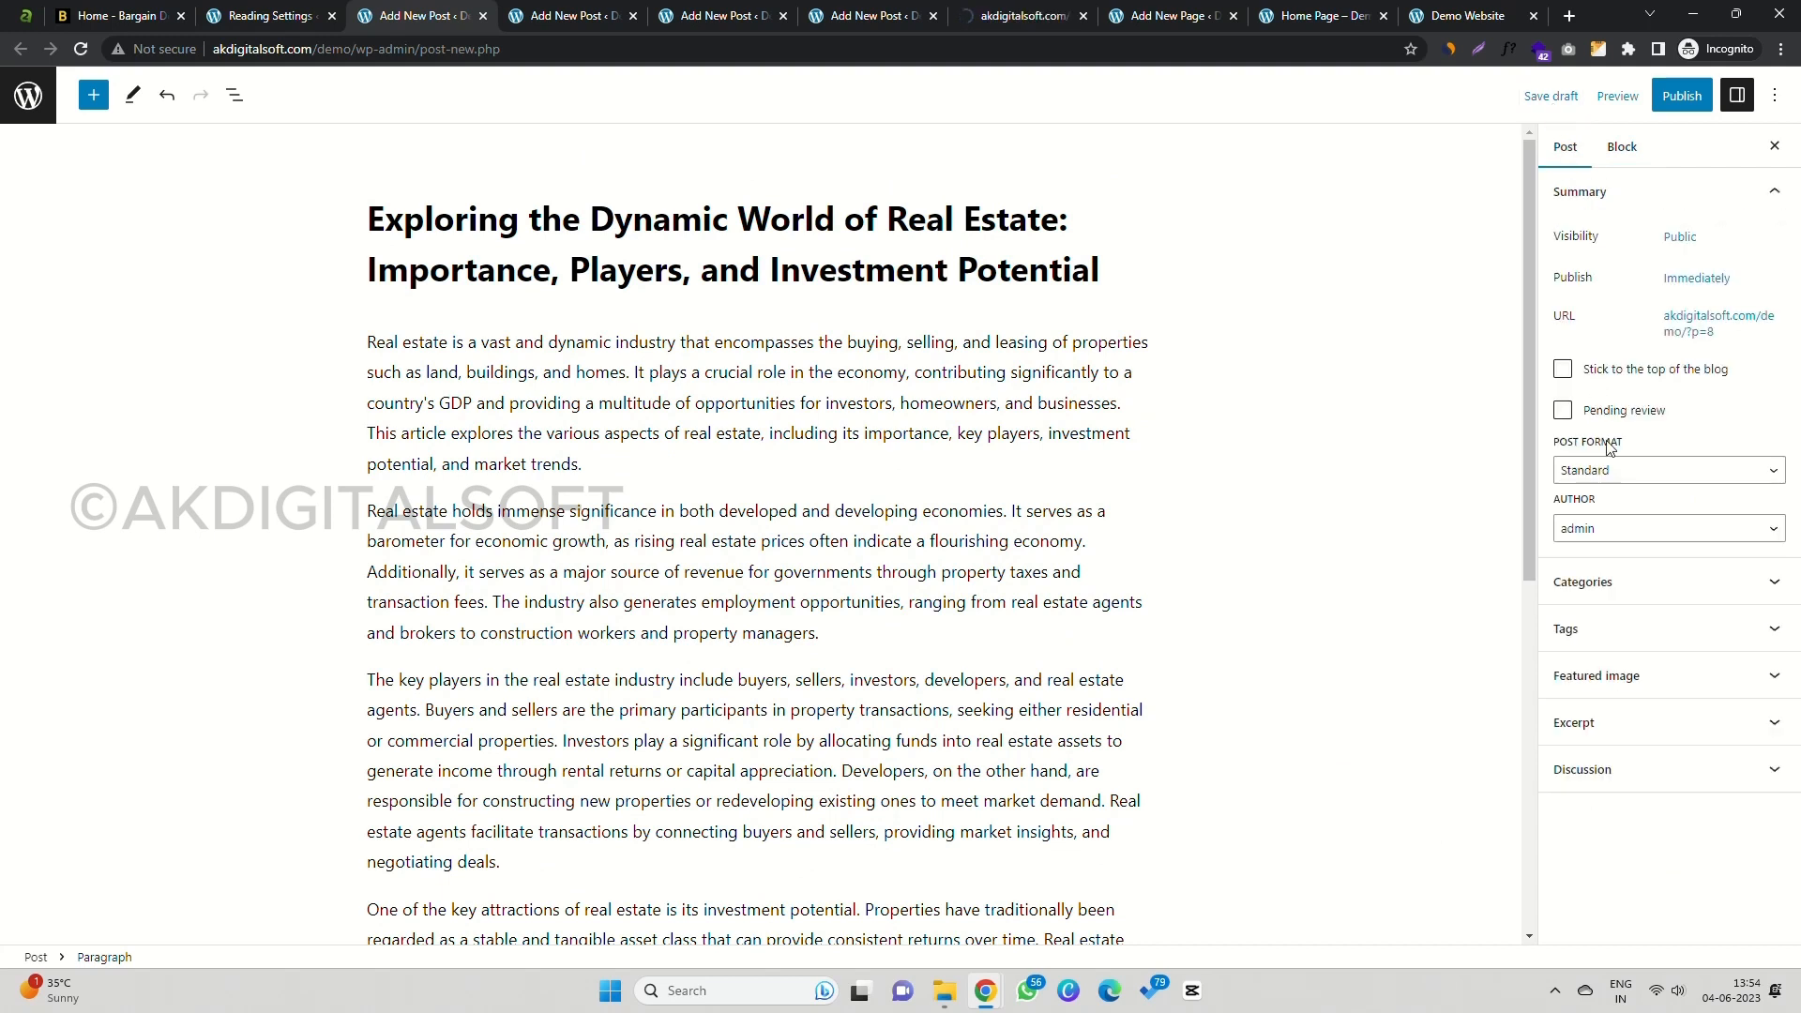
pyautogui.click(1608, 680)
pyautogui.click(1639, 748)
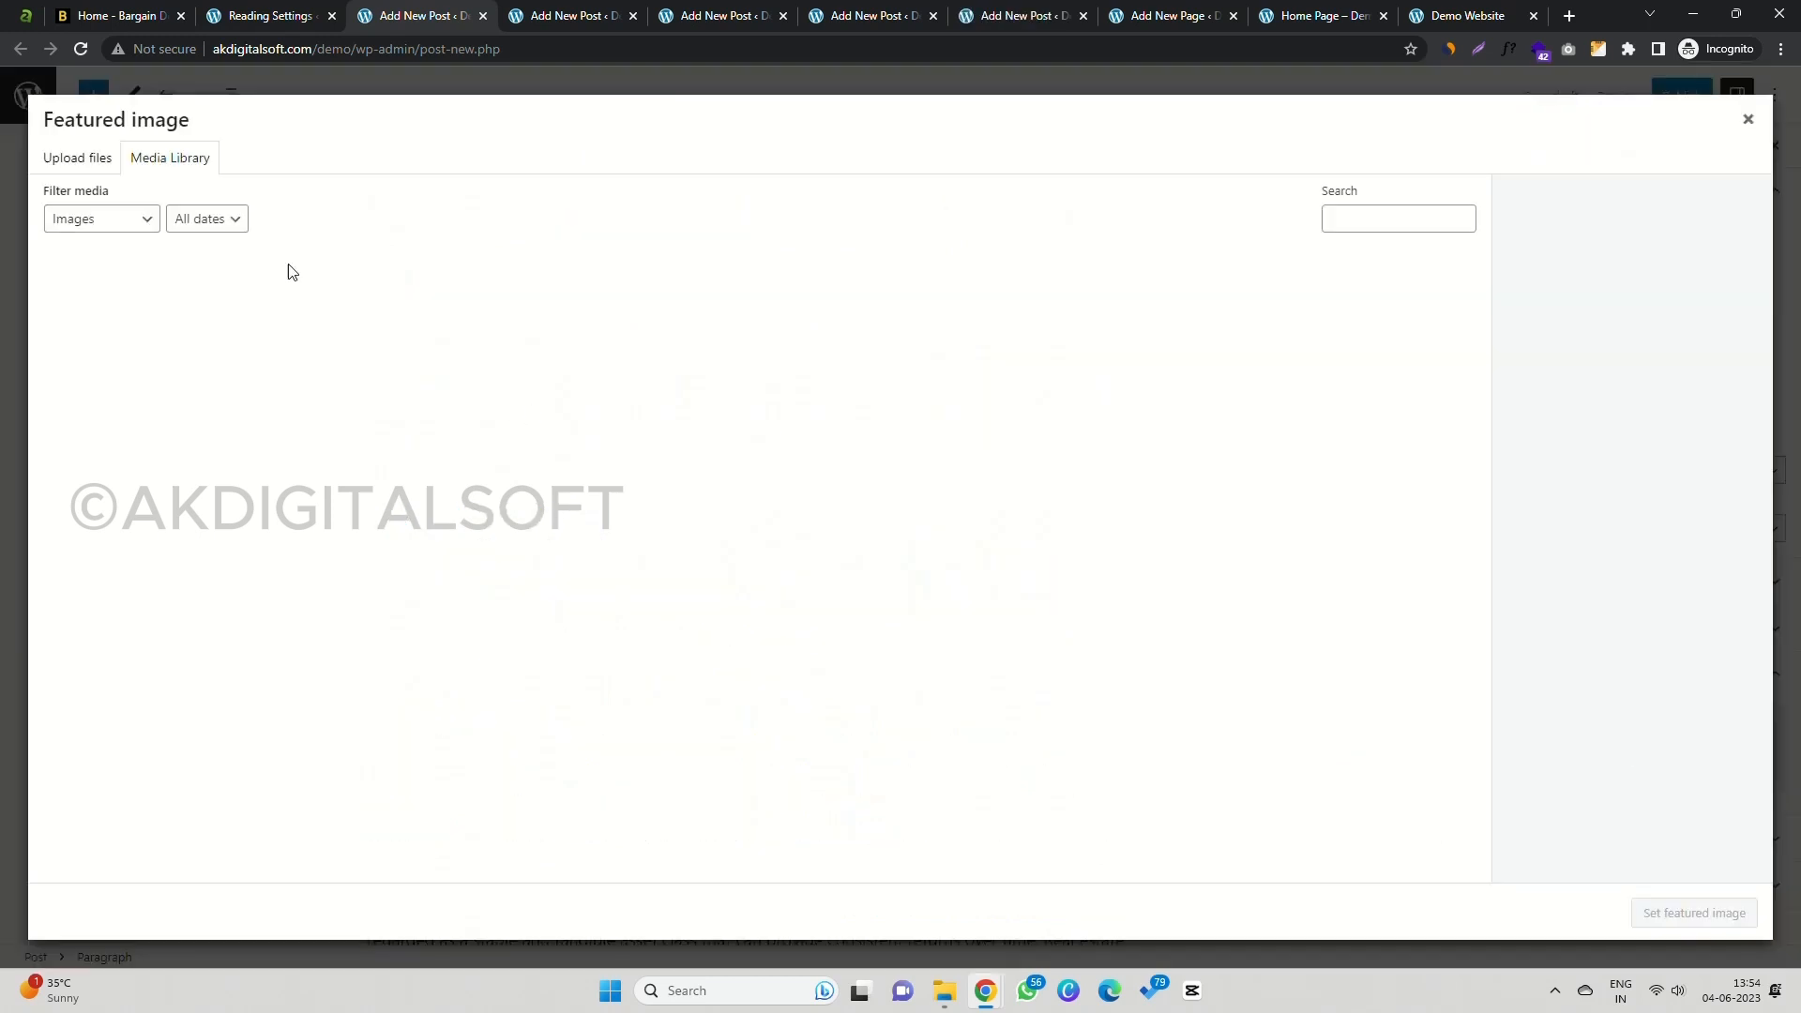
pyautogui.click(78, 158)
pyautogui.click(909, 490)
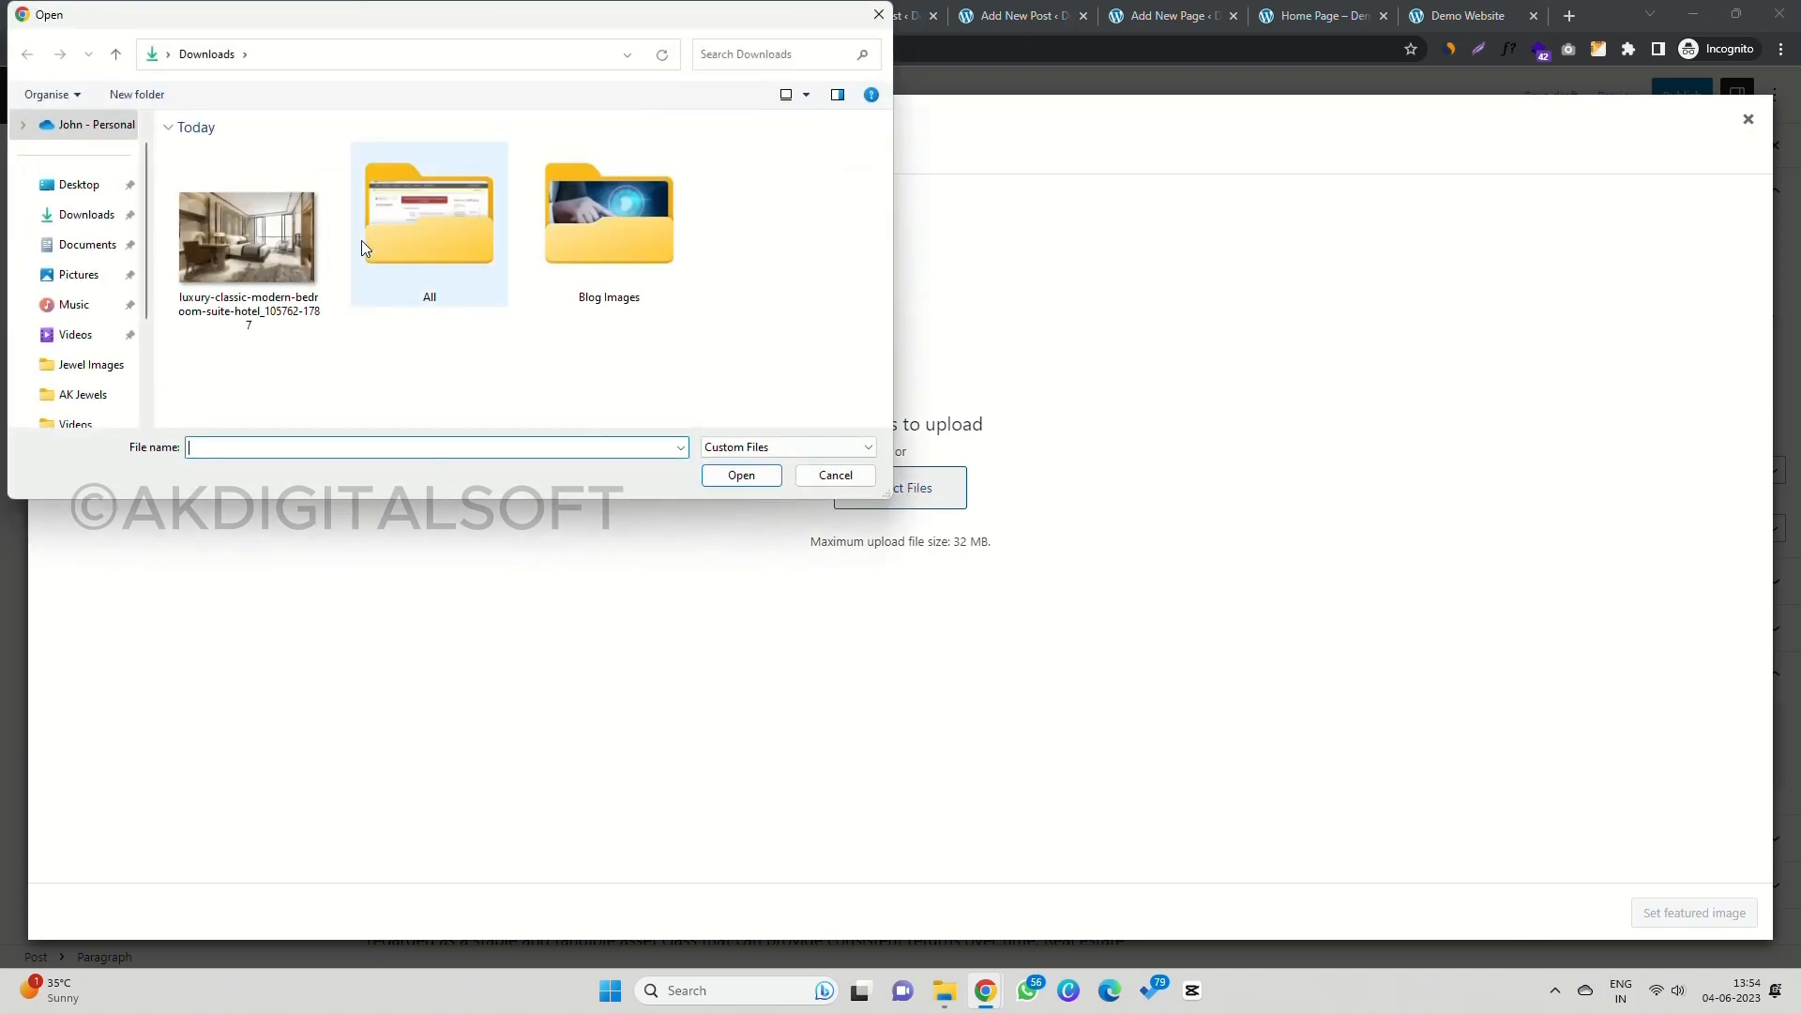
pyautogui.doubleClick(588, 227)
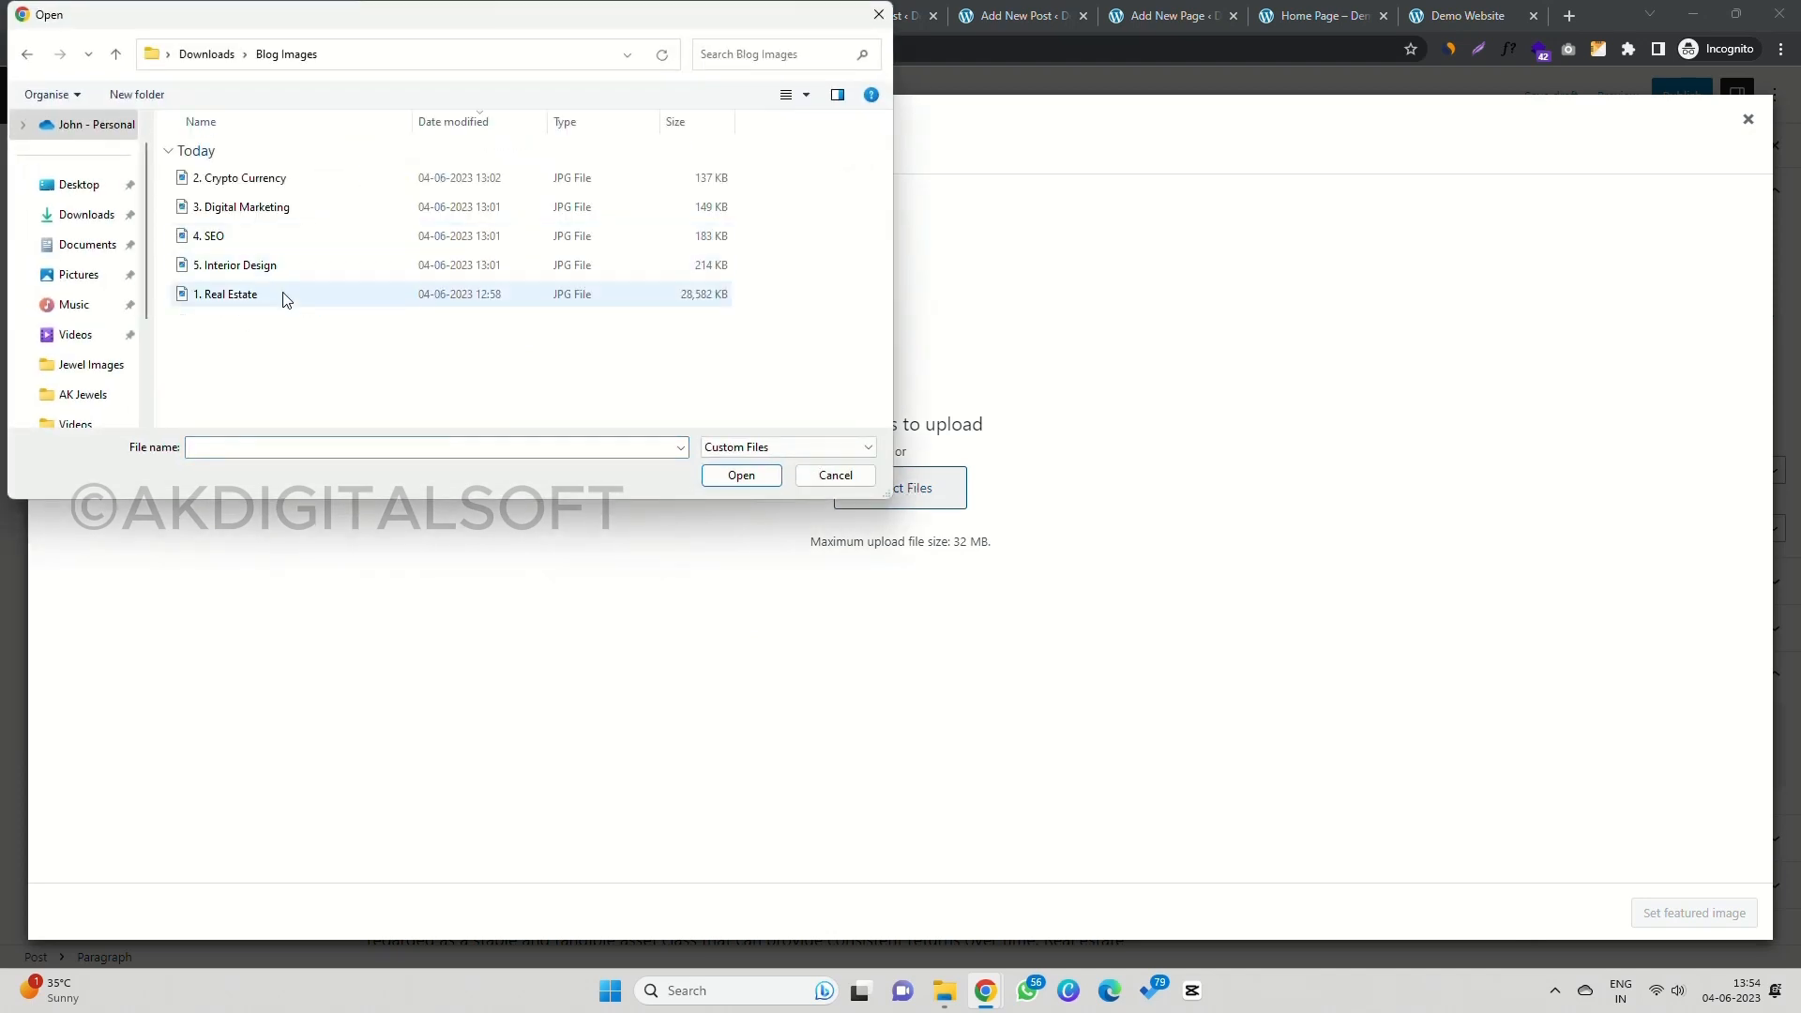
pyautogui.click(281, 294)
pyautogui.keyDown('shift'); pyautogui.click(297, 184); pyautogui.keyUp('shift')
pyautogui.click(741, 475)
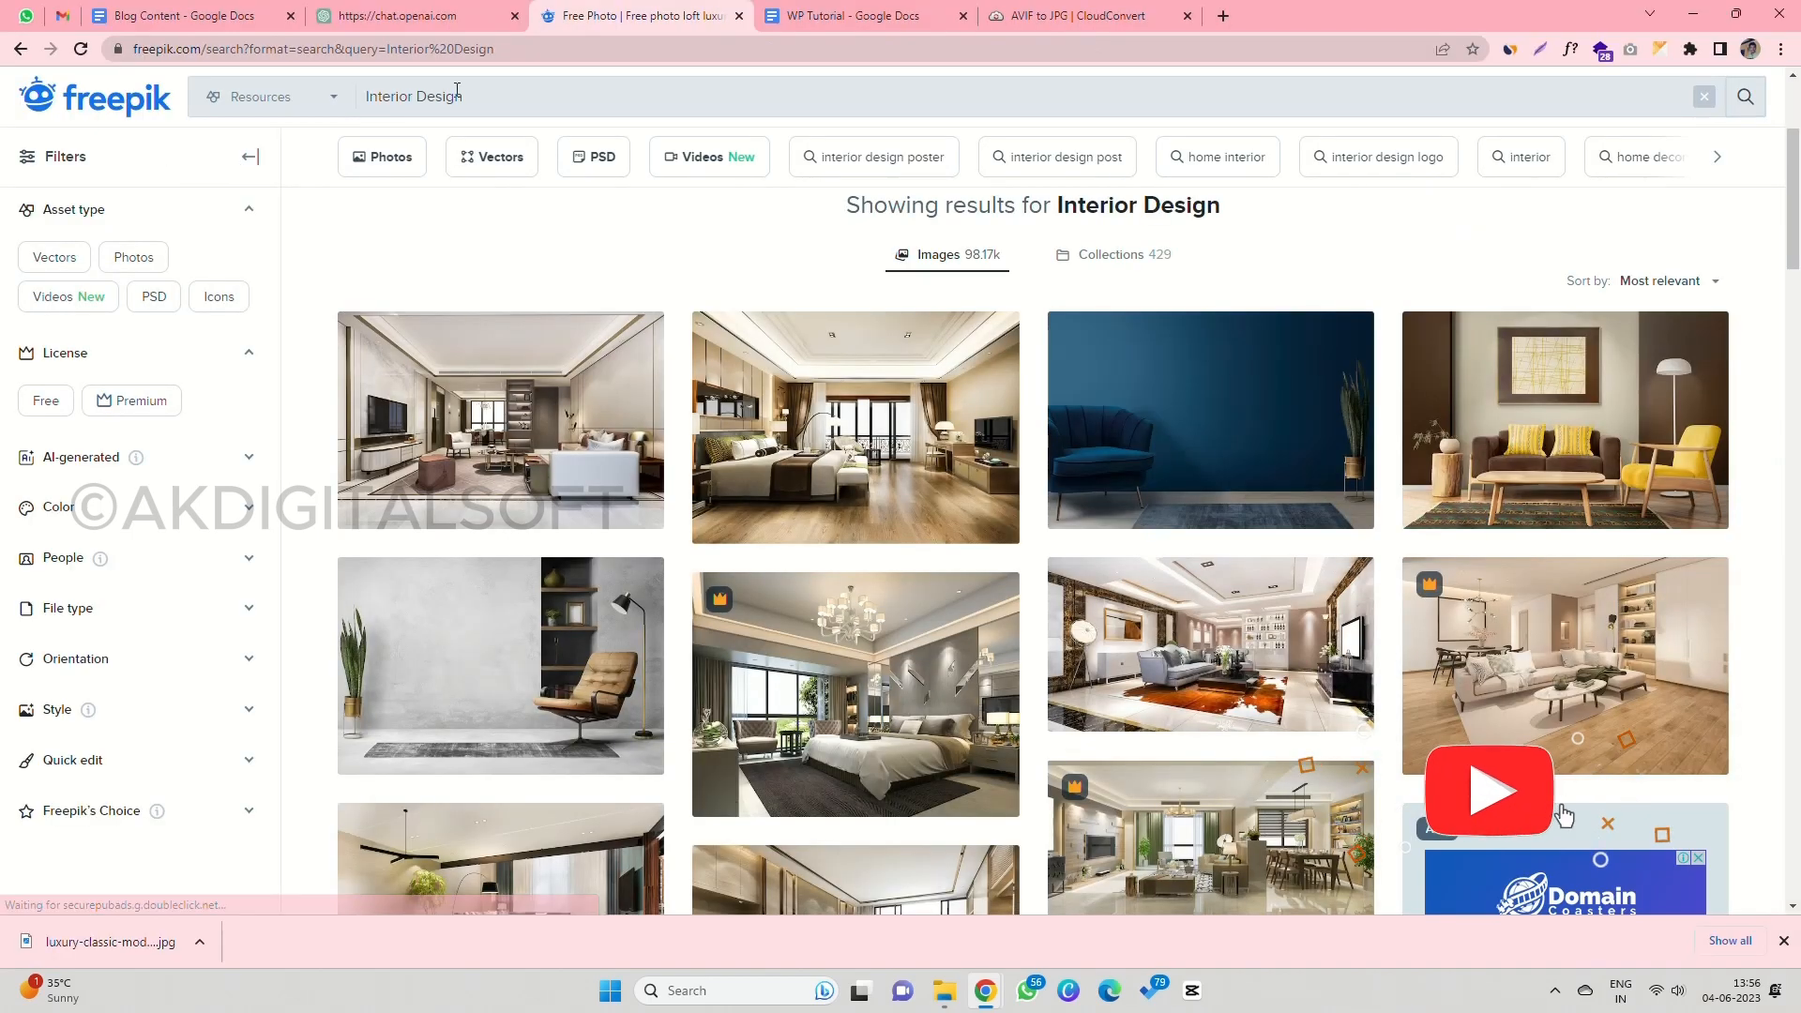
# Step: Search Freepik for "Real estate" and open the photo of Mumbai skyscrapers under construction
pyautogui.tripleClick(468, 95)
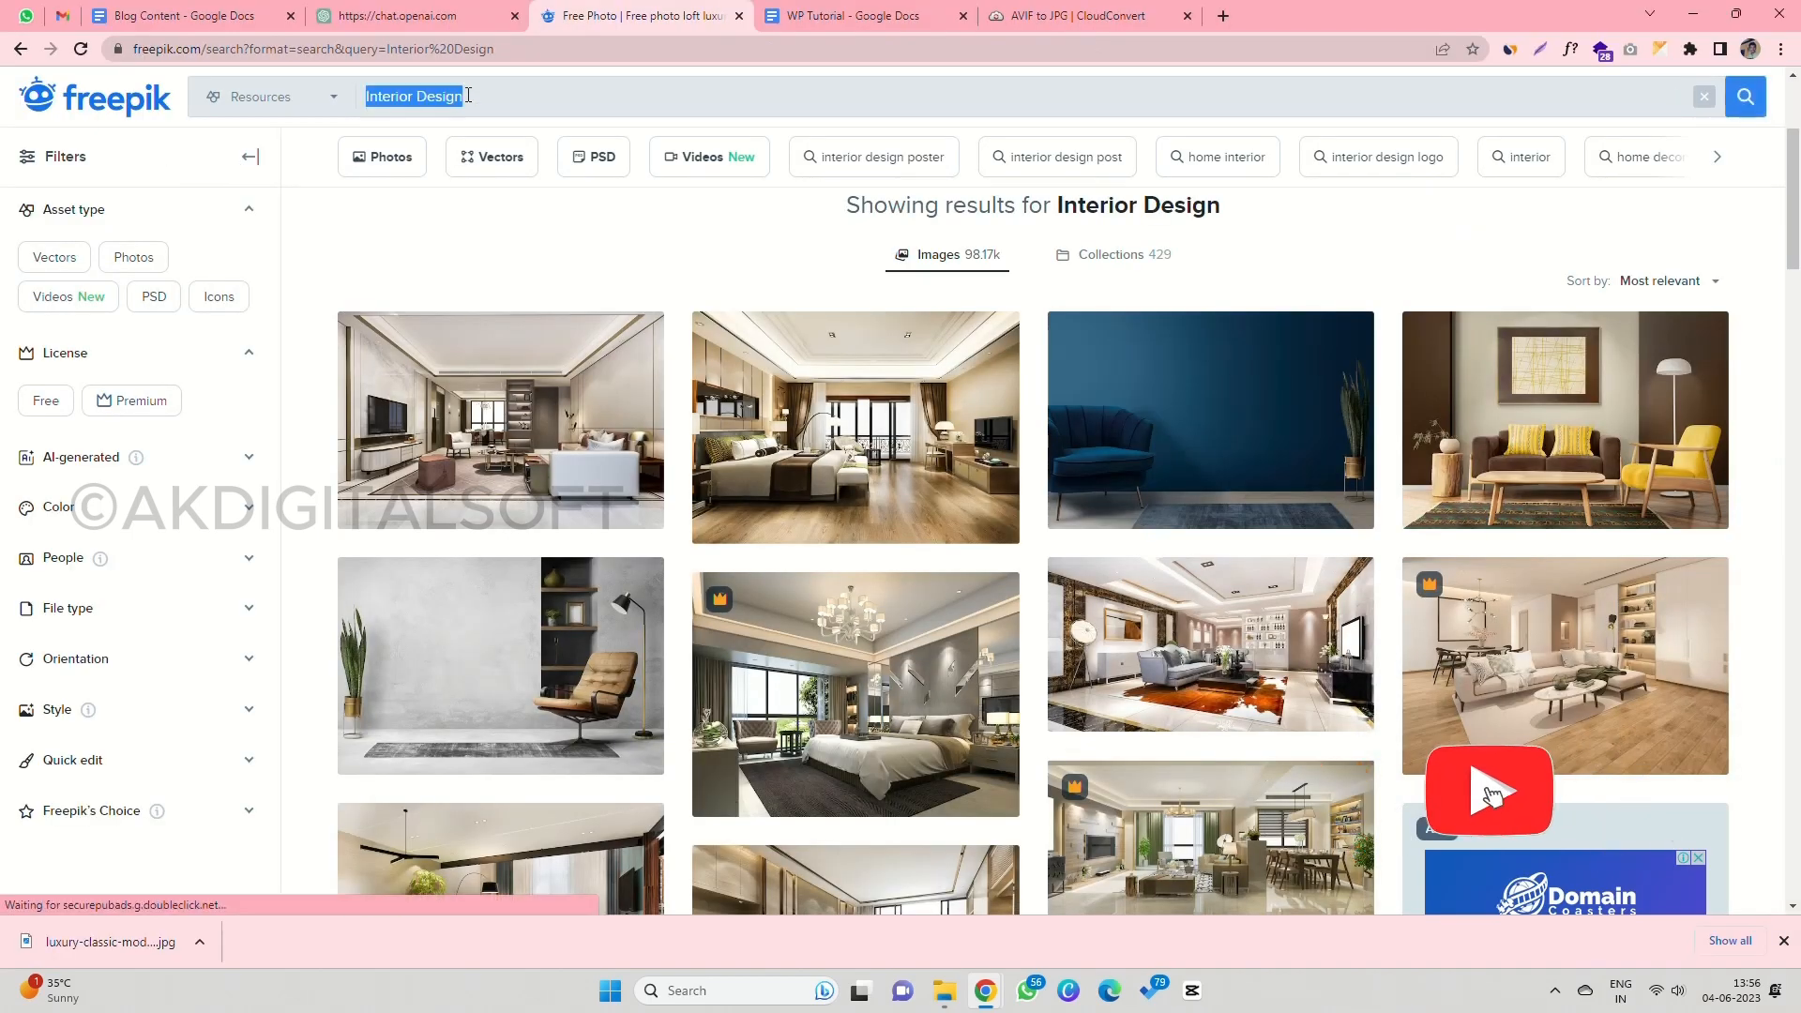
pyautogui.write('Real estate')
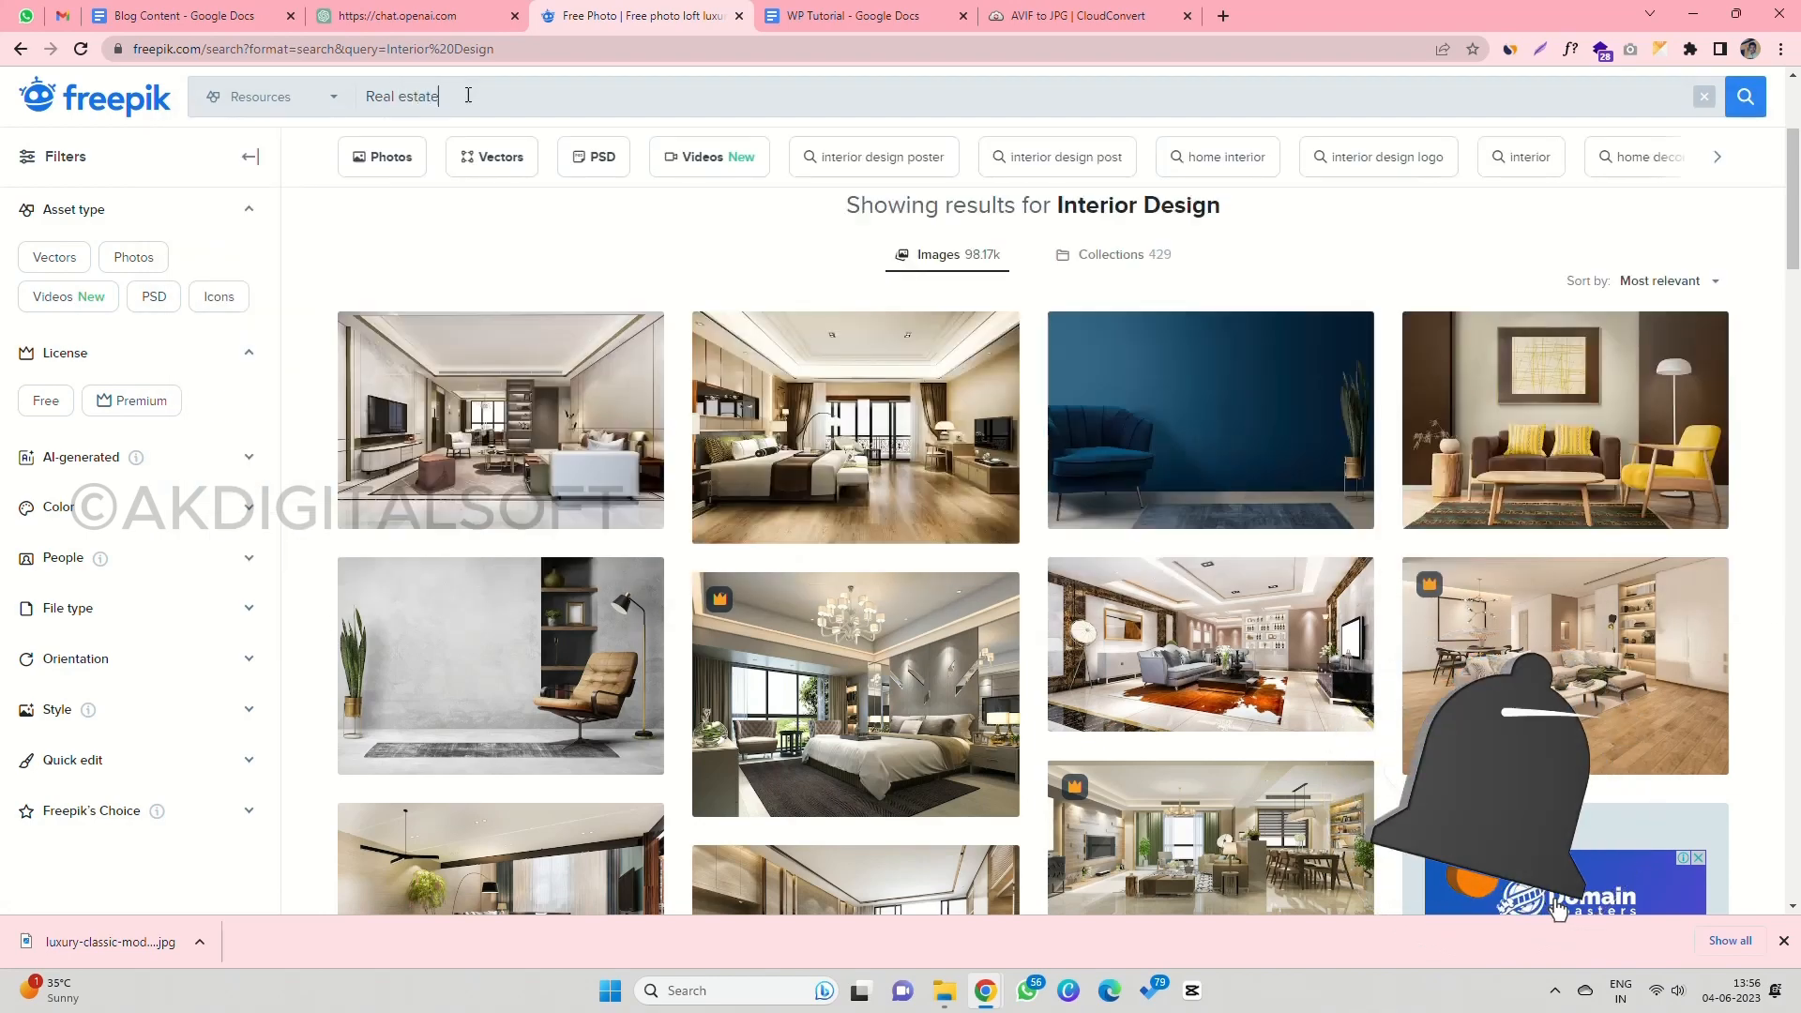
pyautogui.press('Return')
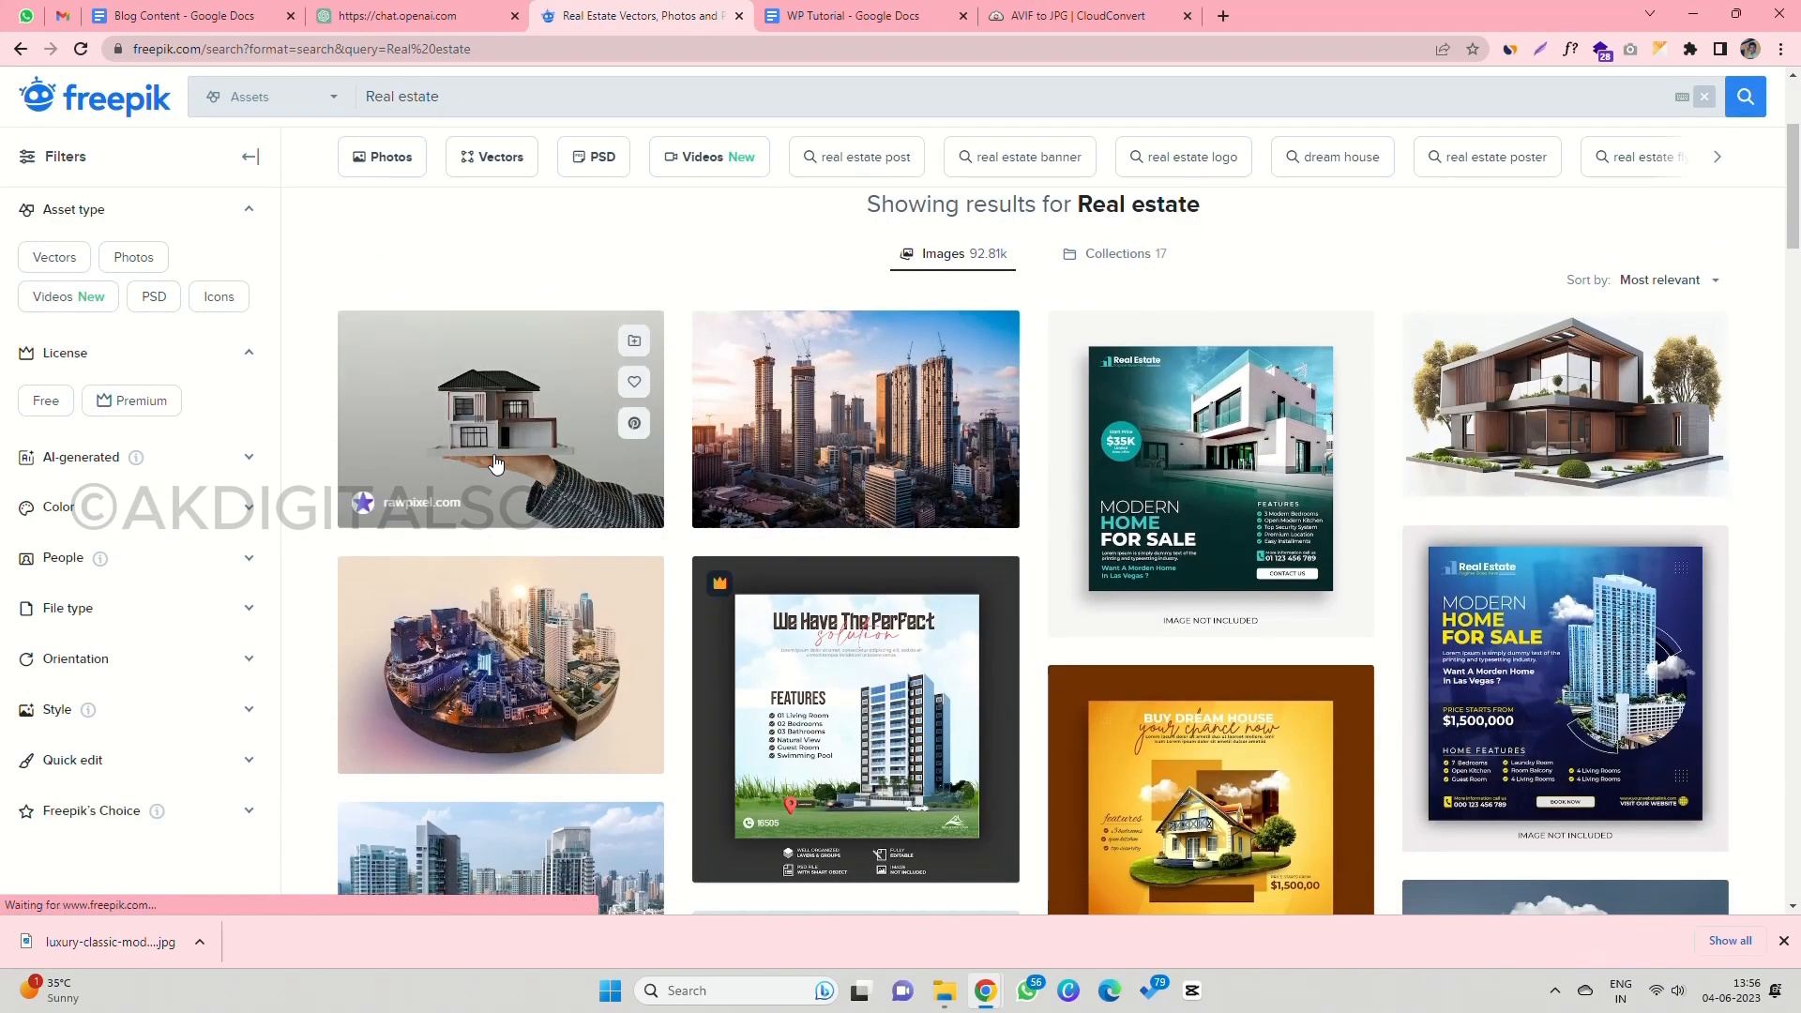
pyautogui.click(867, 441)
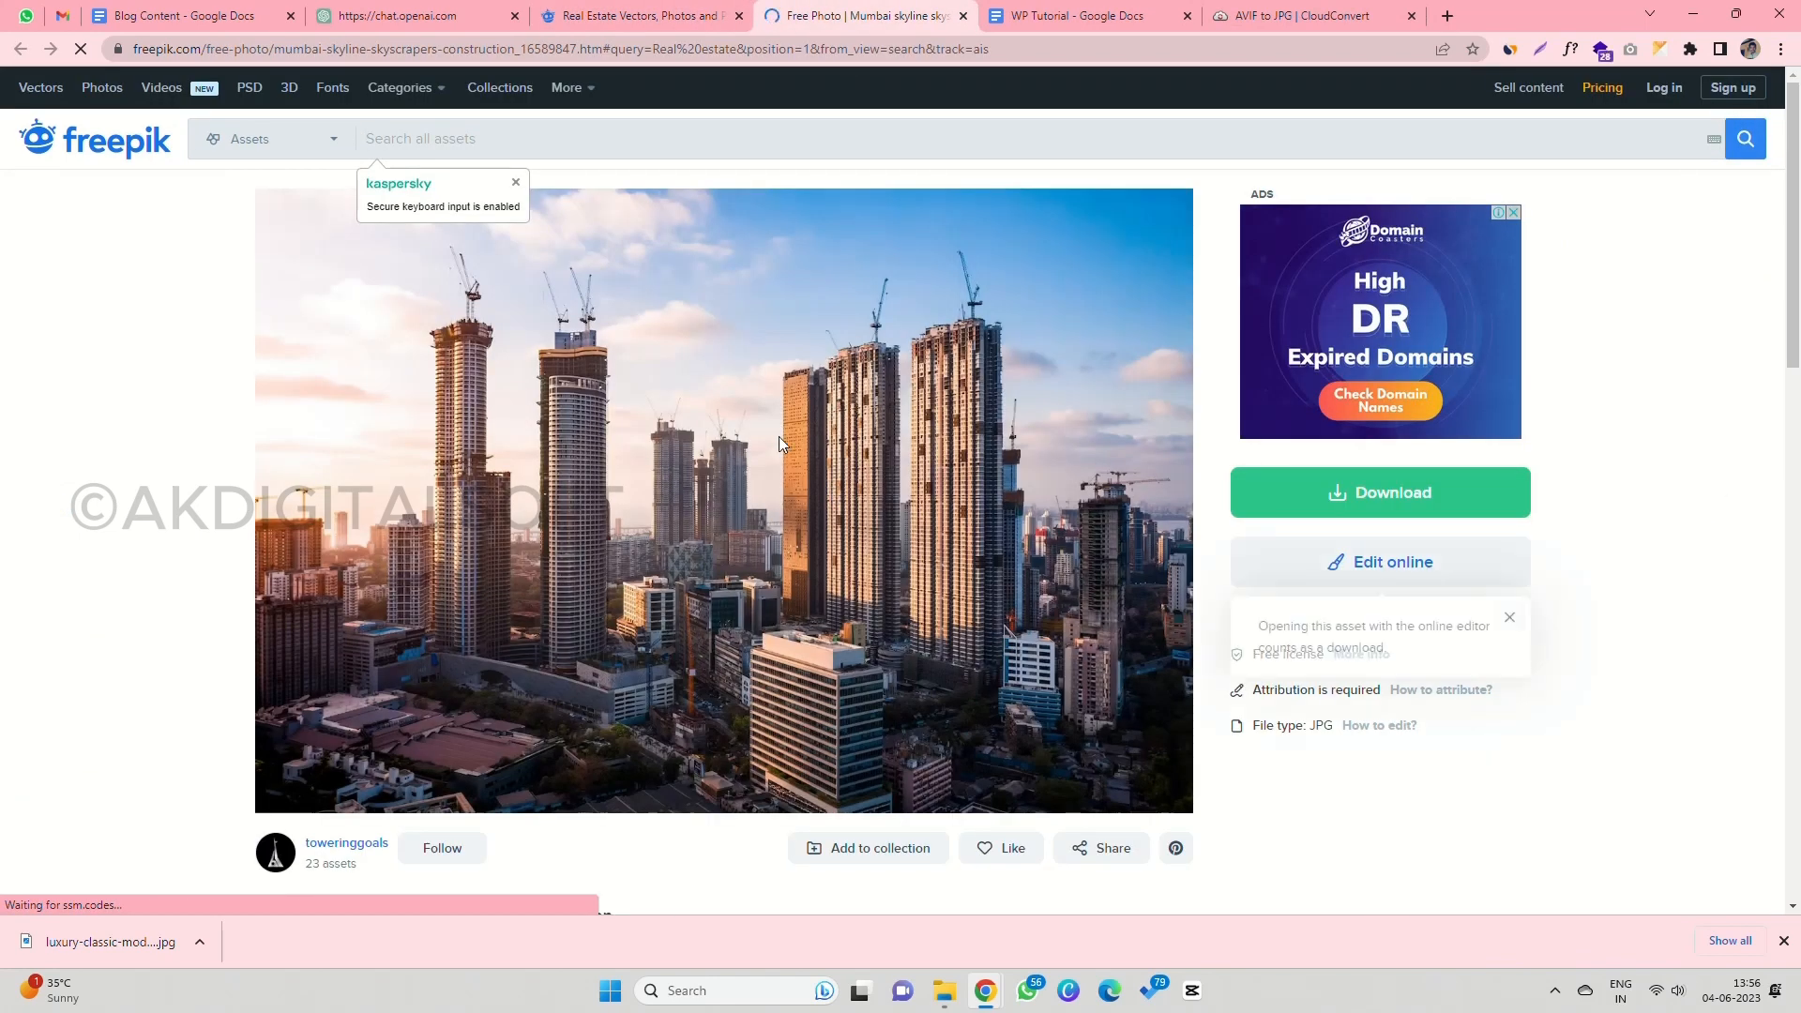
# Step: Save the Mumbai skyline photo as "Real Estate" in the Blog Images folder
pyautogui.rightClick(779, 436)
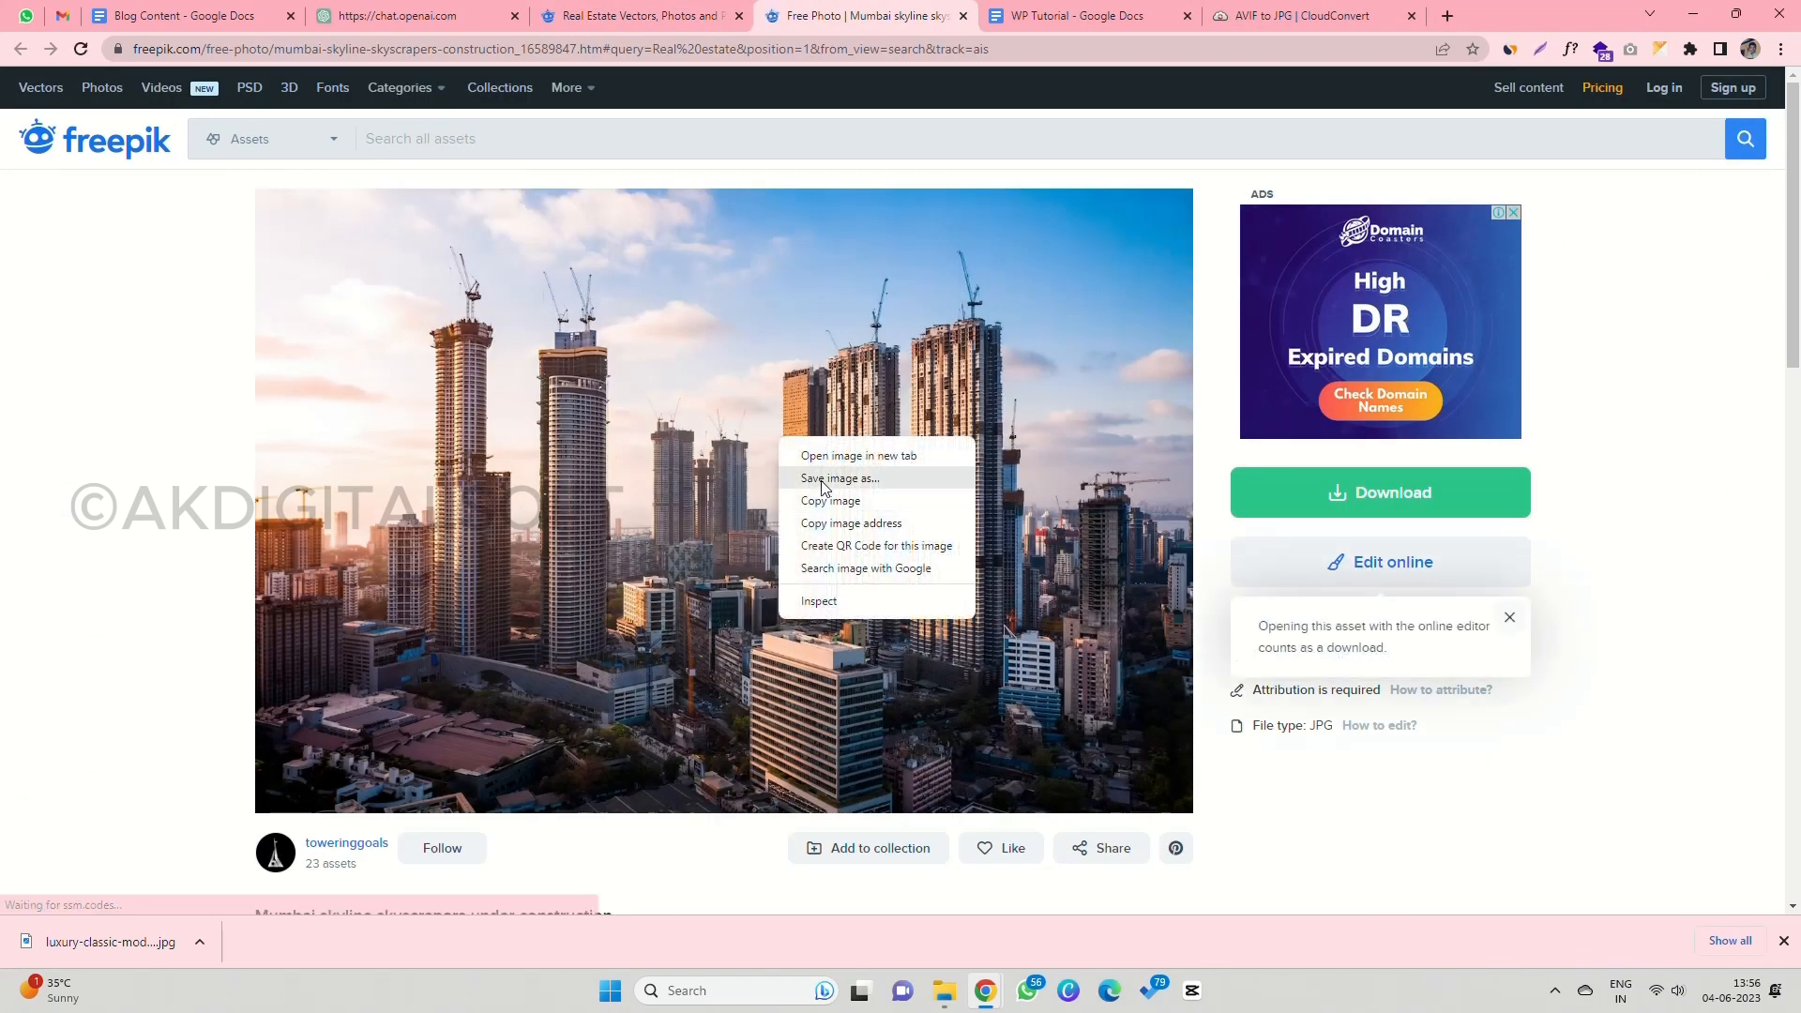
pyautogui.click(823, 480)
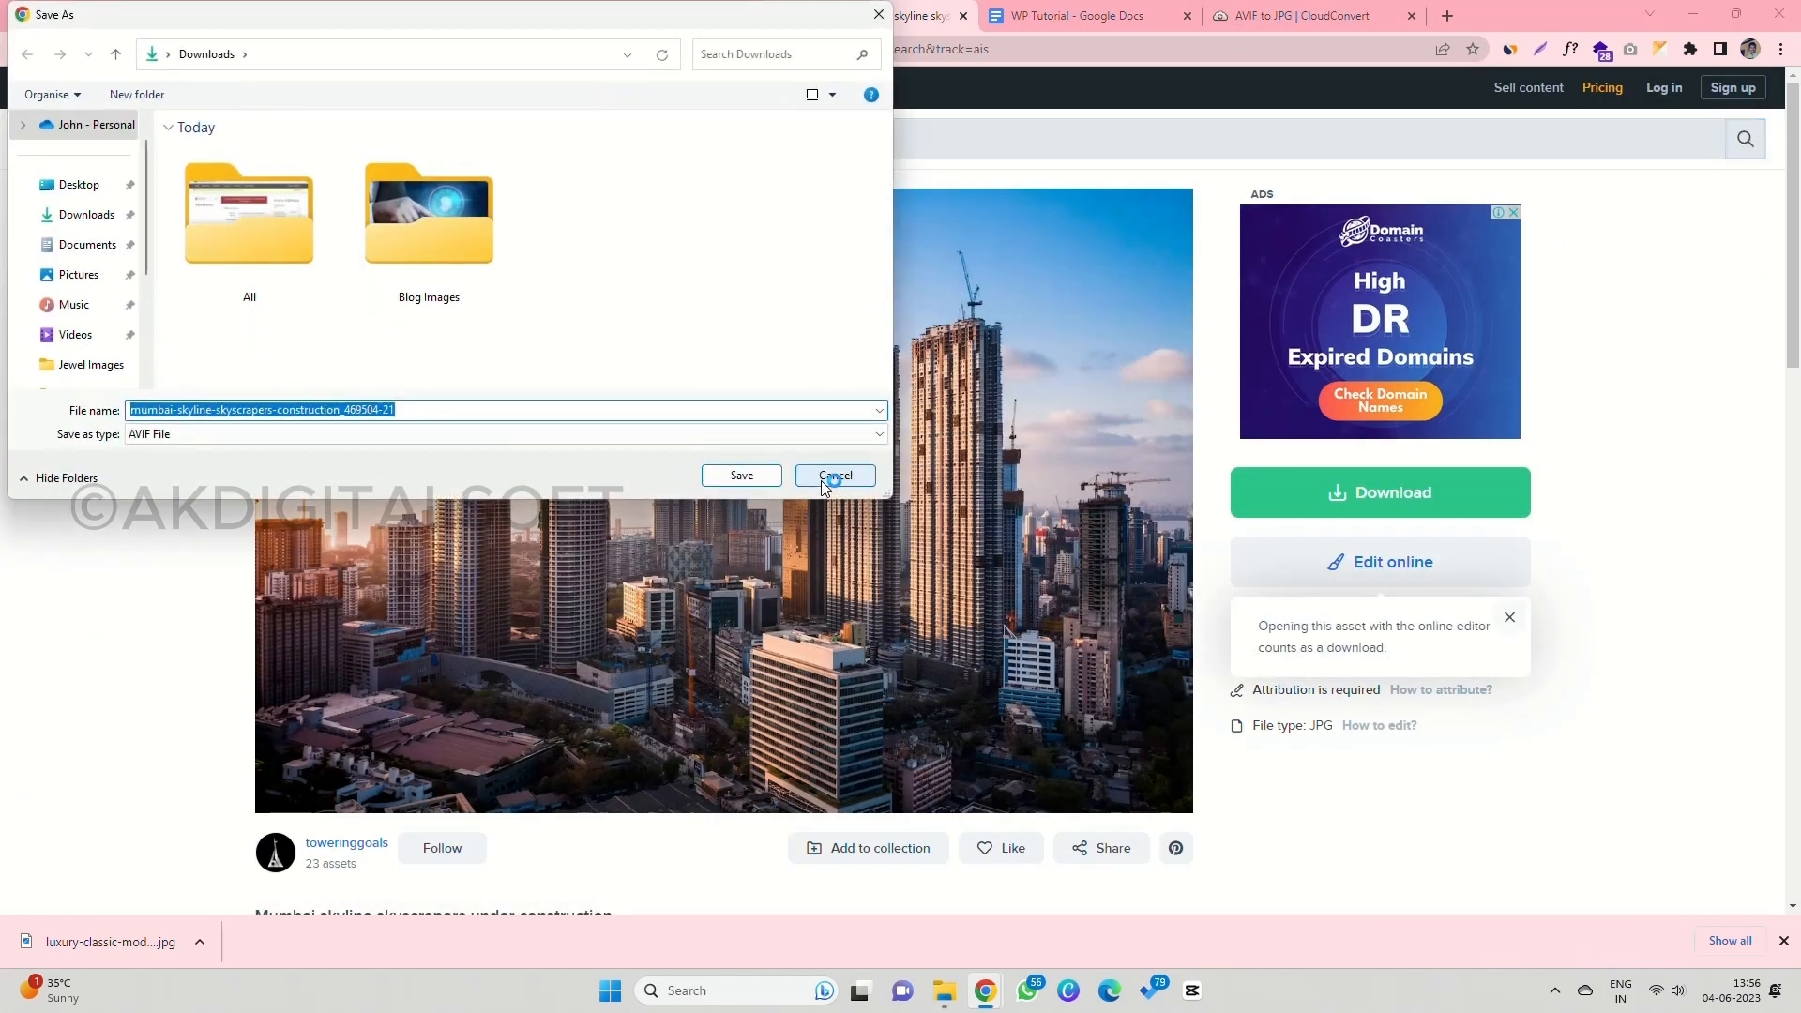
pyautogui.write('Real Estate')
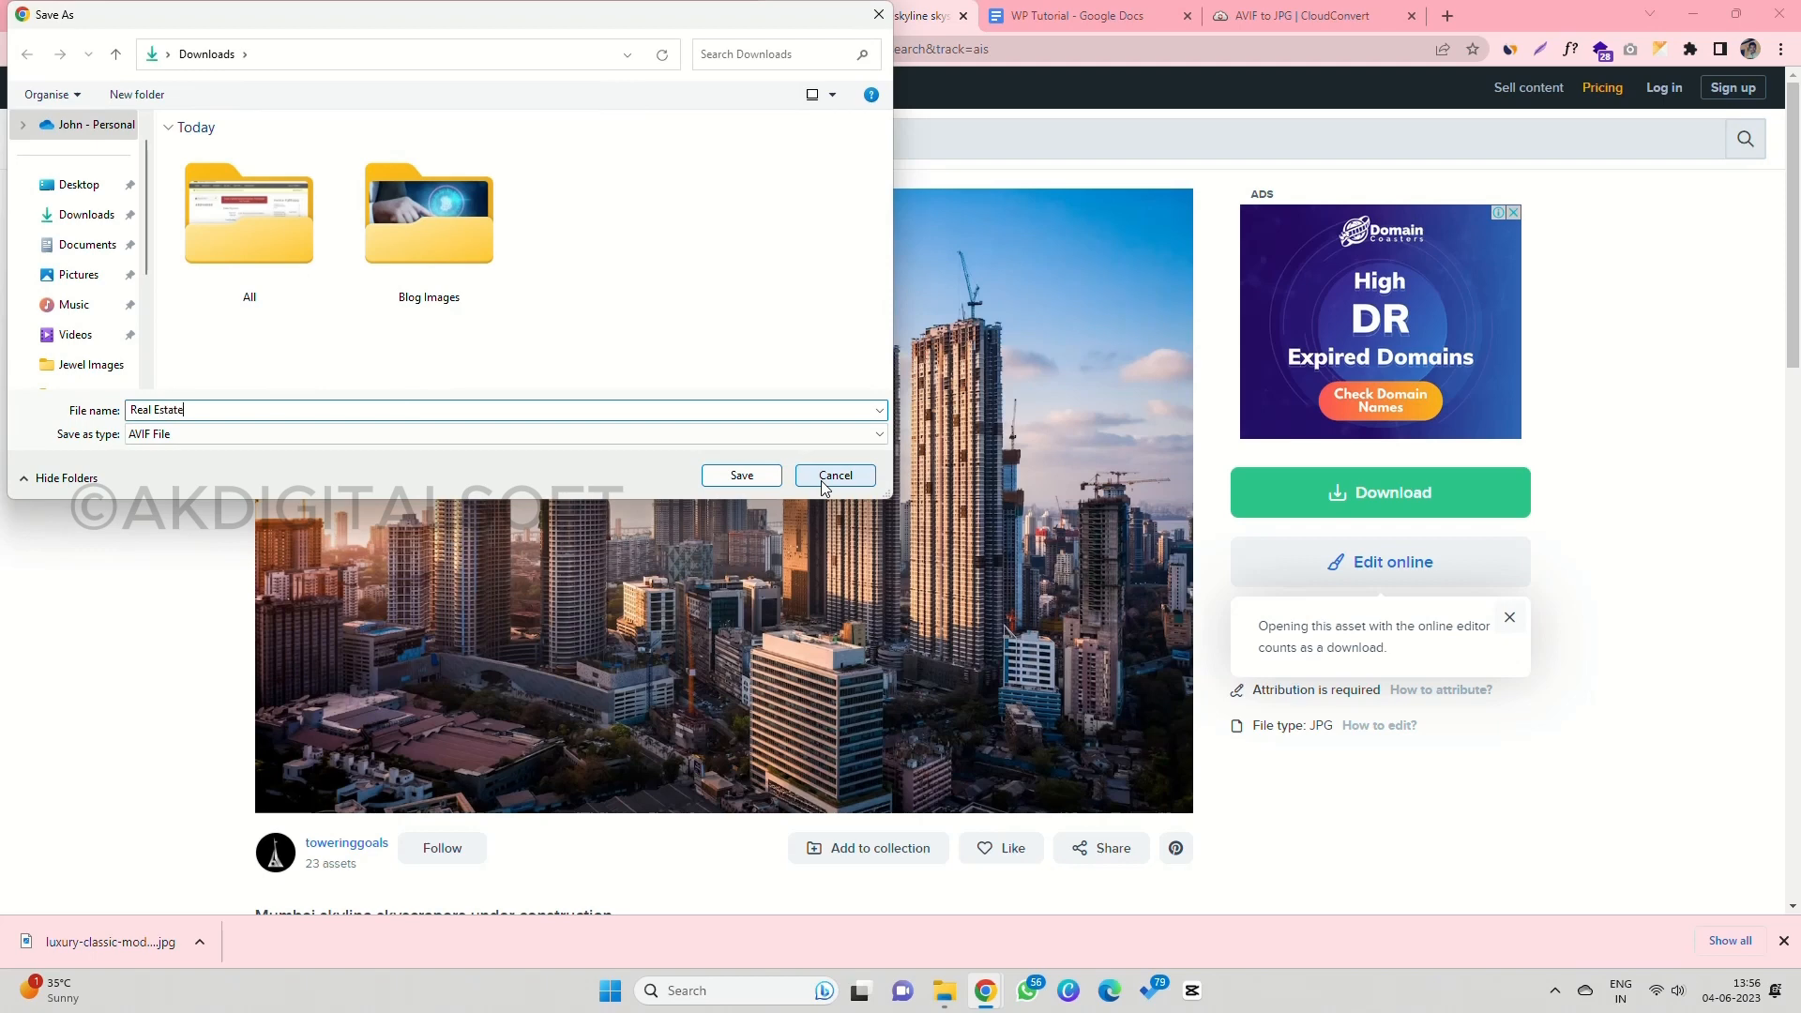
pyautogui.doubleClick(435, 201)
pyautogui.click(742, 475)
# Step: Convert Real Estate.avif to JPG in CloudConvert and save it as "1. Real Estate 1" in the Blog Images folder
pyautogui.click(1065, 13)
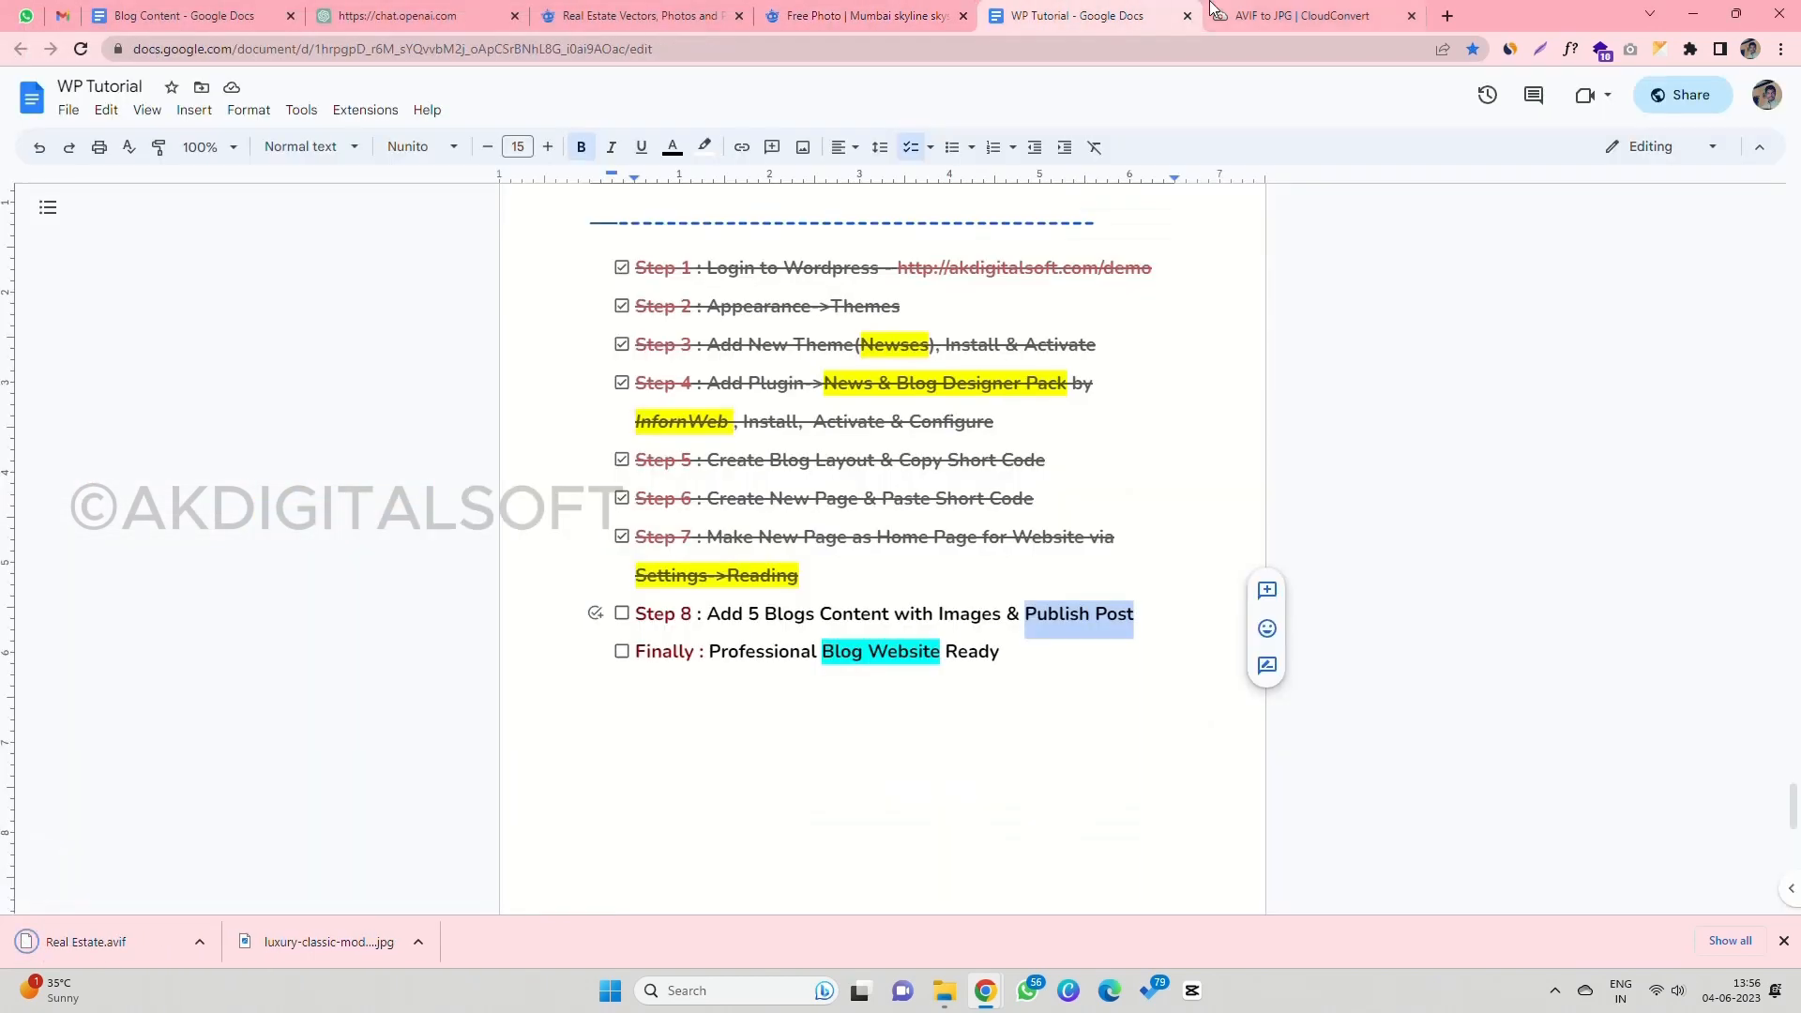
pyautogui.click(1299, 15)
pyautogui.click(513, 490)
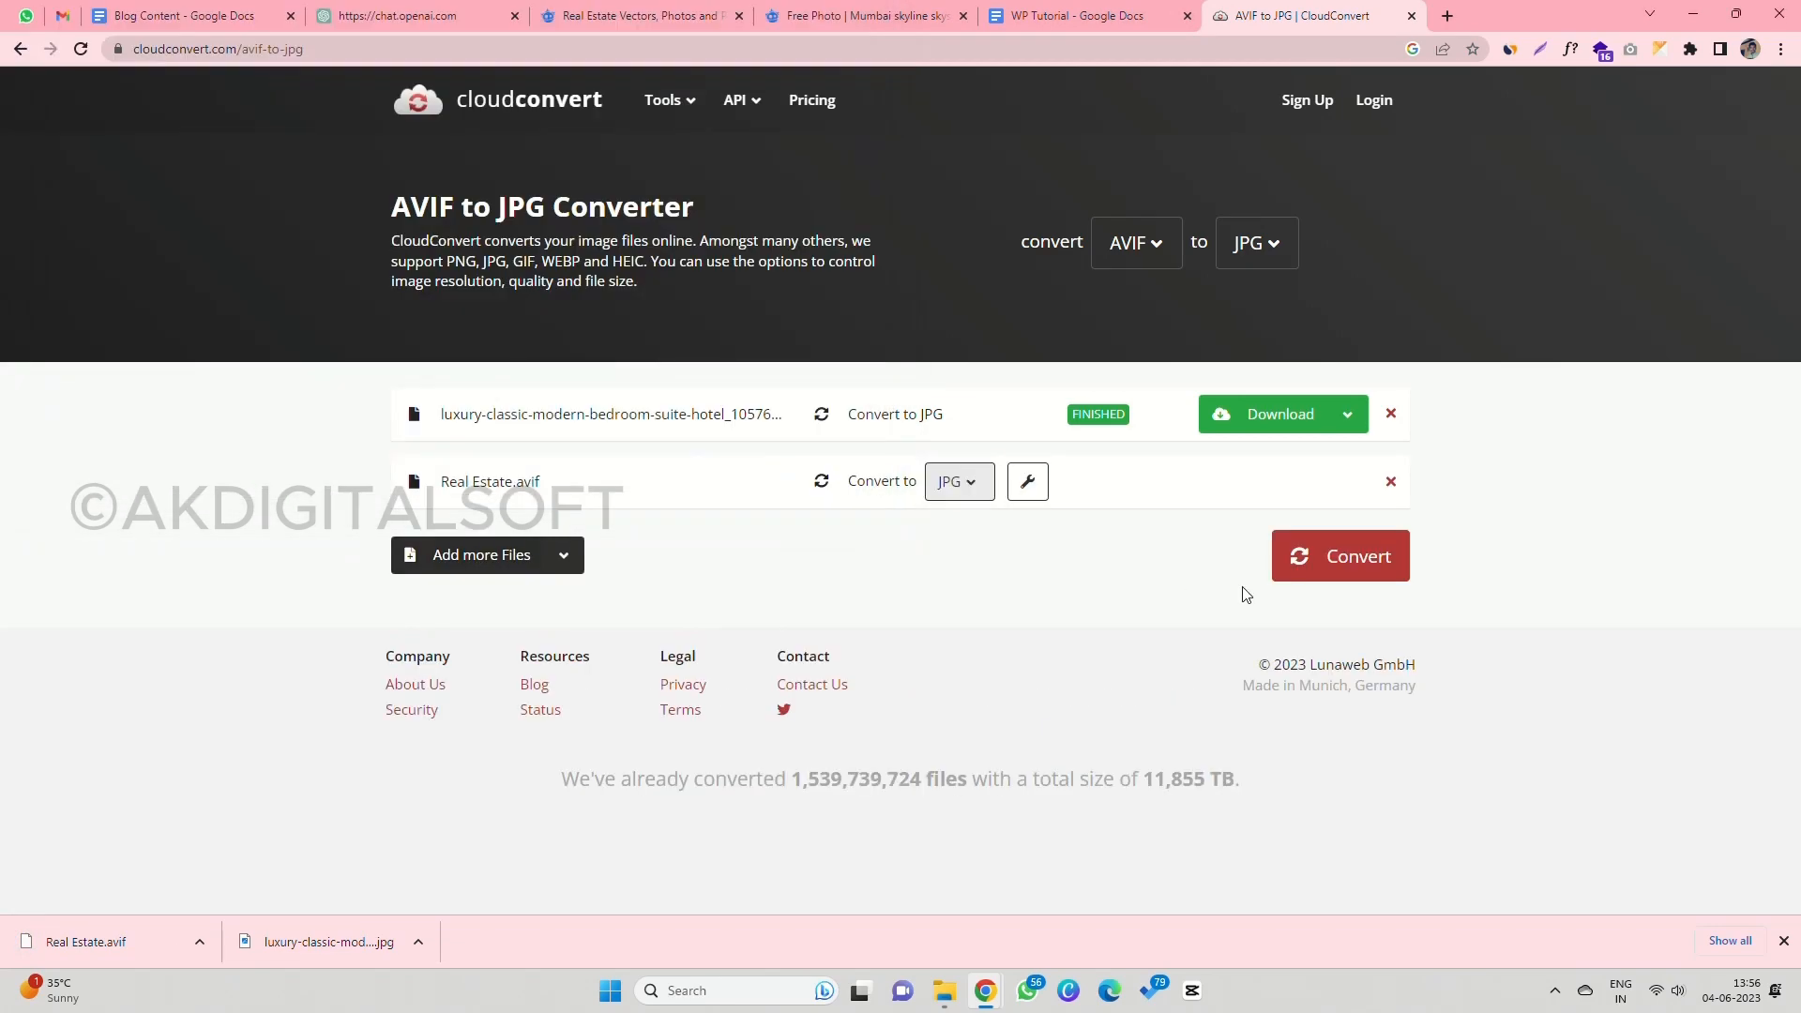
pyautogui.click(1317, 568)
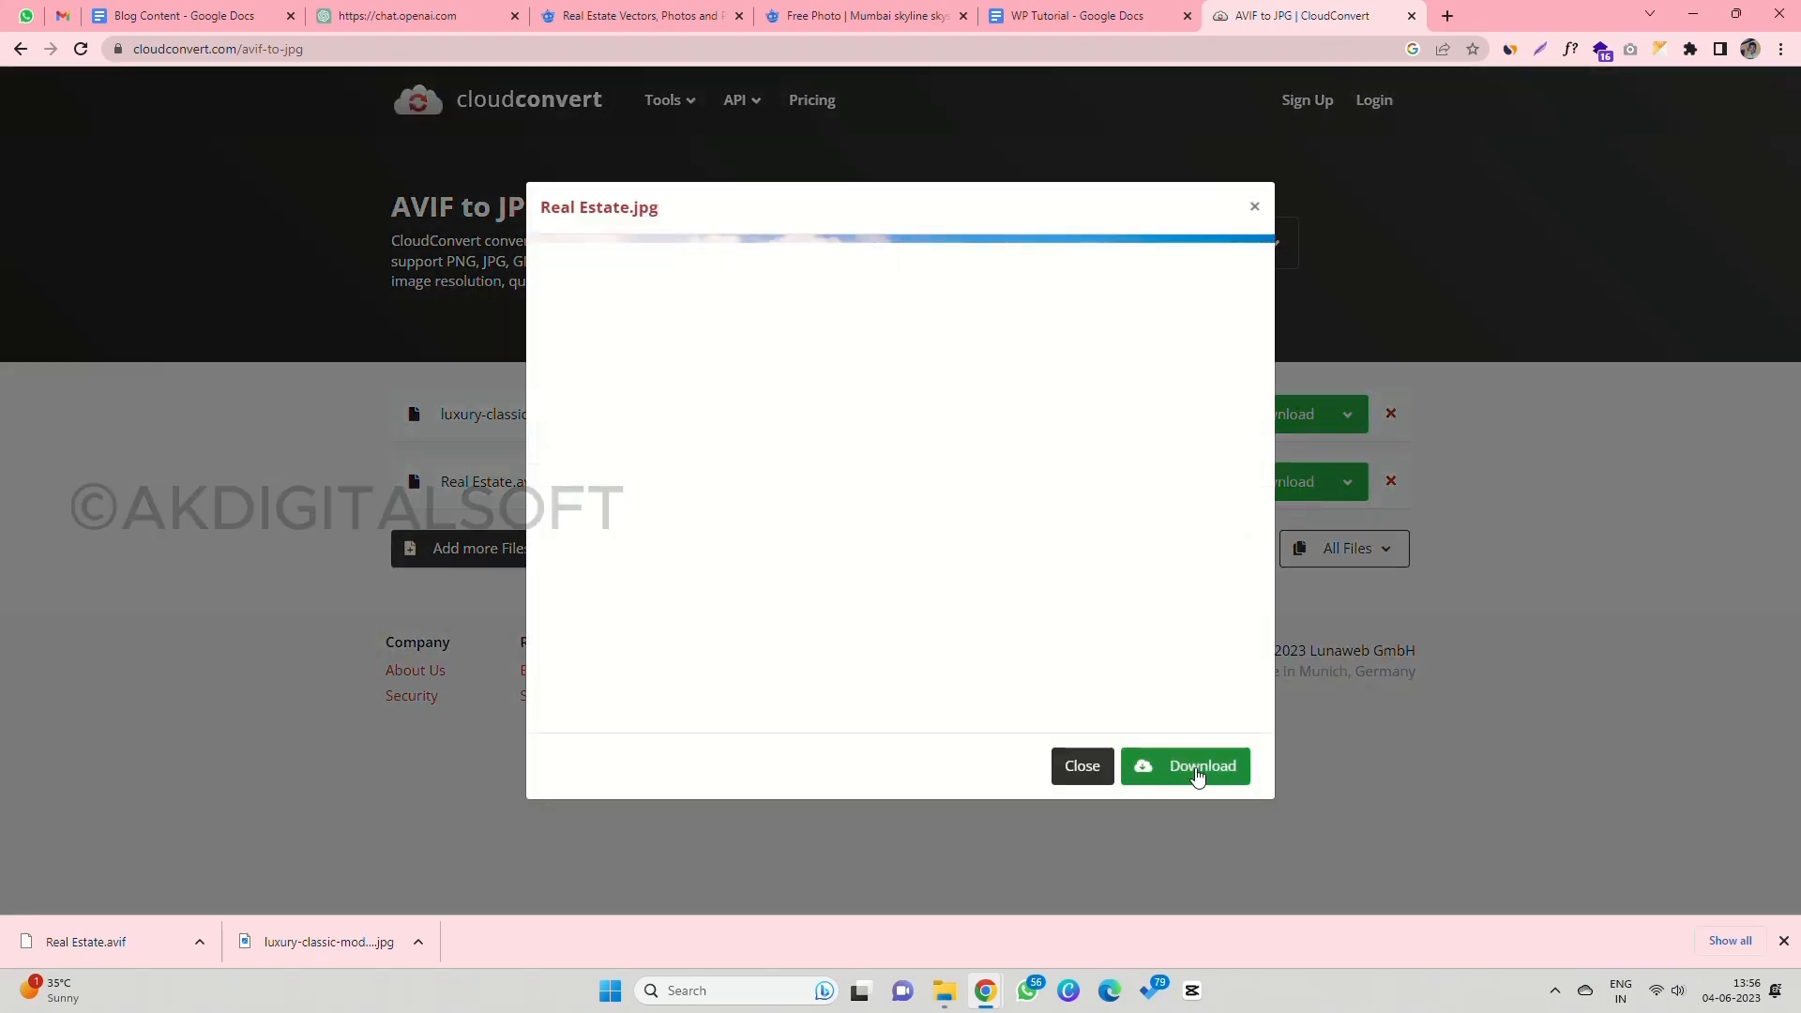
pyautogui.click(1197, 773)
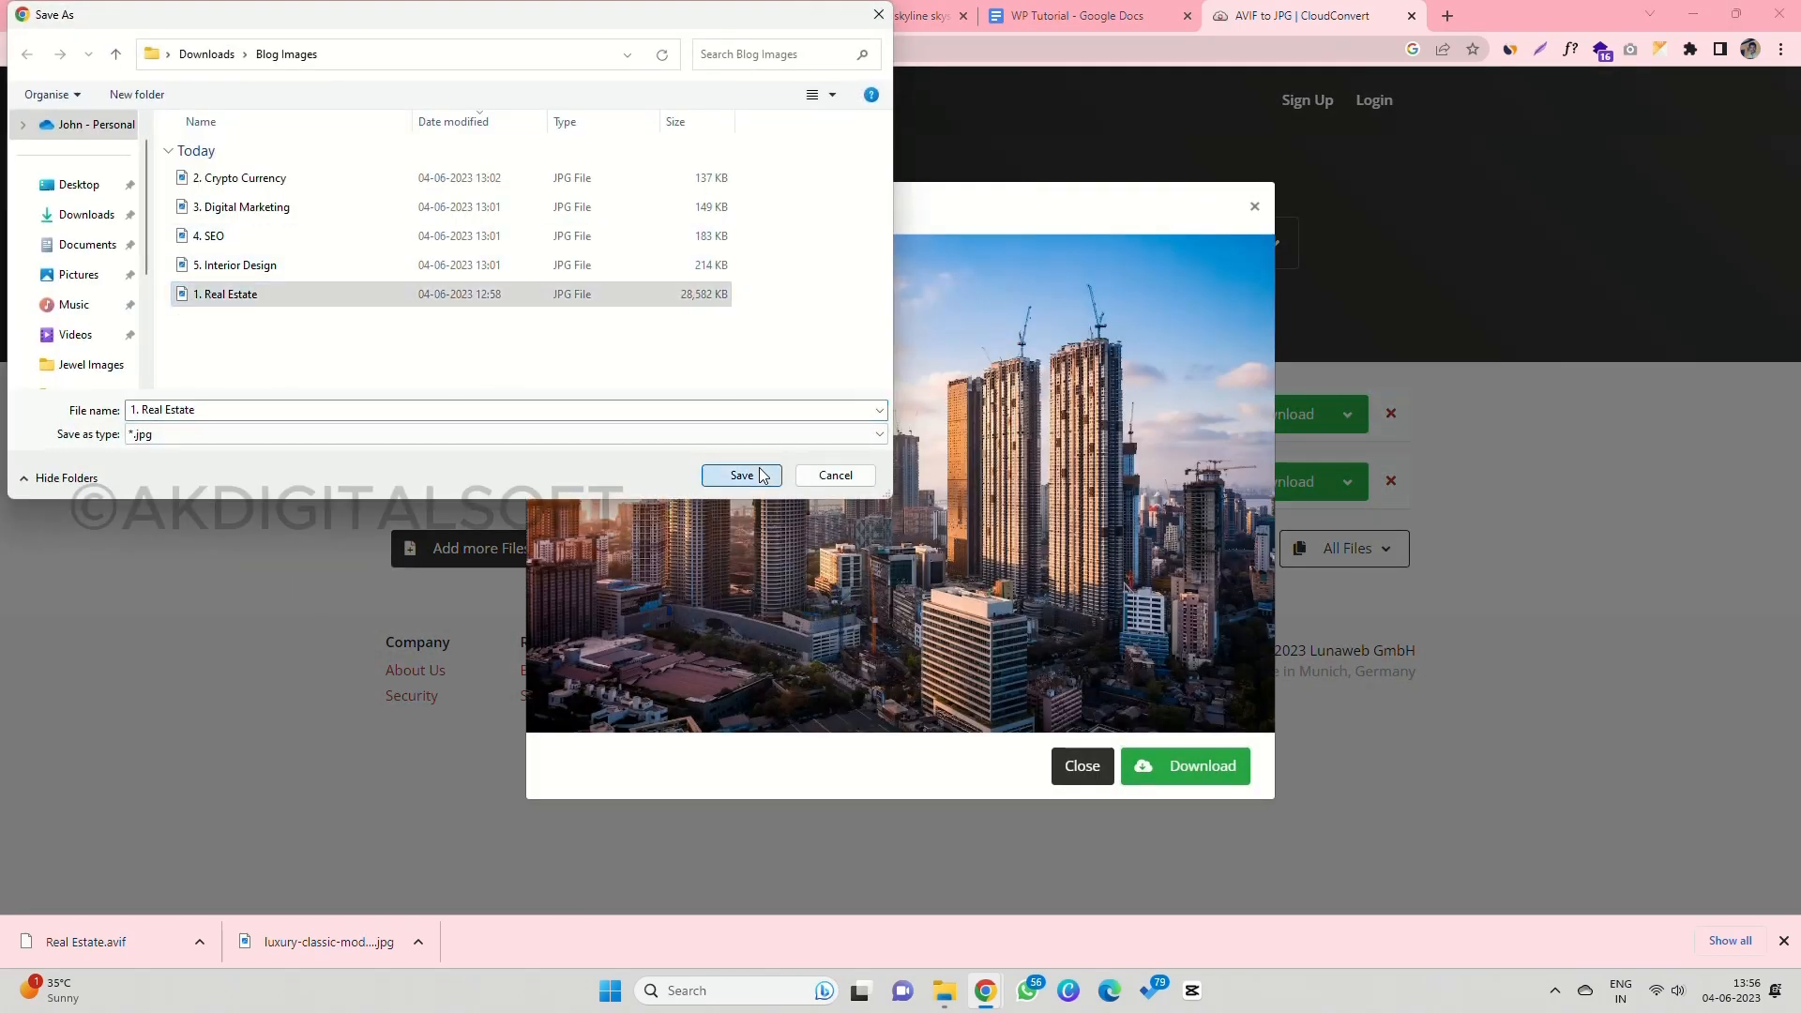
pyautogui.click(761, 476)
pyautogui.click(1027, 499)
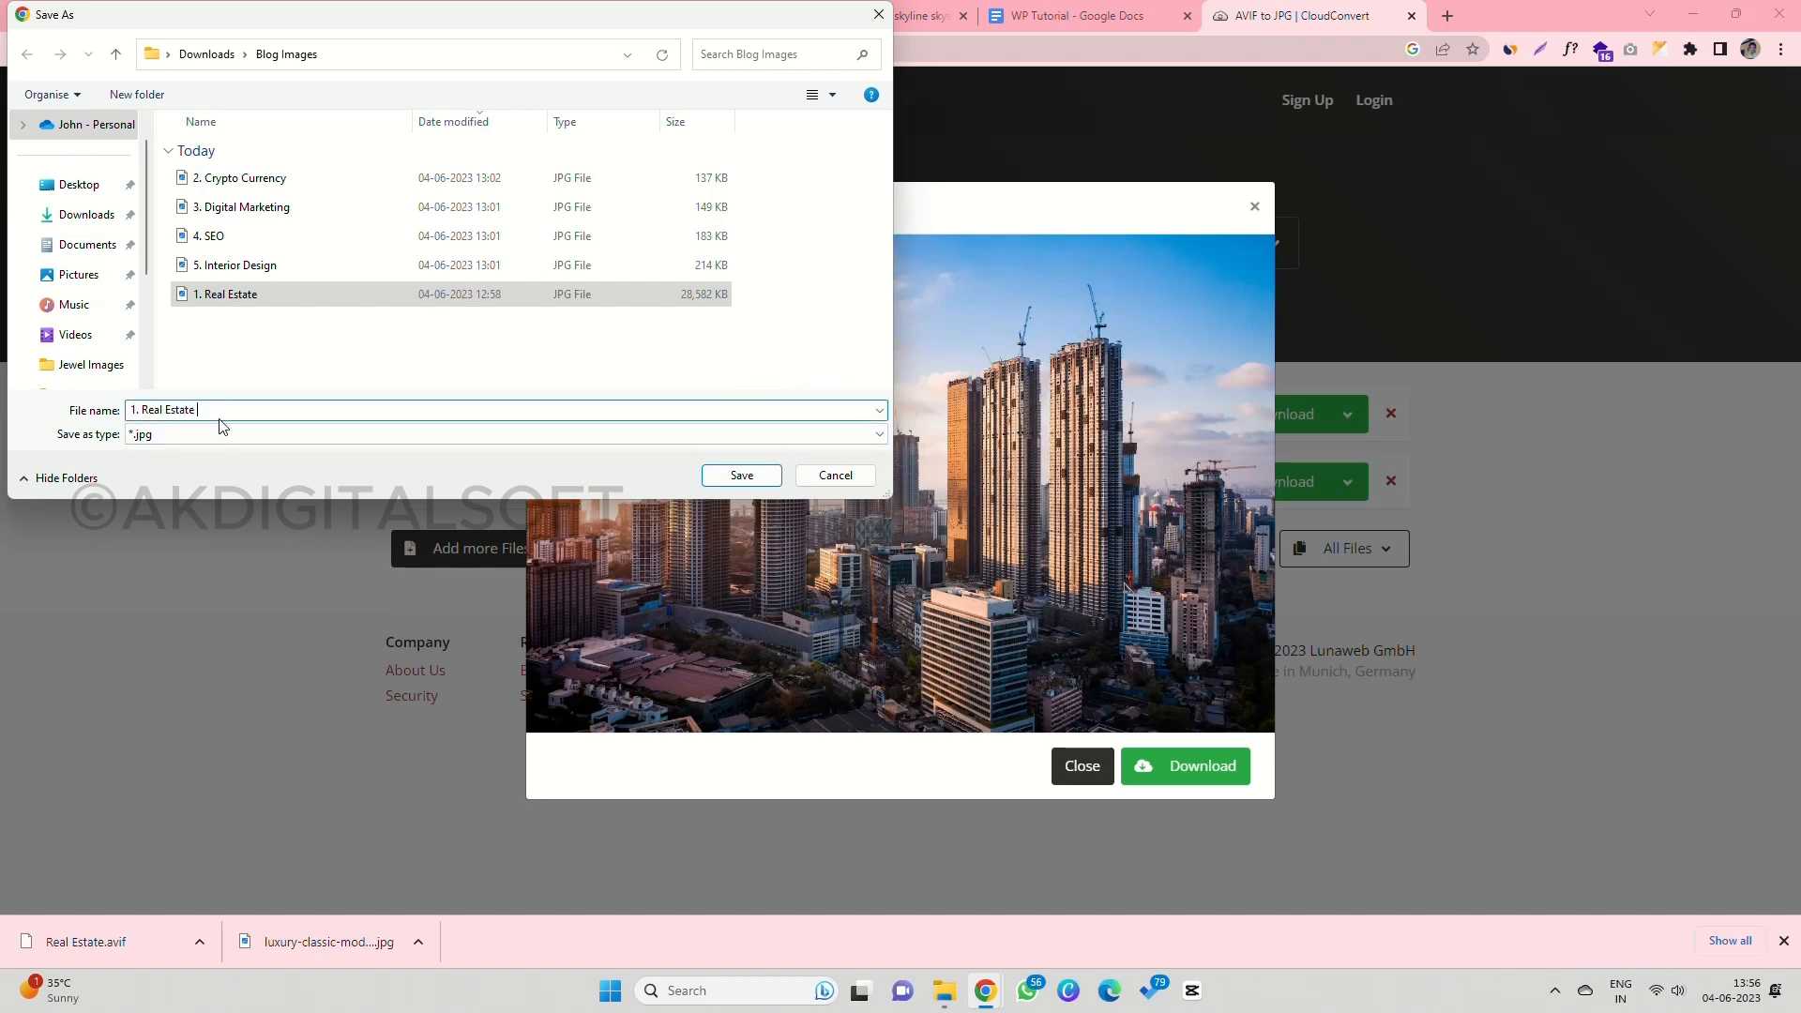
pyautogui.press('Return')
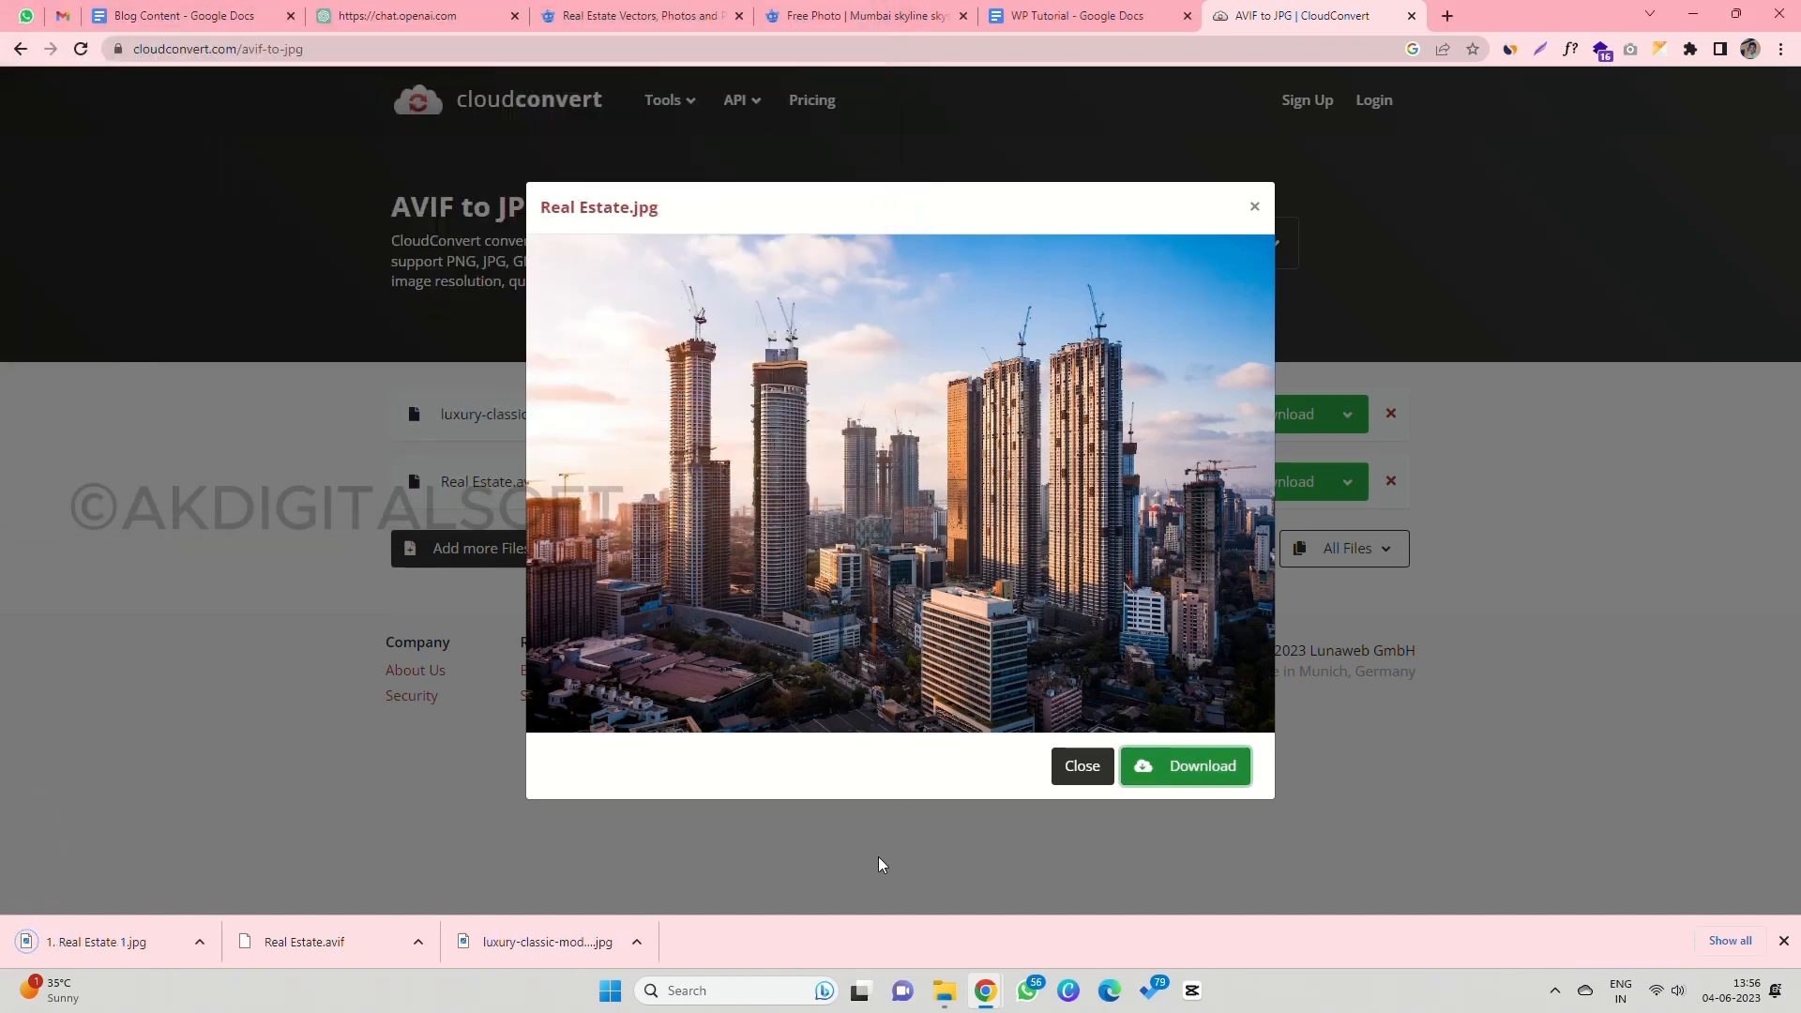
# Step: Close the Real Estate.jpg preview in CloudConvert and the image compressor page in the other browser window
pyautogui.moveTo(985, 990)
pyautogui.click(1094, 886)
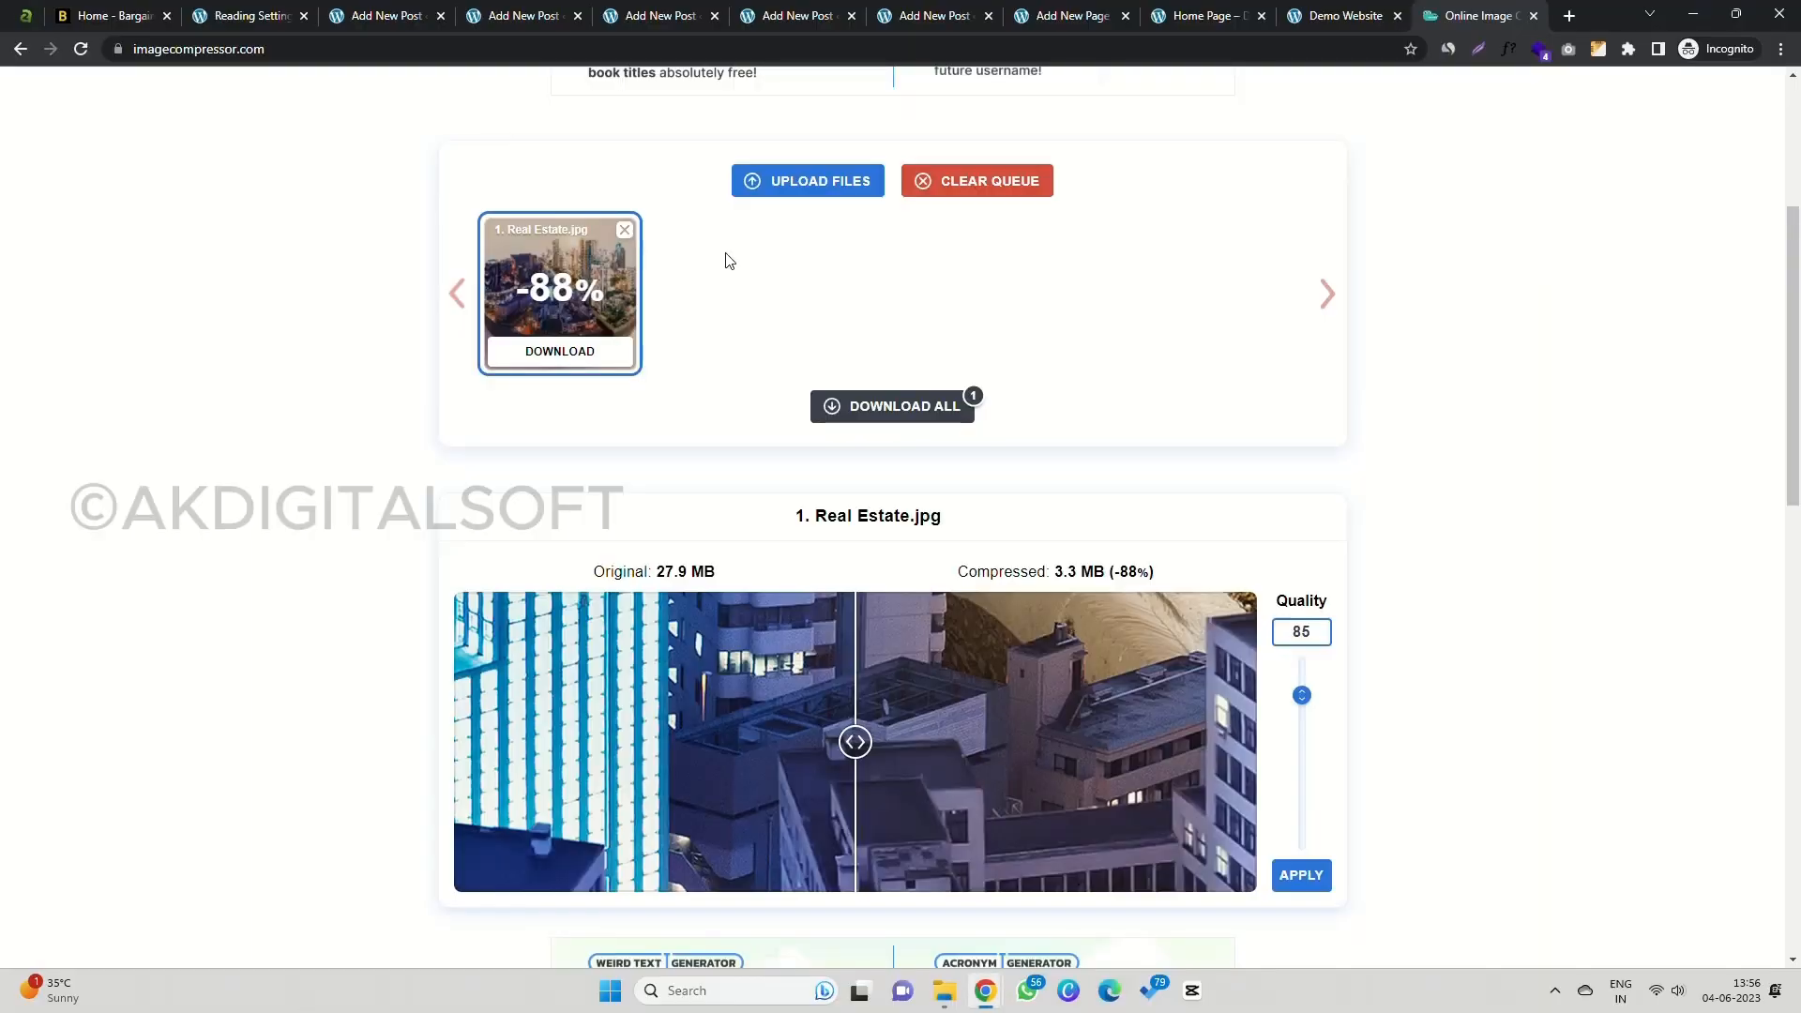
pyautogui.hotkey('alt', 'Tab')
pyautogui.click(1255, 207)
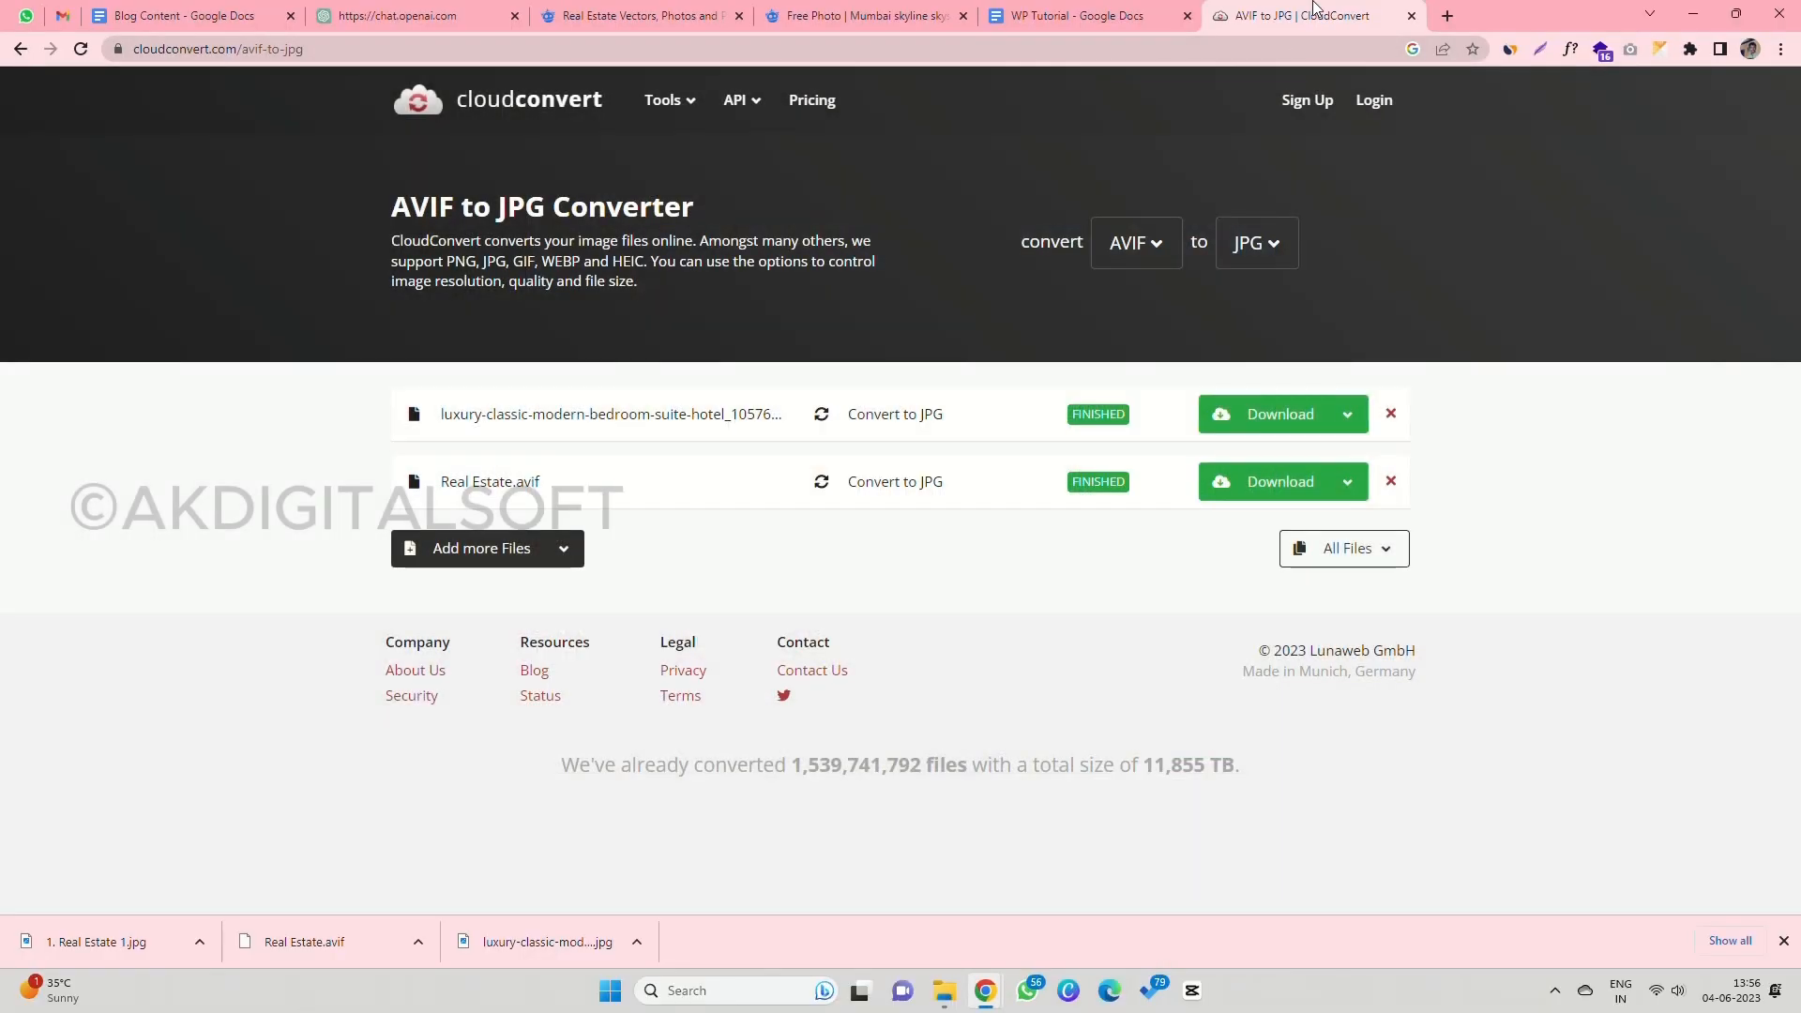
pyautogui.hotkey('alt', 'Tab')
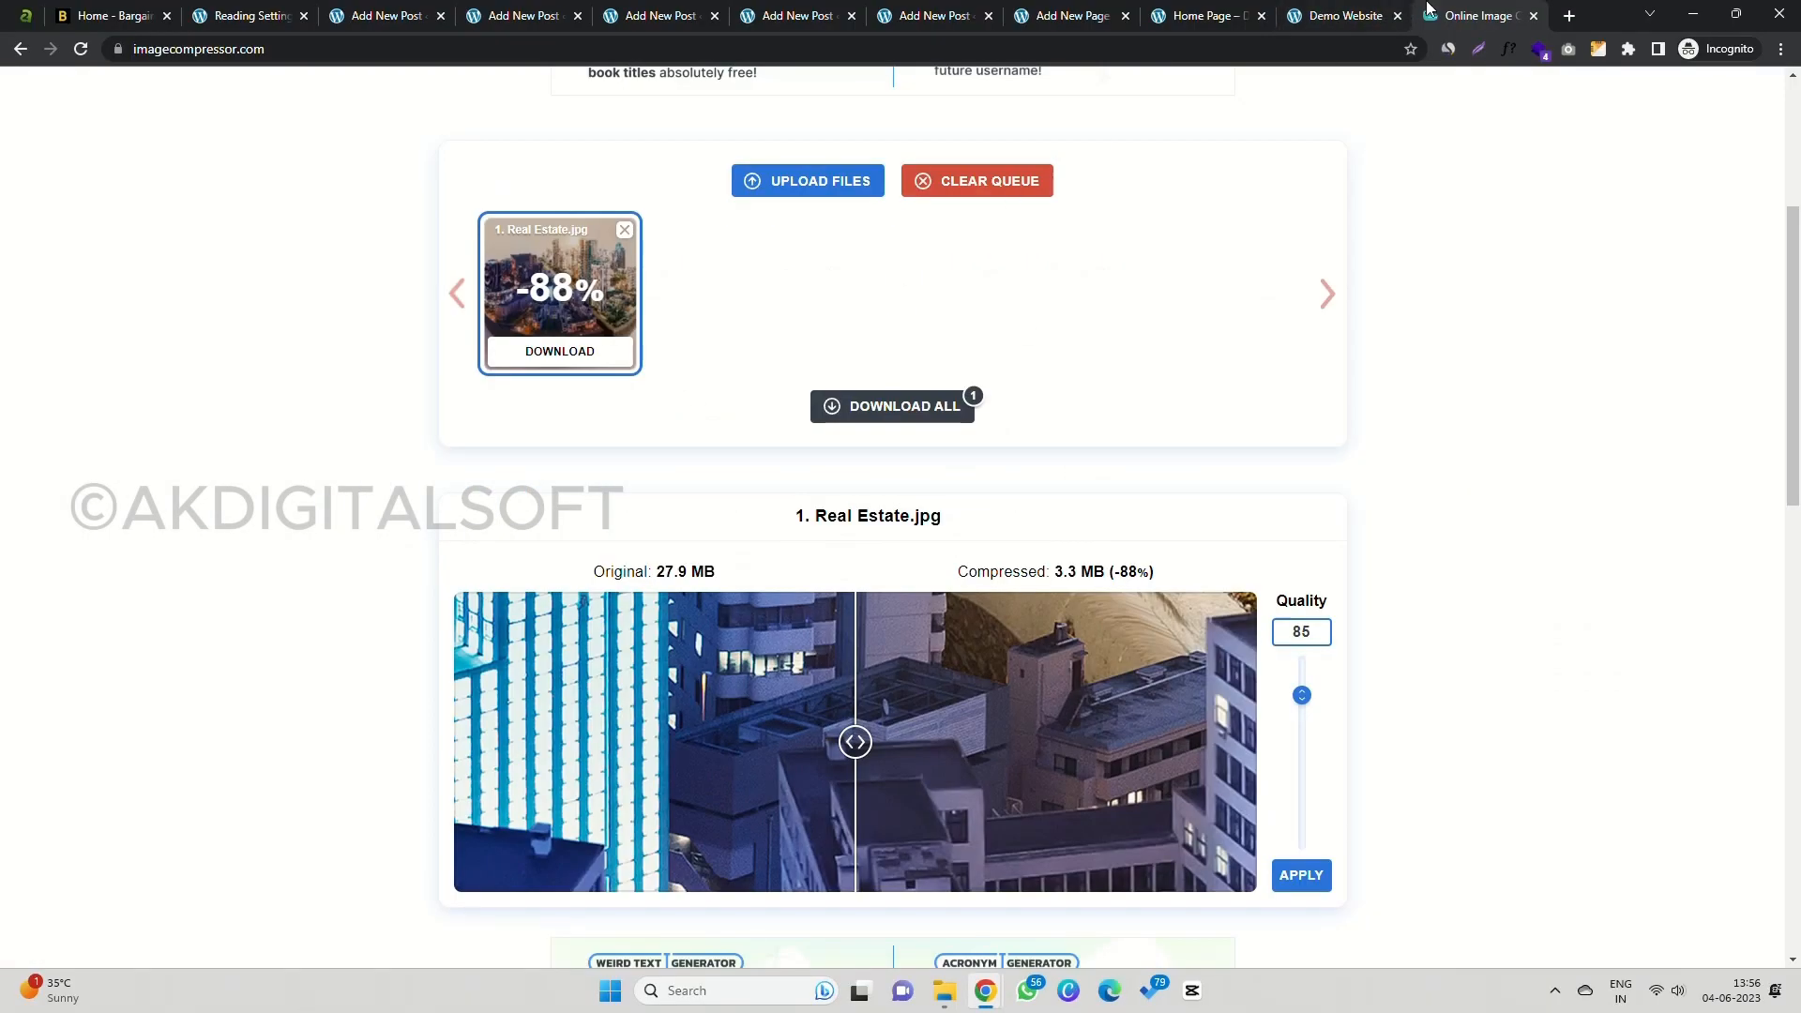
pyautogui.hotkey('ctrl', 'w')
# Step: Return to the first post's featured image library and select the 1. Real Estate.jpg upload
pyautogui.click(818, 11)
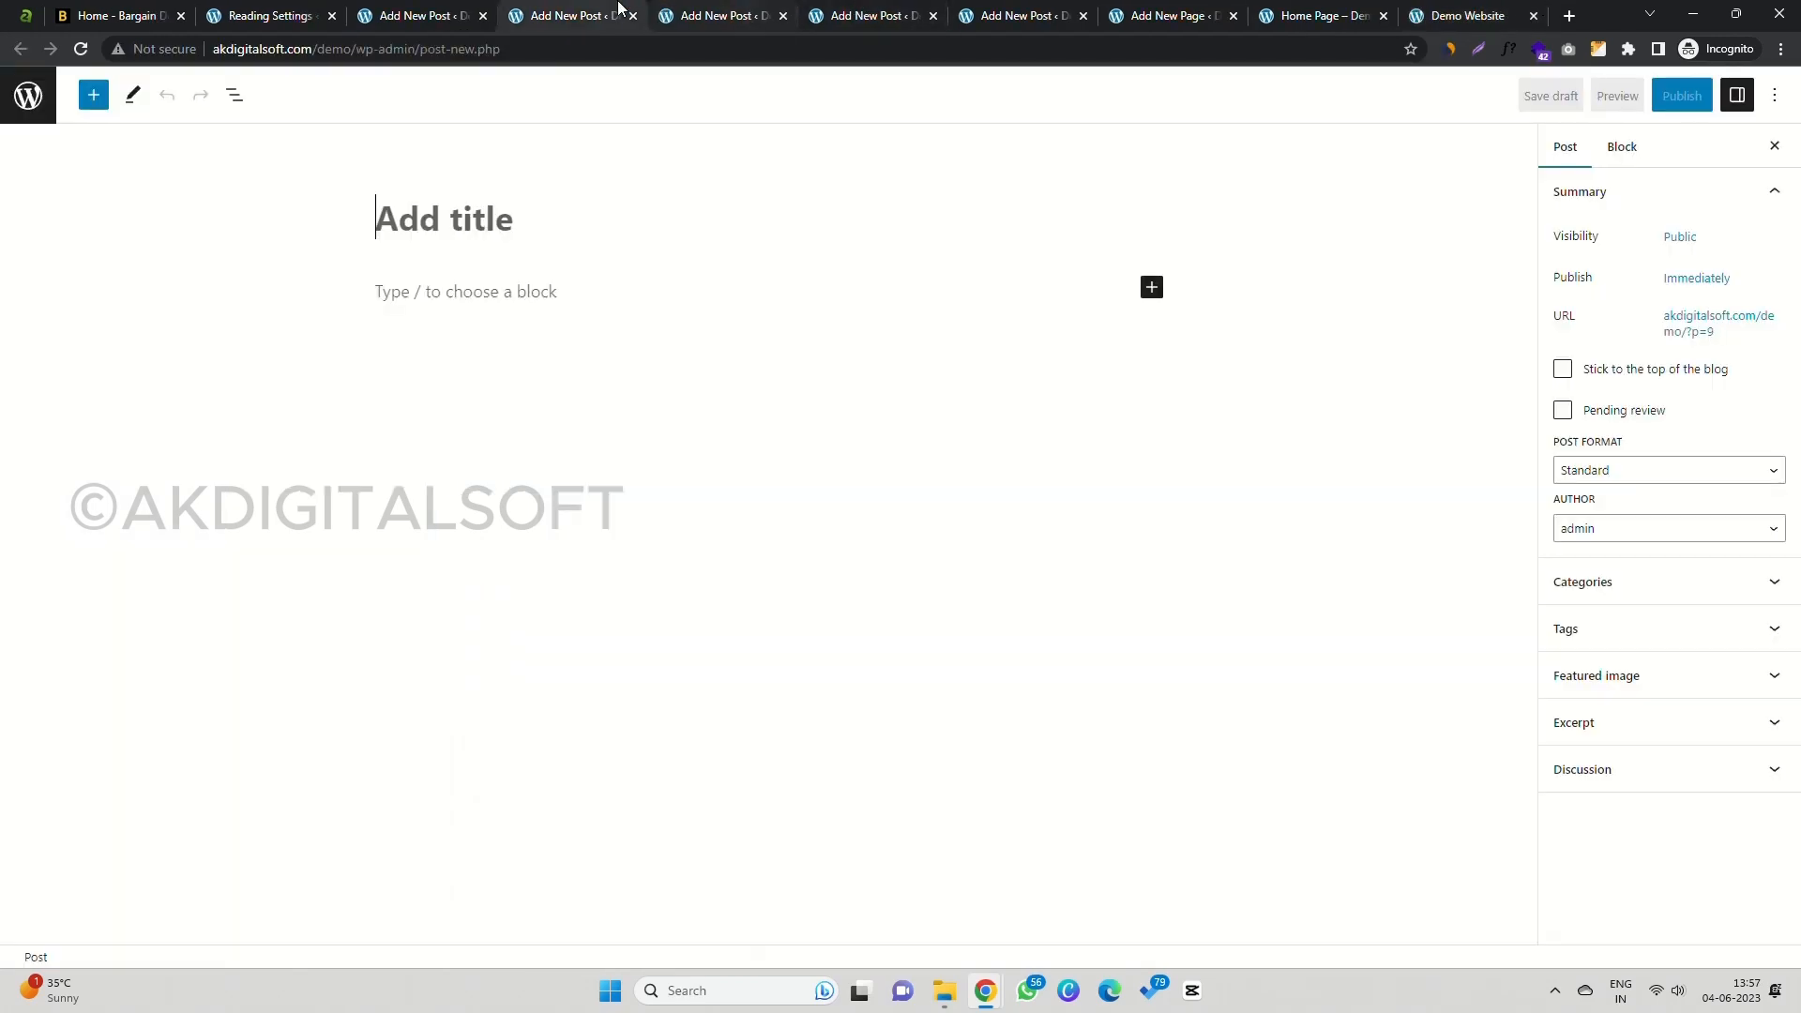
pyautogui.click(427, 15)
pyautogui.click(131, 292)
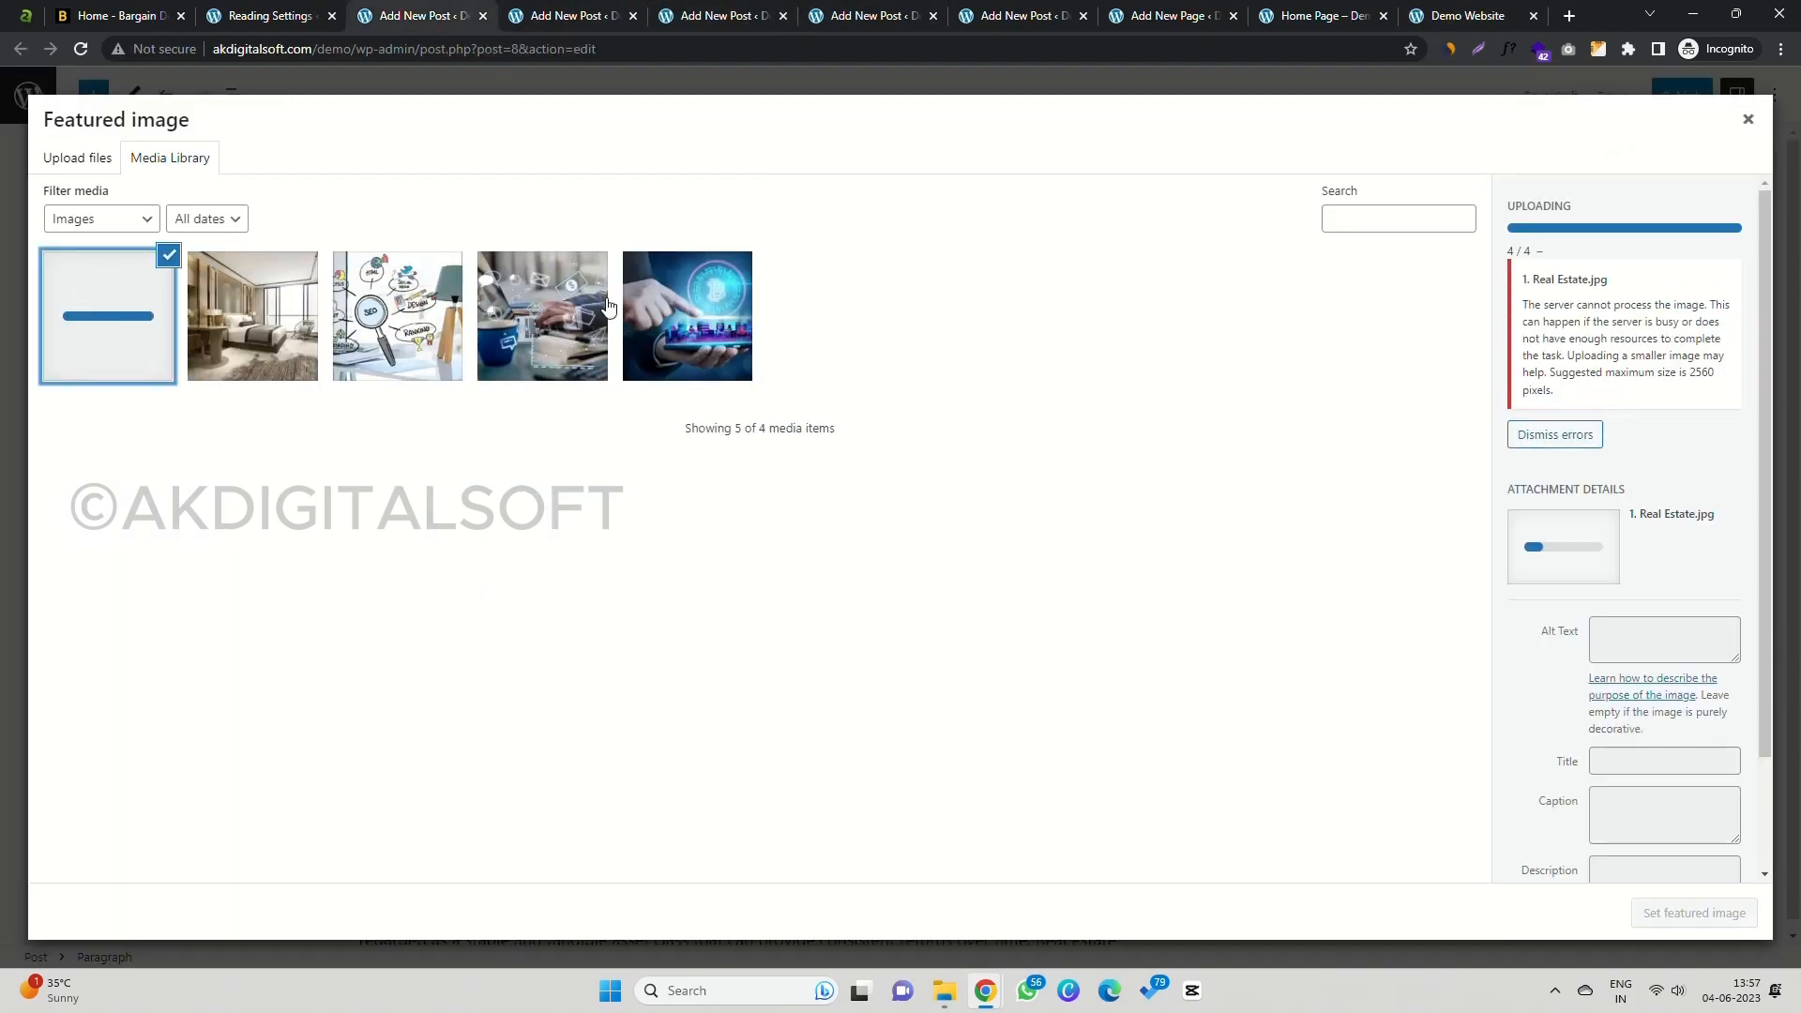
# Step: Upload 1. Real Estate 1.jpg from the Blog Images folder and set it as the first post's featured image
pyautogui.click(82, 160)
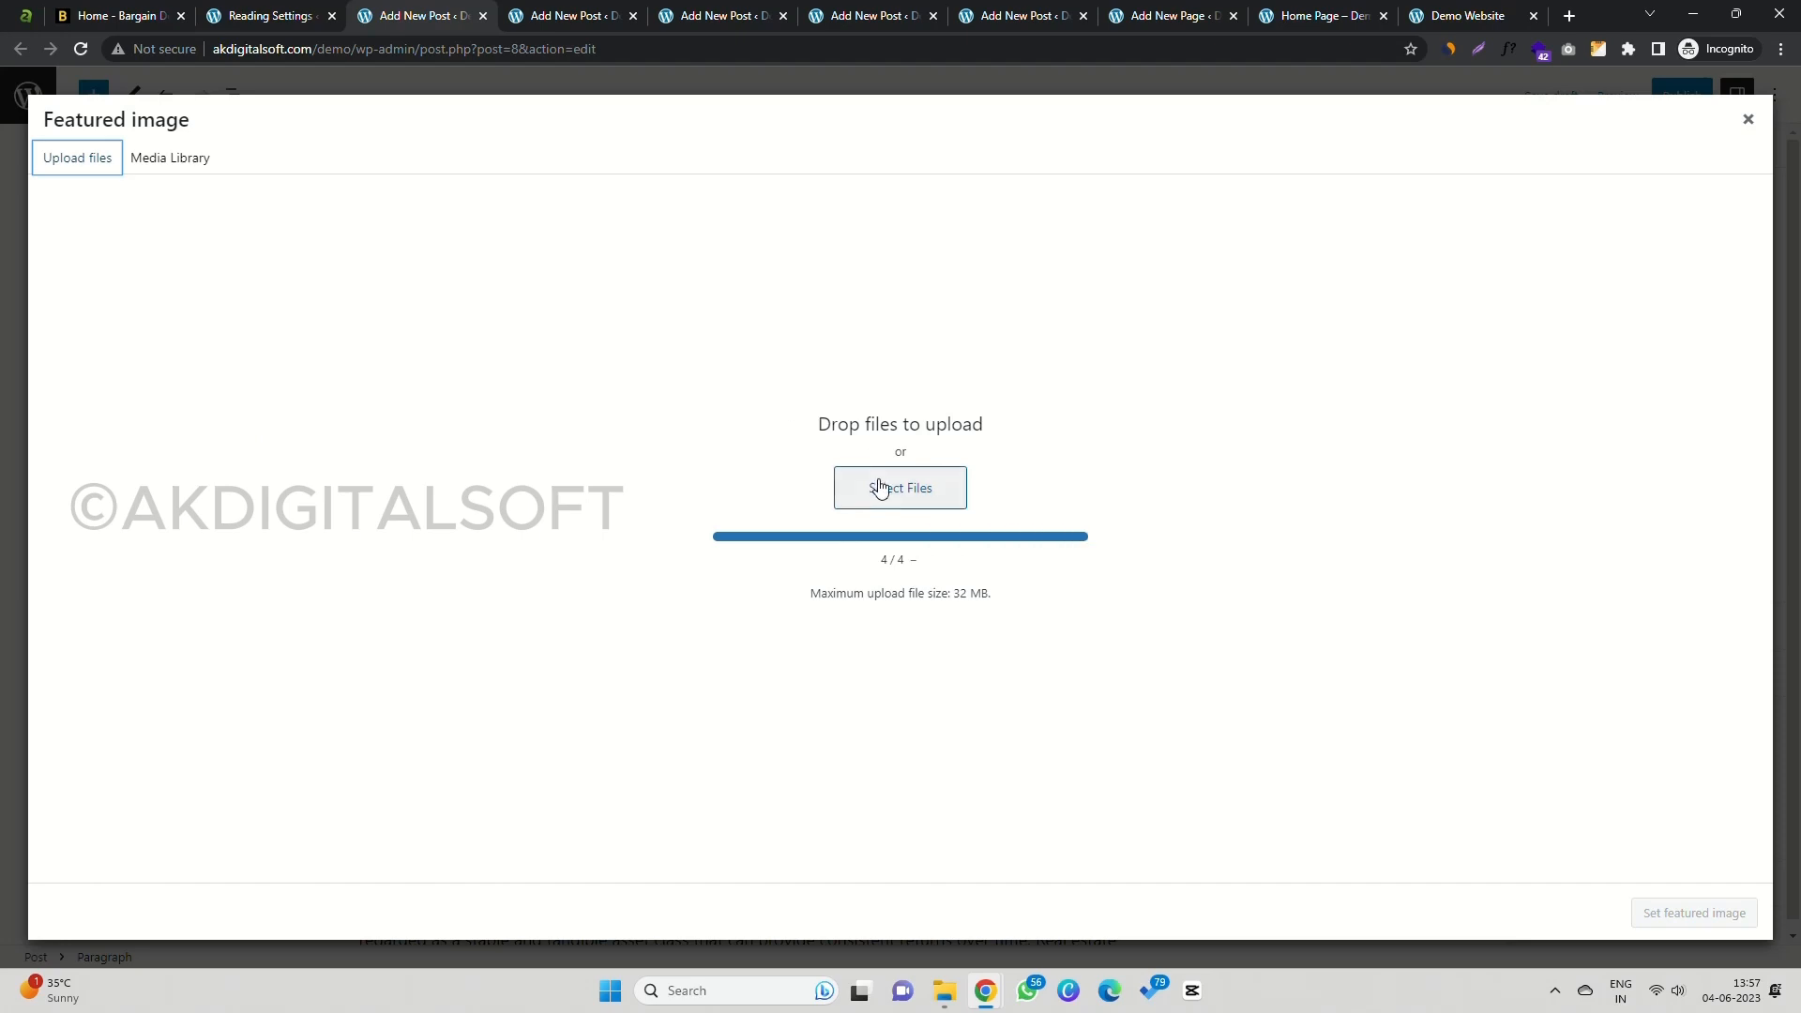
pyautogui.click(880, 488)
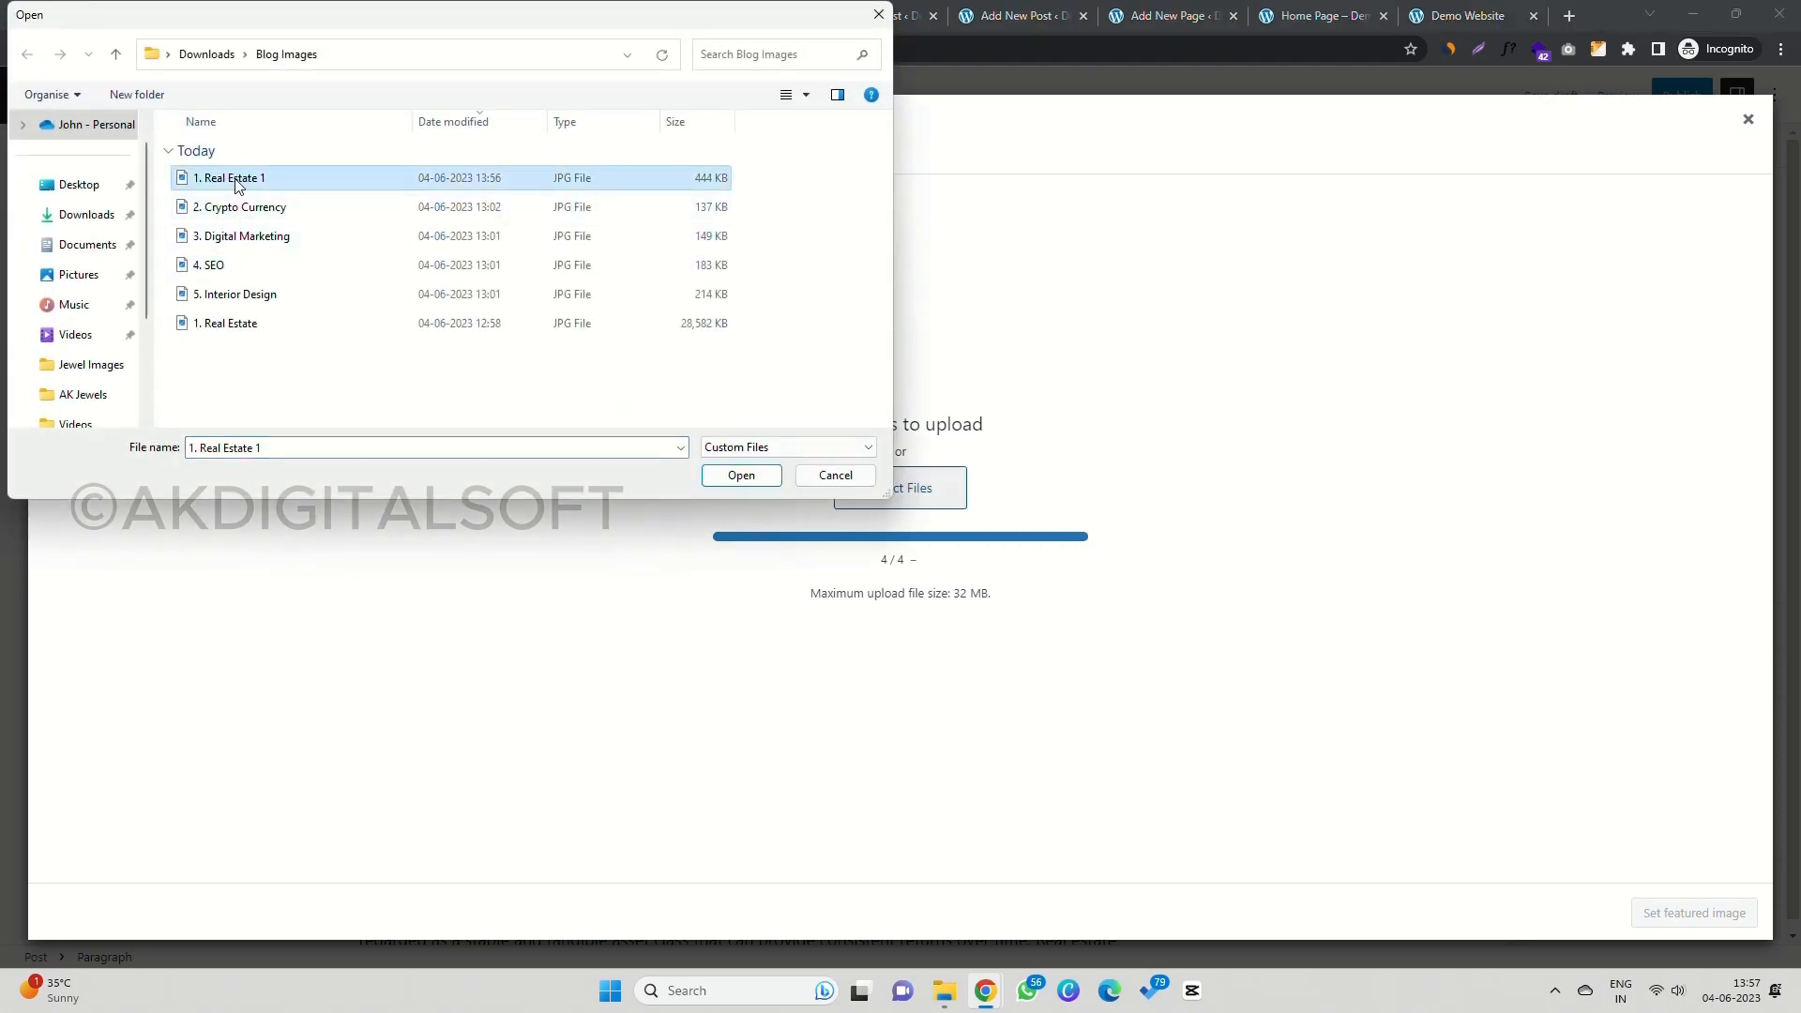
pyautogui.doubleClick(236, 179)
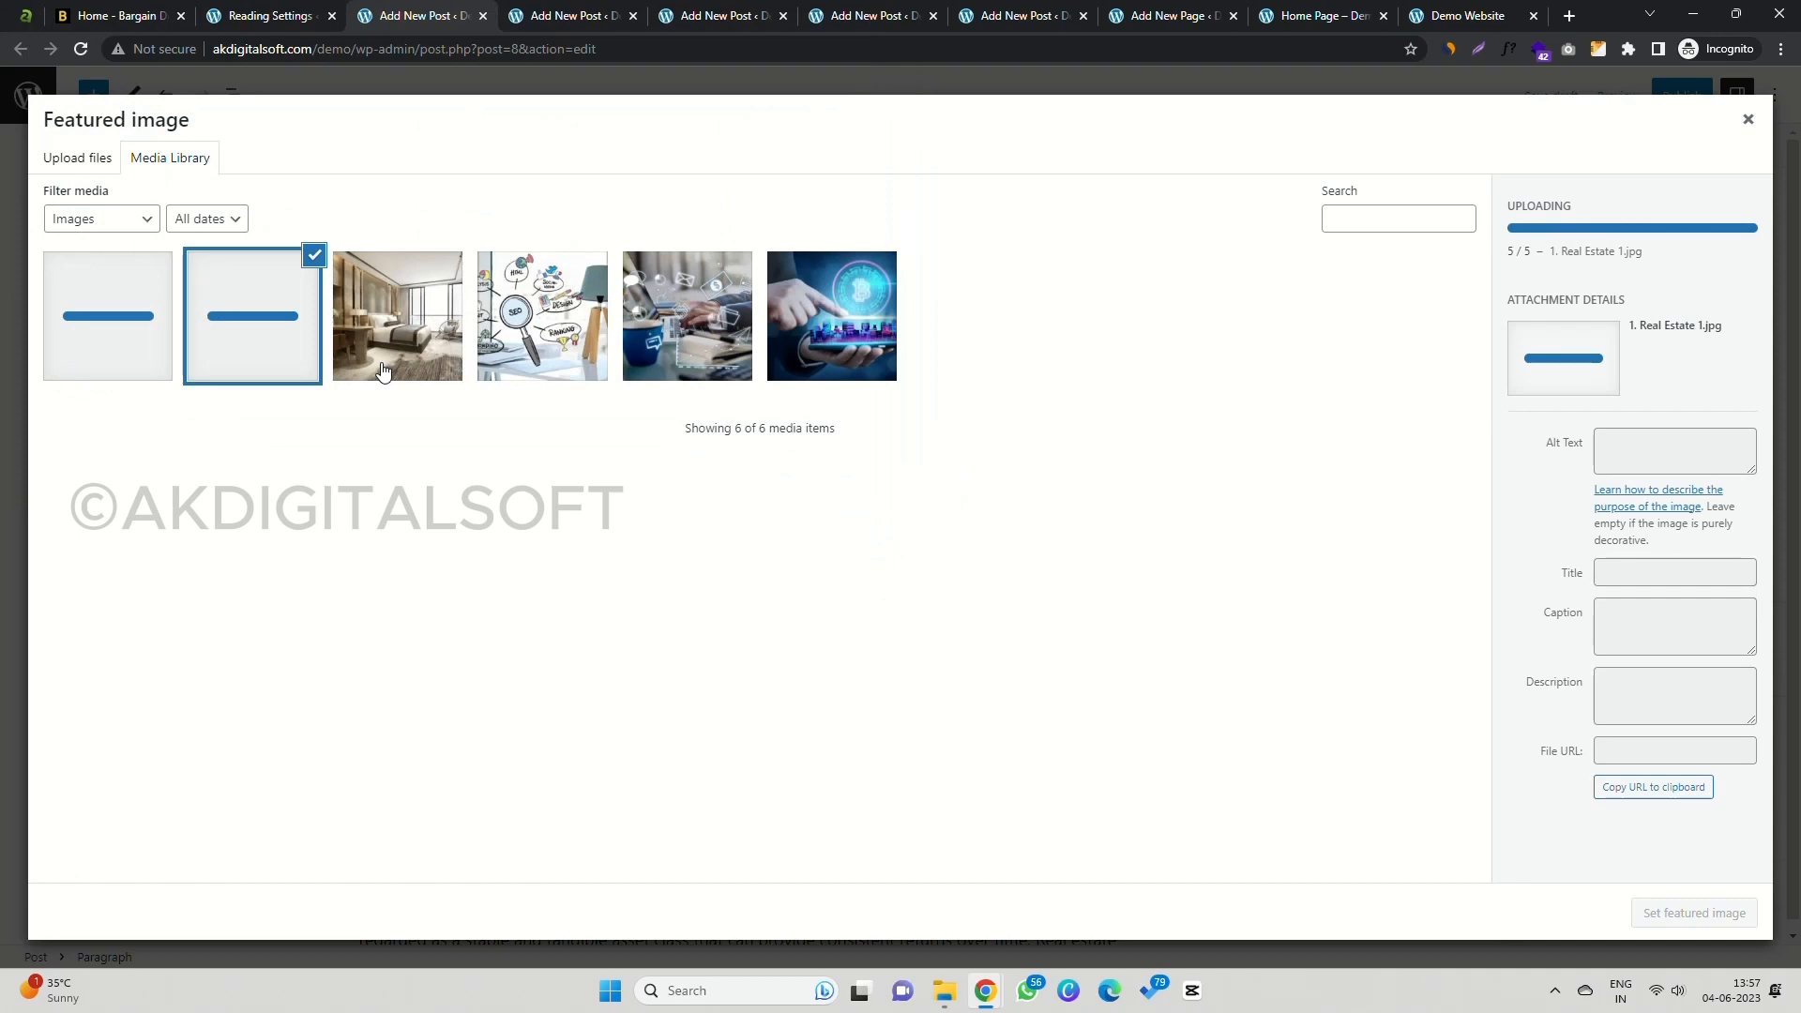
pyautogui.click(1693, 908)
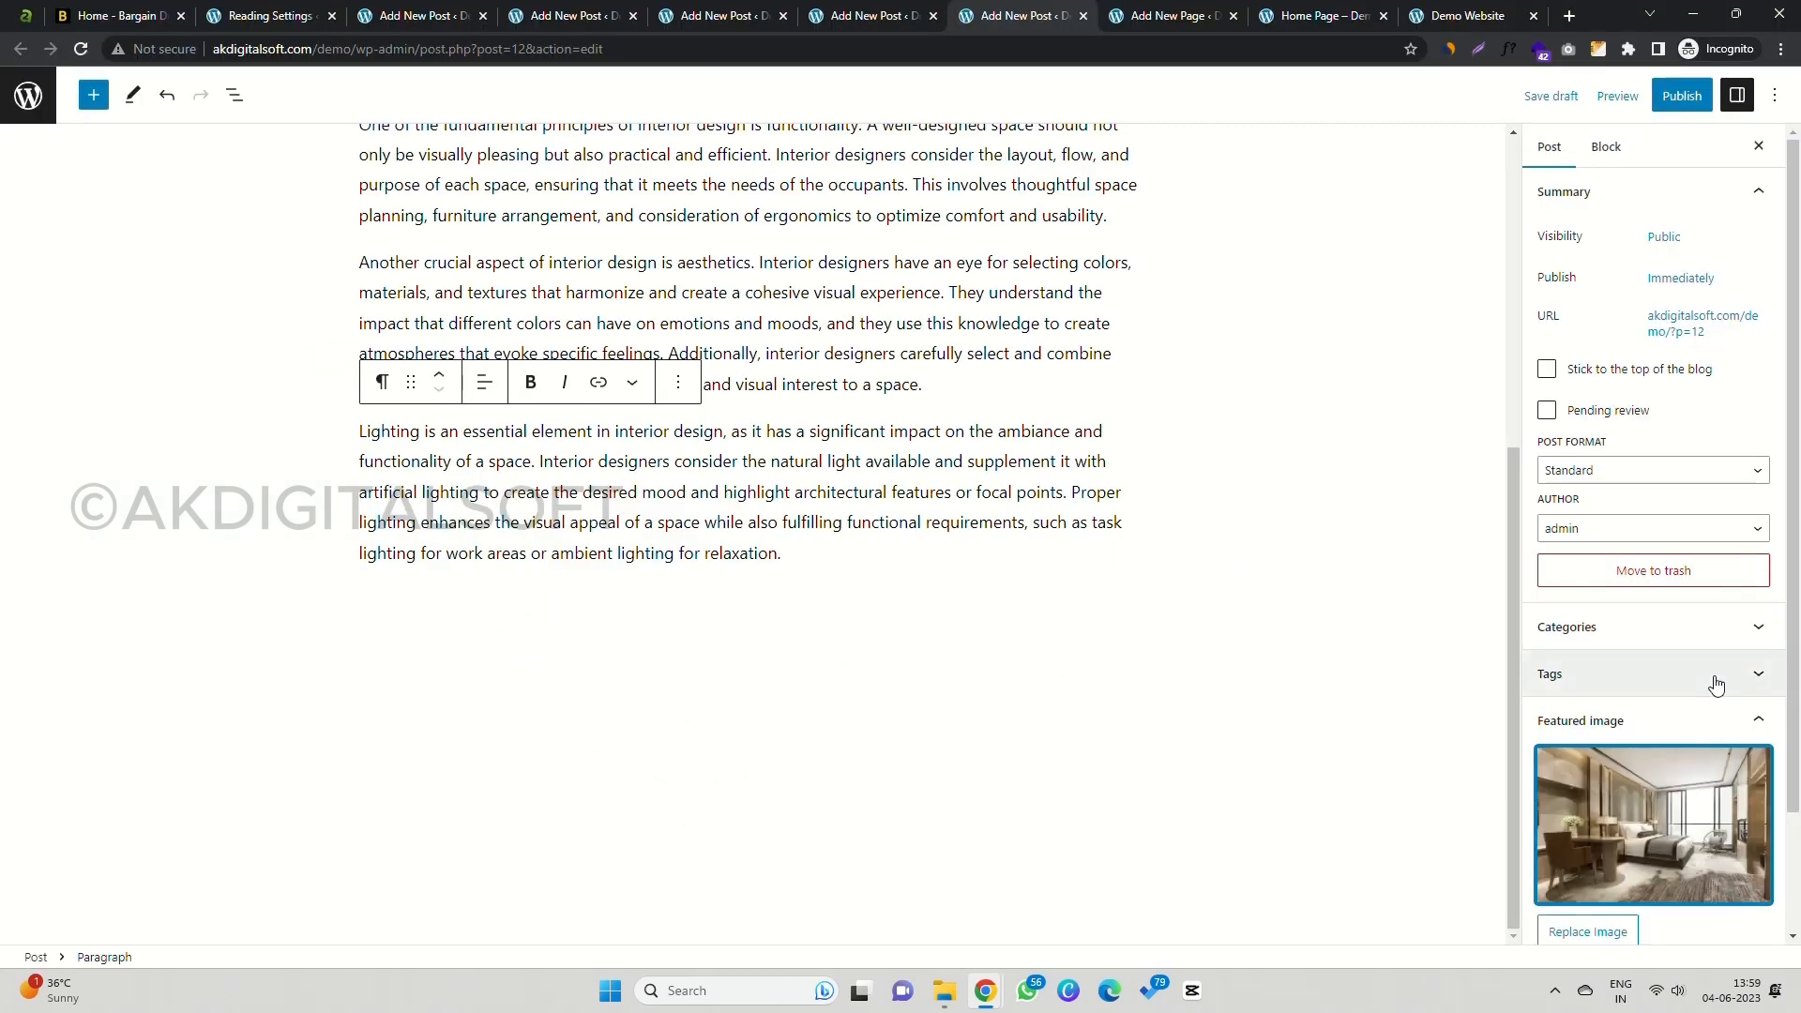
# Step: Publish the post "Transforming Spaces: The Art and Science of Interior Design"
pyautogui.click(1679, 101)
pyautogui.click(1655, 97)
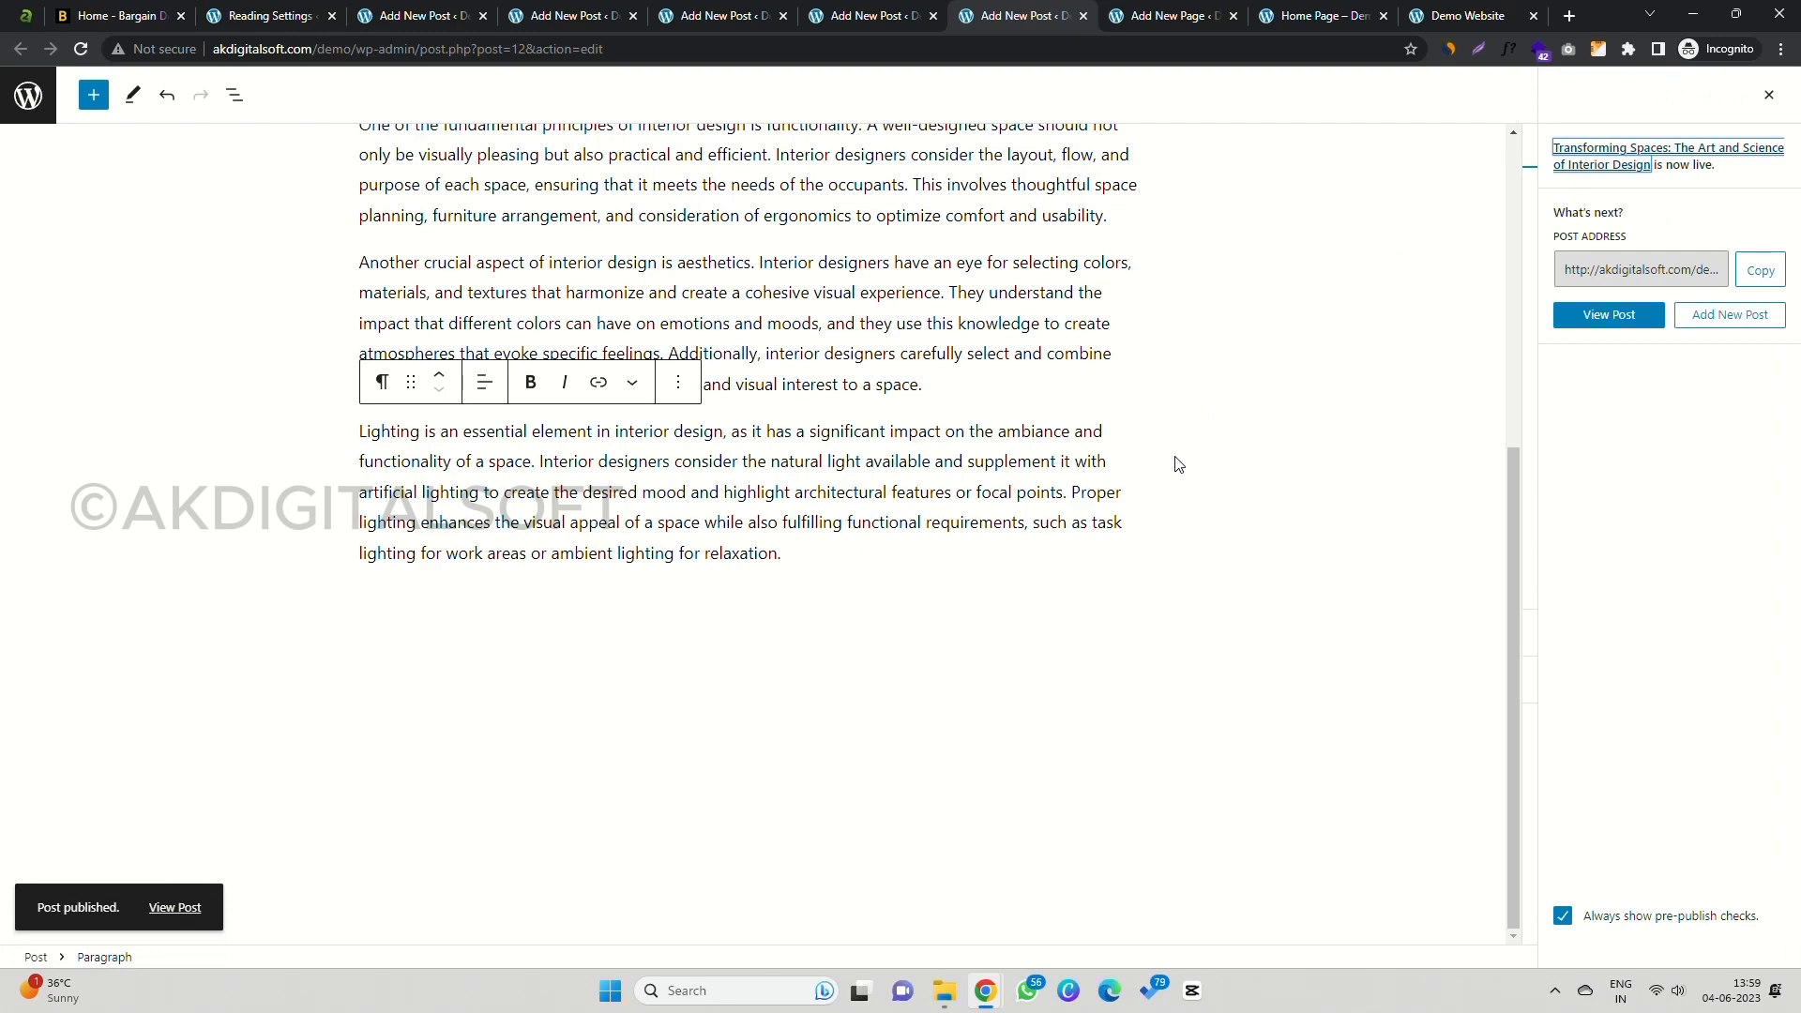
pyautogui.scroll(3, 1178, 464)
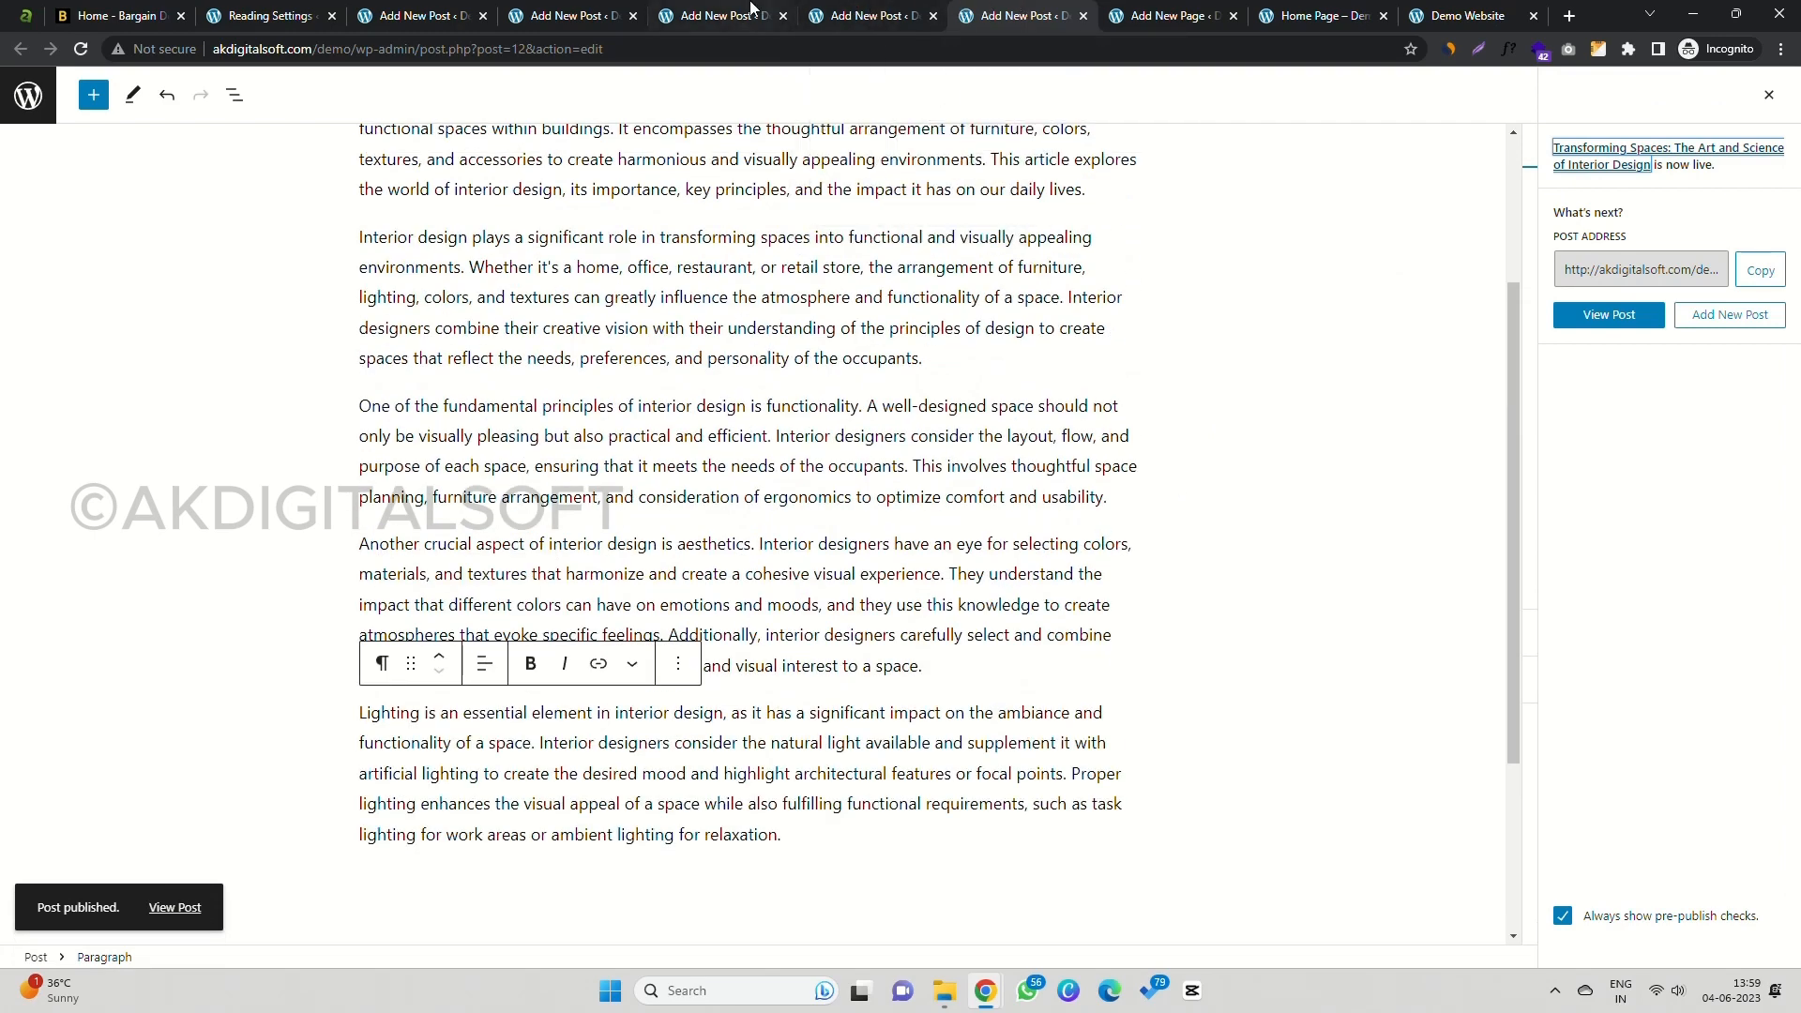
# Step: Close the Add New Page and Home Page browser tabs and reload the Demo Website front page
pyautogui.click(1168, 8)
pyautogui.hotkey('ctrl', 'Tab')
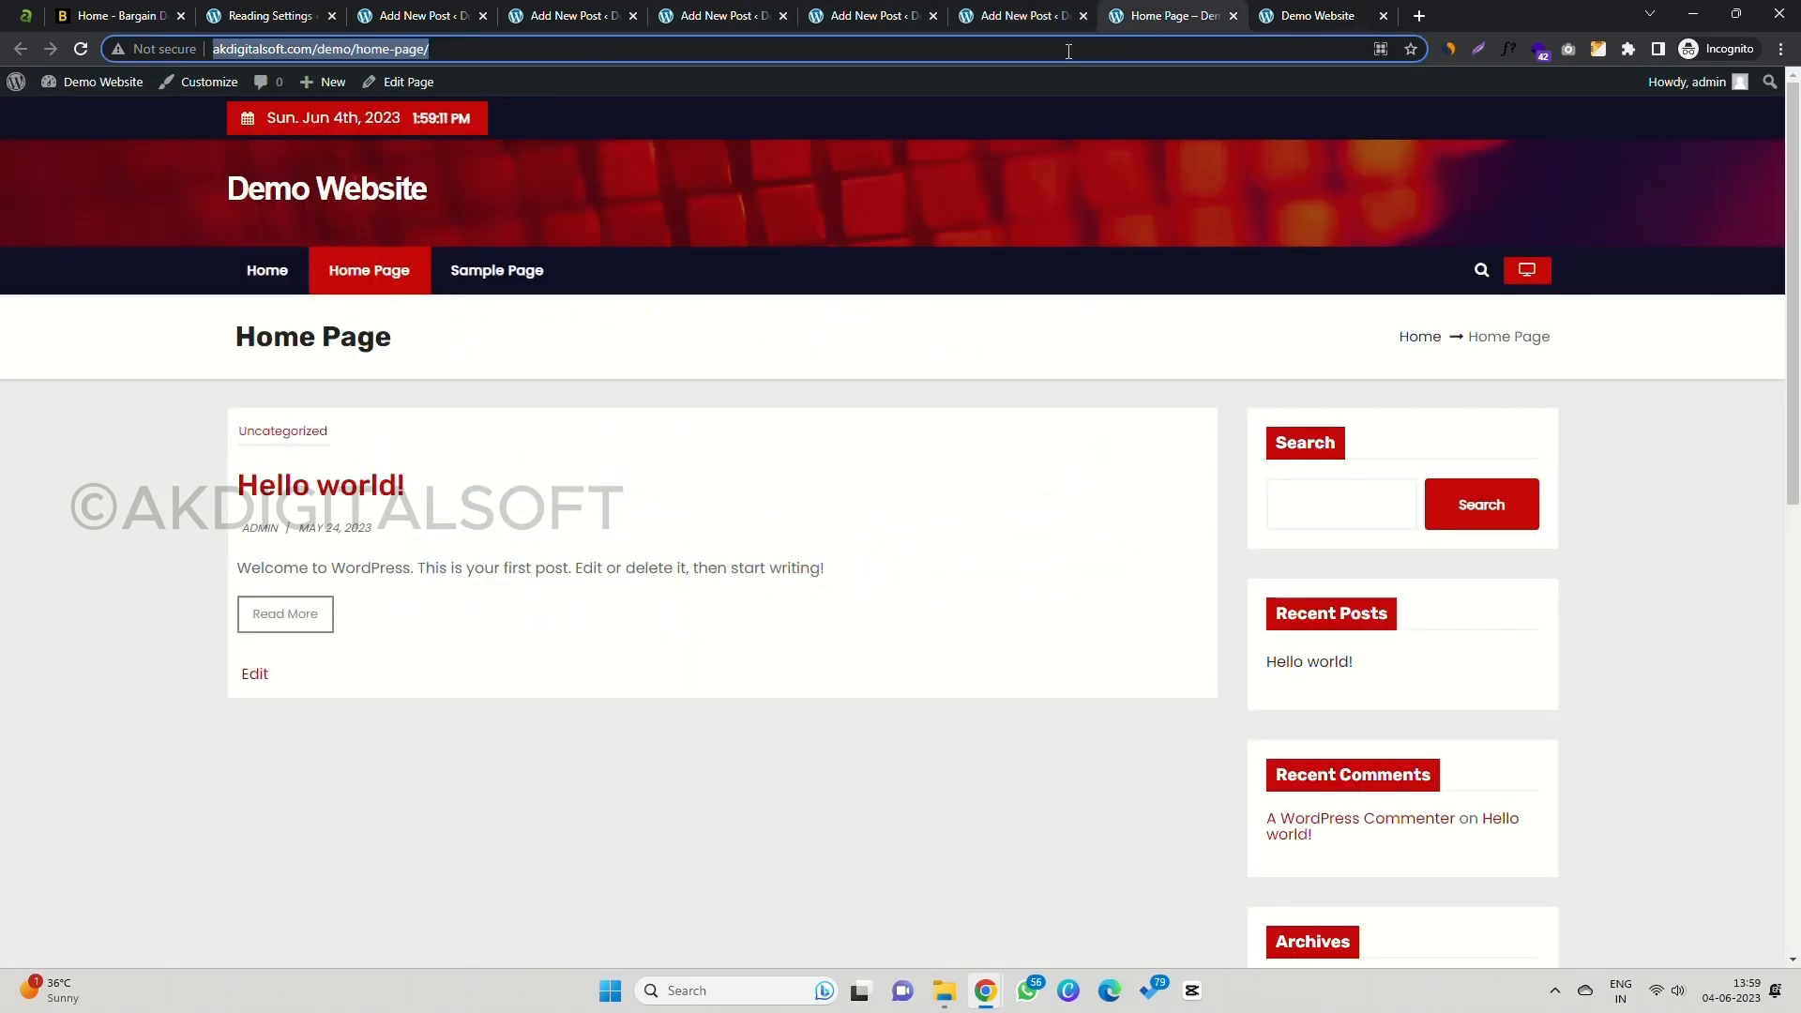
pyautogui.click(1463, 15)
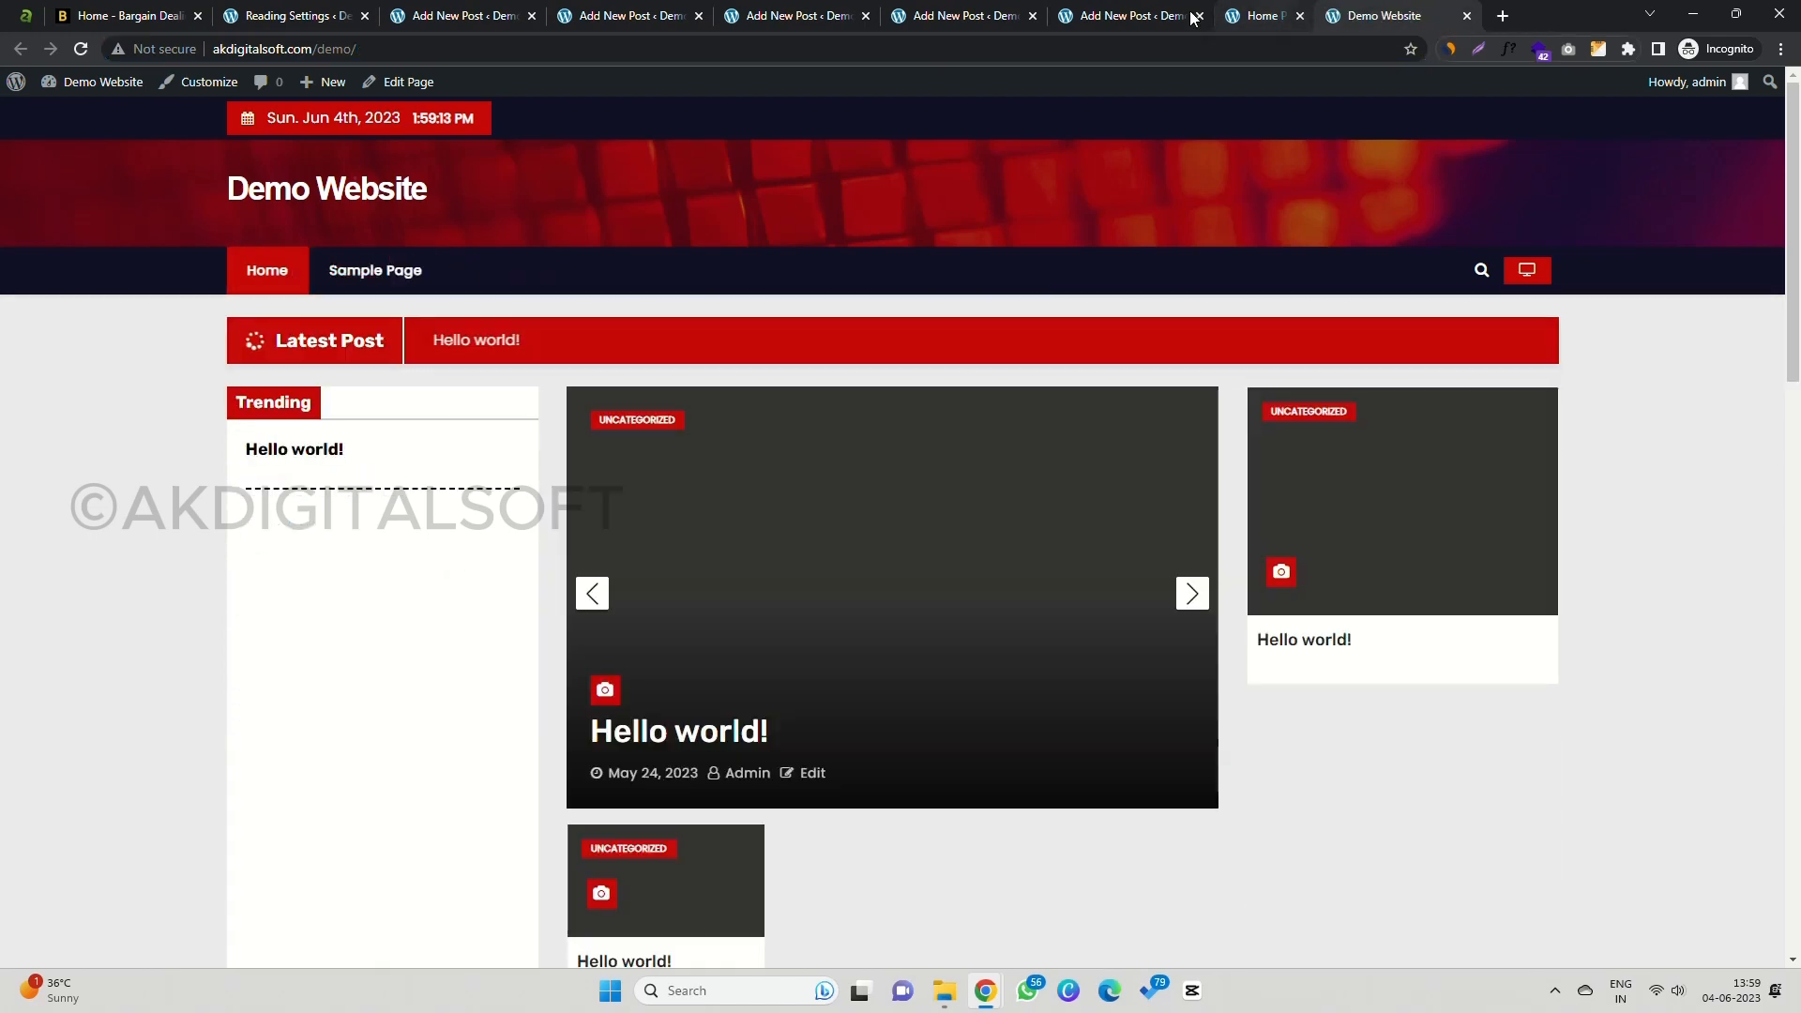
pyautogui.click(1008, 50)
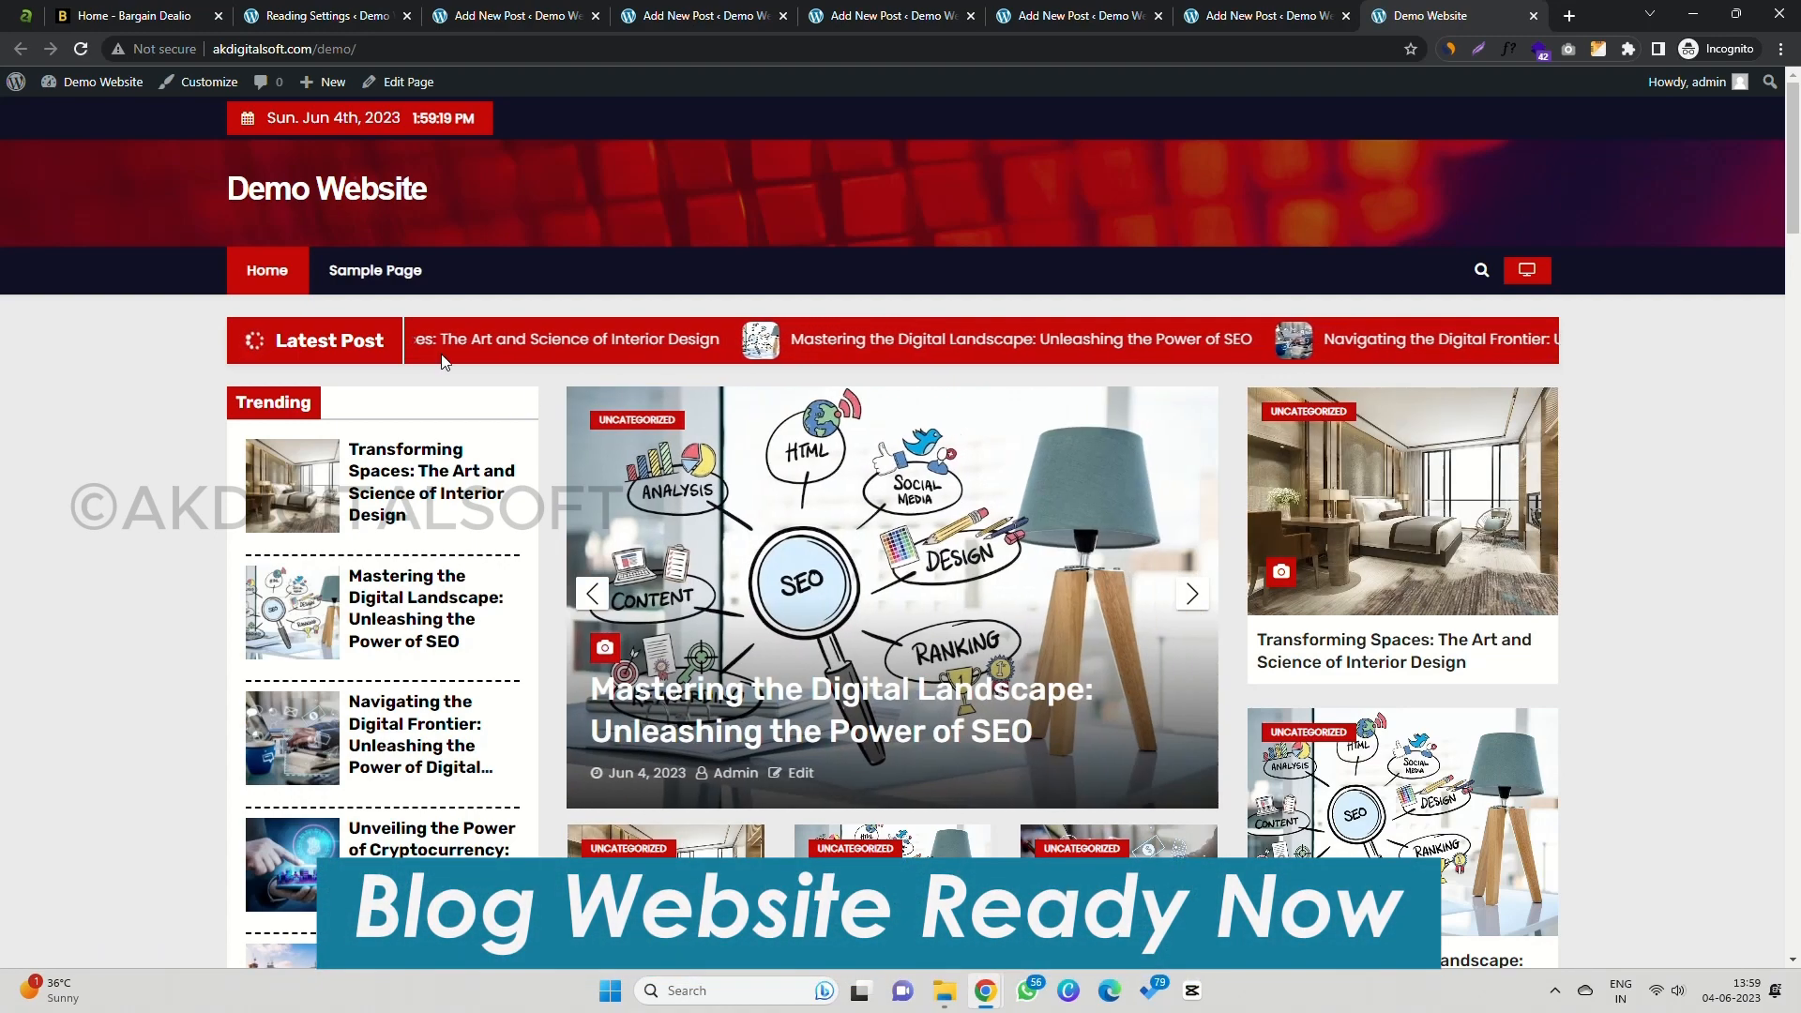
# Step: Look through the demo site's front page down to the footer and compare it with the Bargain Dealio home page
pyautogui.scroll(-10, 143, 383)
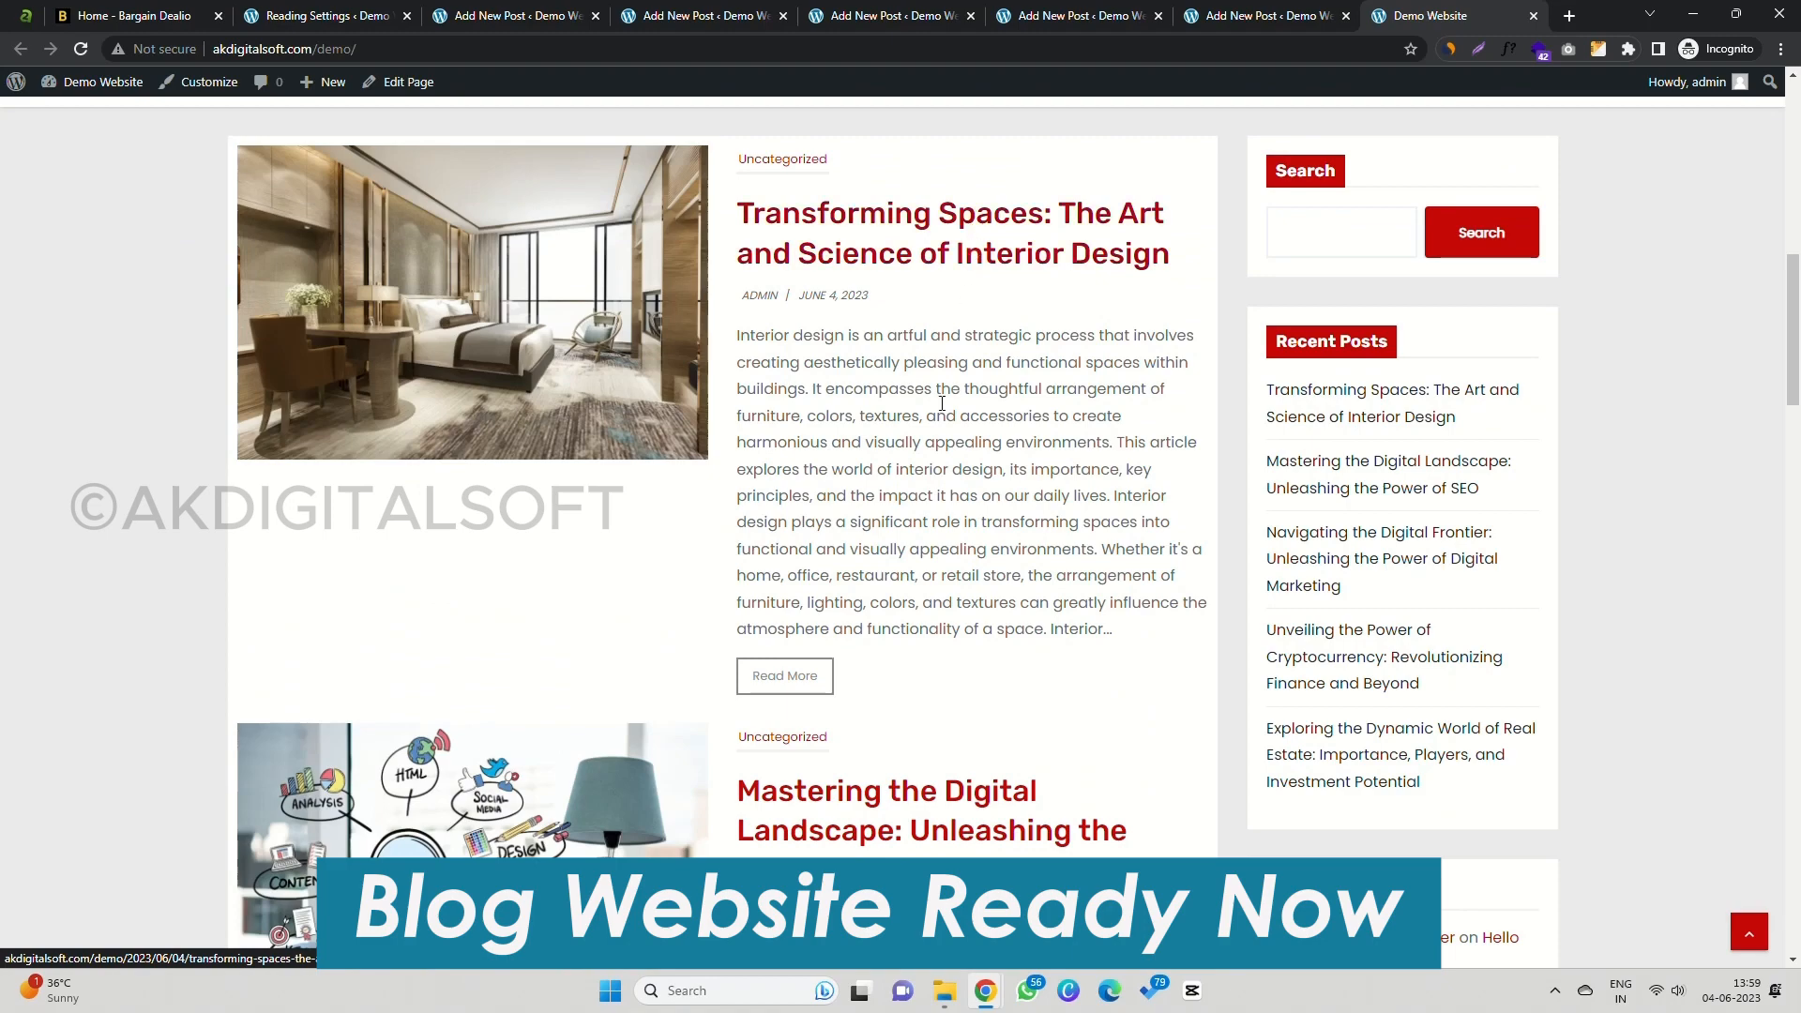
pyautogui.scroll(-10, 941, 404)
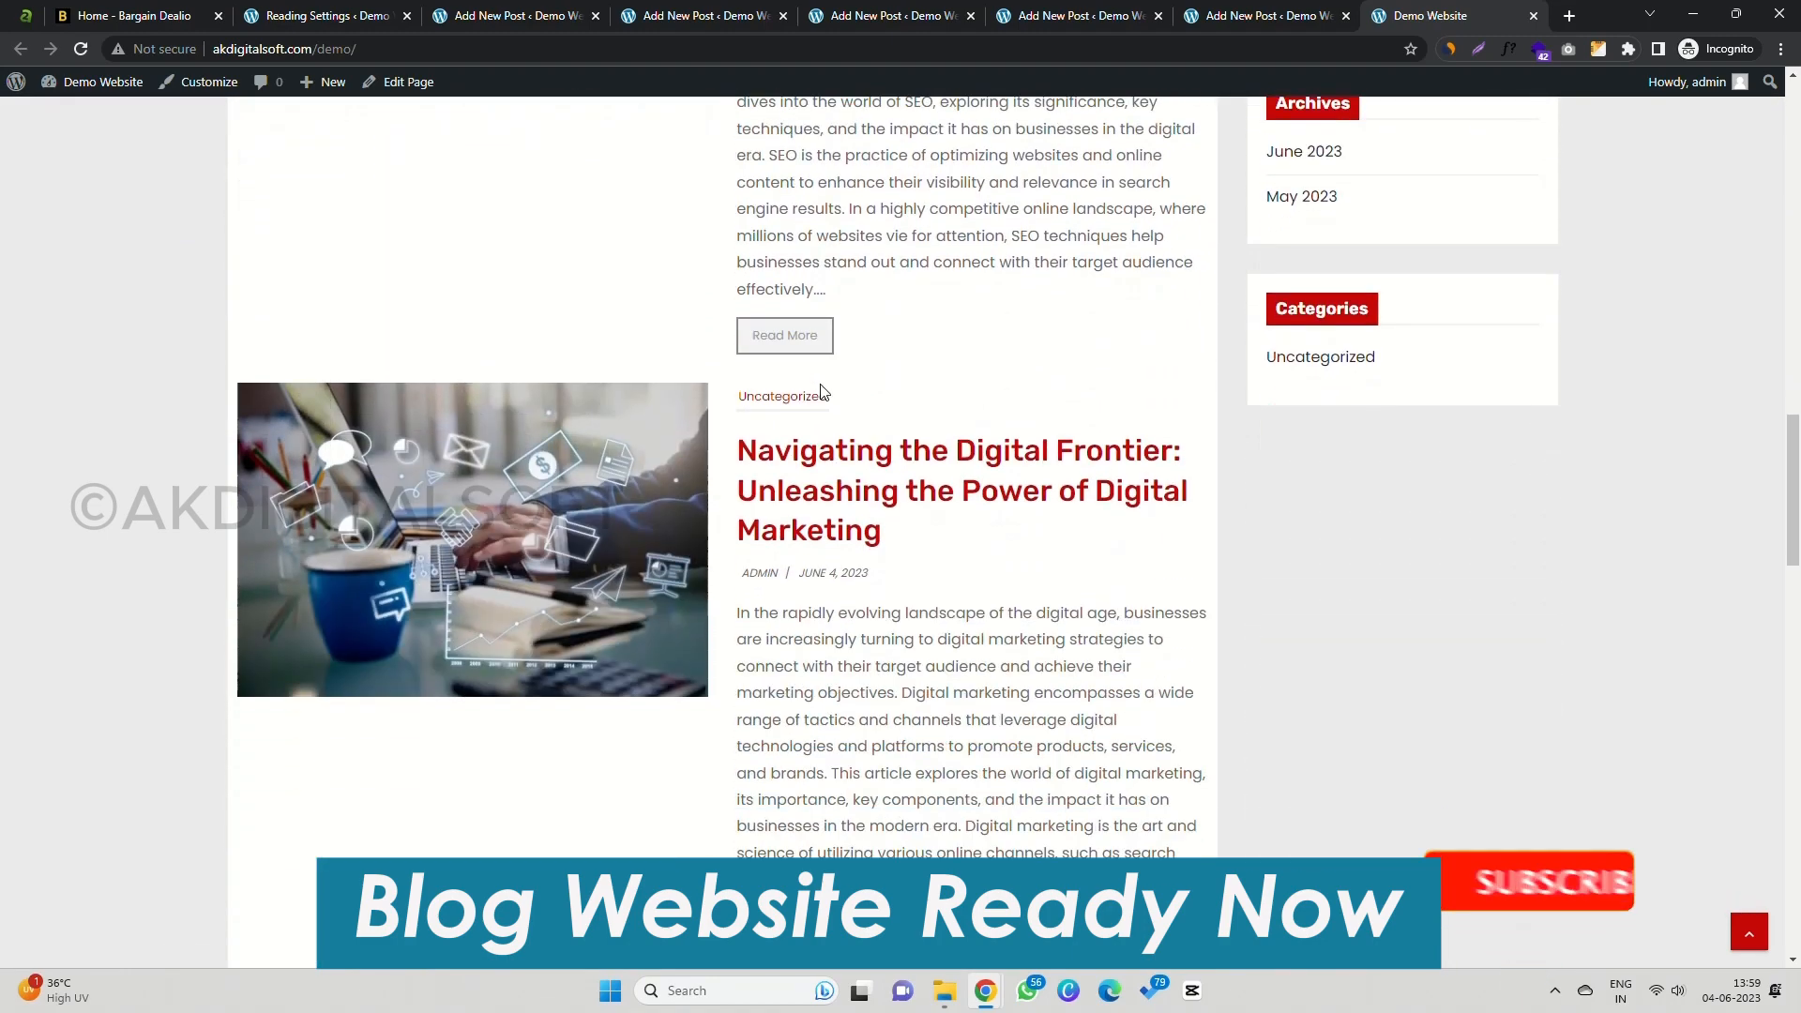
pyautogui.scroll(-10, 821, 393)
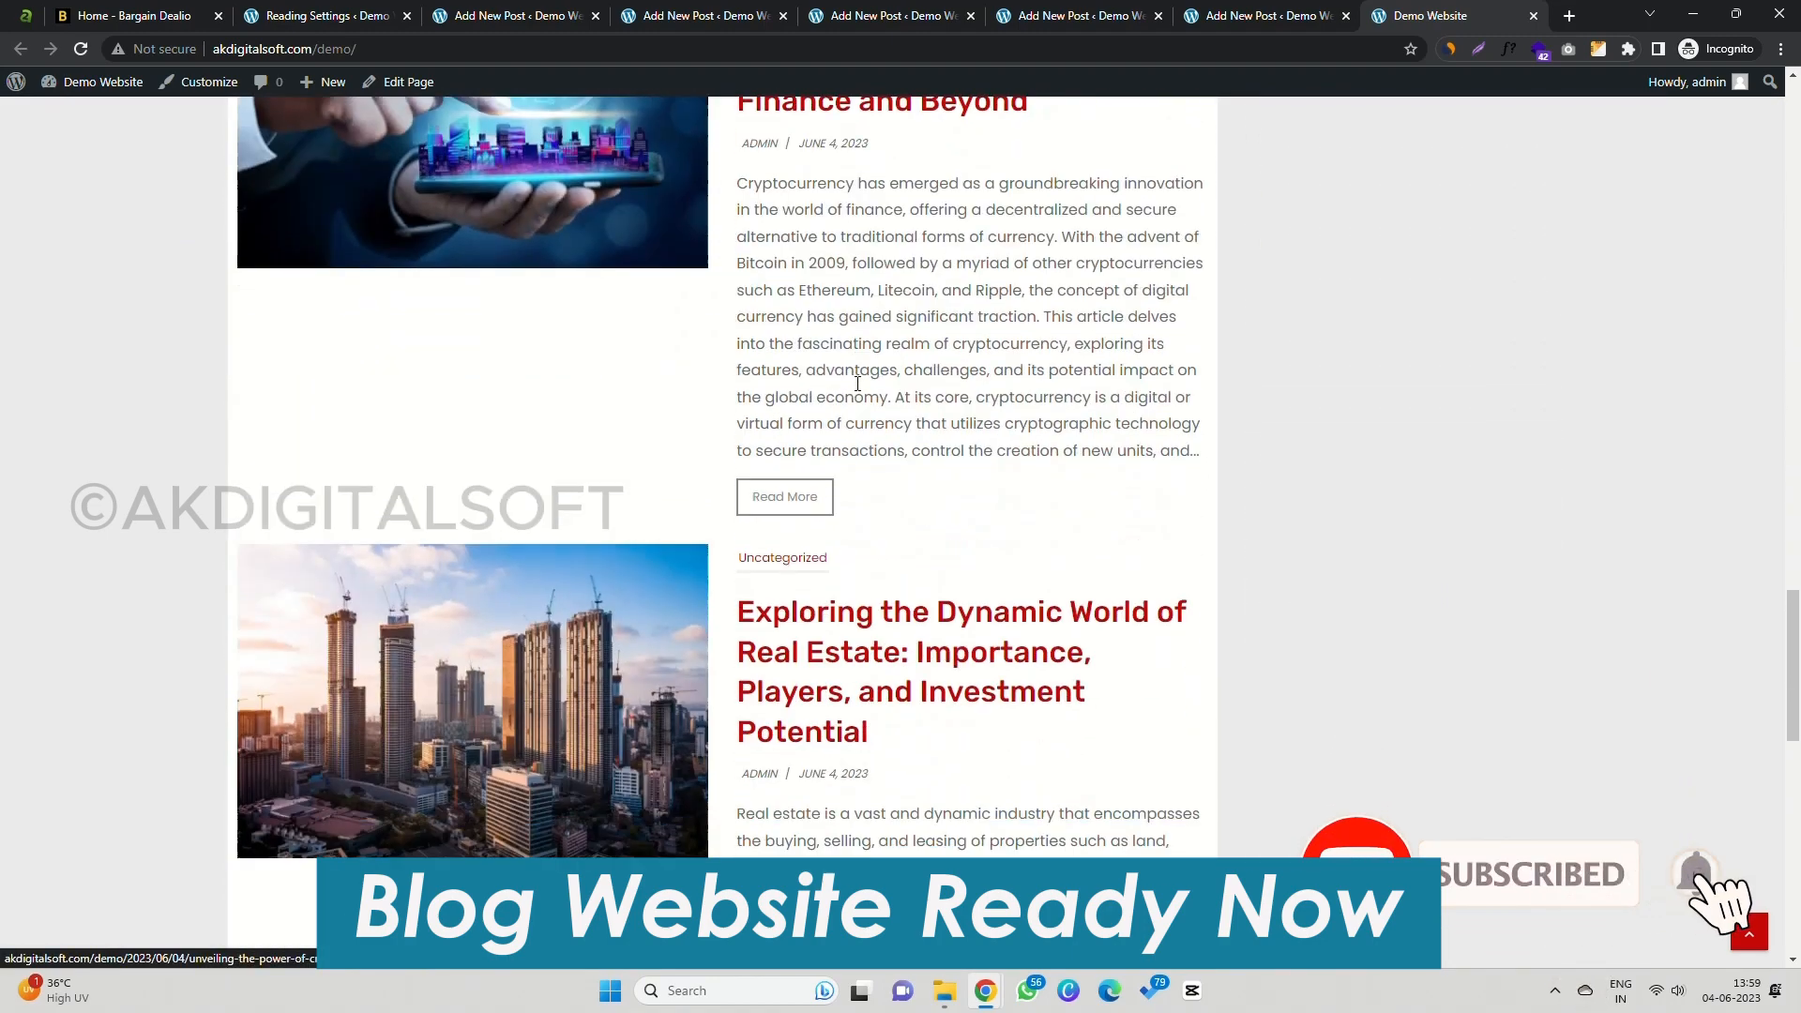
pyautogui.scroll(-12, 859, 403)
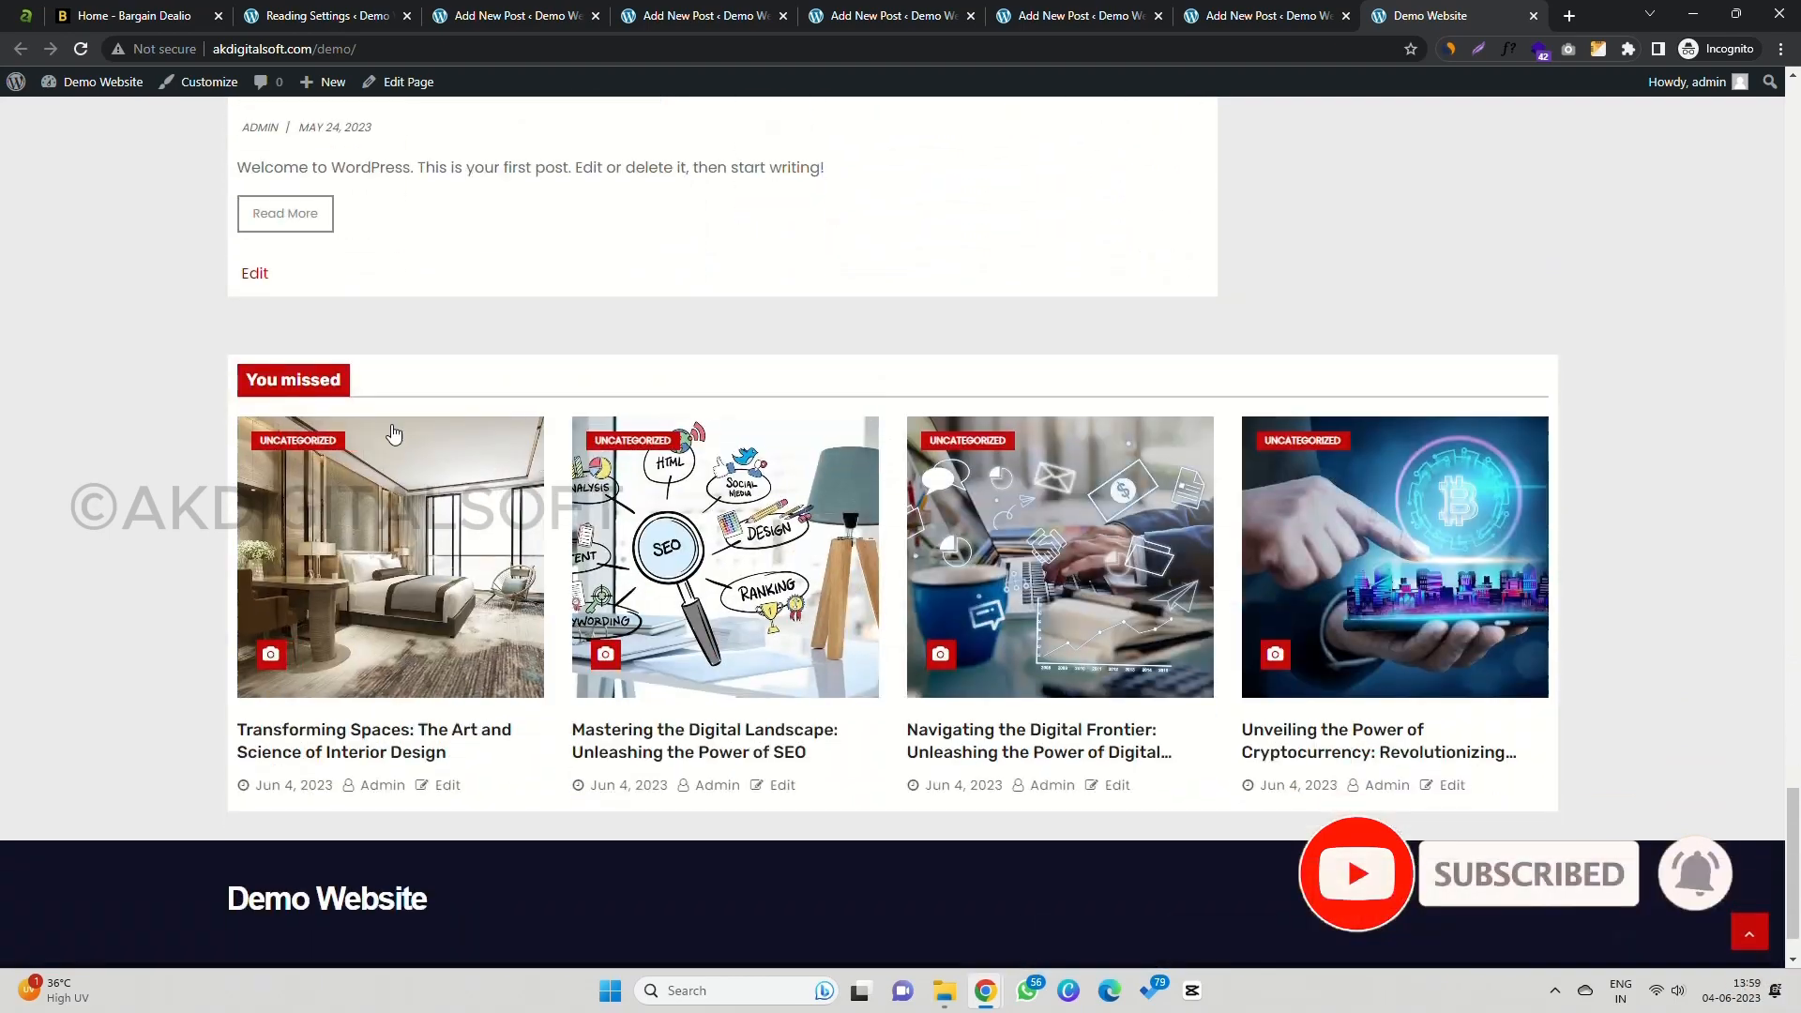
pyautogui.scroll(-2, 394, 434)
pyautogui.click(186, 10)
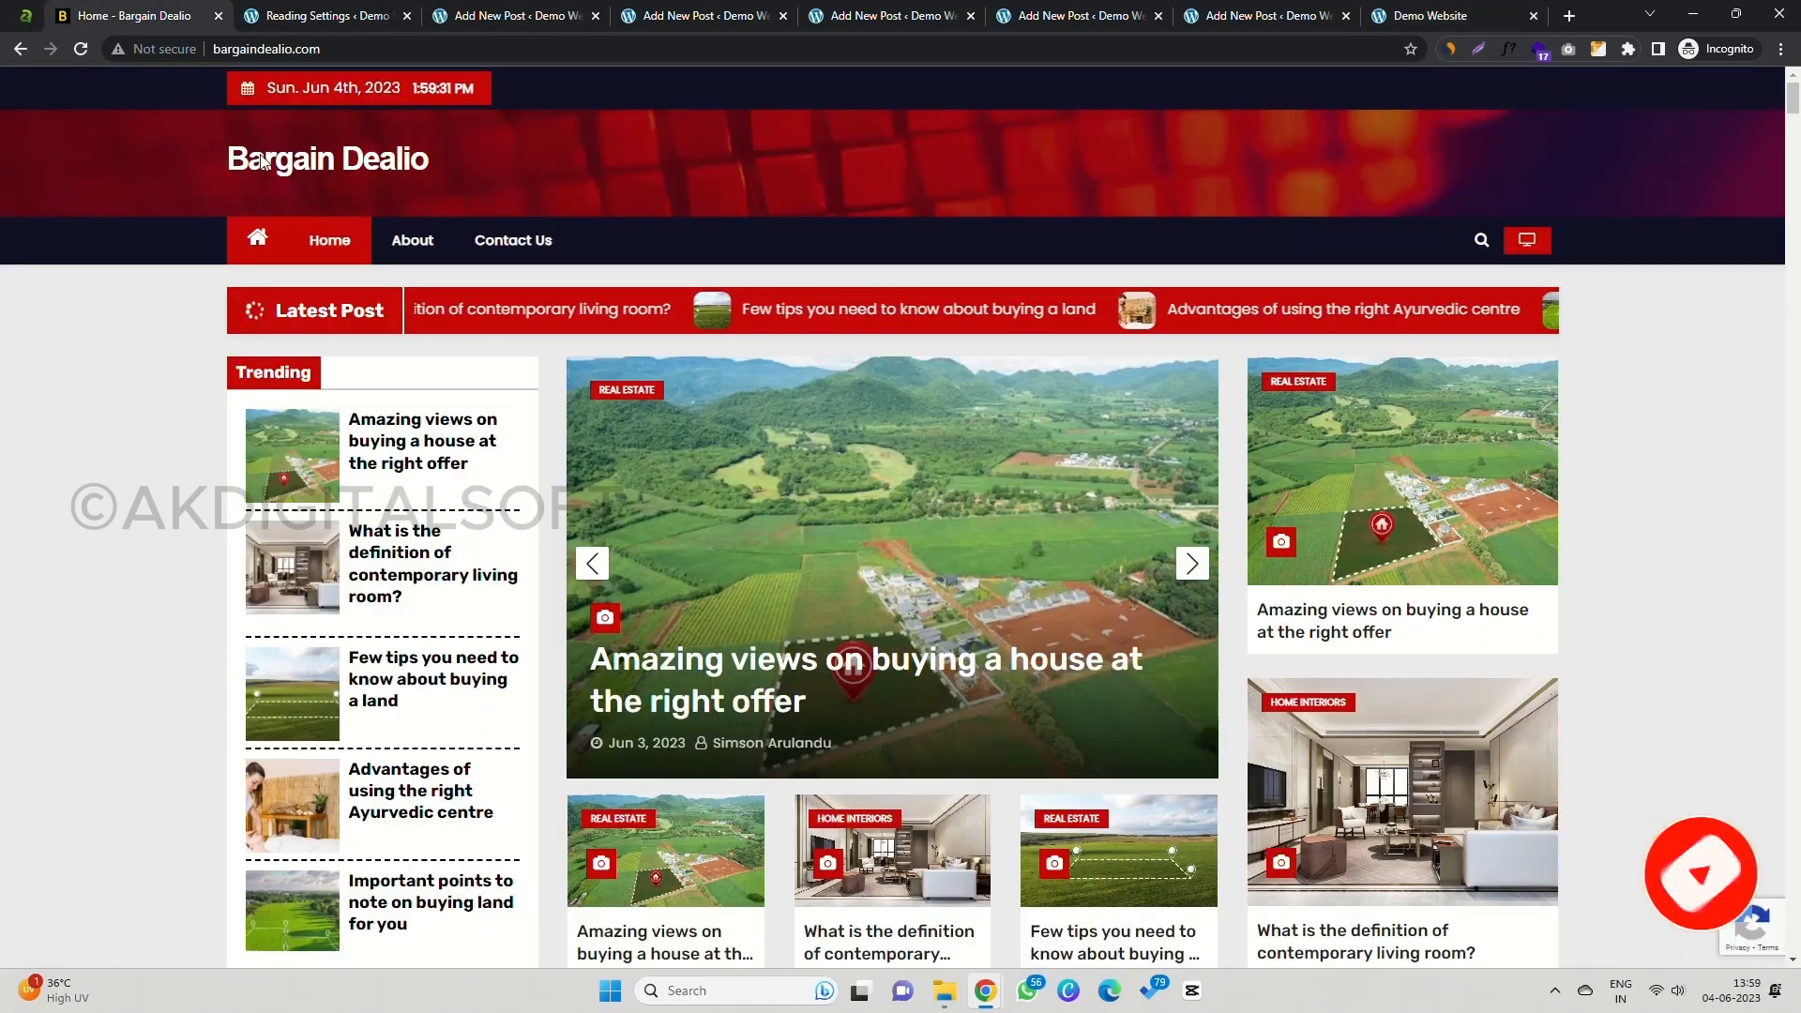
pyautogui.scroll(-8, 613, 613)
pyautogui.moveTo(1799, 140); pyautogui.dragTo(1793, 953)
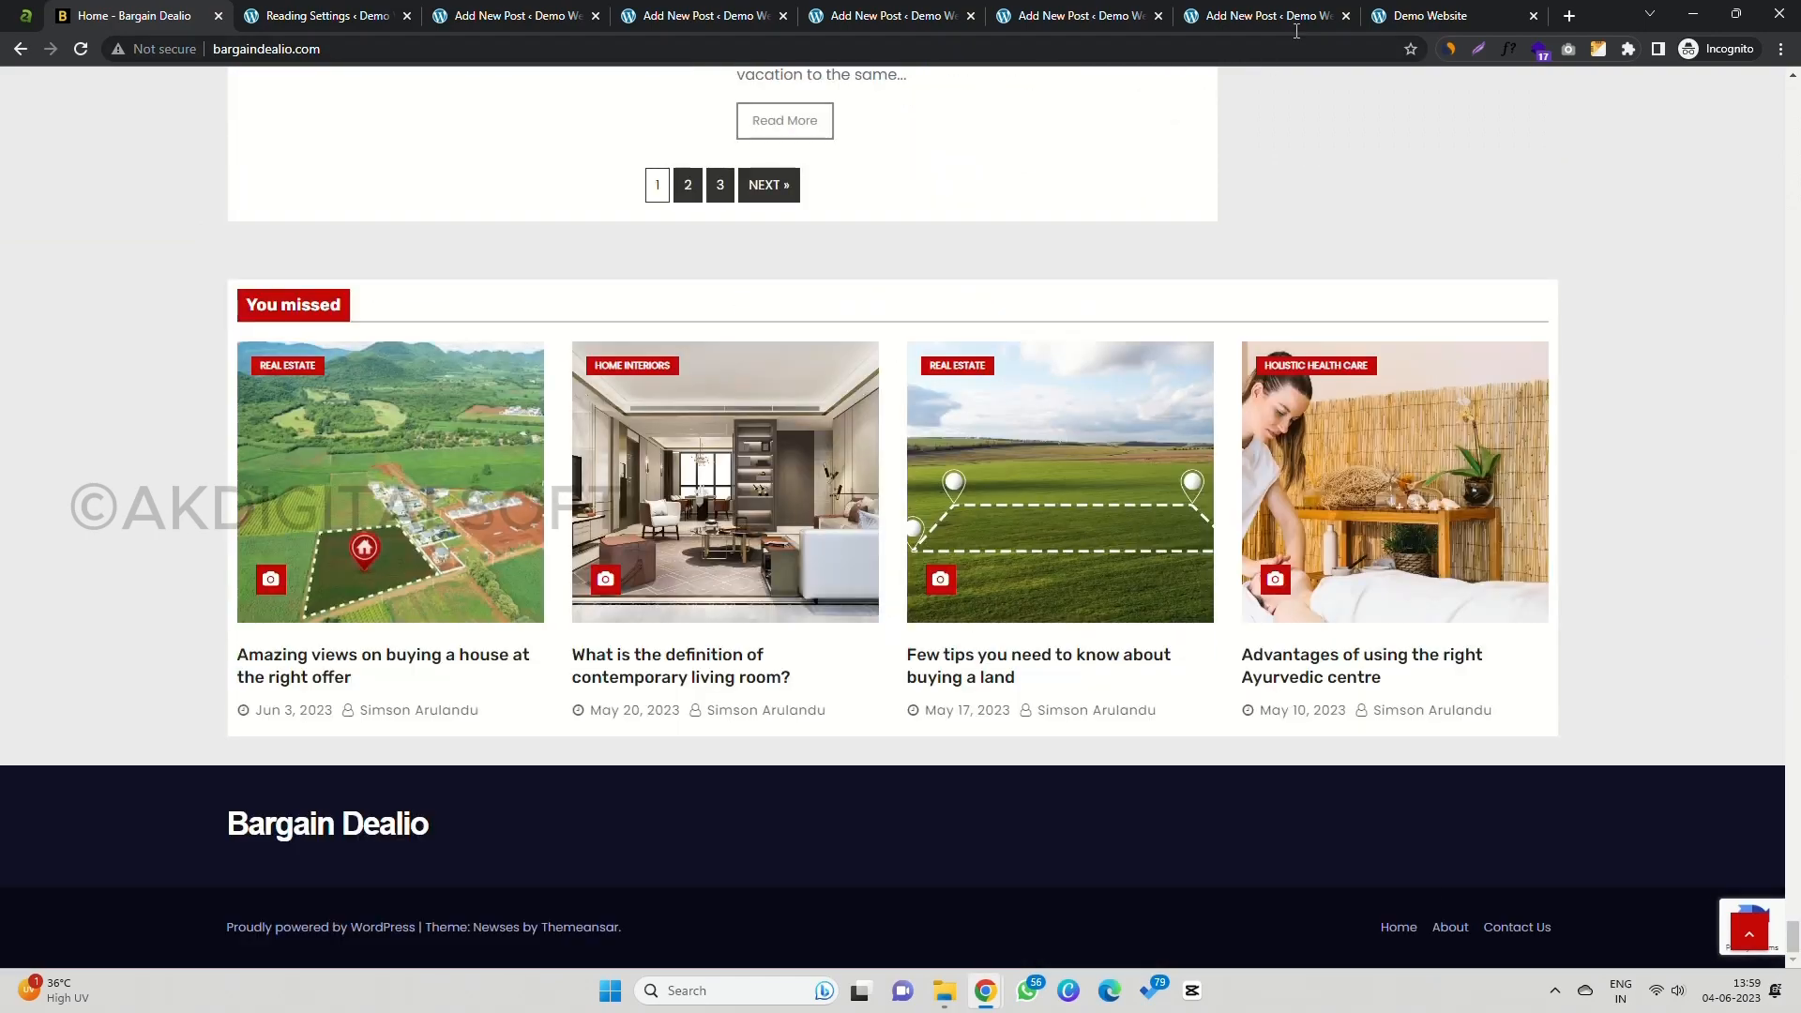
# Step: Return to the demo site and open the post "Unveiling the Power of Cryptocurrency: Revolutionizing Finance and Beyond" in a new tab
pyautogui.click(1426, 16)
pyautogui.scroll(6, 816, 555)
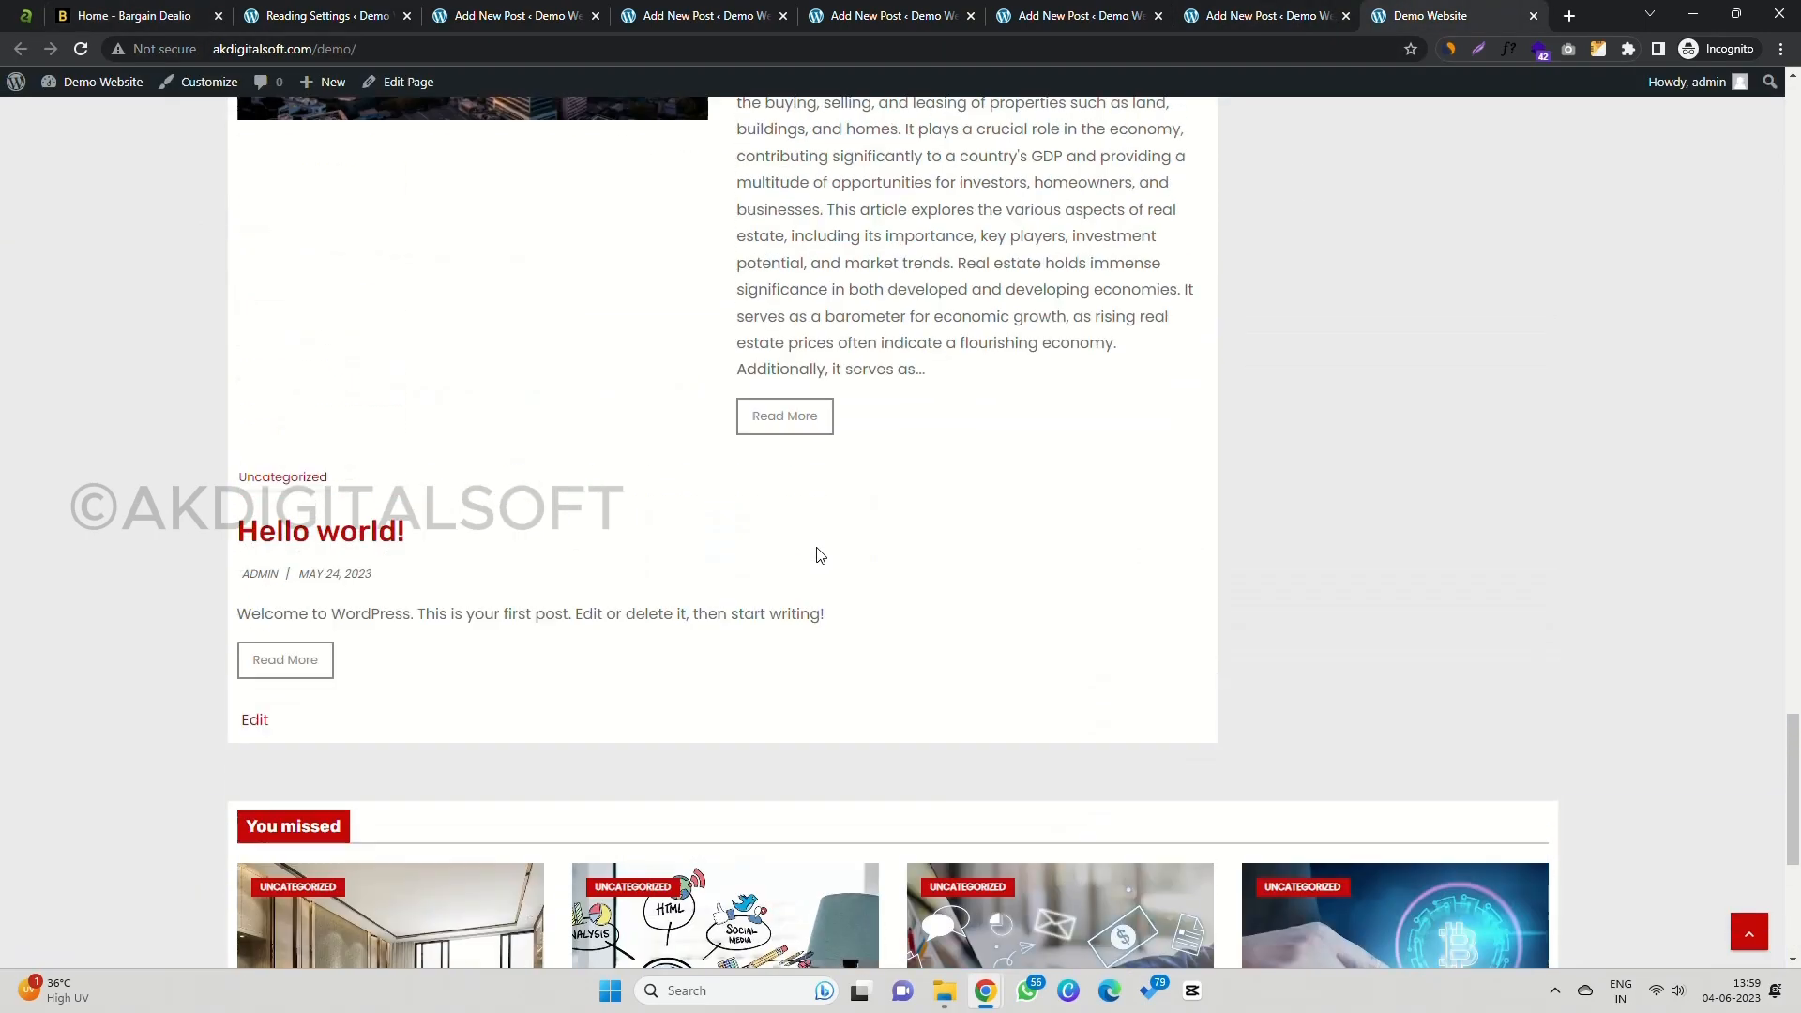
pyautogui.scroll(10, 816, 556)
pyautogui.click(1471, 19)
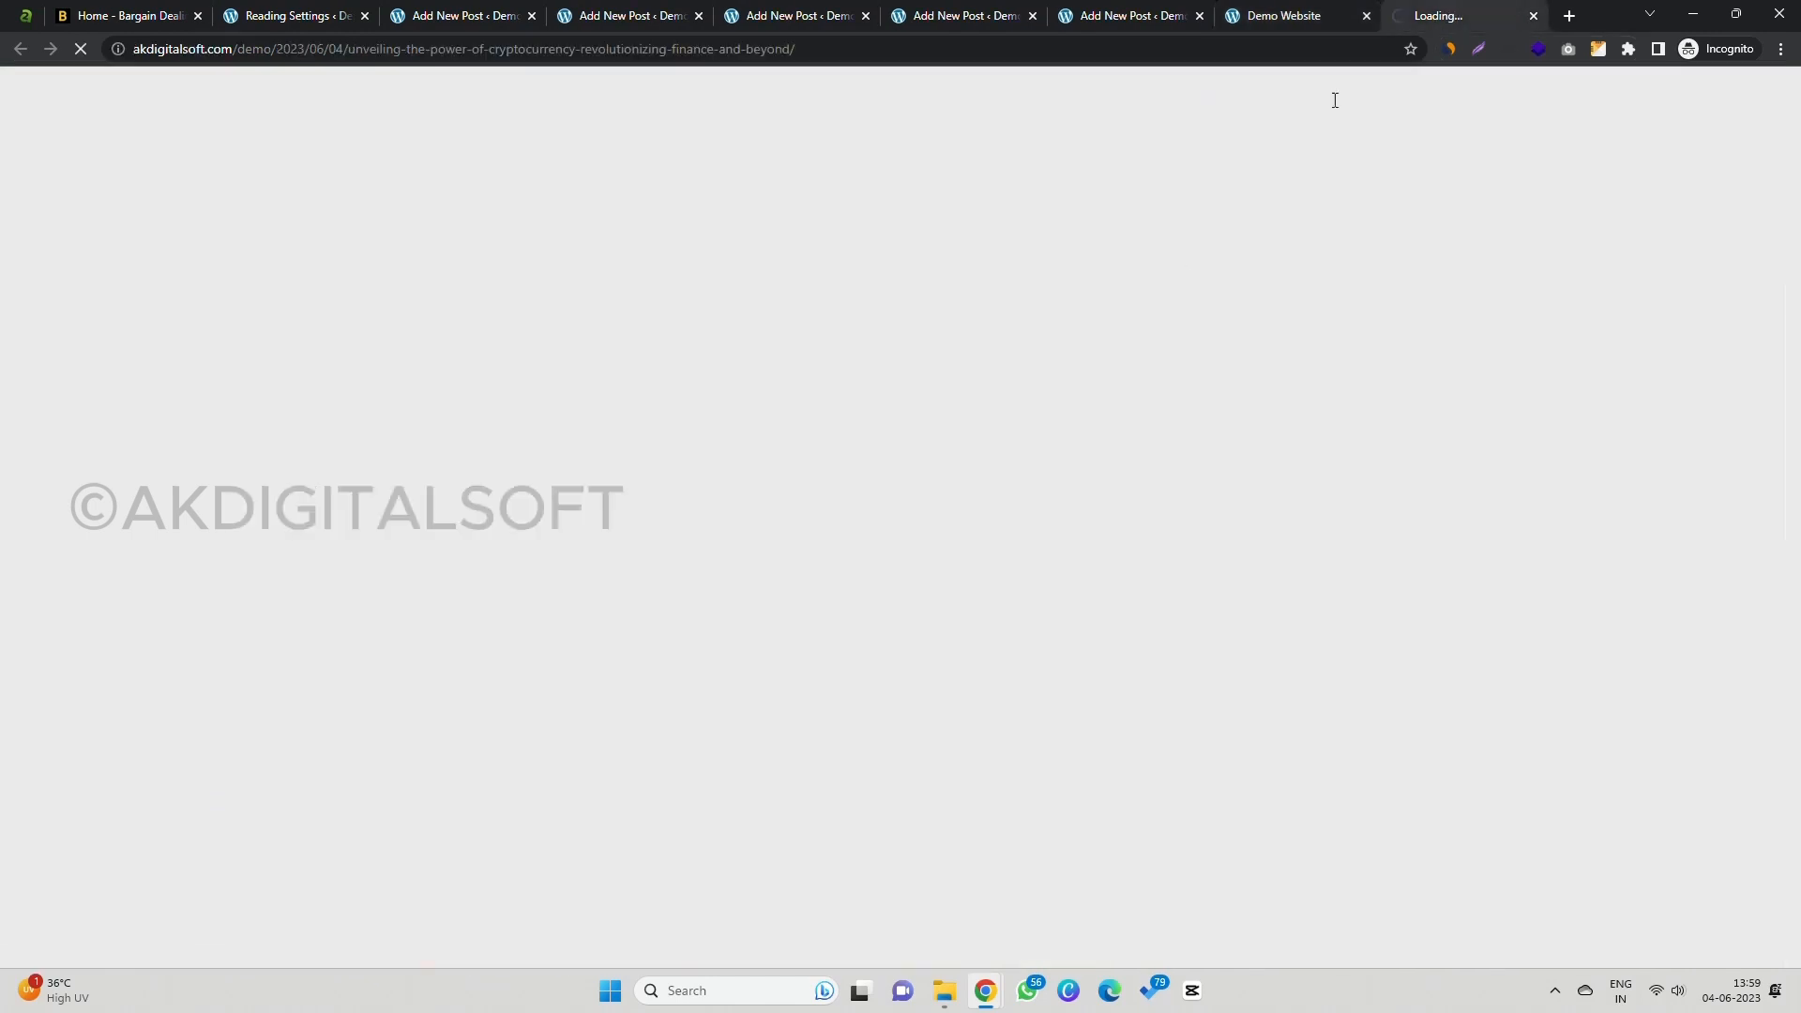
# Step: Examine the cryptocurrency post's title, featured image, body text, related posts and comment form
pyautogui.scroll(-3, 632, 514)
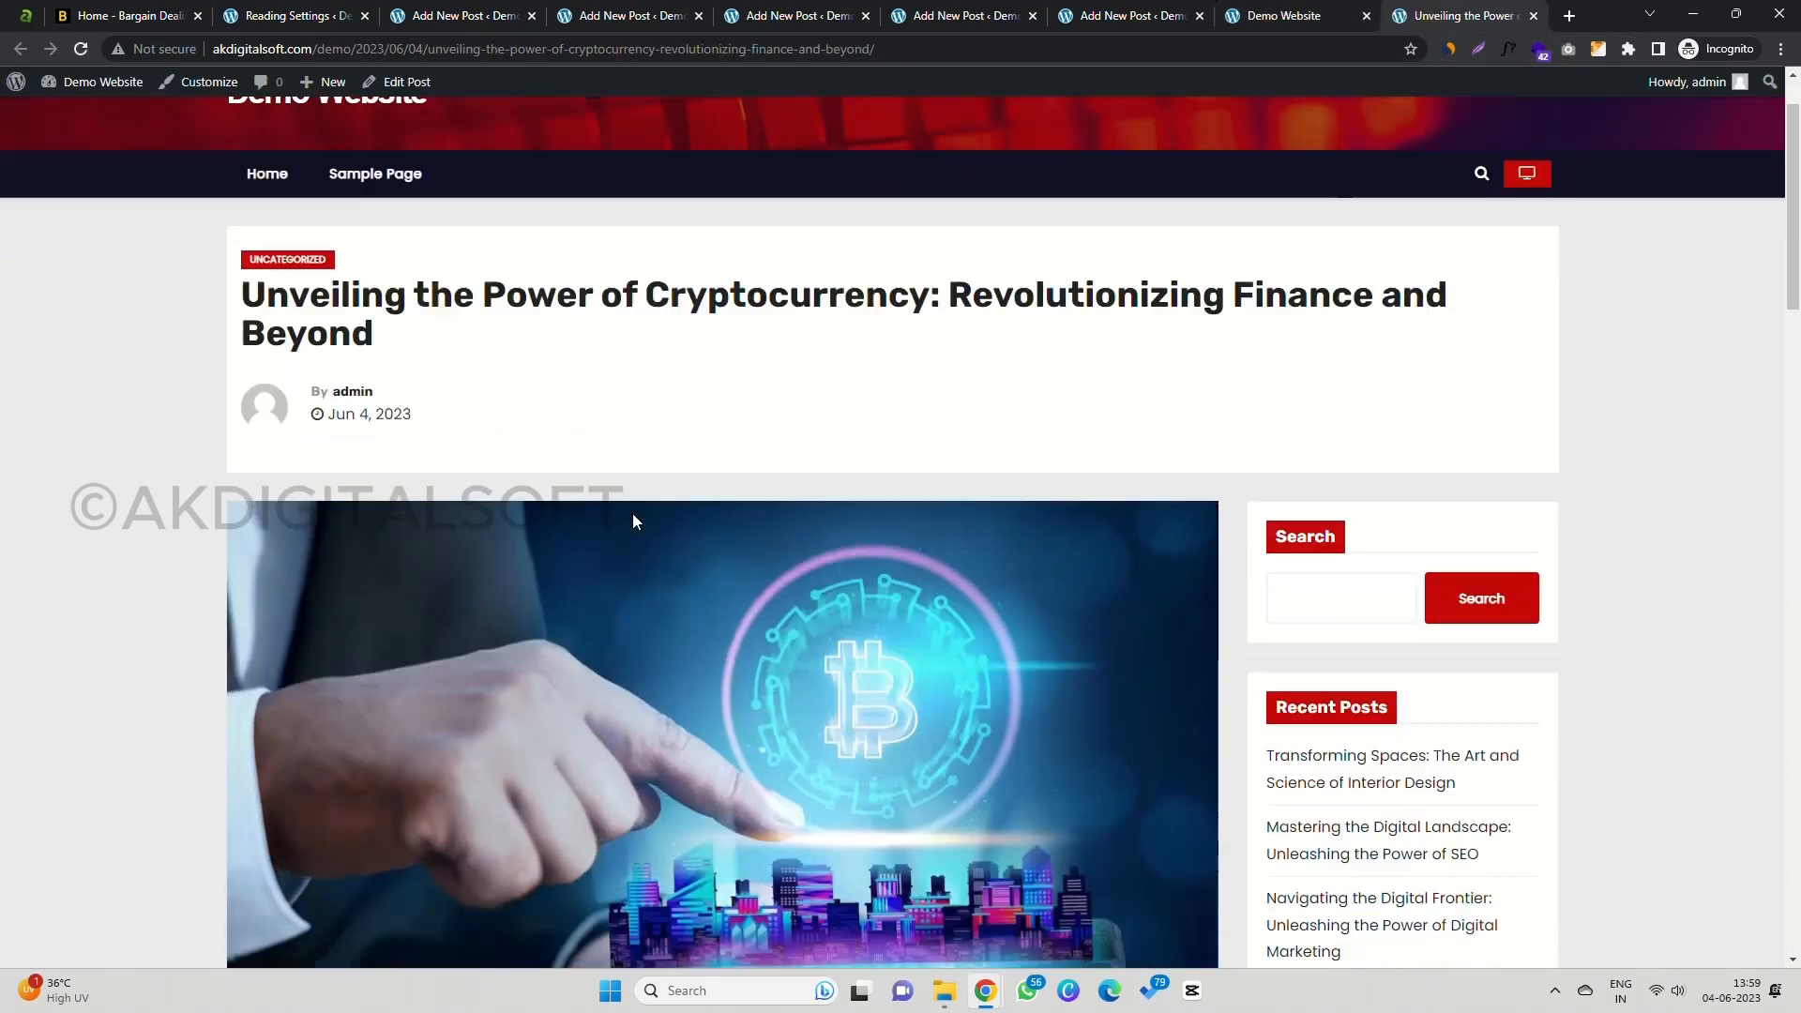
pyautogui.scroll(2, 666, 474)
pyautogui.moveTo(247, 300); pyautogui.dragTo(382, 354)
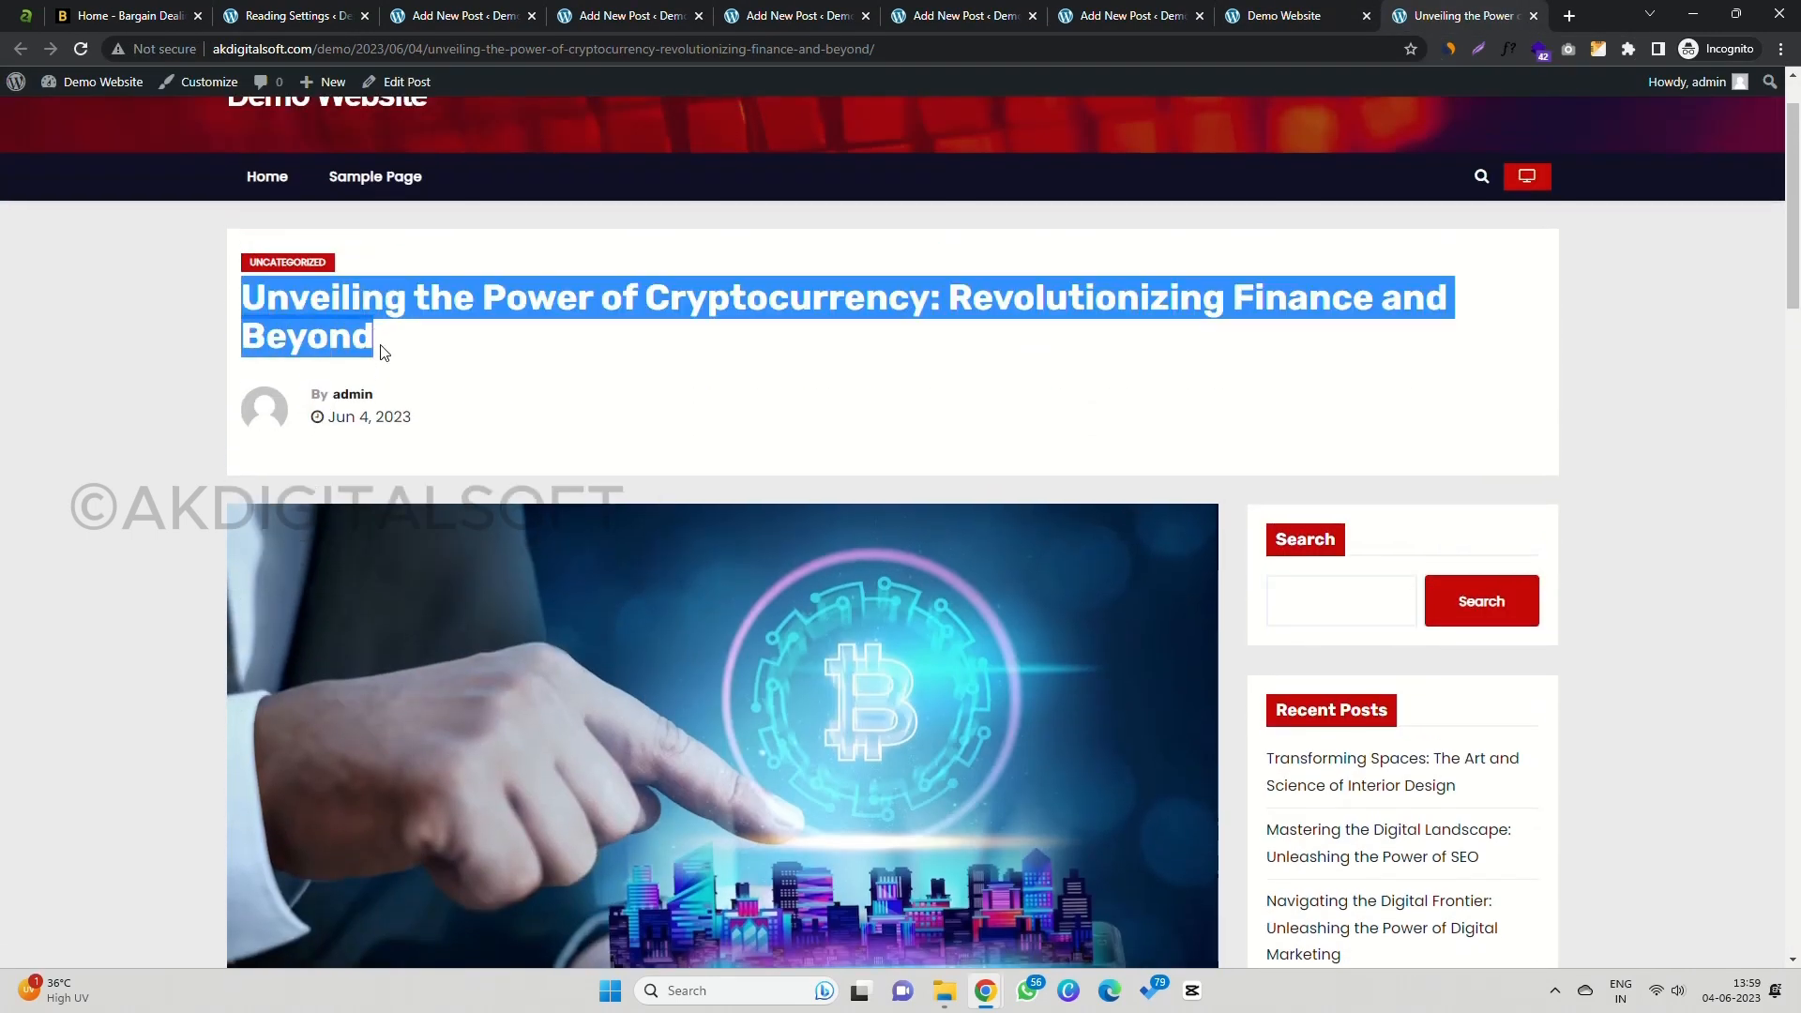
pyautogui.click(600, 394)
pyautogui.scroll(-5, 610, 425)
pyautogui.scroll(-12, 609, 425)
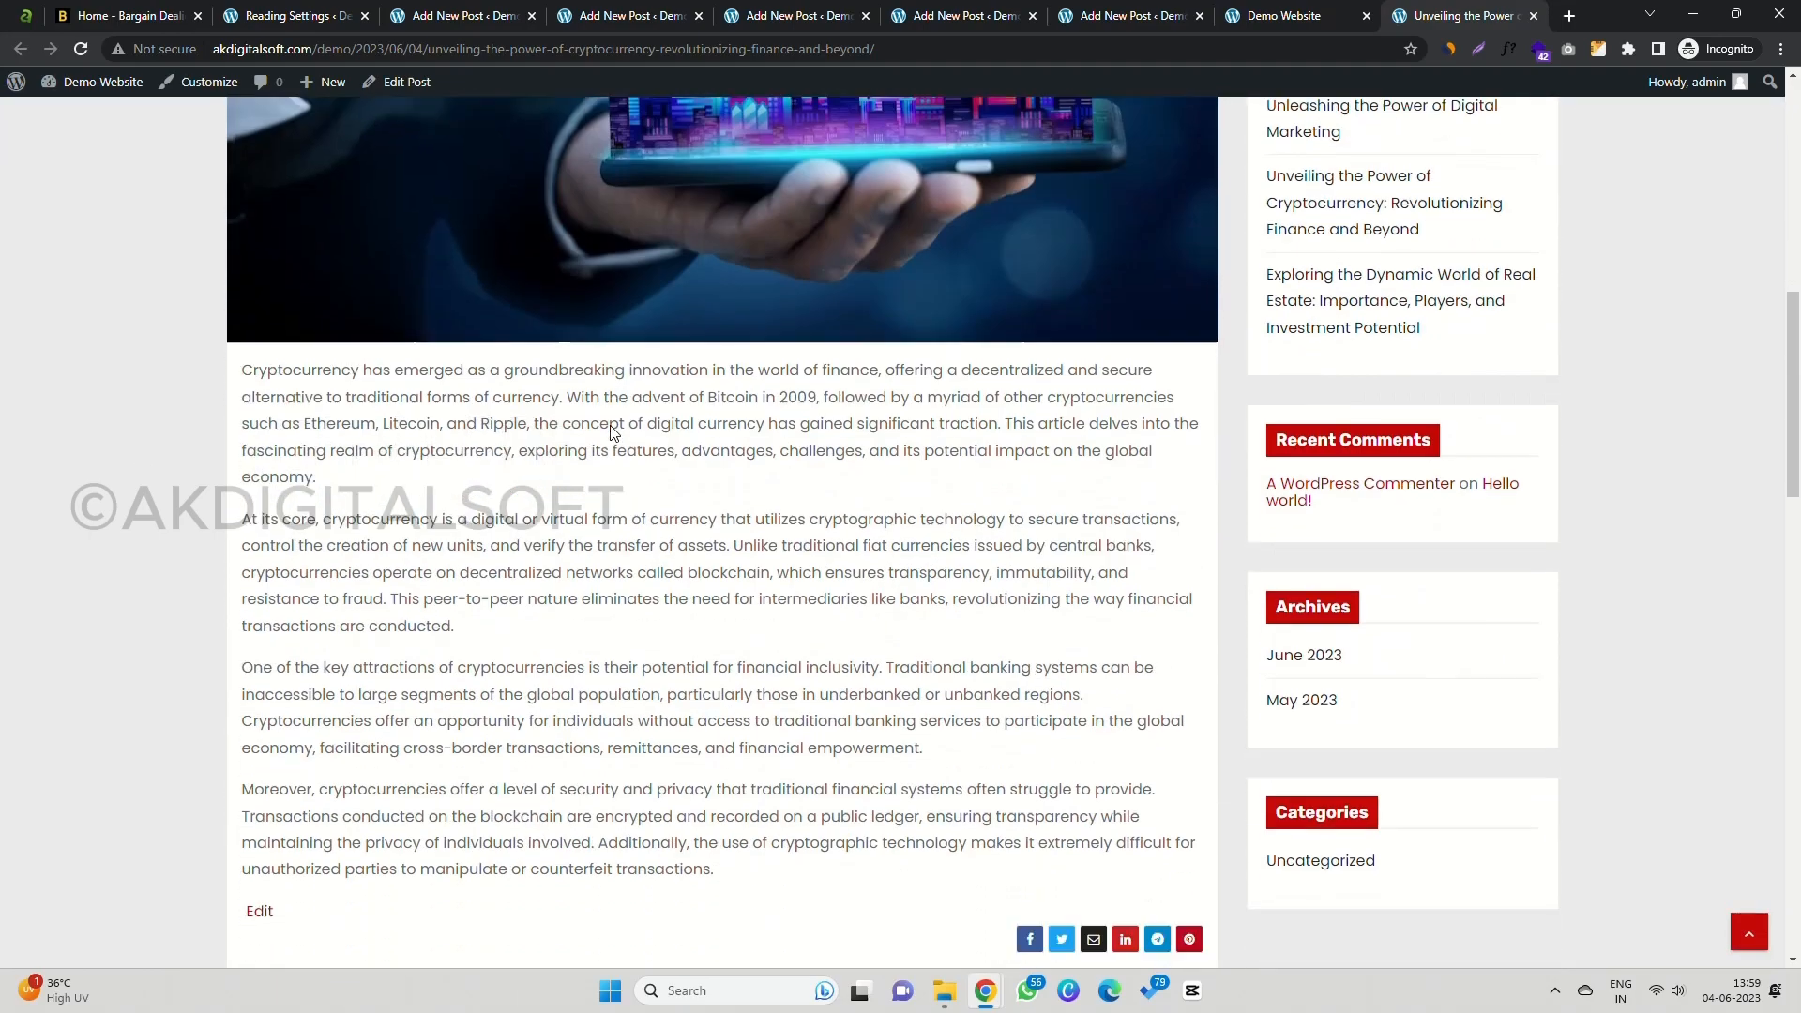
pyautogui.scroll(-14, 933, 409)
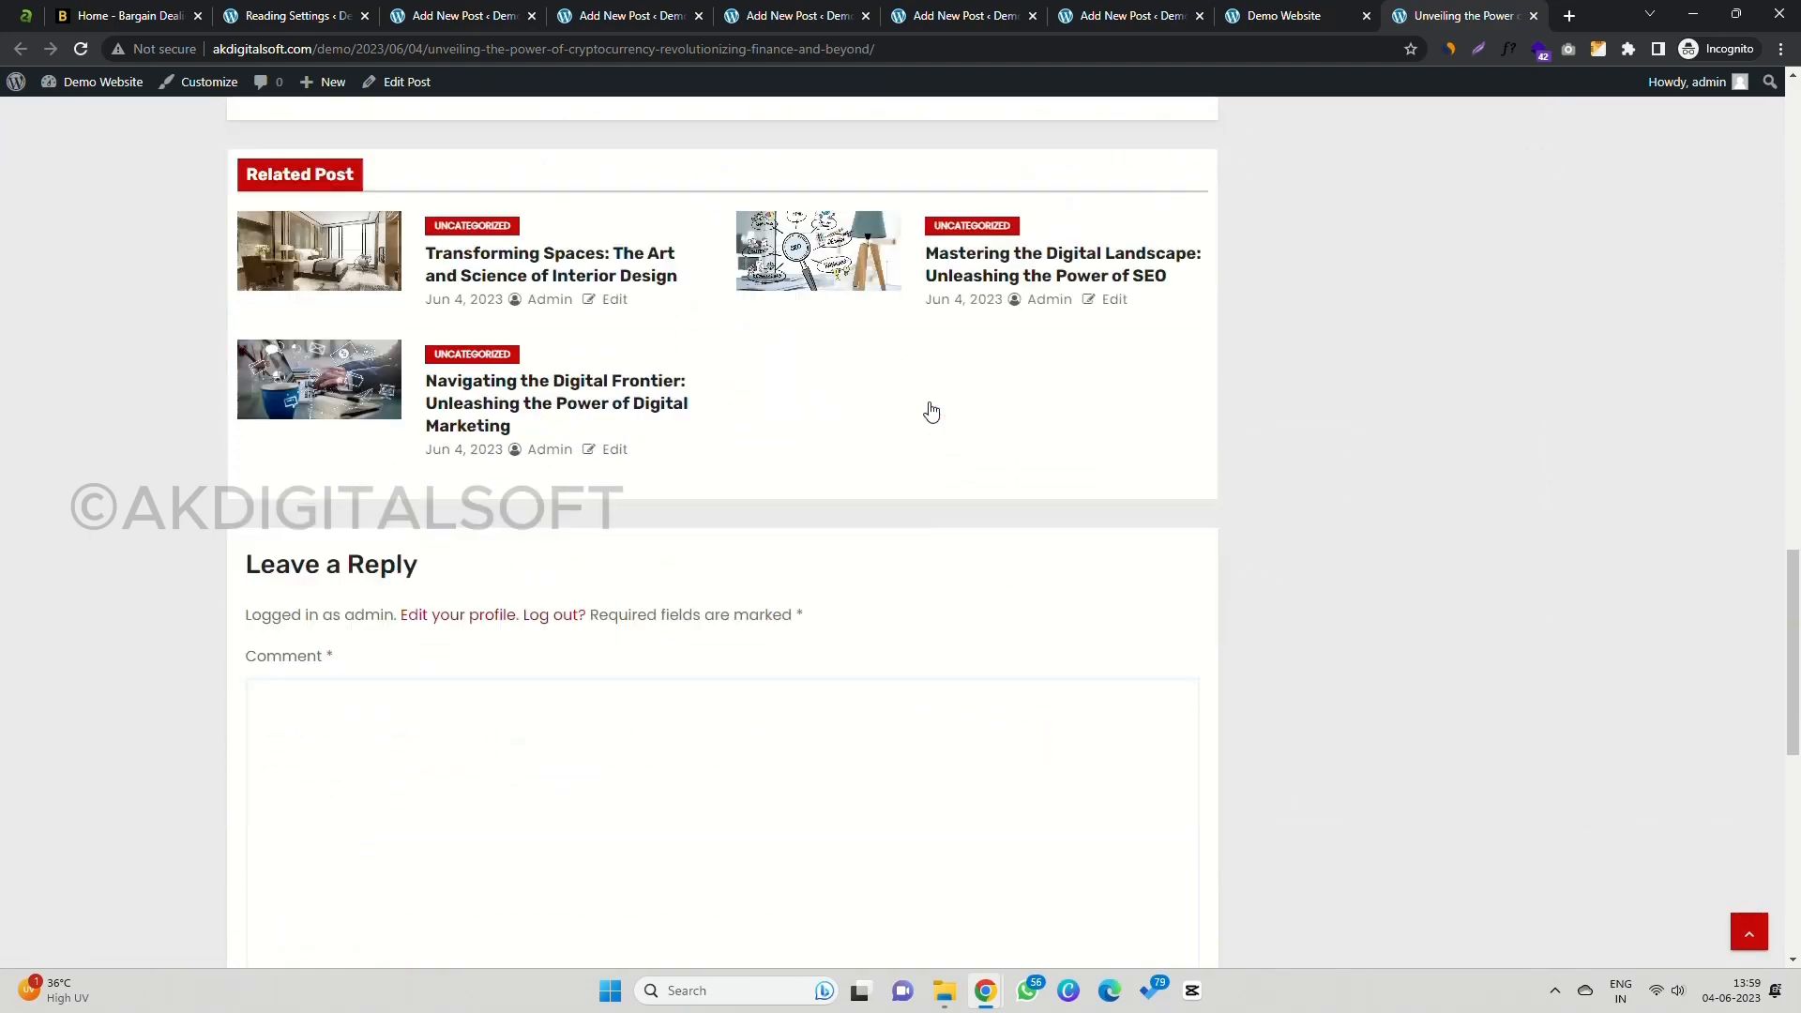
pyautogui.scroll(2, 932, 412)
pyautogui.scroll(20, 931, 412)
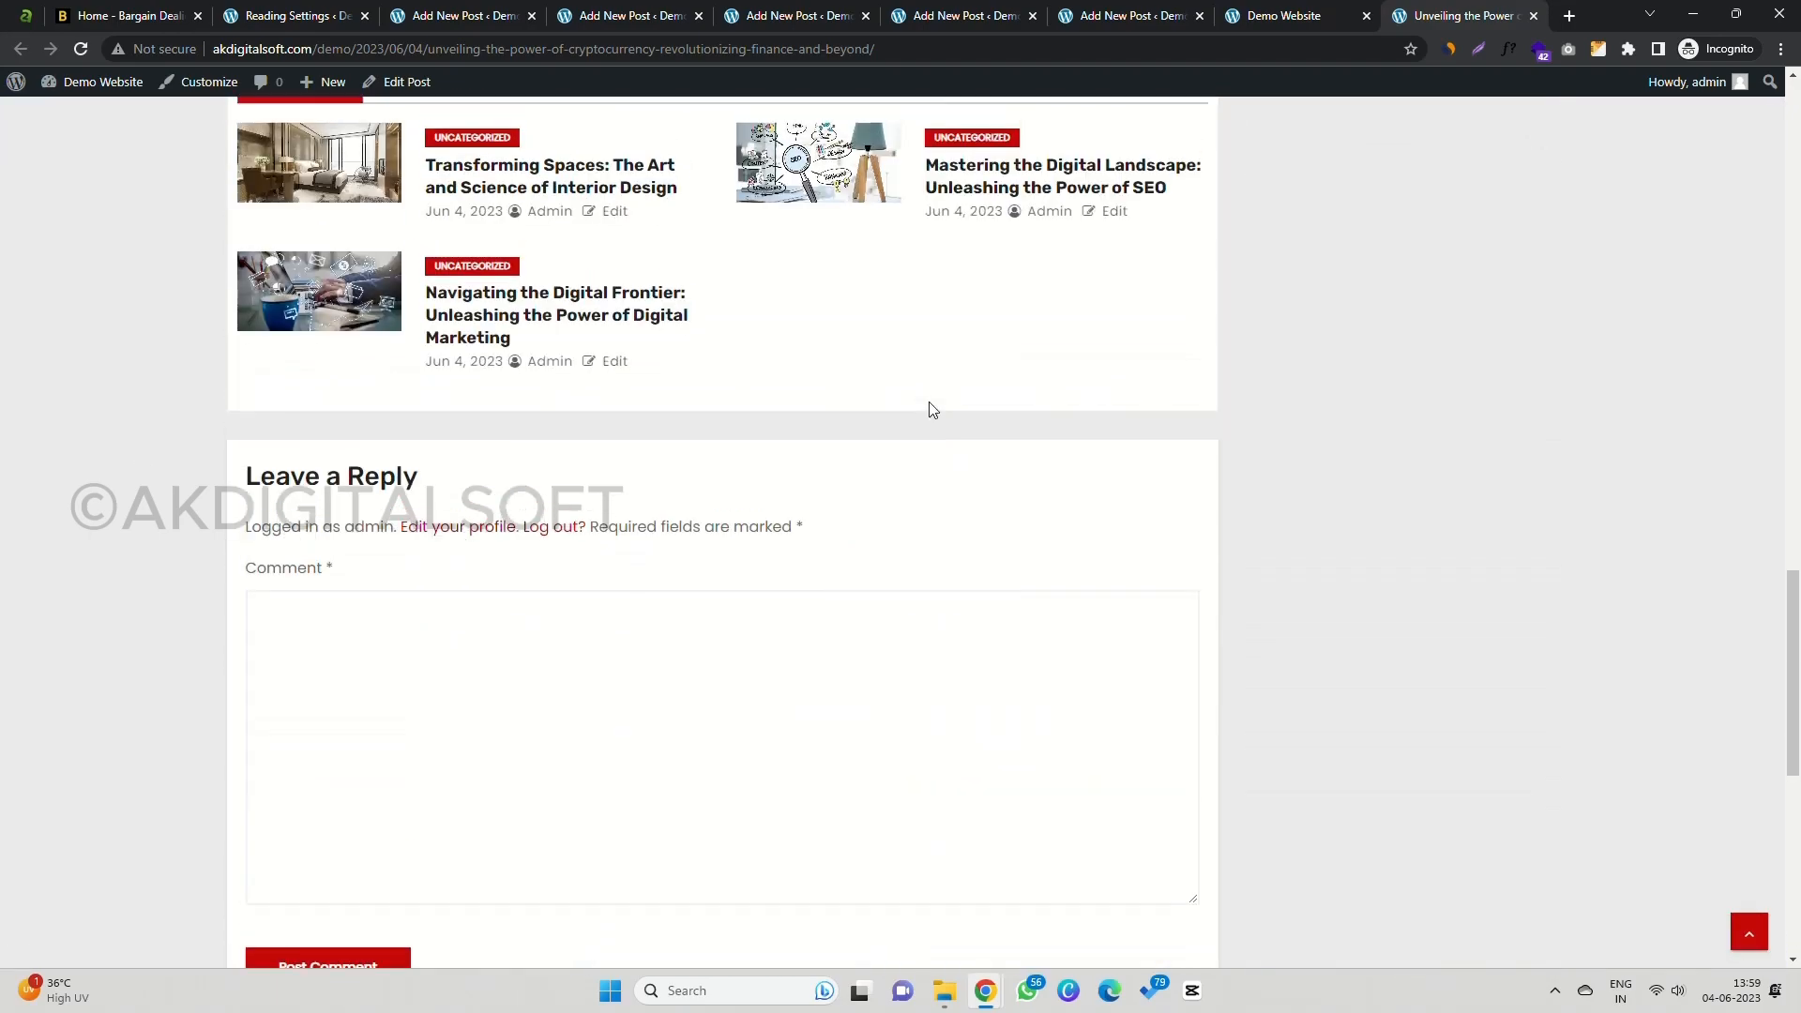
pyautogui.scroll(-9, 561, 494)
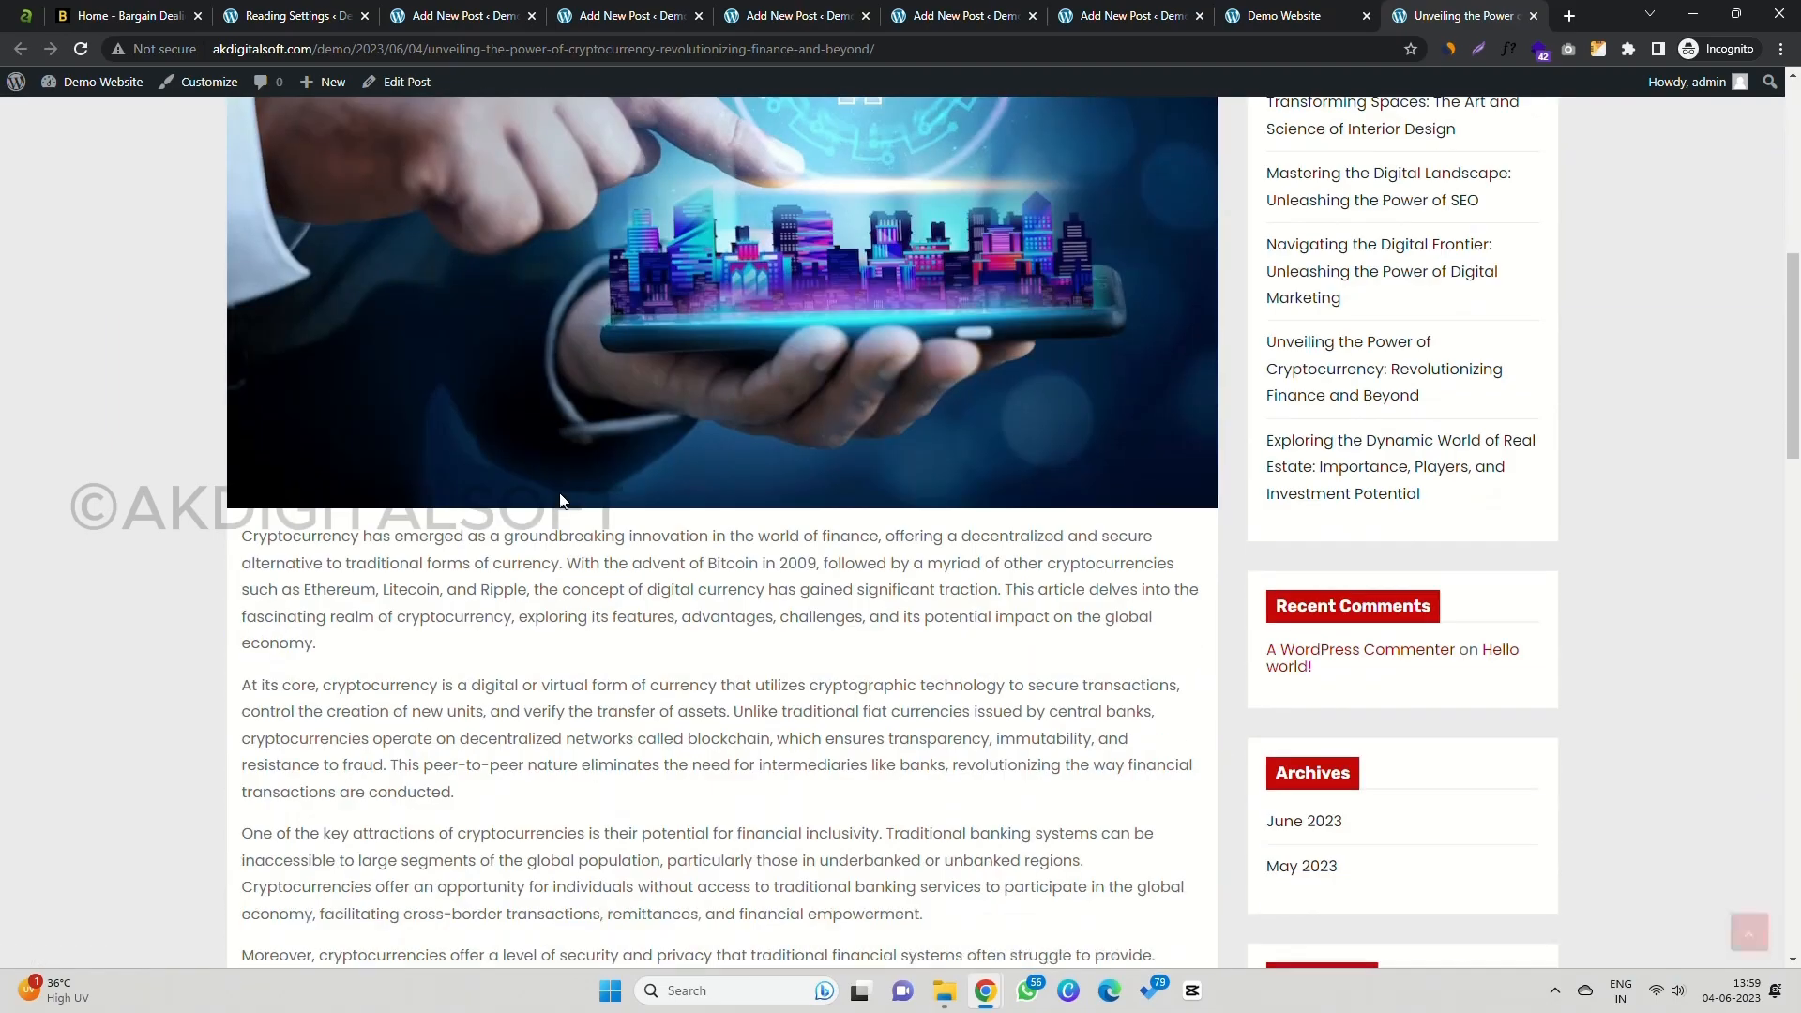
# Step: Go back from the cryptocurrency post to the demo site's home page and look over its post layout
pyautogui.scroll(9, 563, 495)
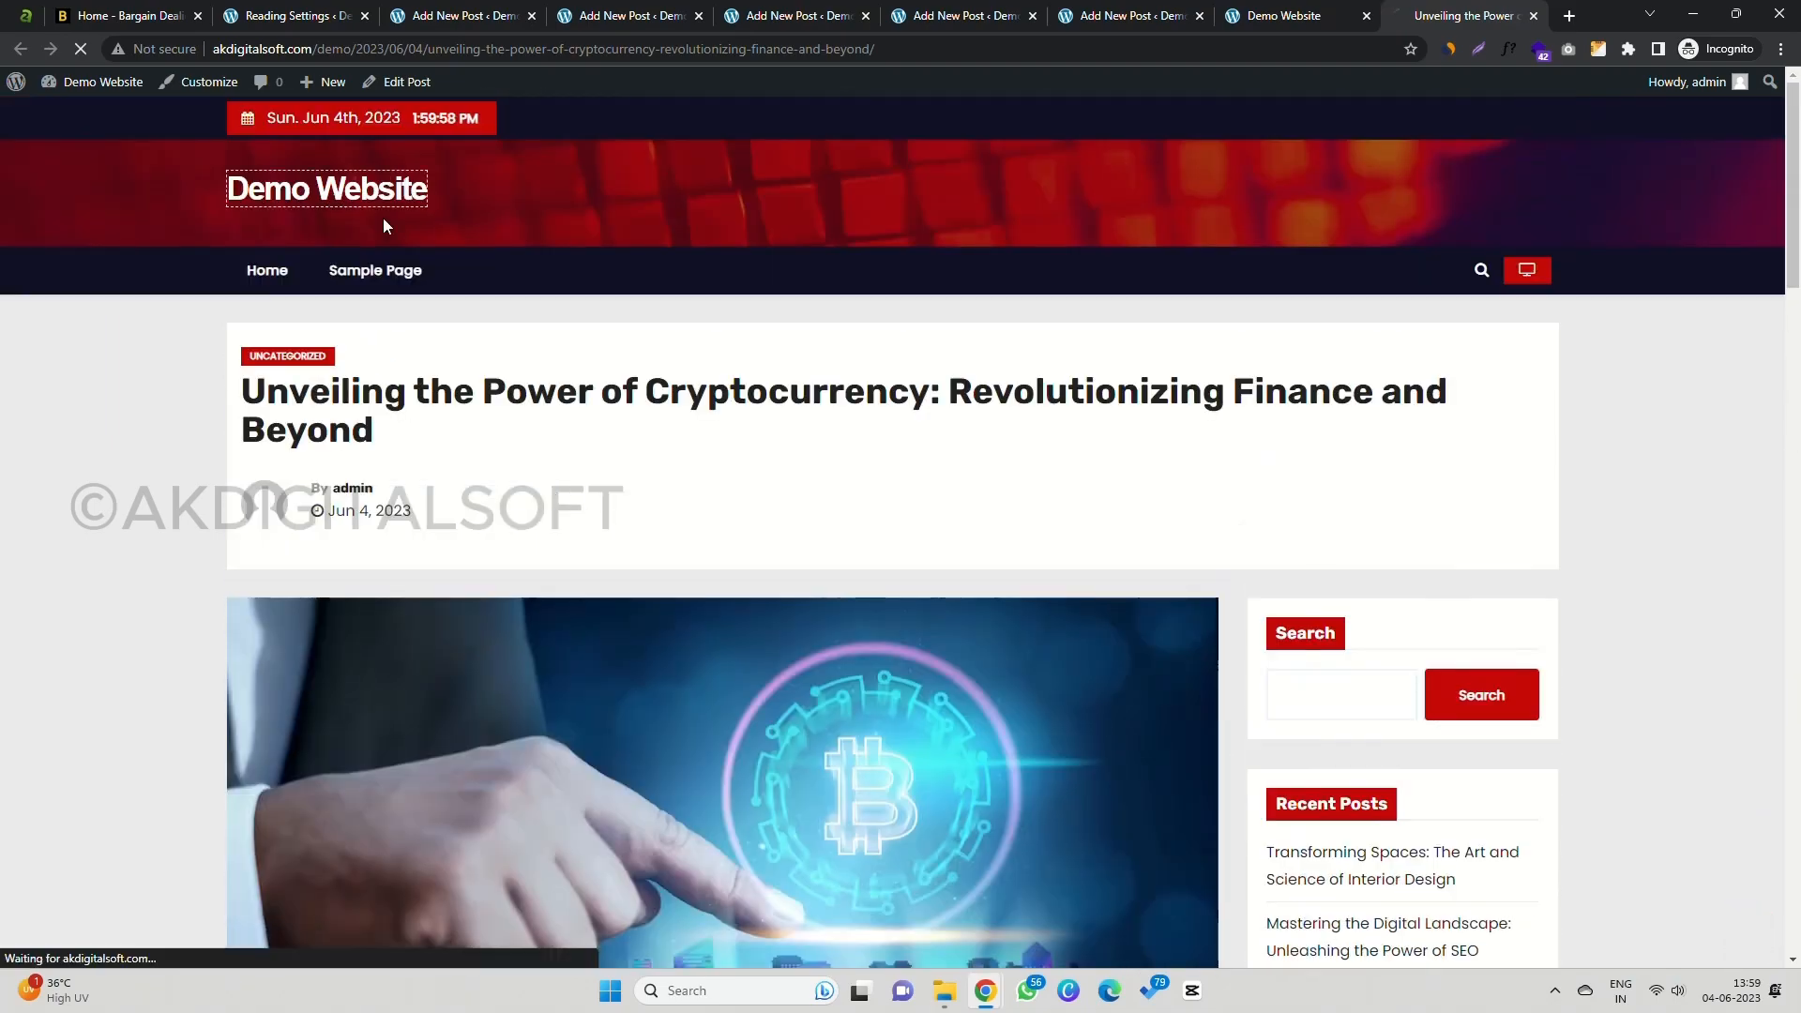
pyautogui.scroll(-5, 139, 411)
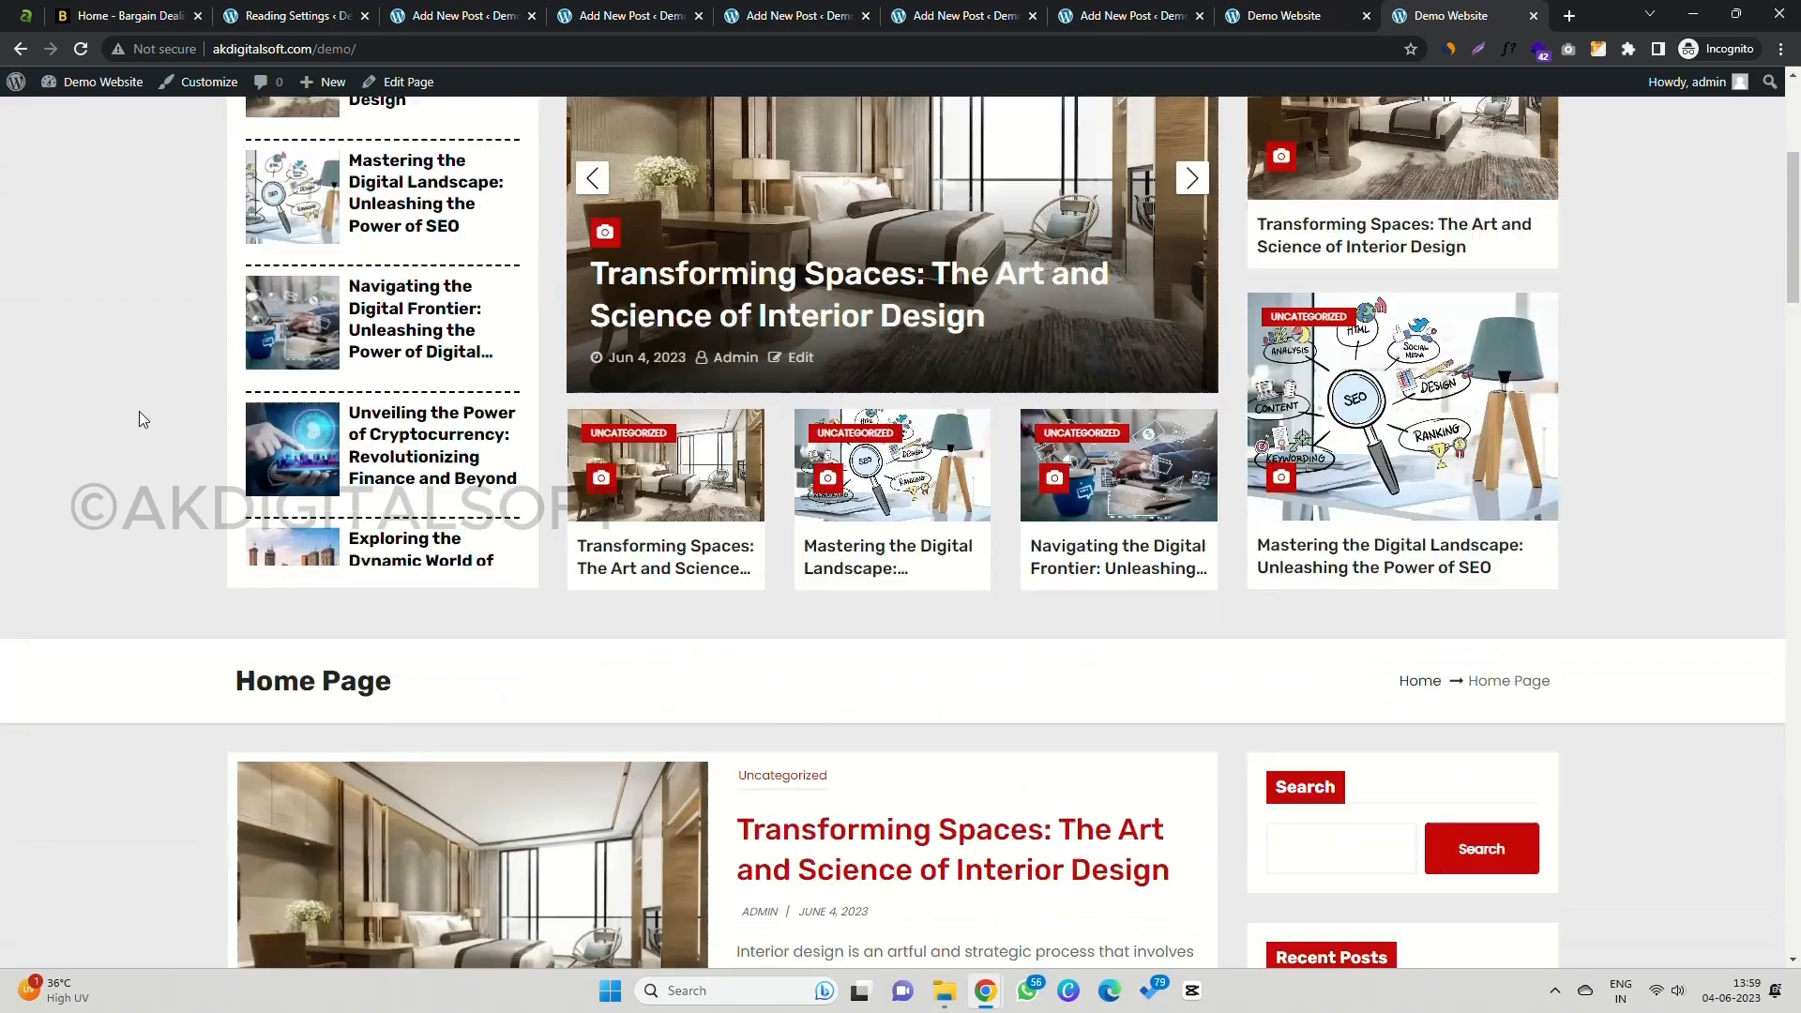
pyautogui.scroll(-15, 139, 413)
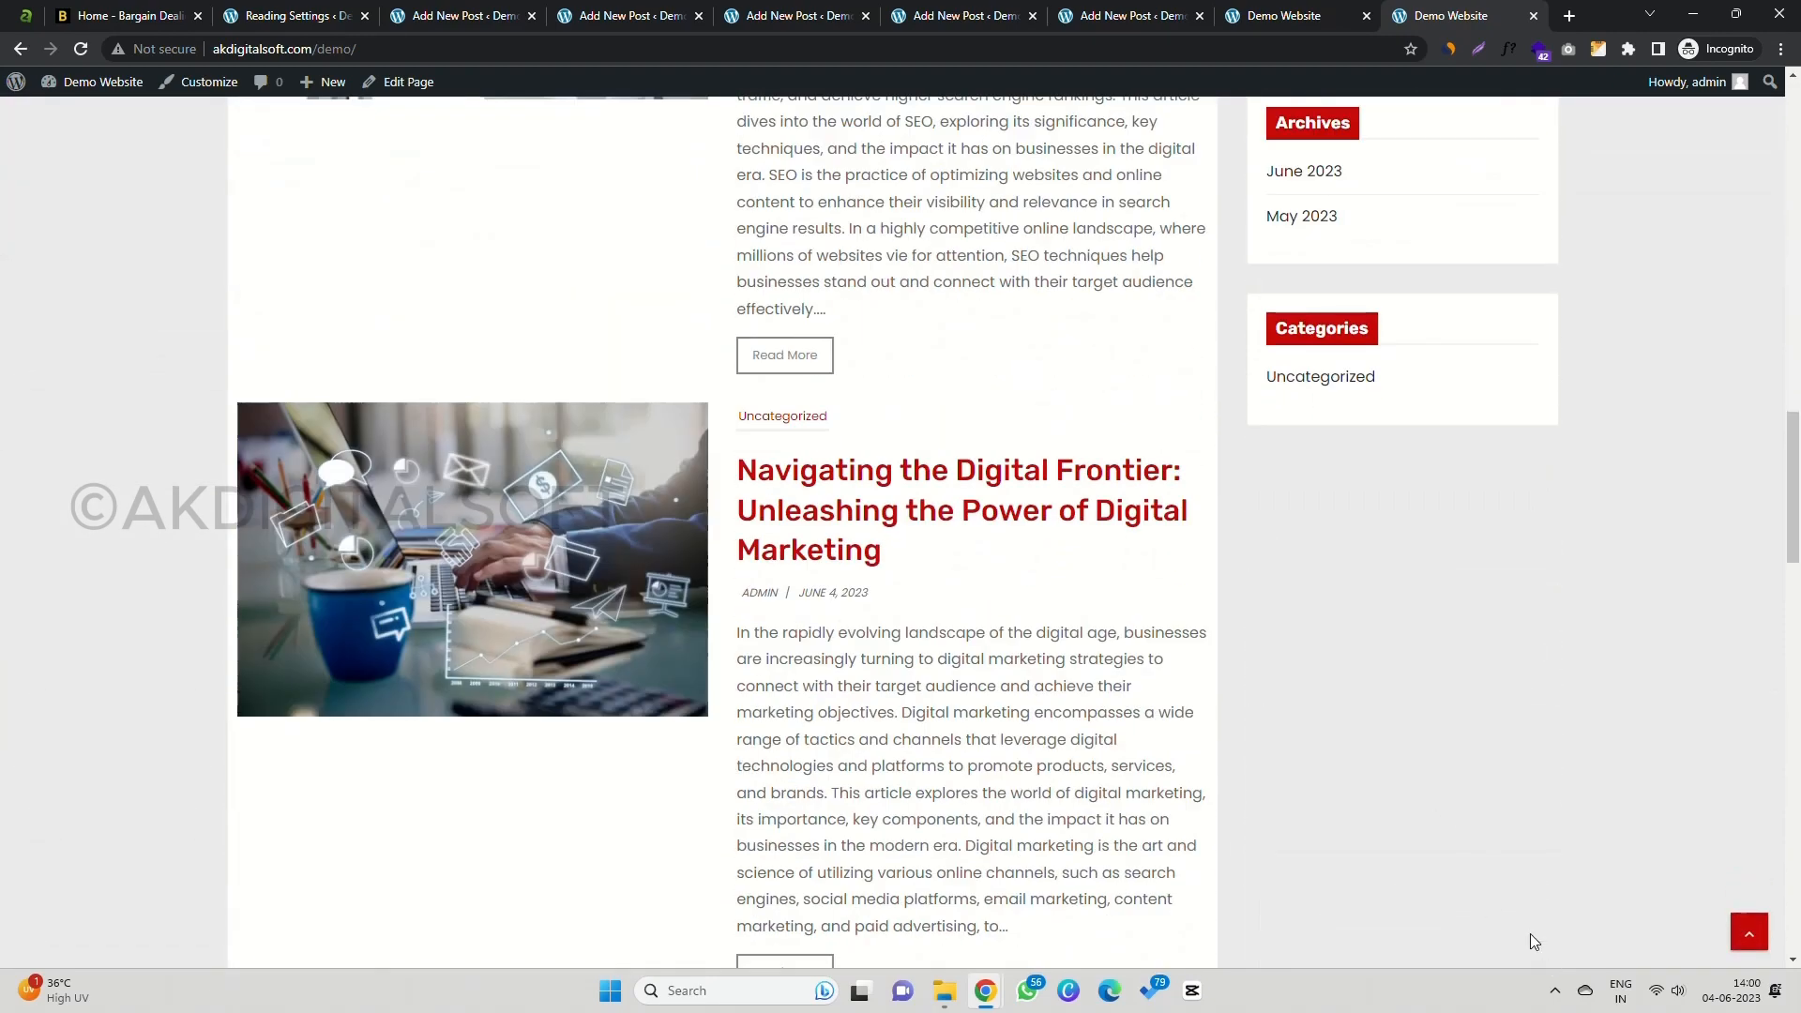
pyautogui.scroll(20, 1341, 561)
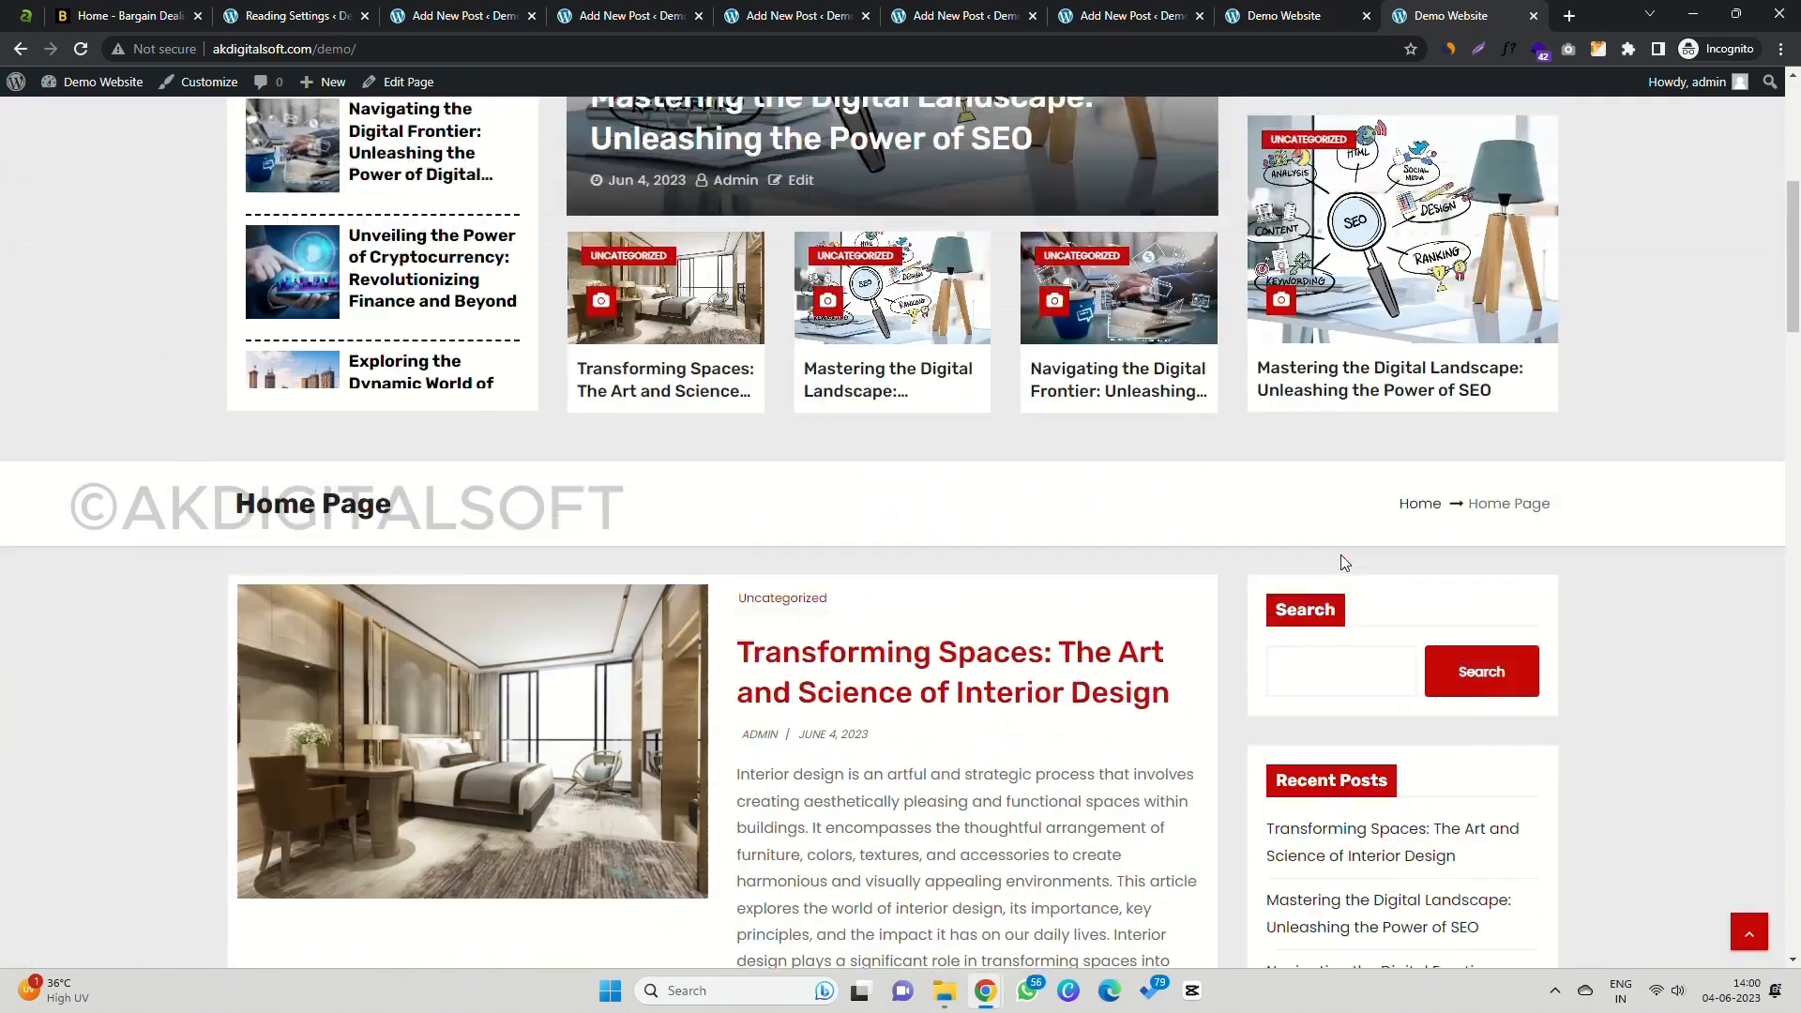